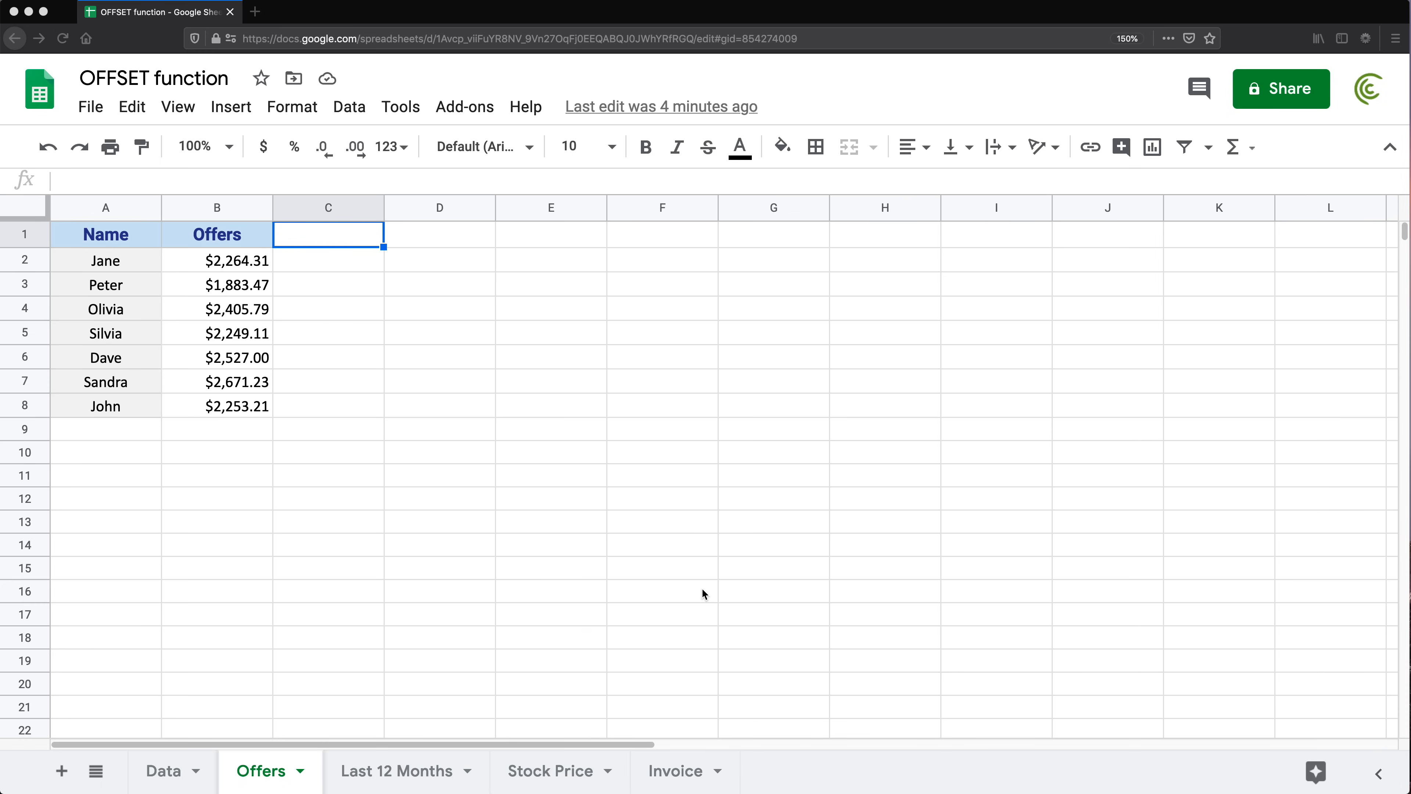
- Open the Data sheet with the sales records
left_click(158, 780)
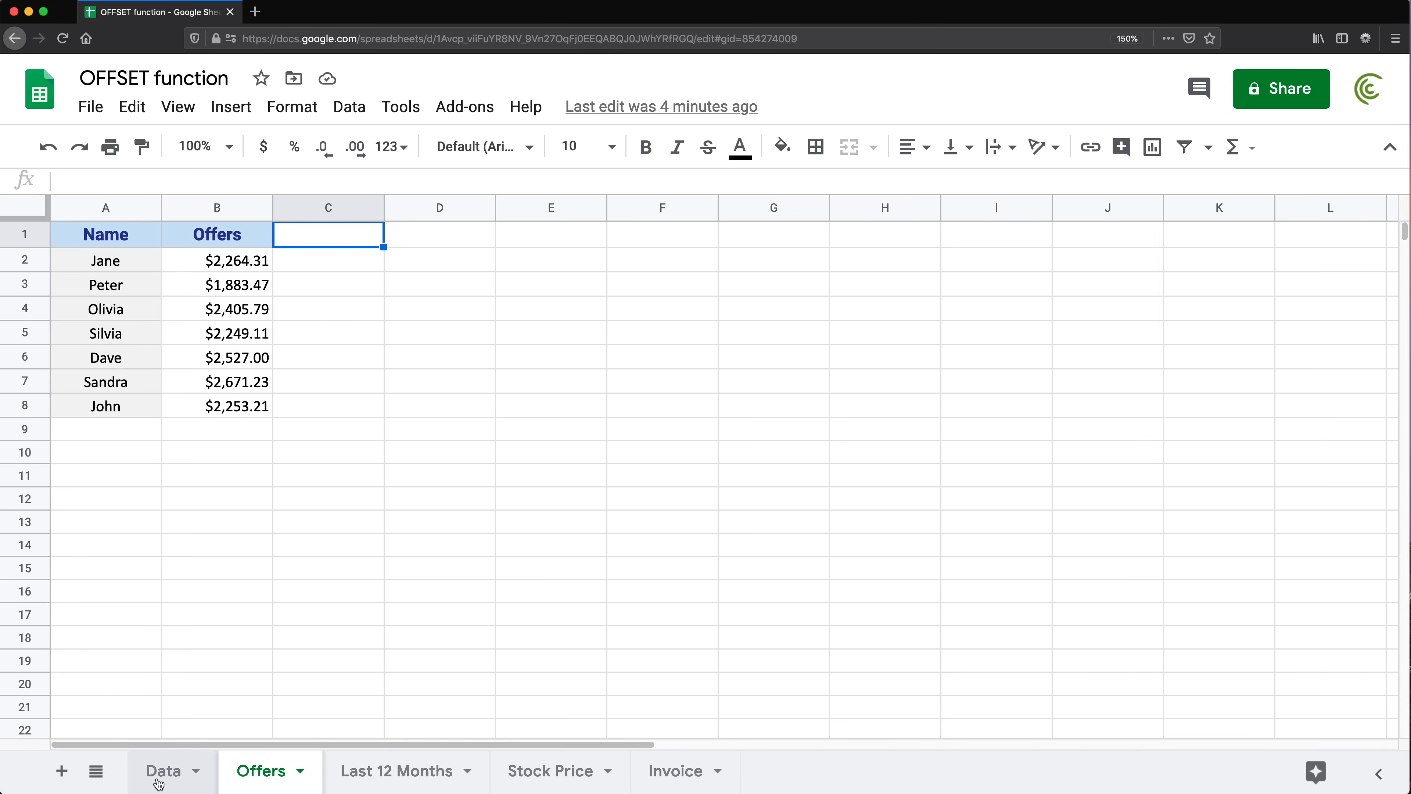
left_click(158, 781)
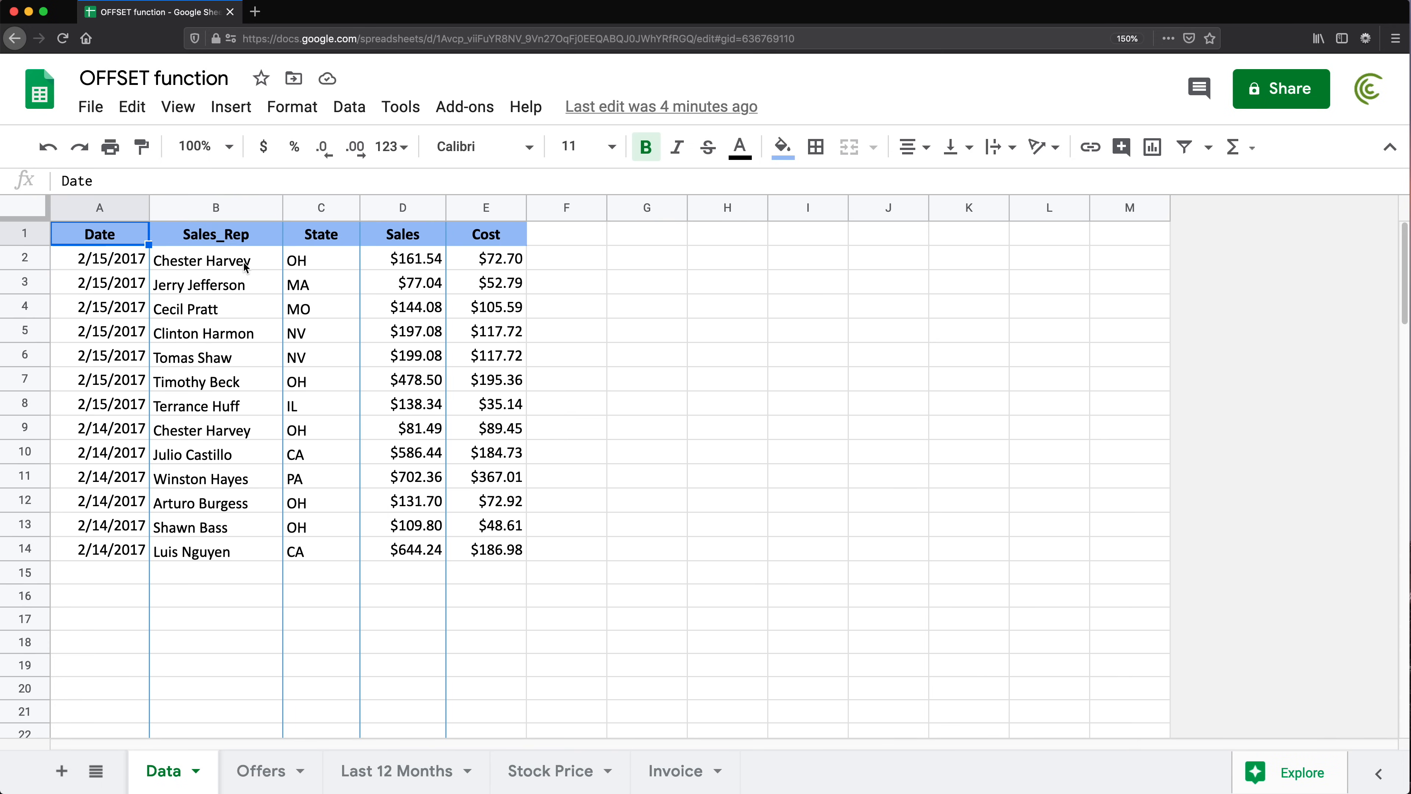
key("super+plus")
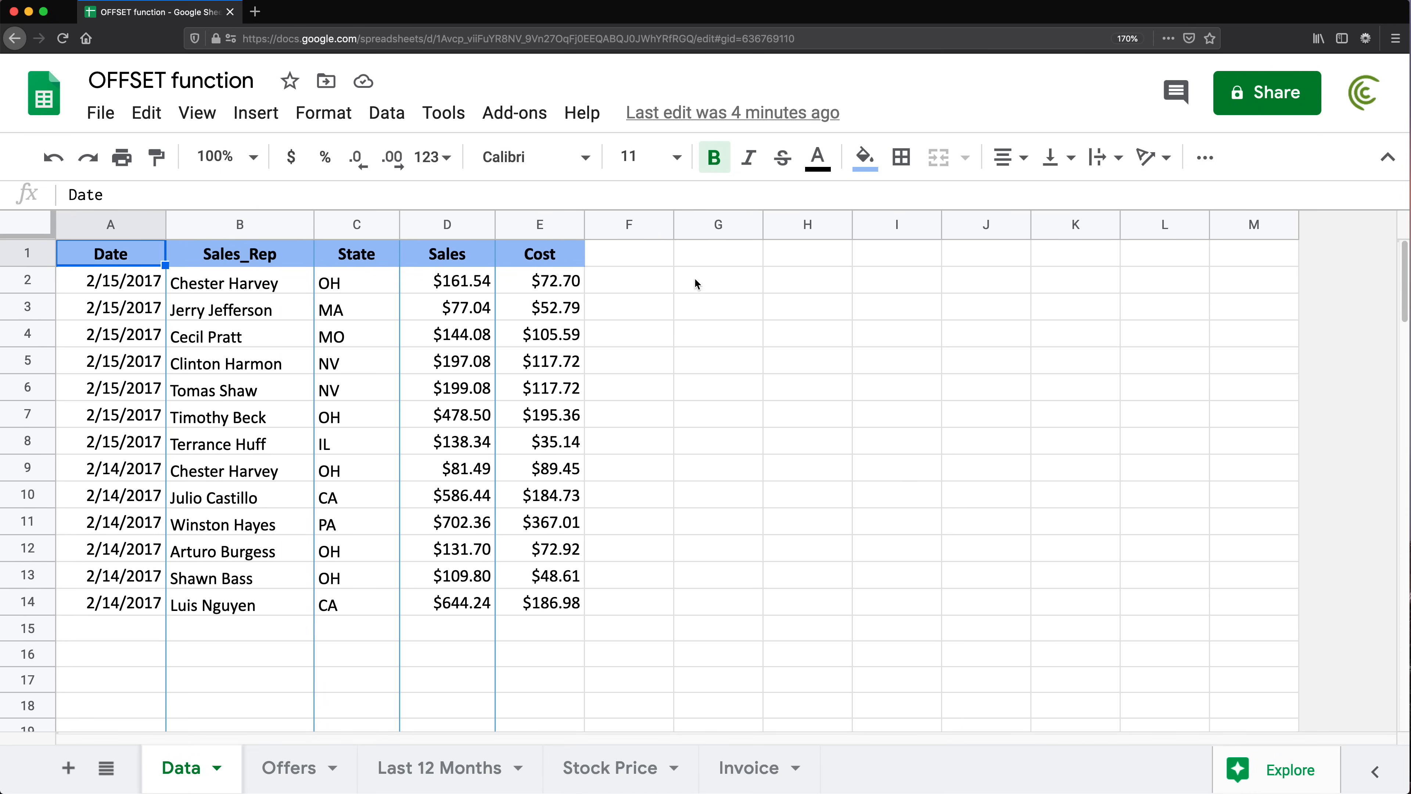
- Enter the formula =OFFSET(C2,0,0) in cell H2 and compare its result with cell C2
left_click(783, 287)
key("super+minus")
type("=of")
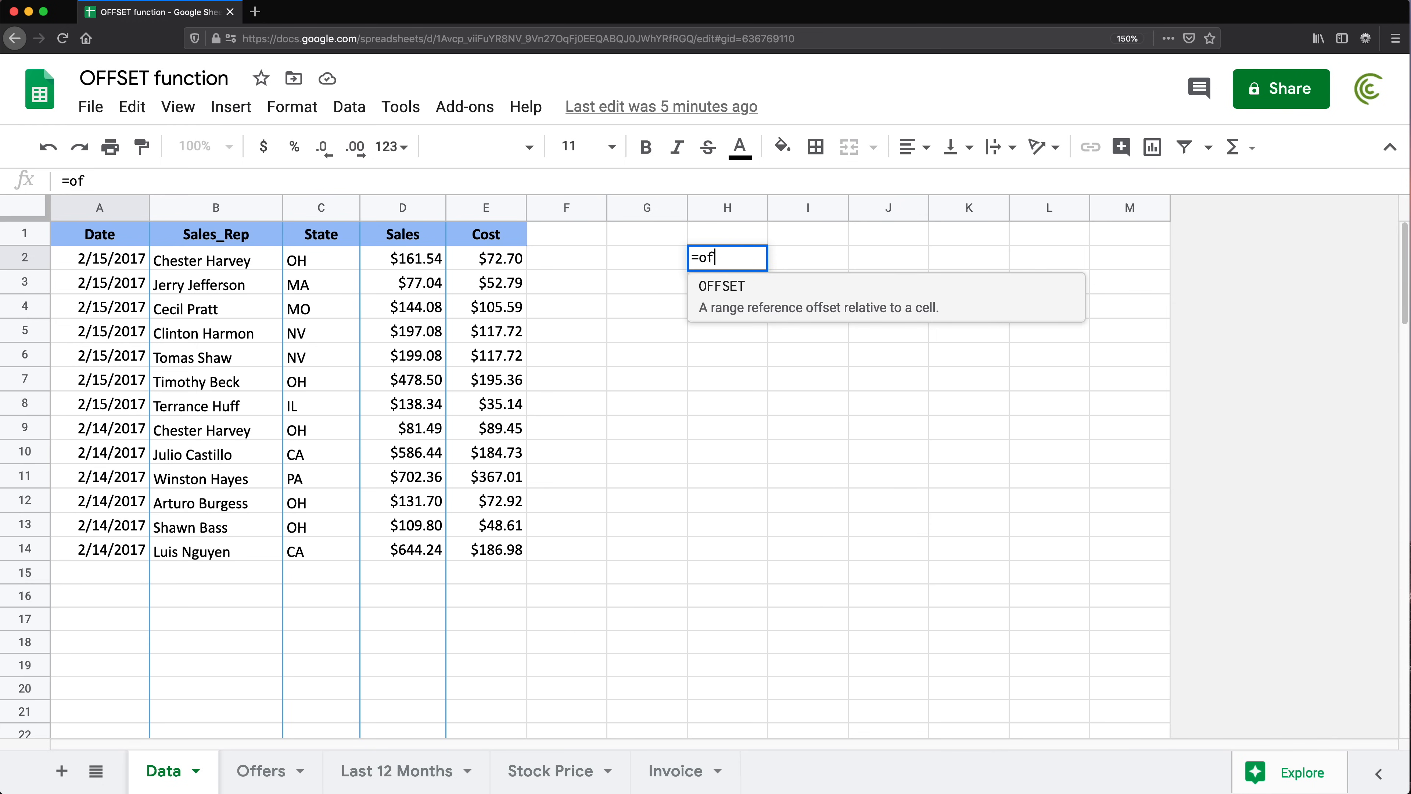
left_click(760, 316)
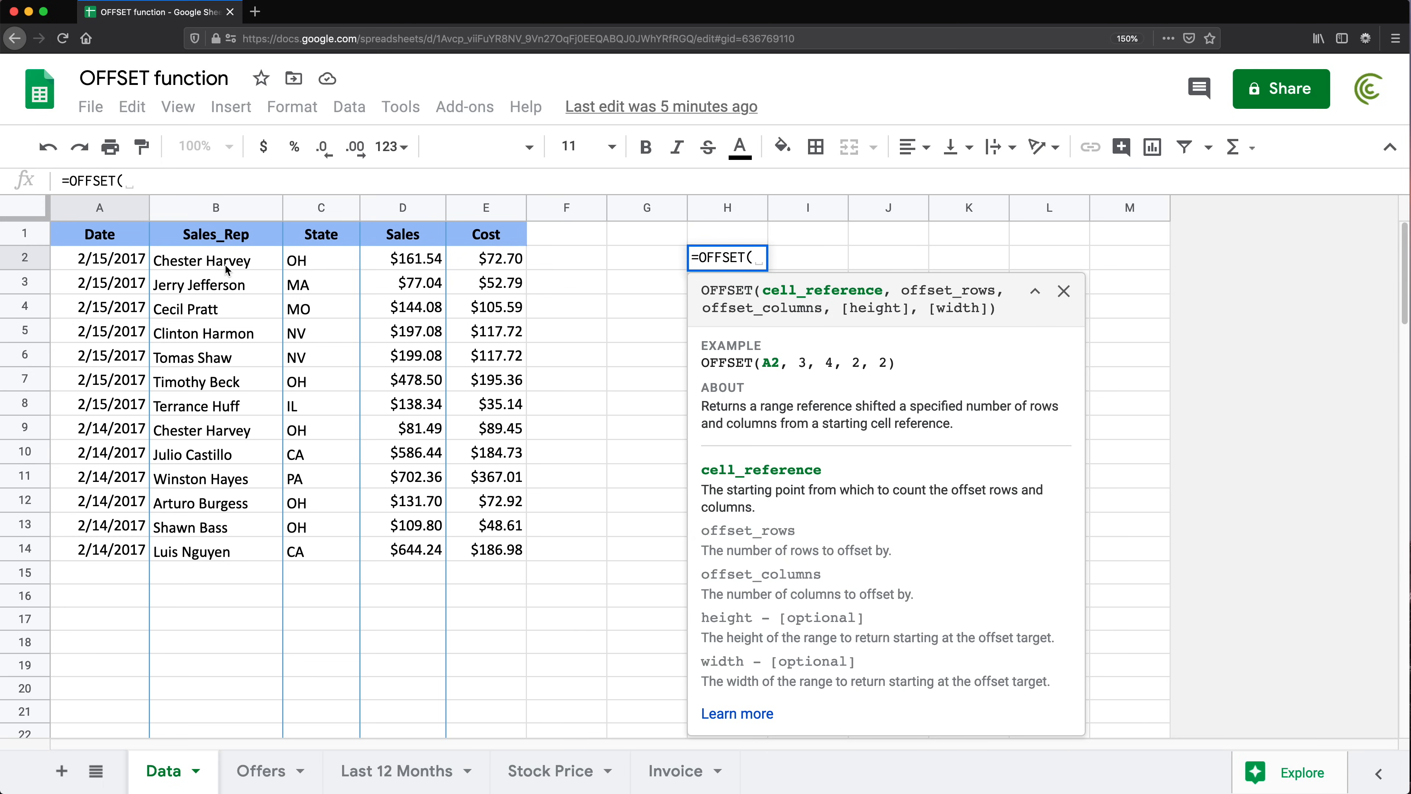
left_click(324, 261)
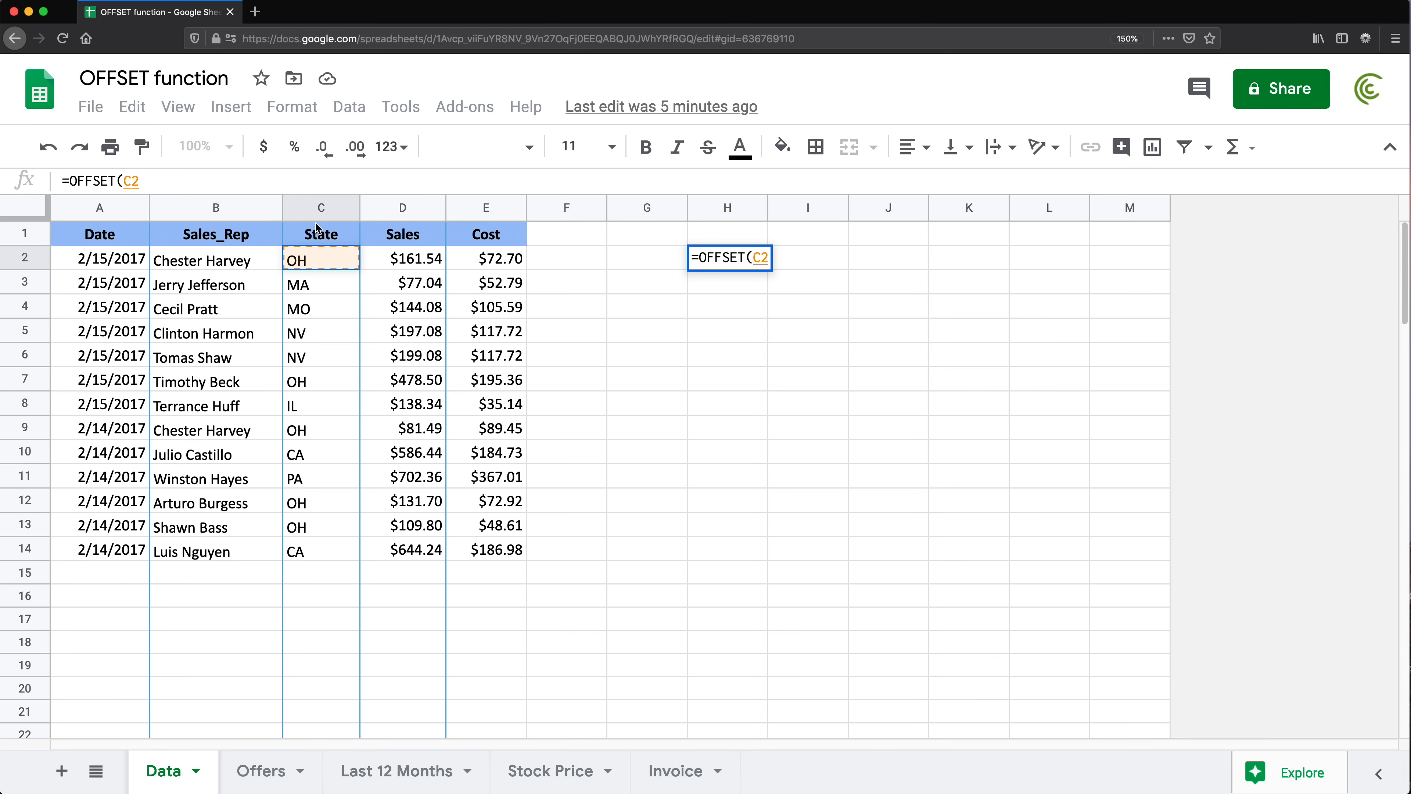
type(",")
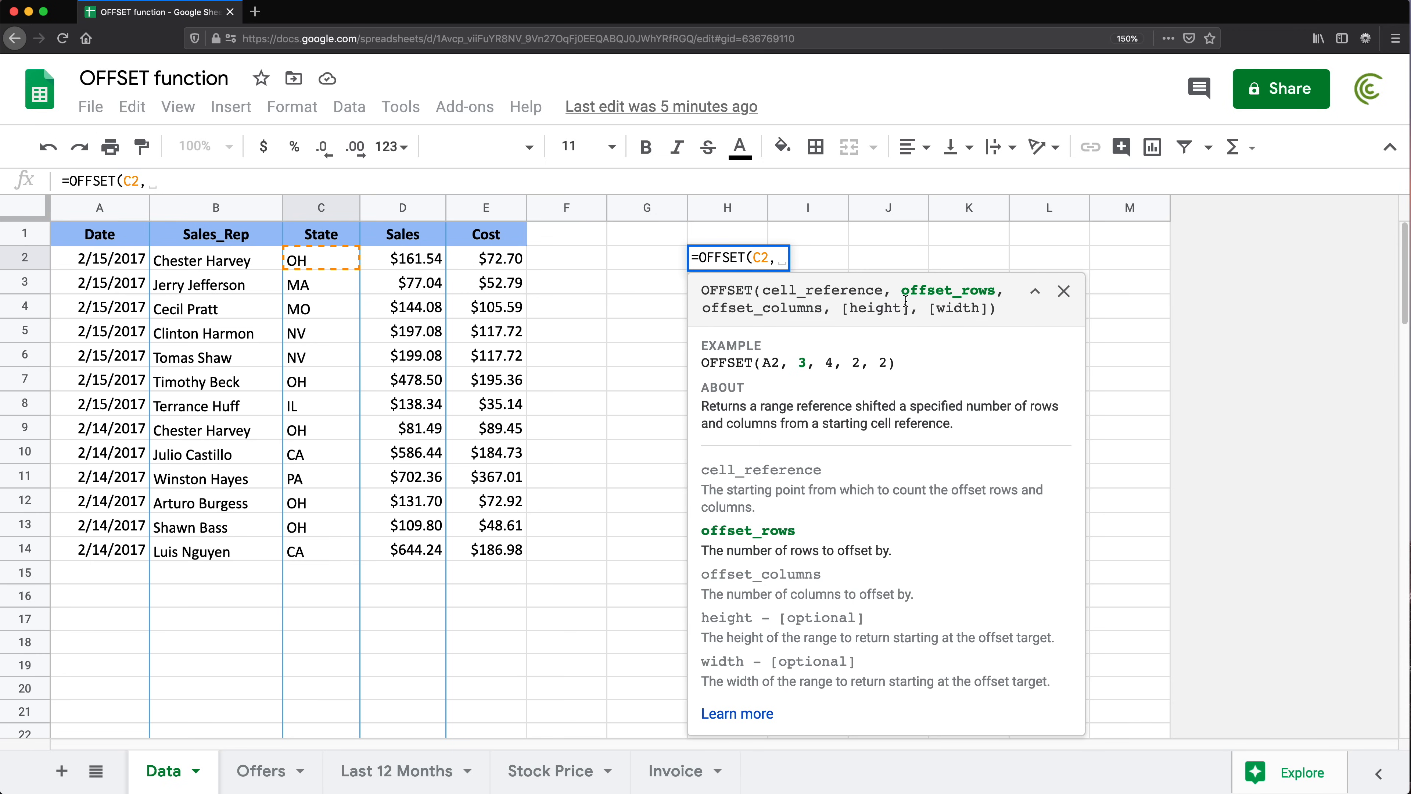
type("0,")
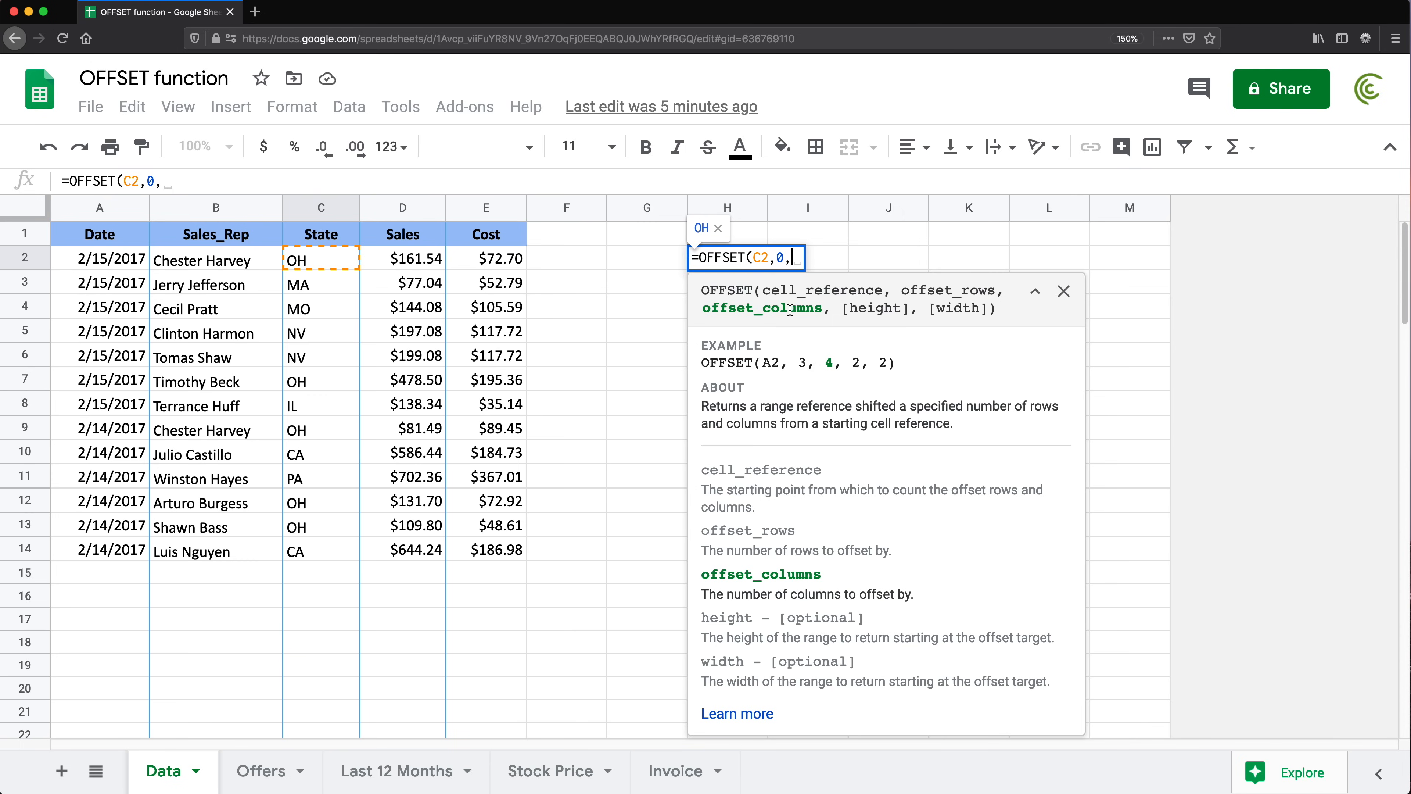
type("0")
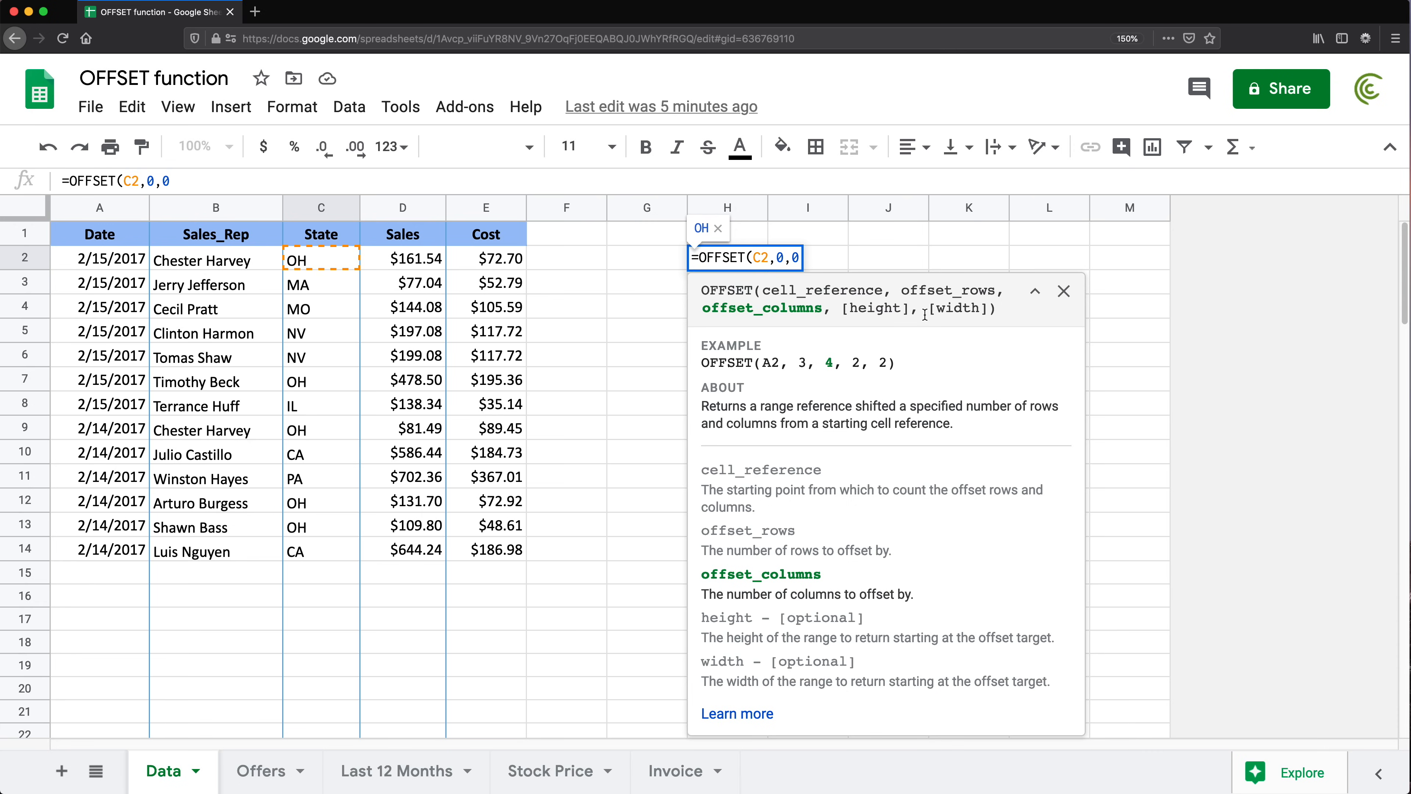
type(")")
key("Return")
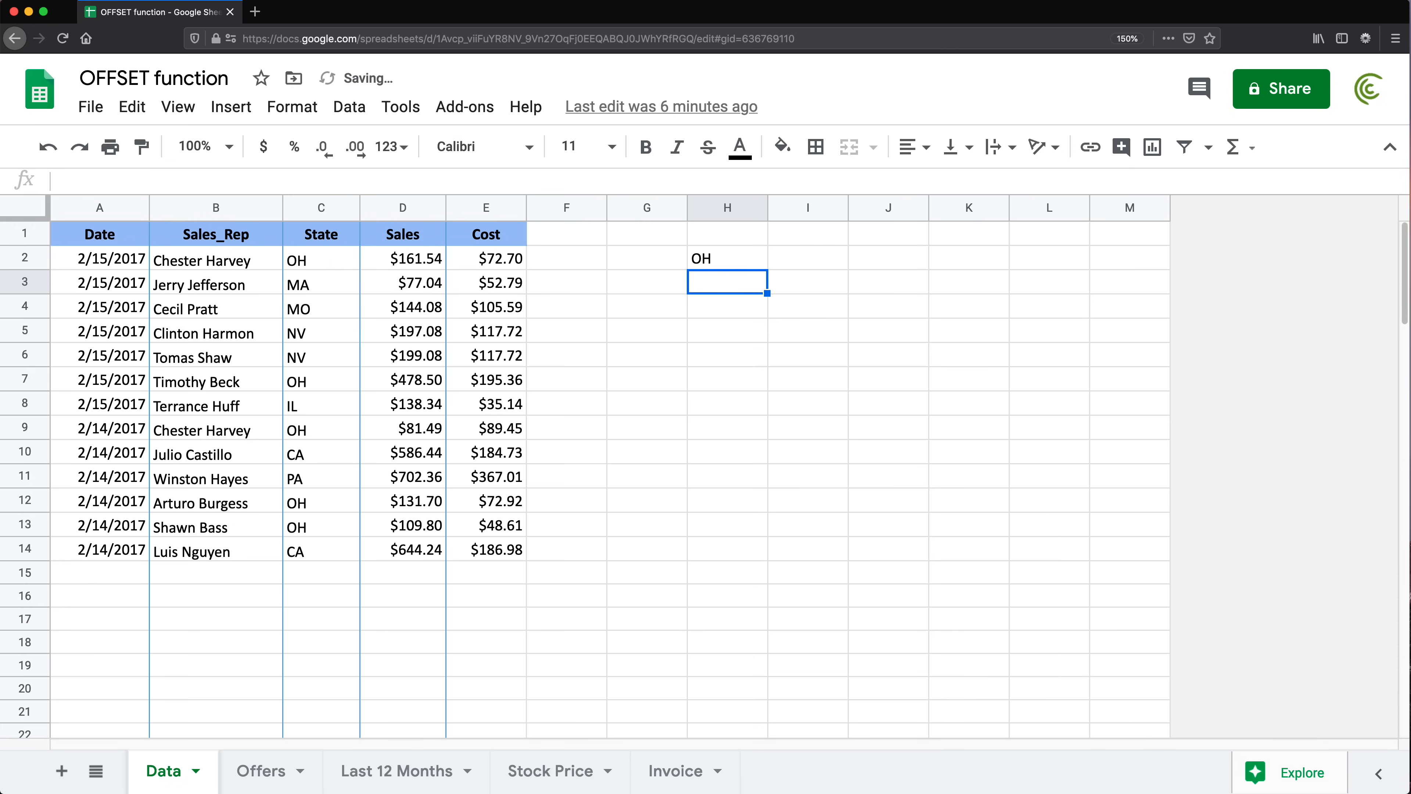
left_click(705, 267)
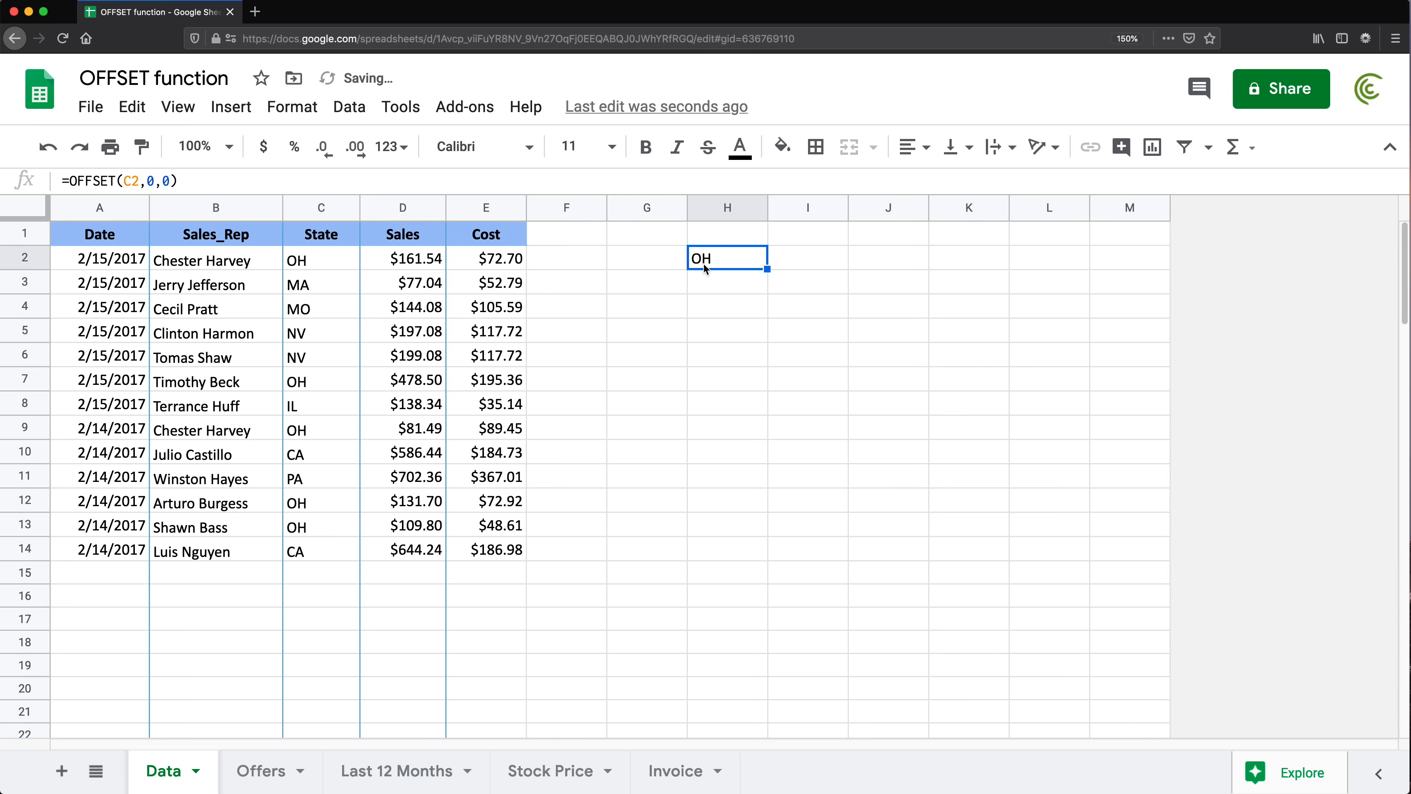
left_click(325, 258)
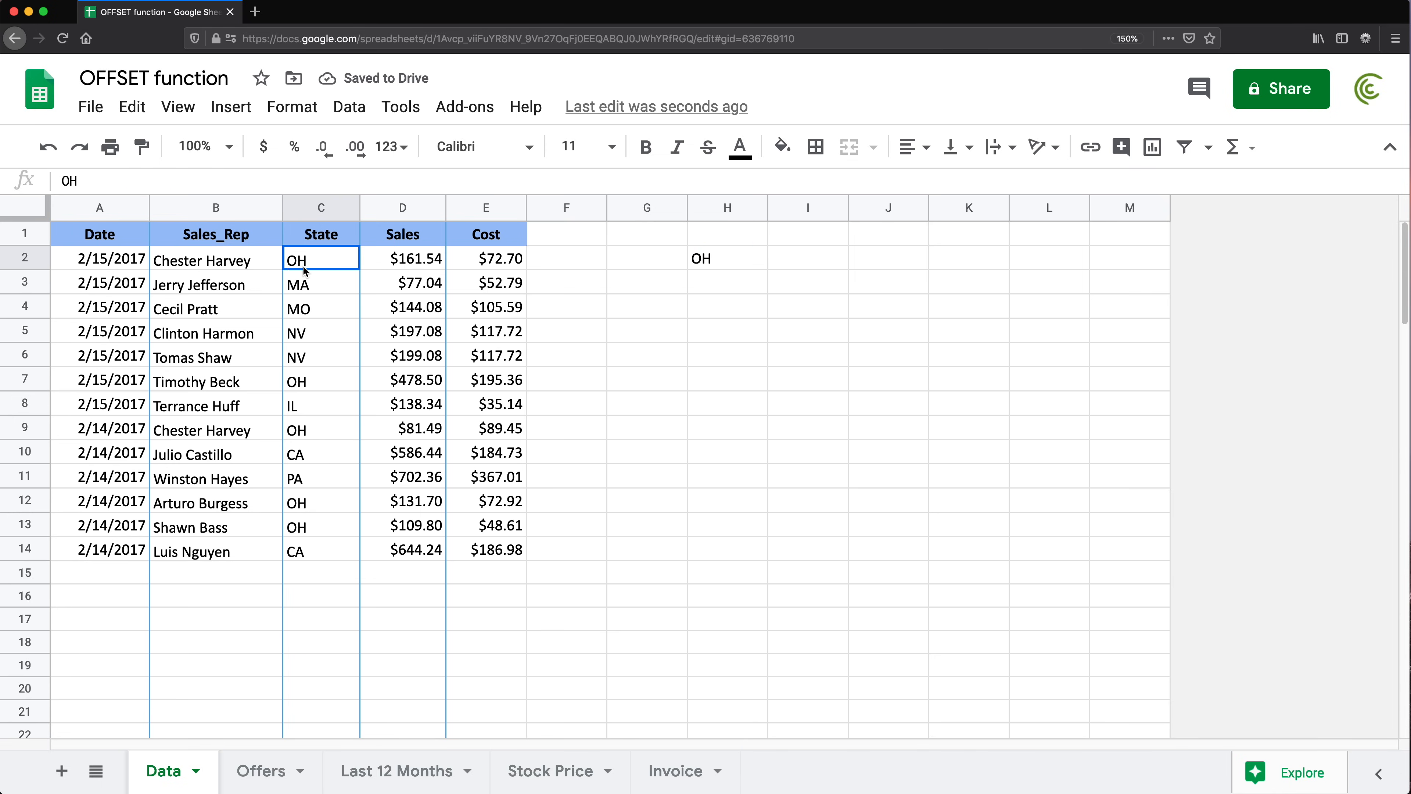
left_click(726, 257)
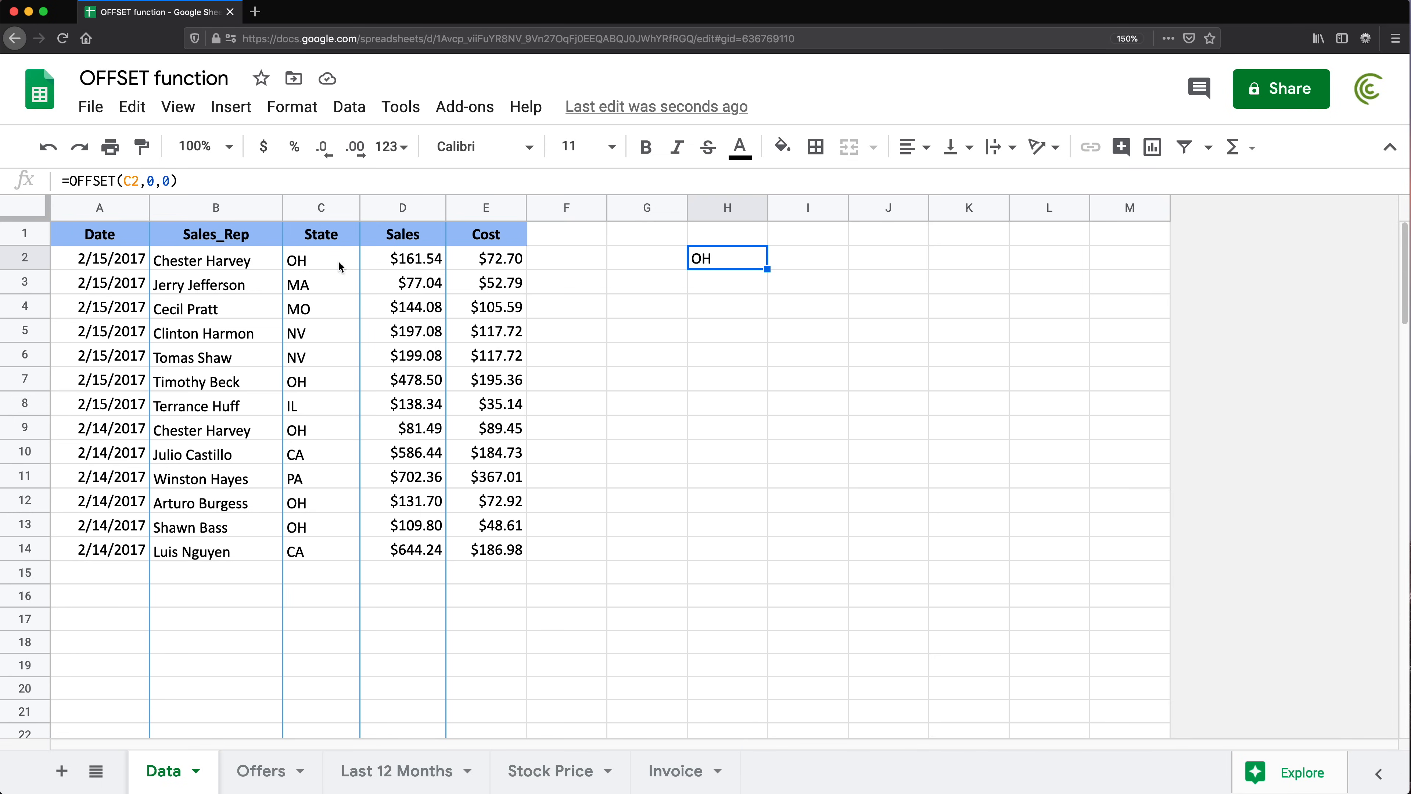
- Change the row offset in H2's OFFSET formula to 1 and compare the result with cells C2 and C3
double_click(715, 262)
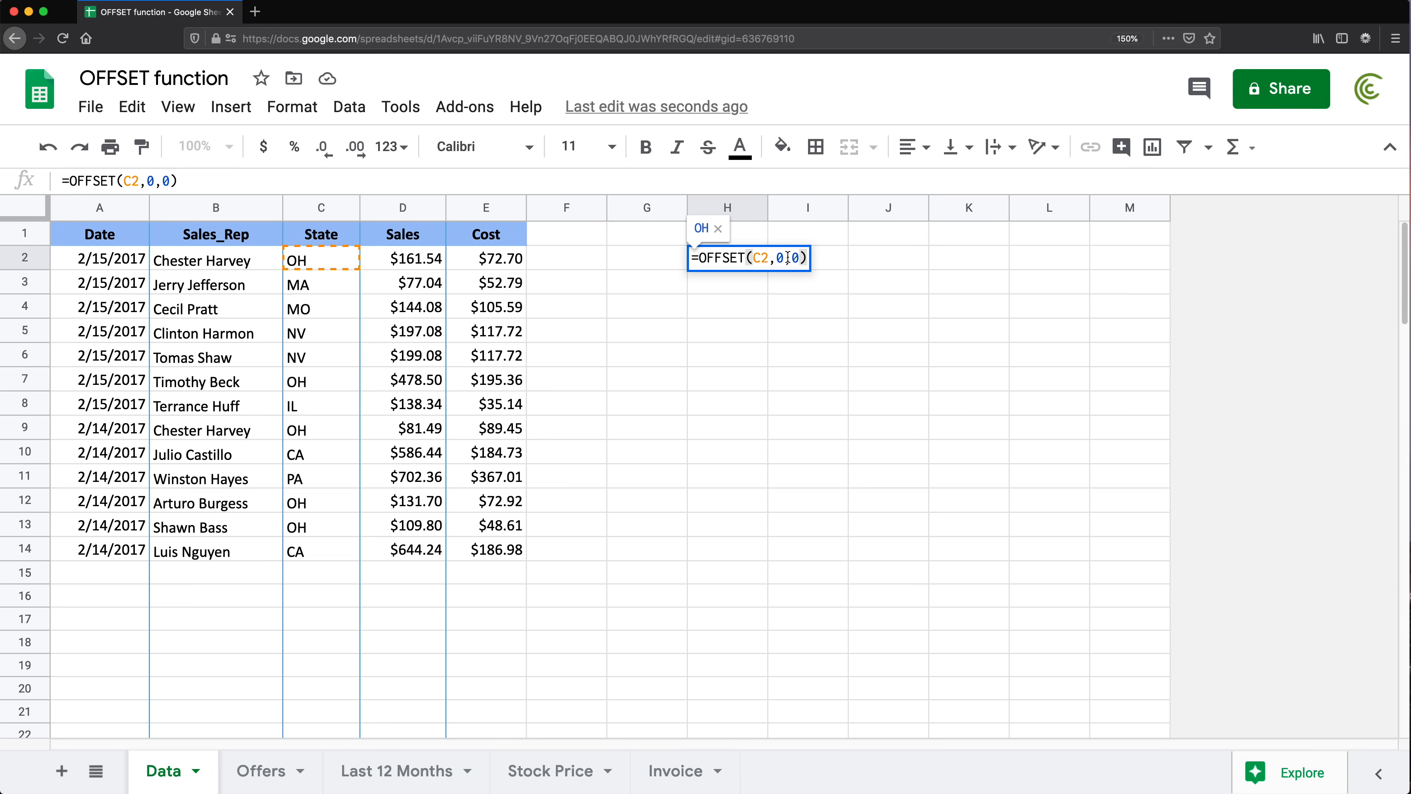
left_click(782, 257)
left_click(780, 257)
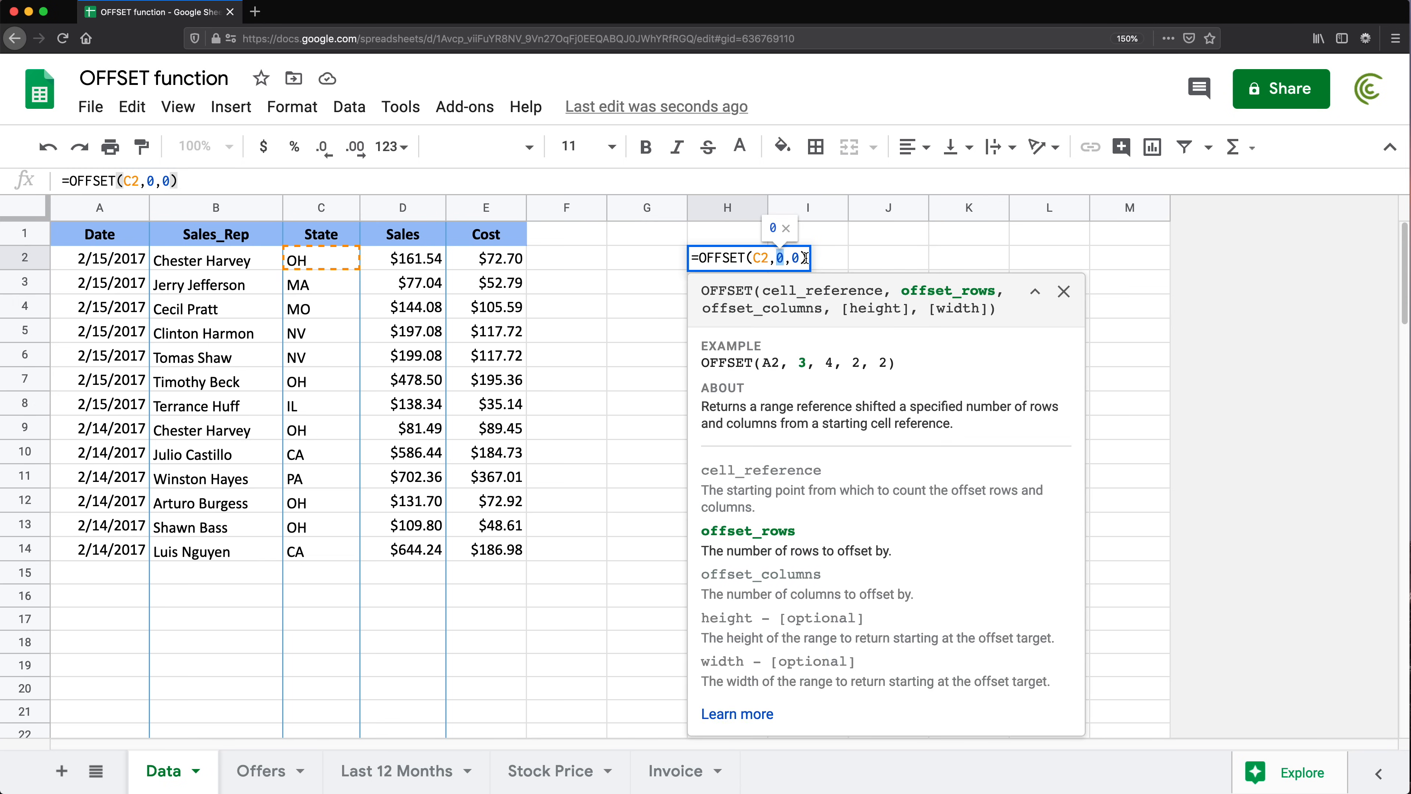
left_click(784, 258)
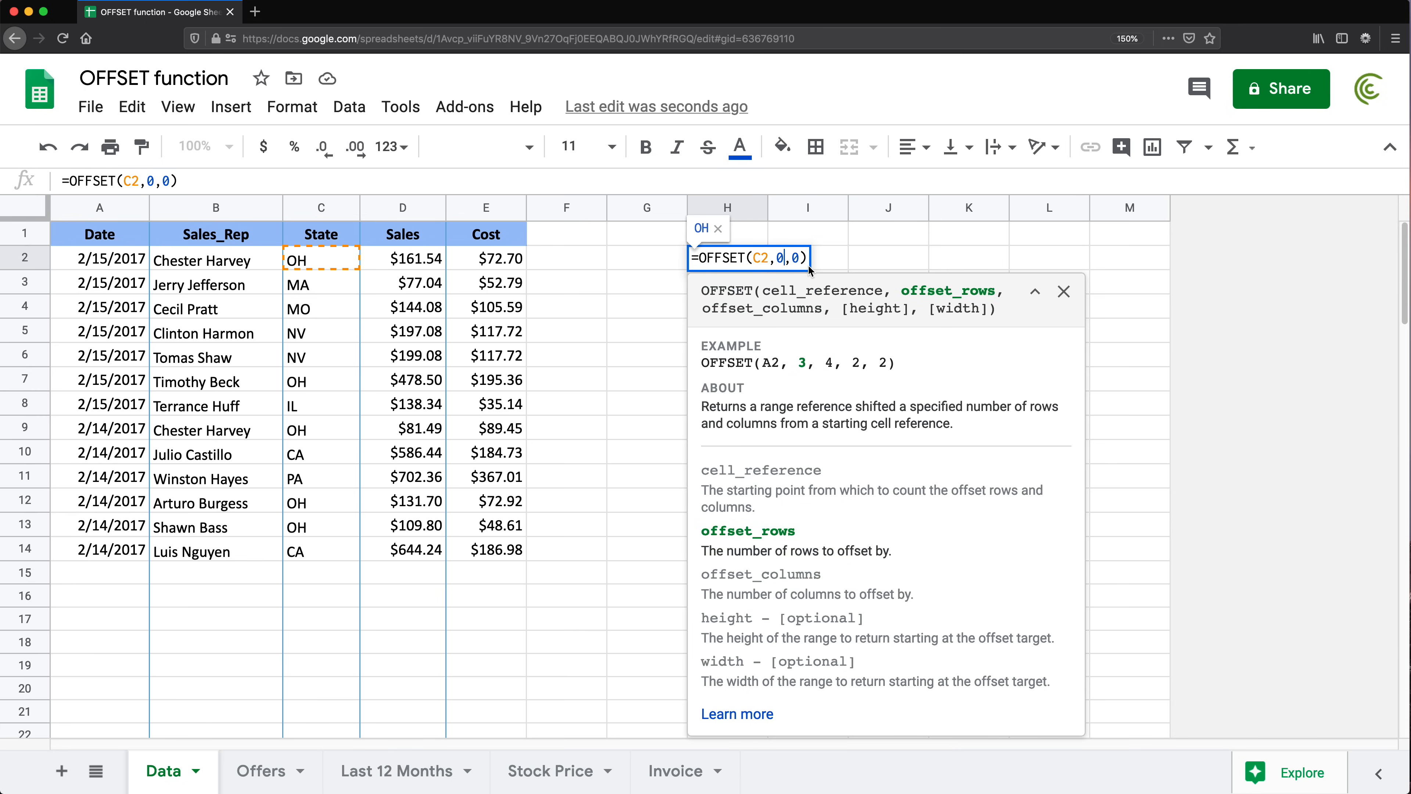
key("BackSpace")
type("1")
key("Return")
key("Up")
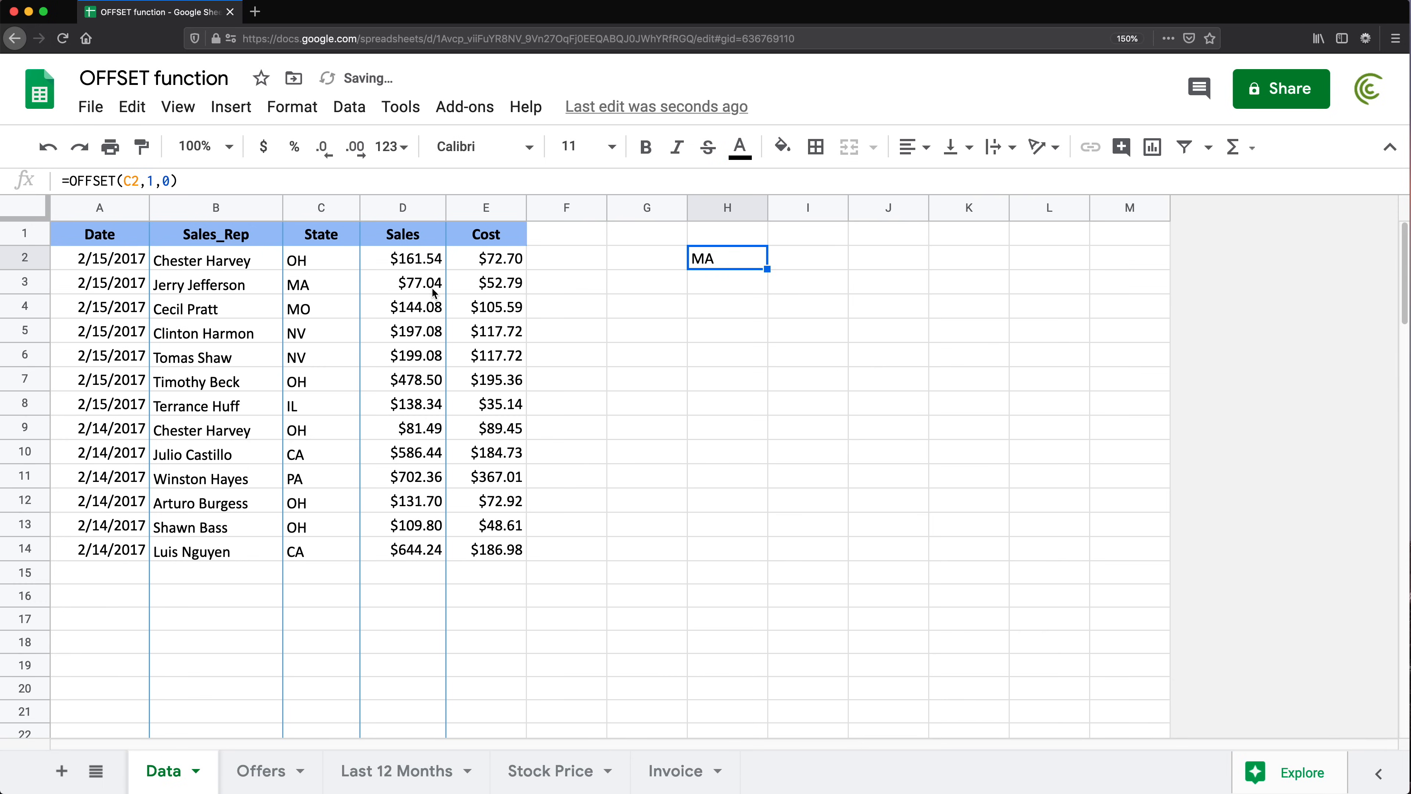
left_click(324, 264)
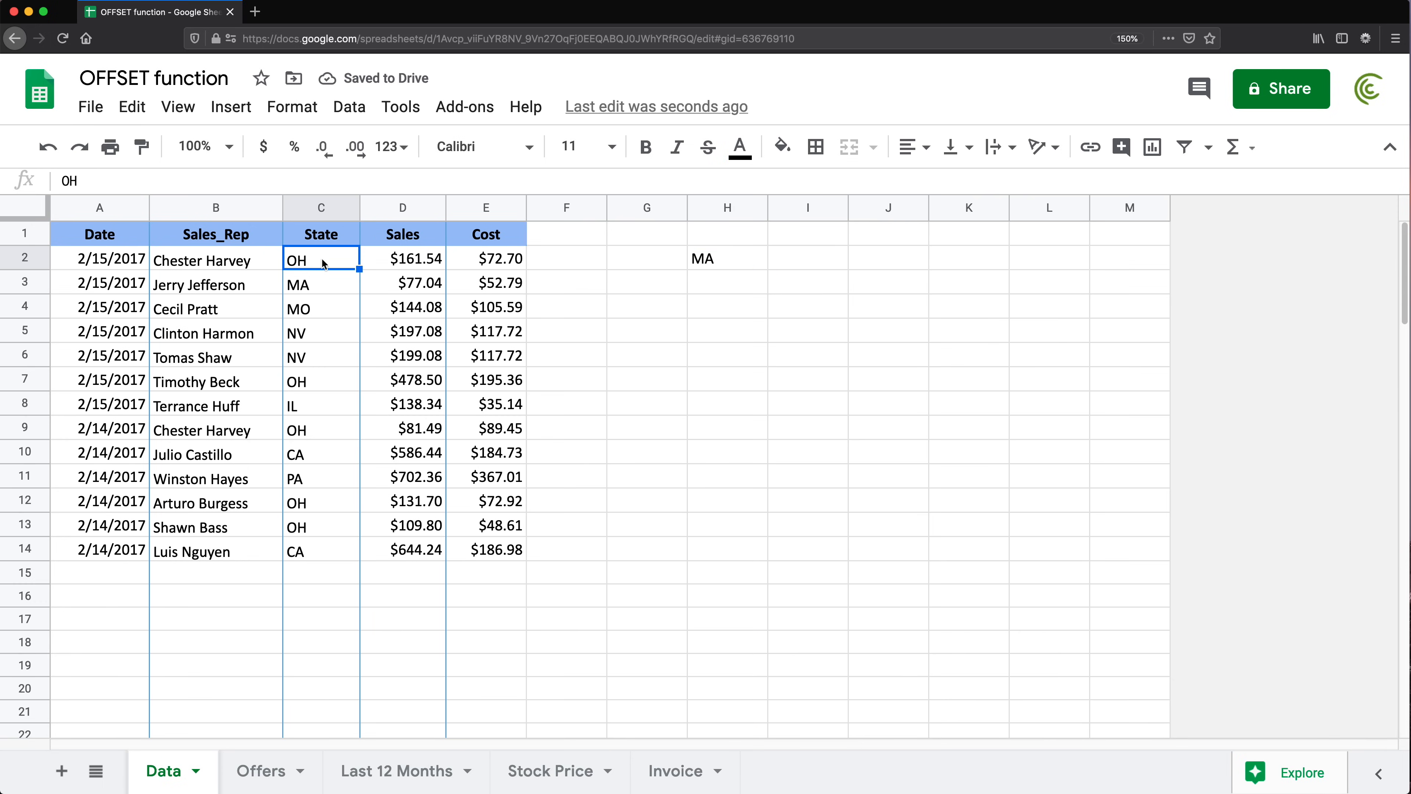
left_click(309, 285)
- Change the row offset in H2's OFFSET formula to 2 and check the result against cell C4
double_click(714, 257)
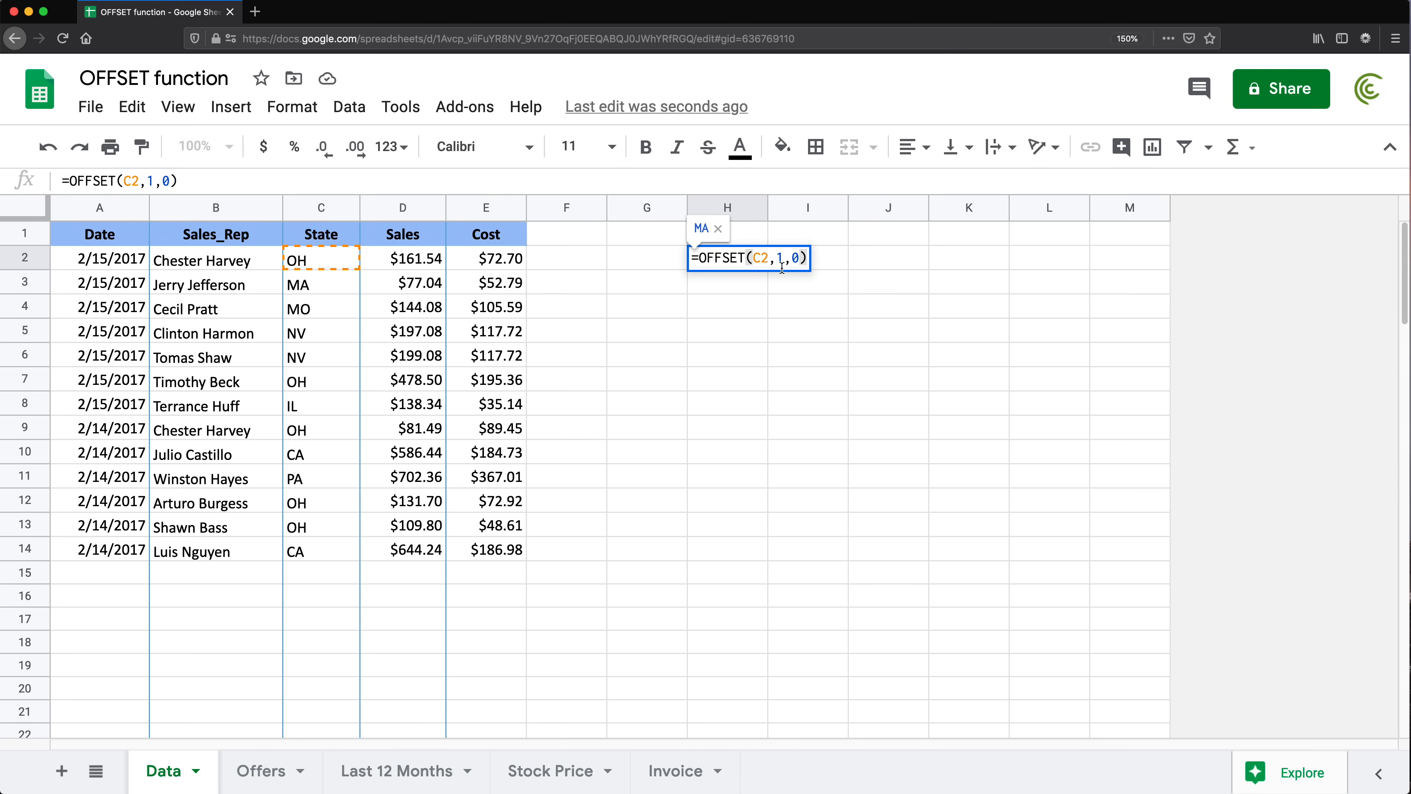
left_click(784, 258)
key("BackSpace")
type("2")
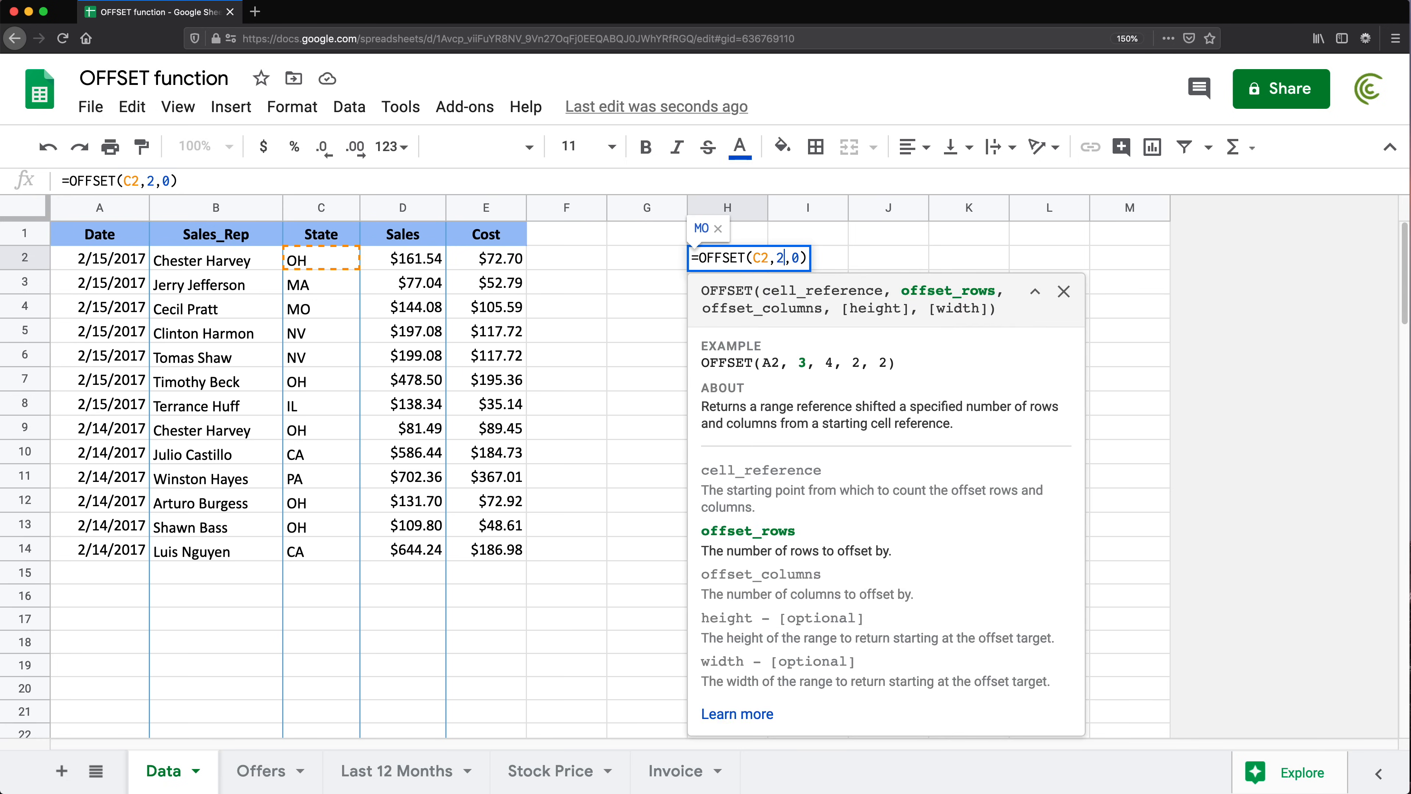
key("Return")
left_click(312, 310)
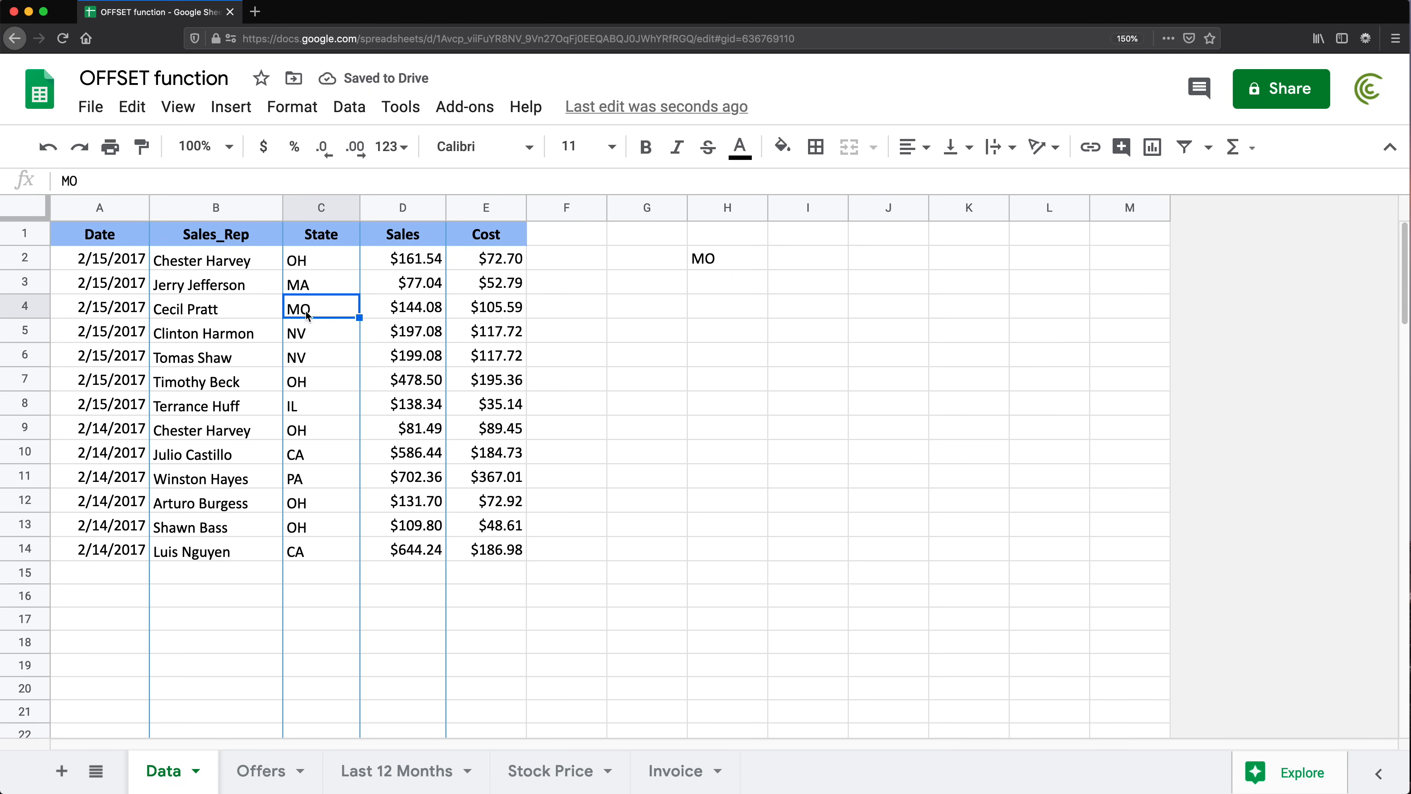
- Set the column offset in H2's OFFSET formula to 1
double_click(714, 260)
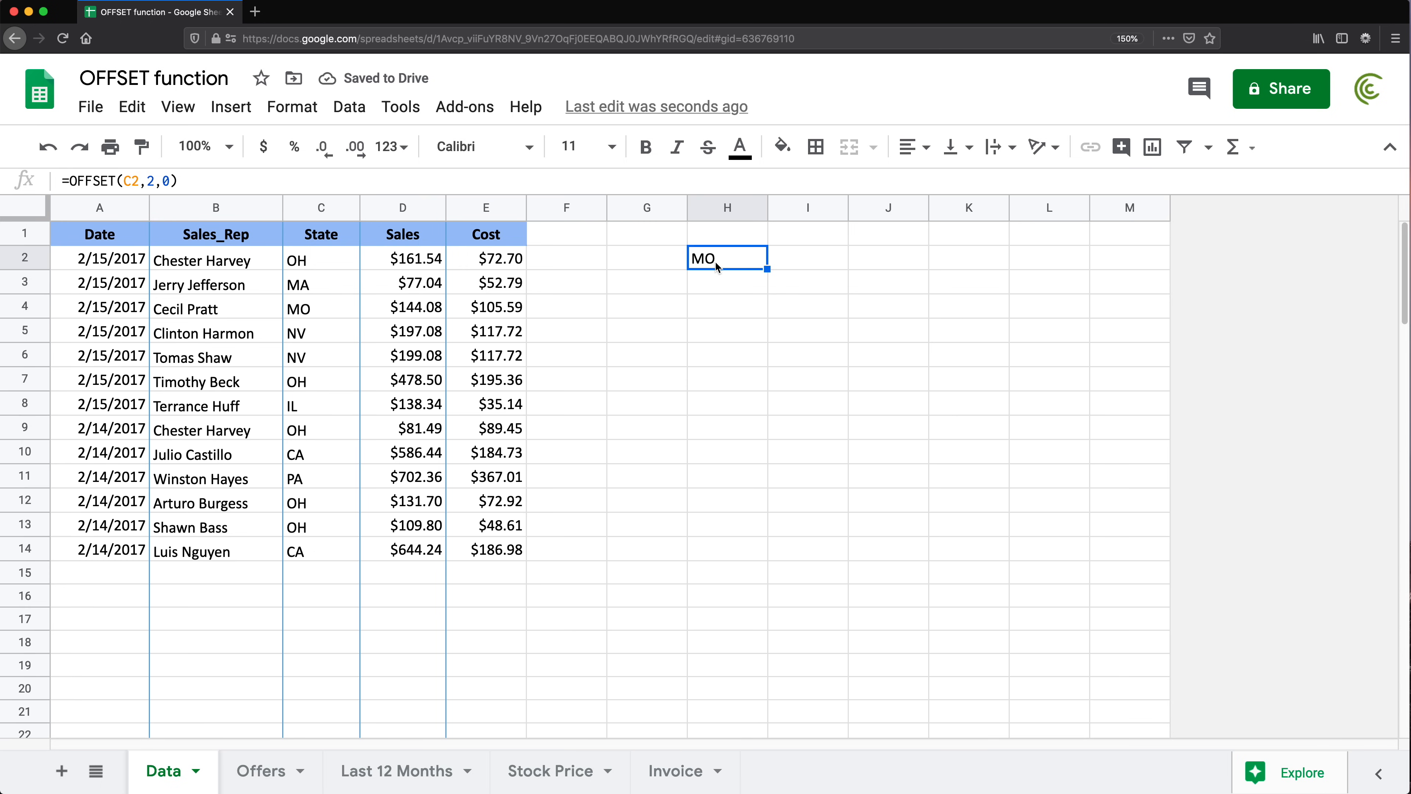
left_click(784, 258)
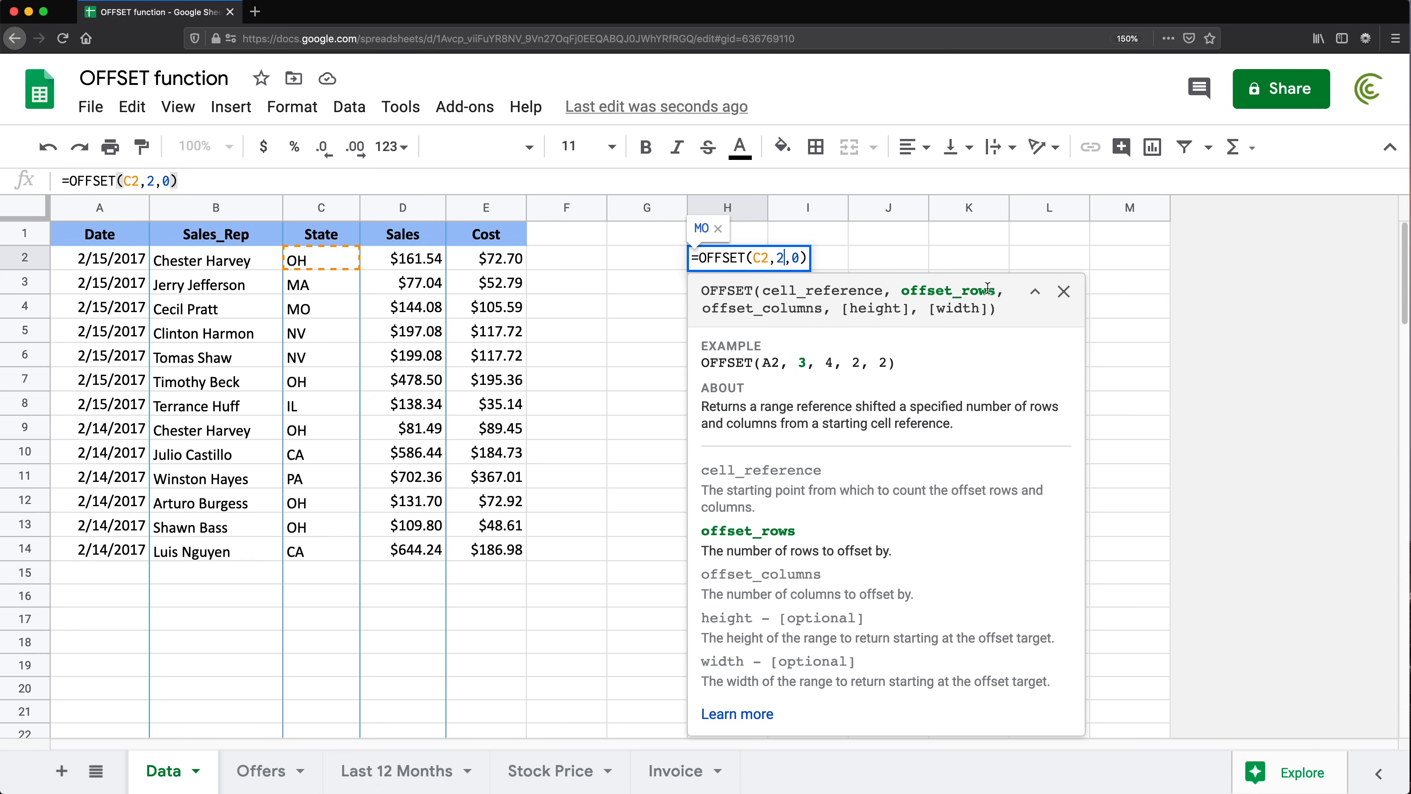
key("Right")
key("Delete")
type("1")
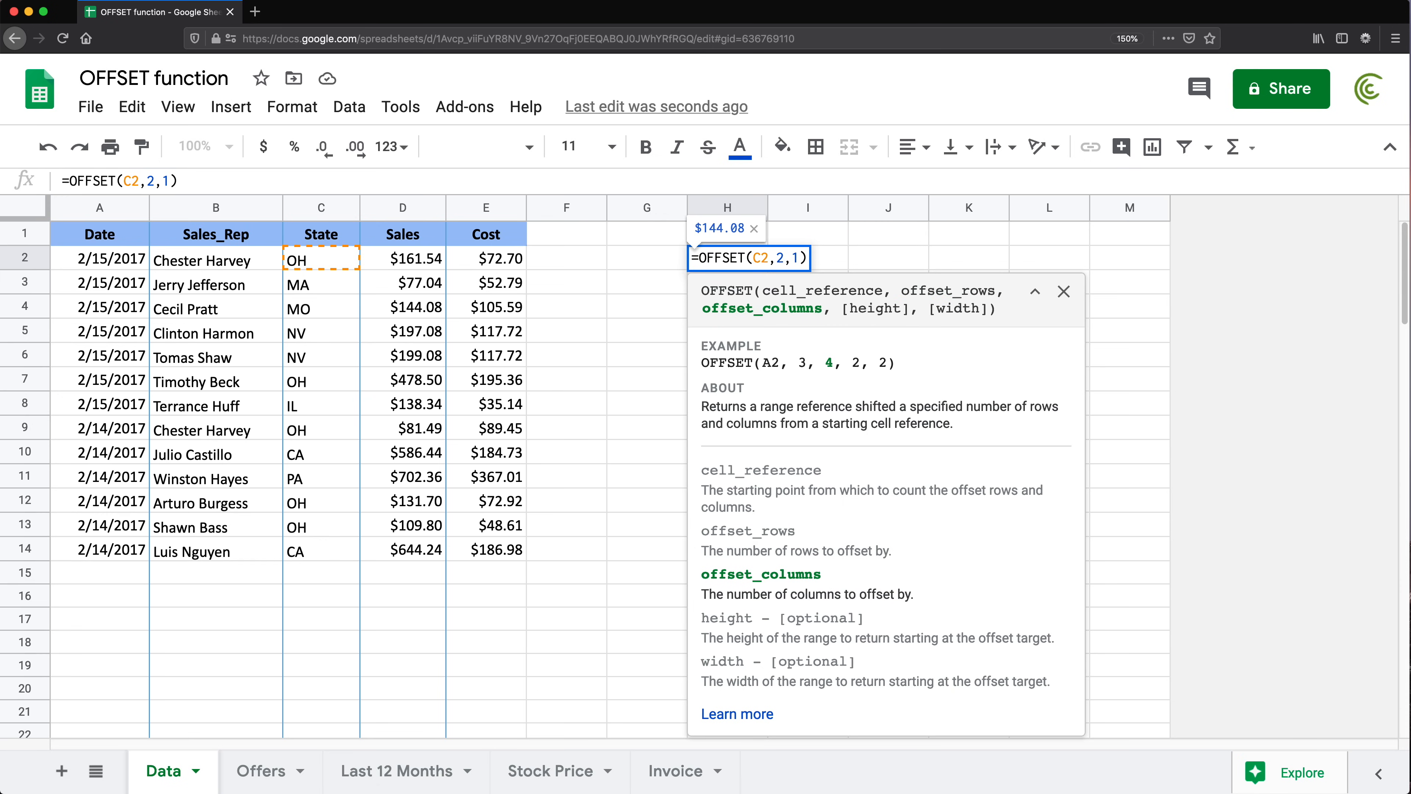
double_click(782, 258)
double_click(796, 258)
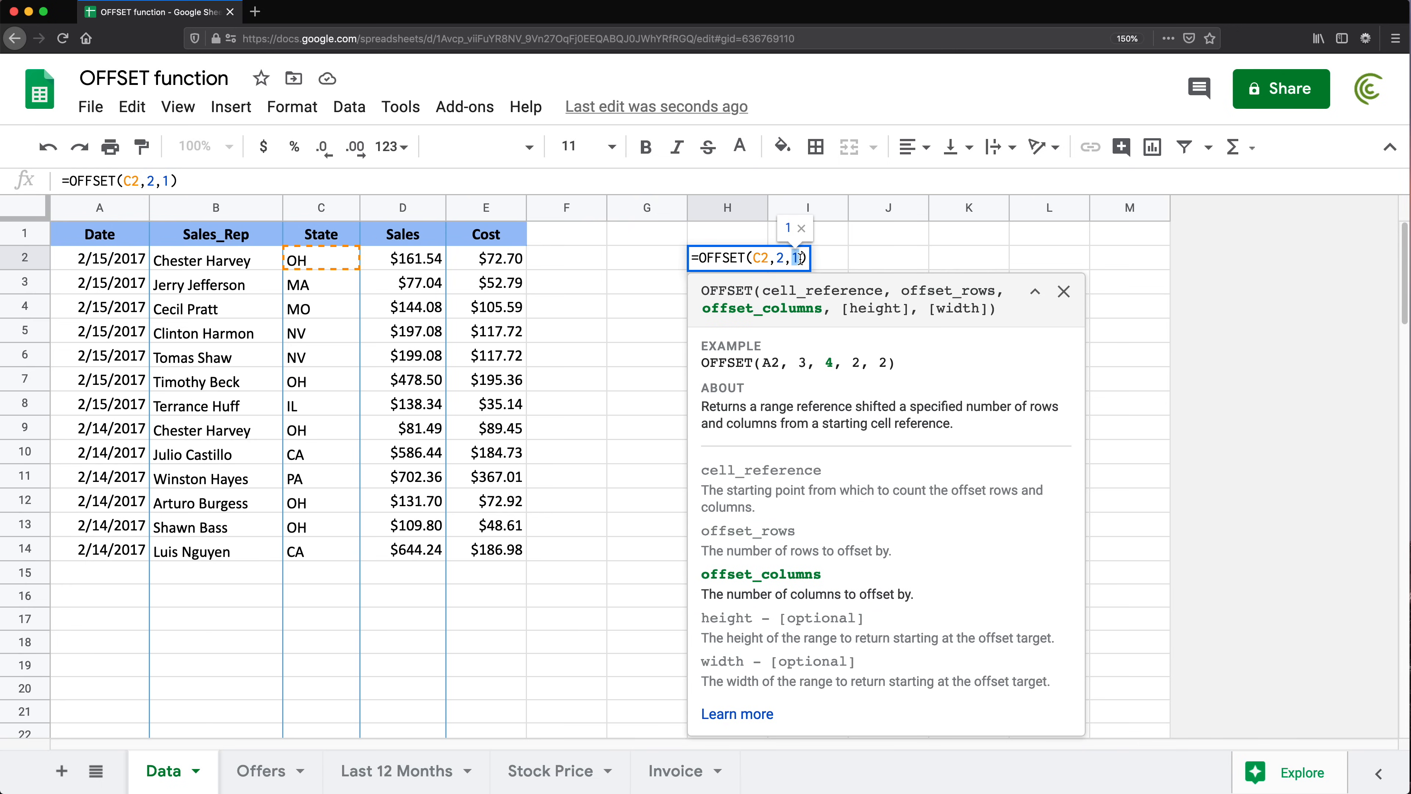
key("Return")
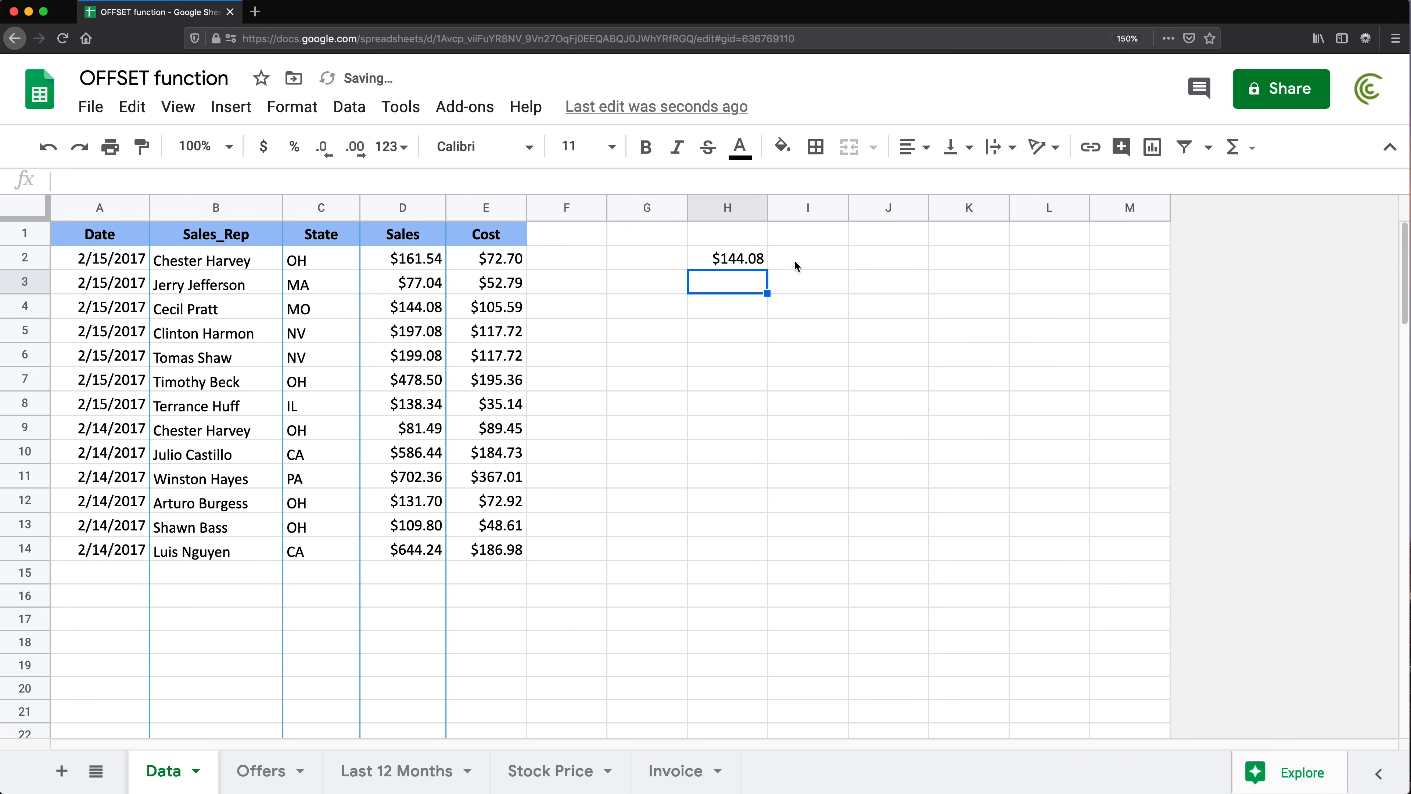
- Trace the offset of H2's formula from C2 two rows down and one column right to D4
left_click(744, 266)
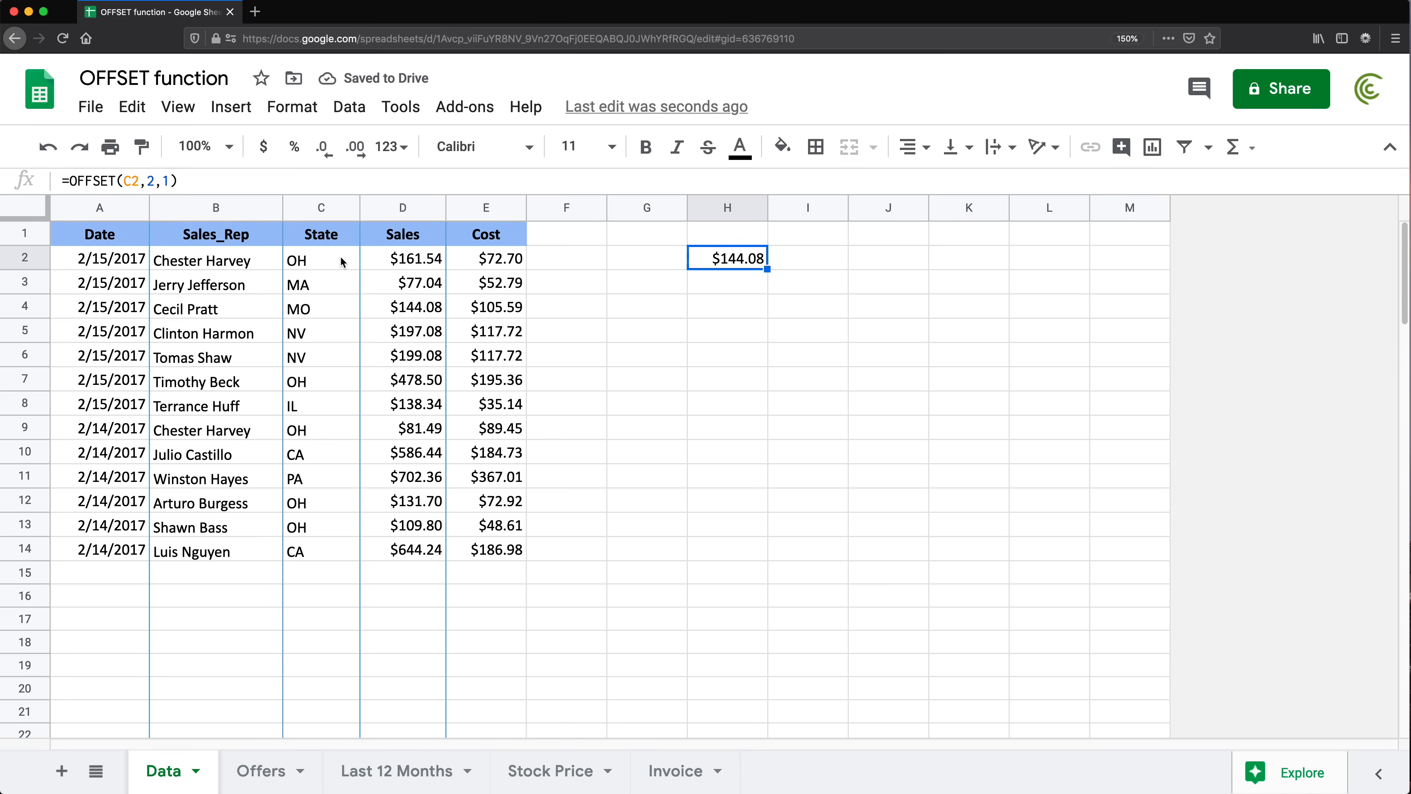
left_click(299, 263)
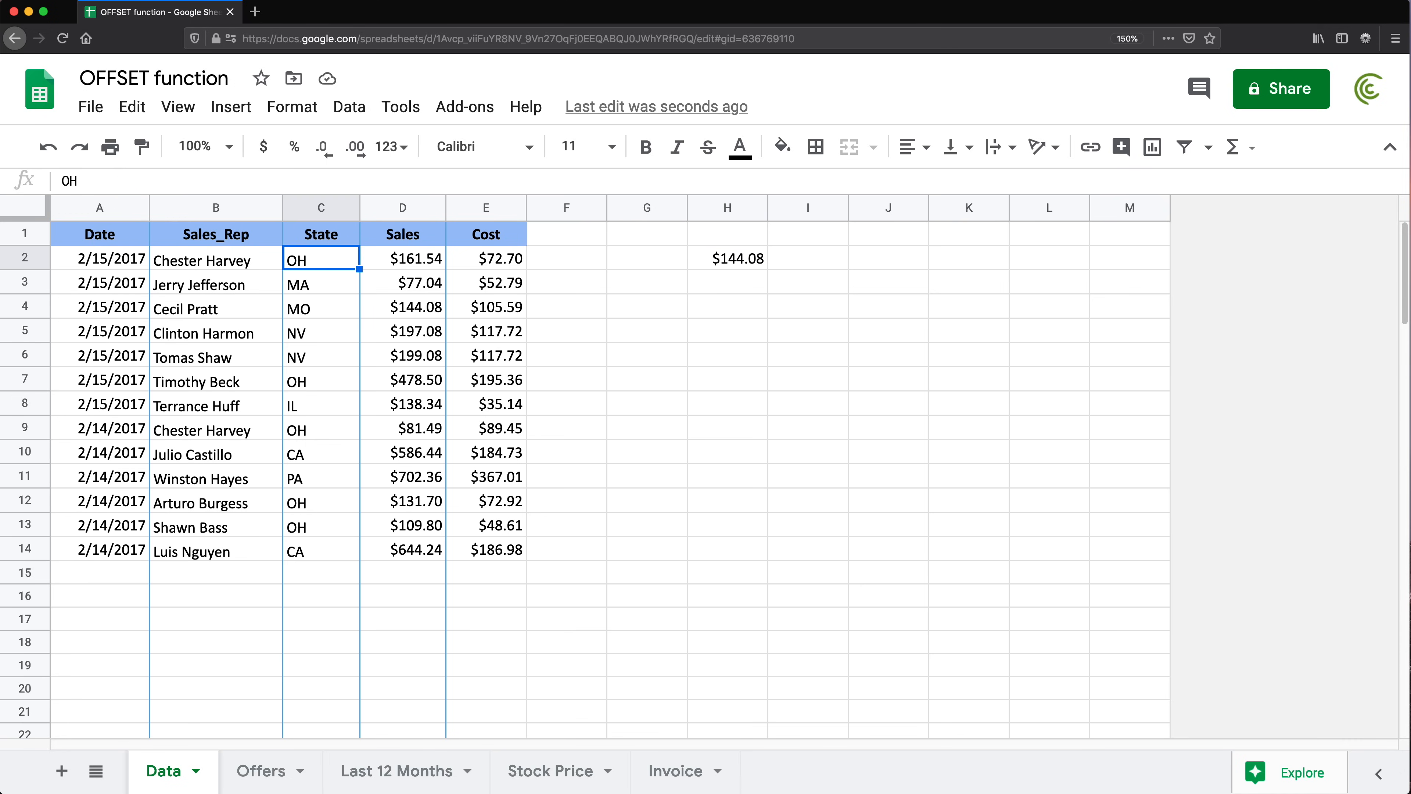
key("Down")
key("Down")
key("Right")
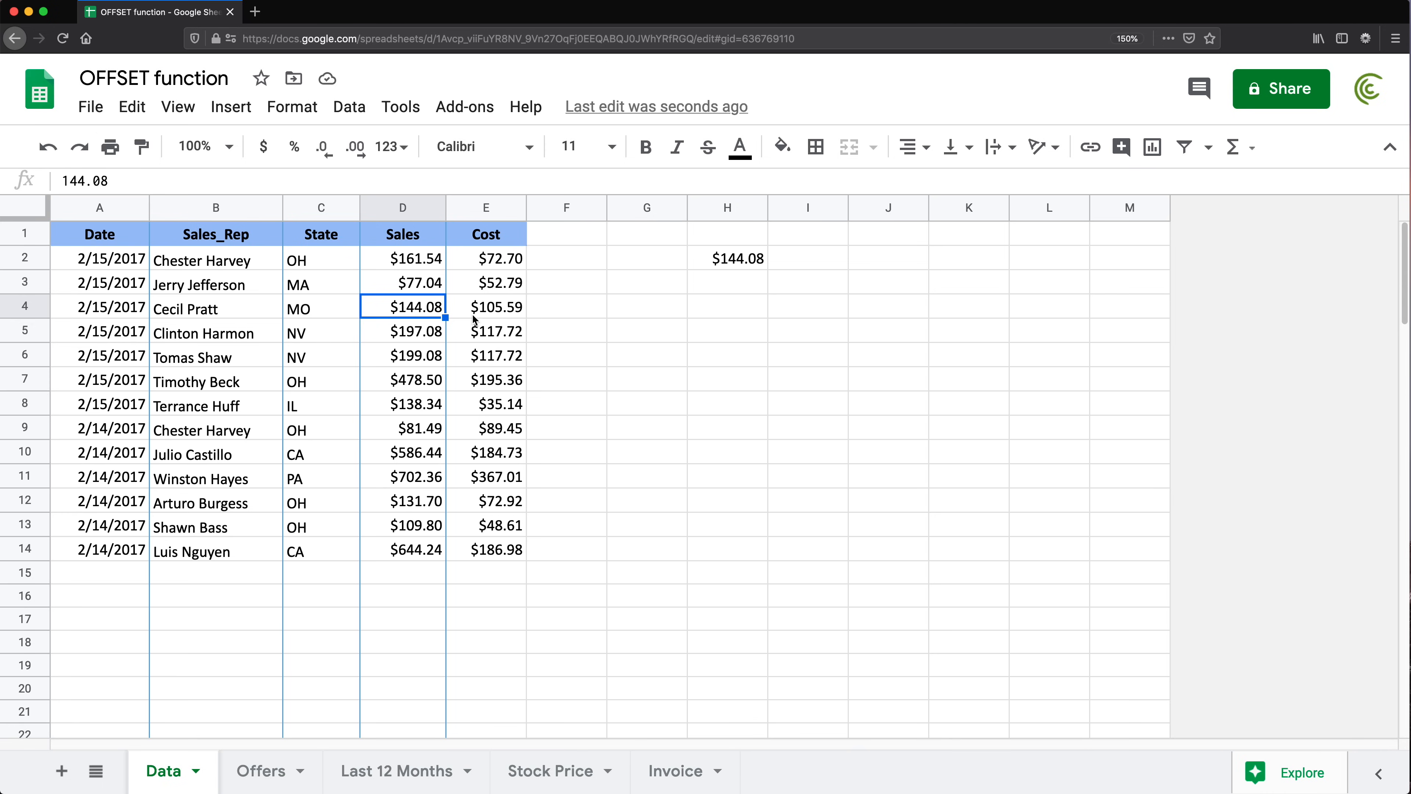
- Set the column offset in H2's OFFSET formula to -1 and check the result against cell B4
left_click(733, 264)
double_click(734, 261)
left_click(789, 258)
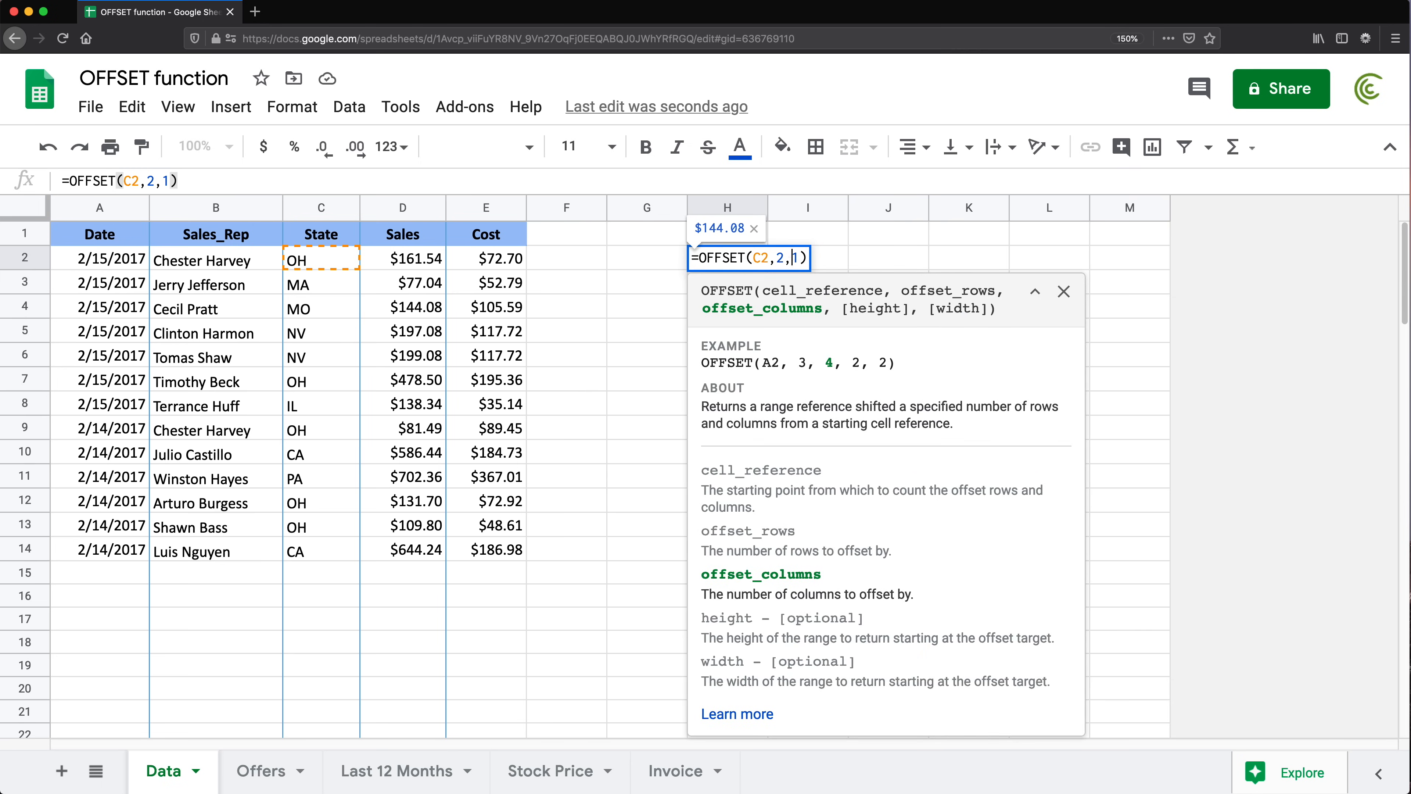
type("-")
key("Return")
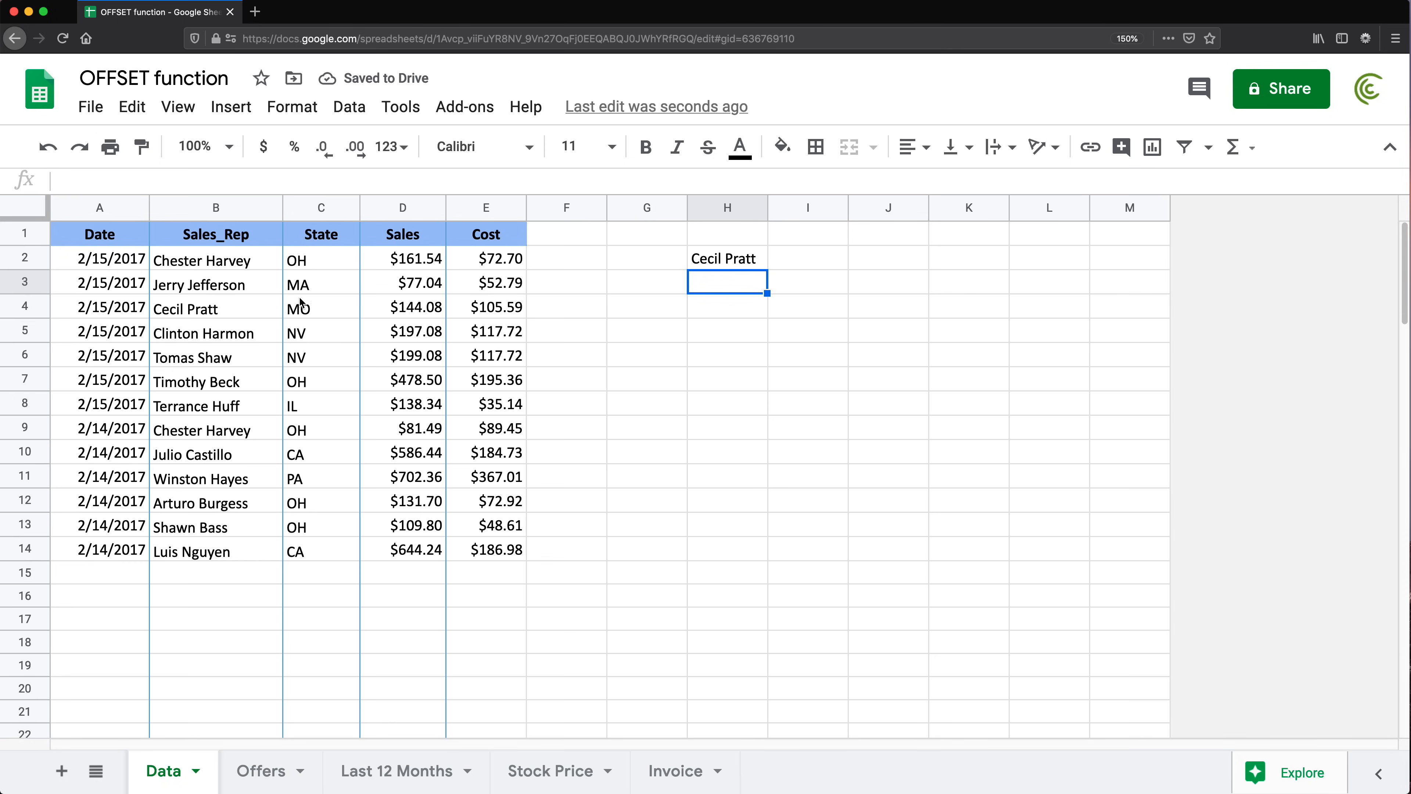
left_click(300, 307)
left_click(191, 314)
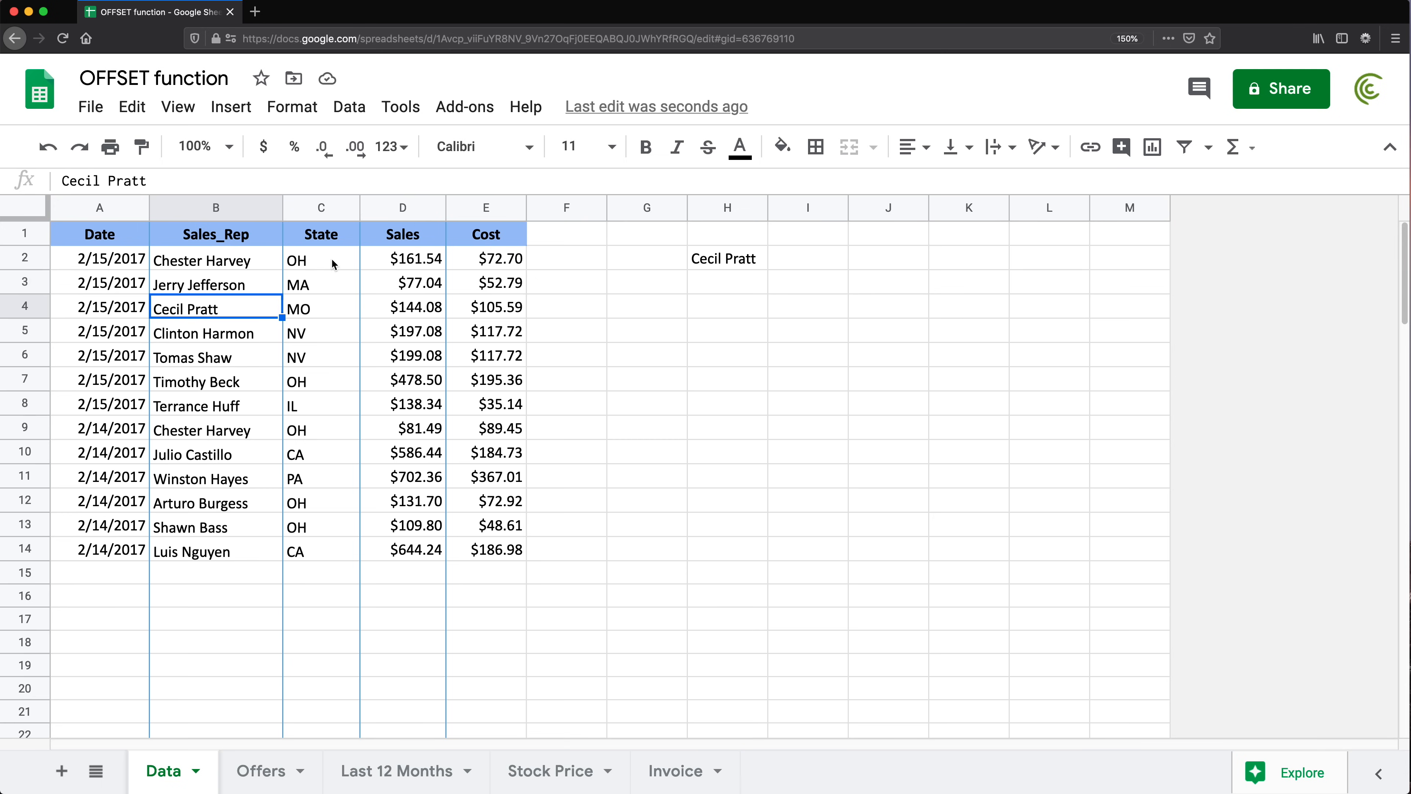
- Set both the row and column offsets in H2's OFFSET formula to 0 and check the result against cell C2
double_click(746, 256)
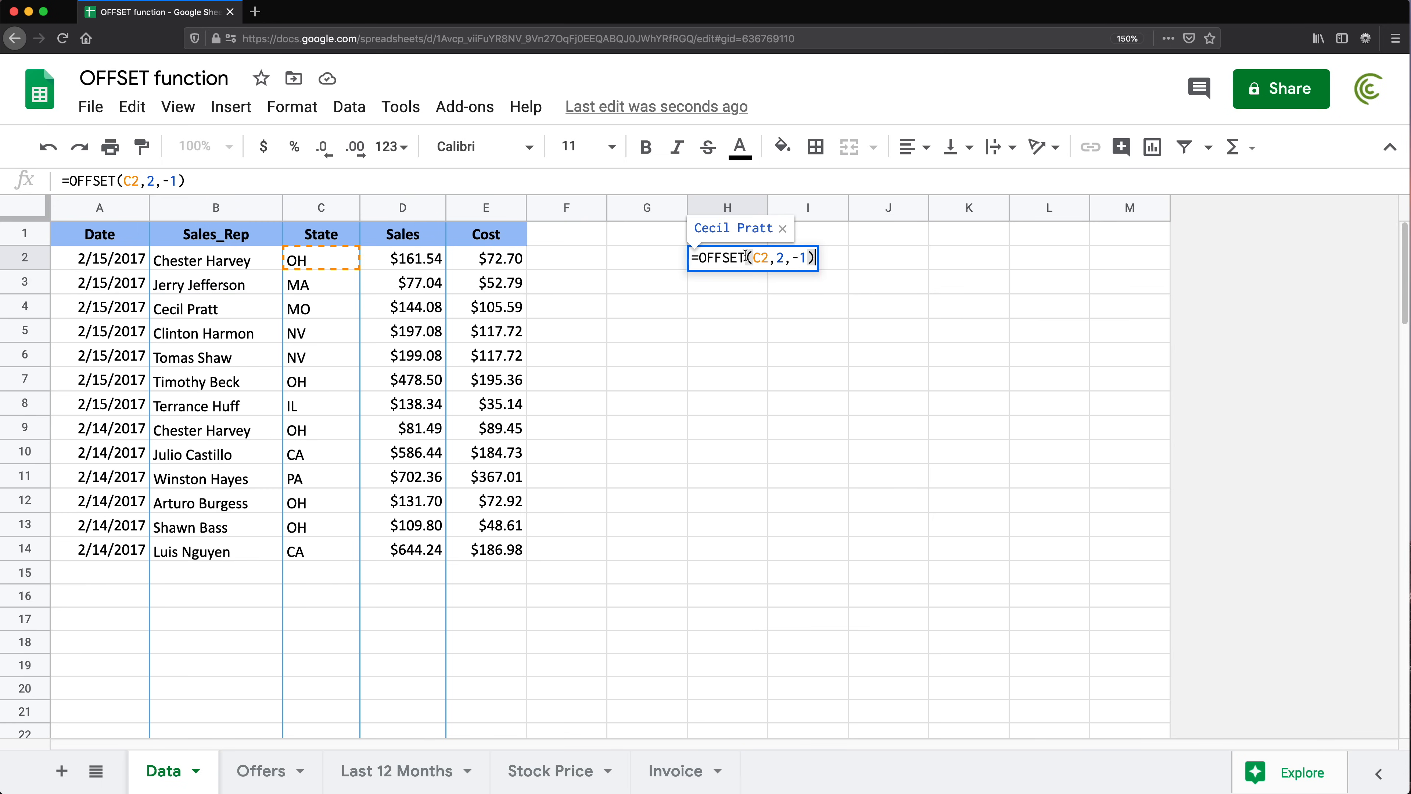
double_click(783, 258)
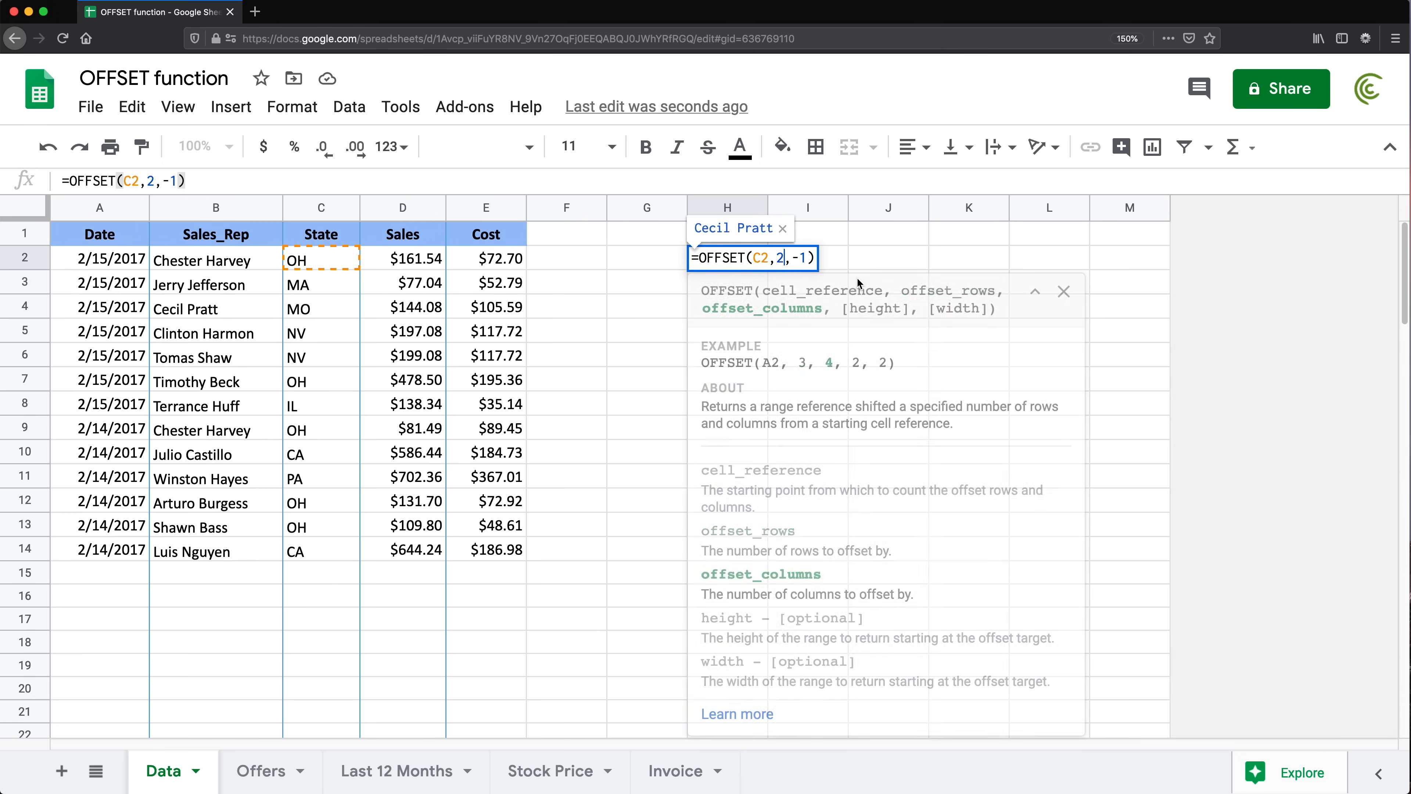
key("BackSpace")
type("0")
key("Right")
key("Right")
key("Right")
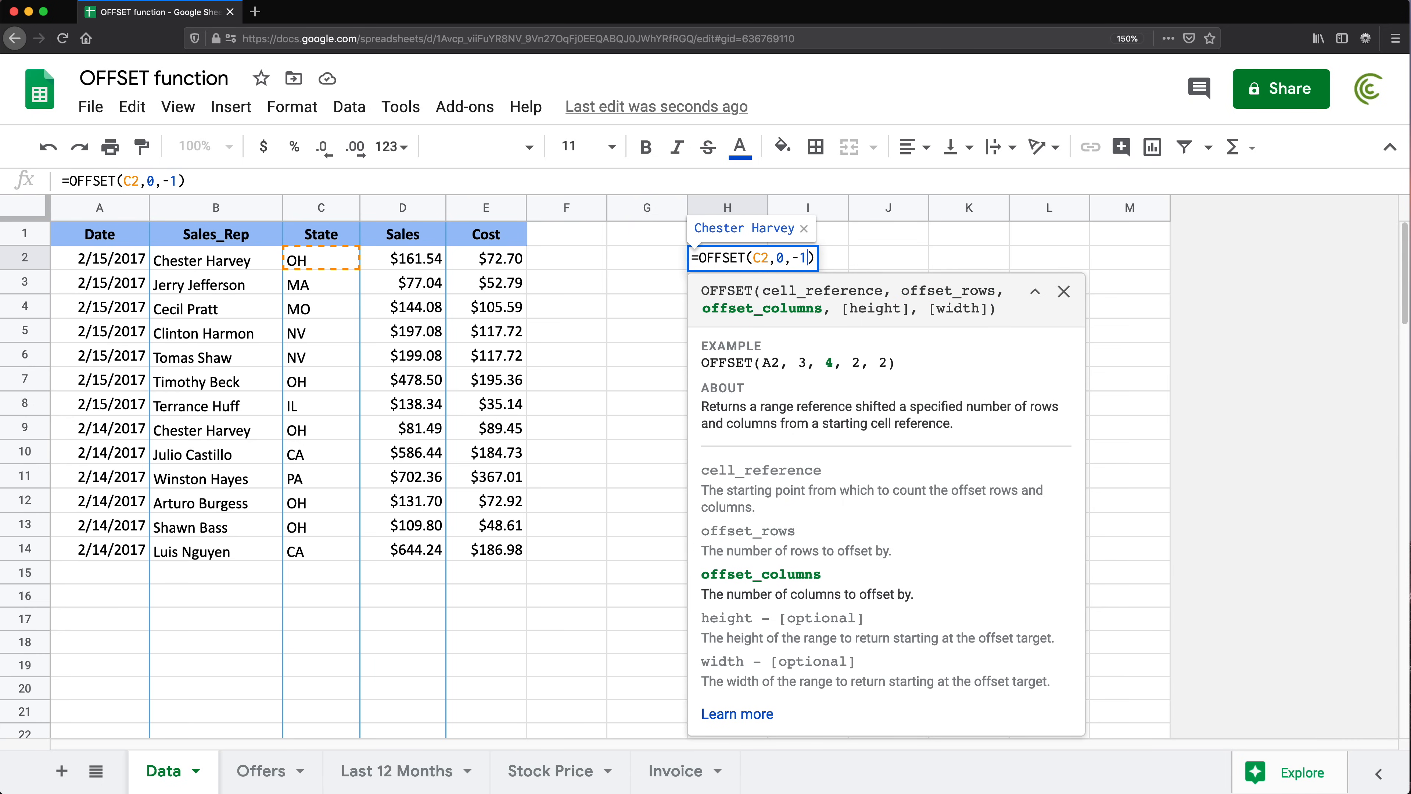
key("BackSpace")
key("BackSpace")
type("0")
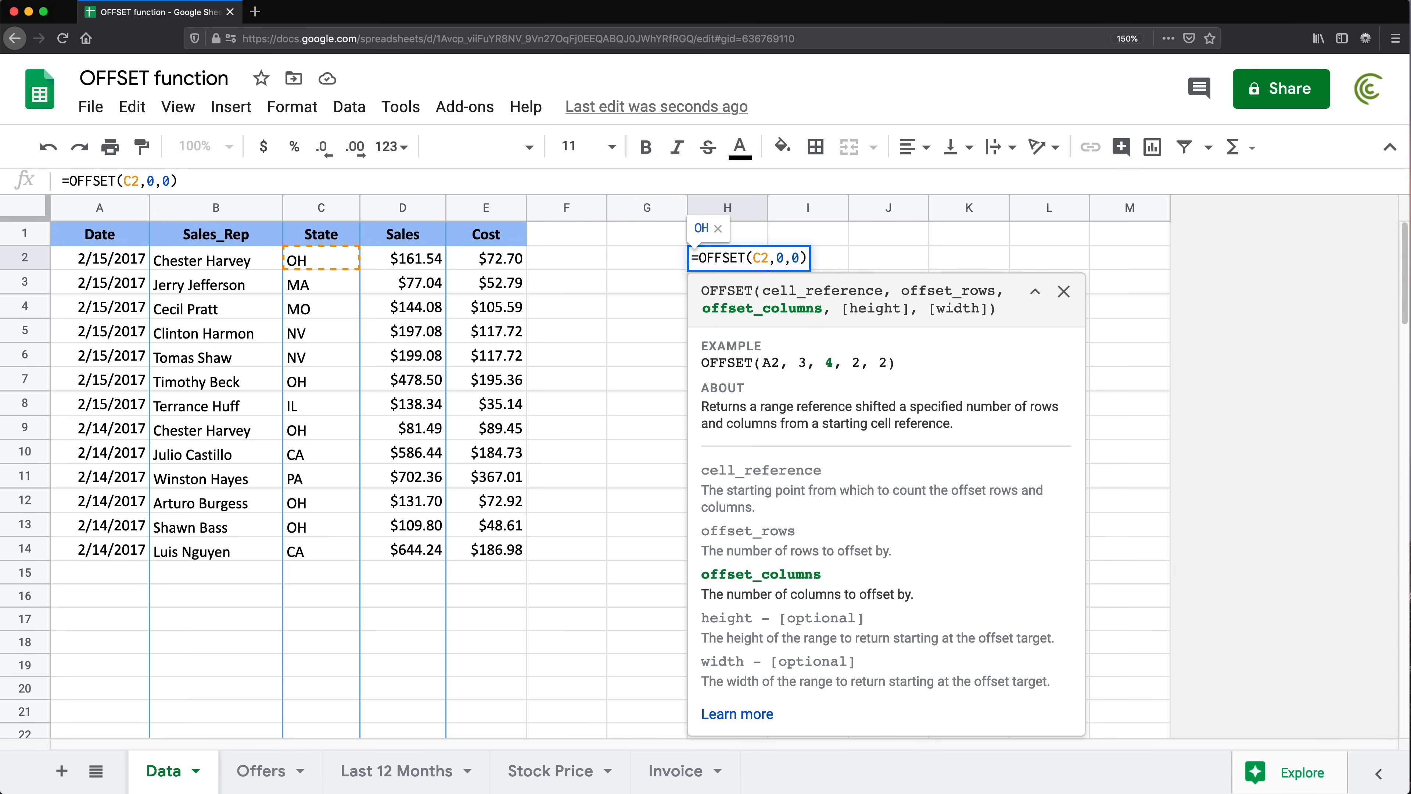
key("Return")
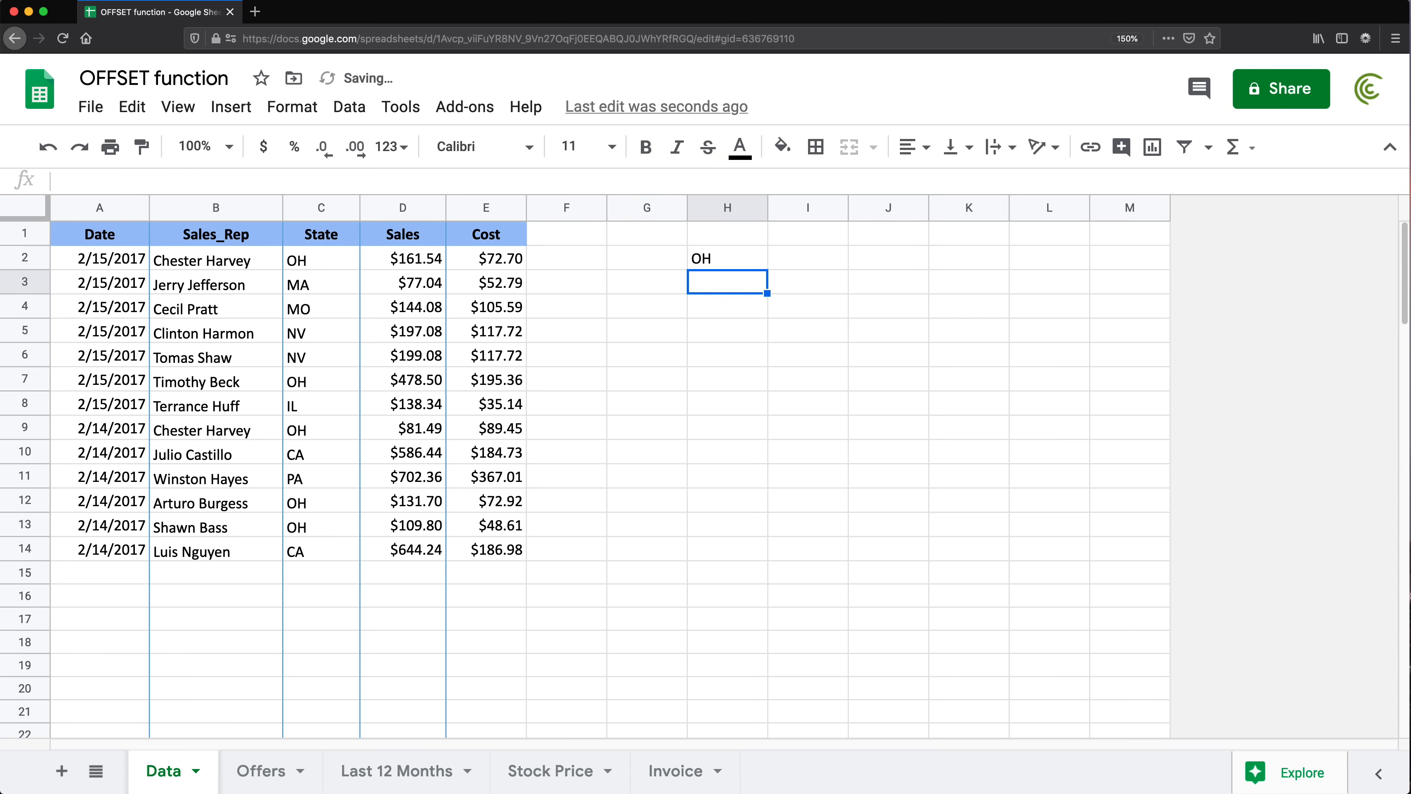
left_click(334, 256)
- Add a height argument of 5 to H2's OFFSET formula and select the returned range H2:H6
double_click(720, 263)
left_click(797, 257)
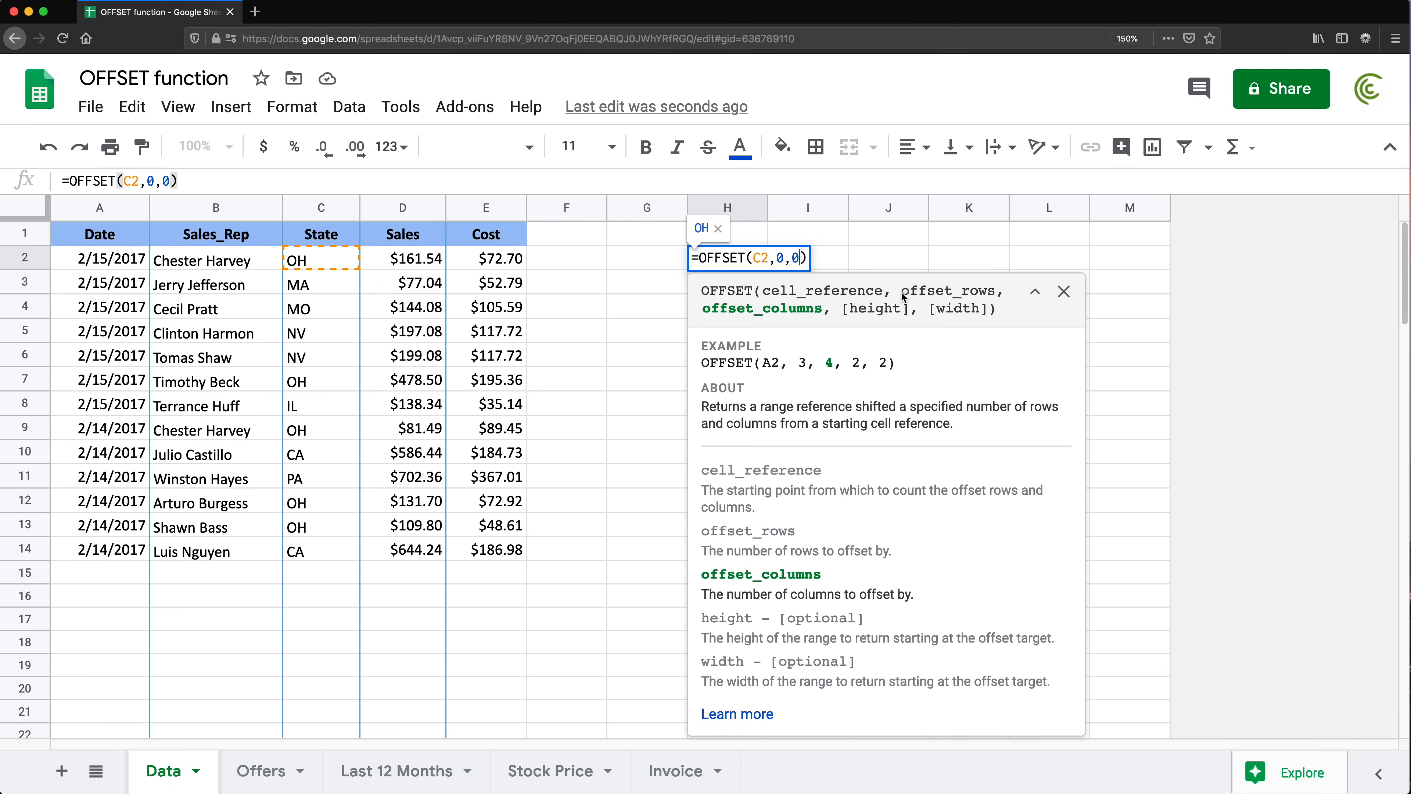
type(",")
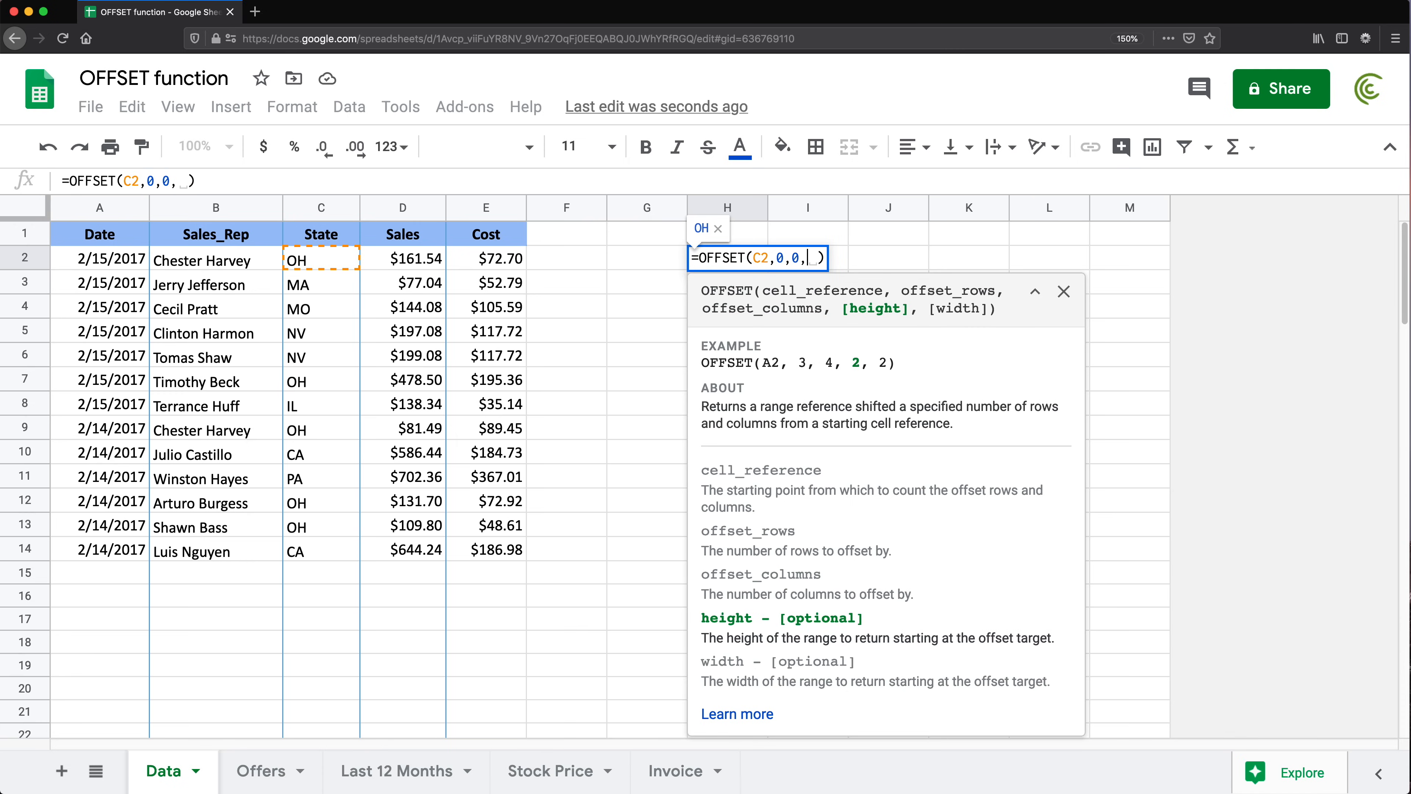
type("5")
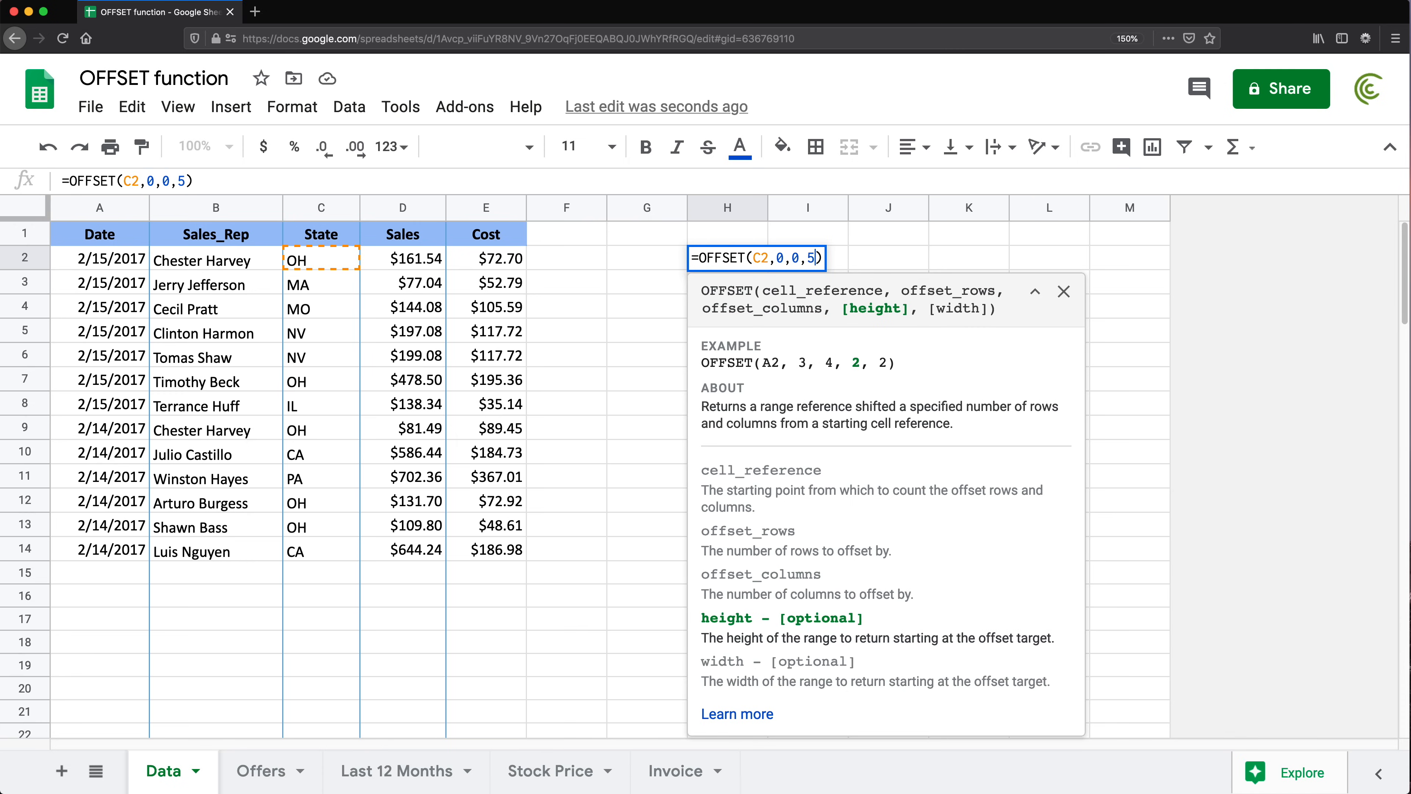
key("Return")
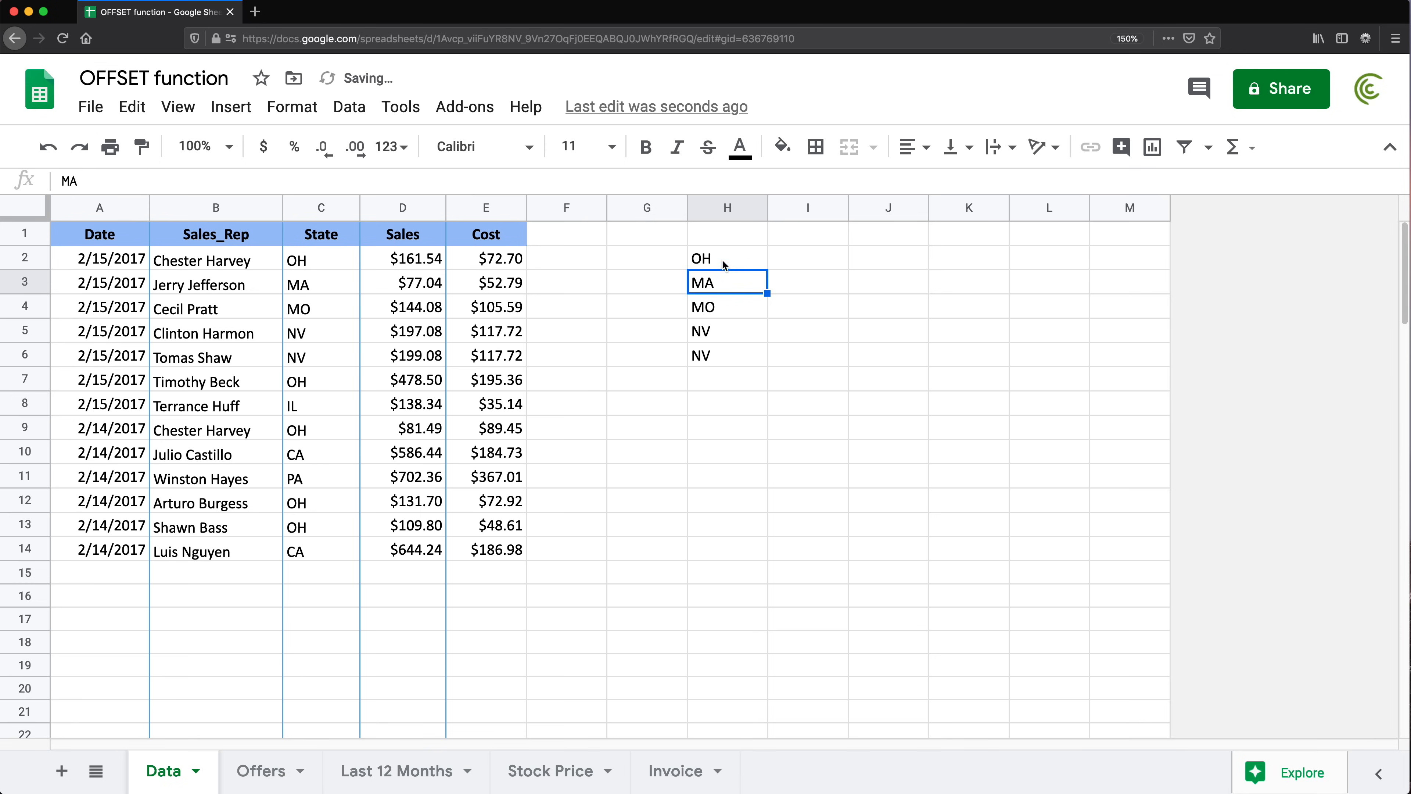
left_click_drag(722, 259, 719, 362)
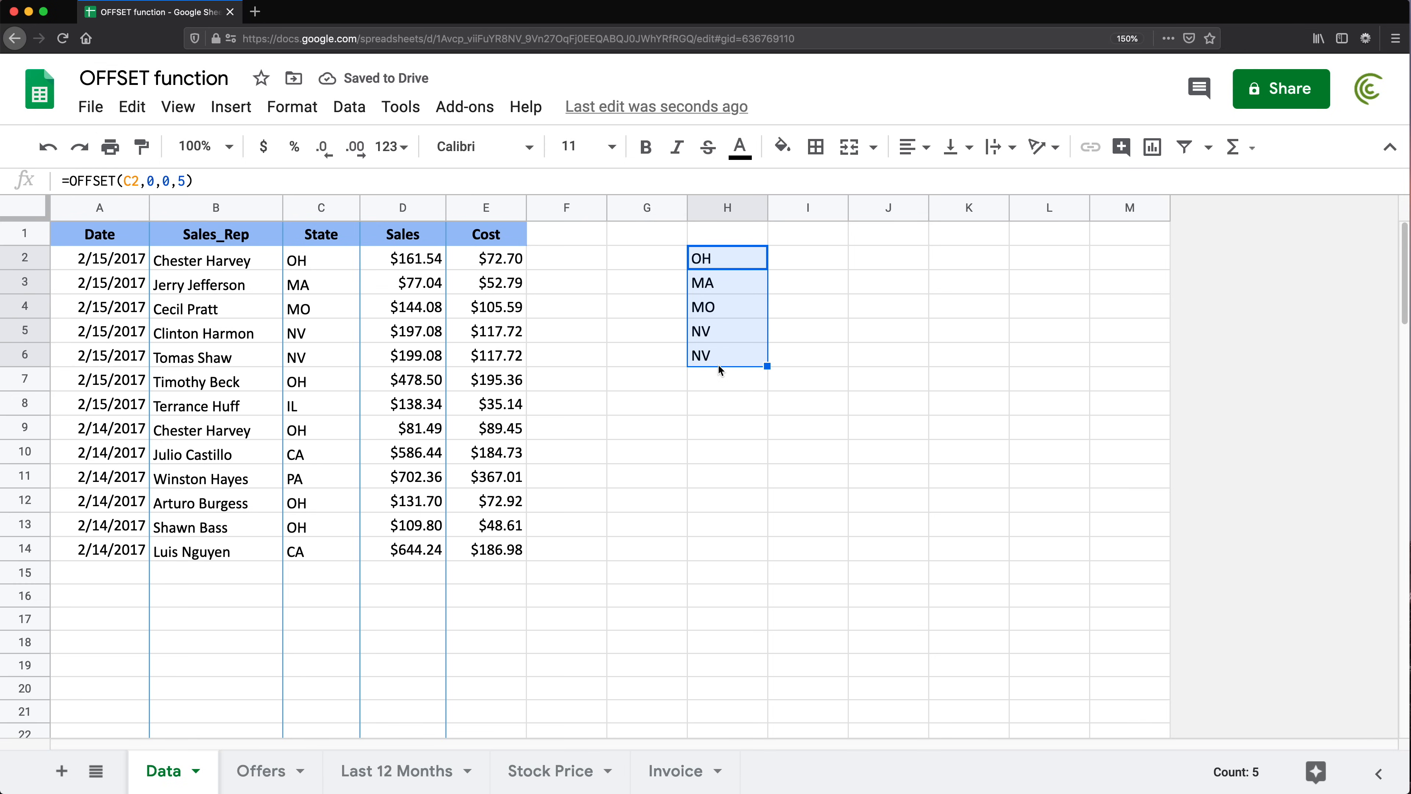
- Set the row offset in H2's OFFSET formula to 1 and compare the returned range H2:H6 with C3:C7
double_click(717, 259)
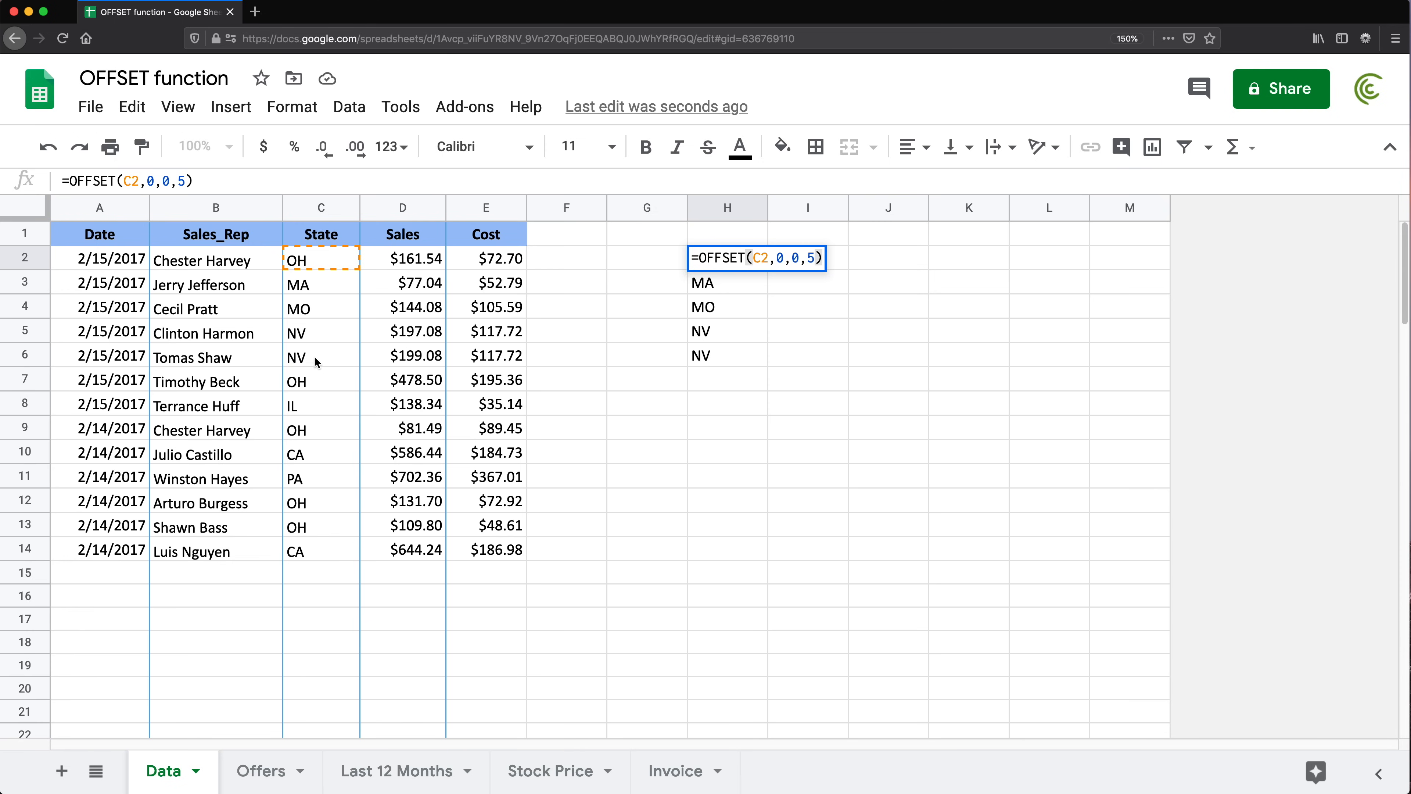
left_click(786, 259)
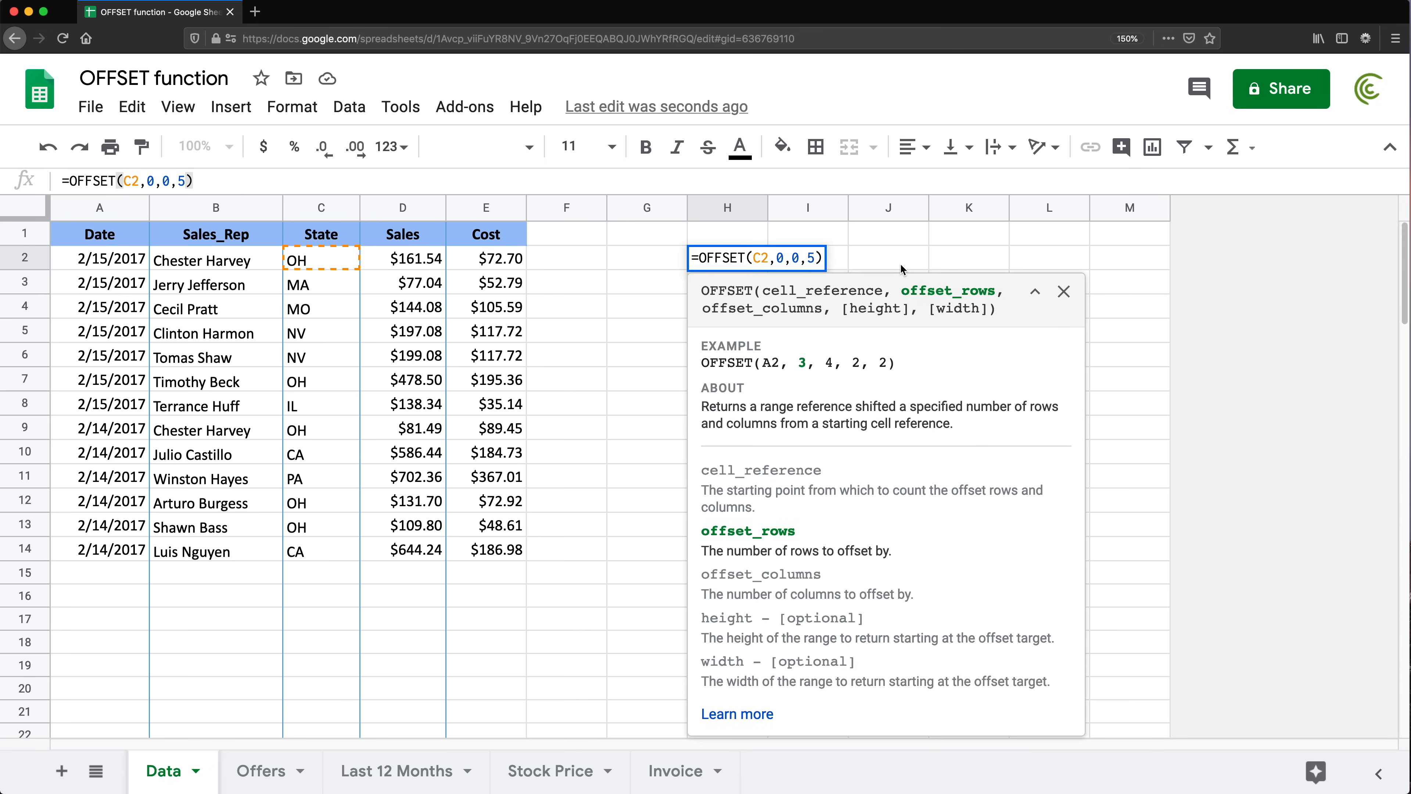
key("BackSpace")
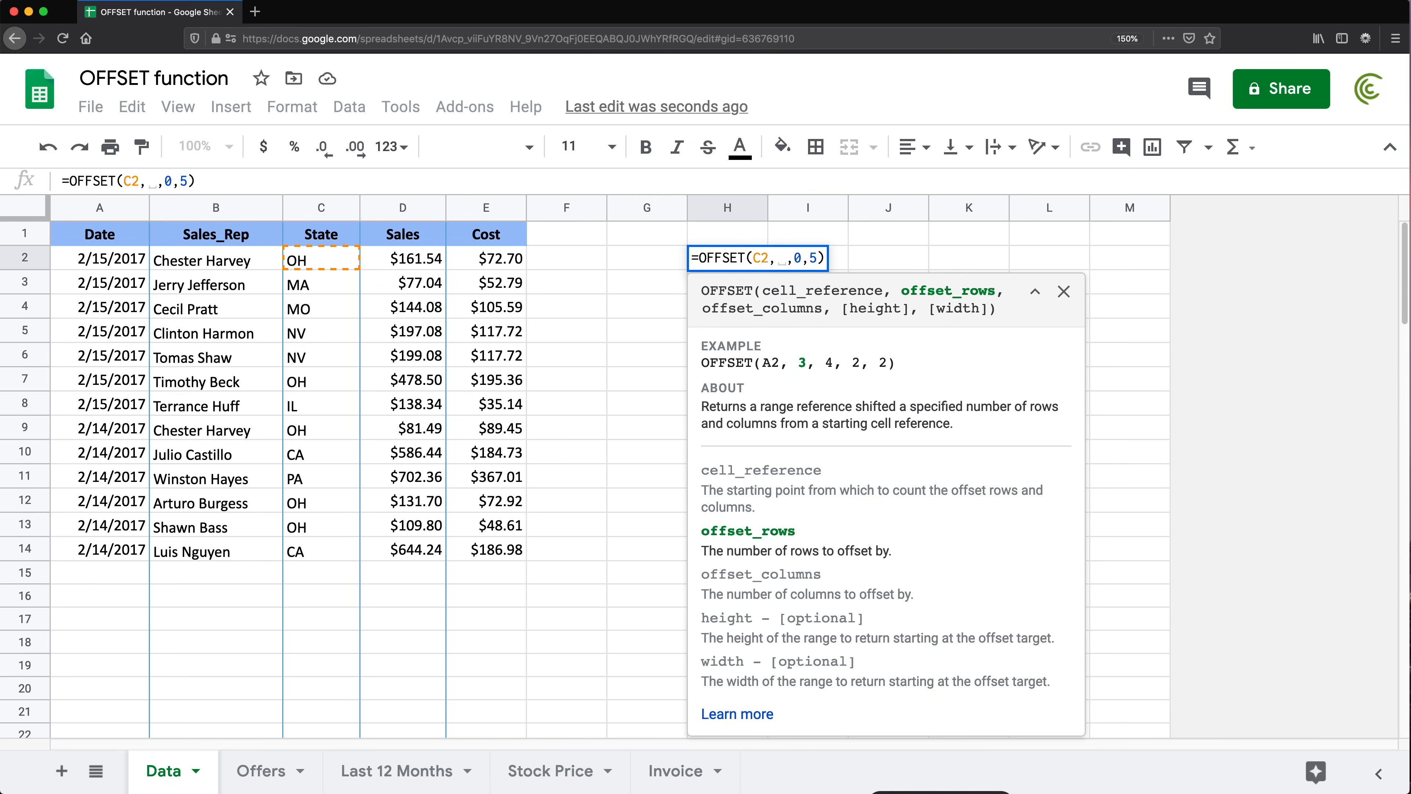
type("1")
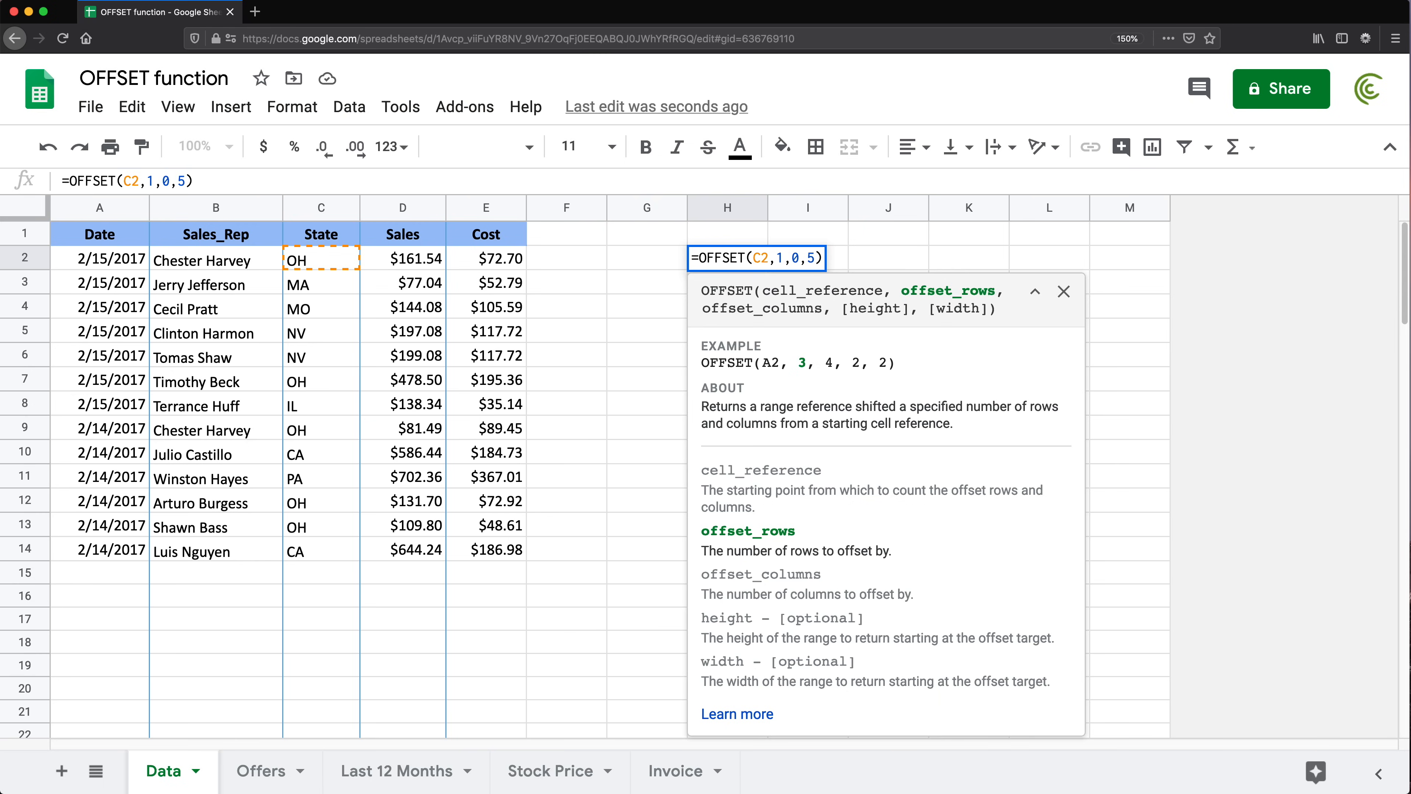
key("Return")
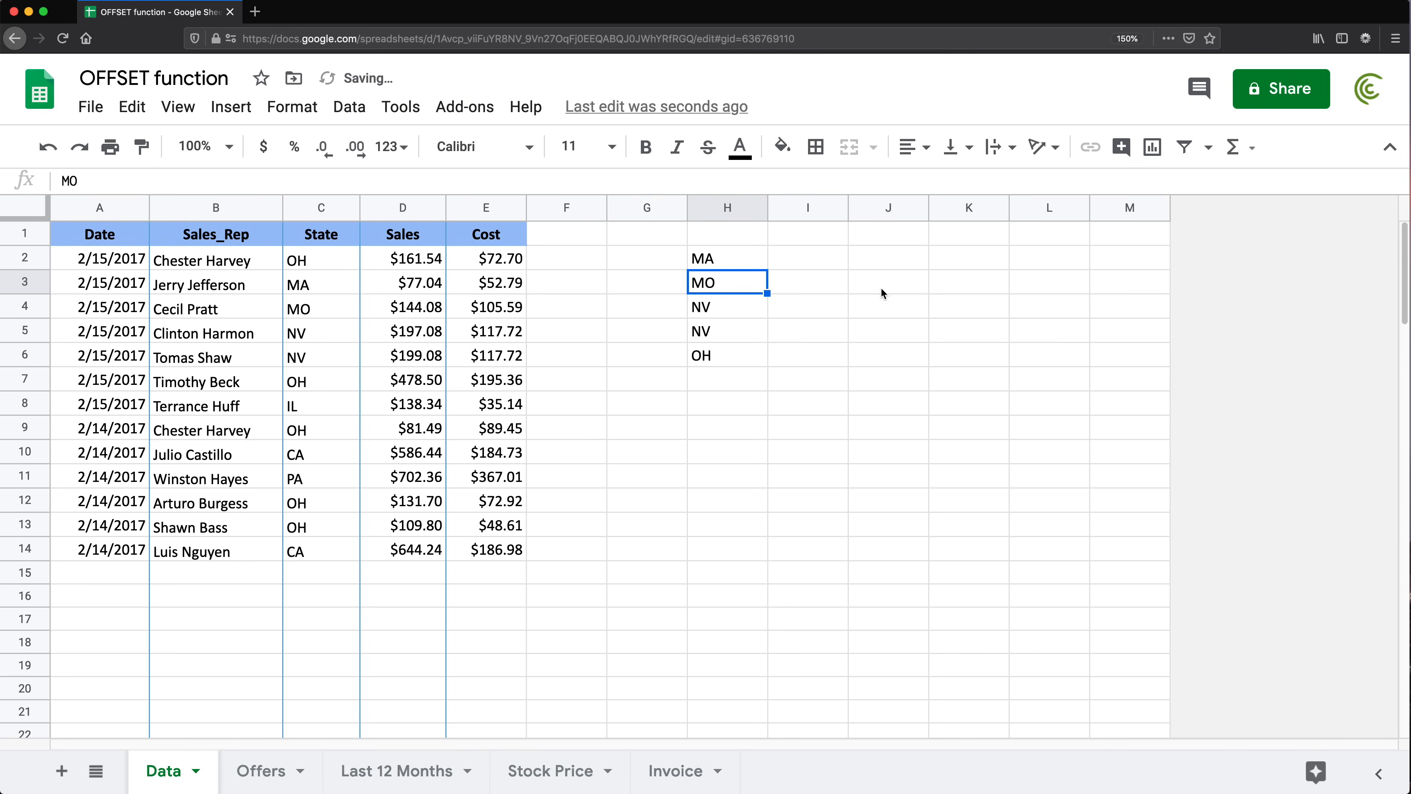
left_click_drag(726, 261, 725, 356)
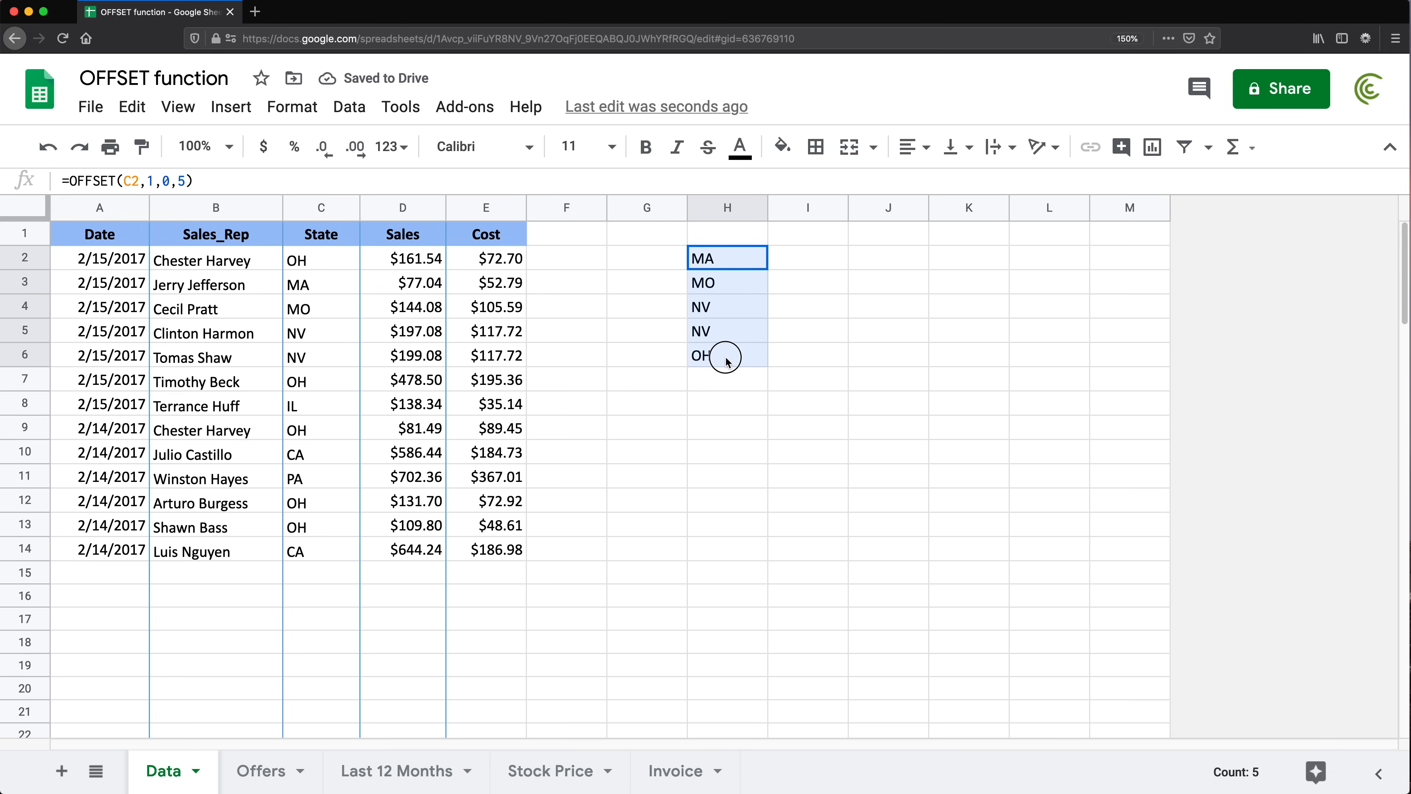
left_click(307, 280)
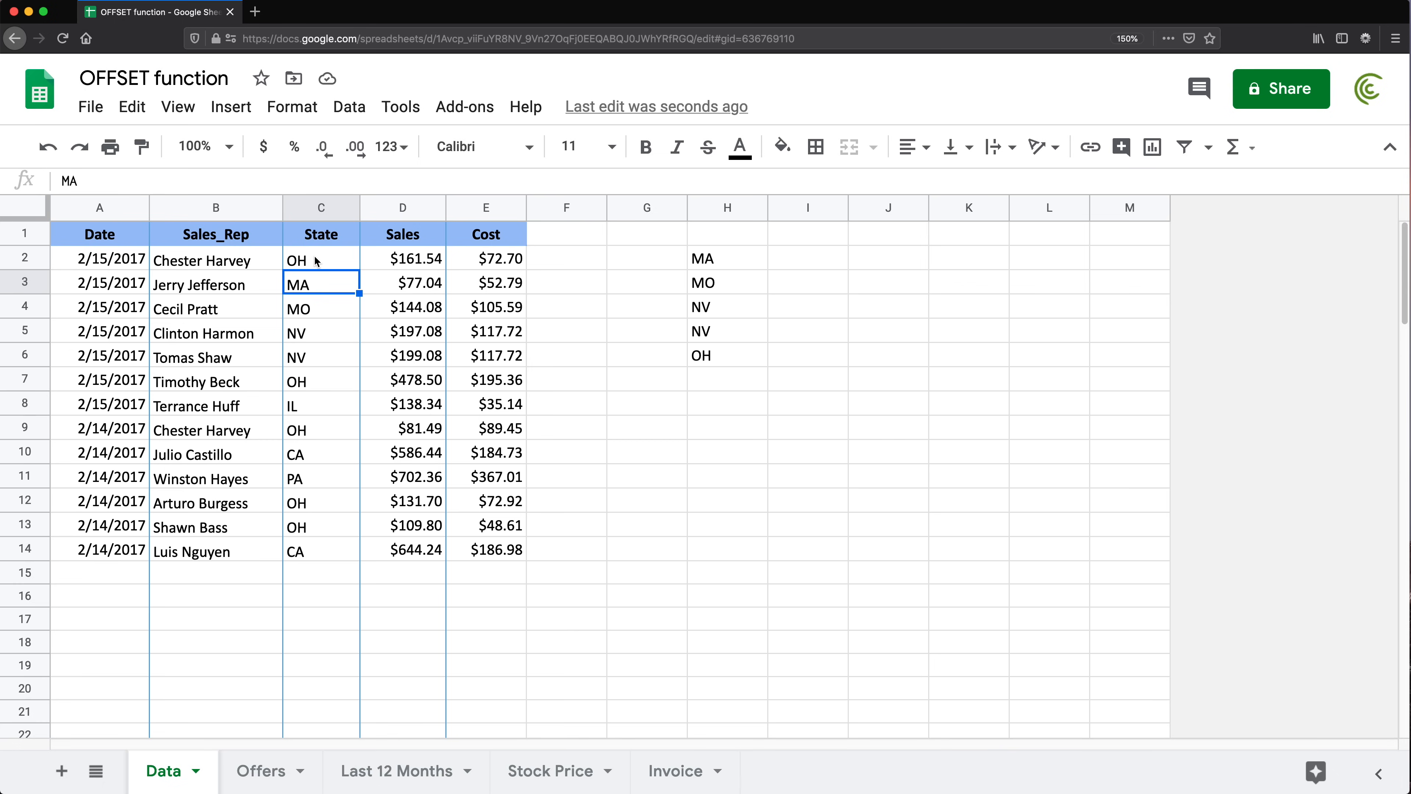
left_click_drag(312, 289, 308, 383)
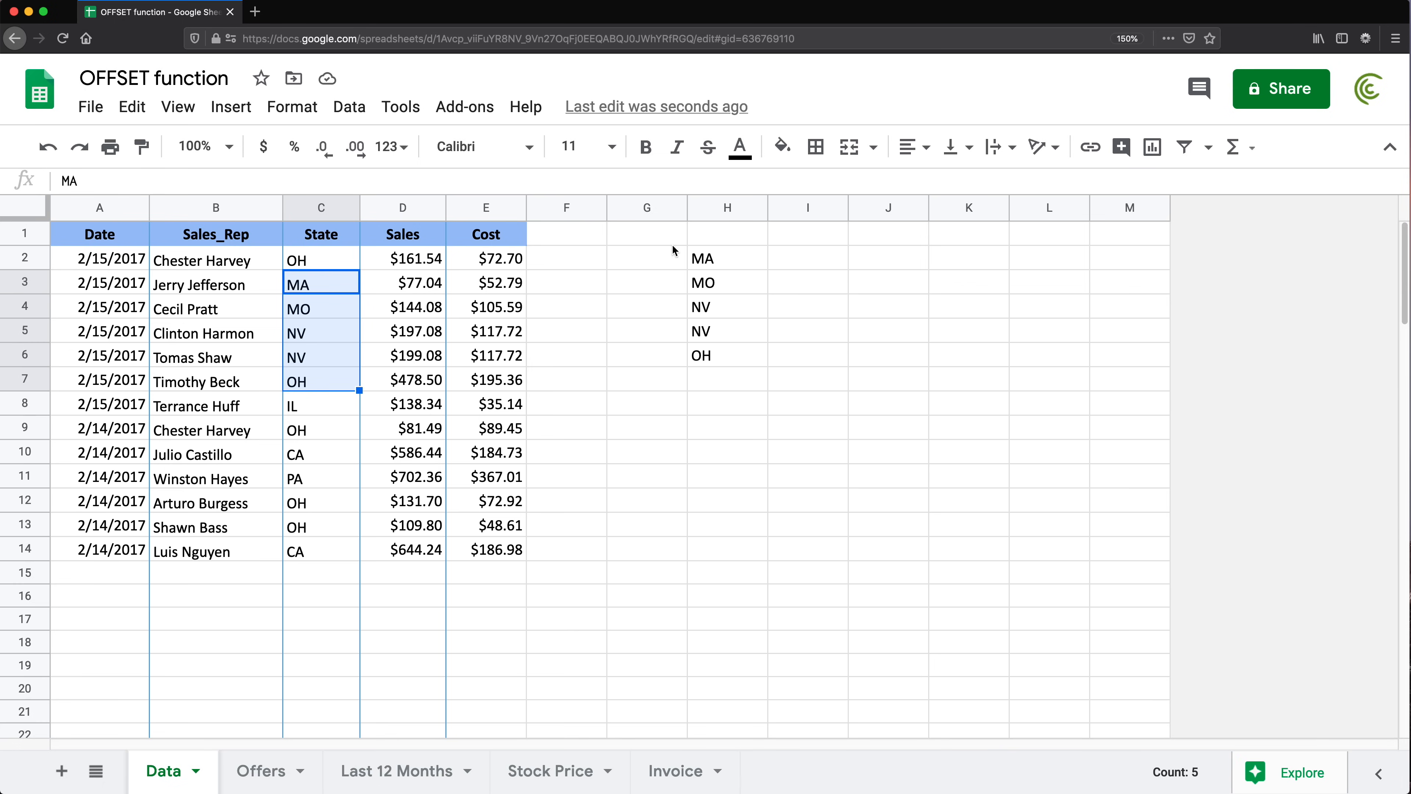
- Set the row offset in H2's OFFSET formula to 0 and its column offset to 2
double_click(782, 257)
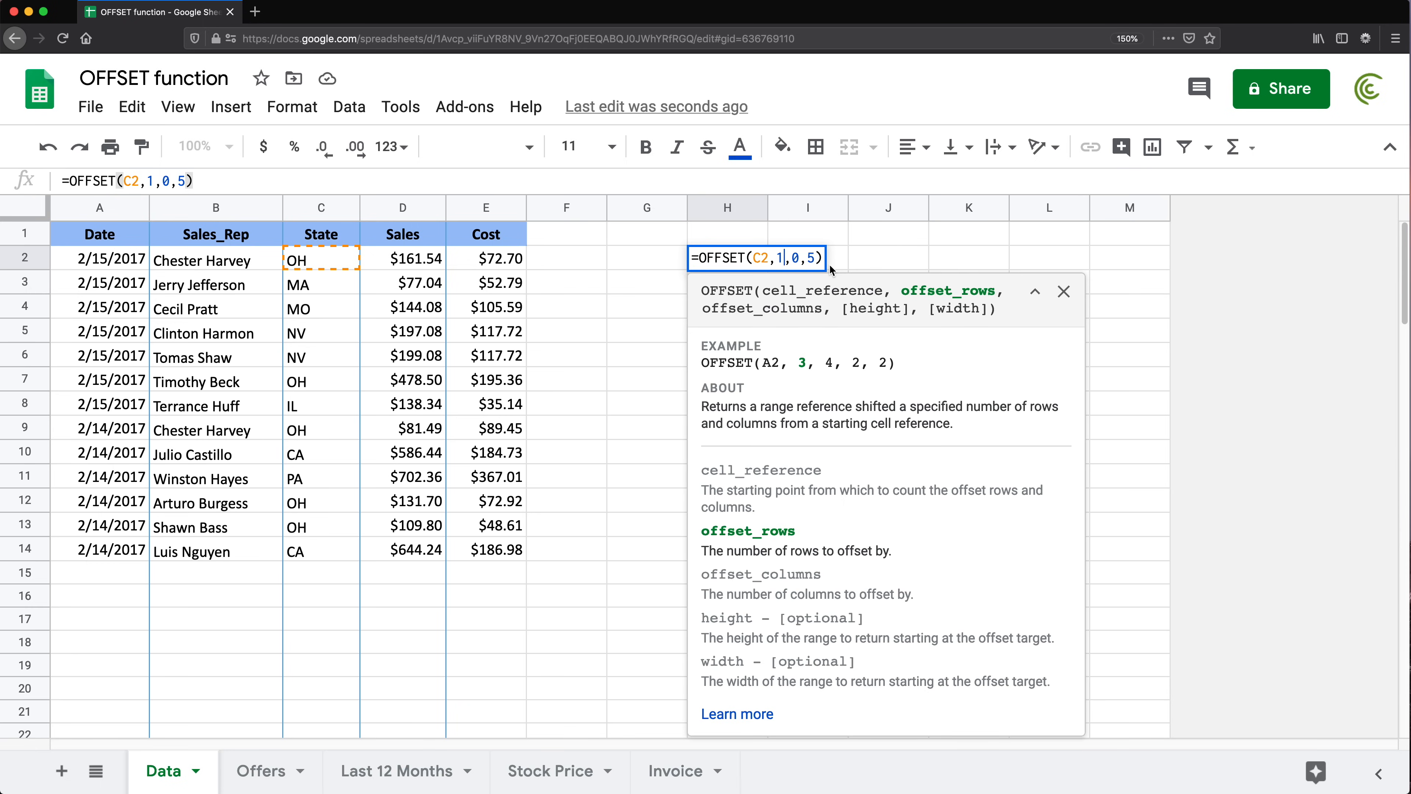
key("BackSpace")
type("0")
key("Right")
key("Right")
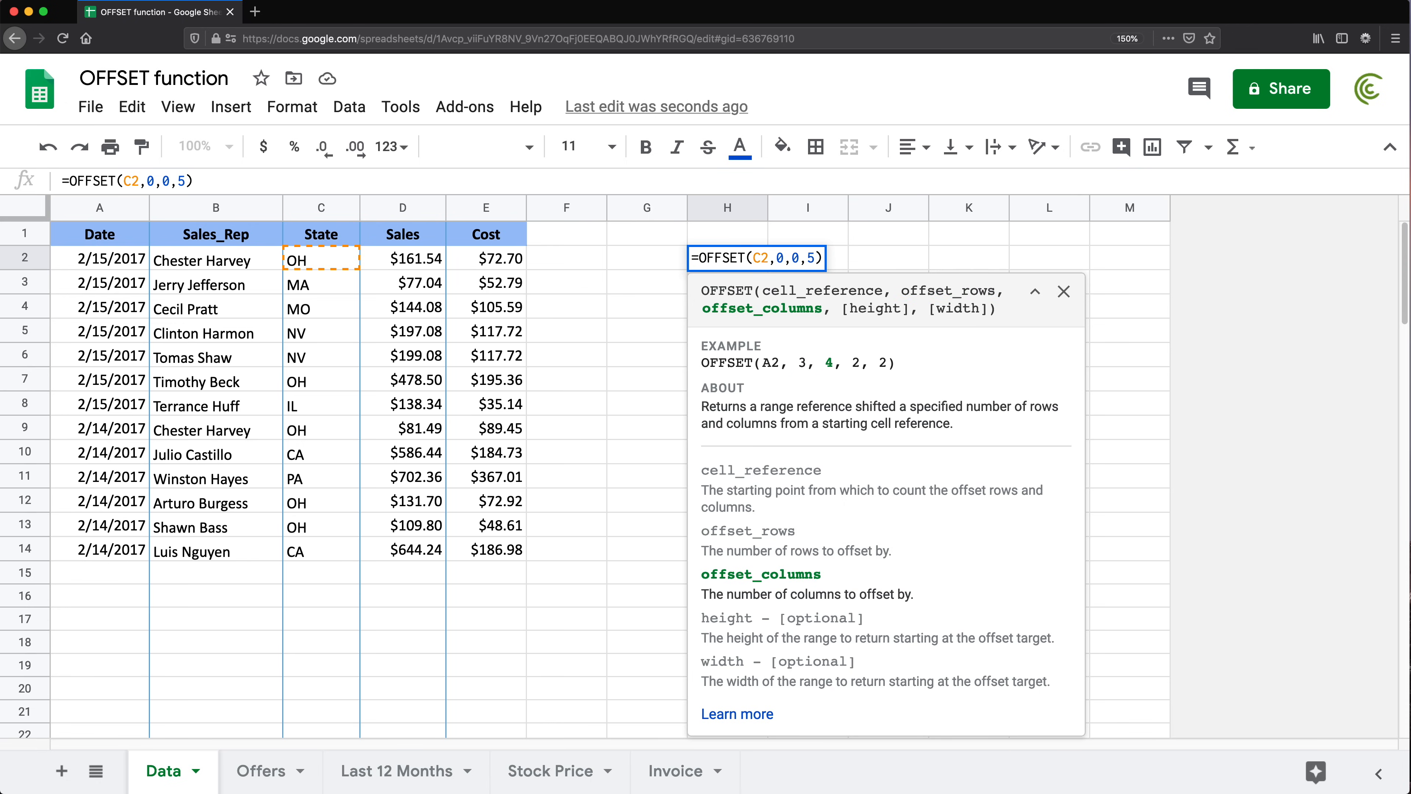
key("BackSpace")
type("2")
key("Return")
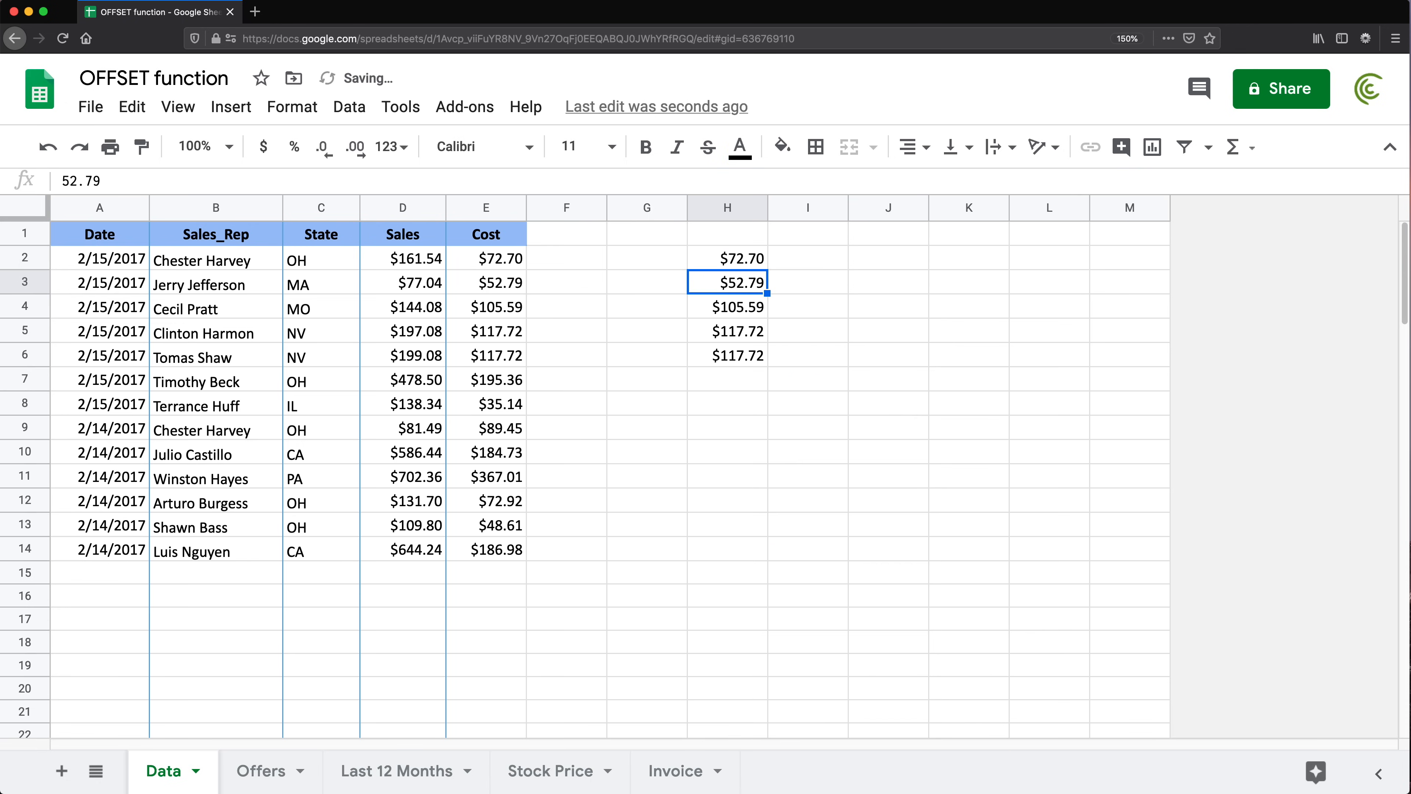
- Trace the offset of H2's formula from C2 two columns right to E2, and select the five-row range E2:E6
left_click(344, 267)
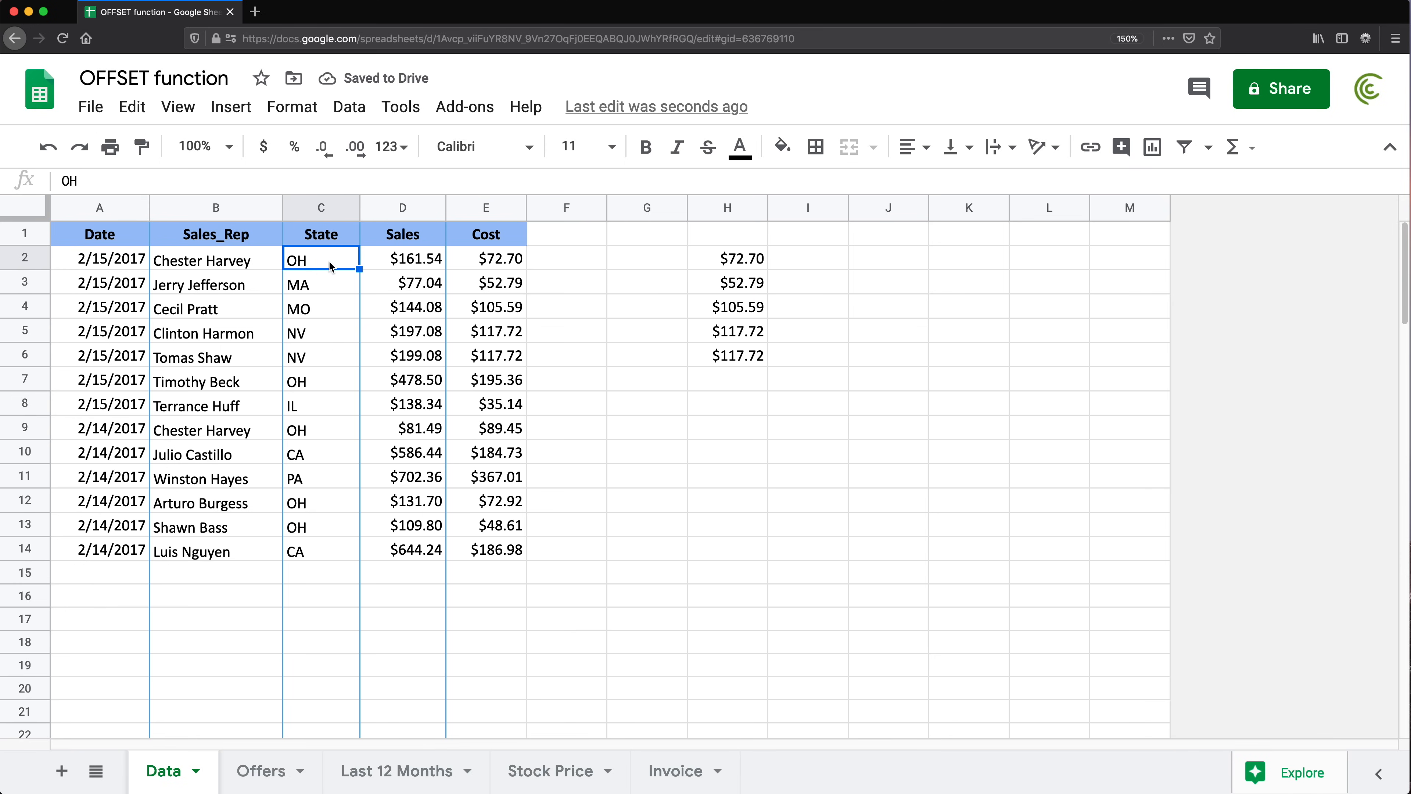
left_click(481, 257)
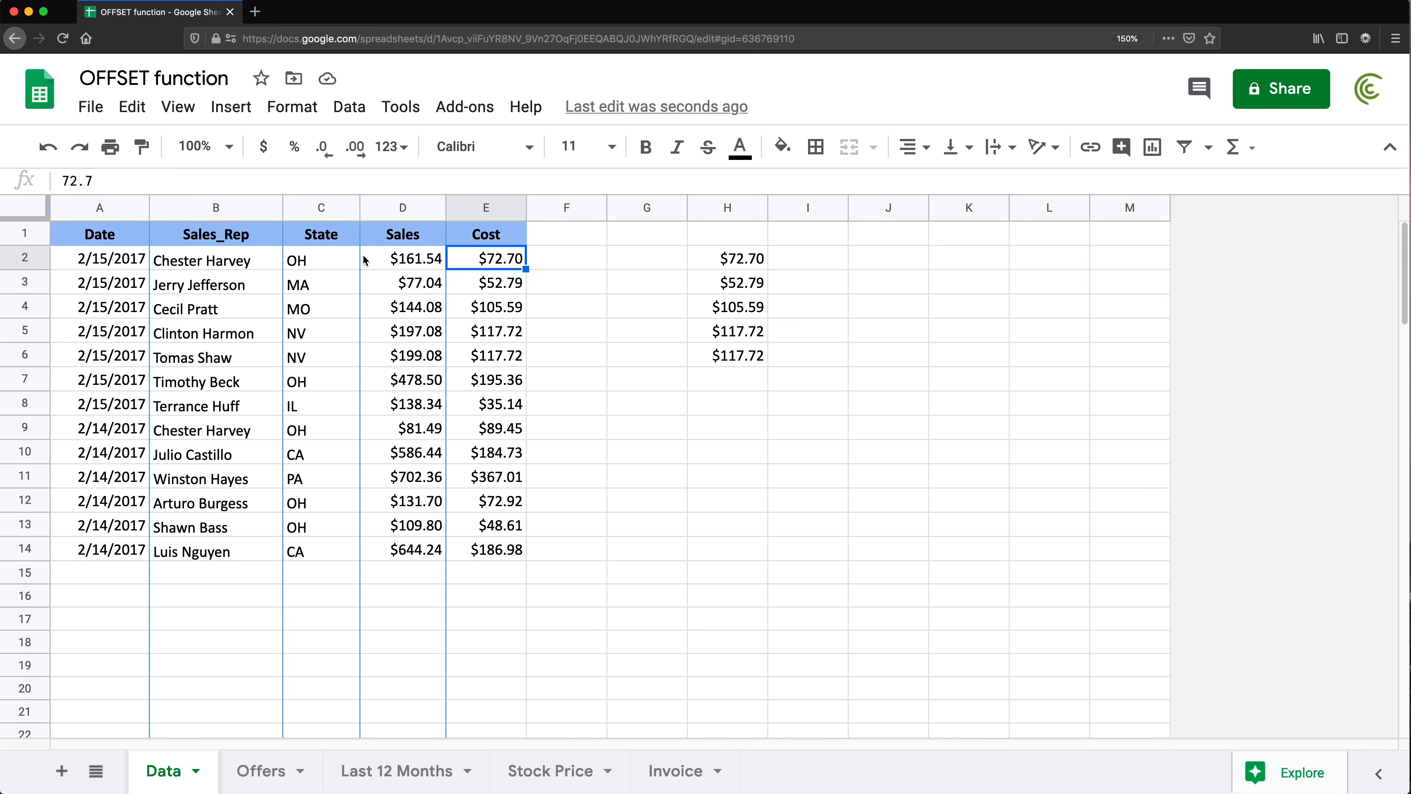
left_click_drag(500, 264, 500, 359)
- Set the column offset in H2's OFFSET formula to 1 and check the result against the Sales values from D2 down
left_click(739, 260)
double_click(720, 258)
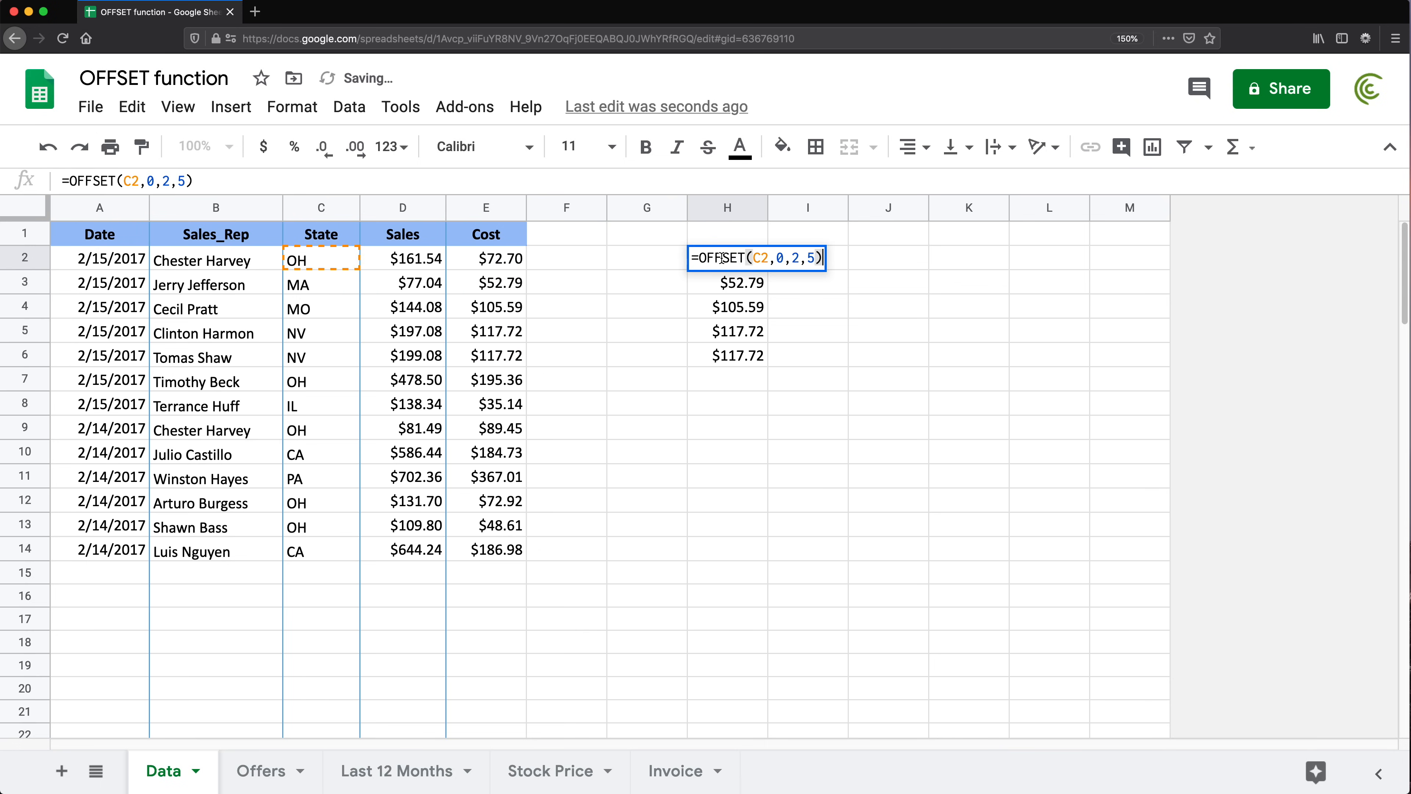
left_click(801, 259)
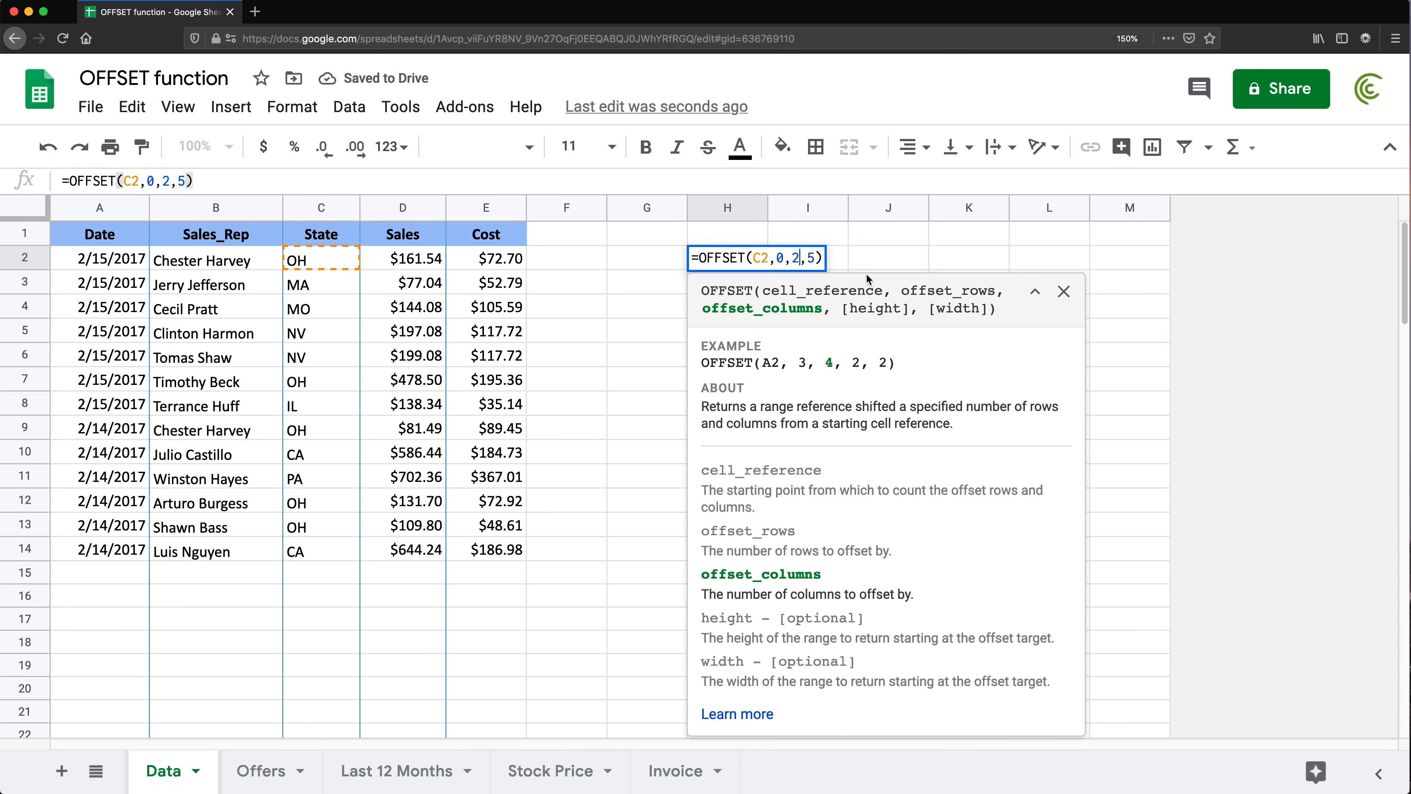
key("Return")
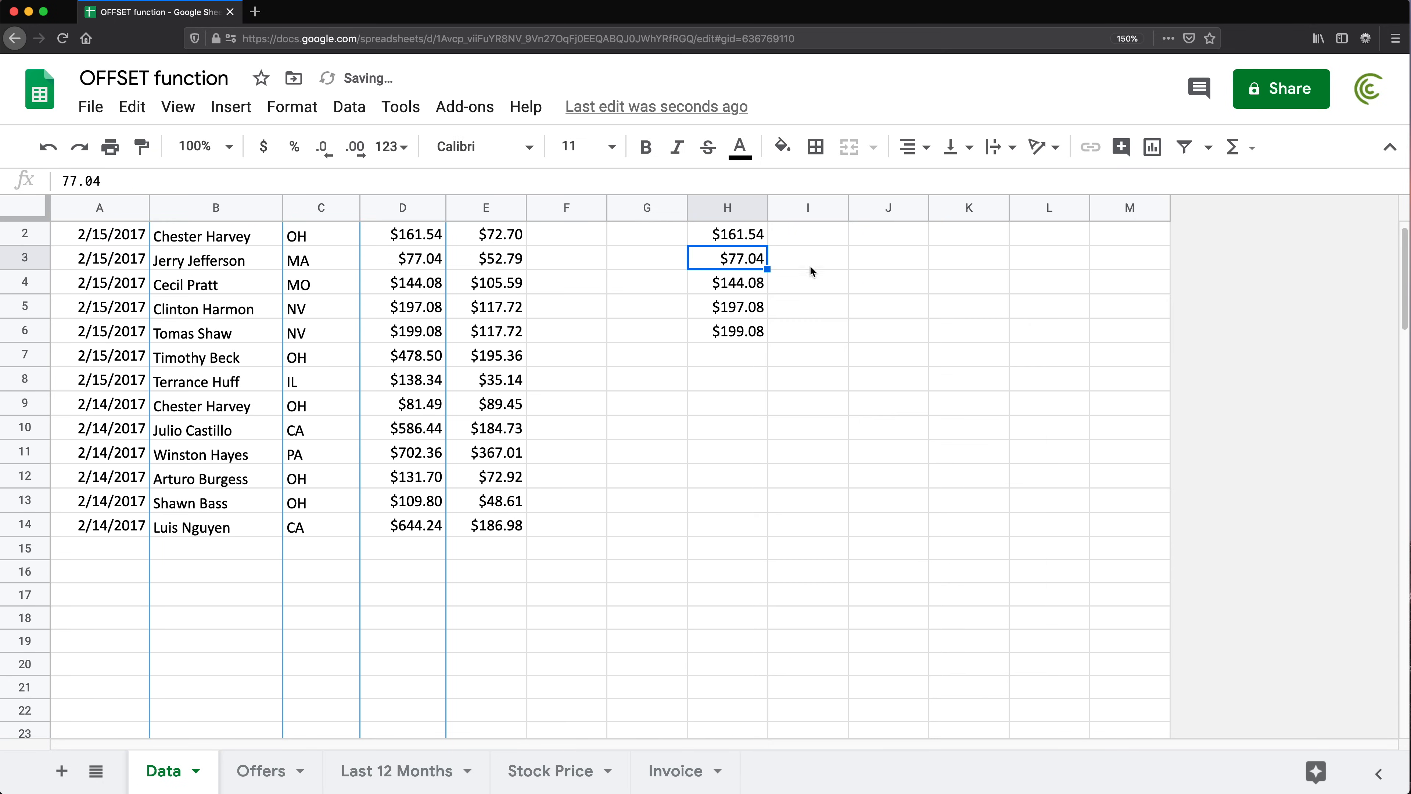
left_click_drag(428, 260, 419, 331)
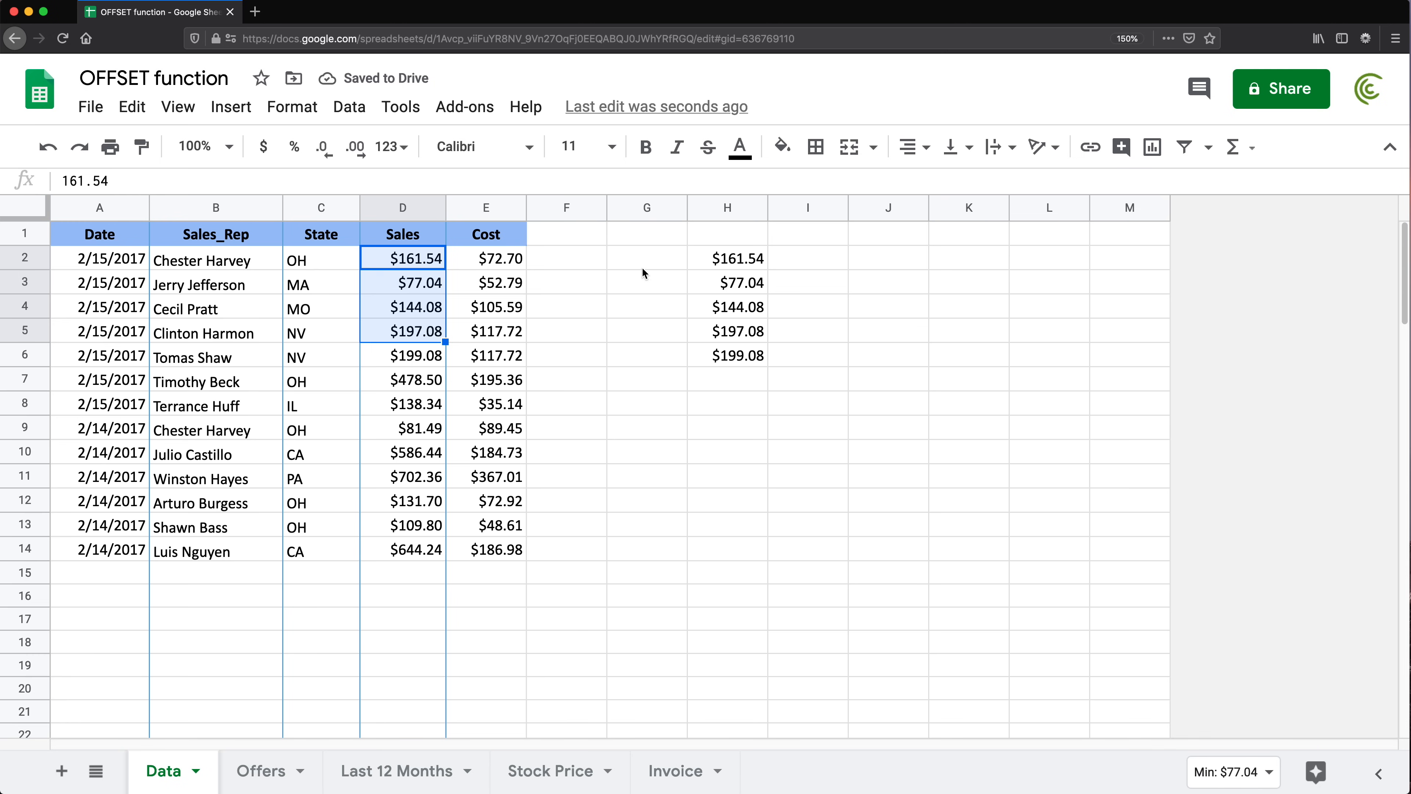
- Add a width argument of 2 to H2's OFFSET formula and check the result against the range D2:E6
double_click(734, 266)
left_click(818, 259)
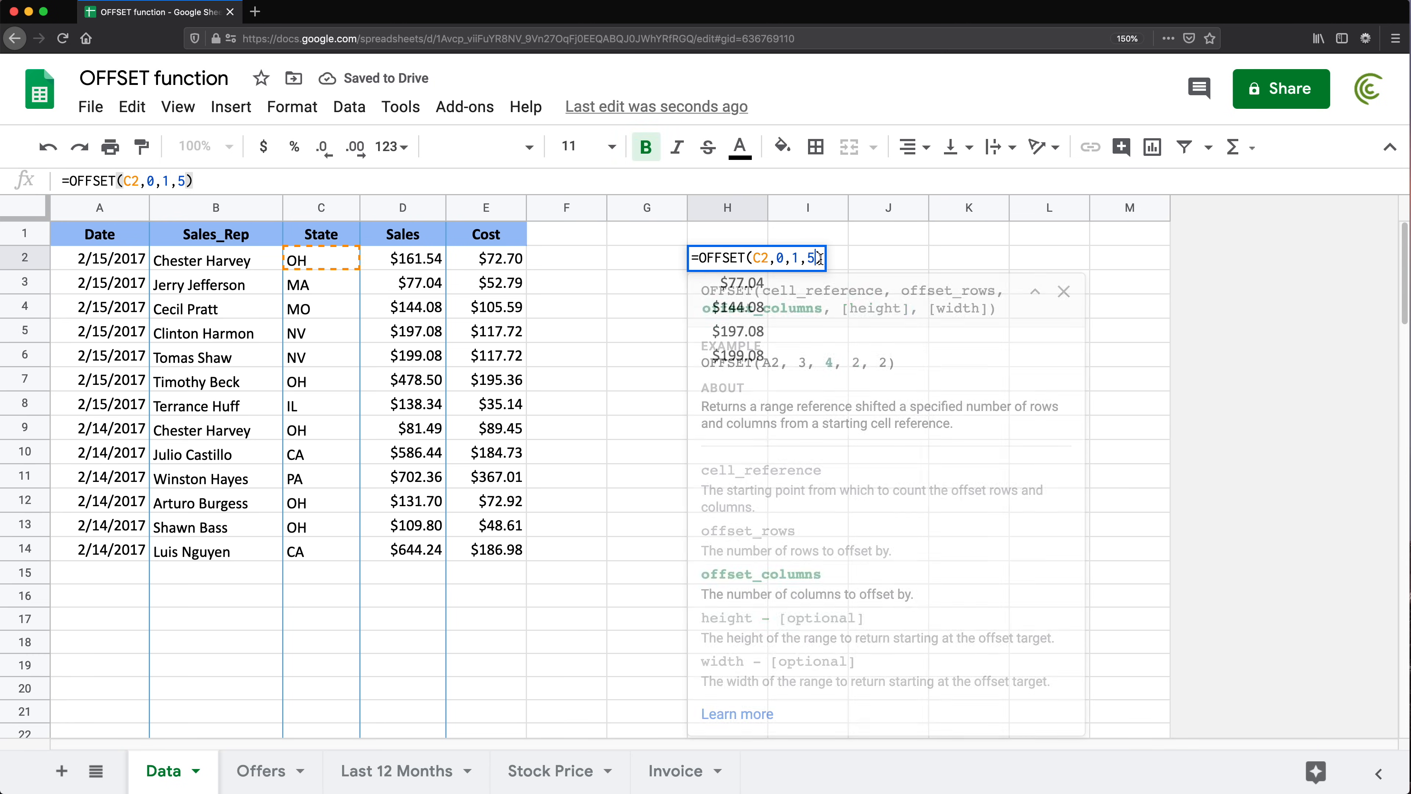
type(",")
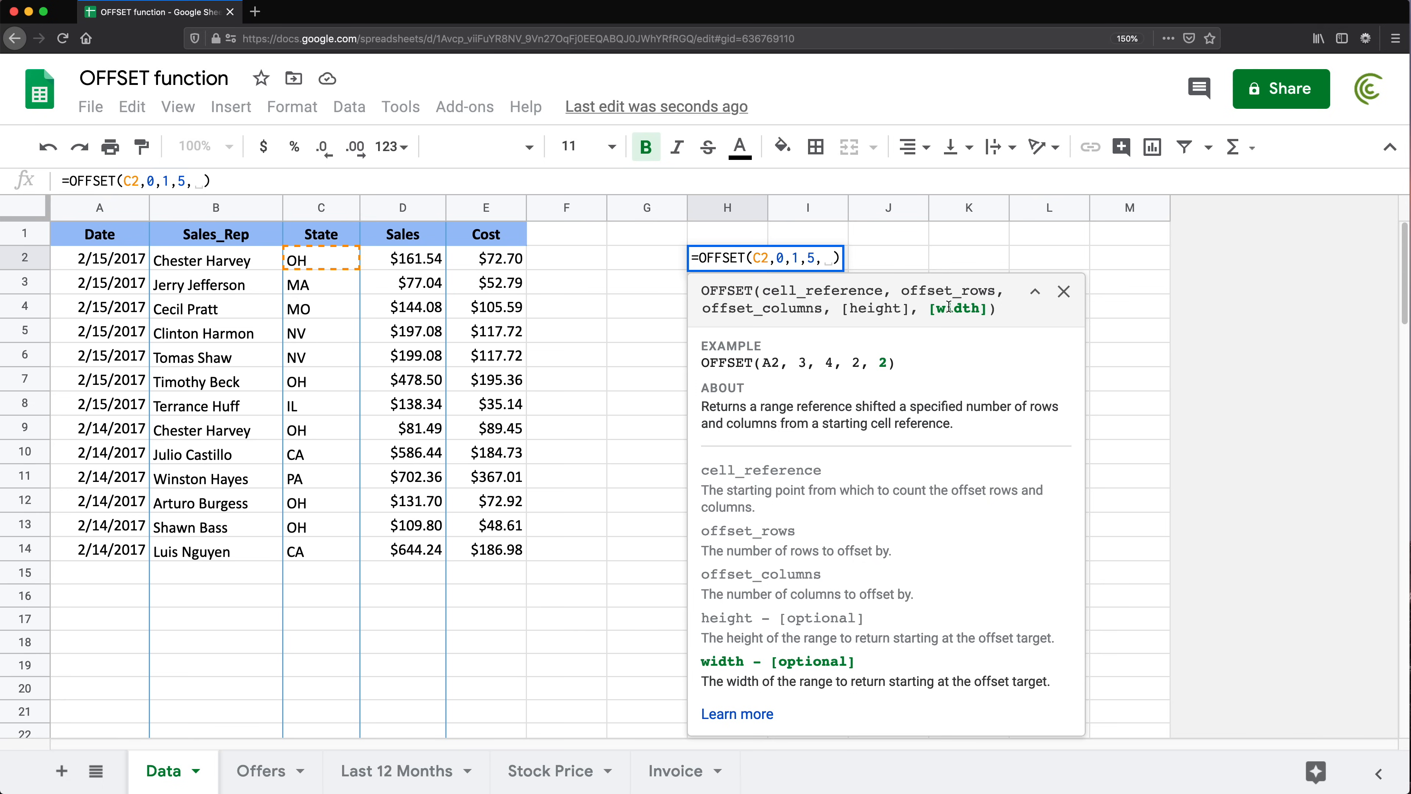
type("2")
key("Return")
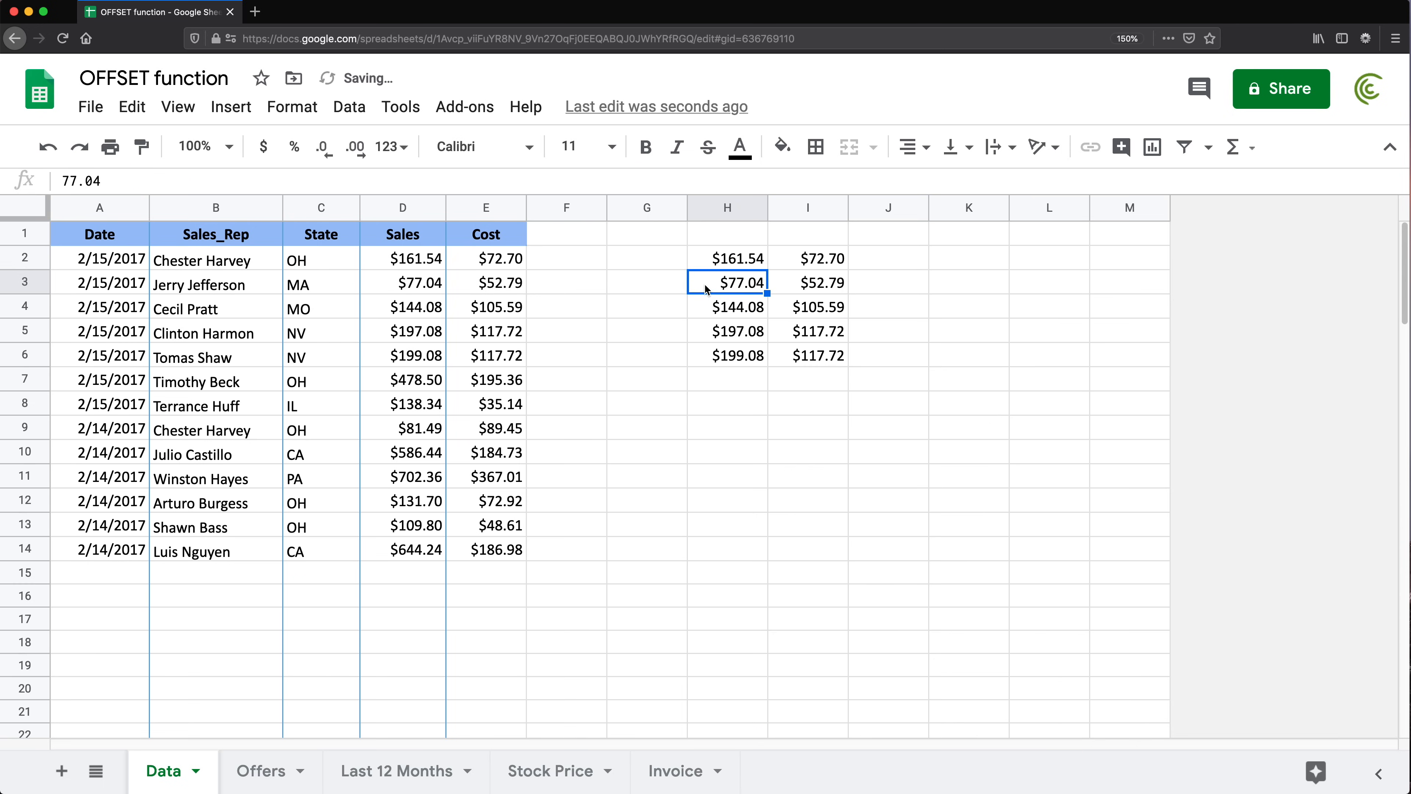
left_click(414, 255)
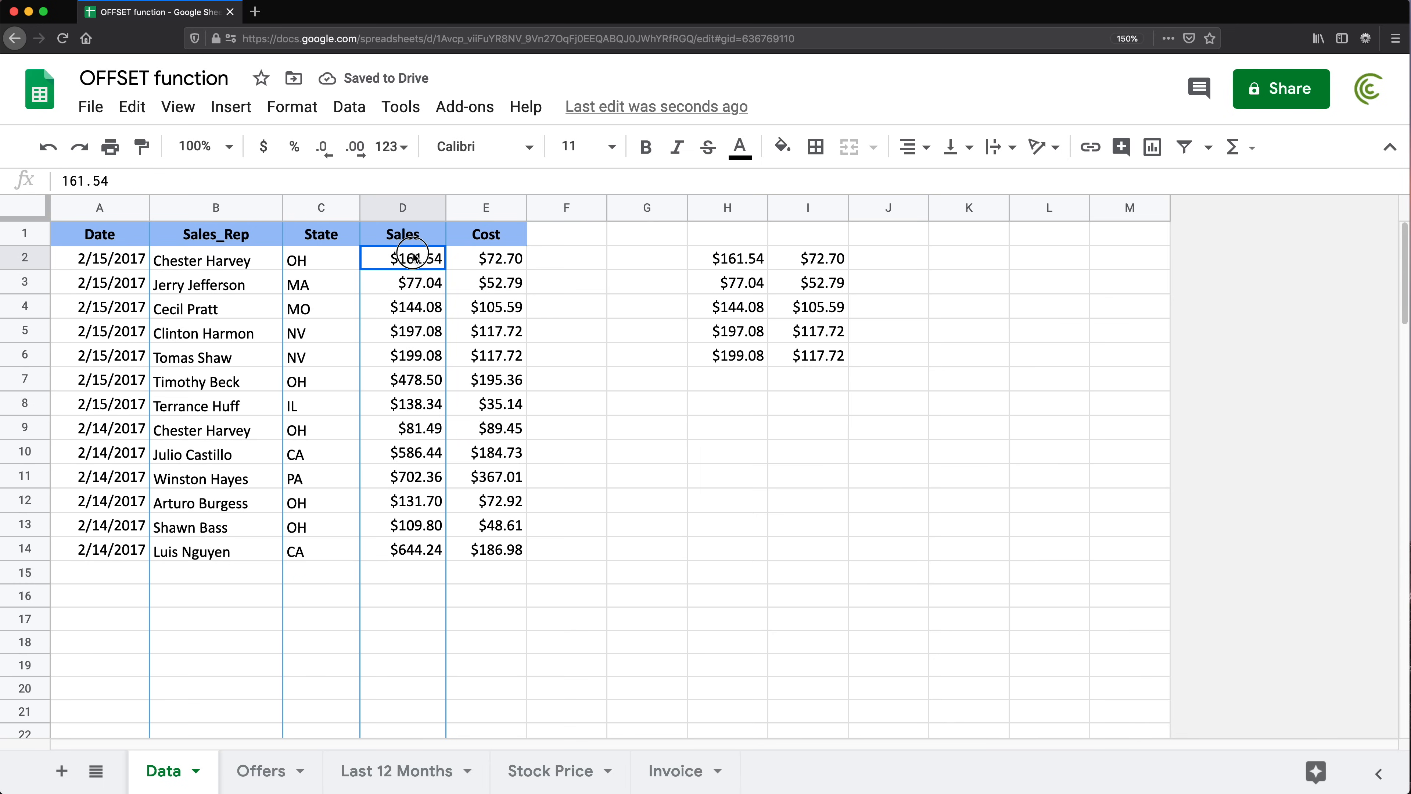
left_click_drag(414, 256, 475, 355)
- Set the column offset in H2's OFFSET formula to 0, keeping the height of 5 and width of 2
left_click(735, 263)
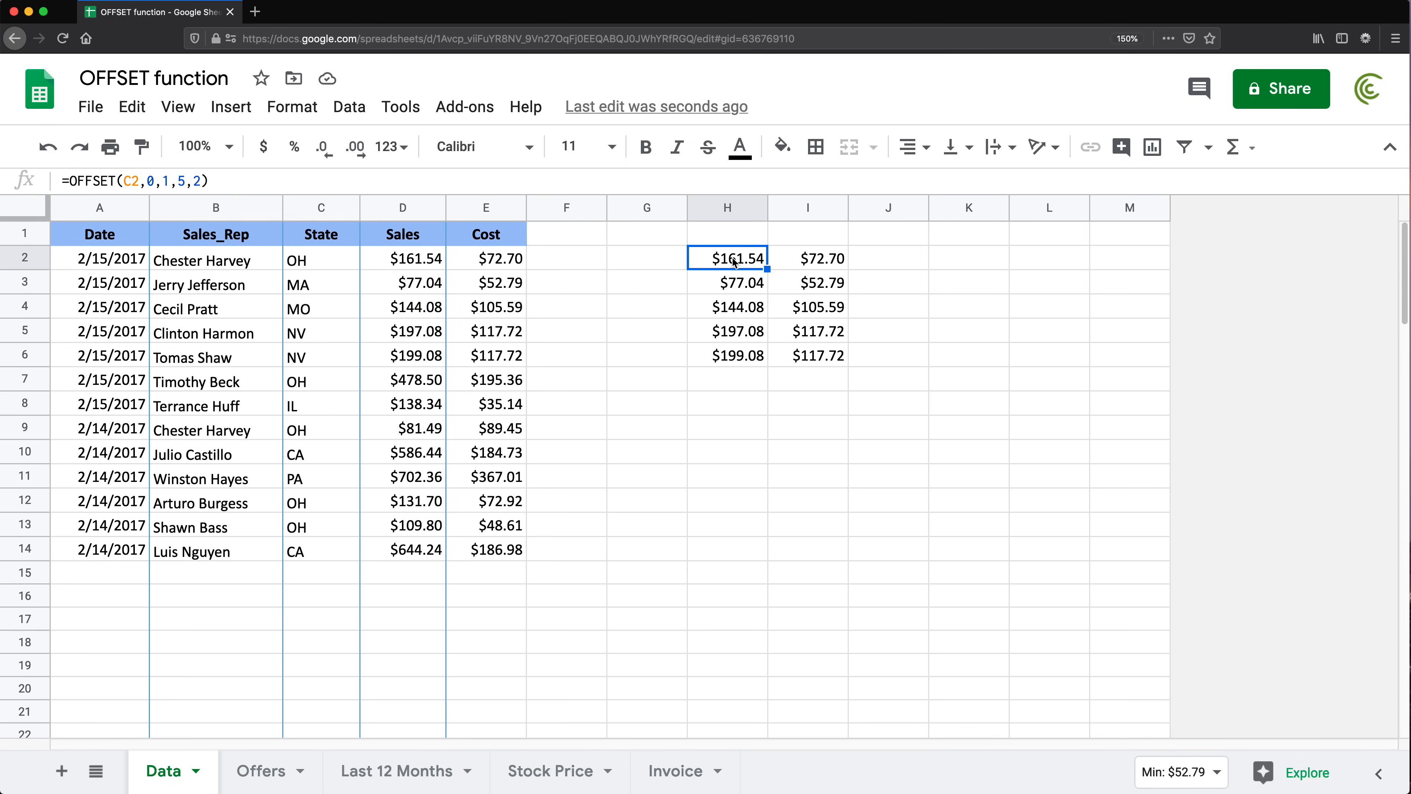
double_click(734, 260)
left_click_drag(774, 259, 799, 259)
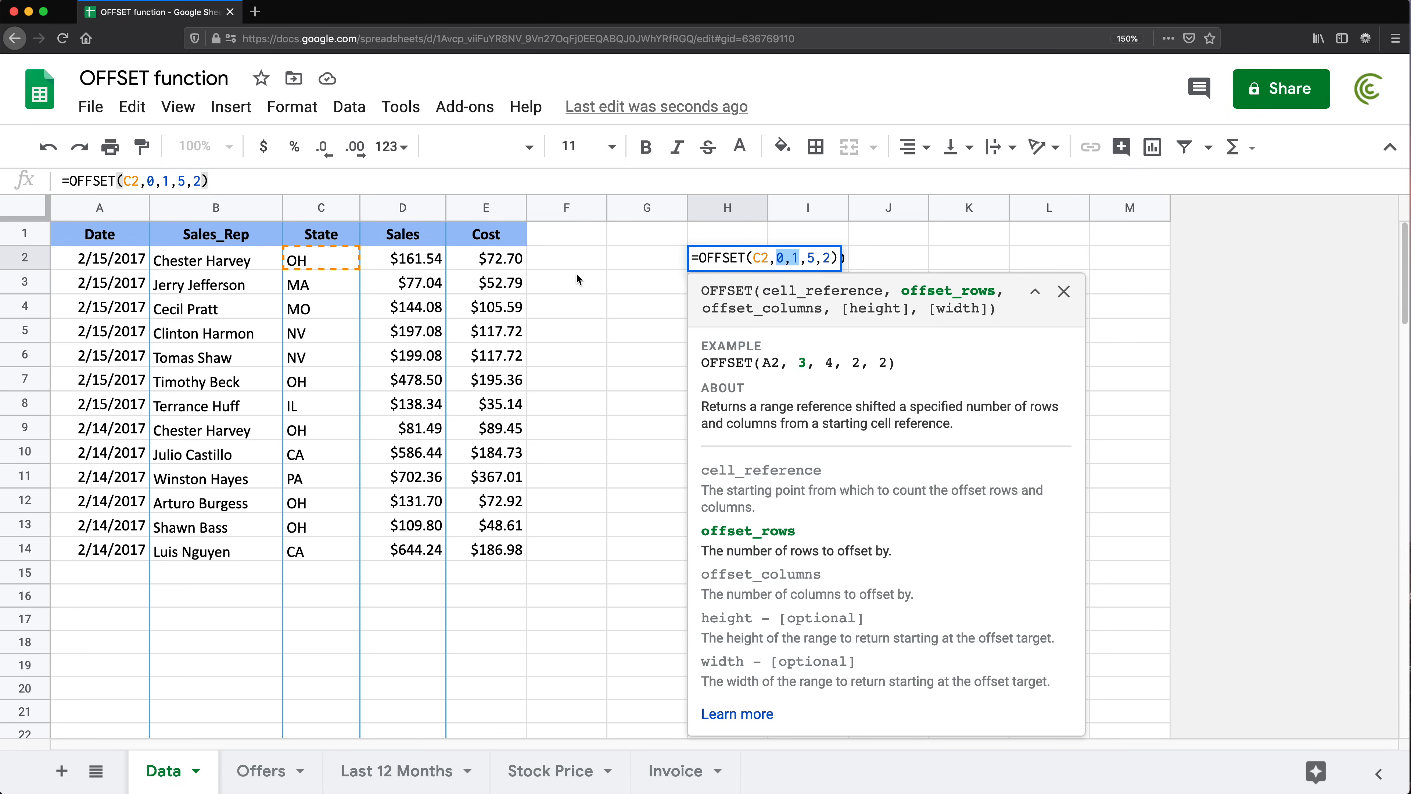
left_click(802, 260)
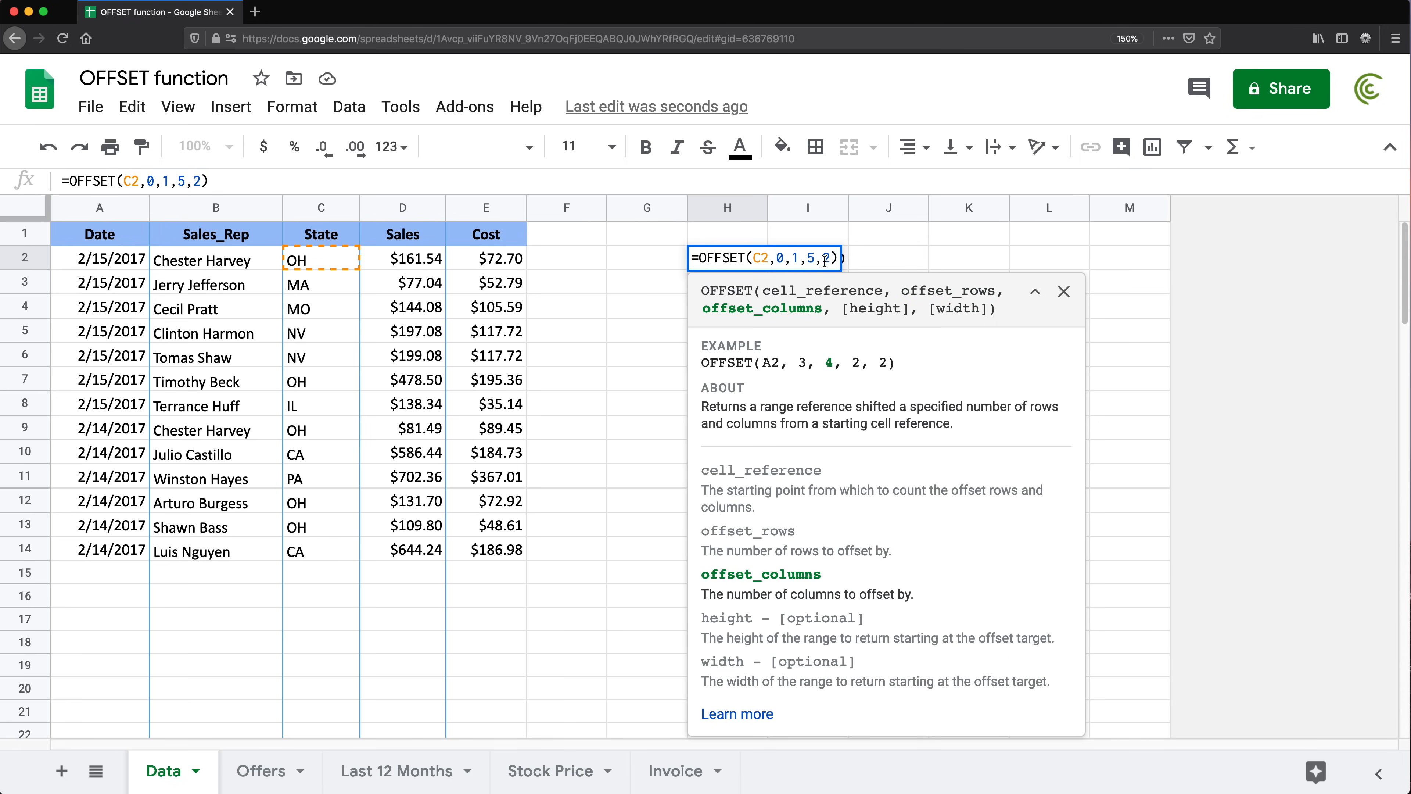
key("BackSpace")
type("0")
key("Return")
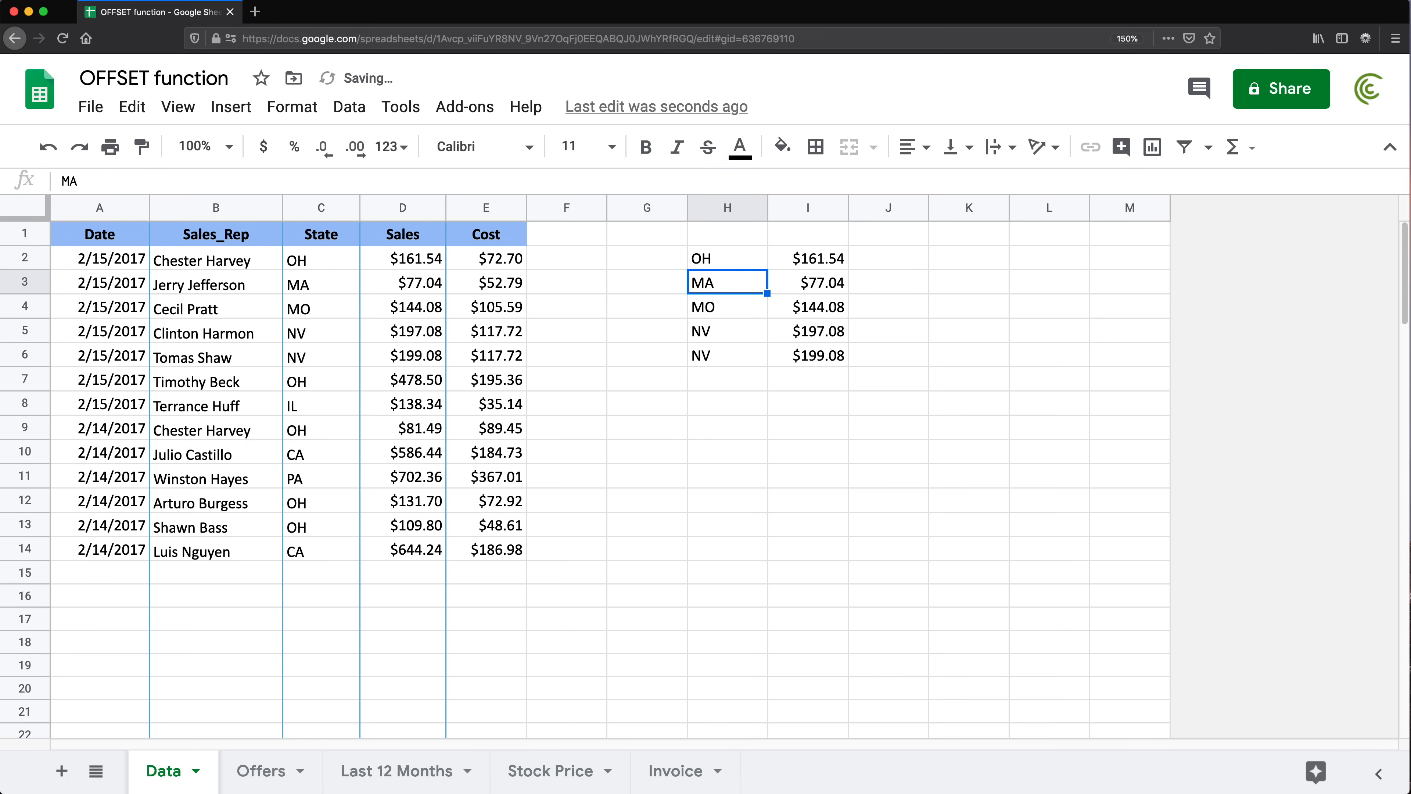
- Compare the source range C2:D6 with the result range H2:I6, and review the OFFSET formula in H2
left_click_drag(297, 259, 395, 357)
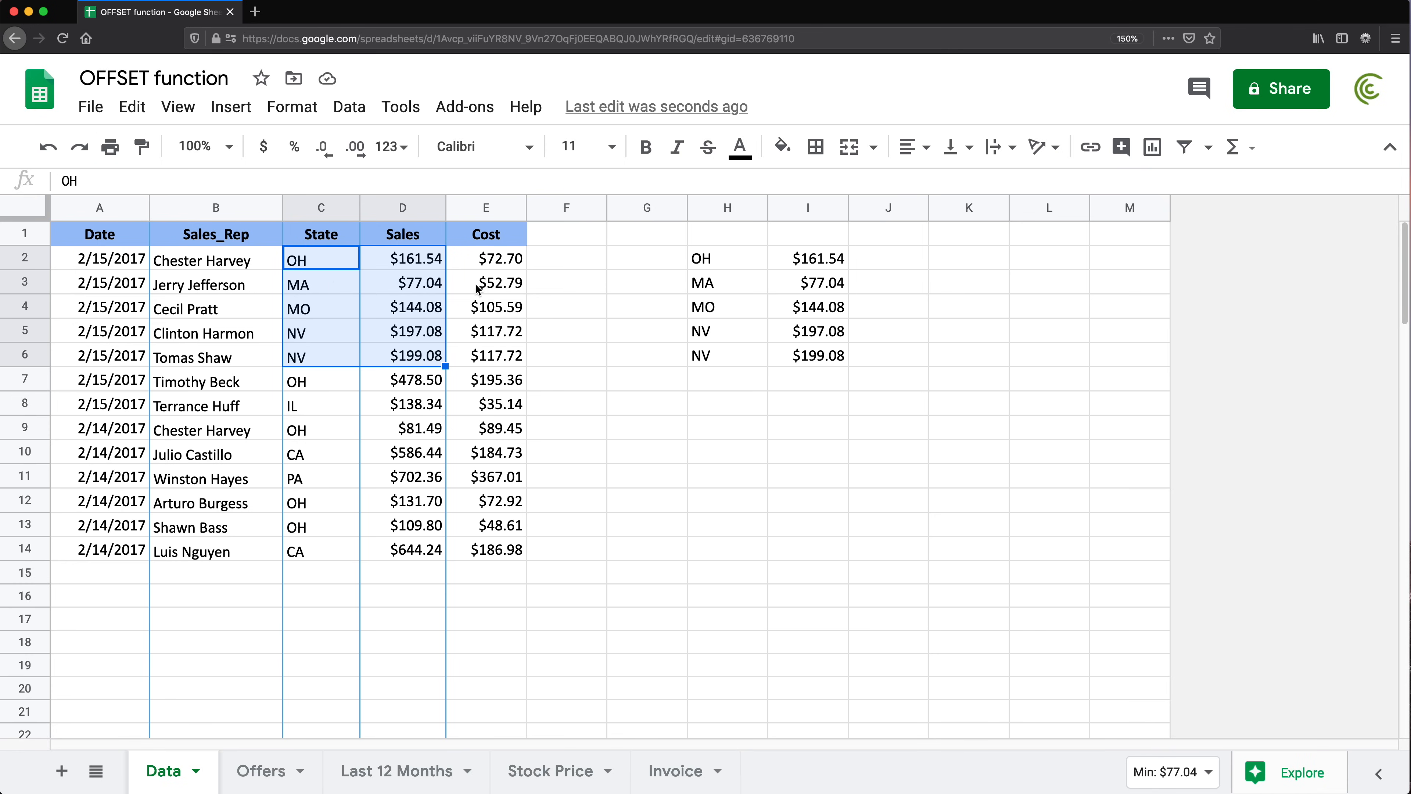
left_click_drag(701, 266, 813, 371)
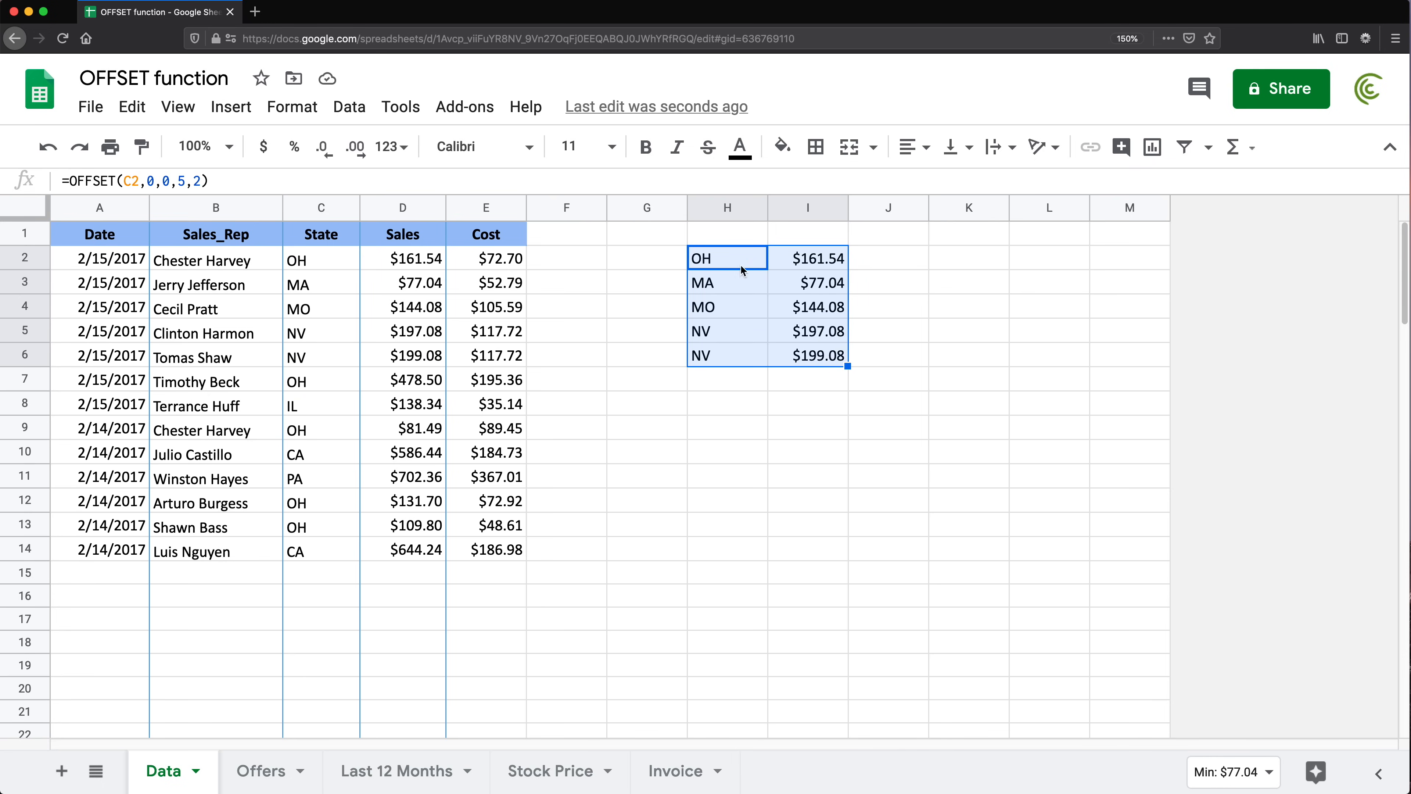
left_click_drag(711, 261, 812, 356)
double_click(720, 265)
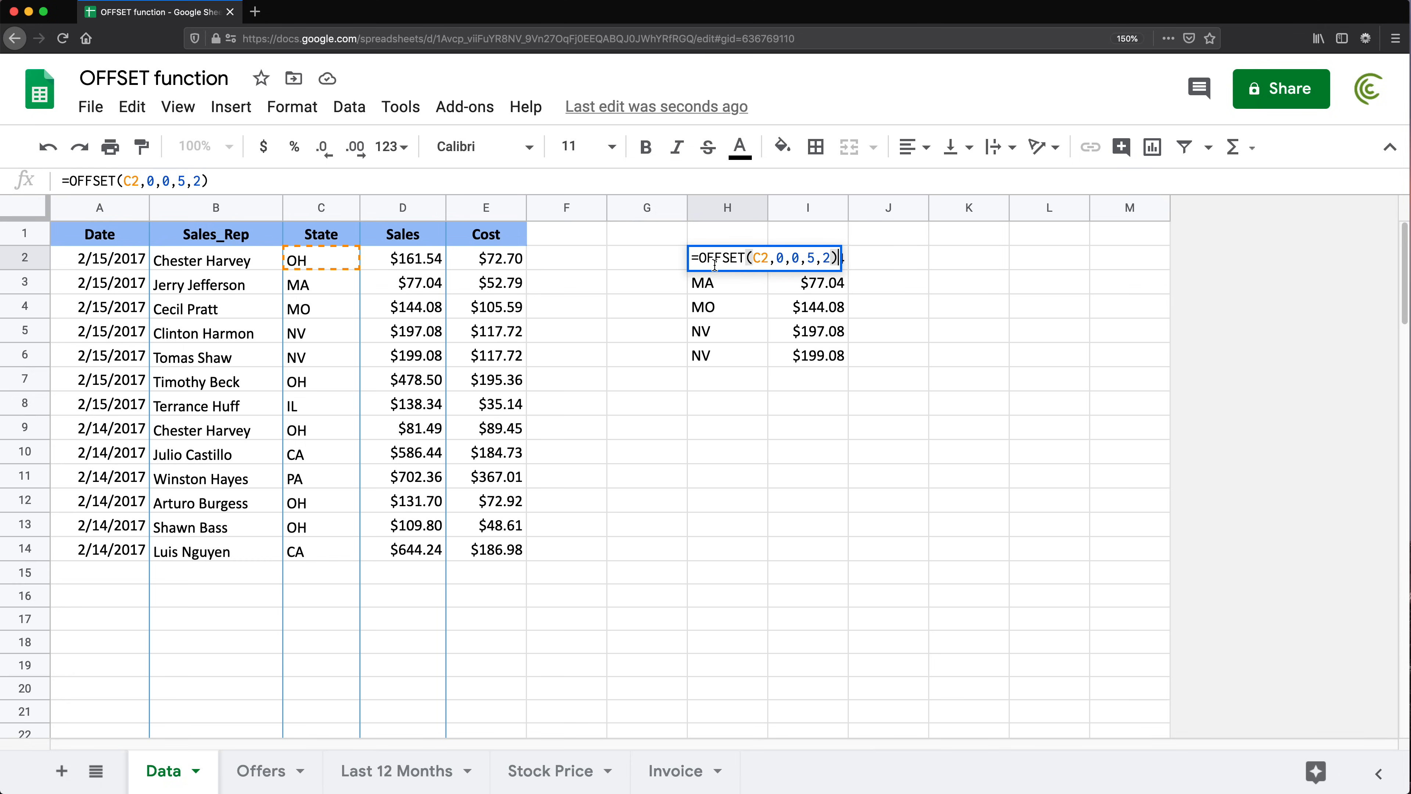
key("Escape")
- On the Offers sheet, enter the formula =B3-B2 in C3 to calculate the difference from the previous offer
left_click(262, 770)
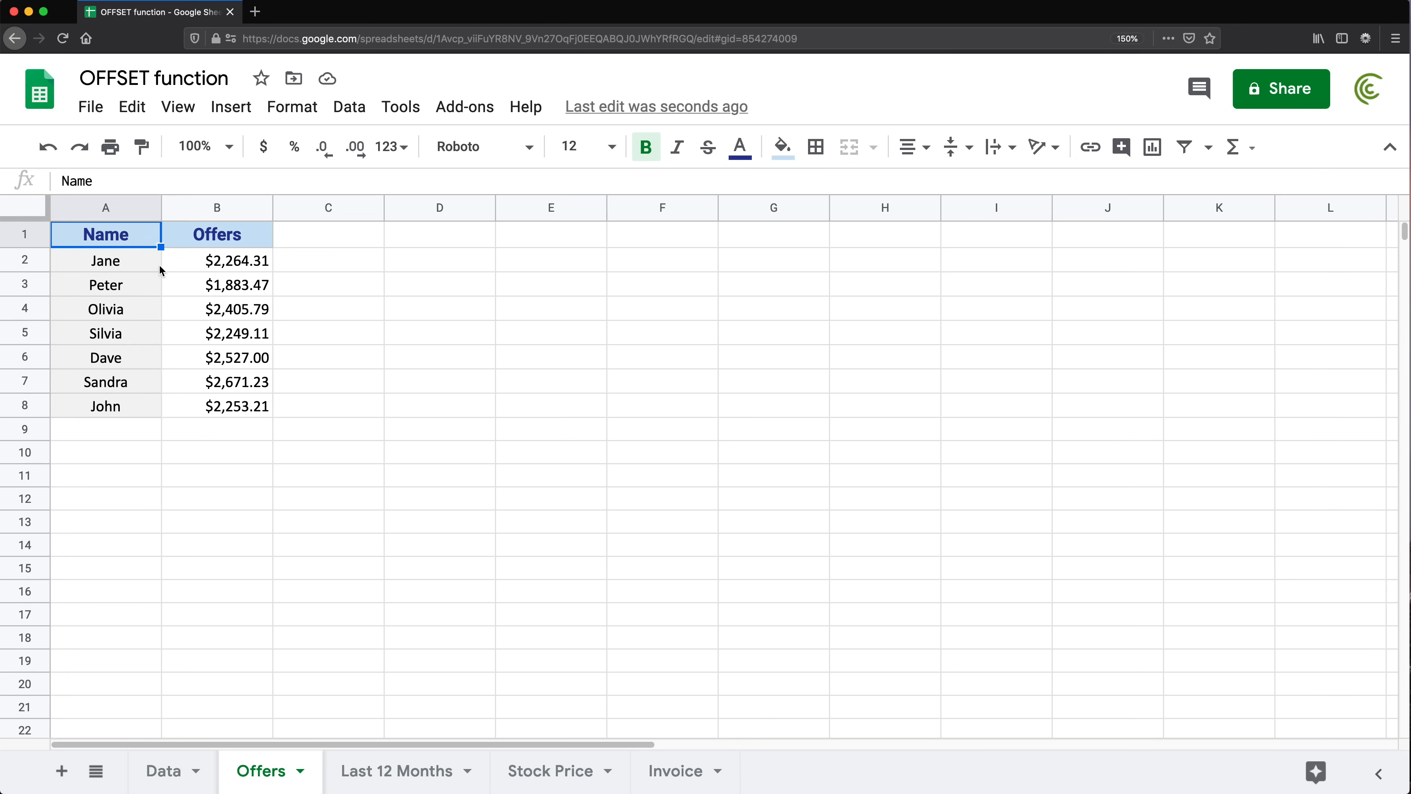
left_click_drag(245, 258, 236, 411)
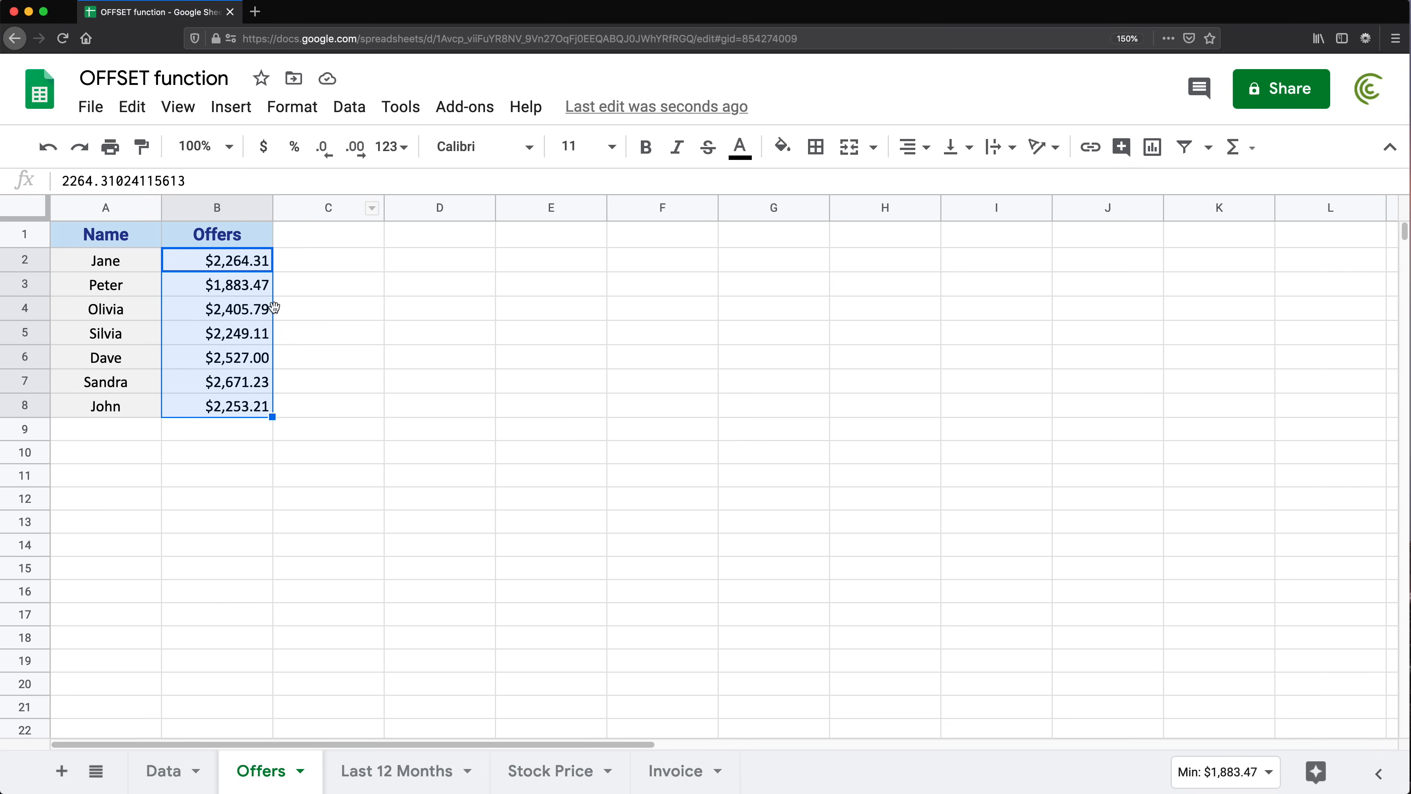
left_click(306, 287)
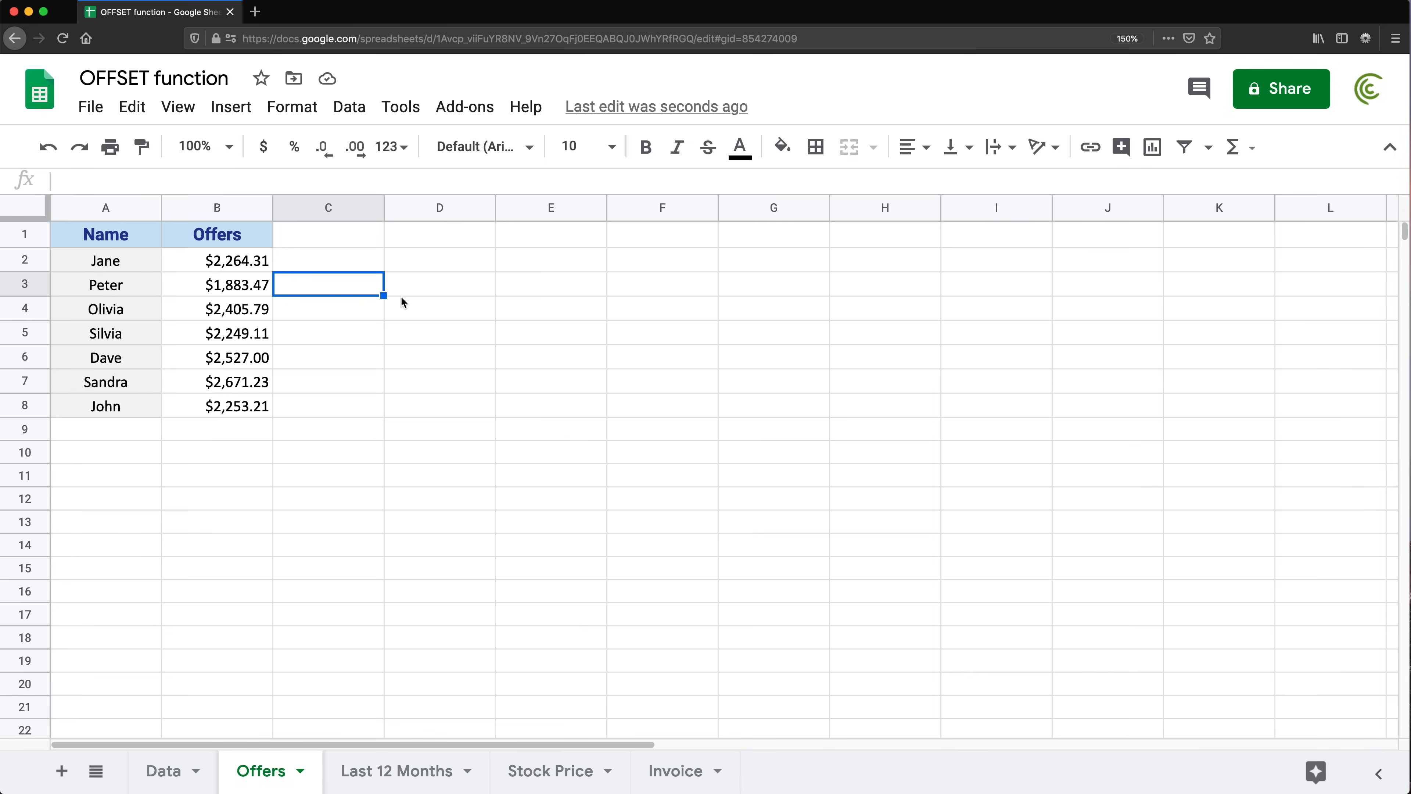
type("=")
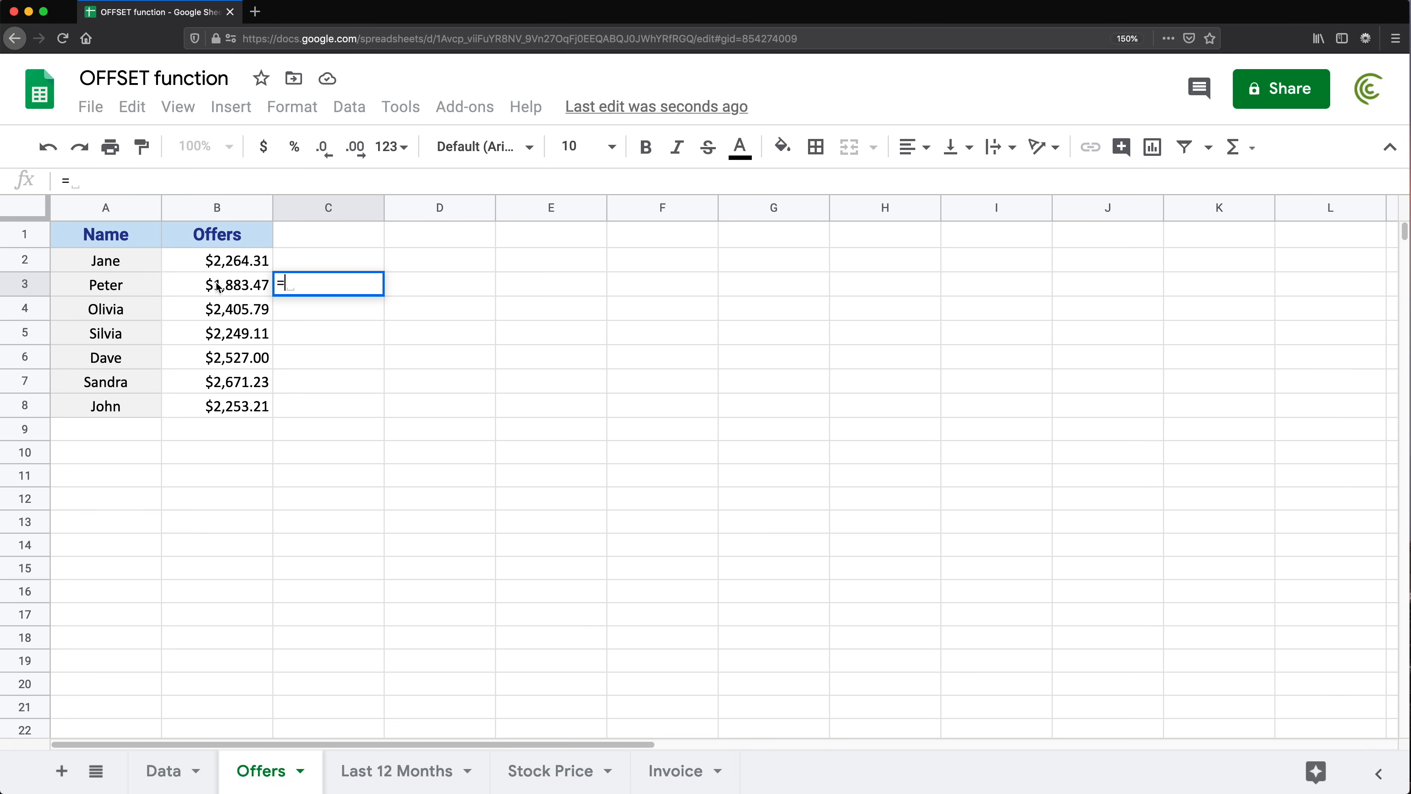
left_click(218, 287)
type("-")
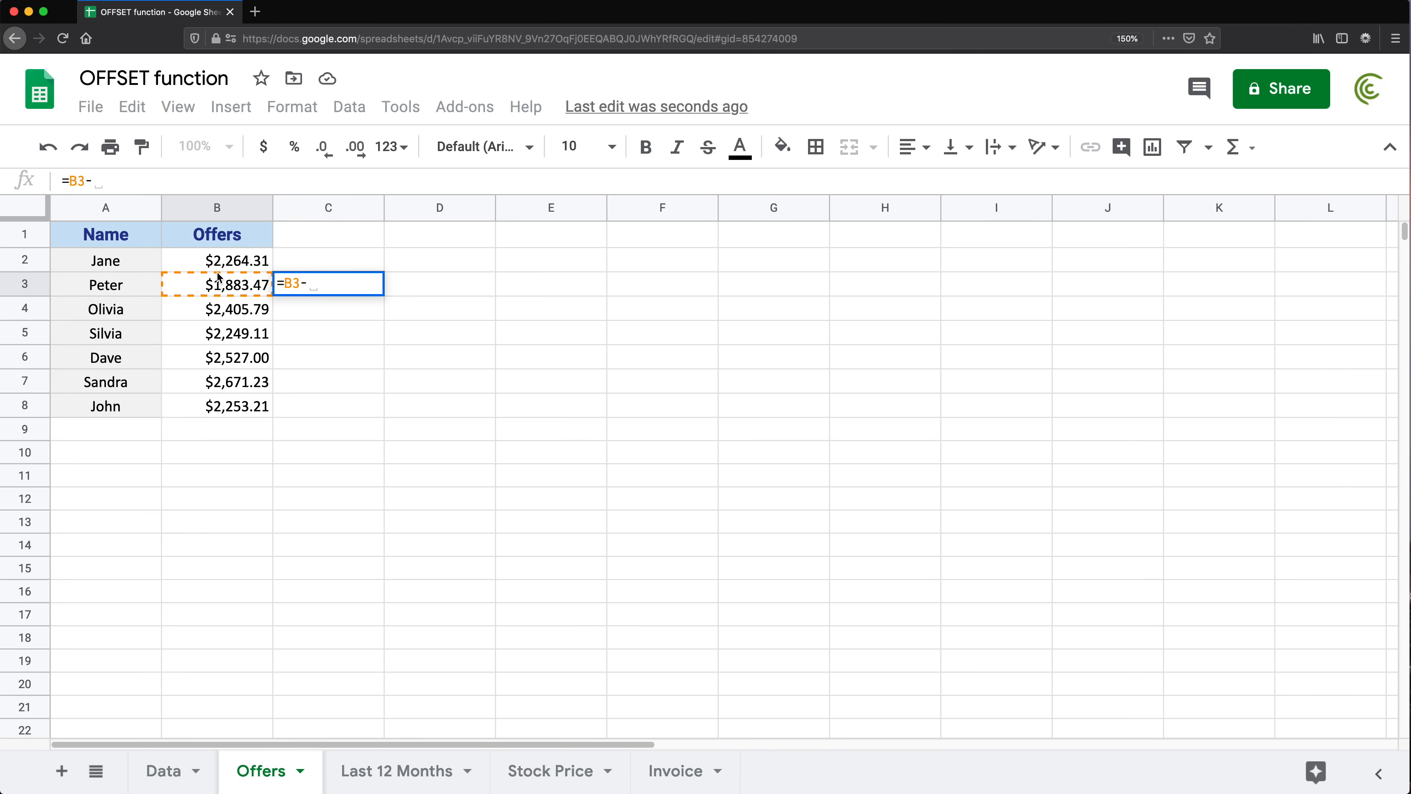
left_click(220, 263)
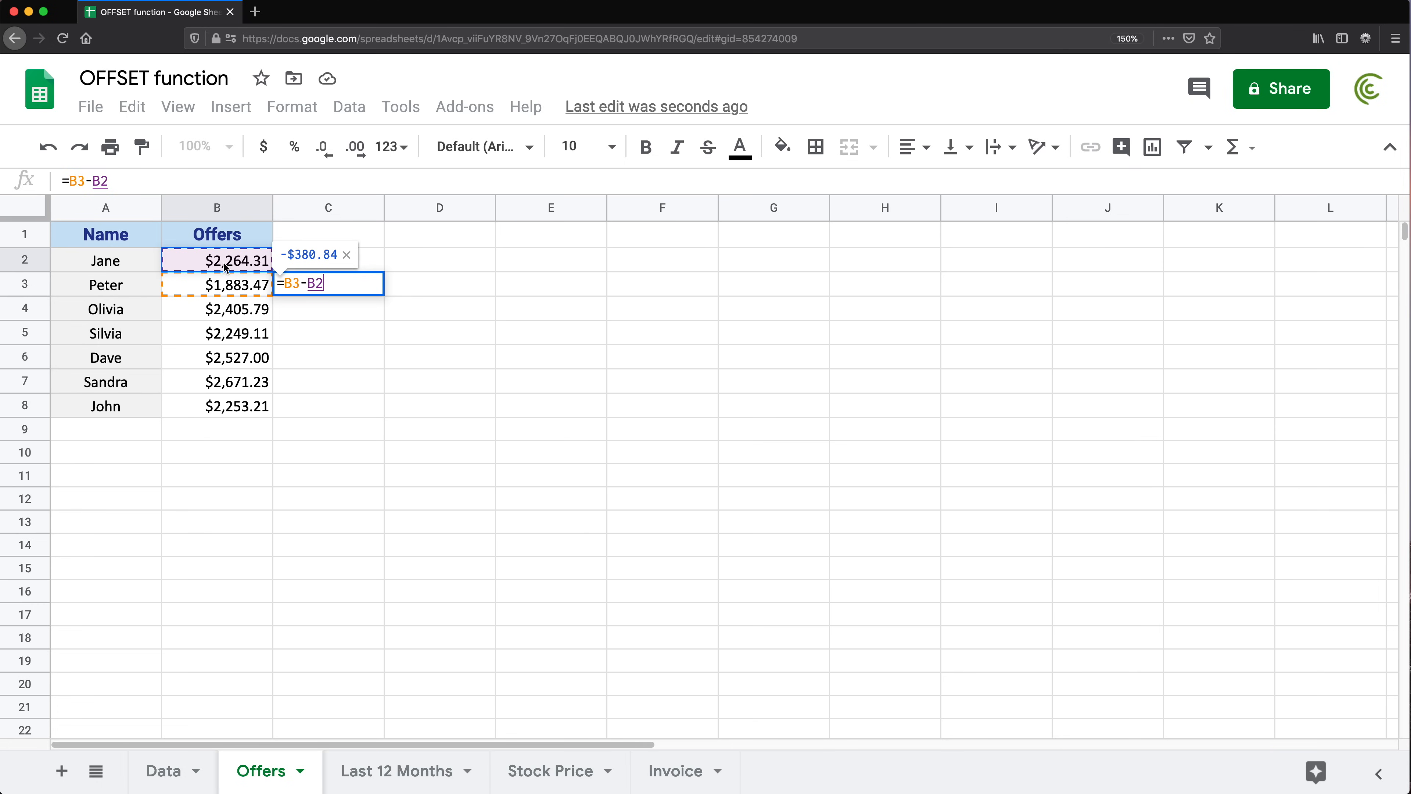
key("Return")
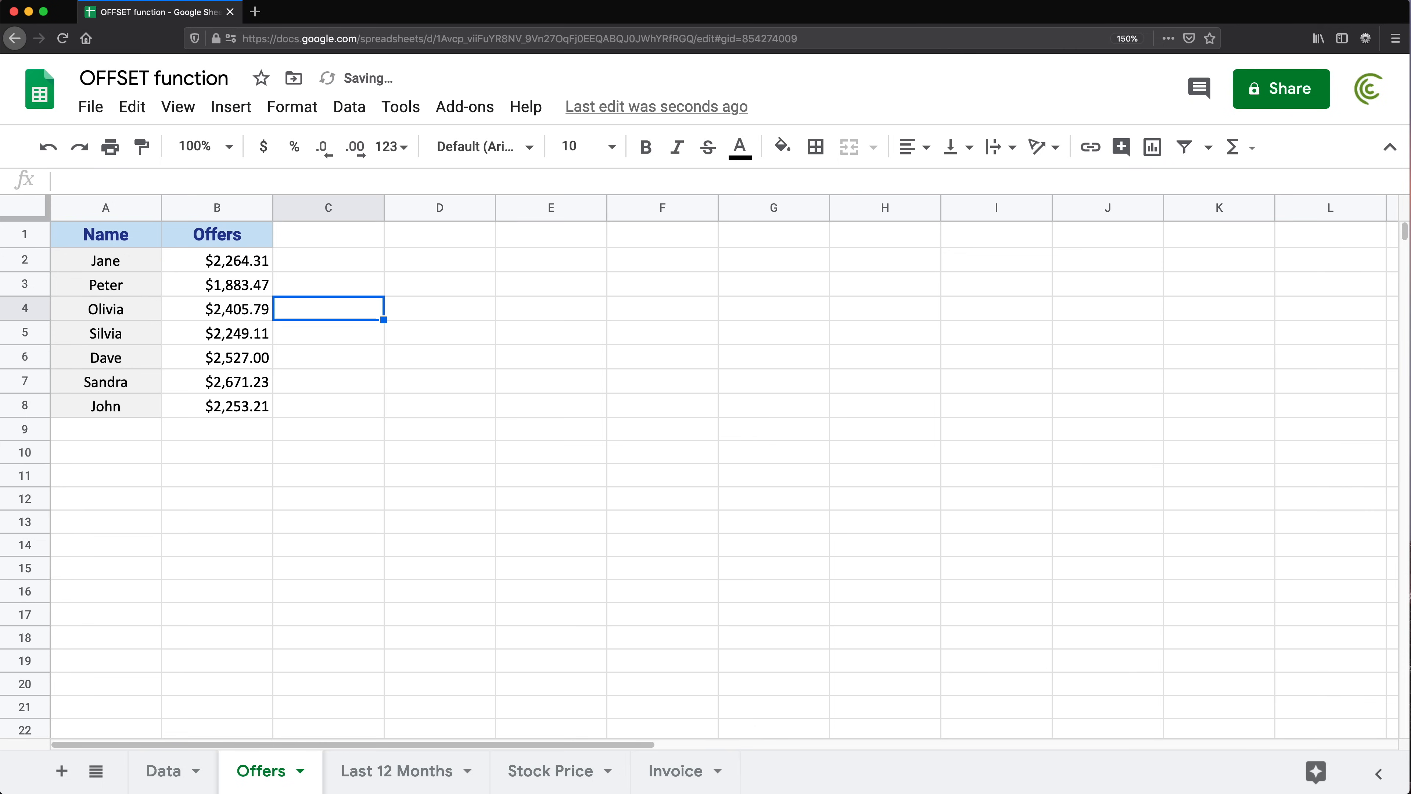
- Fill C3's difference formula down through C8
left_click(341, 287)
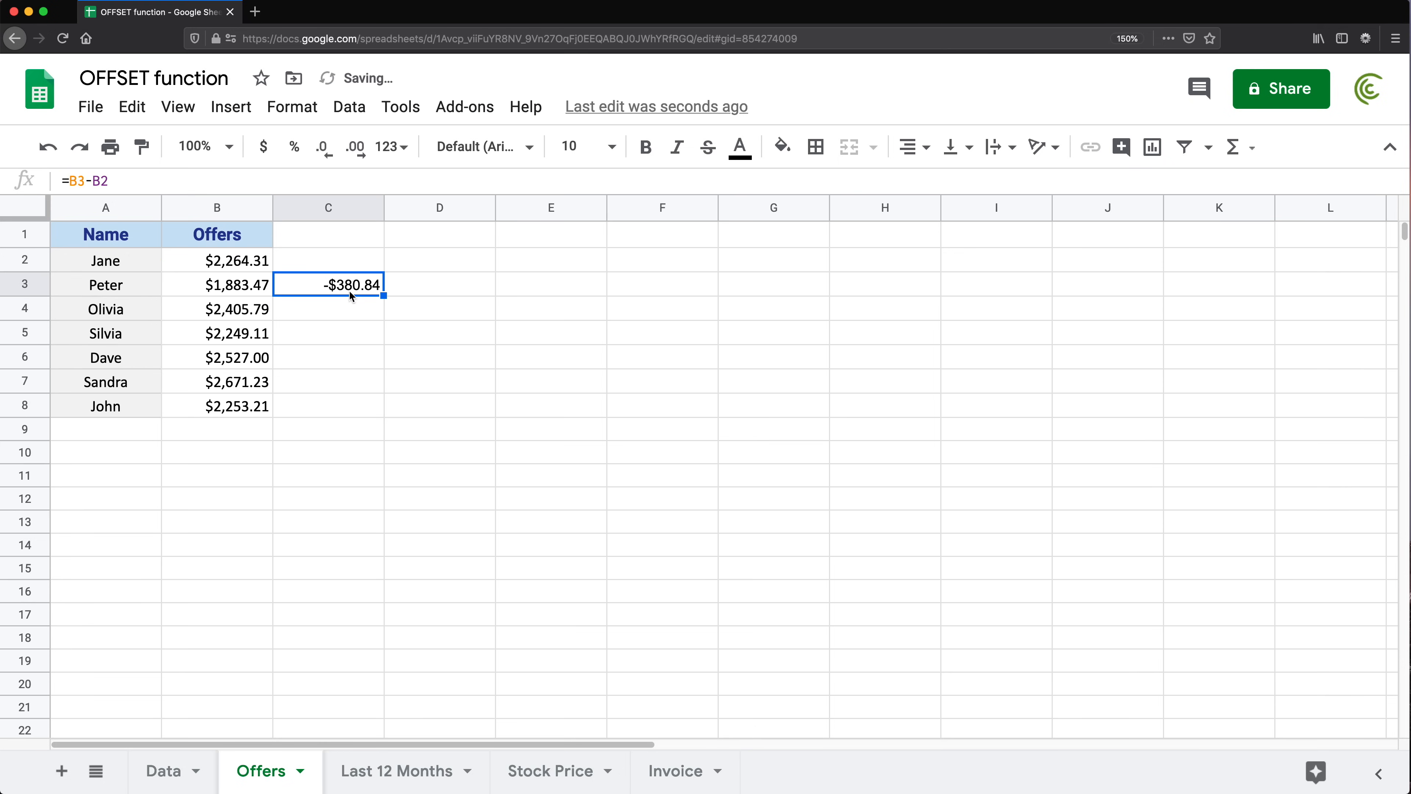
left_click(239, 263)
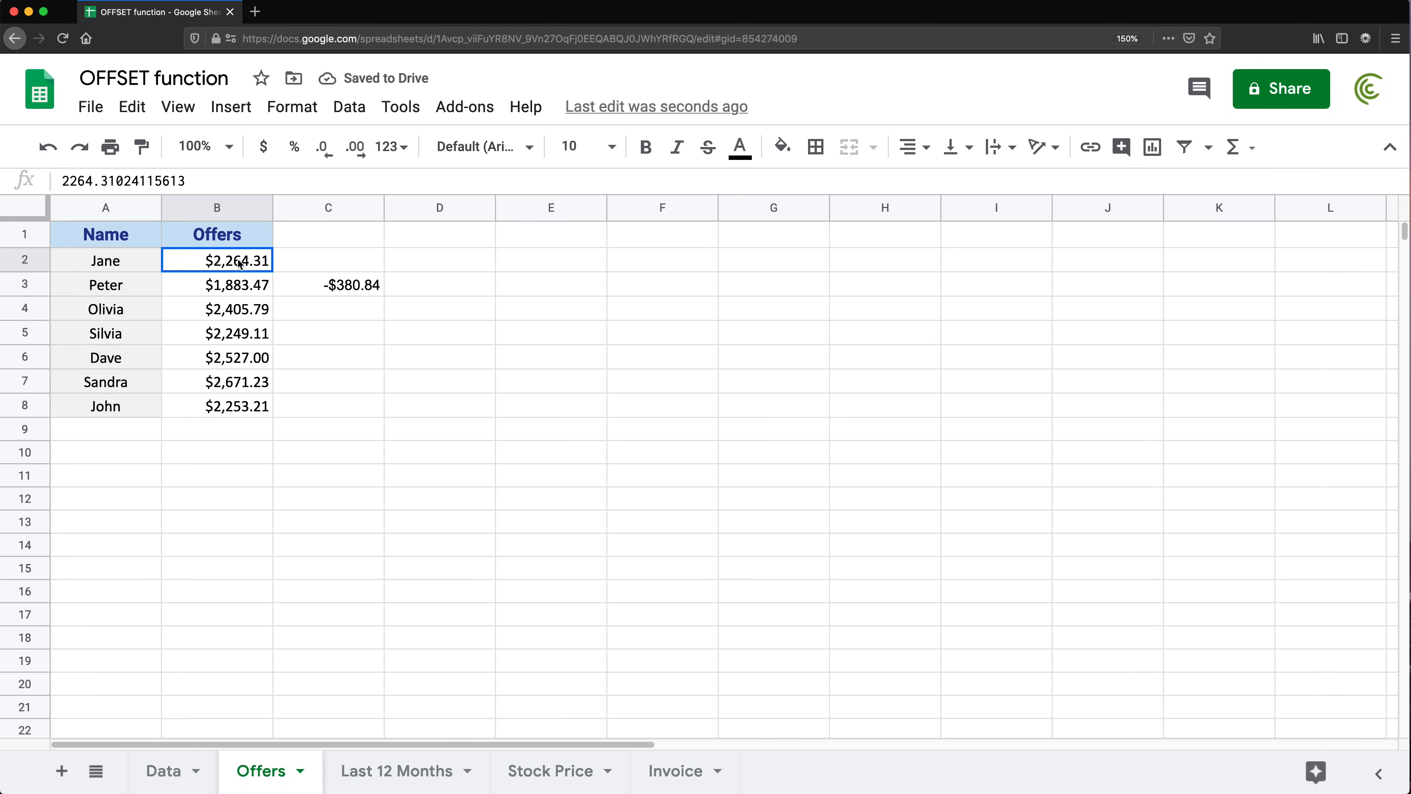
left_click(372, 289)
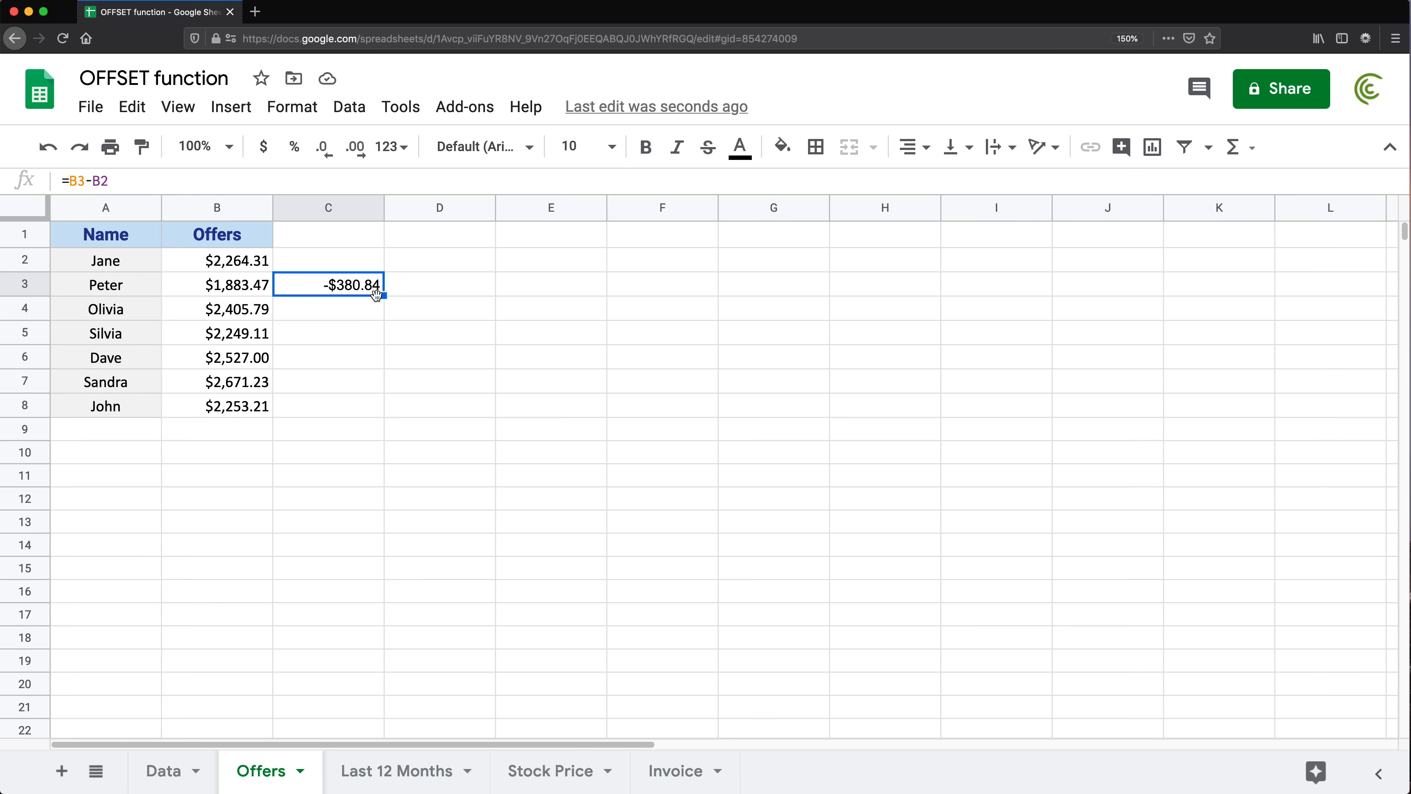
left_click_drag(382, 296, 377, 410)
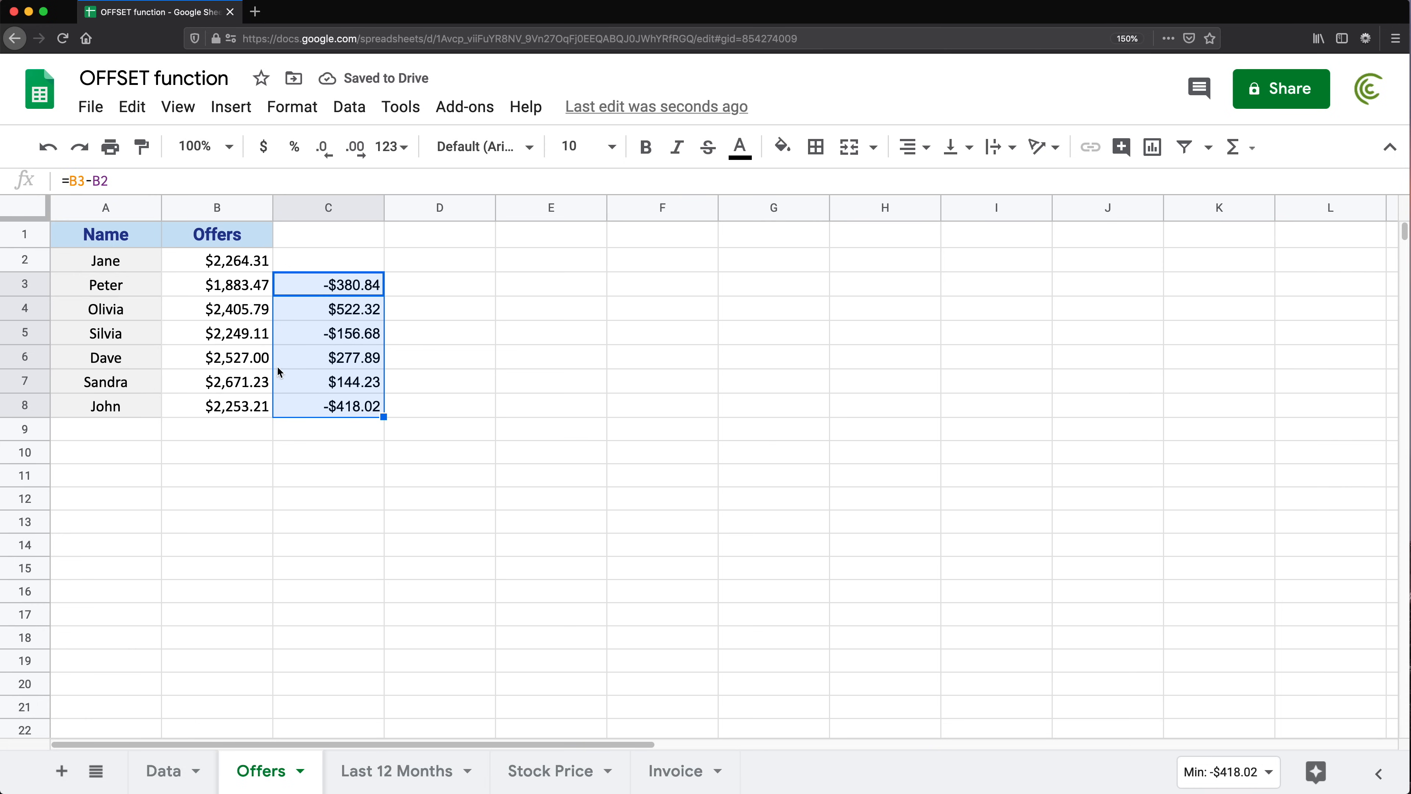
- Extend C3's difference formula up into C2 and inspect which cells it references
left_click(318, 291)
left_click_drag(383, 295, 378, 254)
left_click(328, 261)
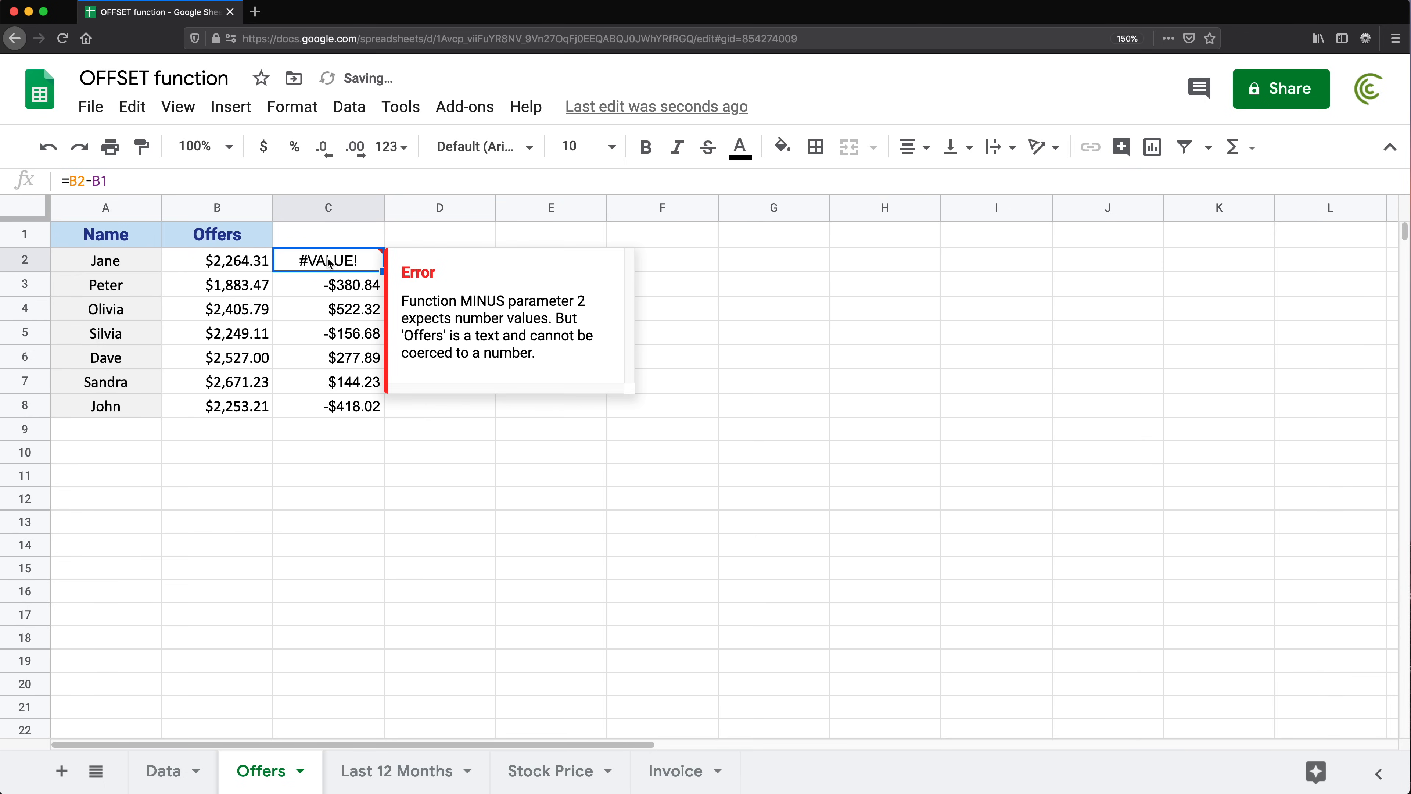
double_click(327, 262)
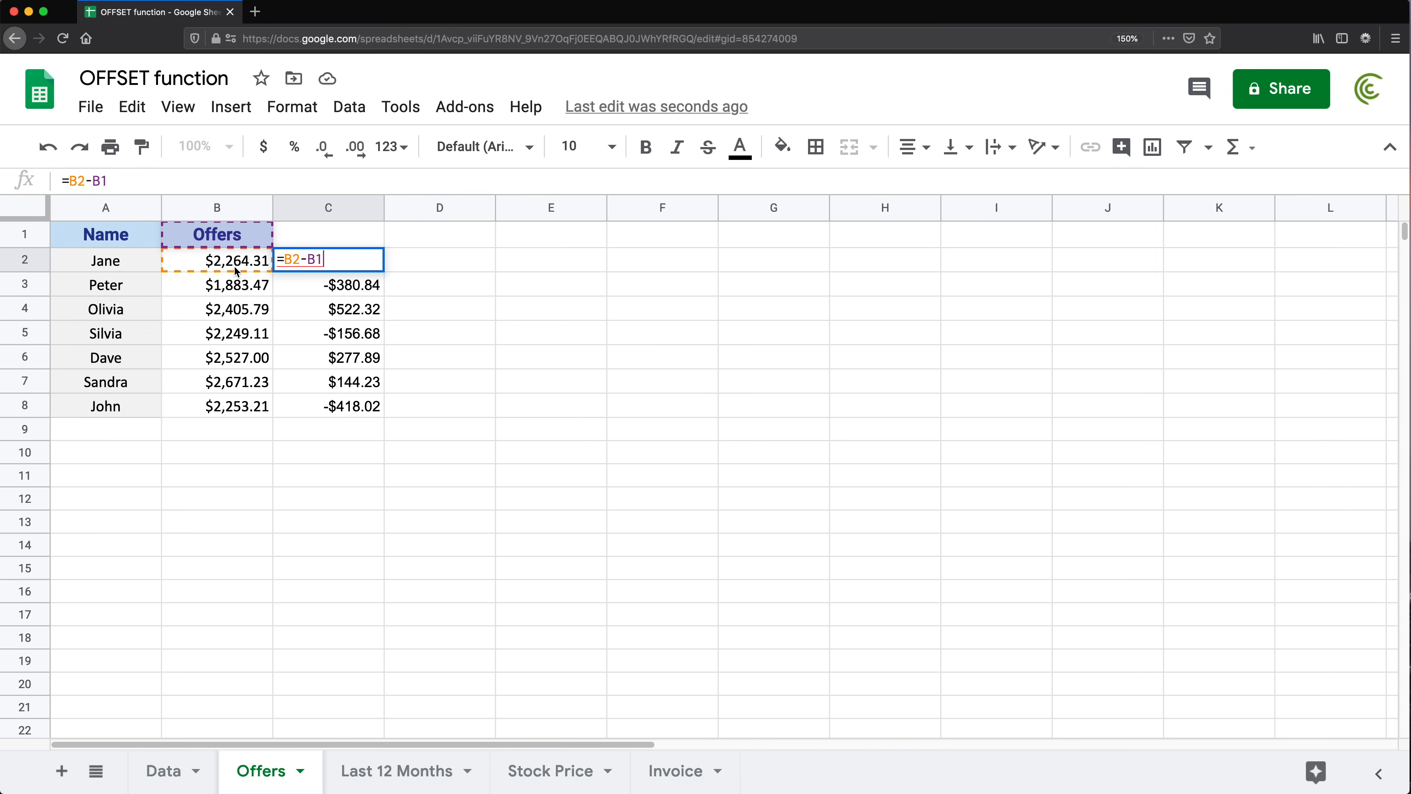
key("Escape")
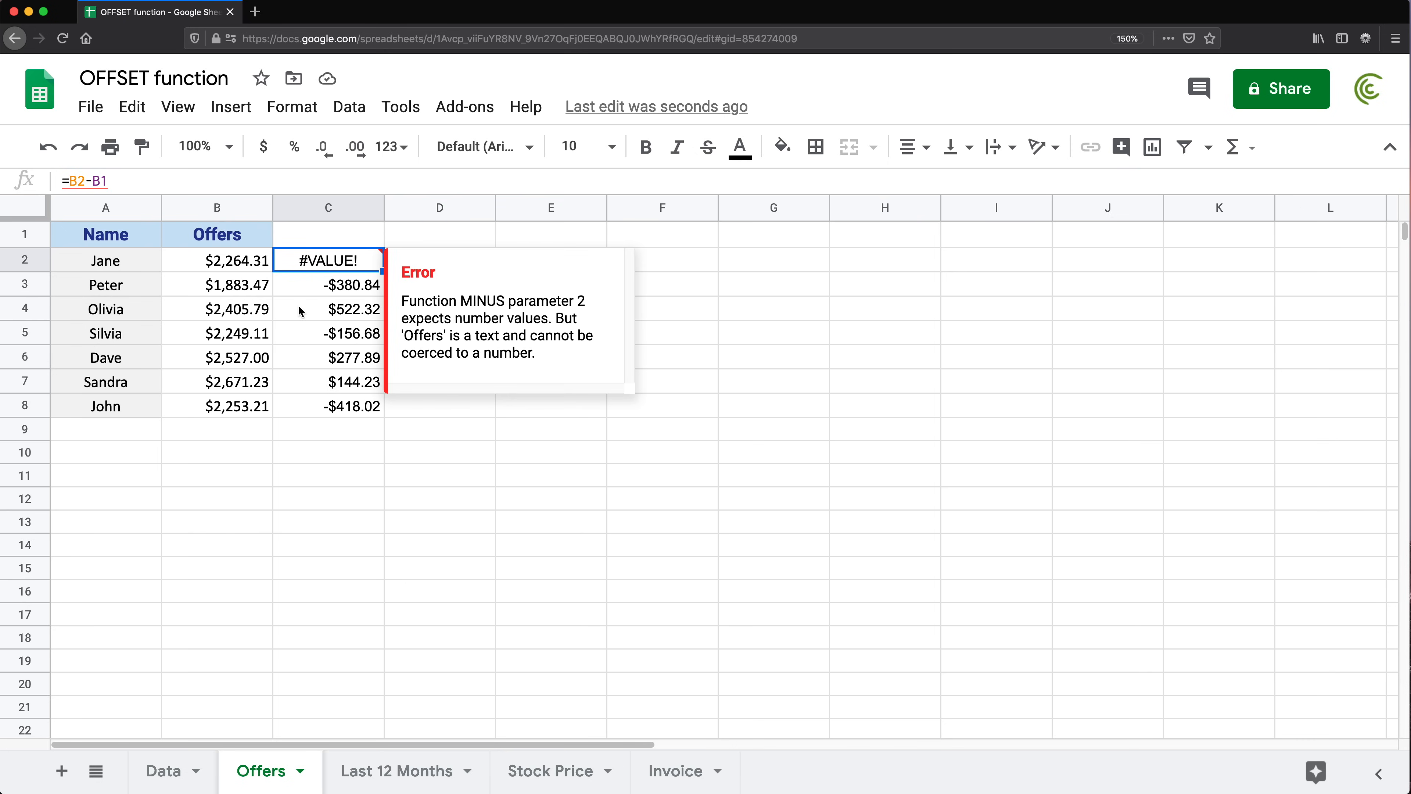
- Insert one blank row above row 4 of the offers table
left_click(243, 343)
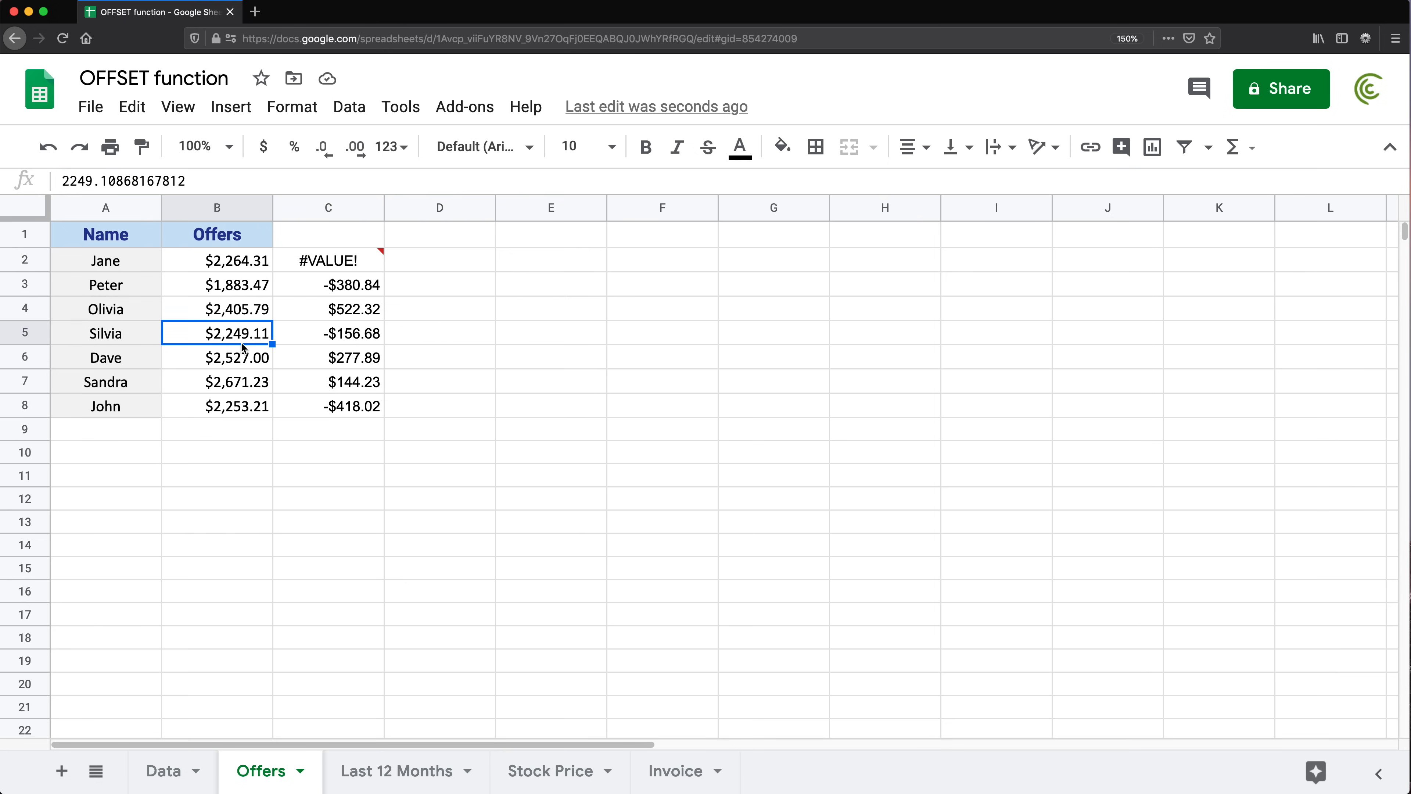
left_click(16, 334)
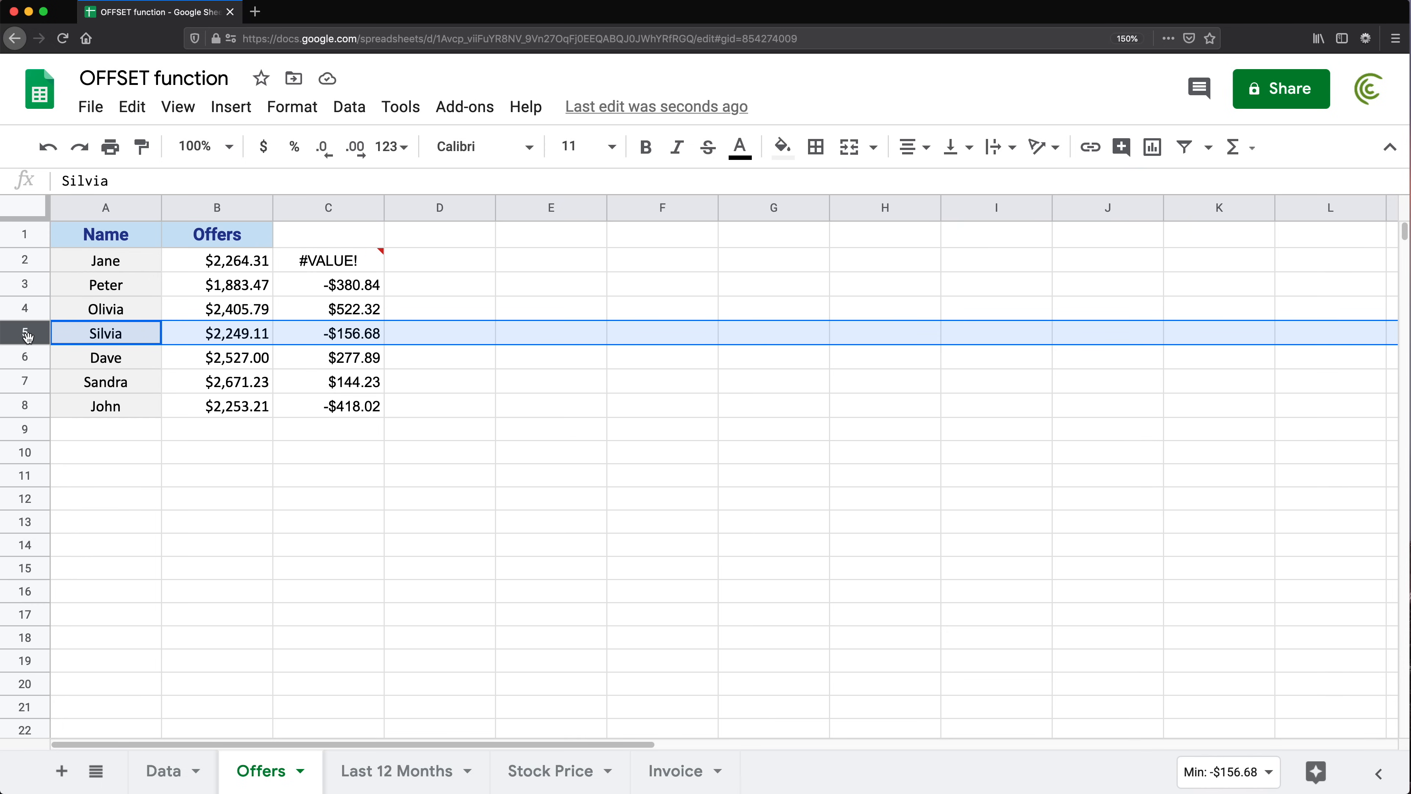
left_click(32, 309)
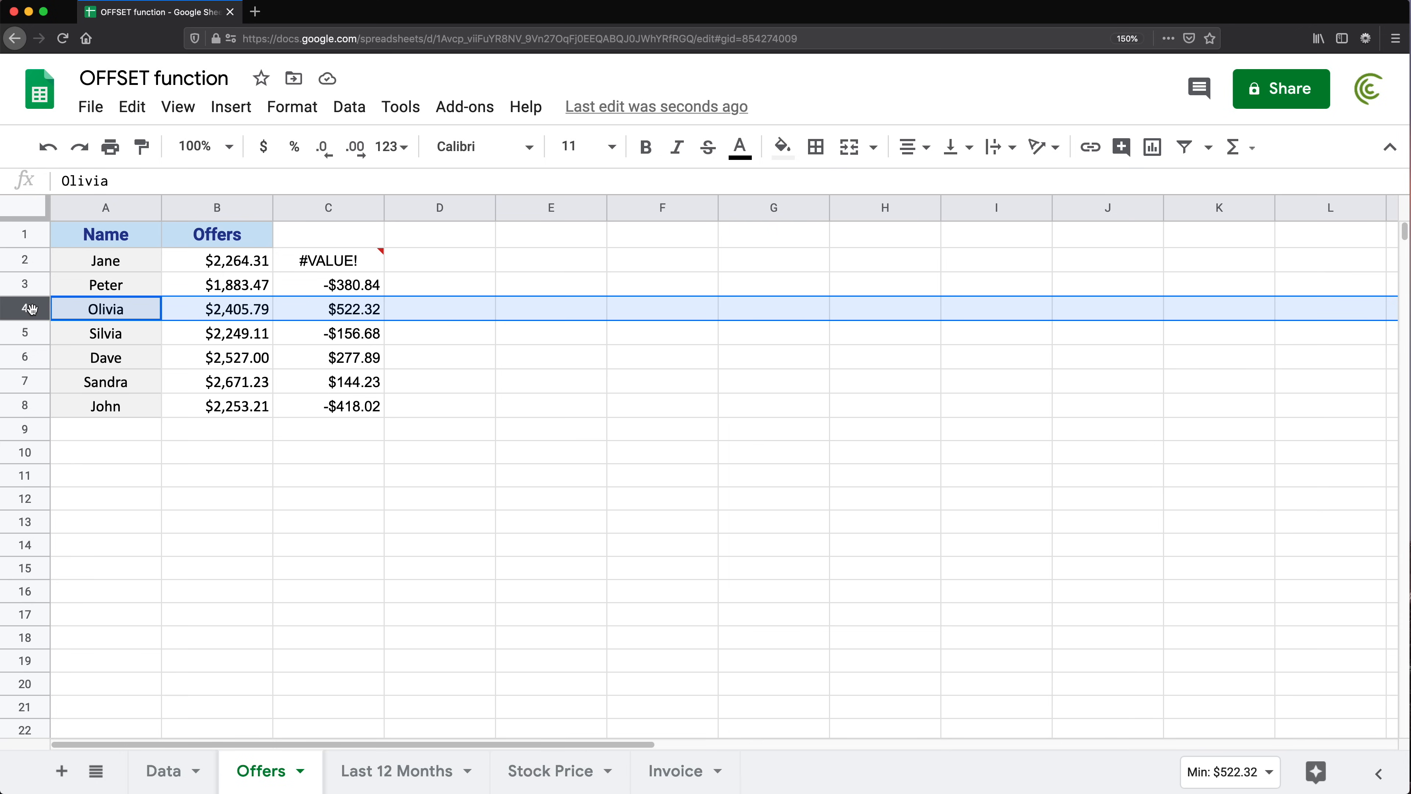
right_click(26, 309)
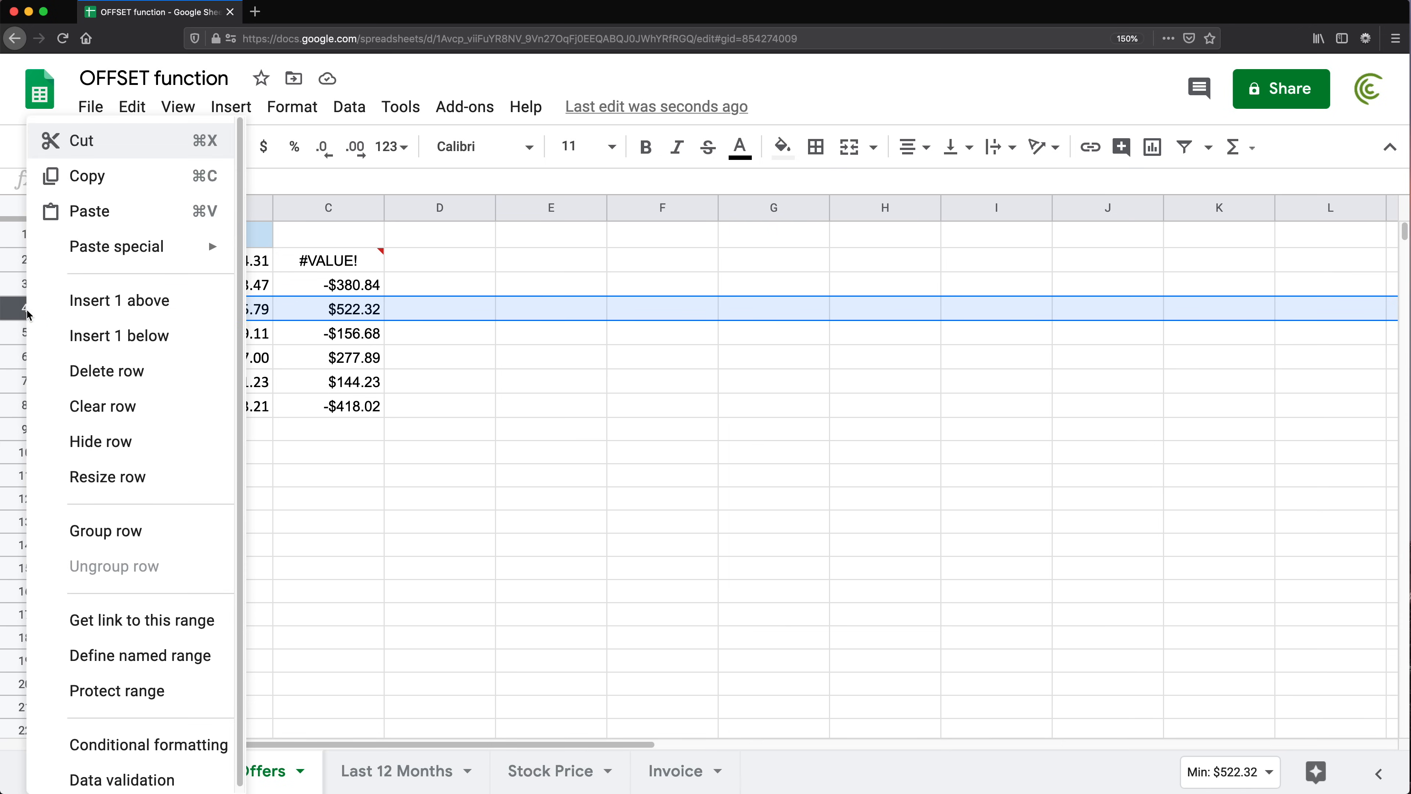
left_click(131, 307)
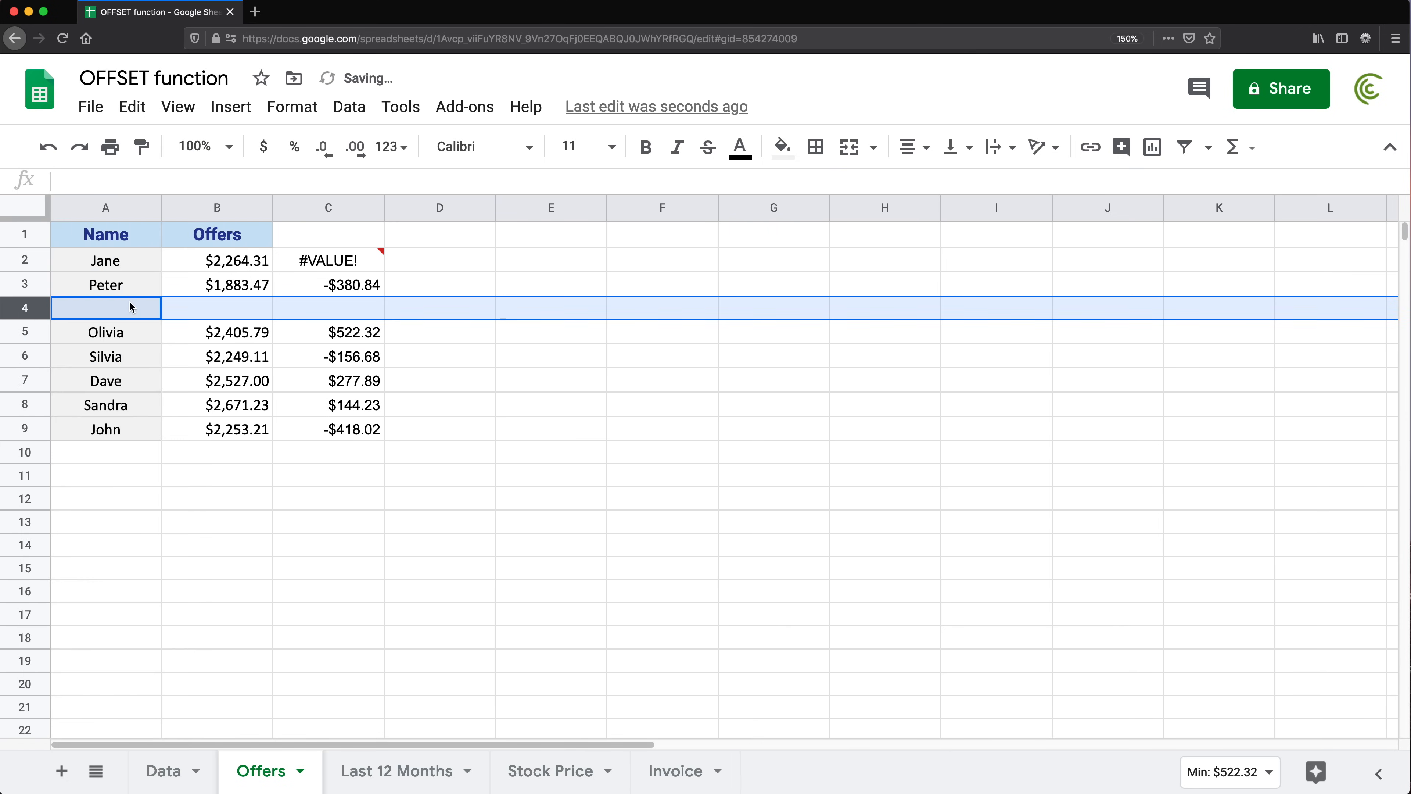
- Fill the new row 4 with a person's first name and an offer of 4000
left_click(78, 318)
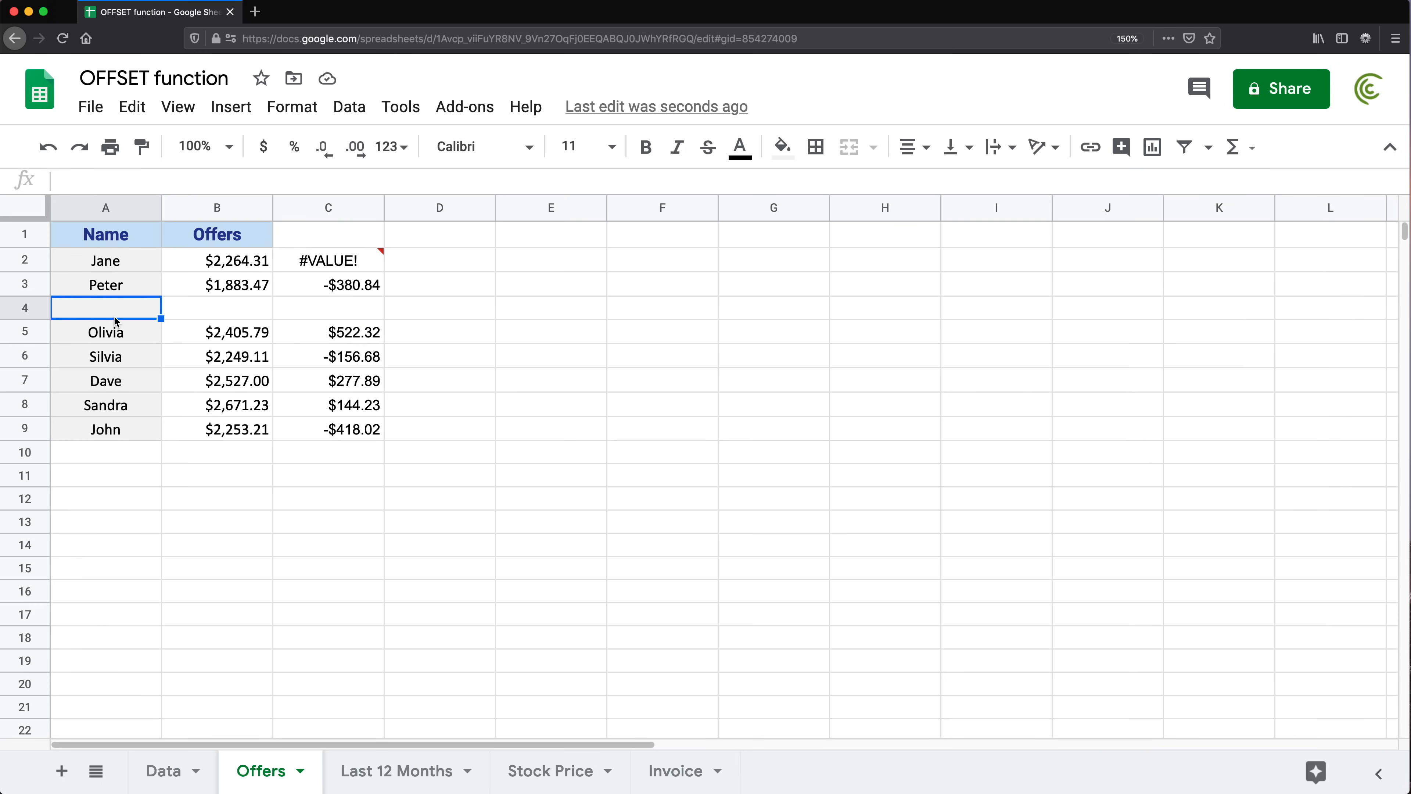
type("JAke")
key("Tab")
type("4000")
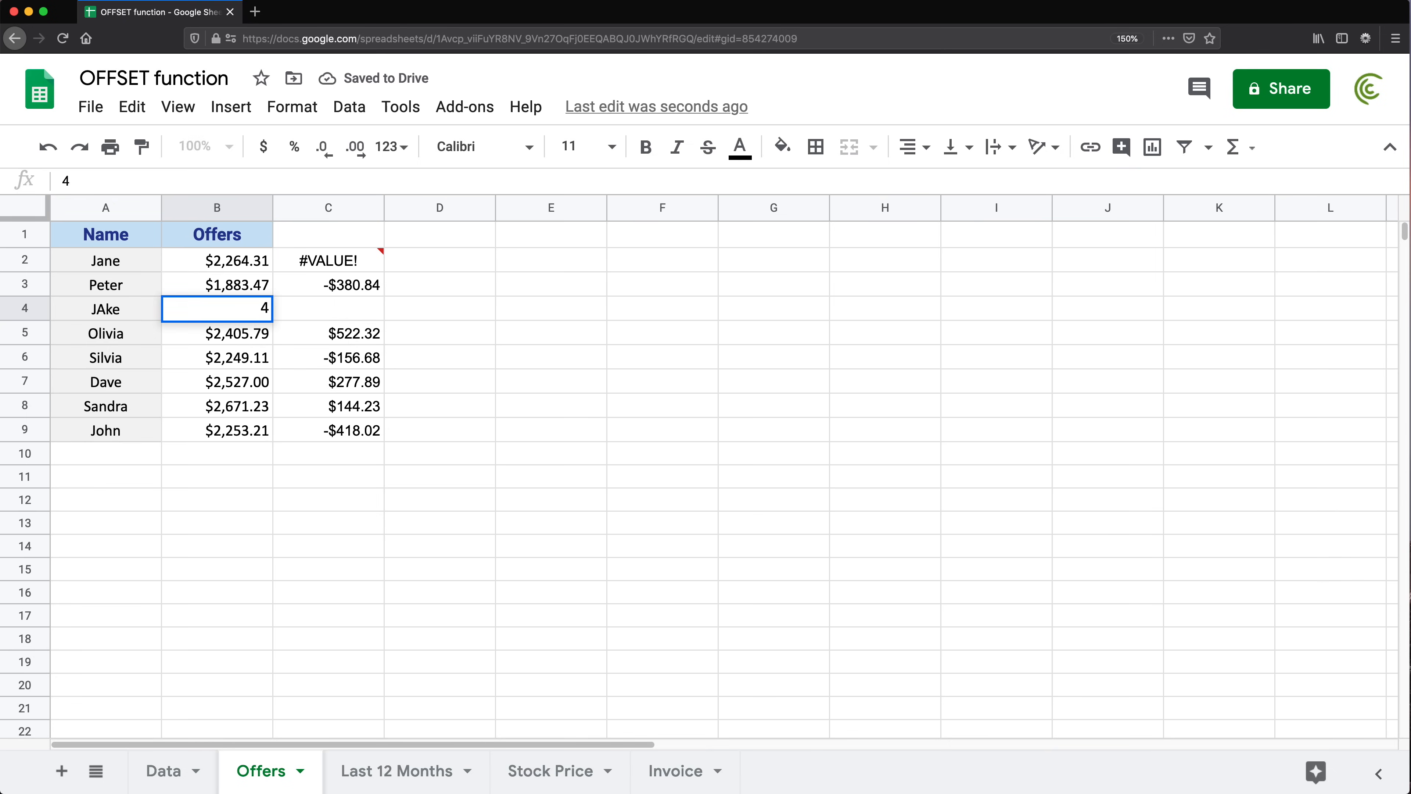
key("Return")
- Fill C3's formula down into C4, and inspect the cell references used in C4 and C5
left_click(378, 292)
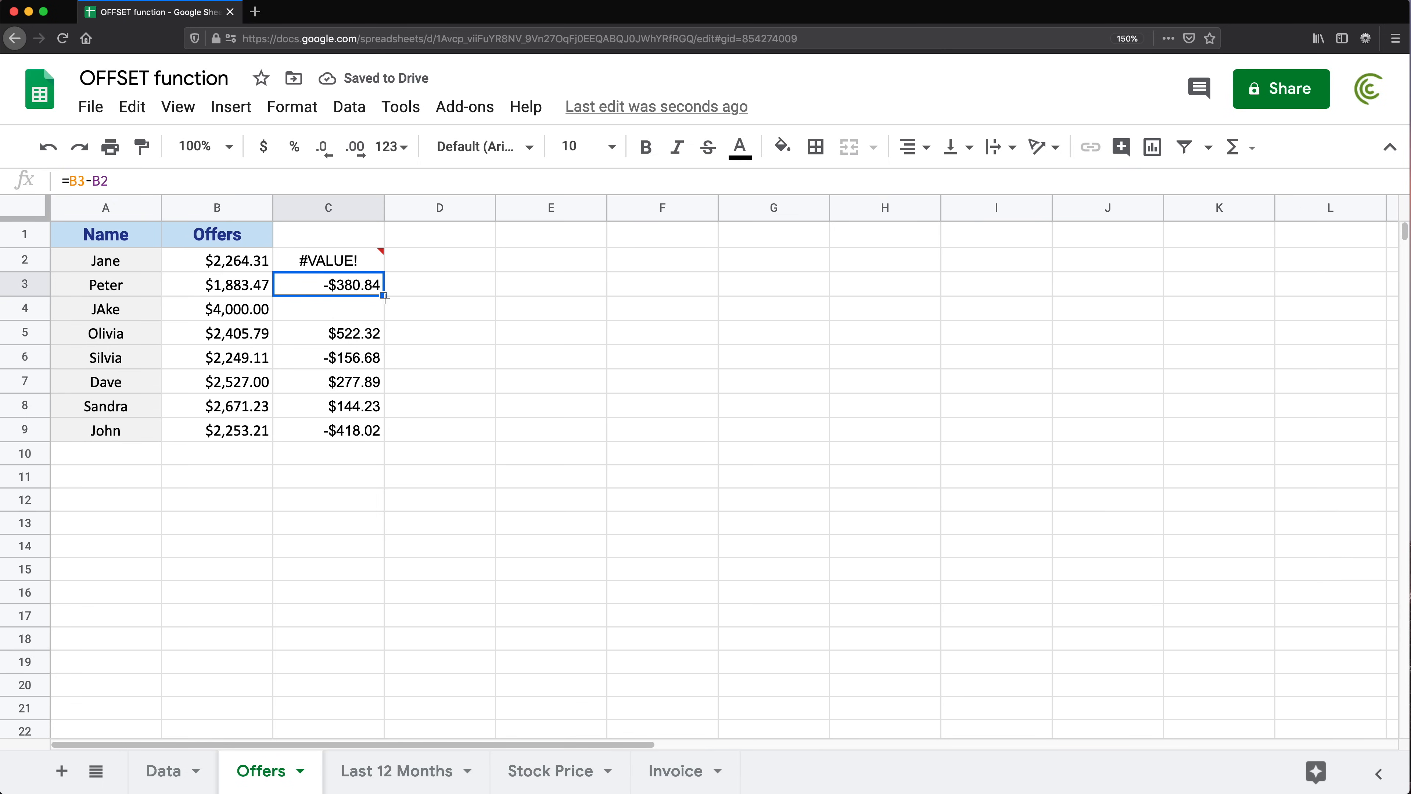
left_click_drag(383, 296, 383, 319)
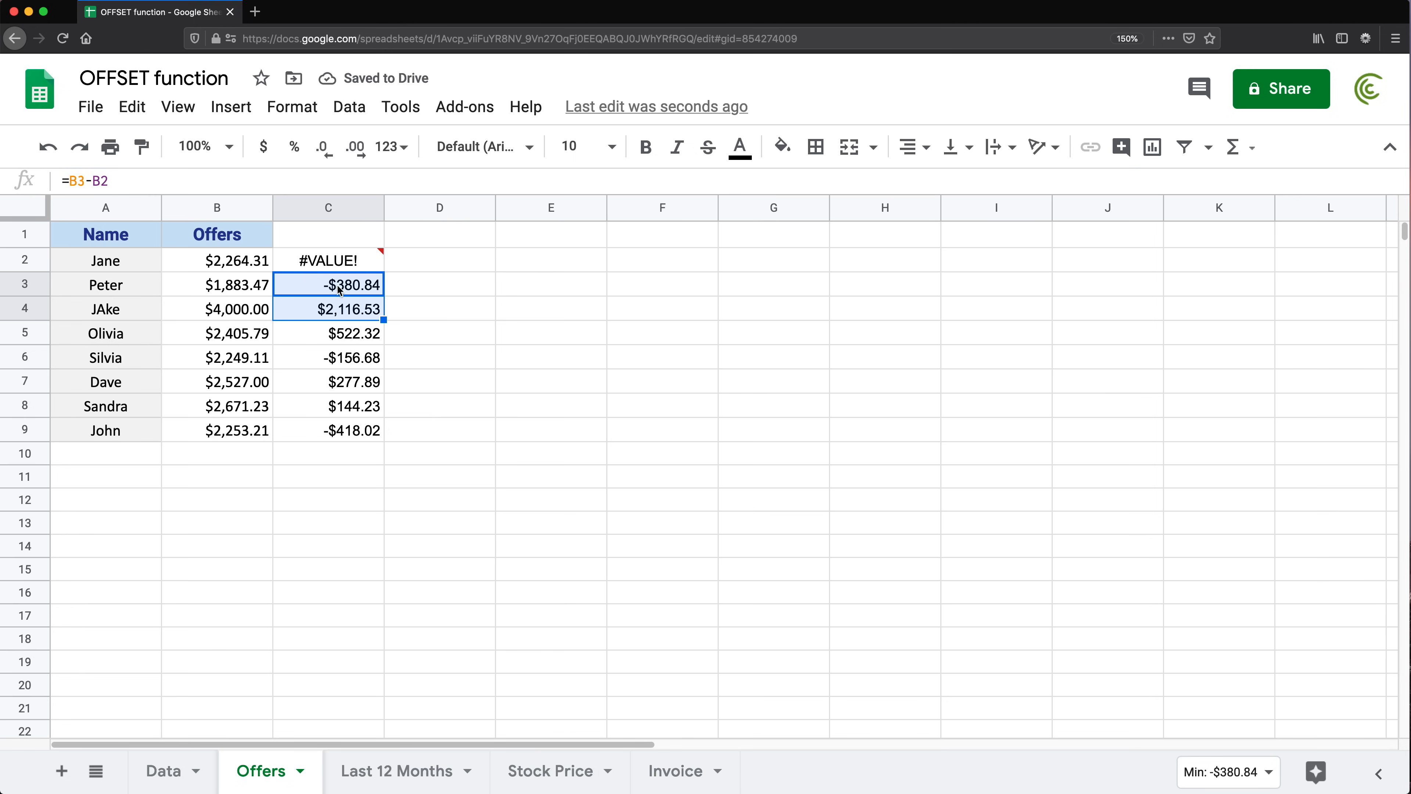
left_click(329, 310)
double_click(329, 310)
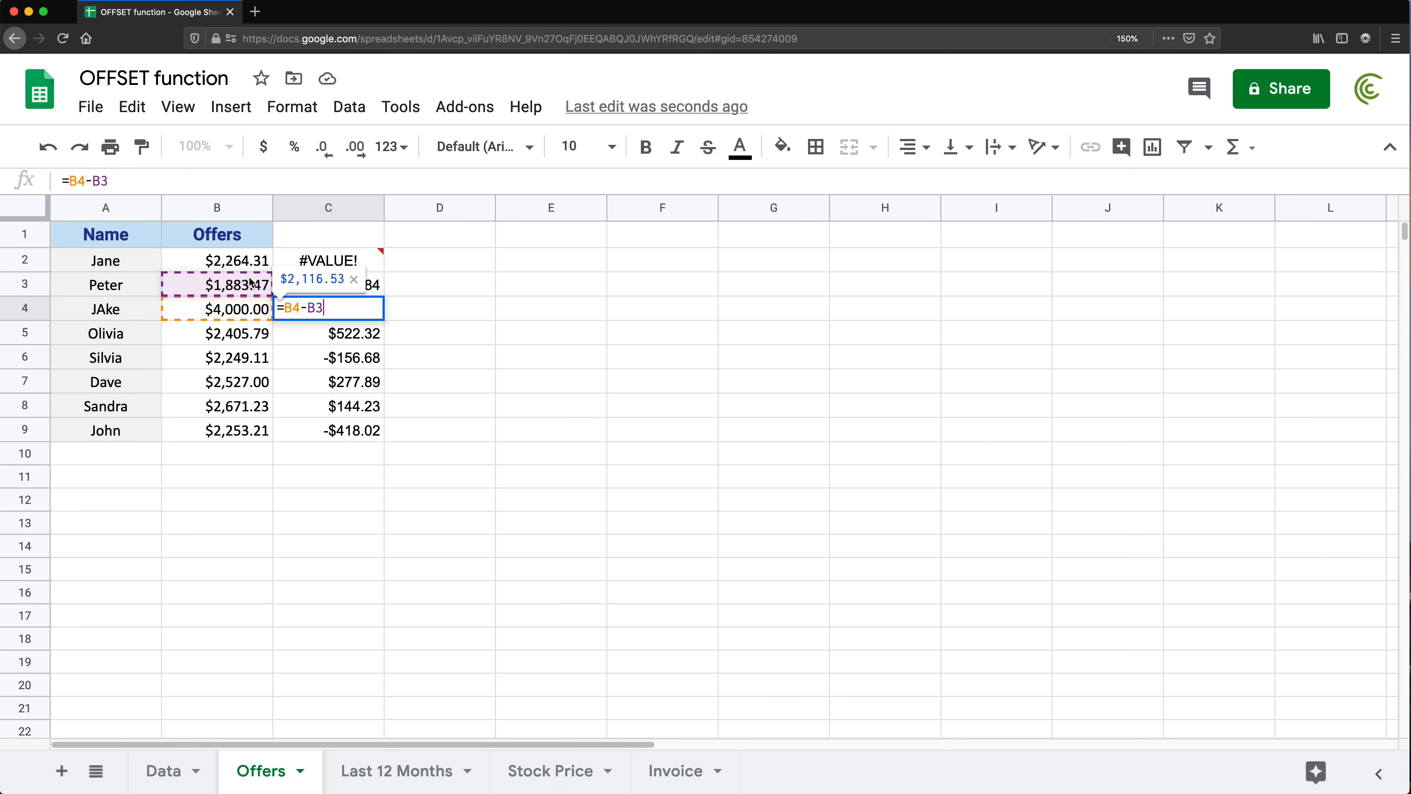
left_click(334, 335)
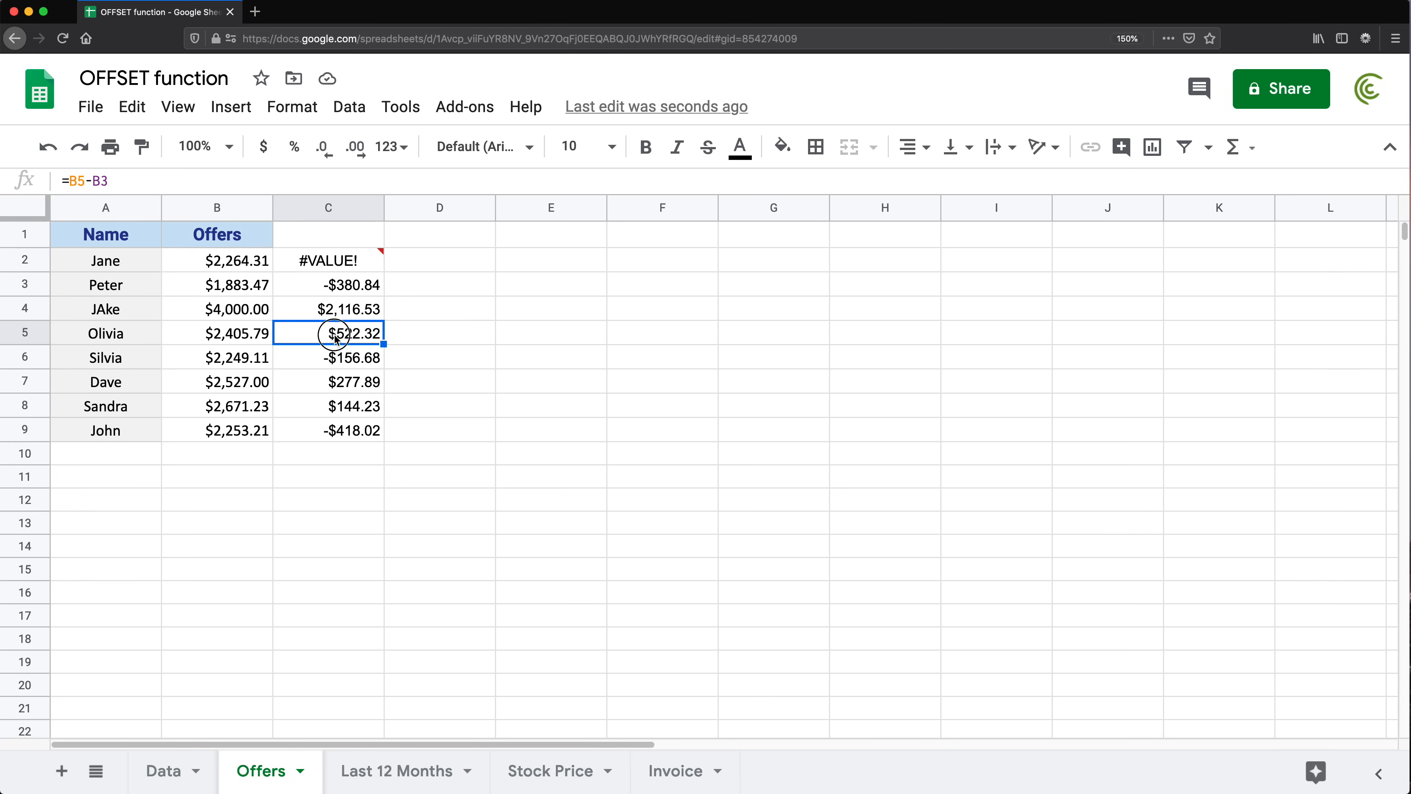
double_click(335, 336)
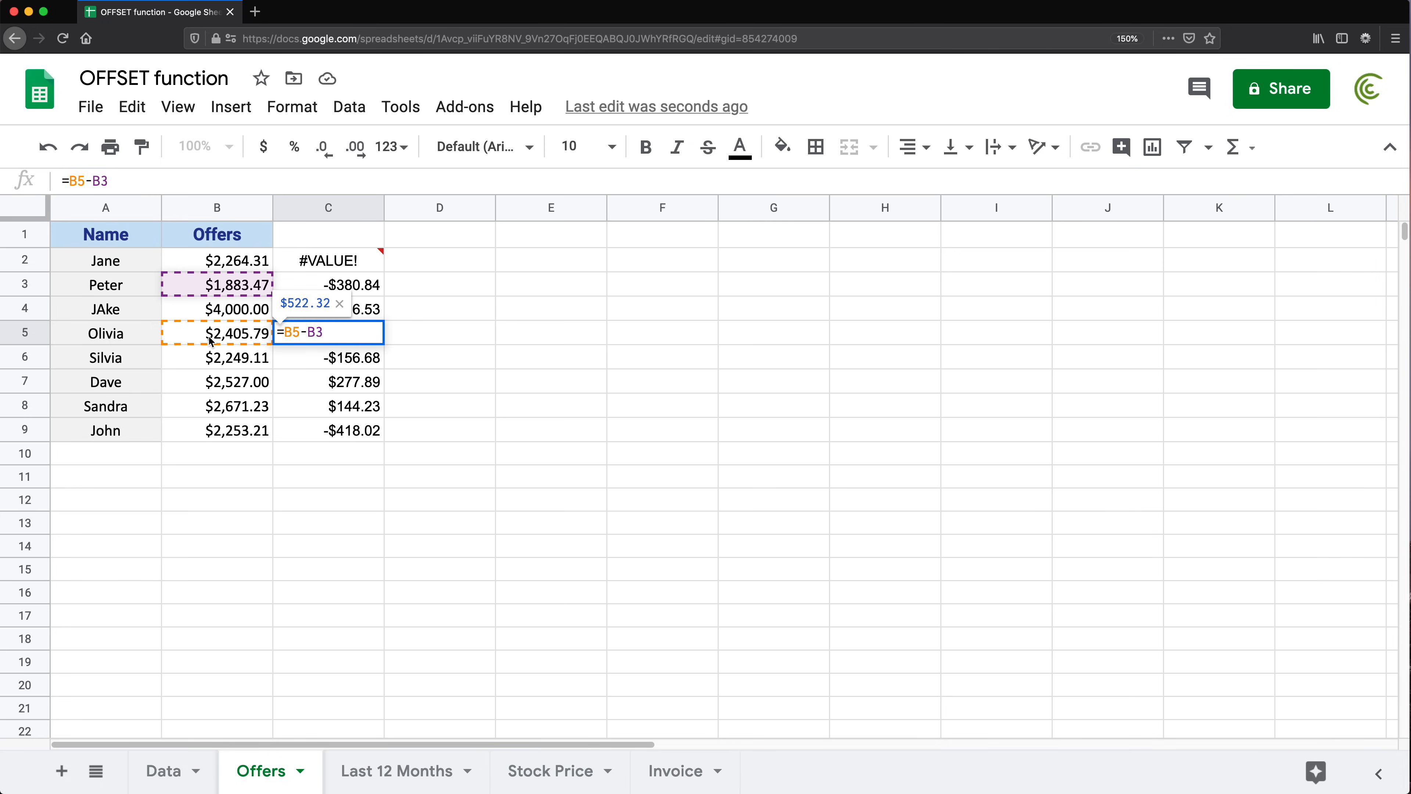
key("Return")
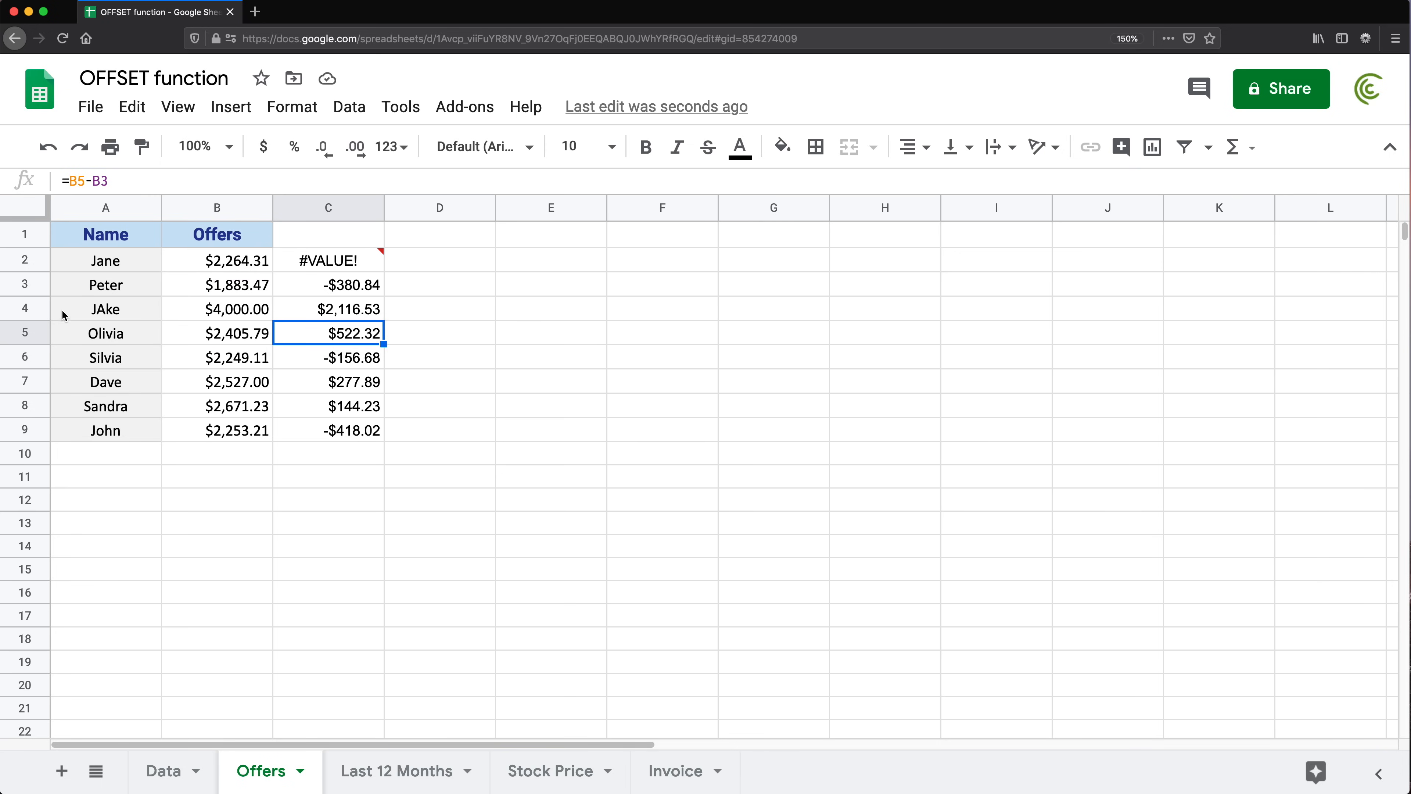
- Undo the C4 fill, the new row's entries and the row insertion, and recheck C4's formula
key("super+z")
key("super+z")
key("super+z")
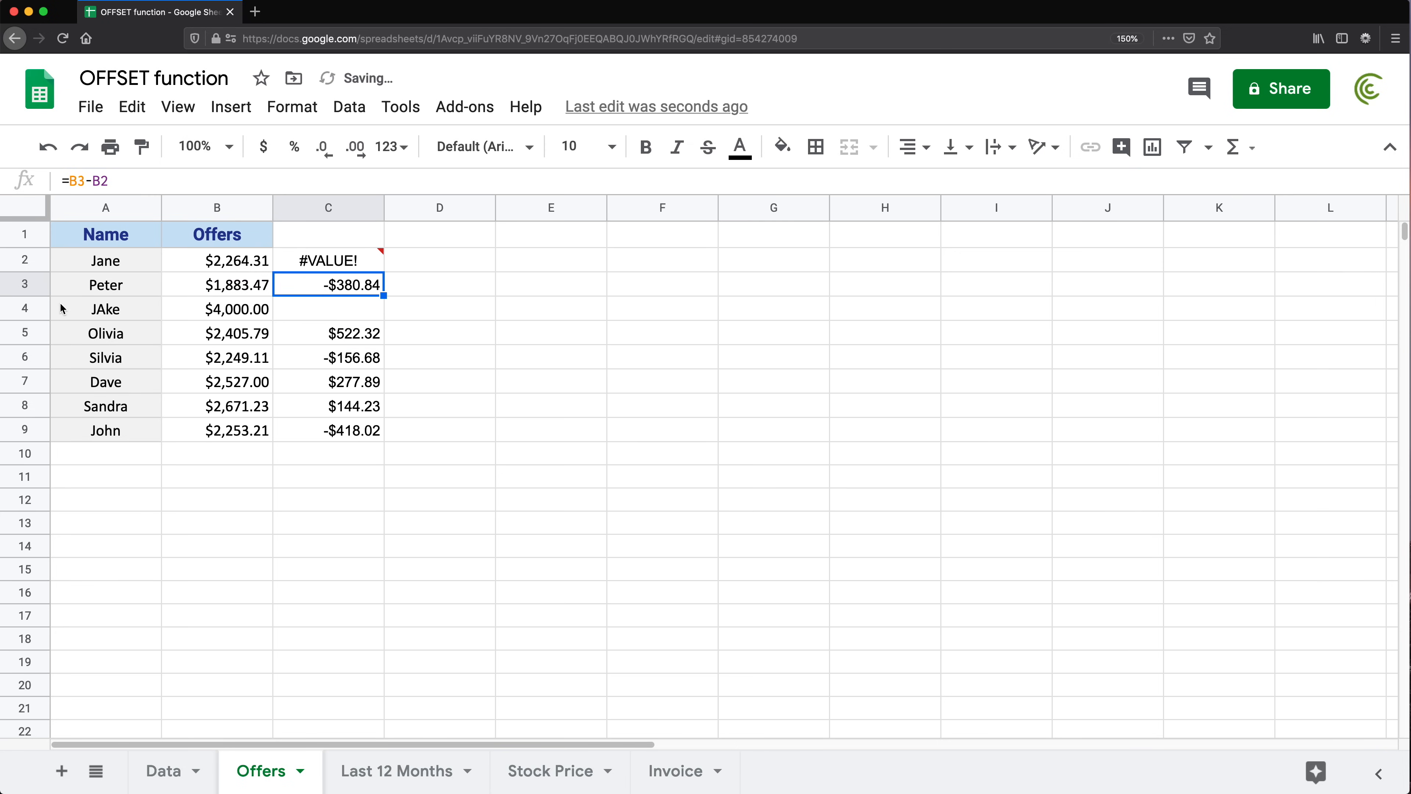
key("super+z")
double_click(316, 312)
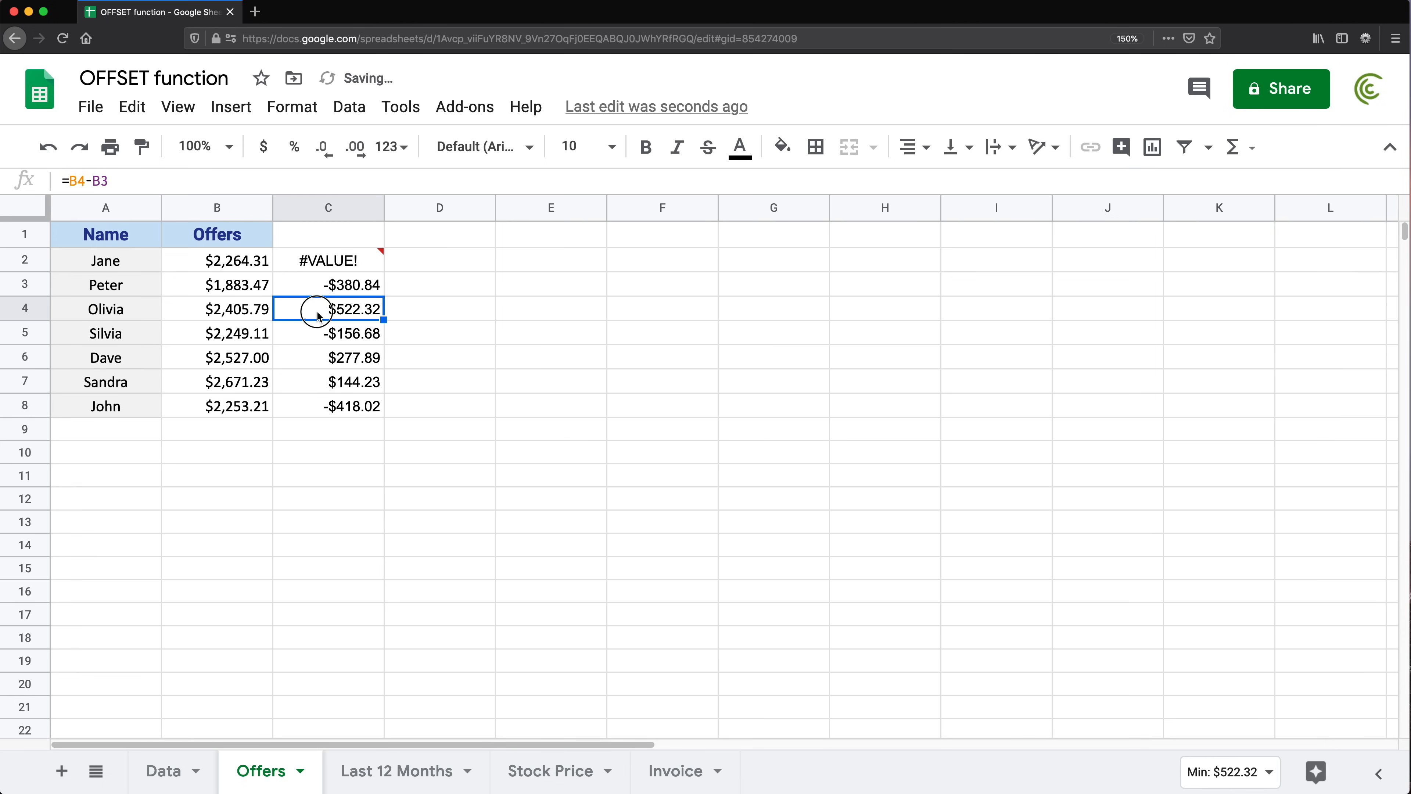
key("Escape")
- Clear the formula from C2 and select C3
left_click(327, 270)
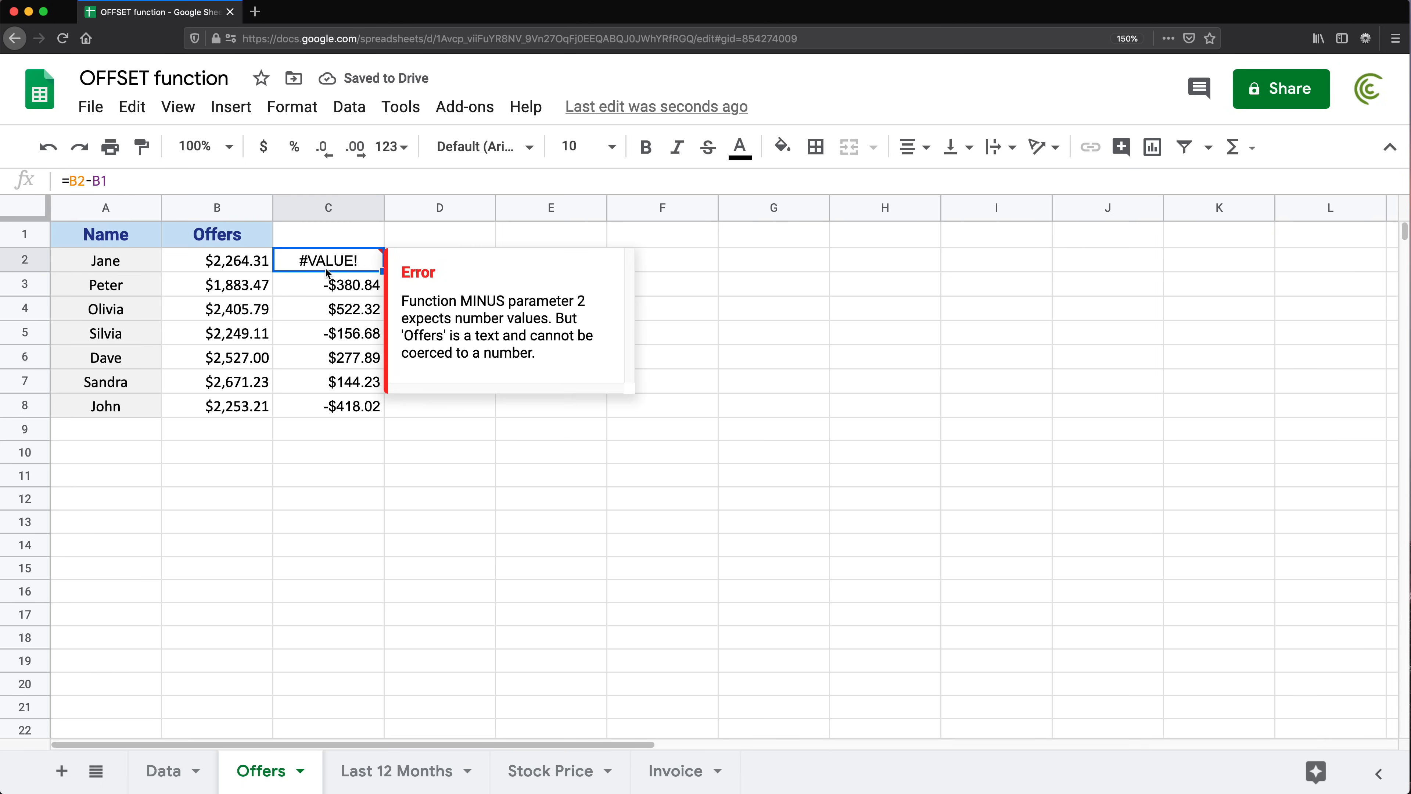
key("Delete")
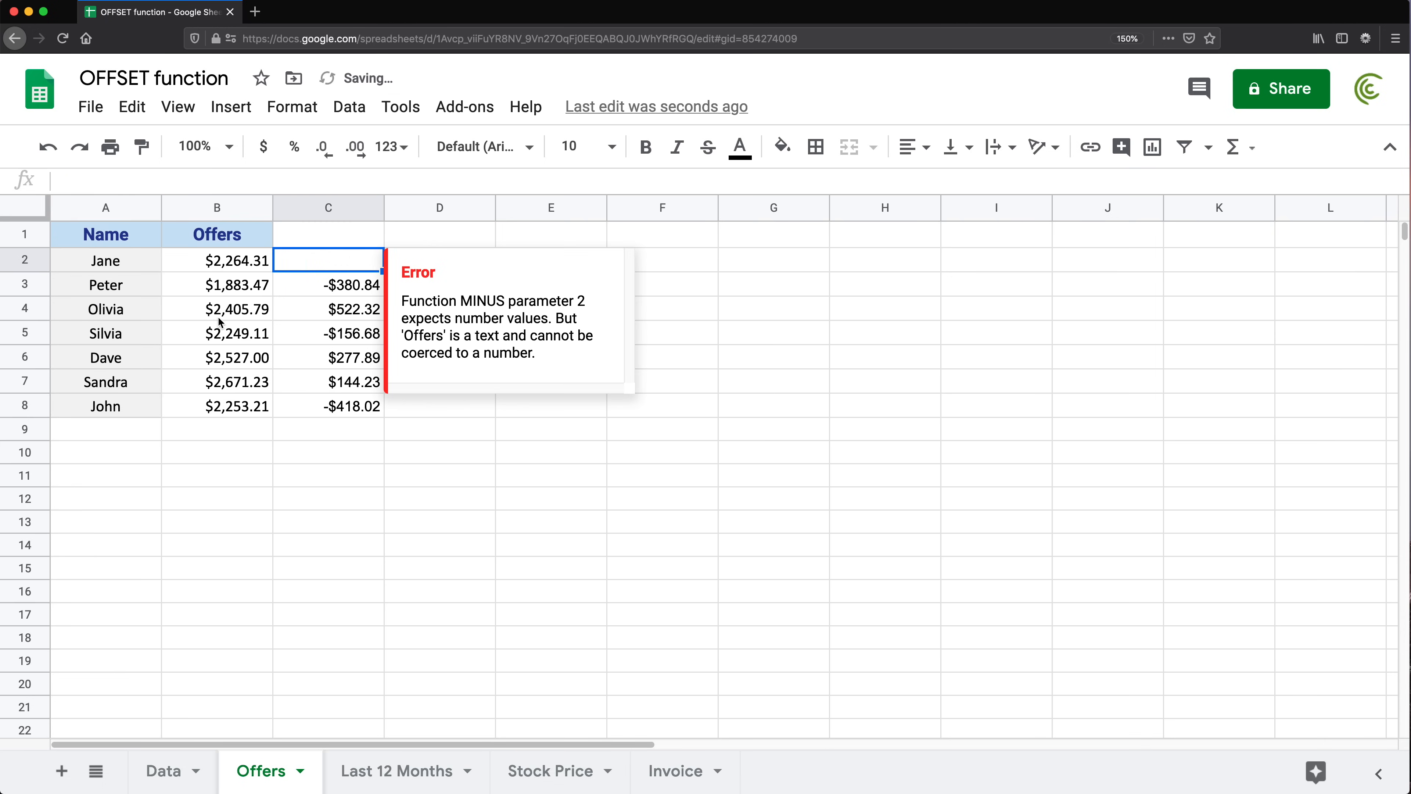
left_click(306, 282)
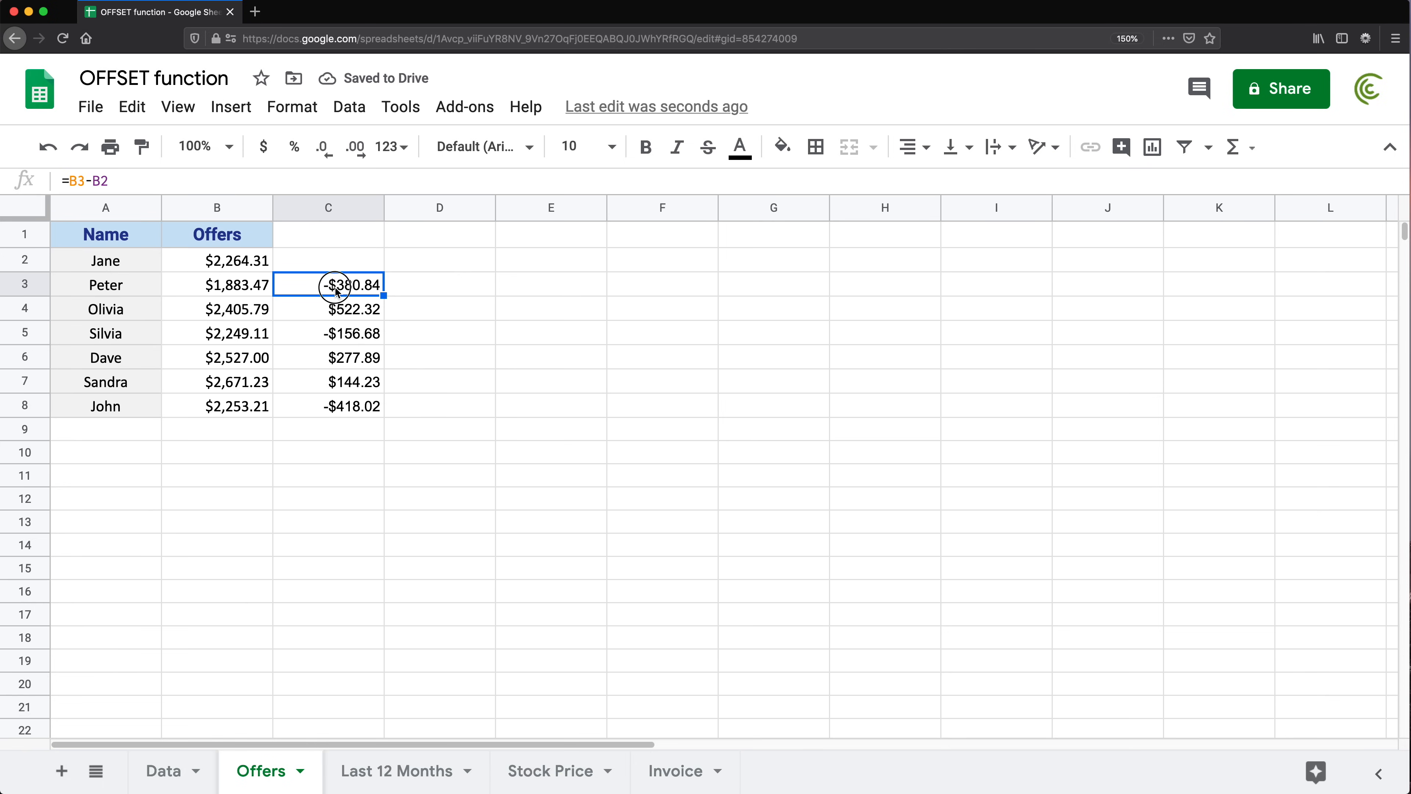
- Replace the B2 reference in C3's formula with OFFSET, making it =B3-OFFSET(B3,-1,0)
double_click(309, 284)
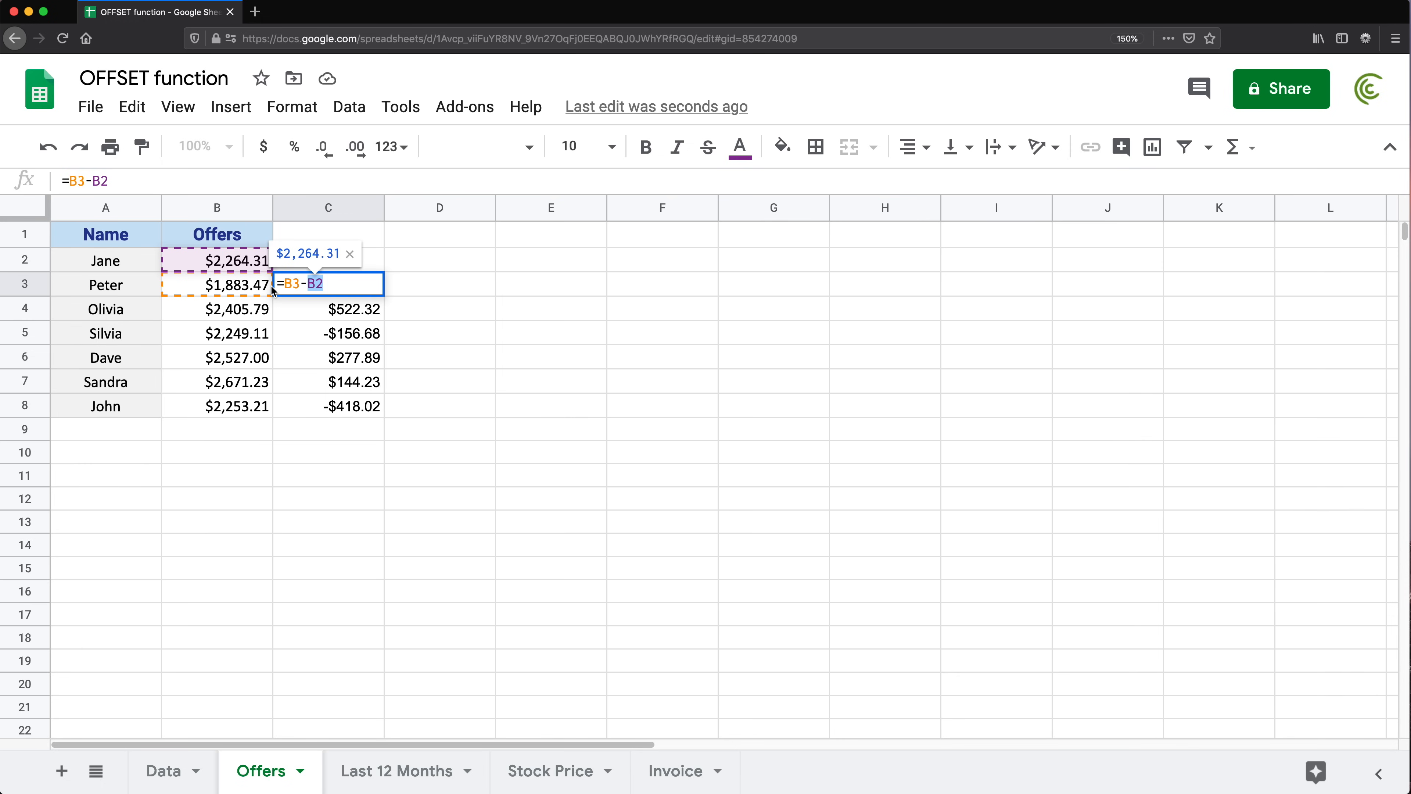
type("of")
key("Tab")
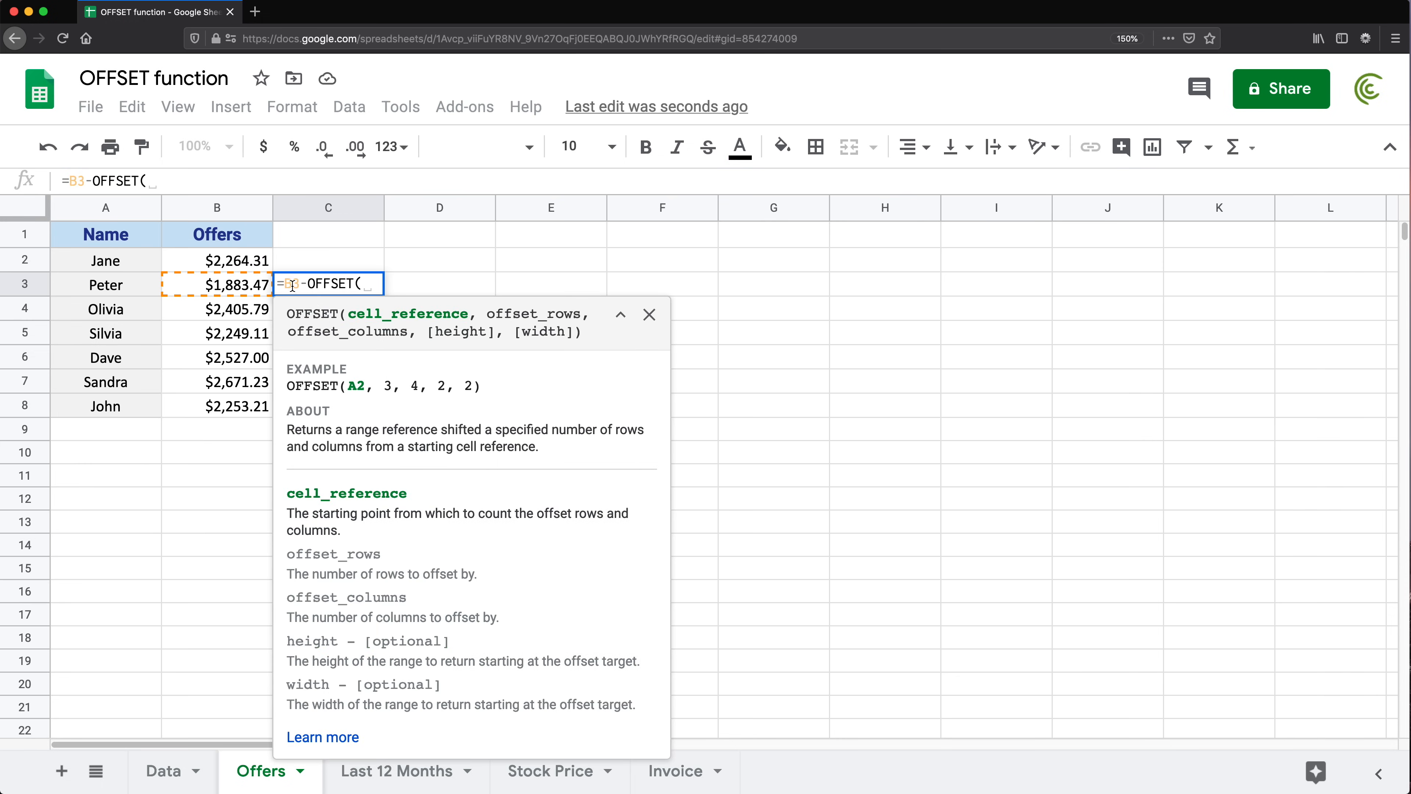
left_click(229, 290)
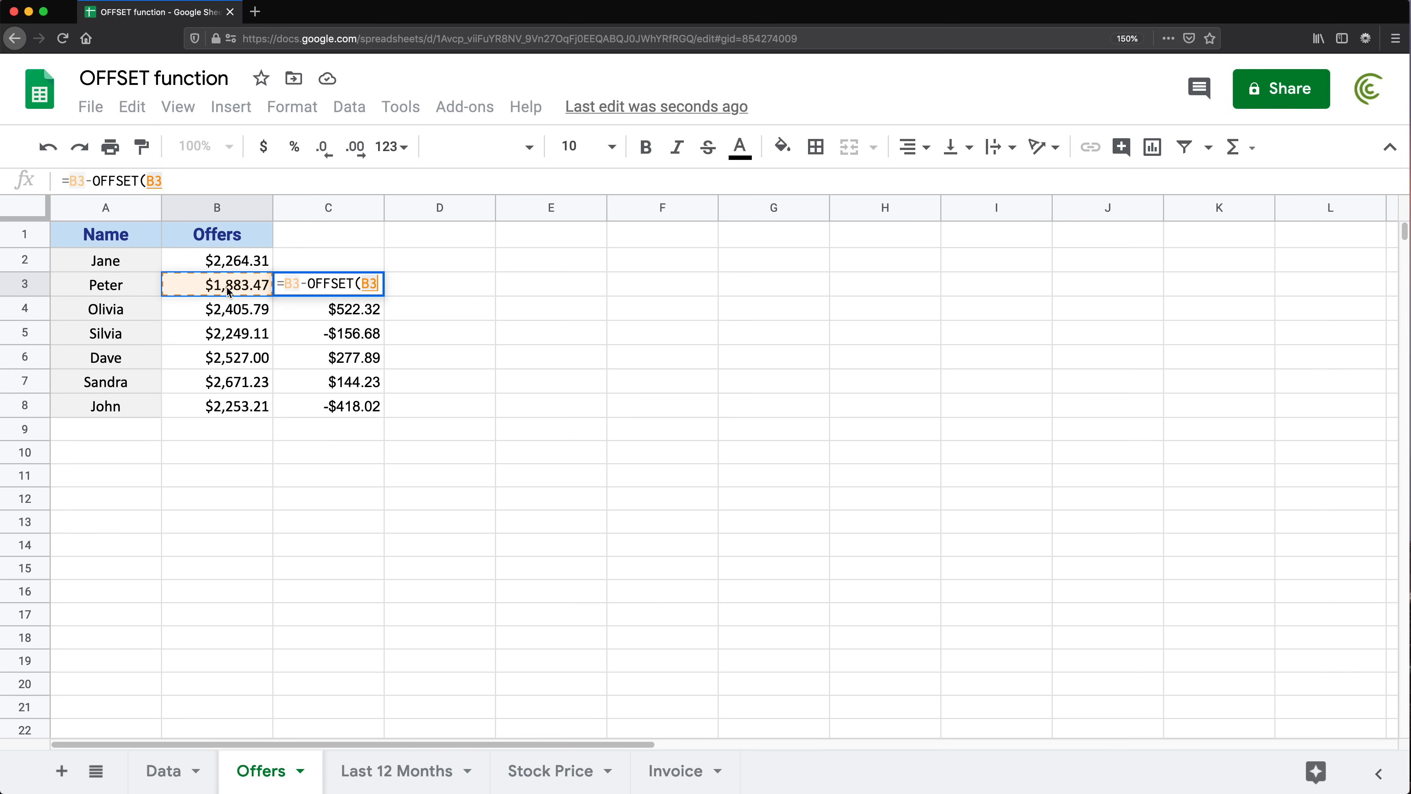
type(", ")
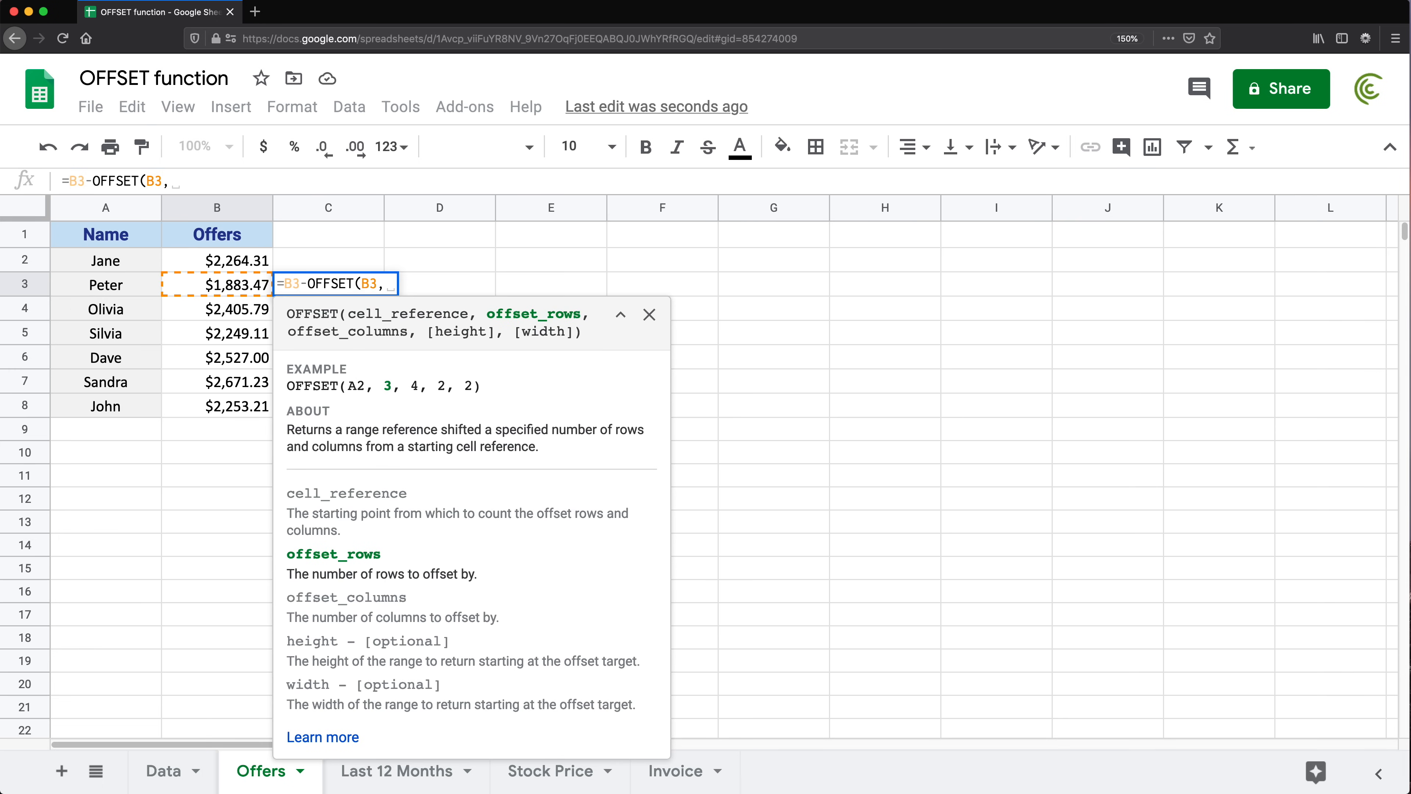
type("-1")
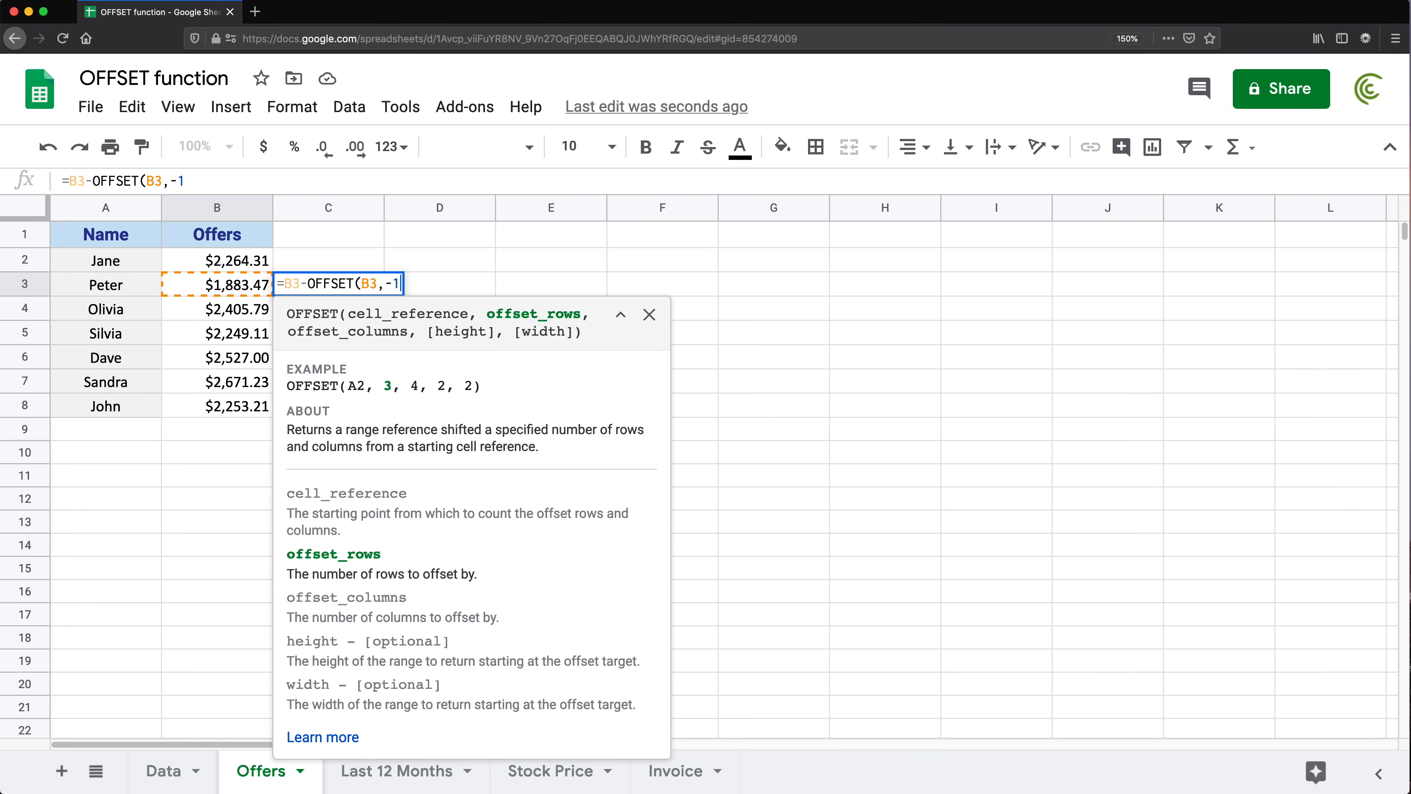
type(",0)")
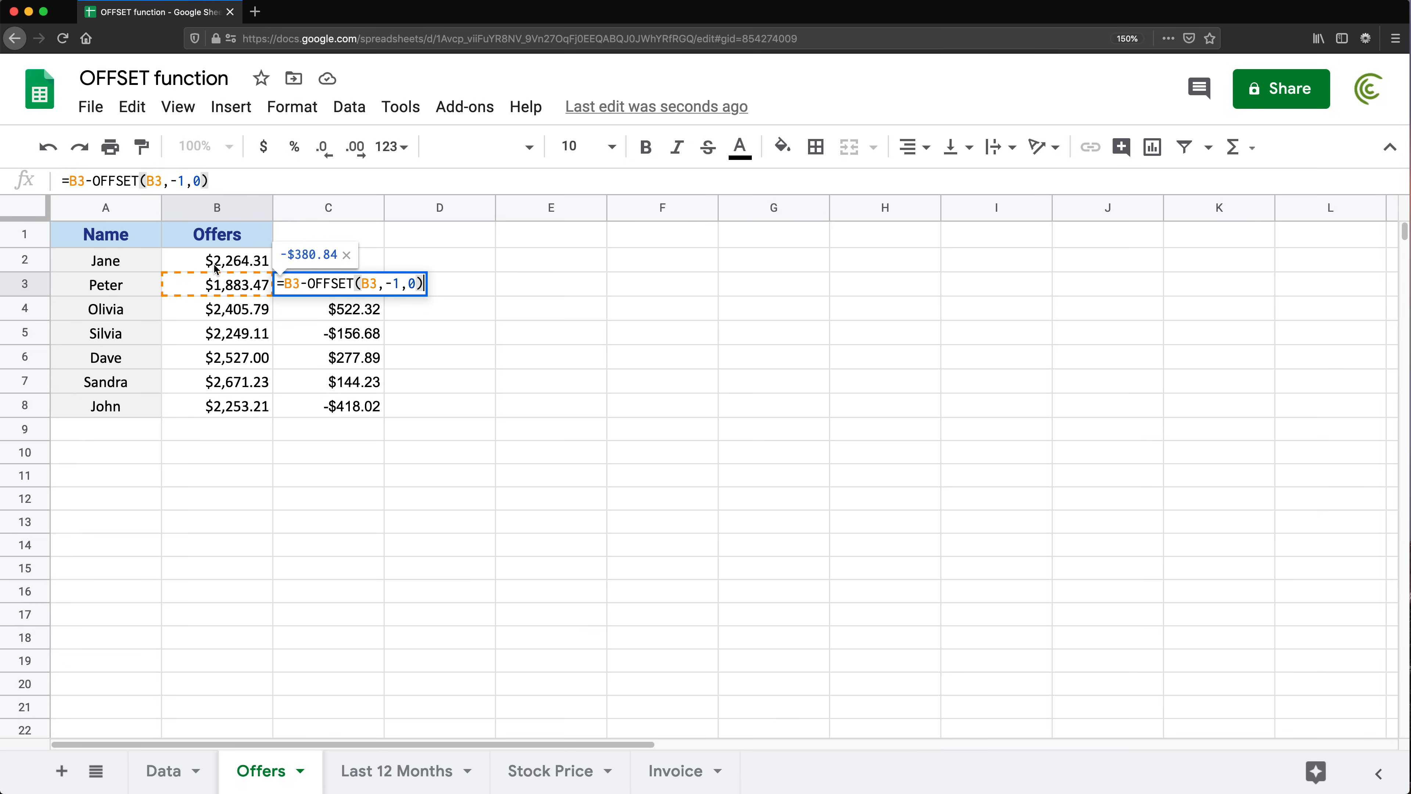
key("Return")
- Fill C3's OFFSET formula down to C8 and up into C2, and check the formula in C2
left_click(379, 286)
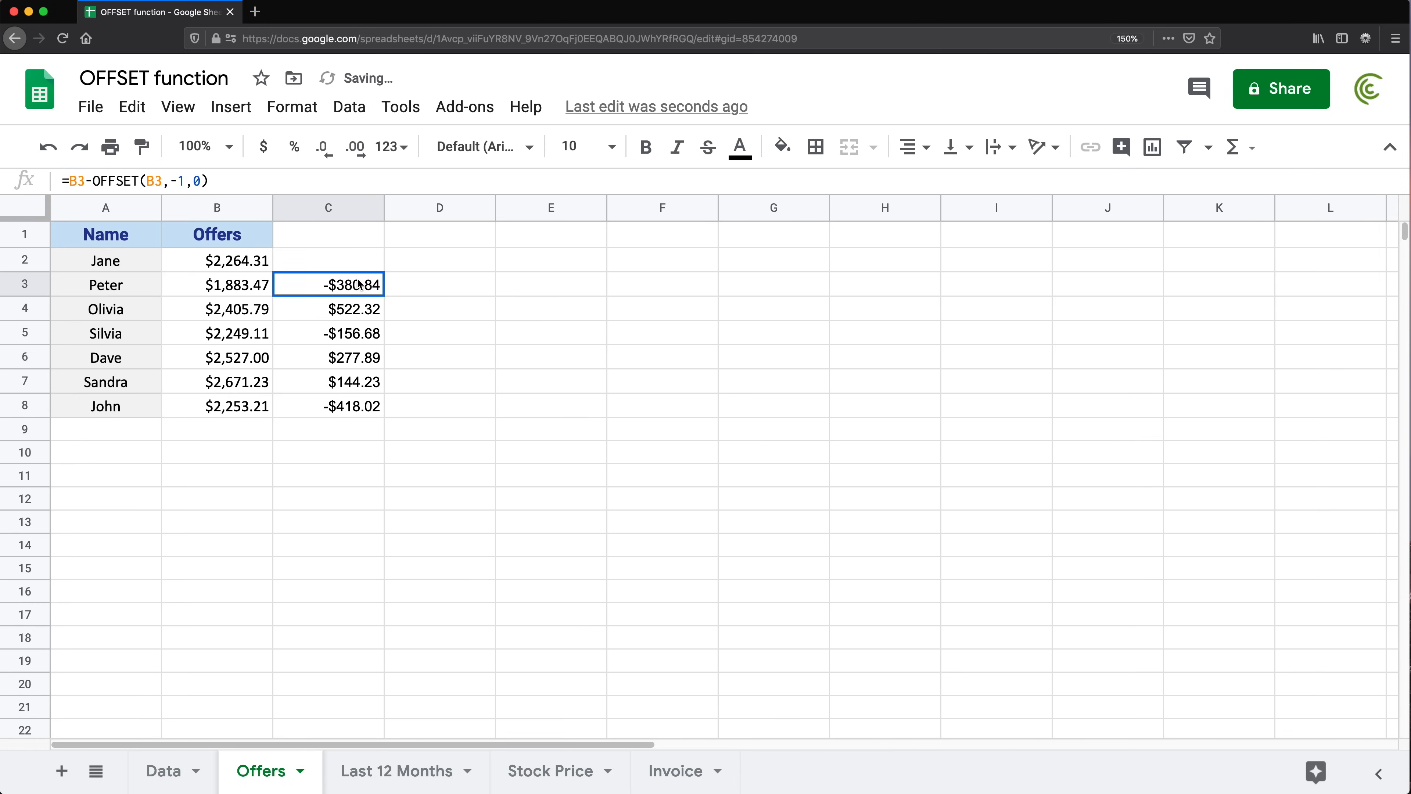
left_click_drag(383, 296, 372, 408)
left_click(357, 289)
left_click_drag(384, 296, 371, 259)
double_click(327, 262)
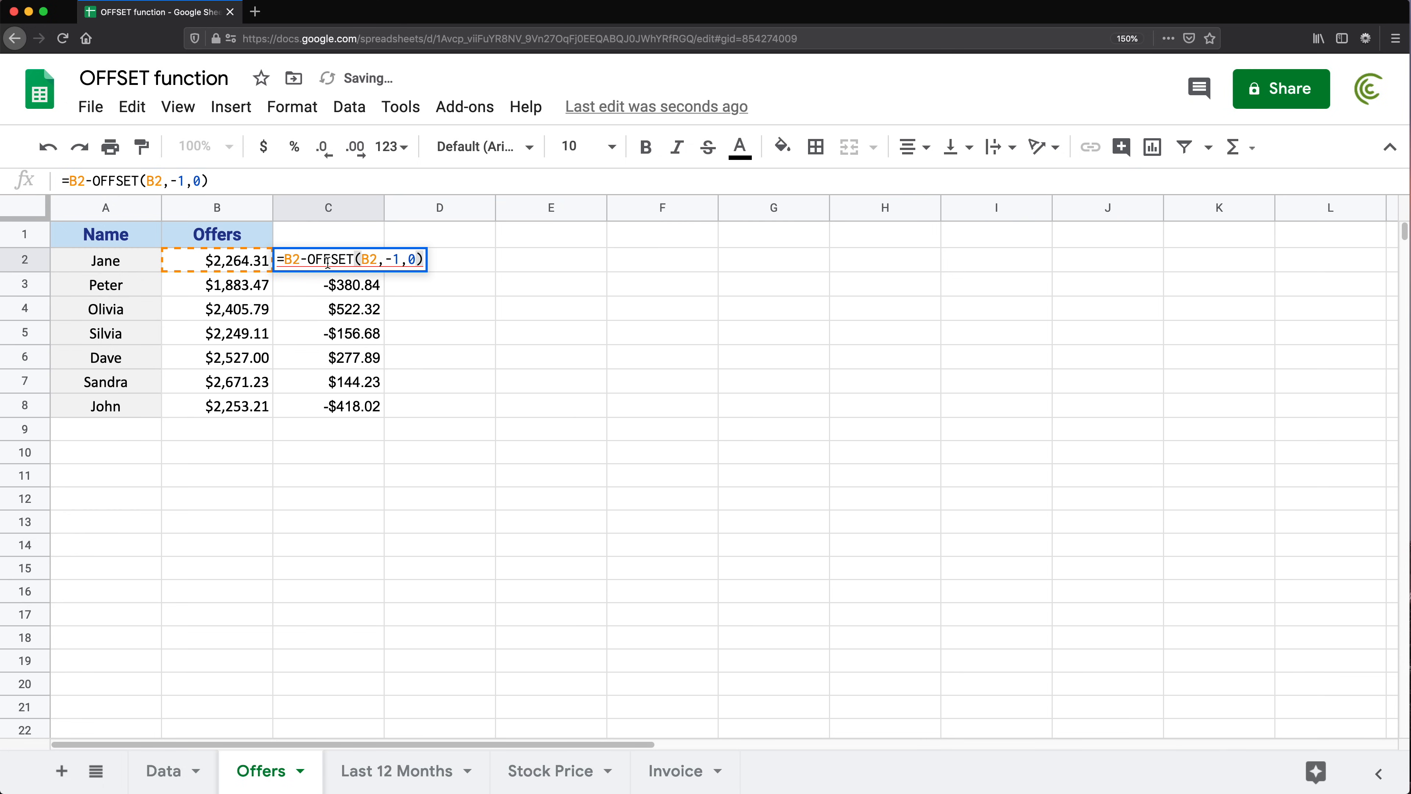
key("Escape")
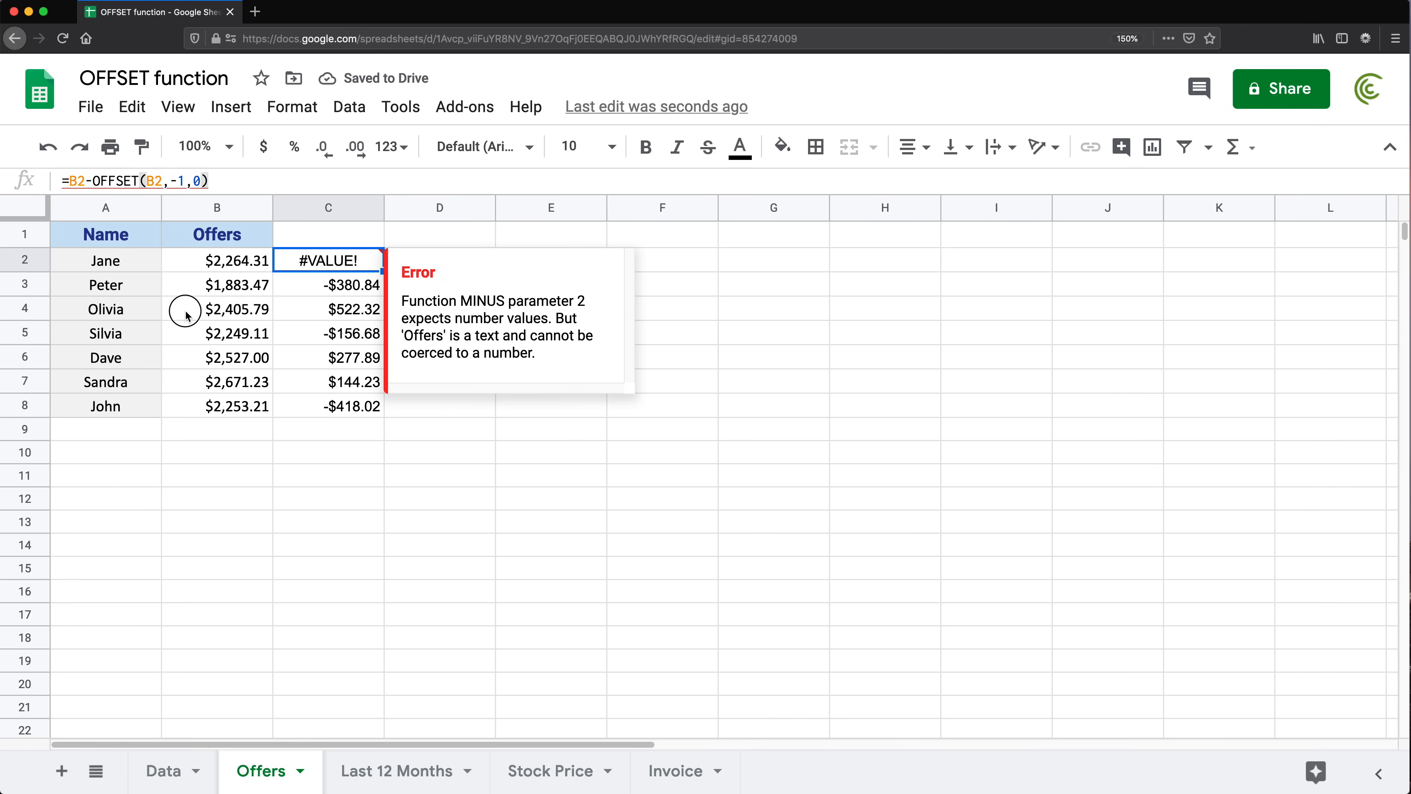
- Insert a blank row above row 4 of the offers table
left_click(183, 310)
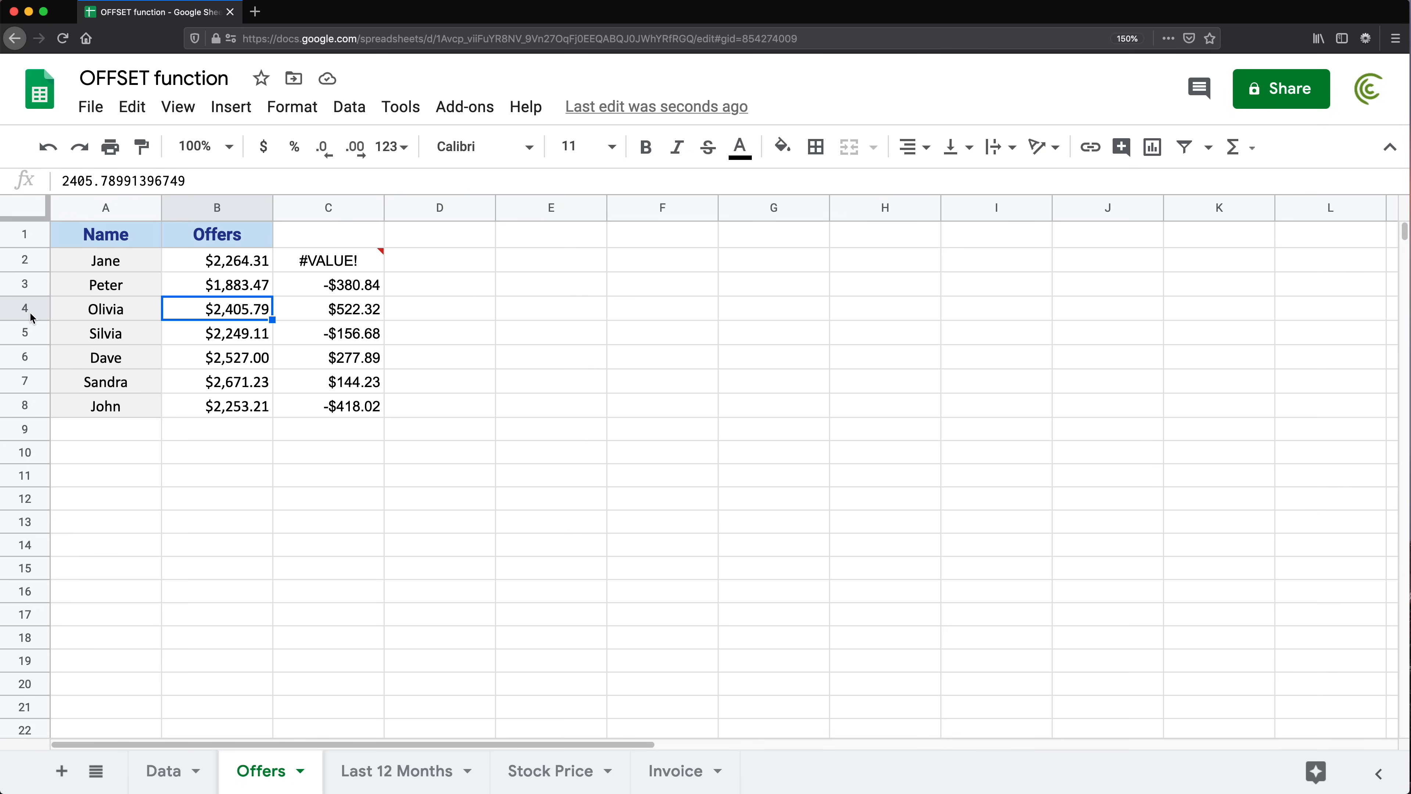
left_click(27, 309)
right_click(28, 309)
left_click(100, 299)
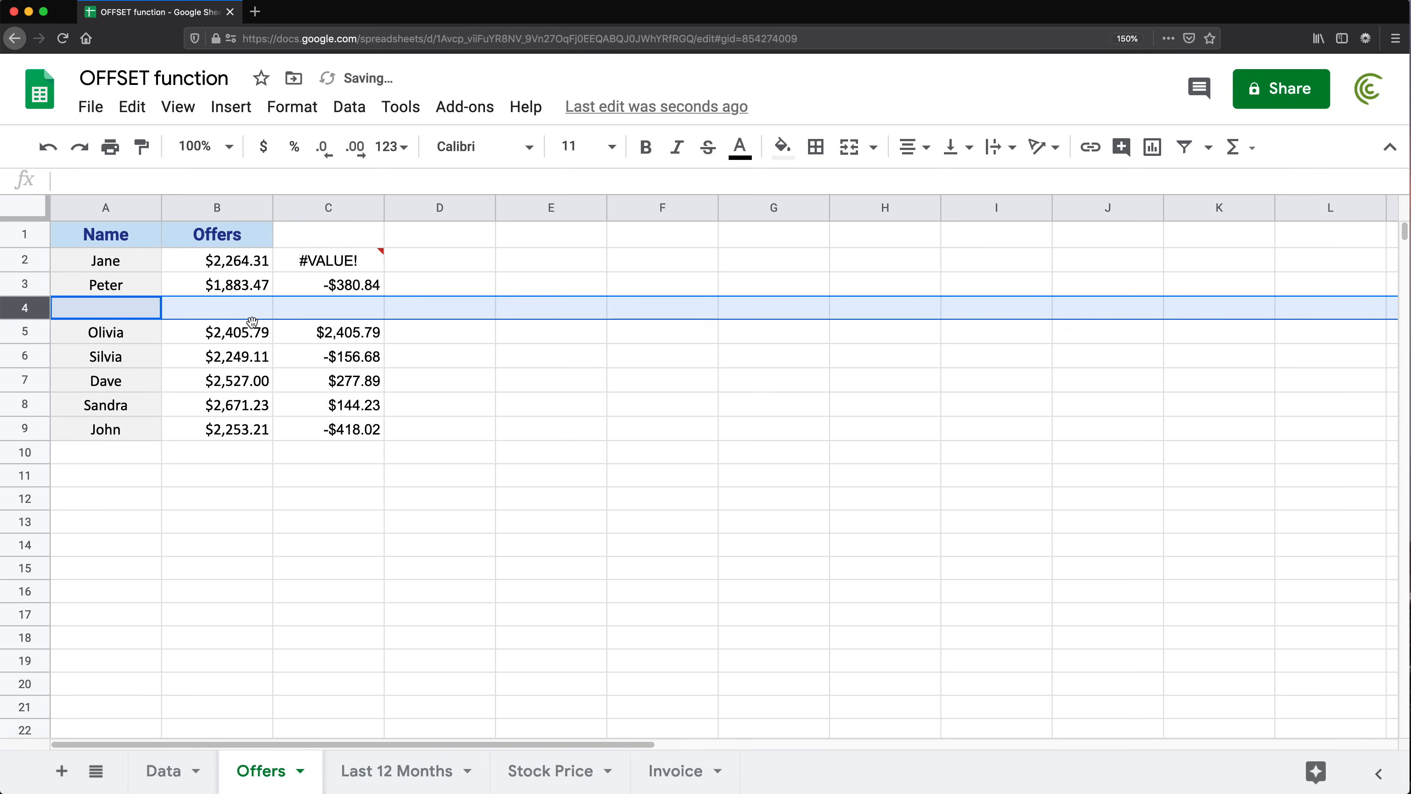
- Fill the new row 4 with a person's first name and an offer of 2000
left_click(150, 316)
type("Jake")
key("Tab")
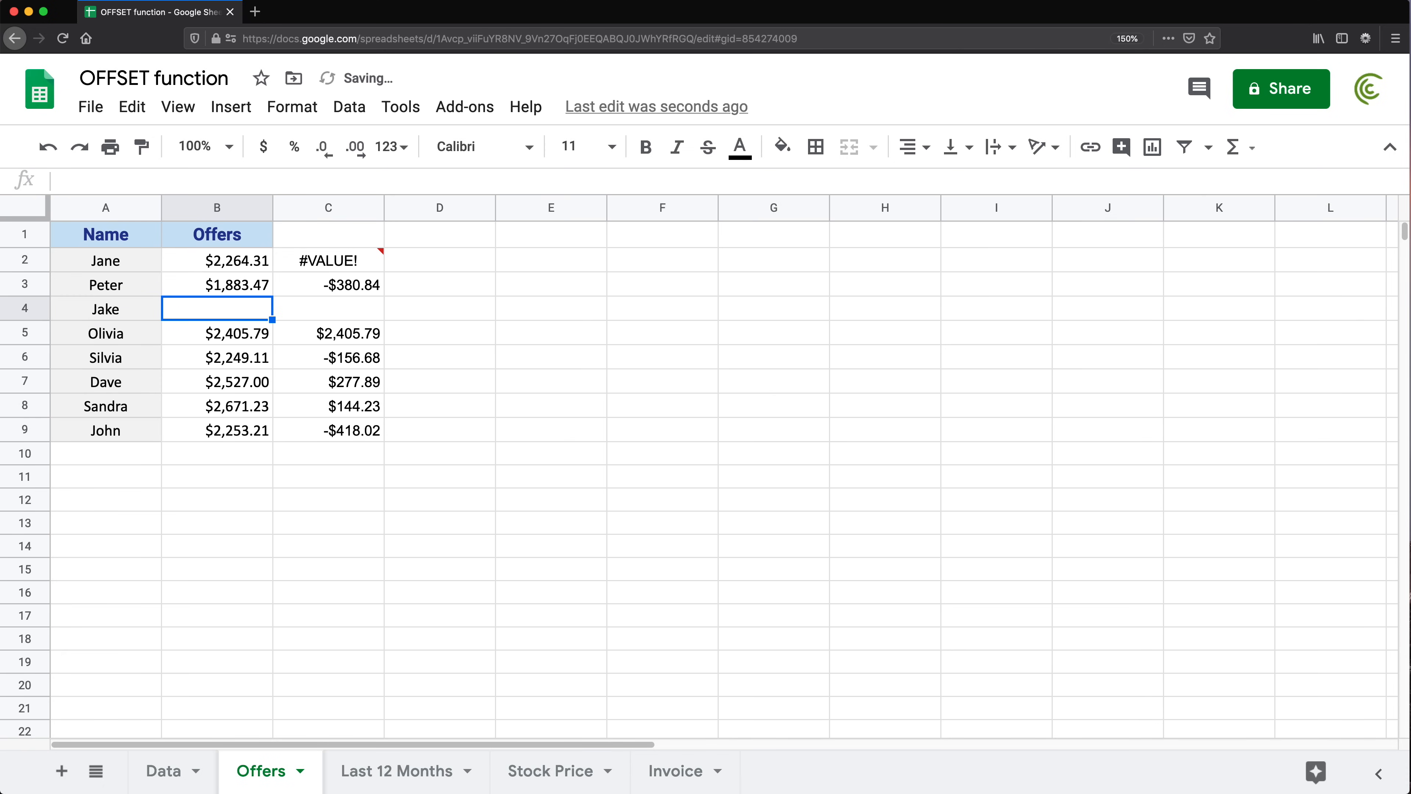
type("2000")
key("Return")
- Fill C3's OFFSET formula down into the empty cell C4
left_click(366, 284)
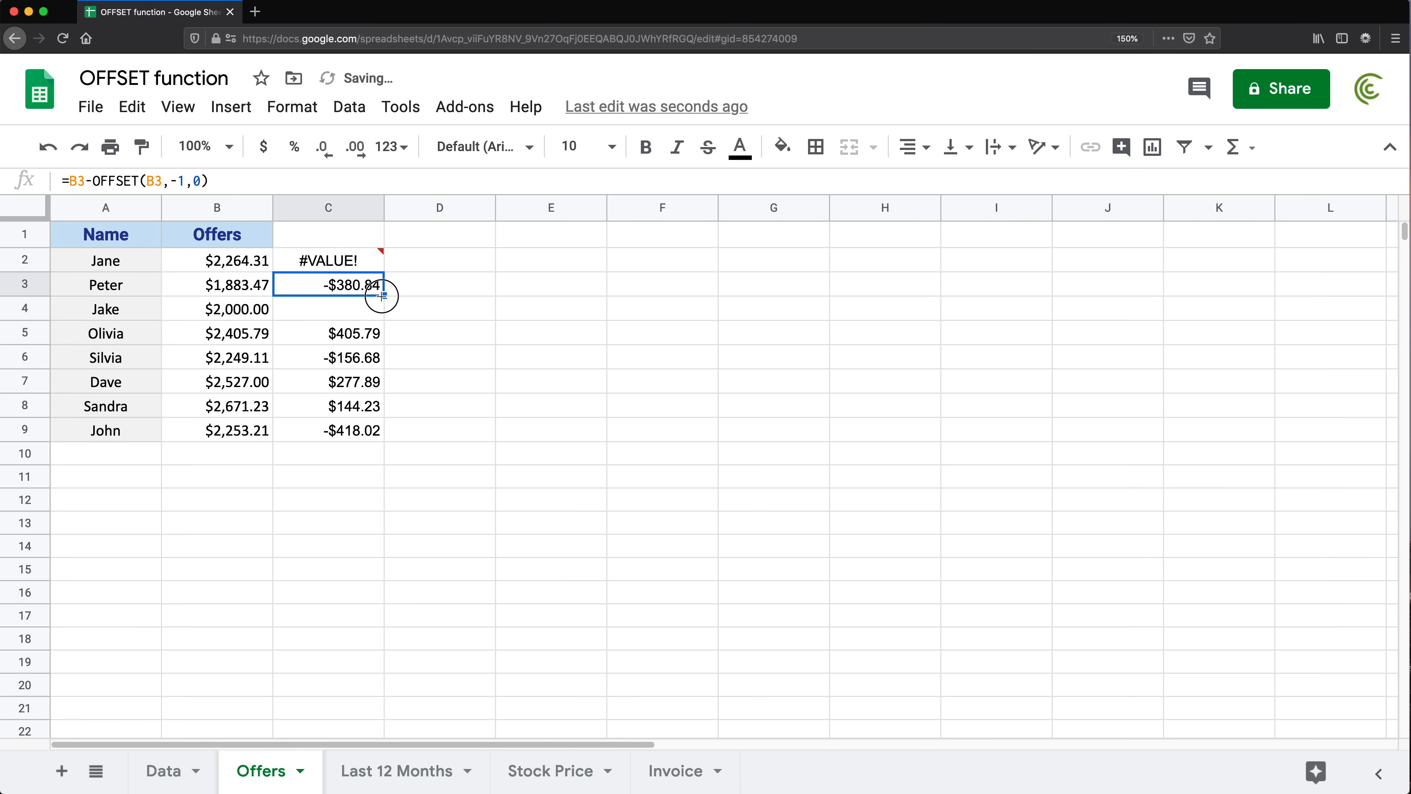
left_click_drag(378, 292, 381, 318)
key("super+d")
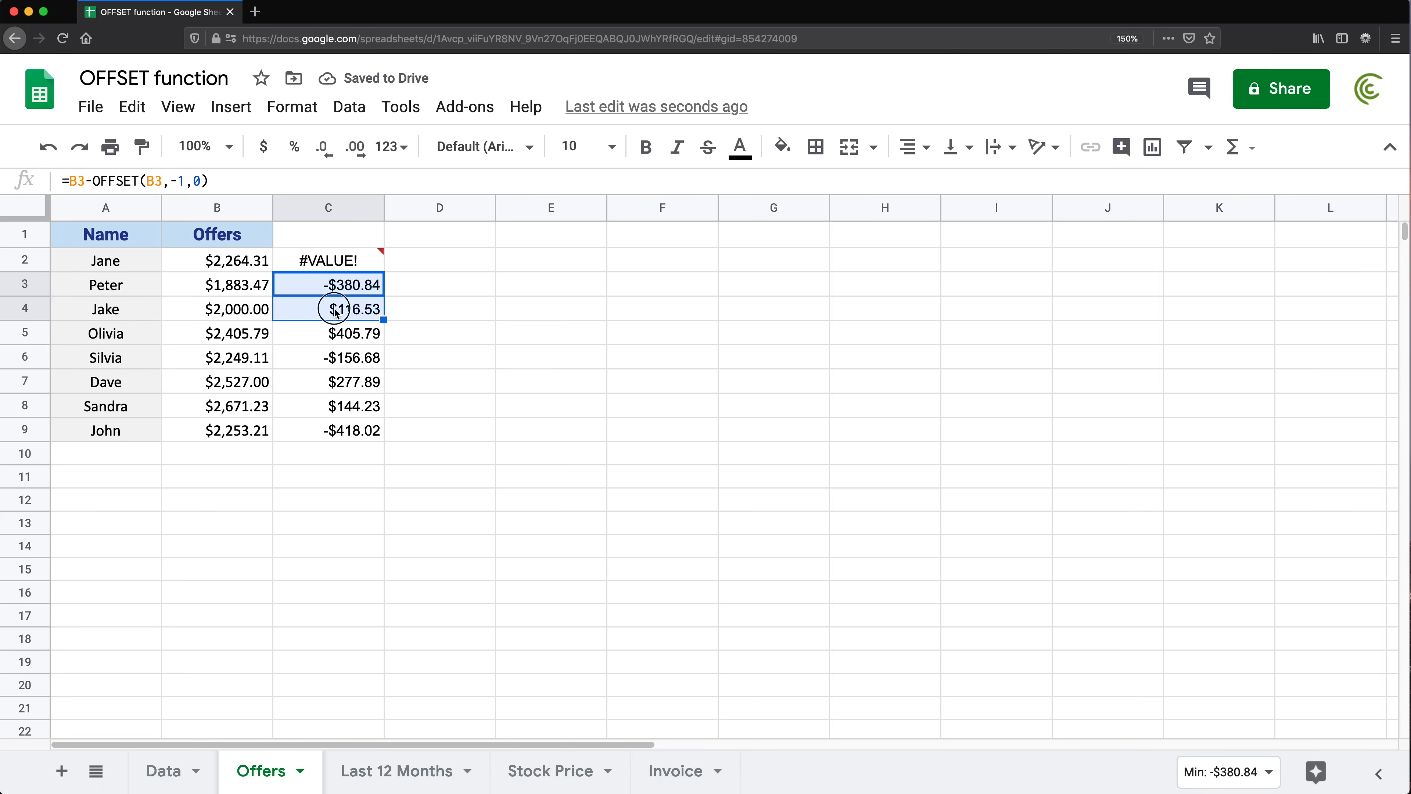
- Inspect the OFFSET formulas in C3 through C7 and compare C4 and C5 with the offers they subtract
double_click(334, 309)
key("Escape")
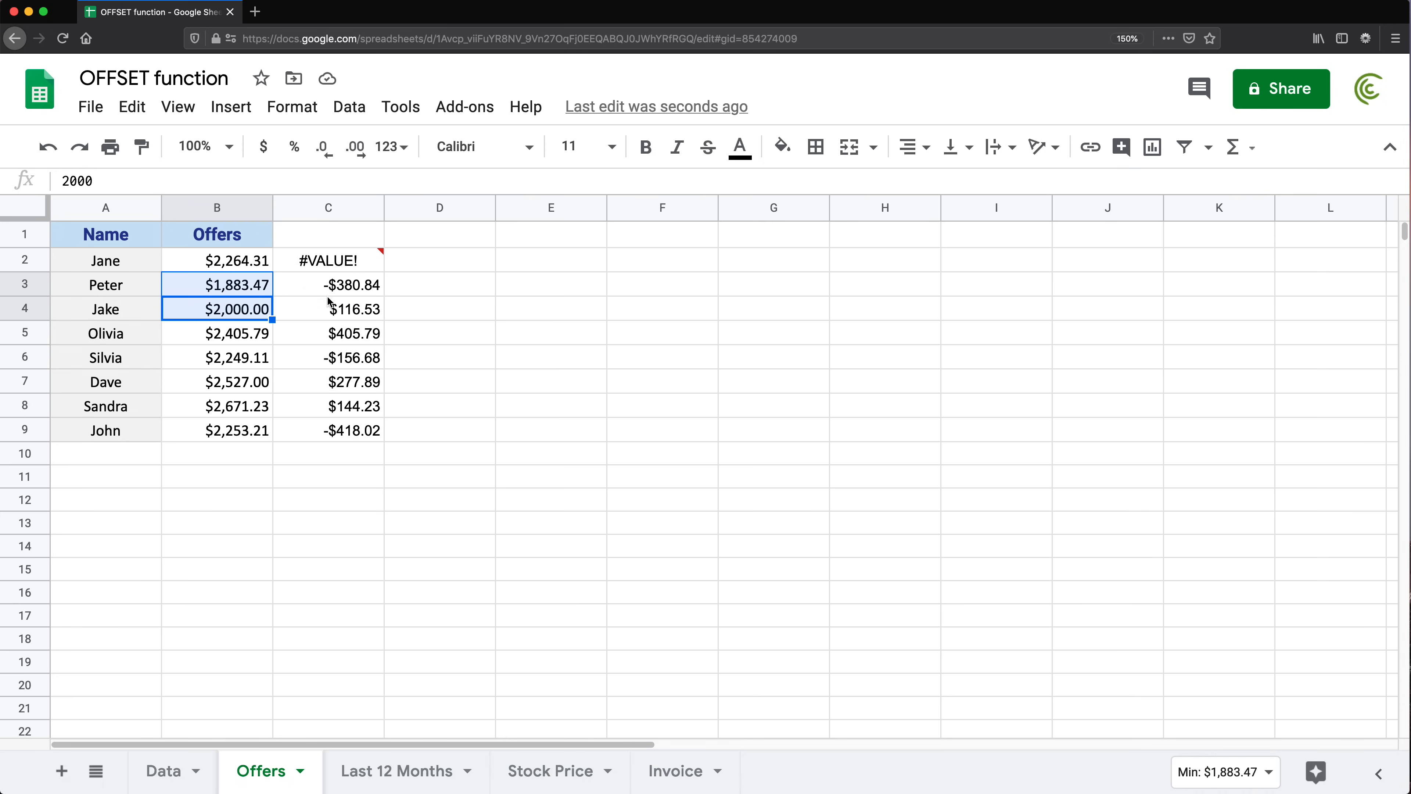
left_click(340, 314)
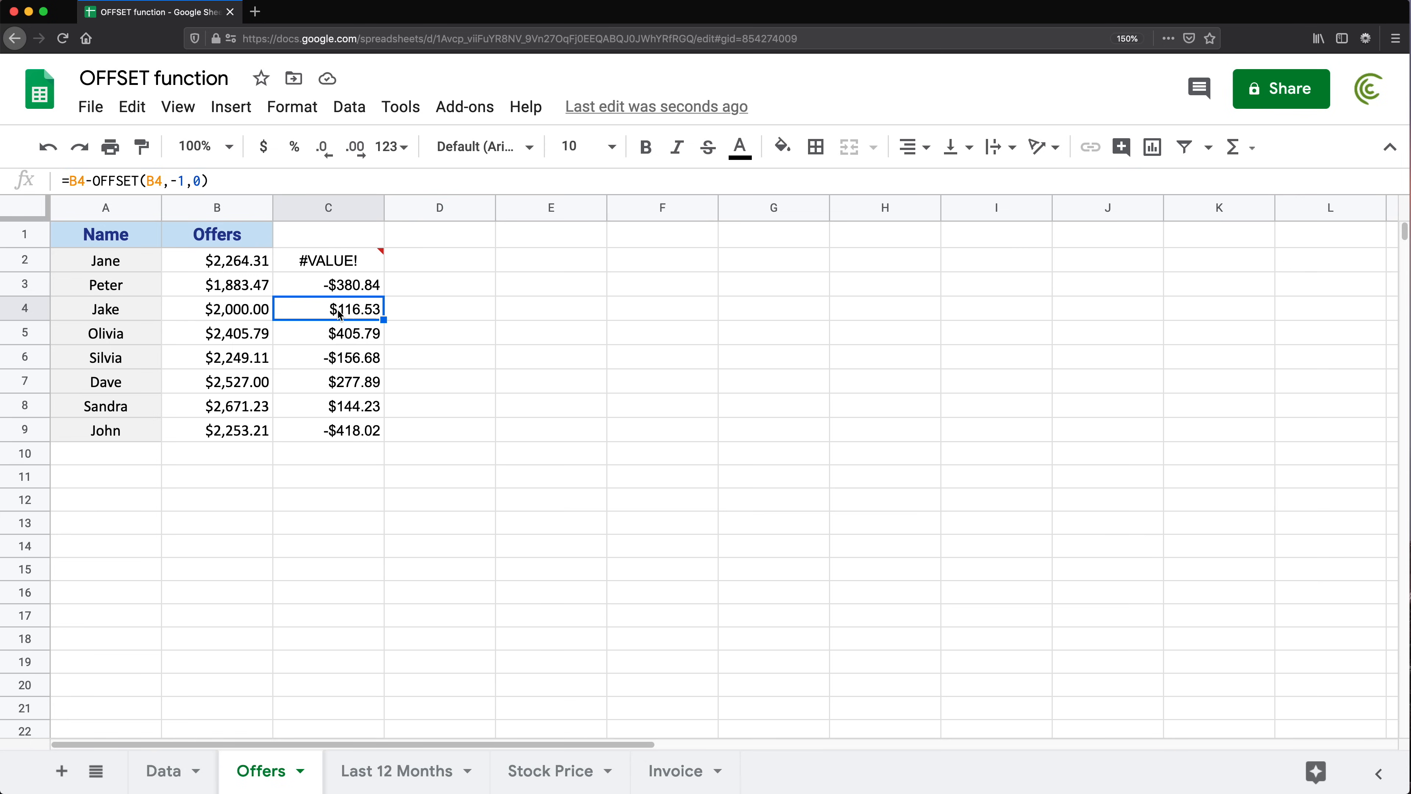
left_click(333, 340)
left_click_drag(244, 314, 257, 333)
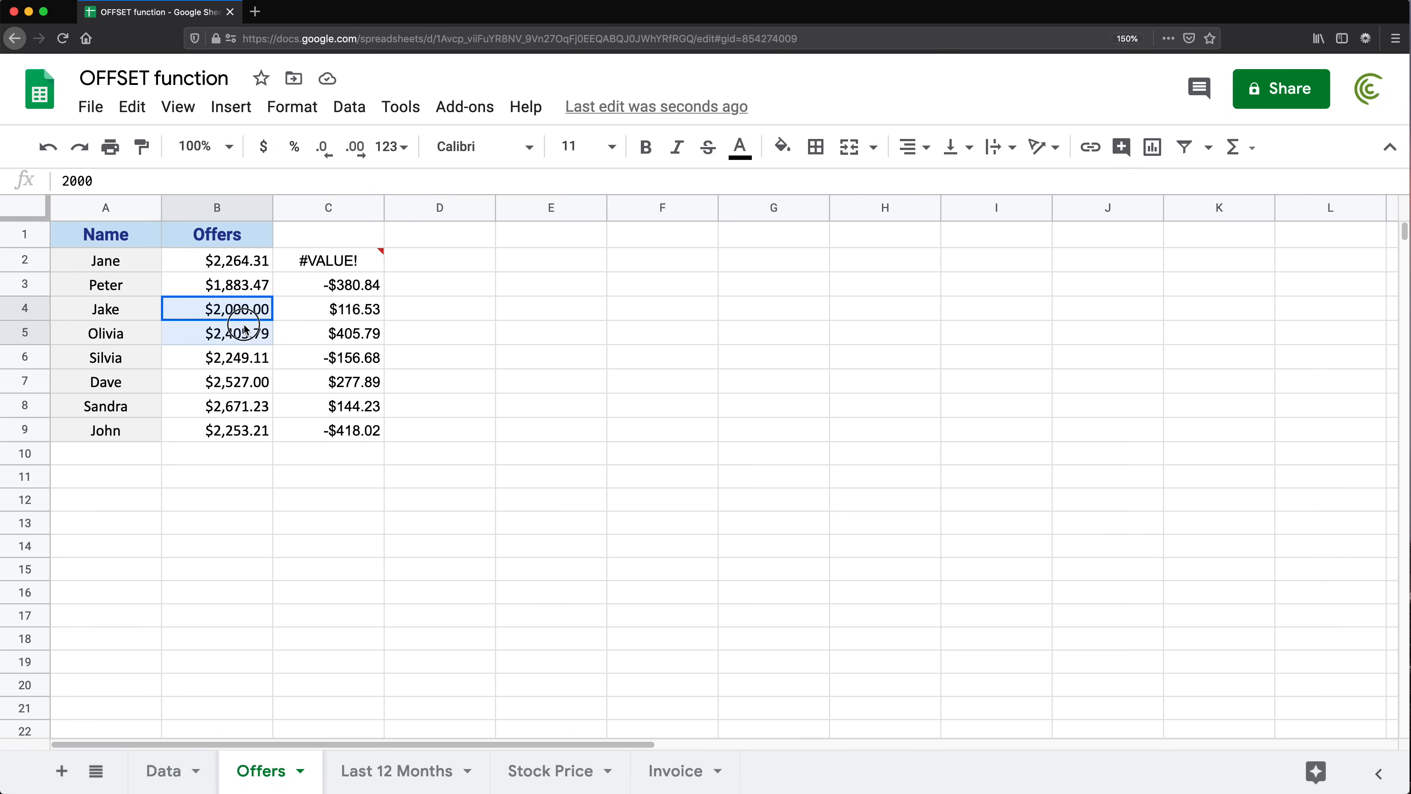
left_click(357, 339)
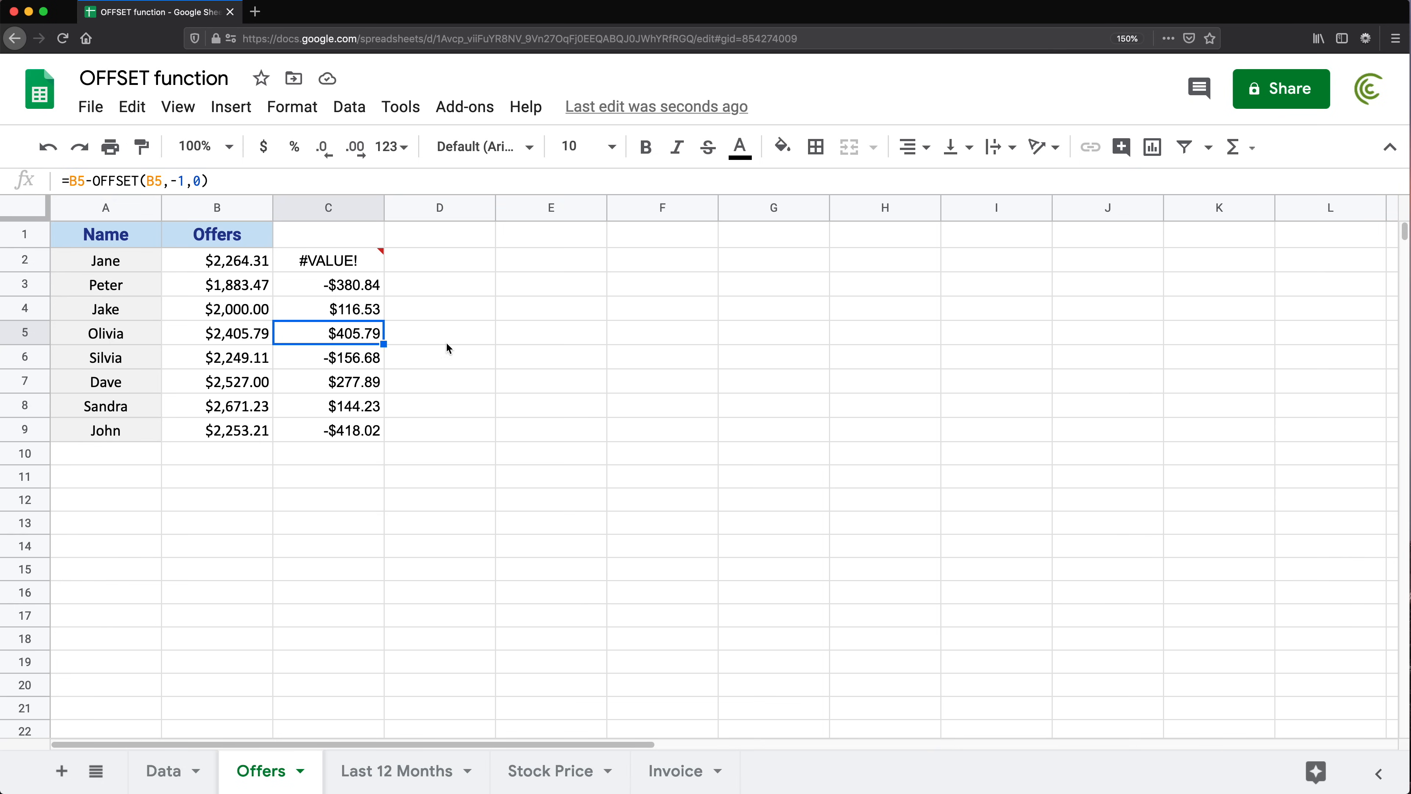
double_click(352, 332)
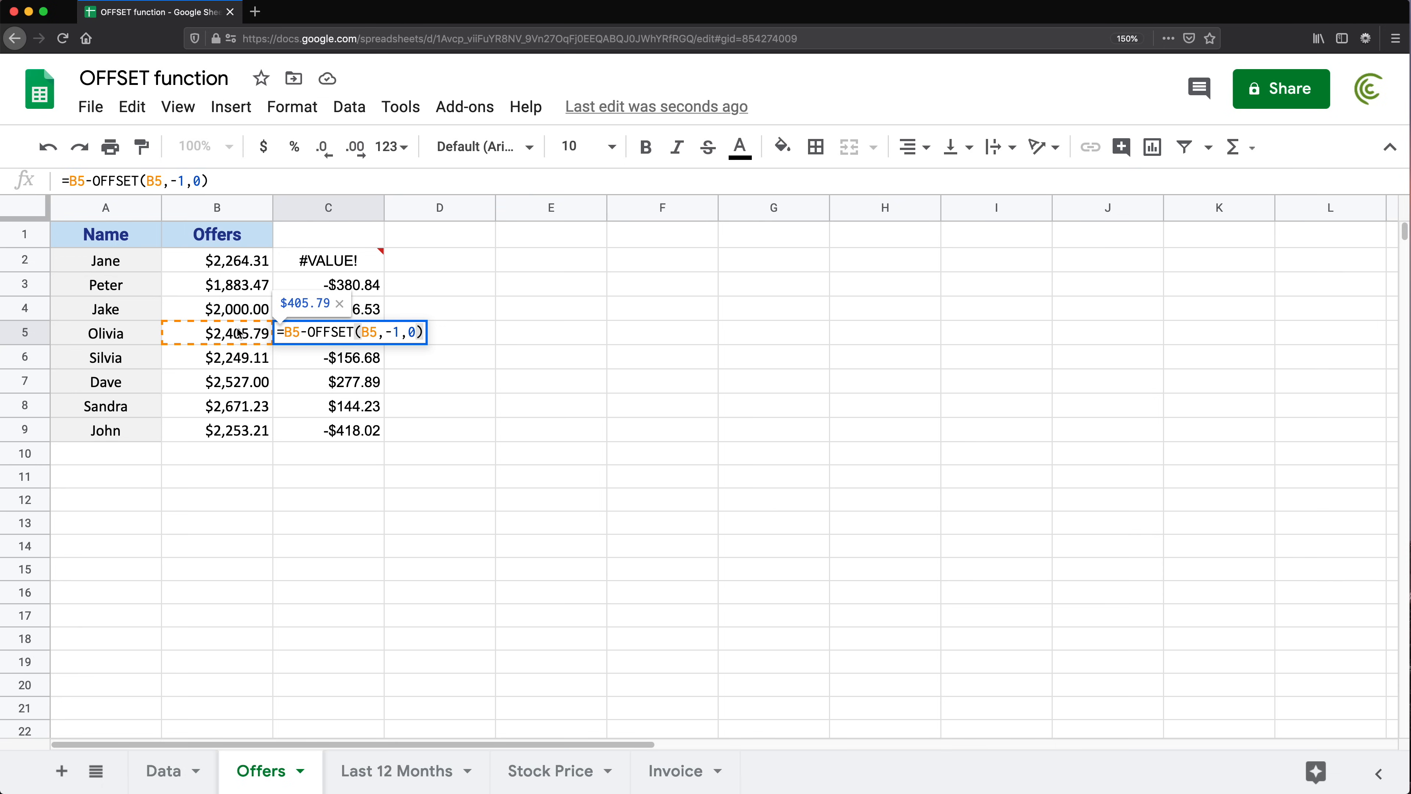
left_click(356, 313)
key("Return")
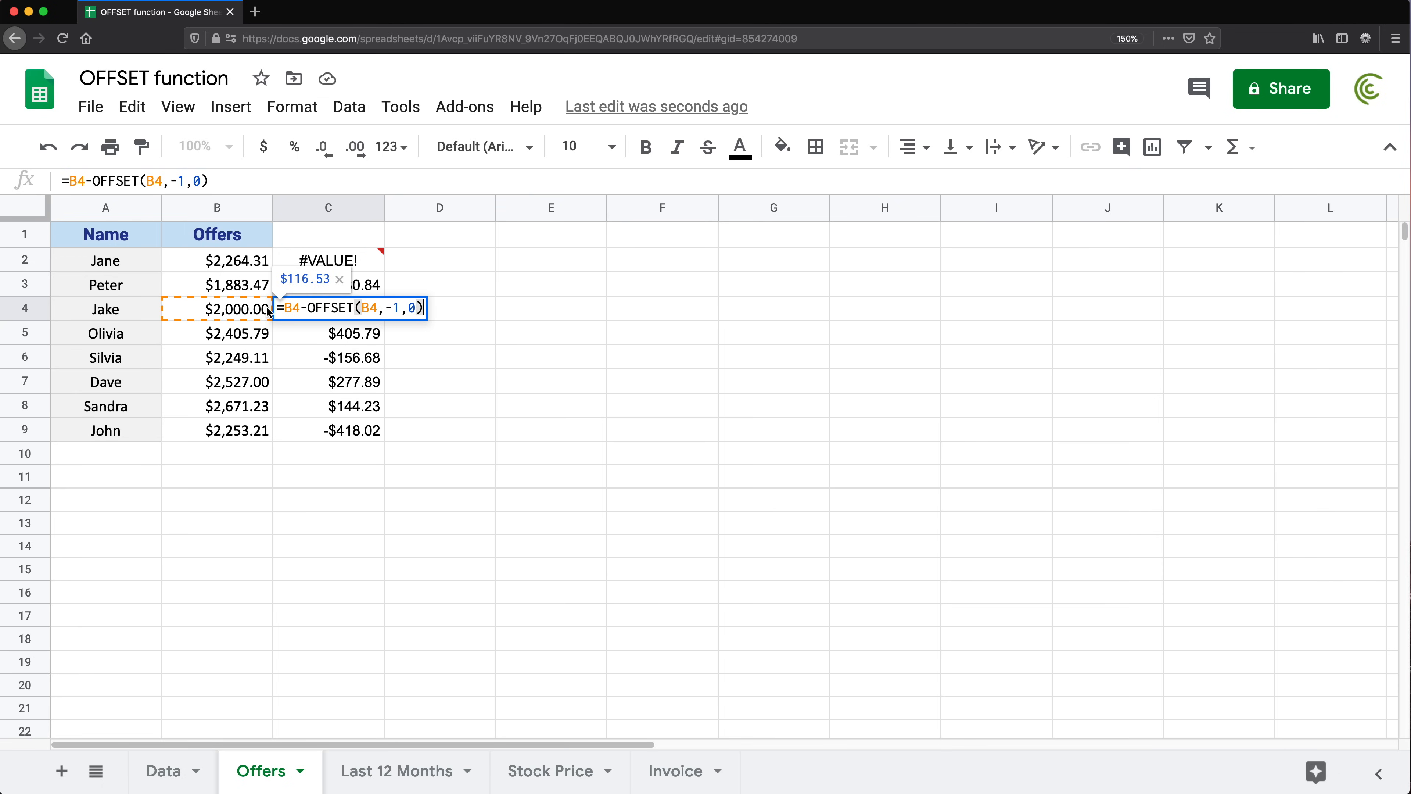
key("Escape")
double_click(346, 287)
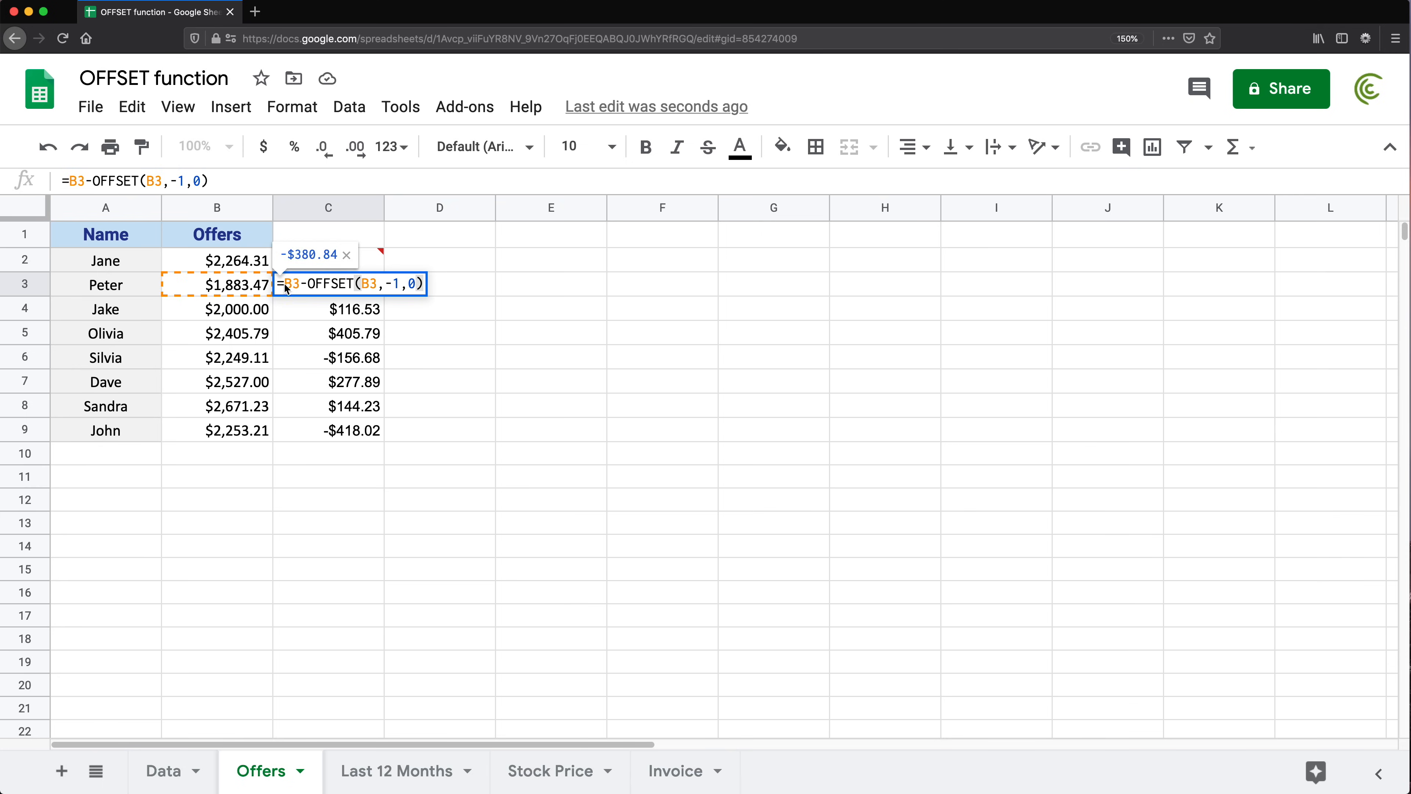
double_click(342, 357)
double_click(352, 378)
key("Escape")
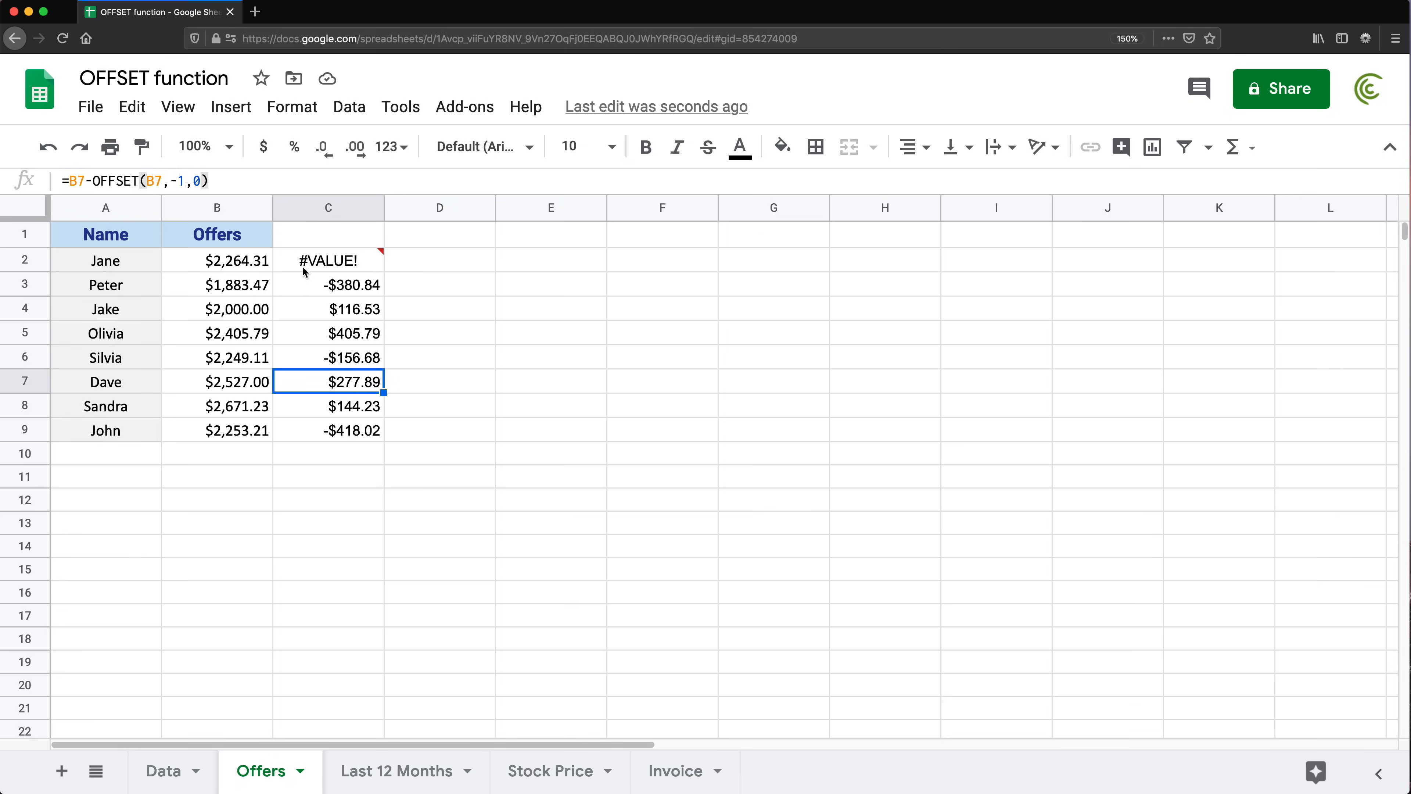
- Wrap C2's formula in IFERROR with 0 as the fallback, making it =iferror(B2-OFFSET(B2,-1,0),0)
left_click(327, 268)
double_click(325, 261)
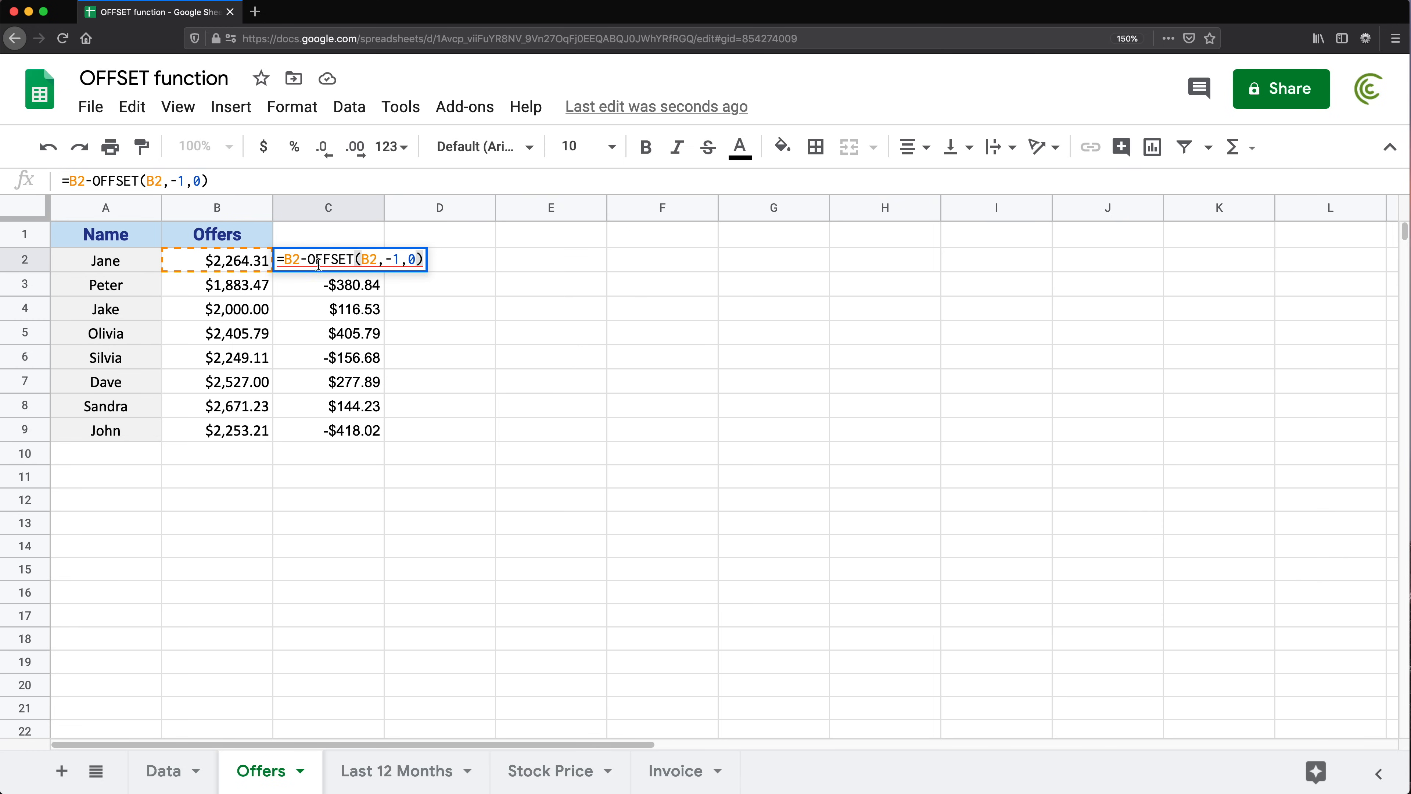
left_click(305, 259)
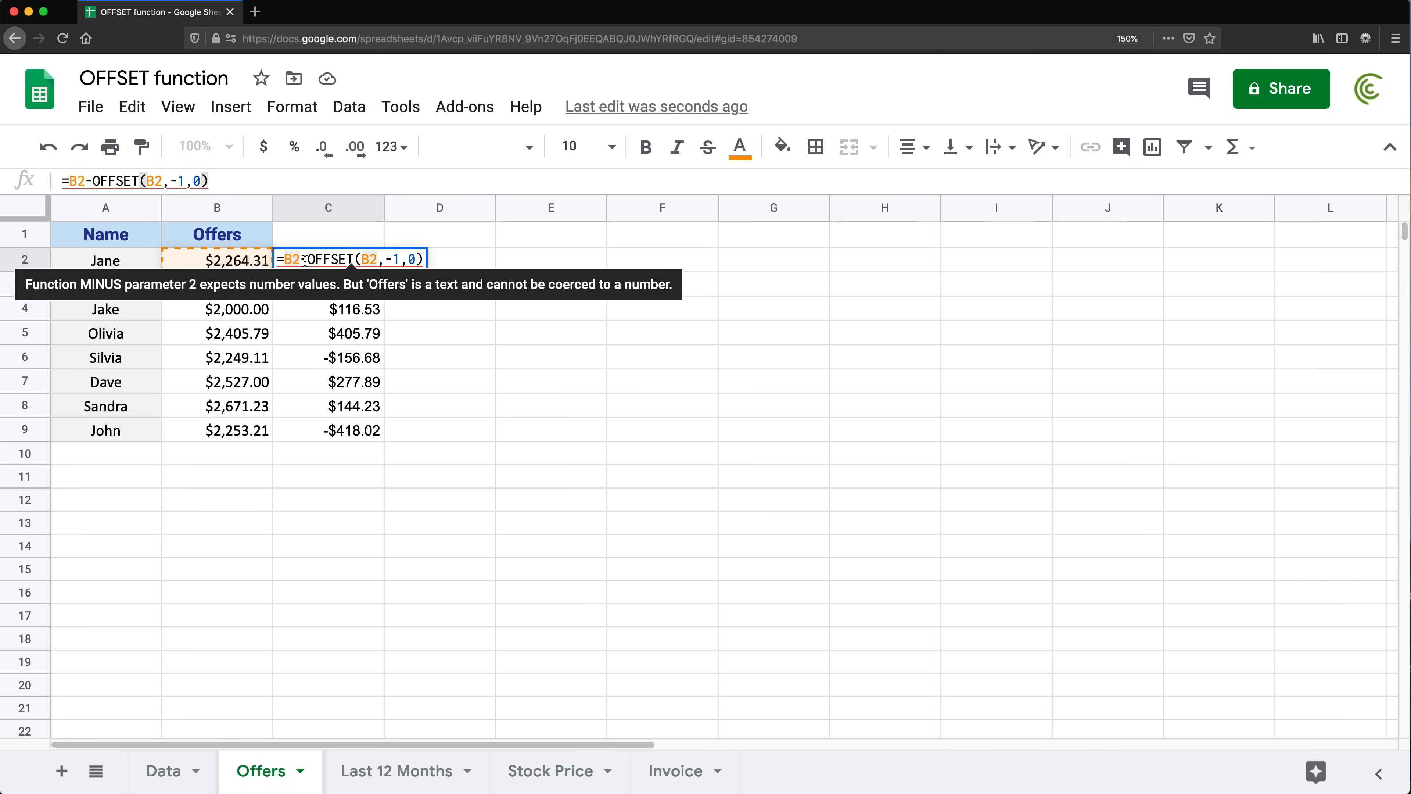
key("Left")
key("Left")
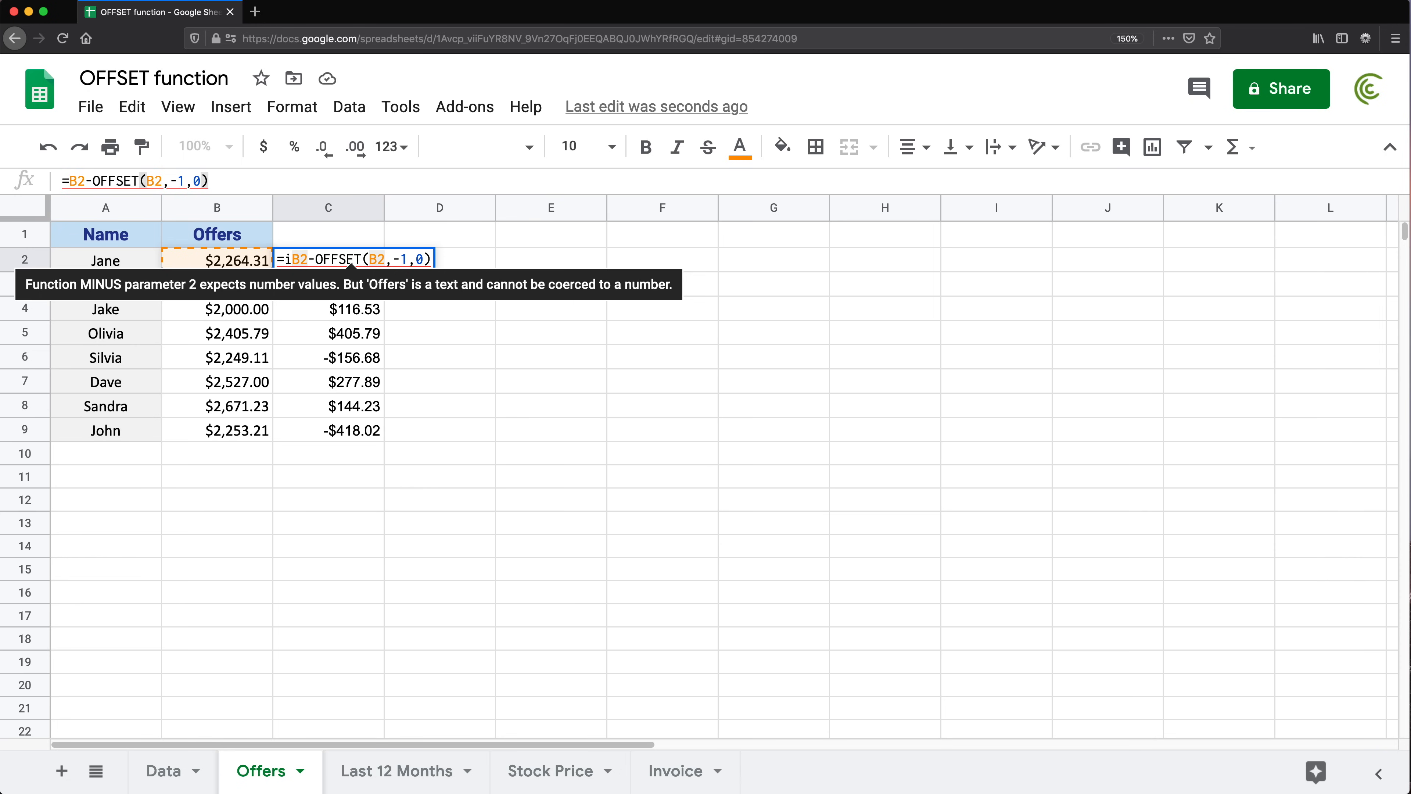
type("iferror(")
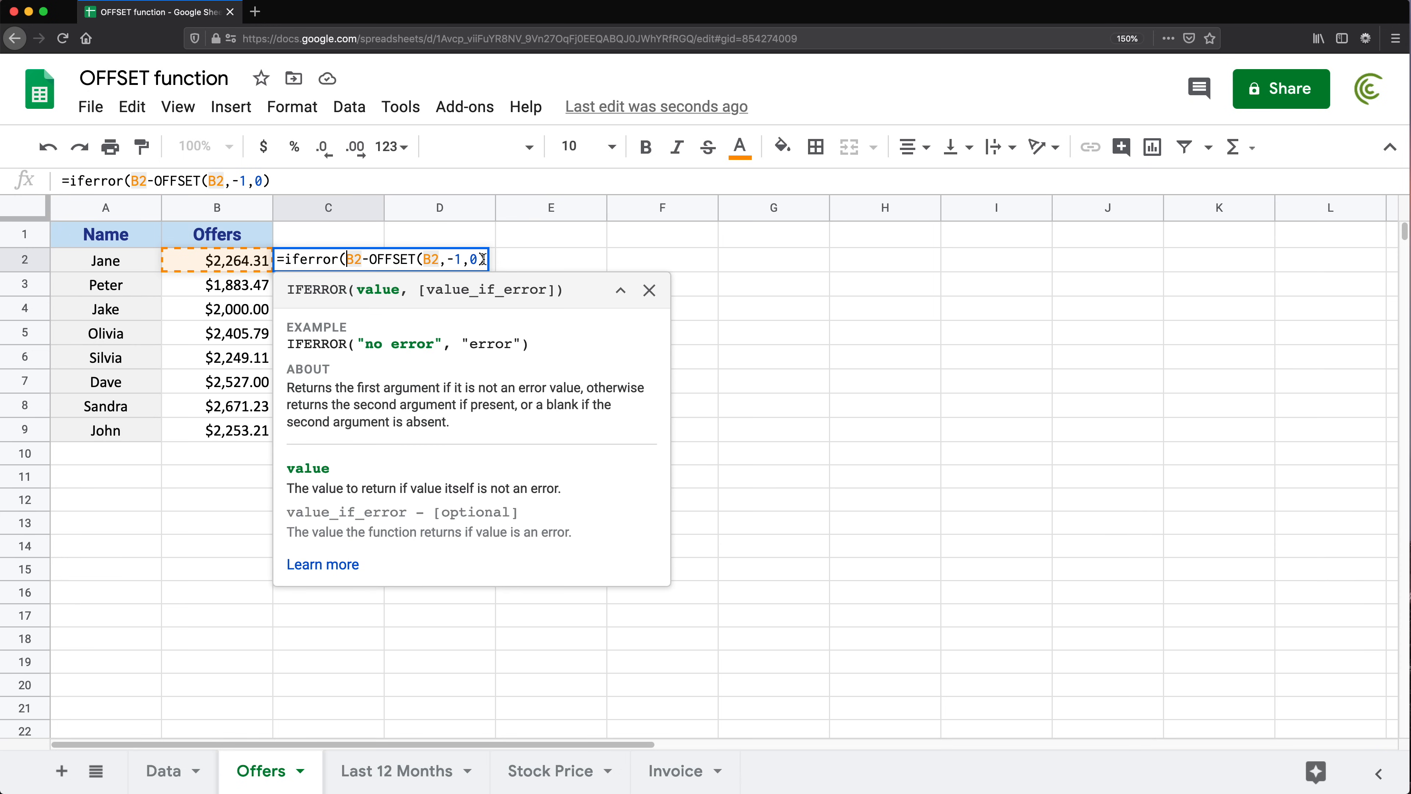
left_click(484, 259)
type(",0)")
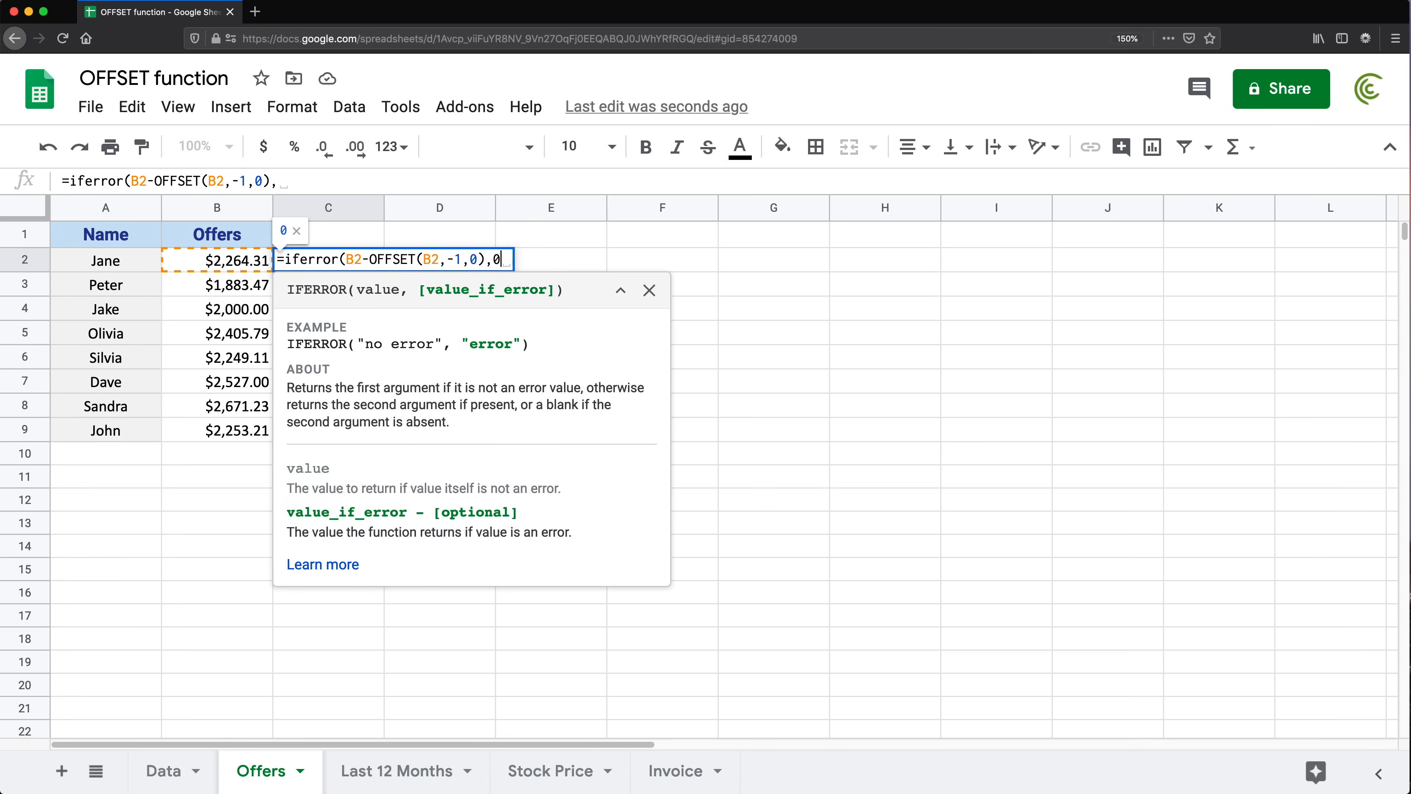
key("Return")
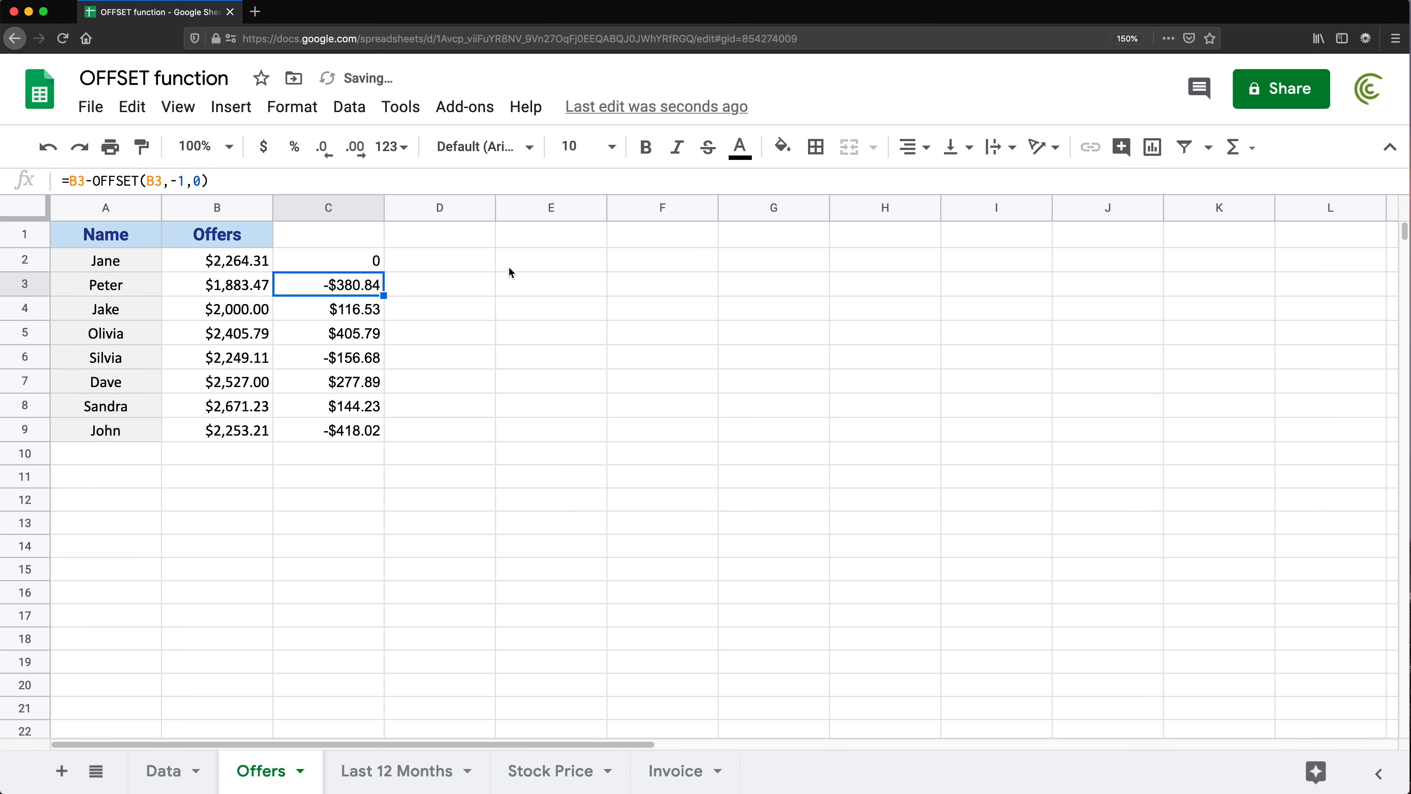
- Fill C2's IFERROR formula down to C9 and format column C as currency
left_click(347, 267)
left_click_drag(384, 271, 384, 432)
left_click(346, 209)
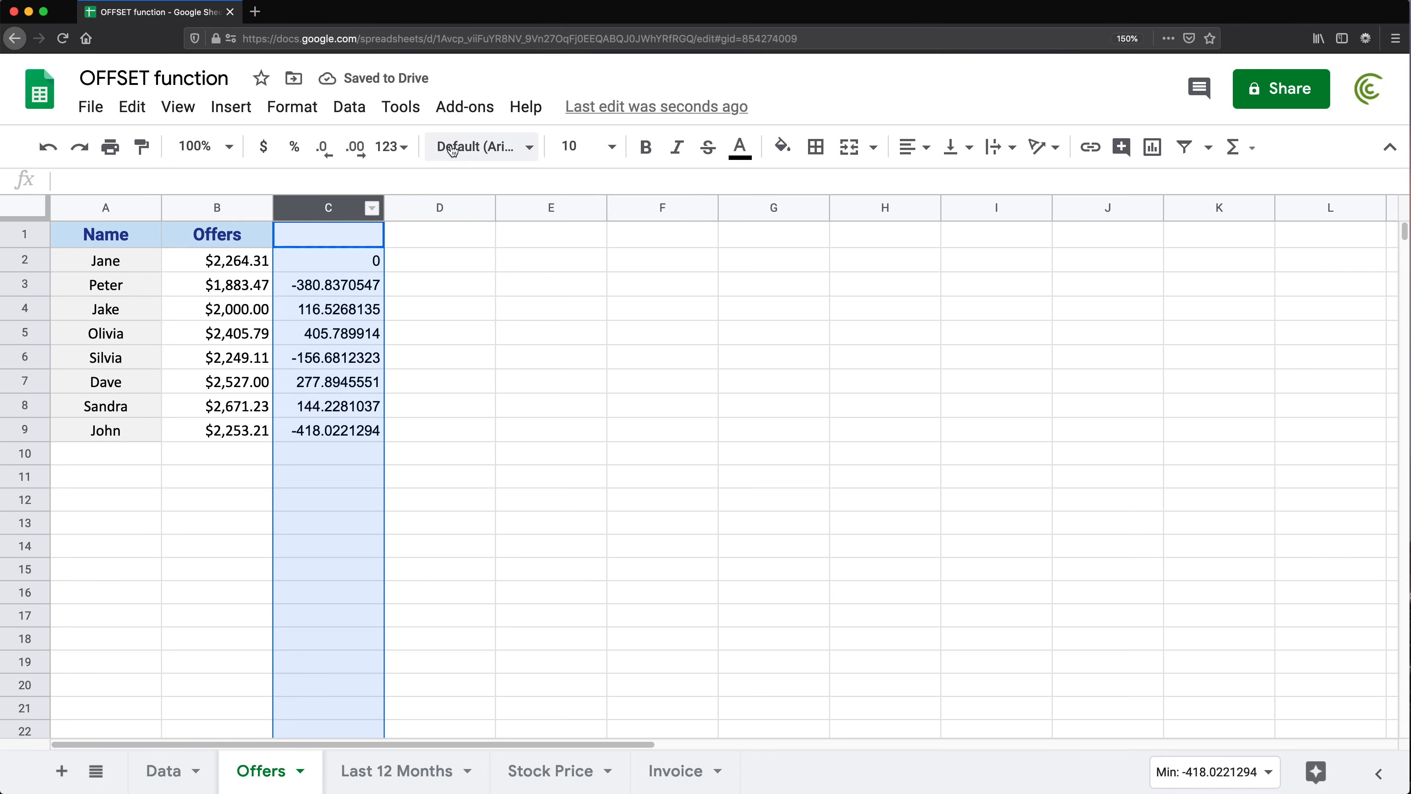
left_click(262, 149)
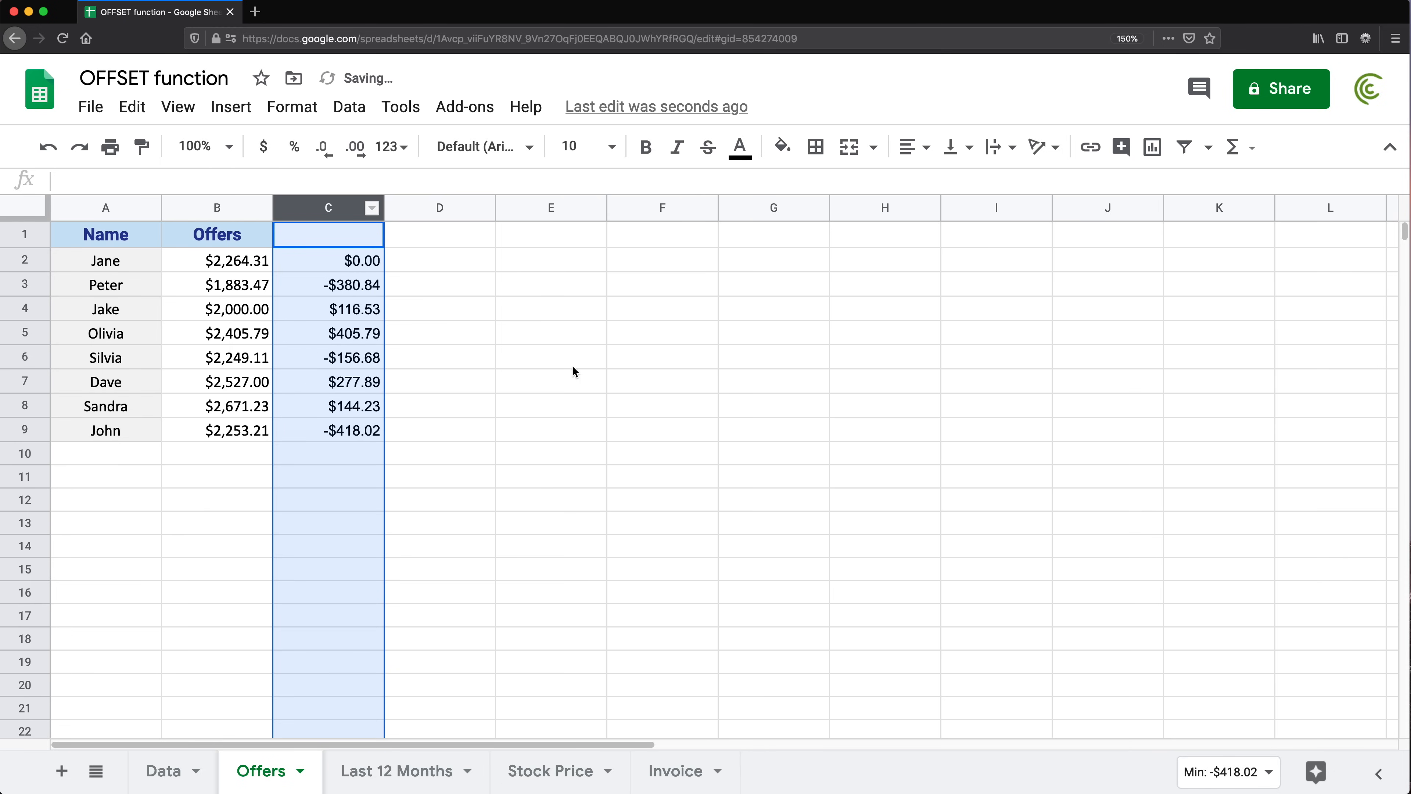
left_click(439, 334)
- Check the IFERROR formulas in C2 and C3
left_click(351, 262)
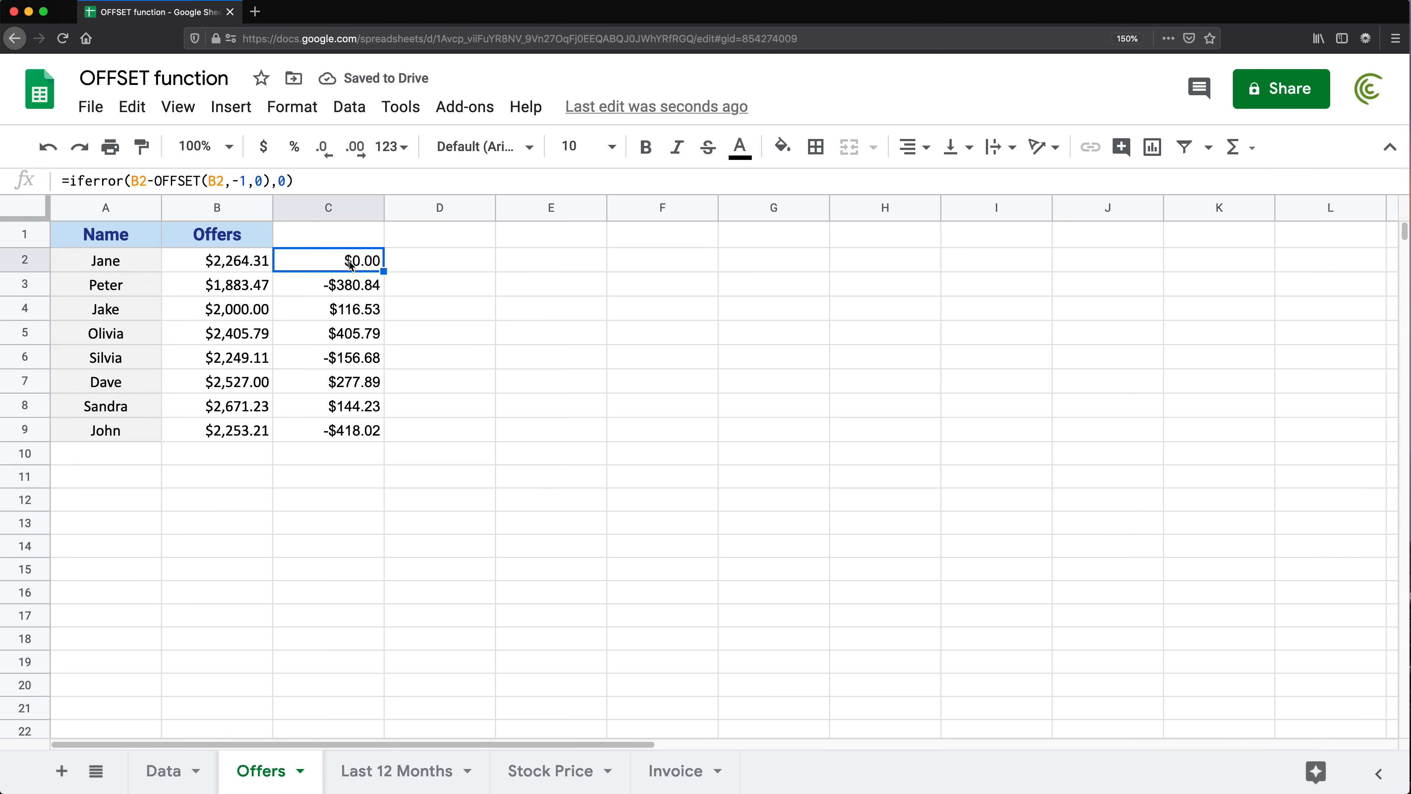
double_click(362, 284)
key("Escape")
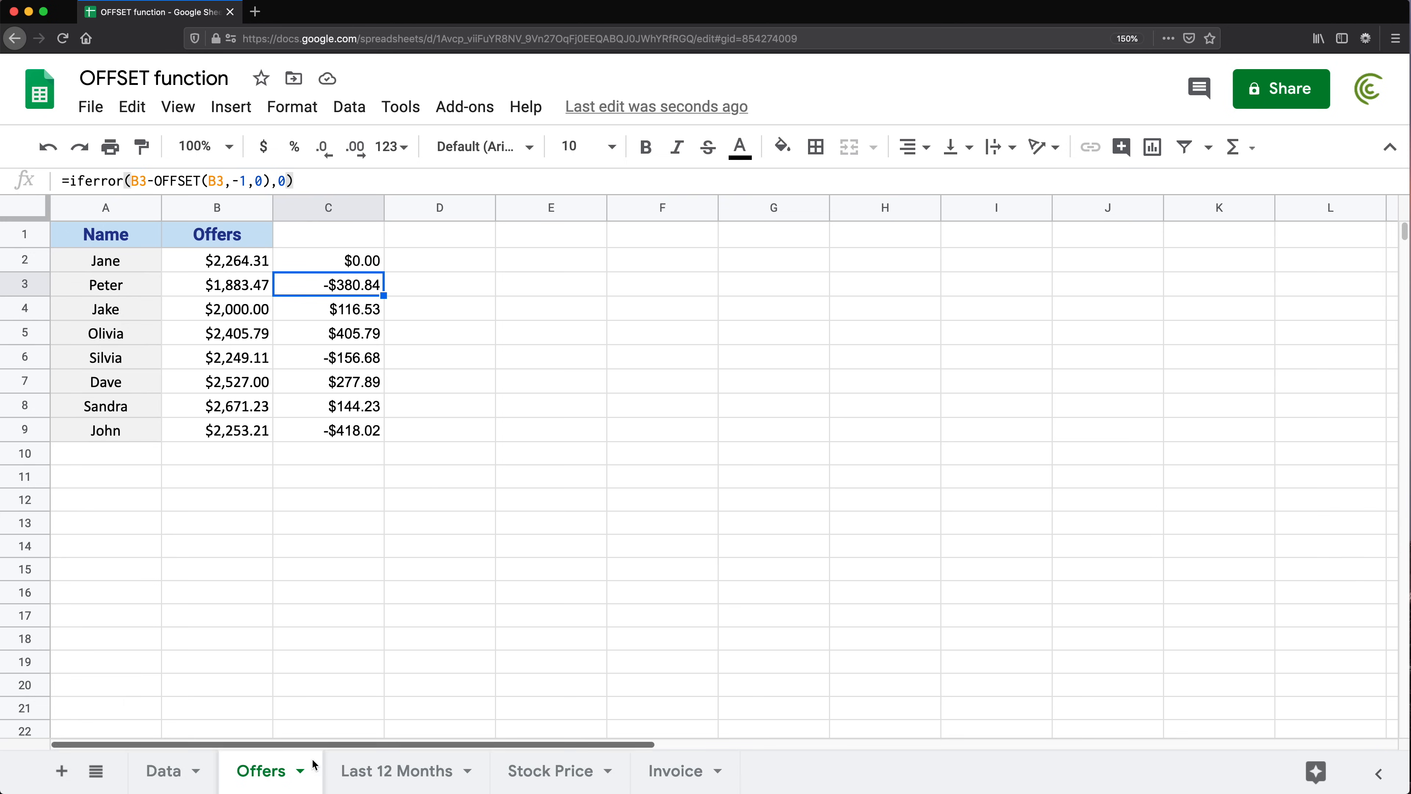
- Open the Last 12 Months sheet and look through its monthly sales down to the last row
left_click(378, 777)
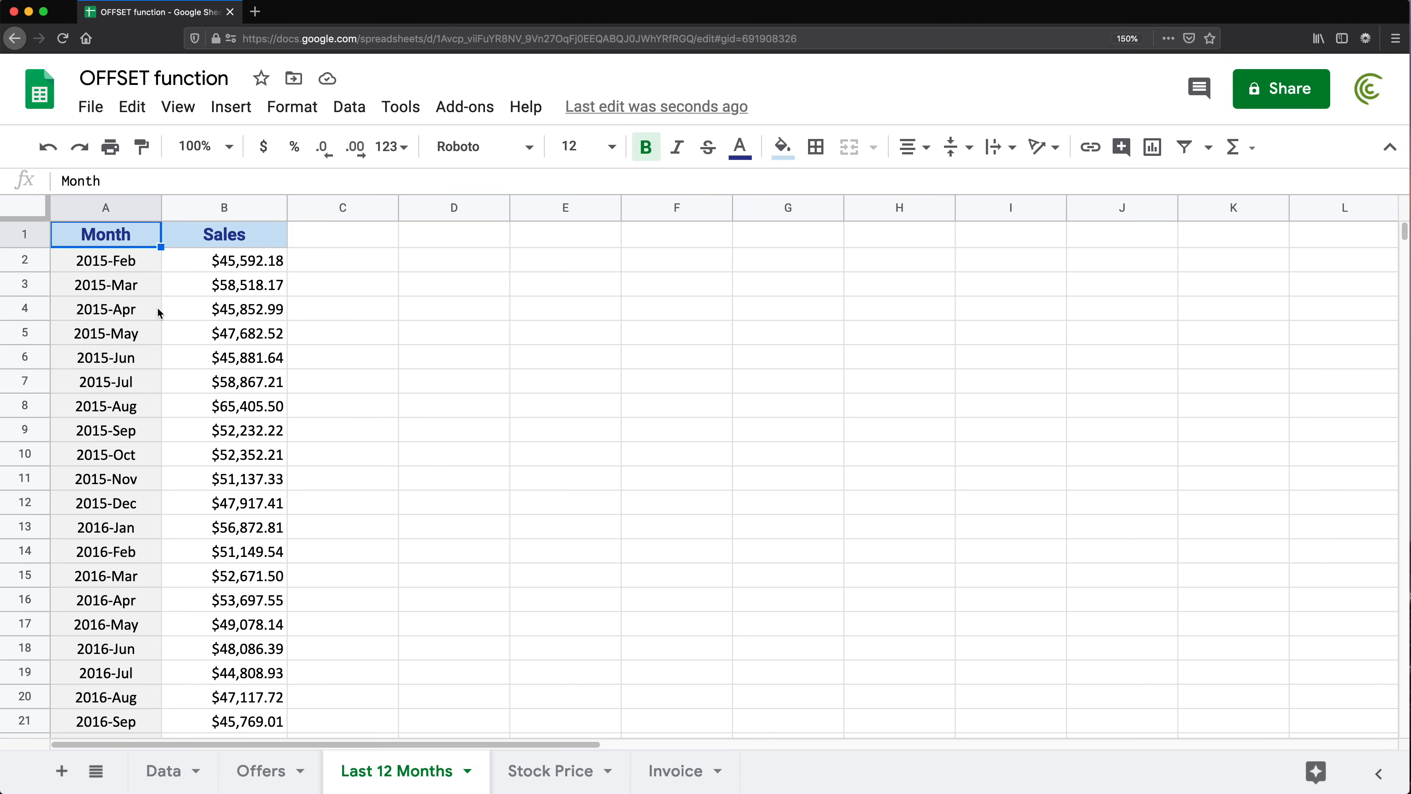
scroll(155, 314, "down", 3)
scroll(154, 318, "up", 3)
left_click(235, 260)
key("Down")
key("Down")
key("Down")
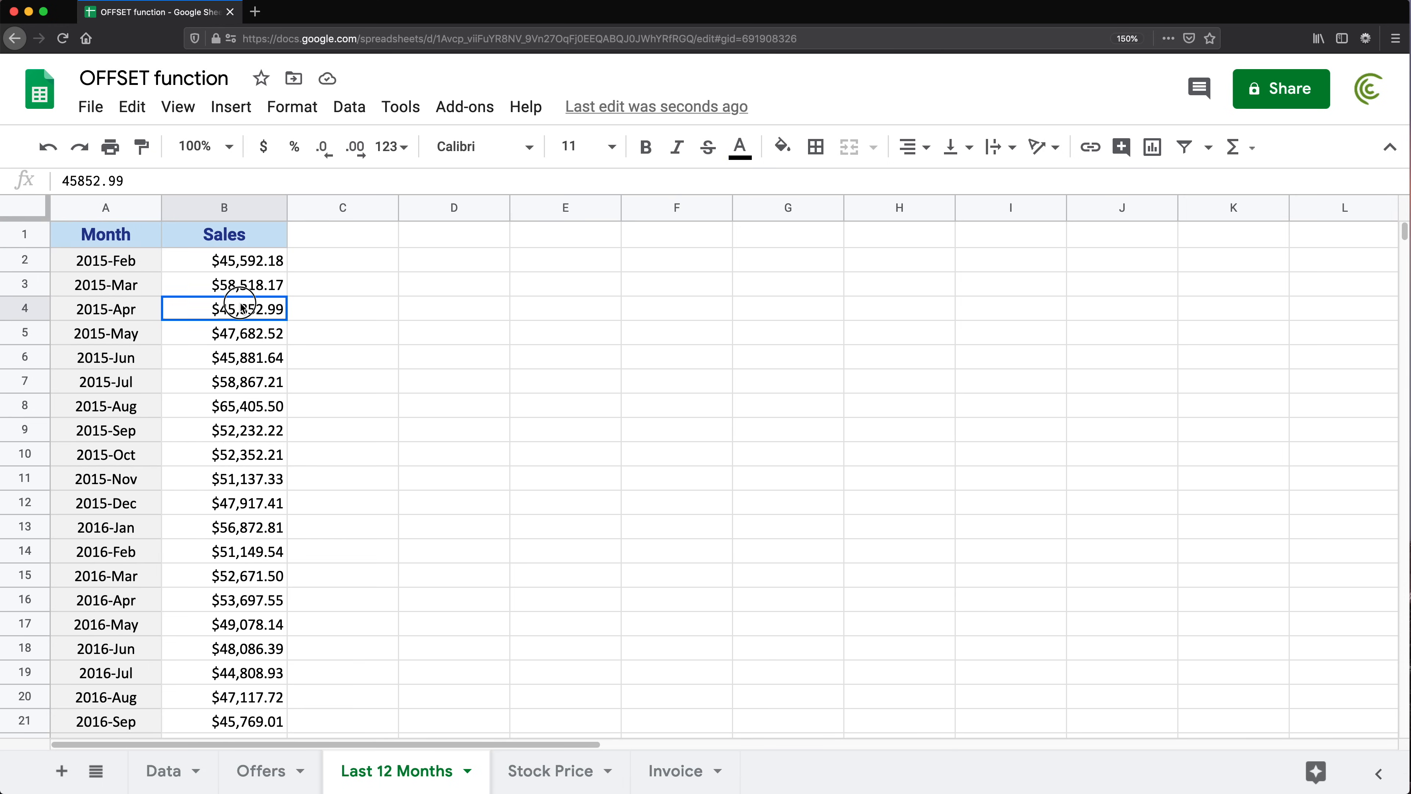
scroll(227, 464, "down", 5)
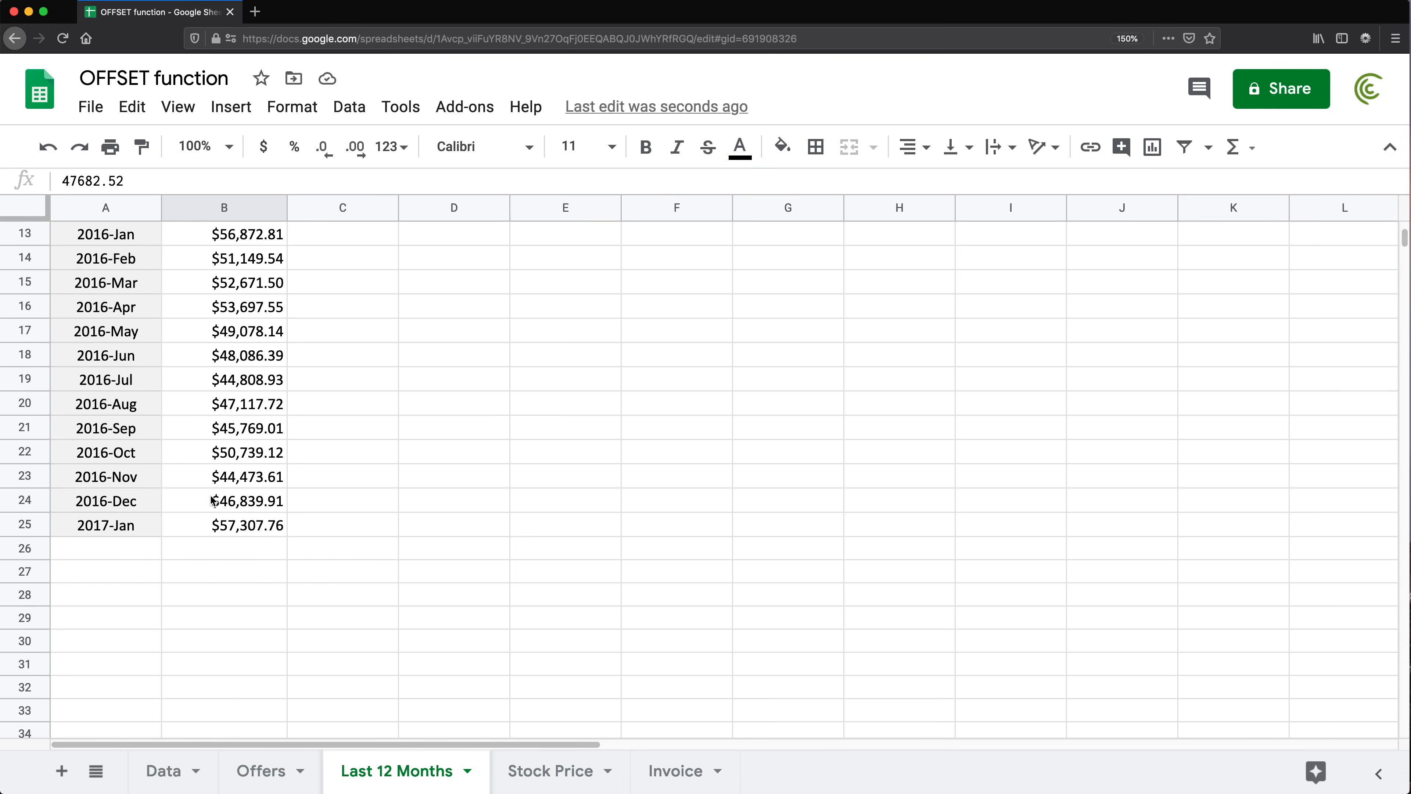
left_click_drag(131, 439, 199, 529)
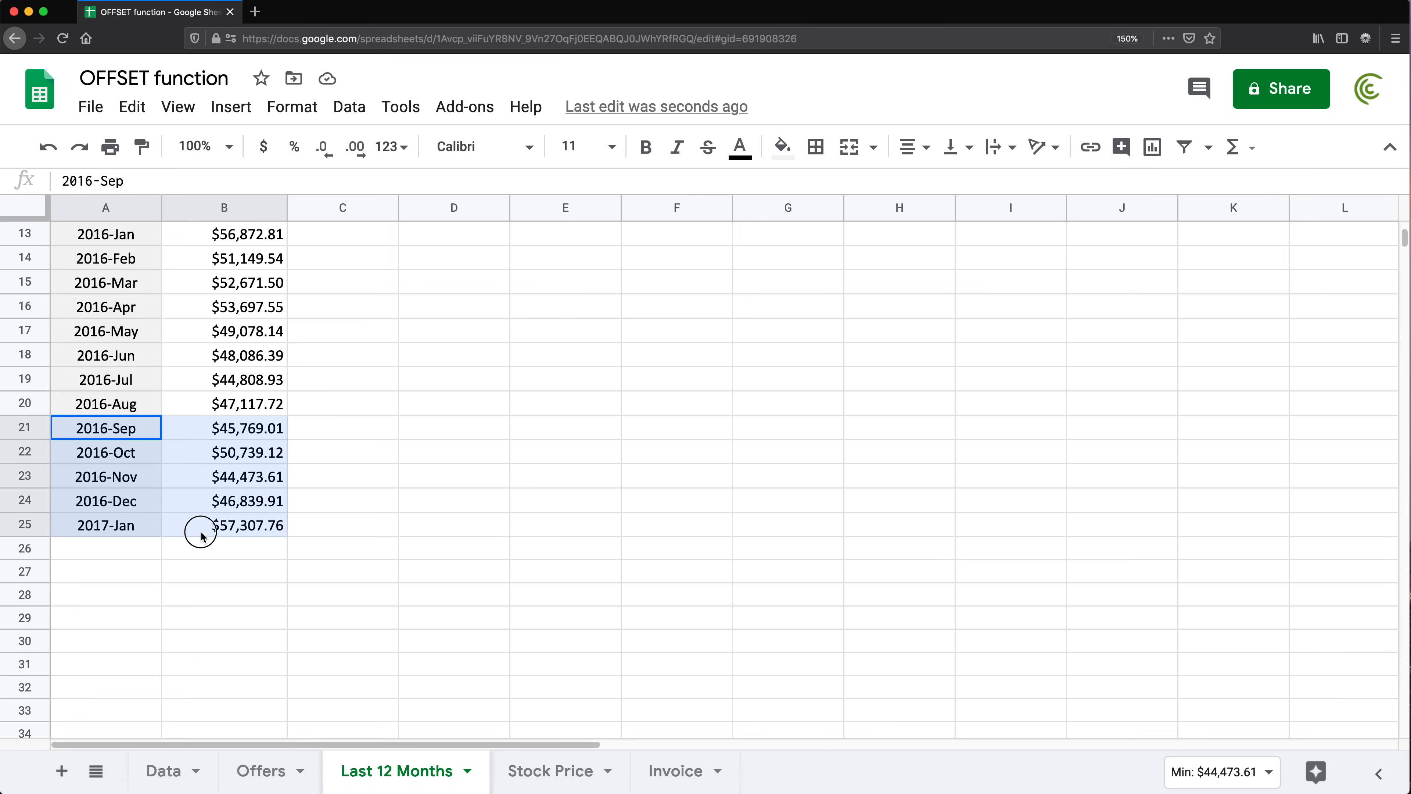
left_click(220, 598)
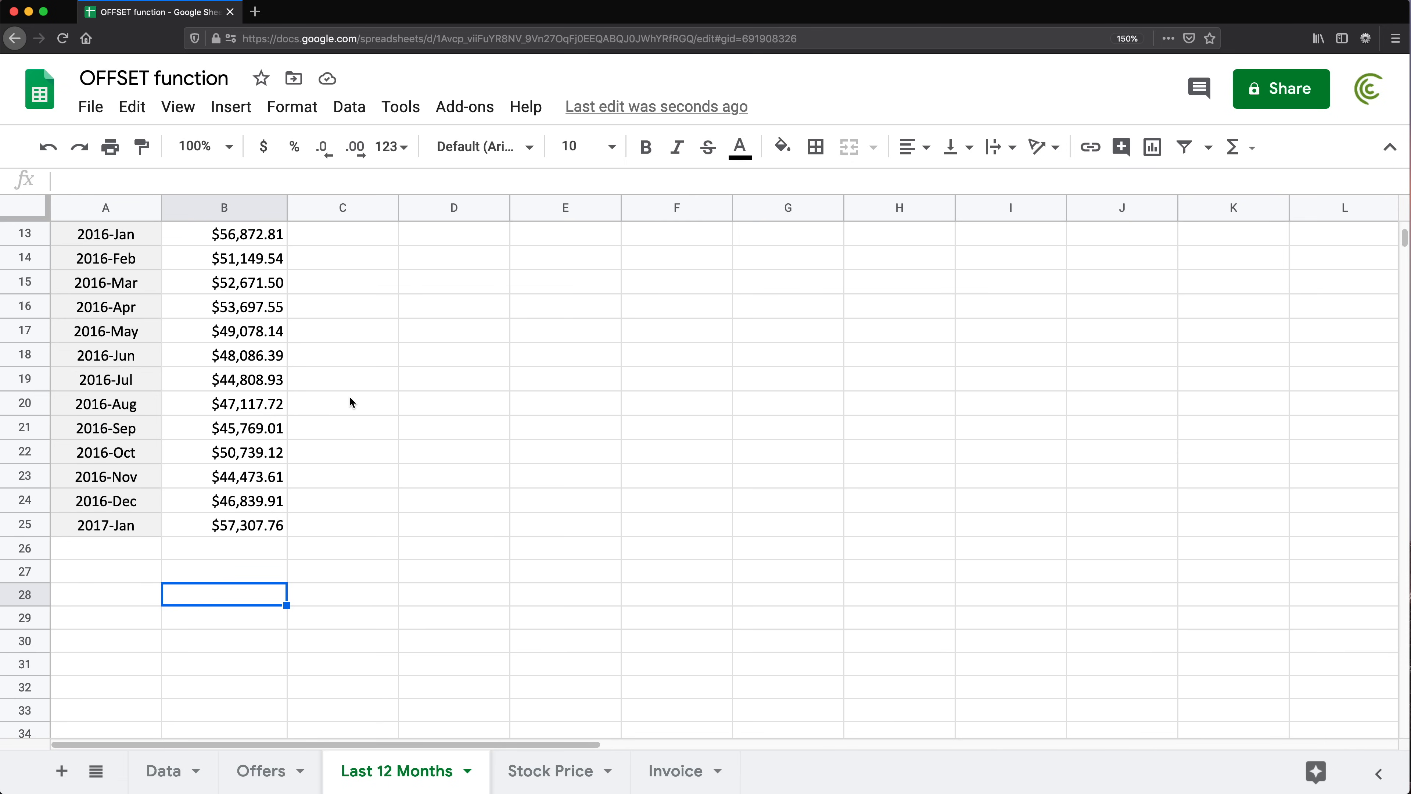
- Enter the heading "Last 12 Month Total" in cell E1
scroll(378, 384, "up", 5)
left_click(543, 240)
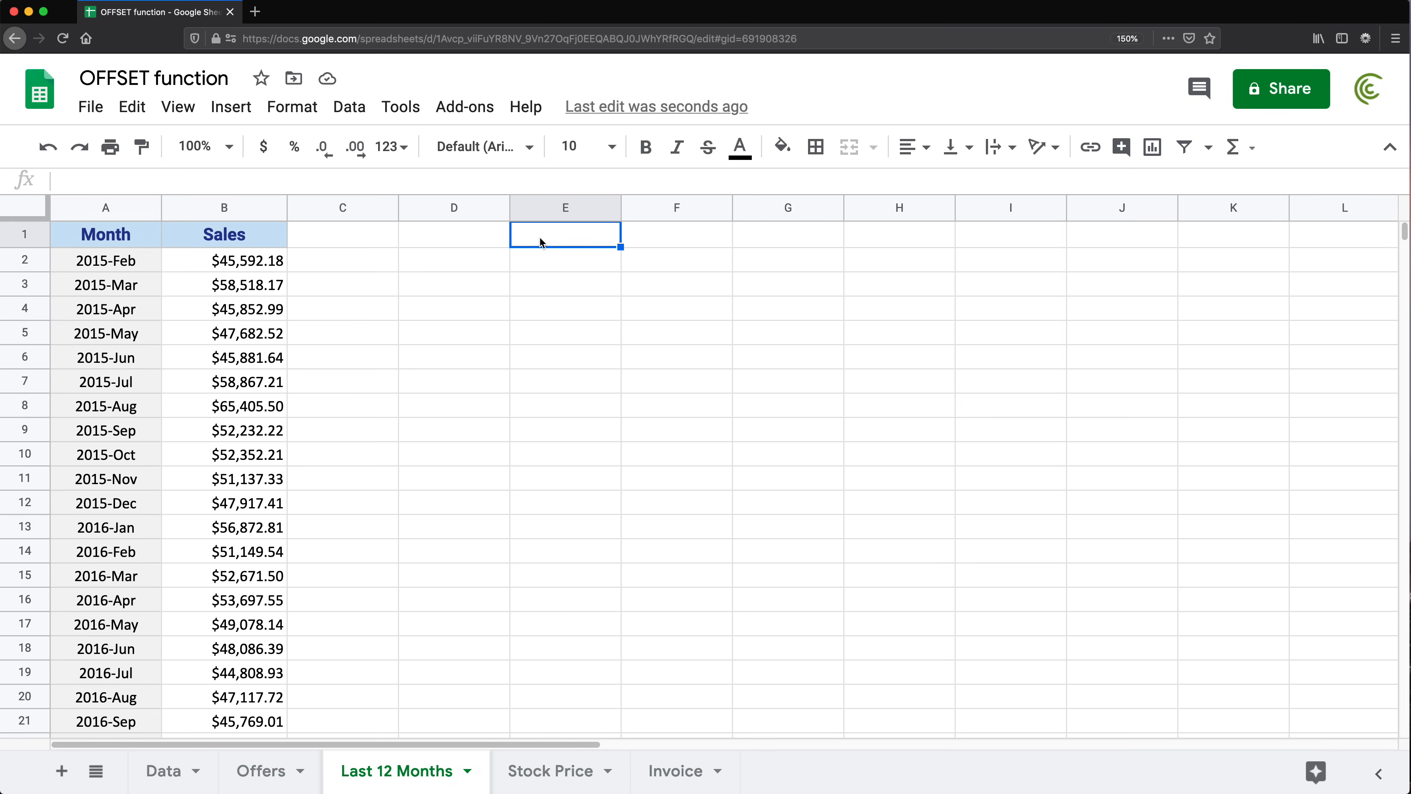
type("LAst 12 Month Total")
key("Return")
double_click(529, 240)
key("BackSpace")
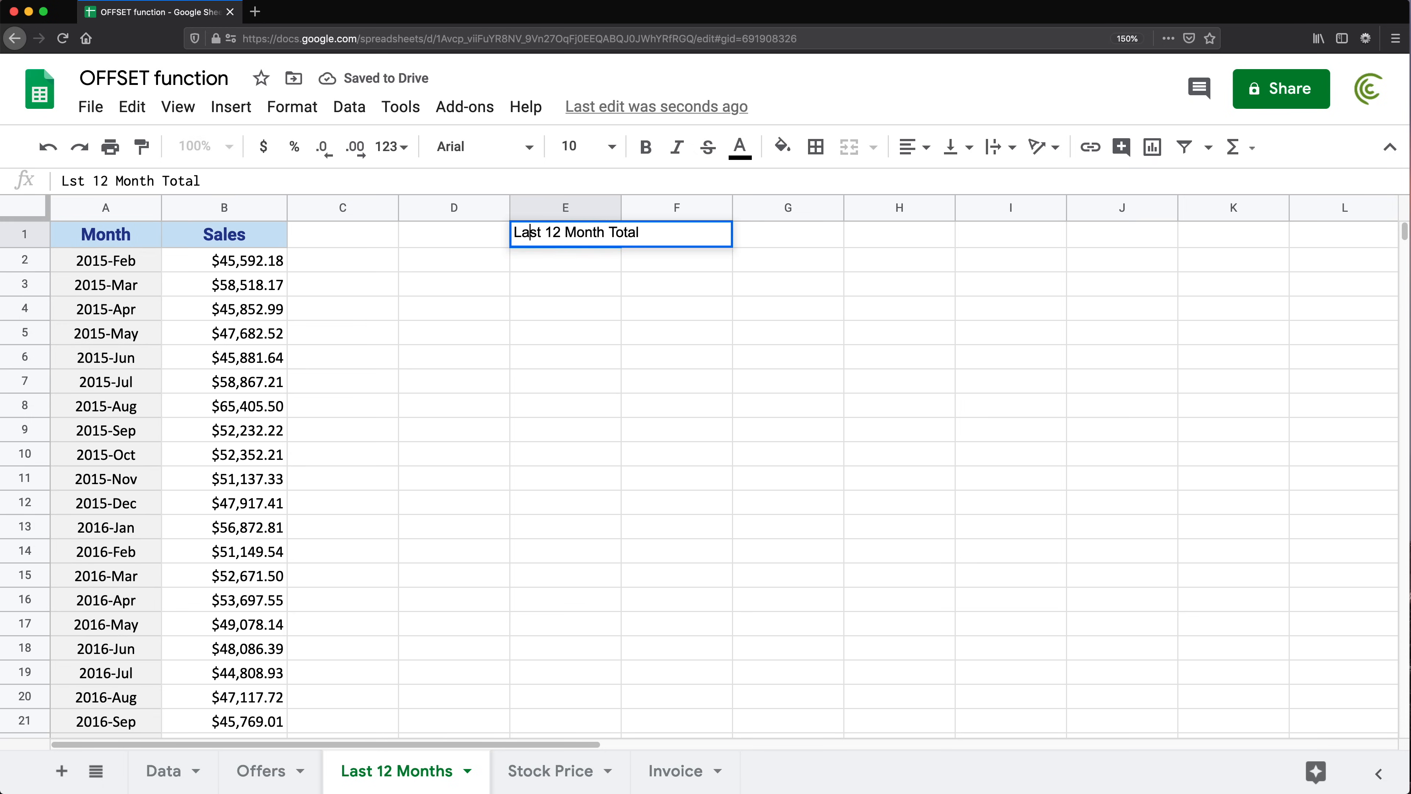
type("a")
key("Return")
- Copy the Sales header's formatting to E1 and wrap its text
left_click(218, 236)
left_click(141, 148)
left_click(589, 236)
left_click(998, 147)
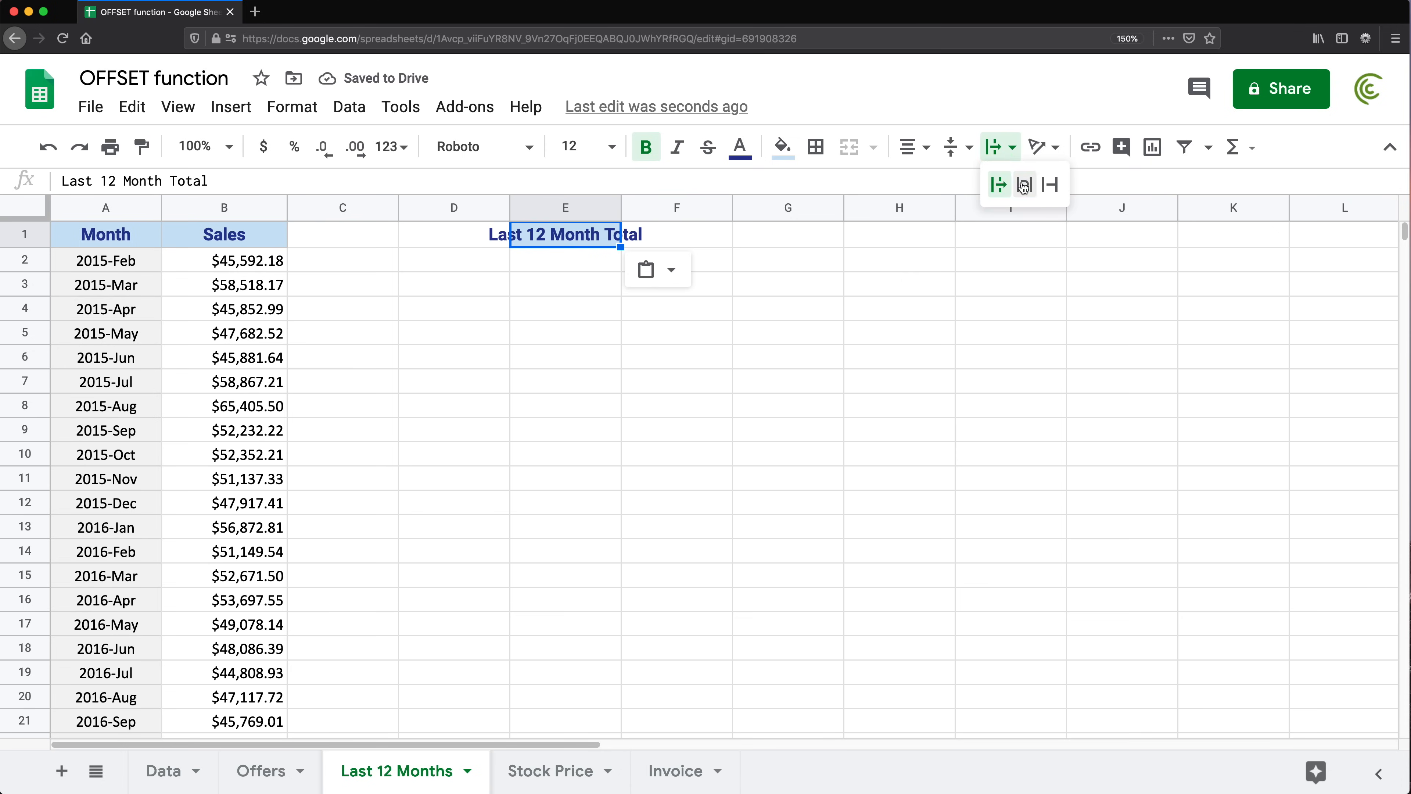
left_click(1030, 179)
- Examine the last twelve months of sales in column B and the empty row 26 below them
key("Down")
scroll(240, 367, "down", 10)
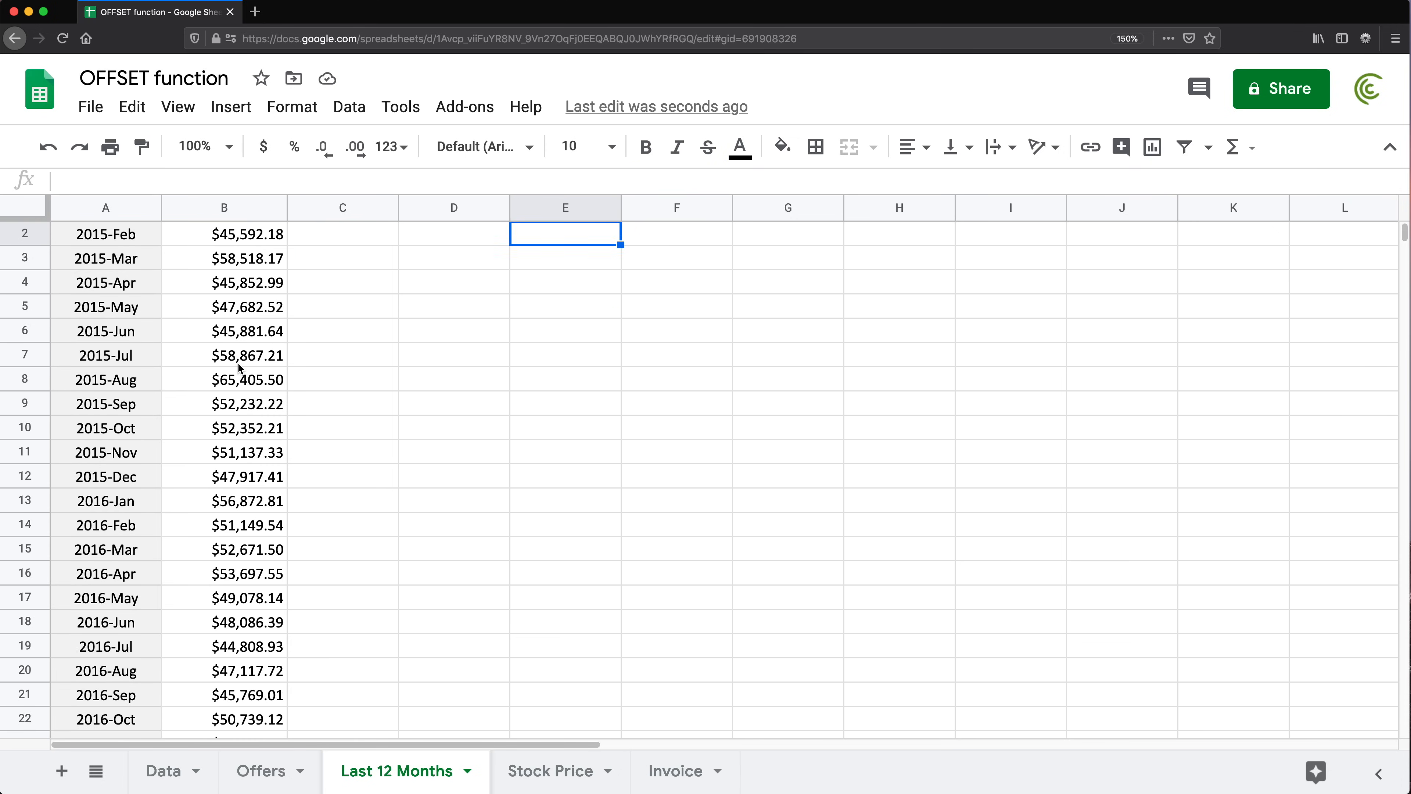
scroll(240, 367, "up", 4)
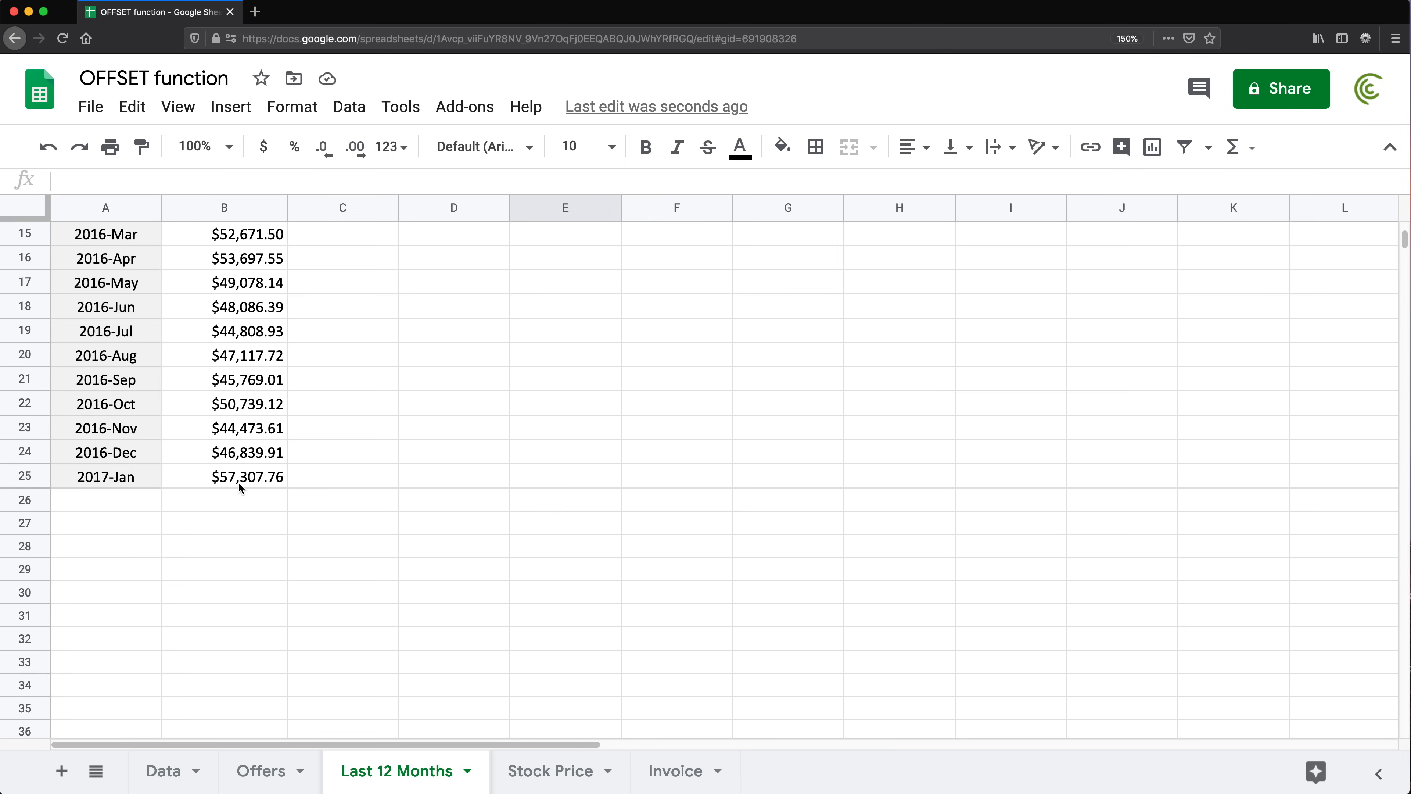
left_click_drag(242, 479, 233, 249)
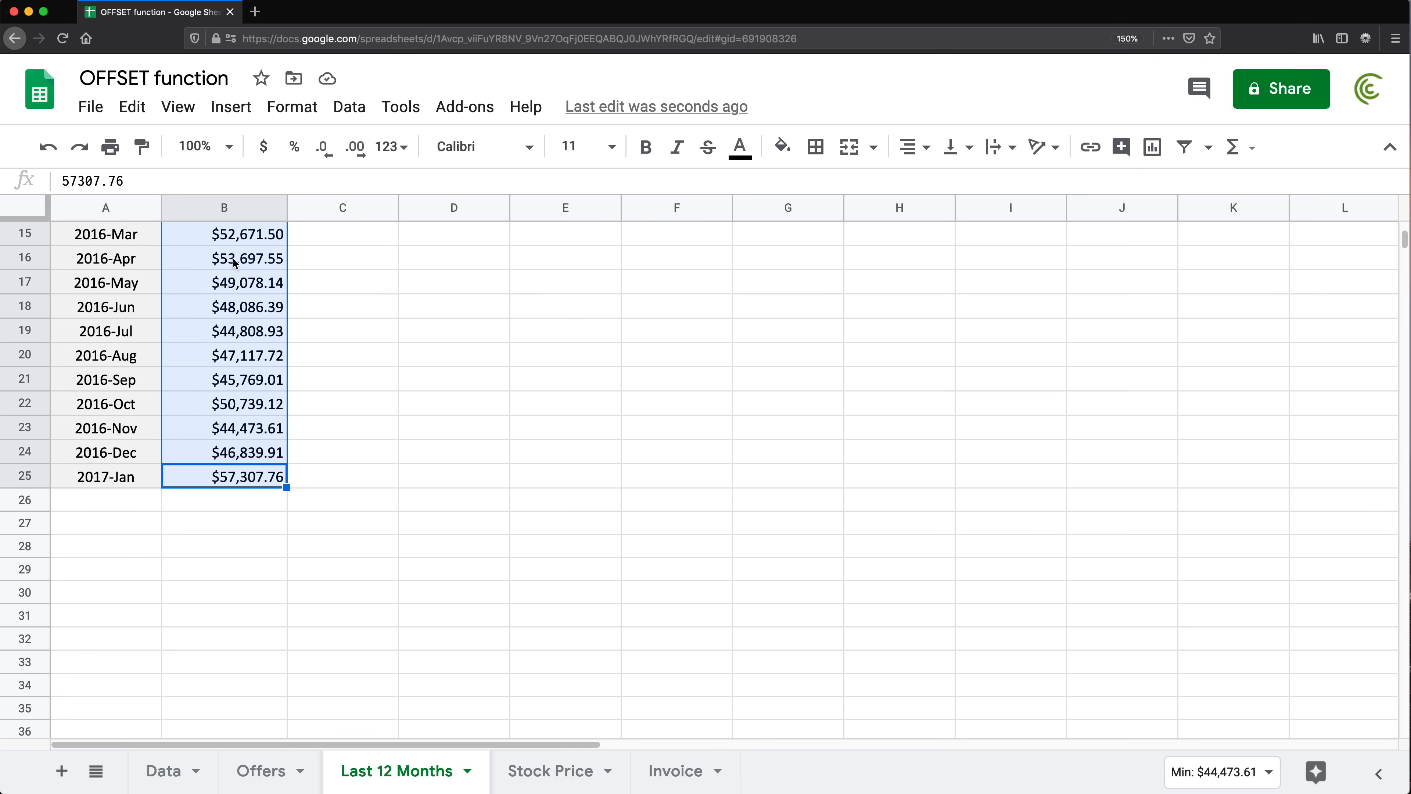
scroll(255, 344, "up", 1)
left_click(96, 559)
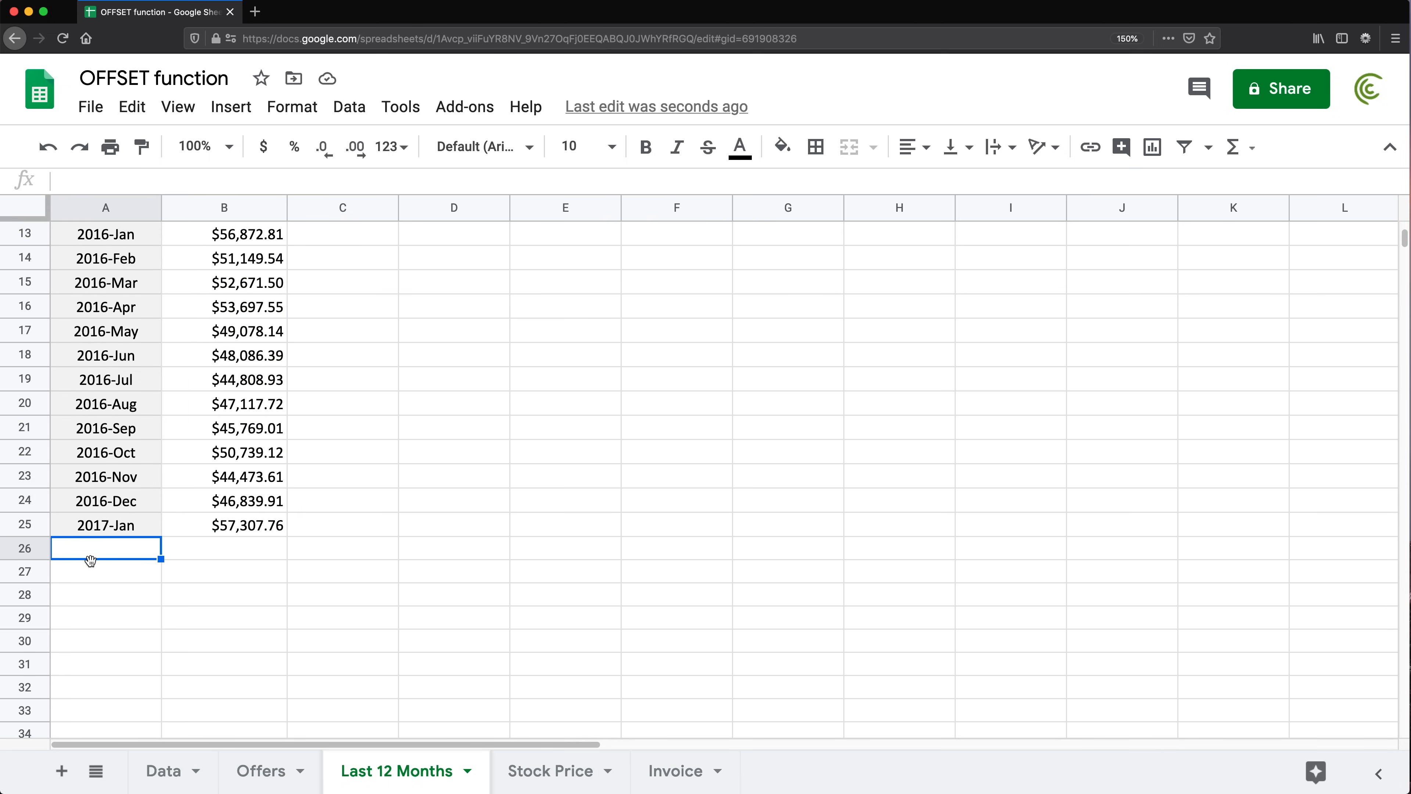
left_click_drag(259, 552, 253, 284)
scroll(262, 298, "up", 4)
- Total the last twelve months of sales in E2 with =SUM(B14:B25) and check the formula
left_click(521, 273)
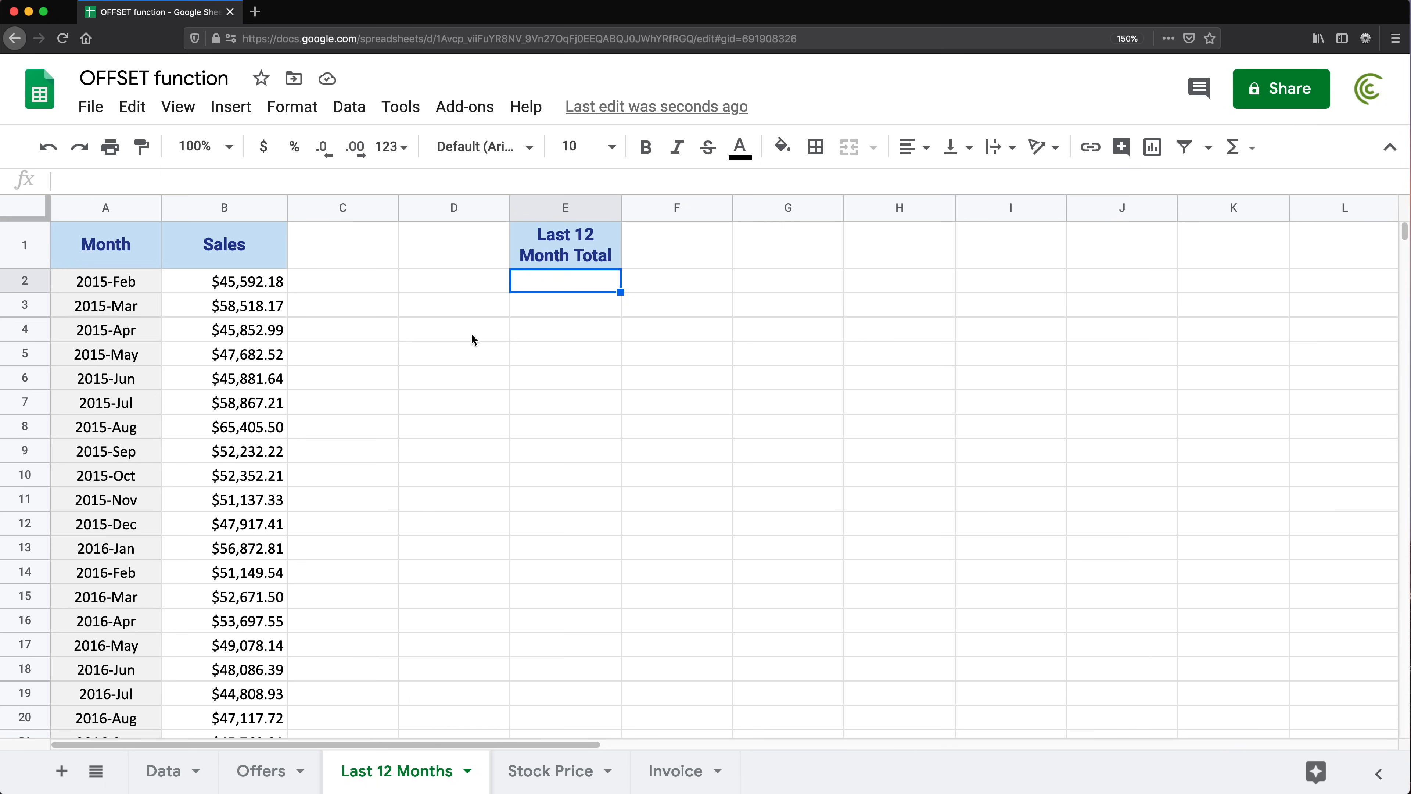
type("=SUM(")
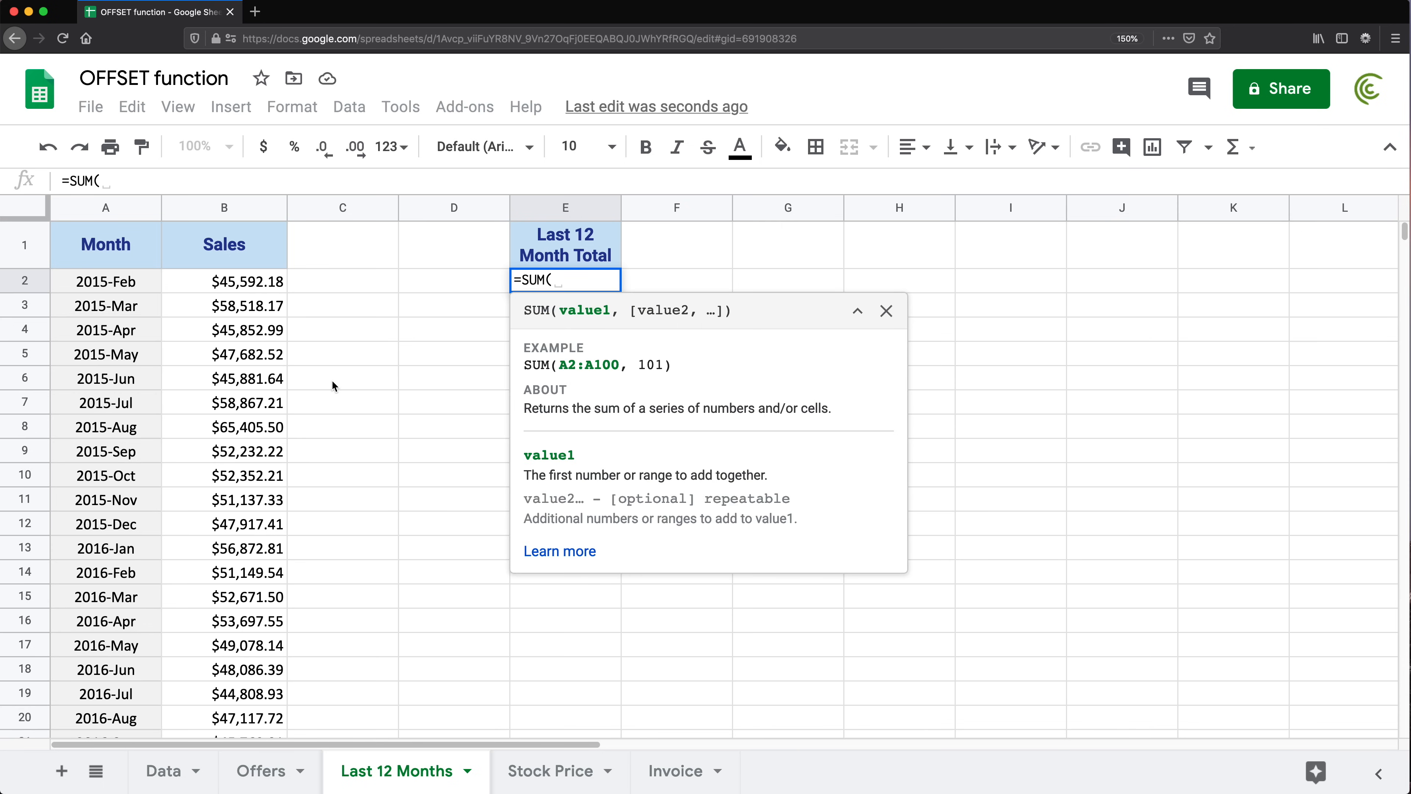
scroll(333, 385, "down", 5)
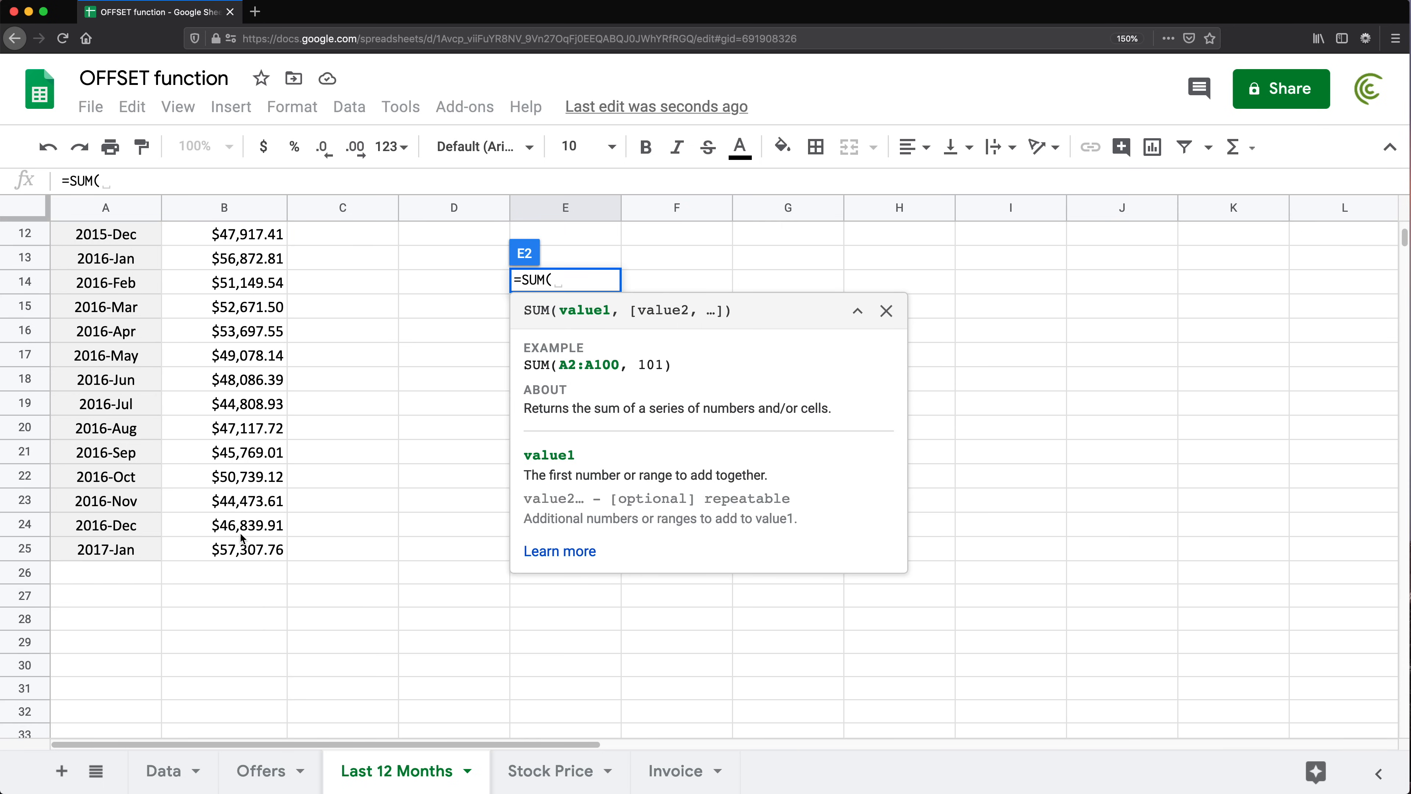
left_click_drag(243, 542, 233, 285)
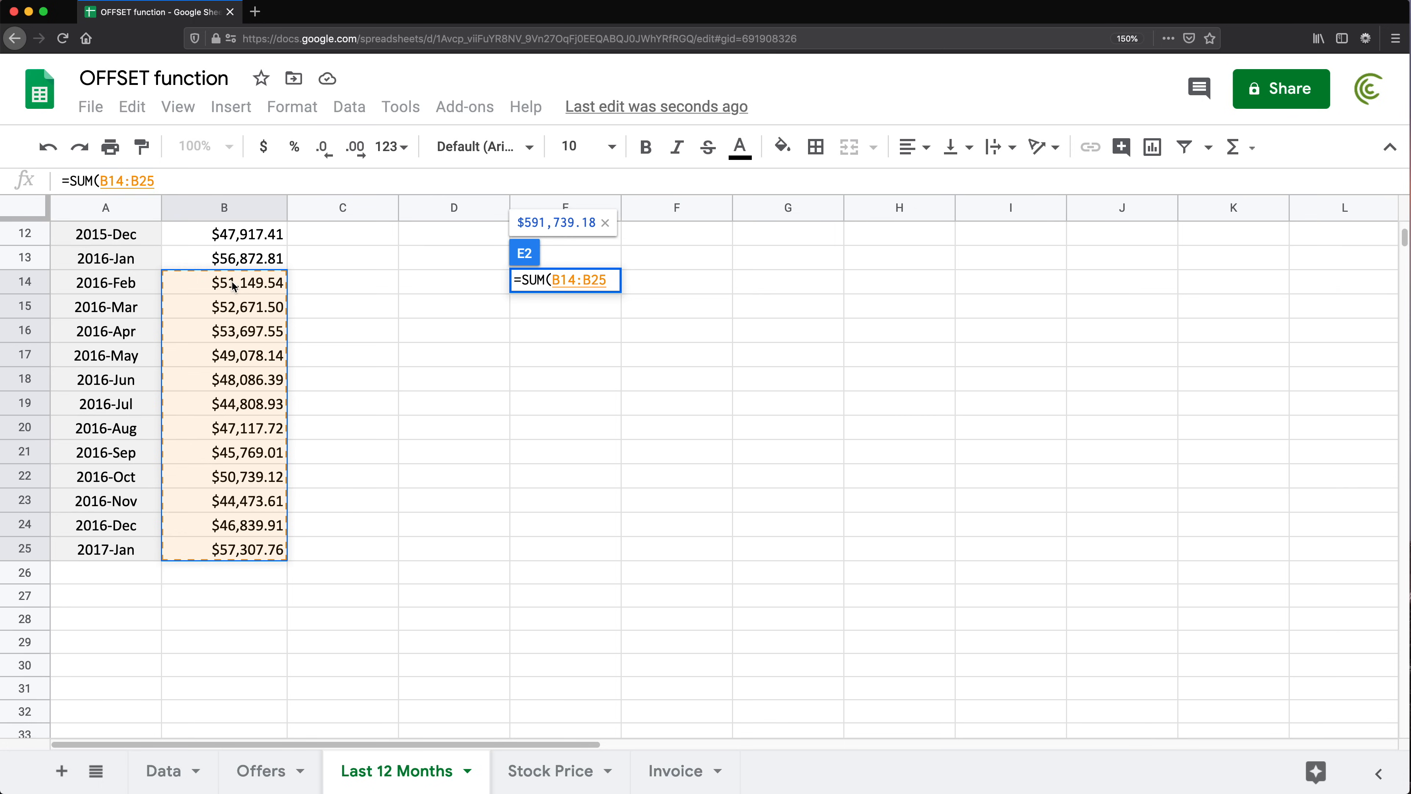
type(")")
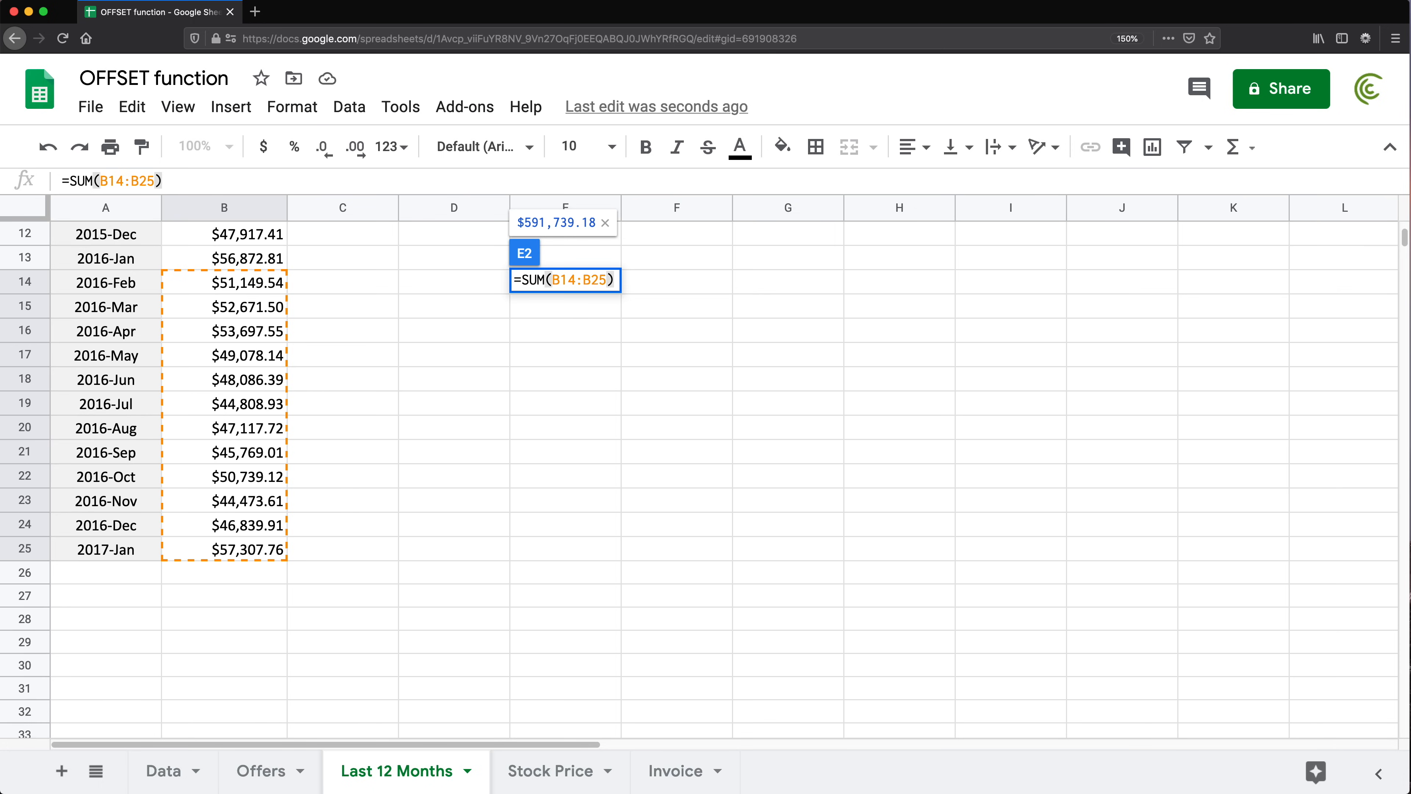
key("Return")
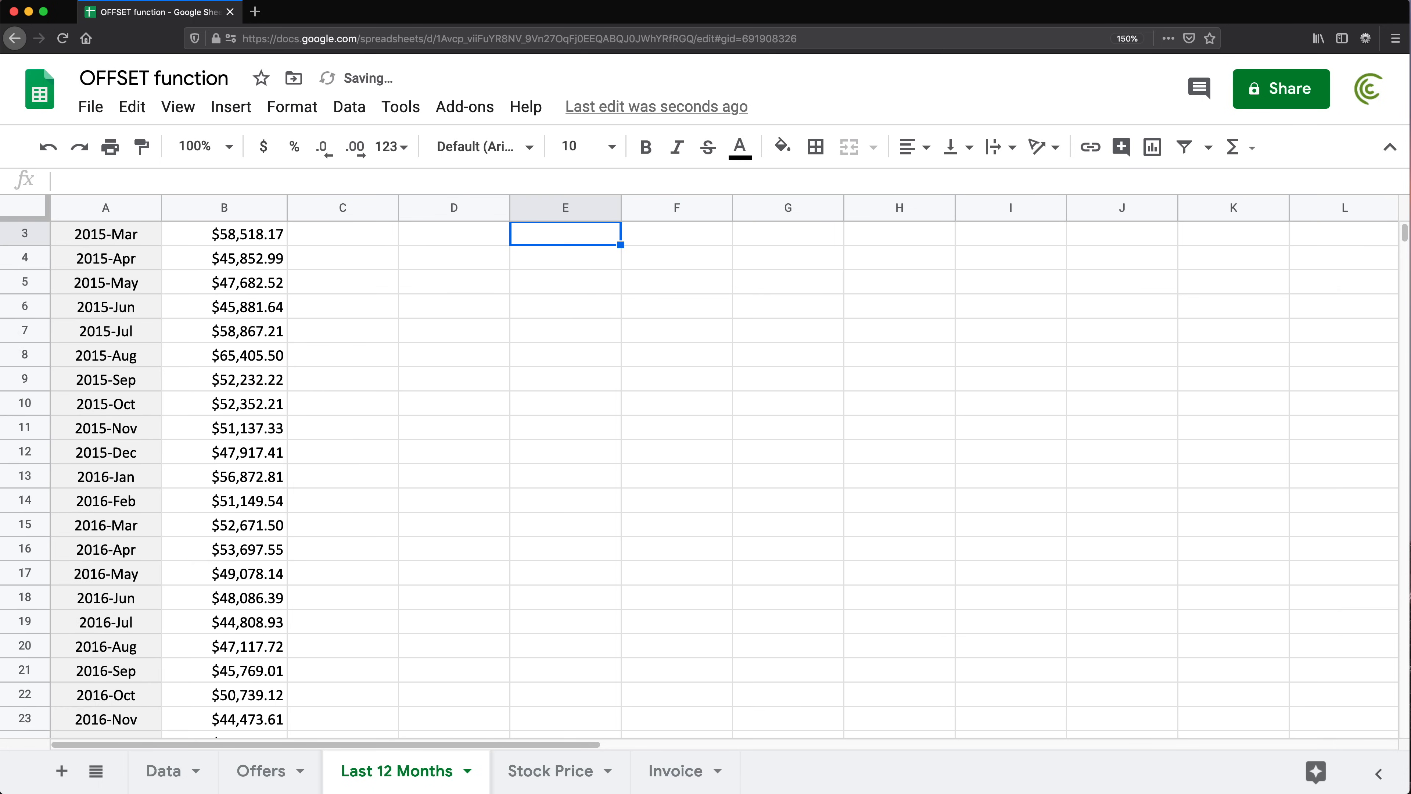
scroll(388, 366, "up", 1)
left_click(578, 284)
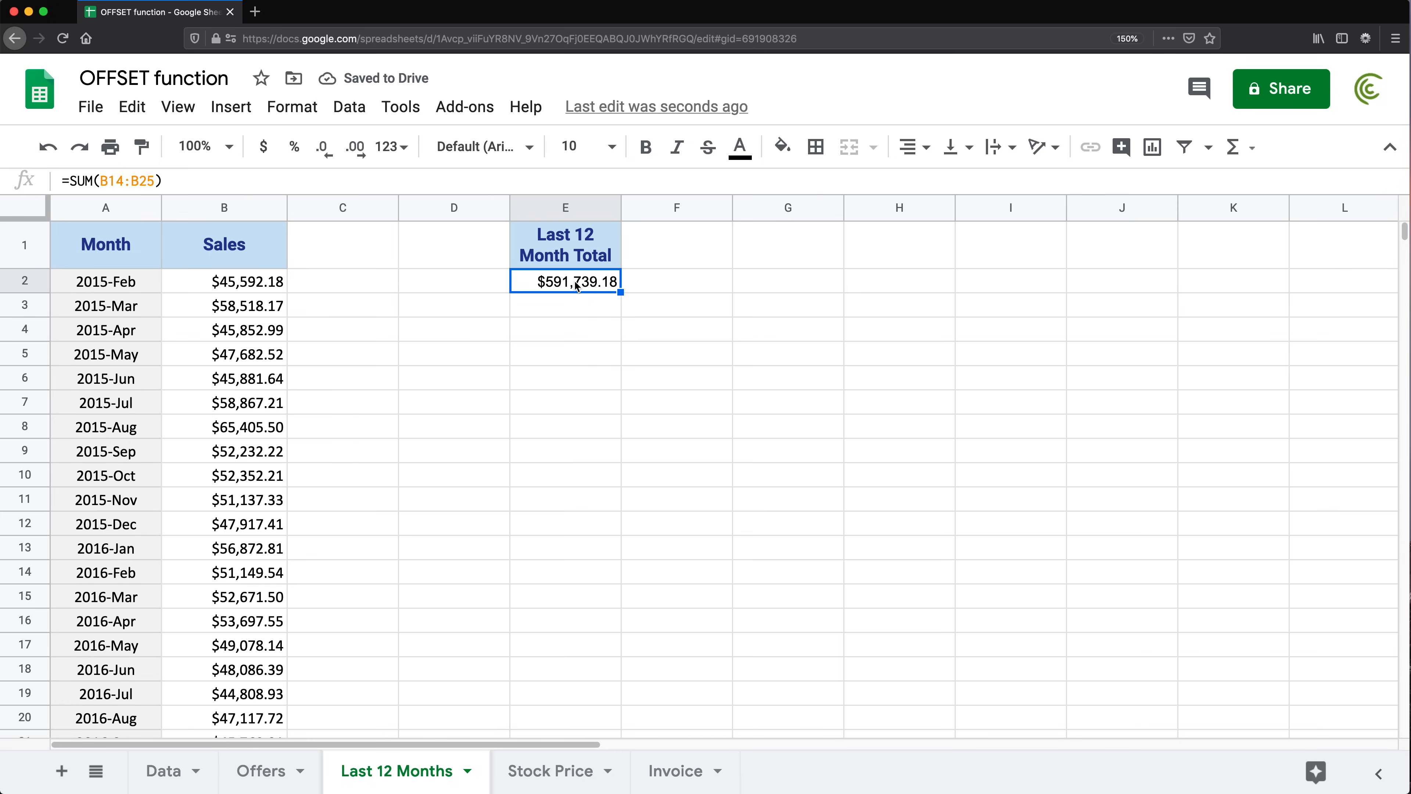
- Enter 4000 as the sales figure in B26, below the 2017-Jan row
scroll(145, 362, "down", 6)
left_click(95, 411)
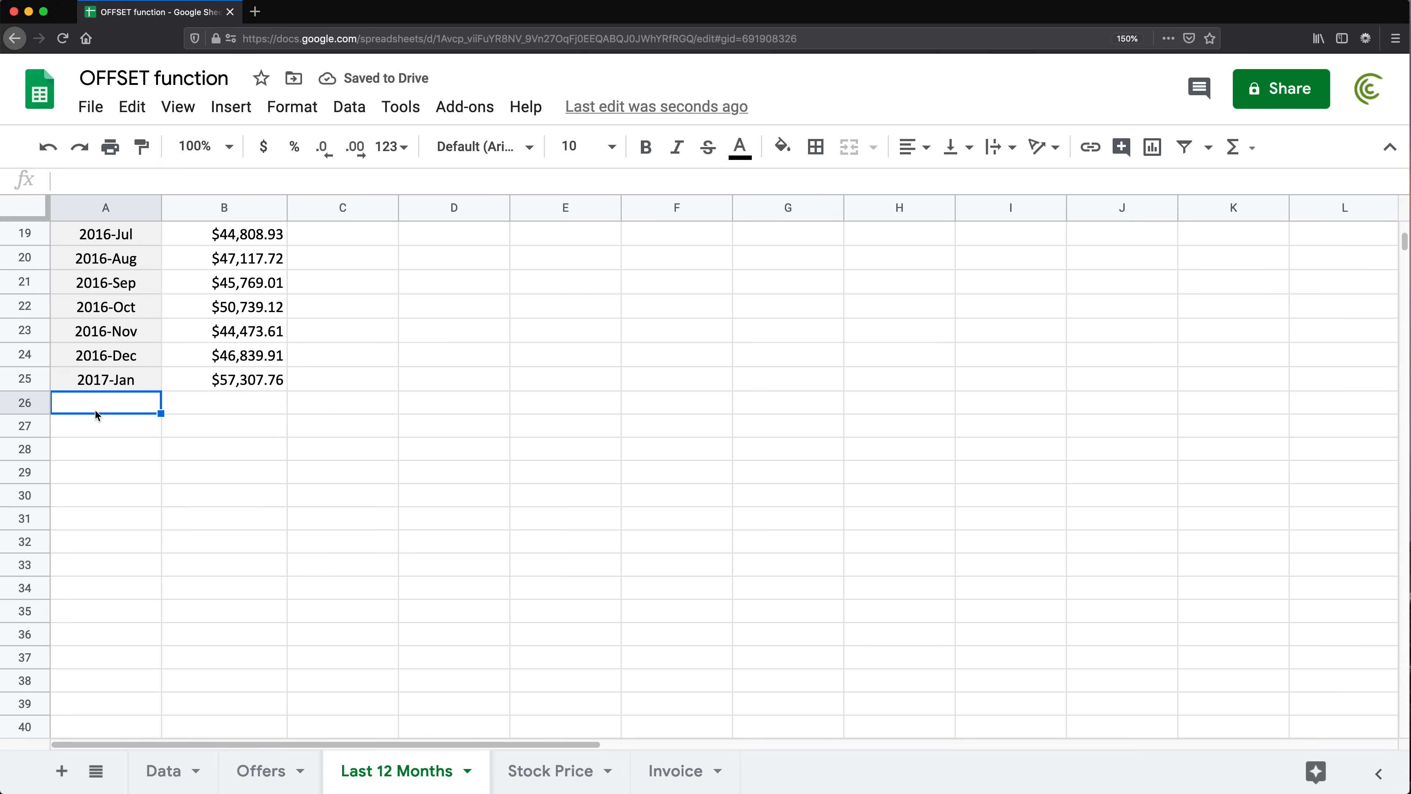
left_click(229, 407)
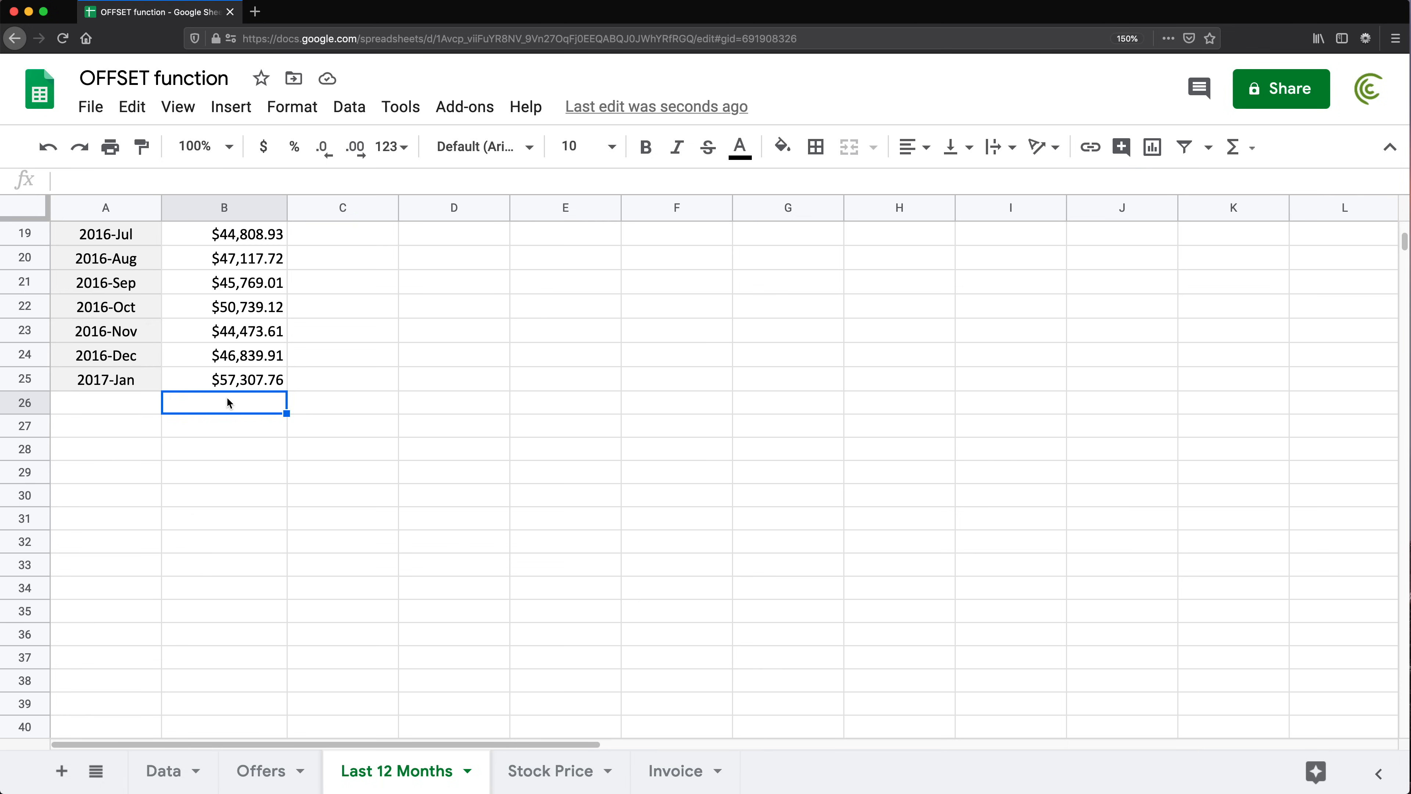
type("4000")
key("Return")
- Copy the 2017-Jan label from A25 into A26 and change it to 2017-Feb
left_click(125, 385)
key("super+c")
left_click(107, 404)
key("super+v")
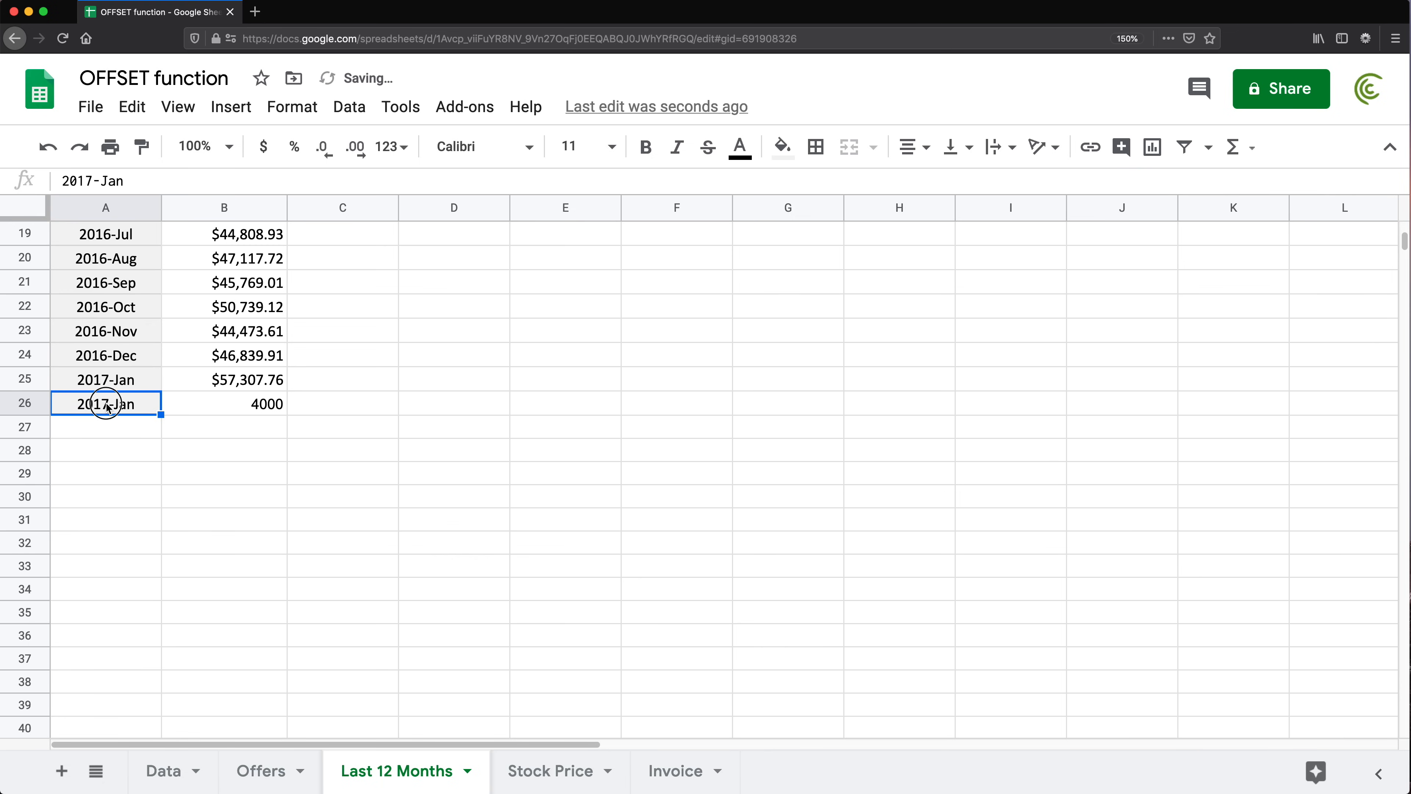
double_click(125, 404)
type("Feb")
key("Return")
- Check which rows E2's SUM formula covers compared with the new 2017-Feb row
scroll(564, 286, "up", 6)
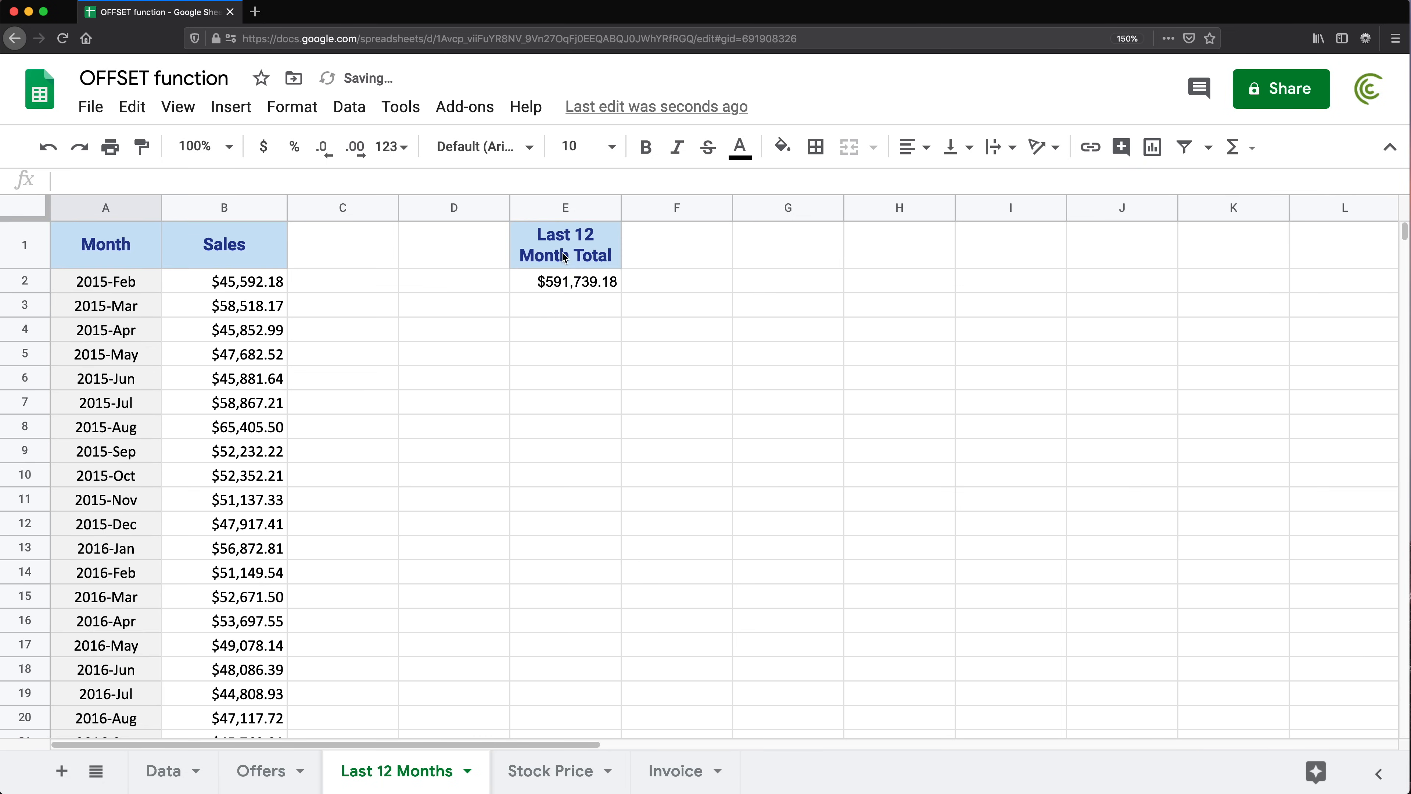
double_click(564, 282)
scroll(330, 442, "down", 3)
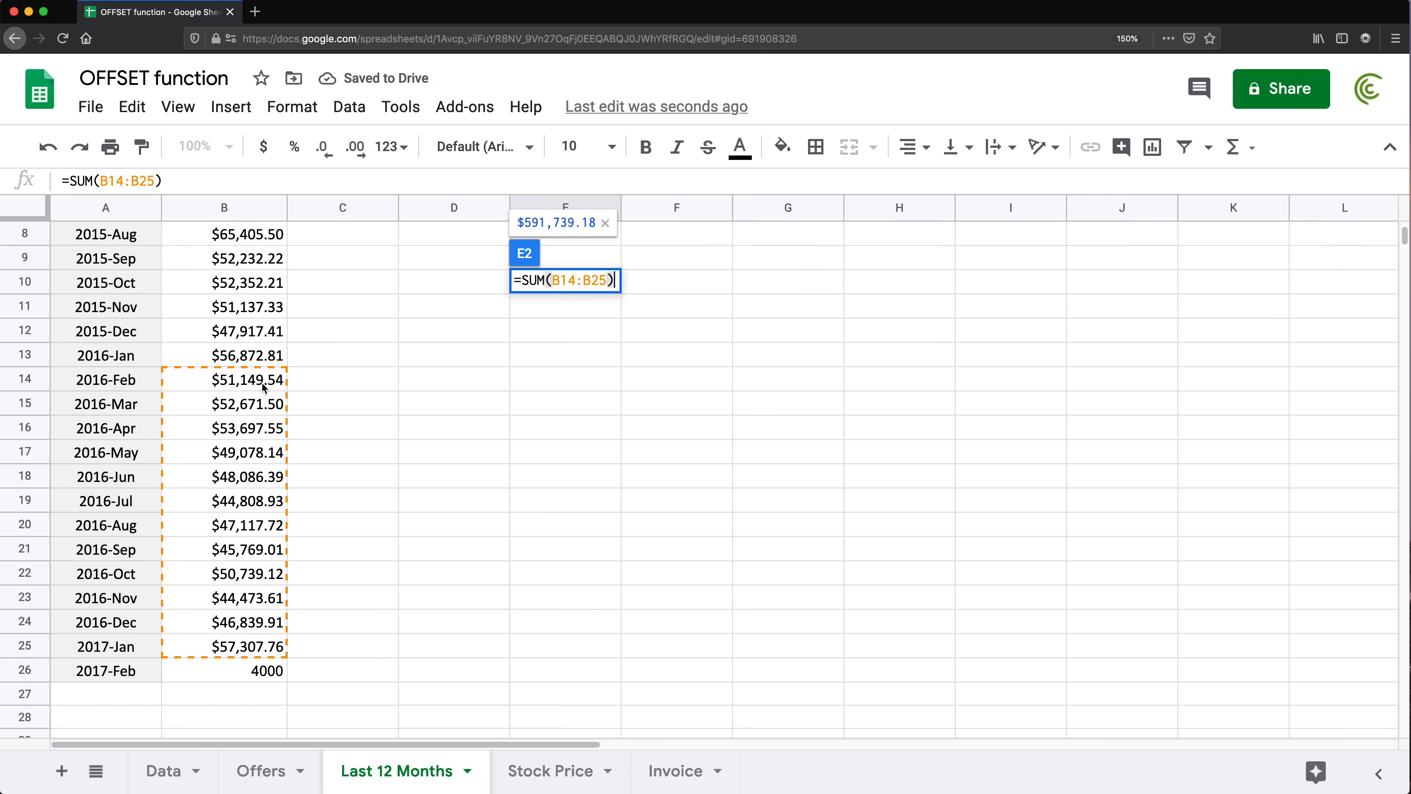
key("Escape")
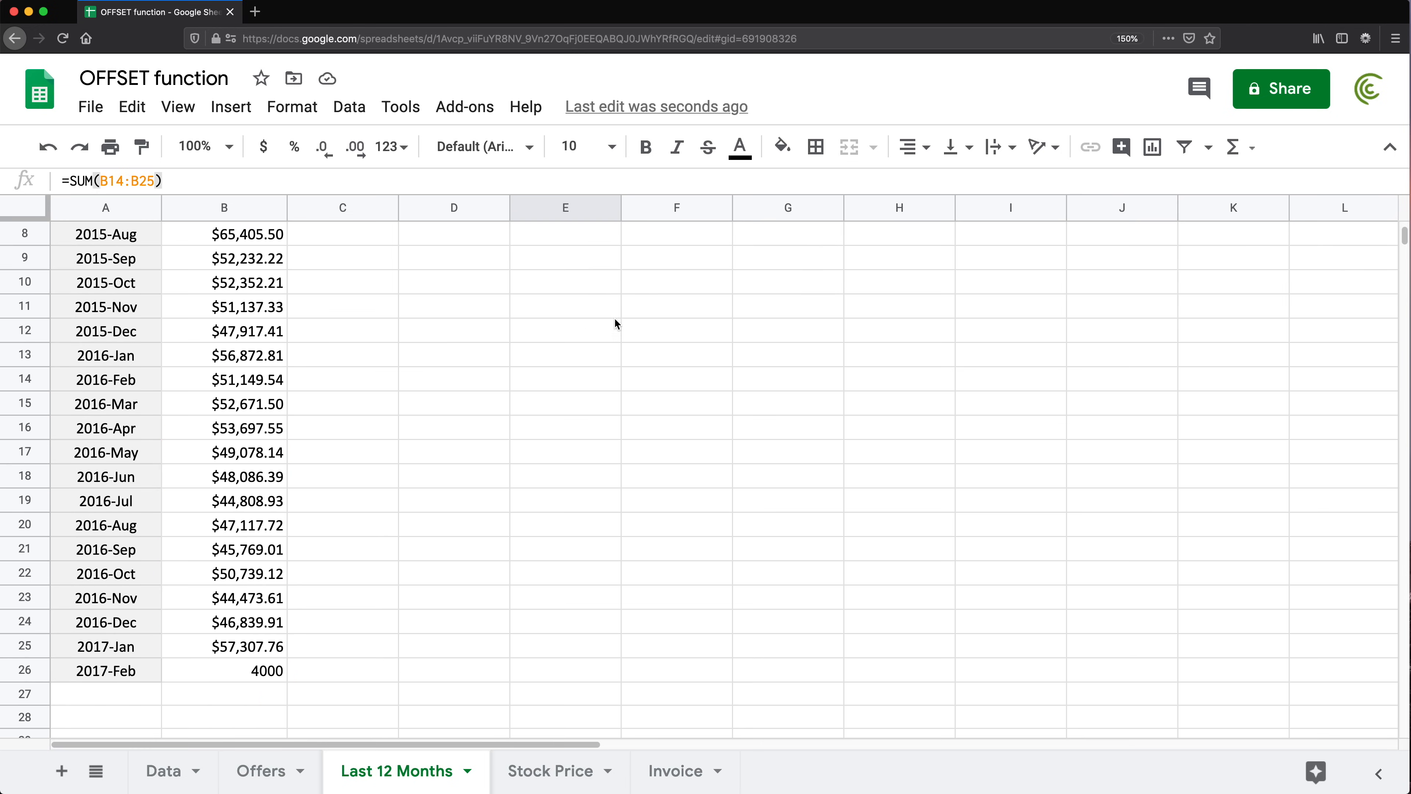
- Change B26 to 40000 and format column B as currency
double_click(278, 668)
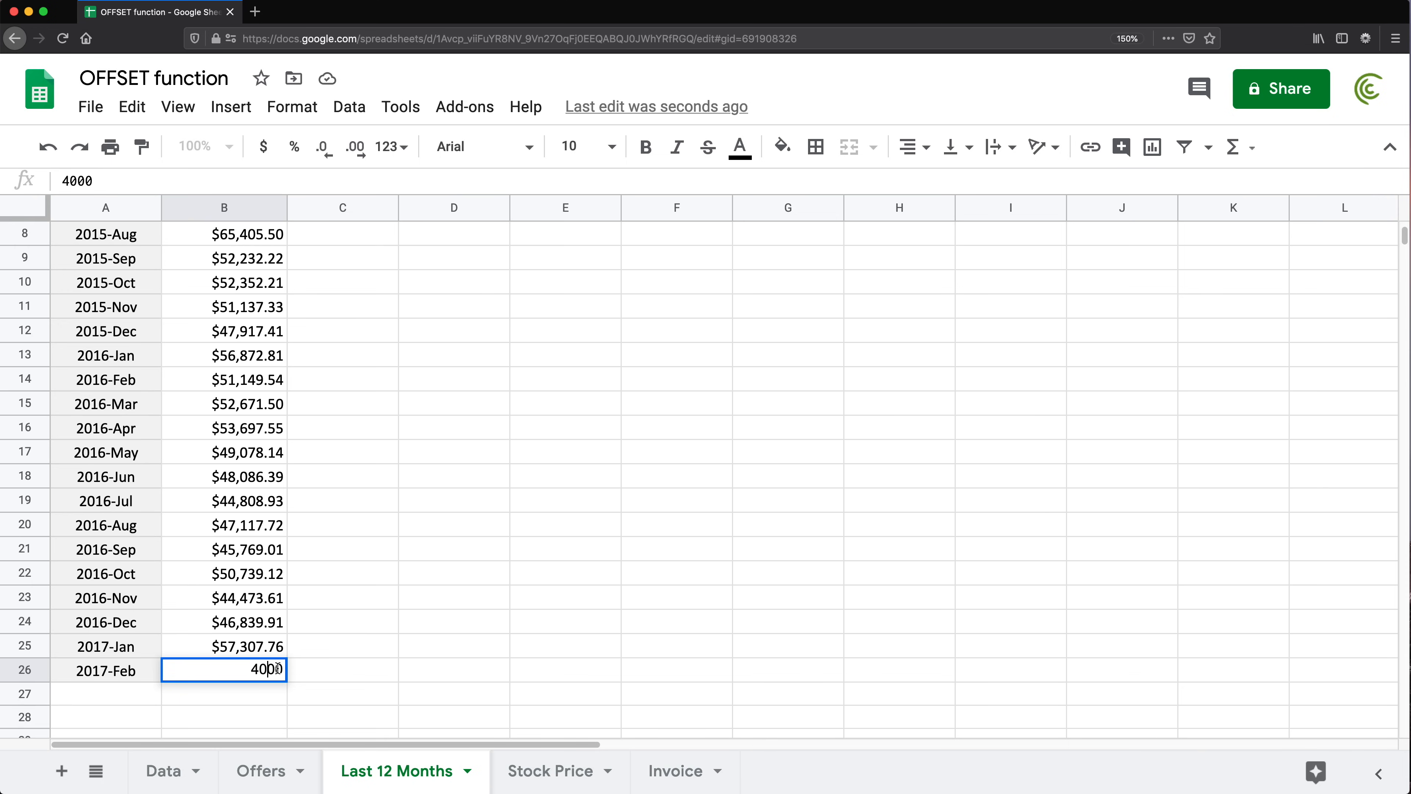
type("0")
key("Return")
left_click(224, 208)
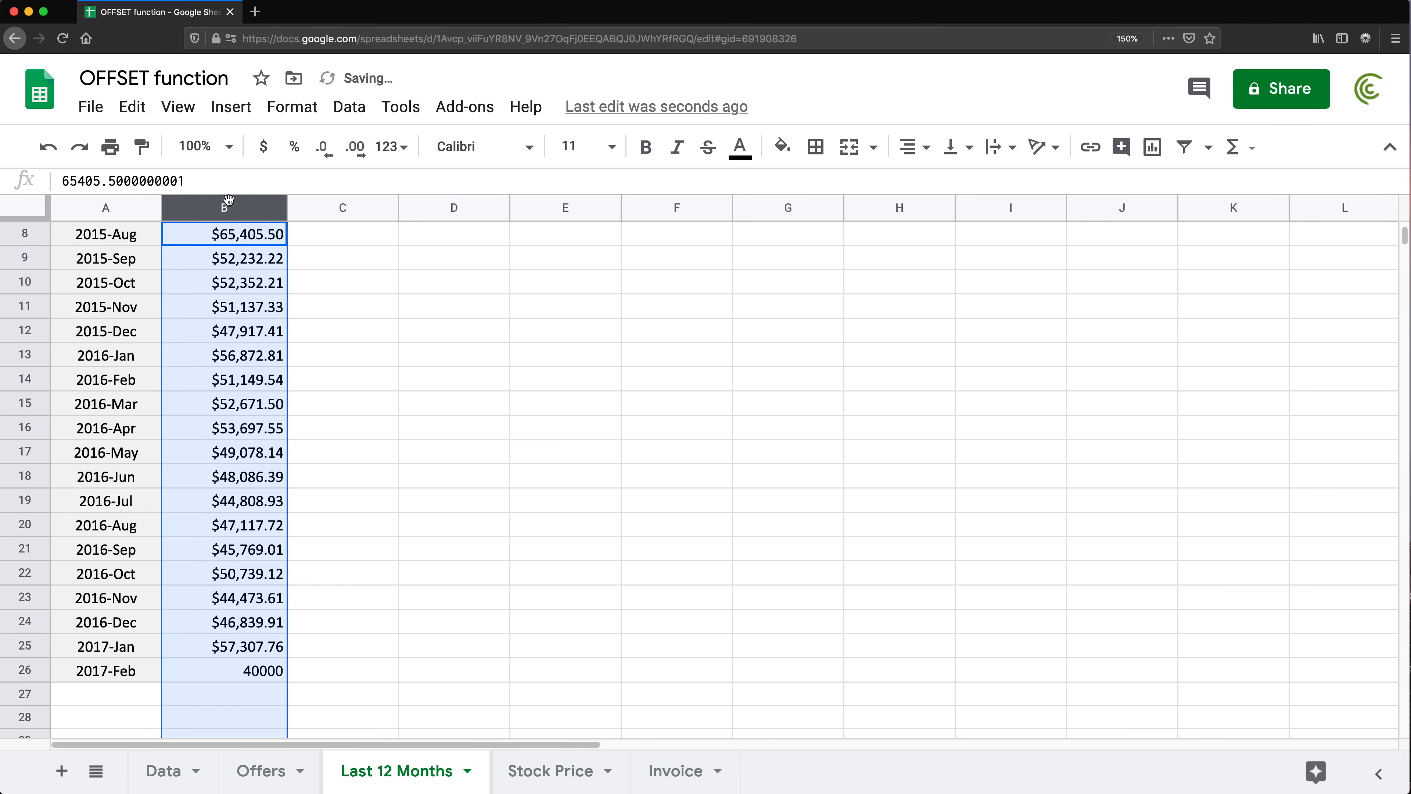
left_click(263, 146)
left_click(342, 427)
- Clear the SUM formula from cell E2
scroll(351, 347, "up", 3)
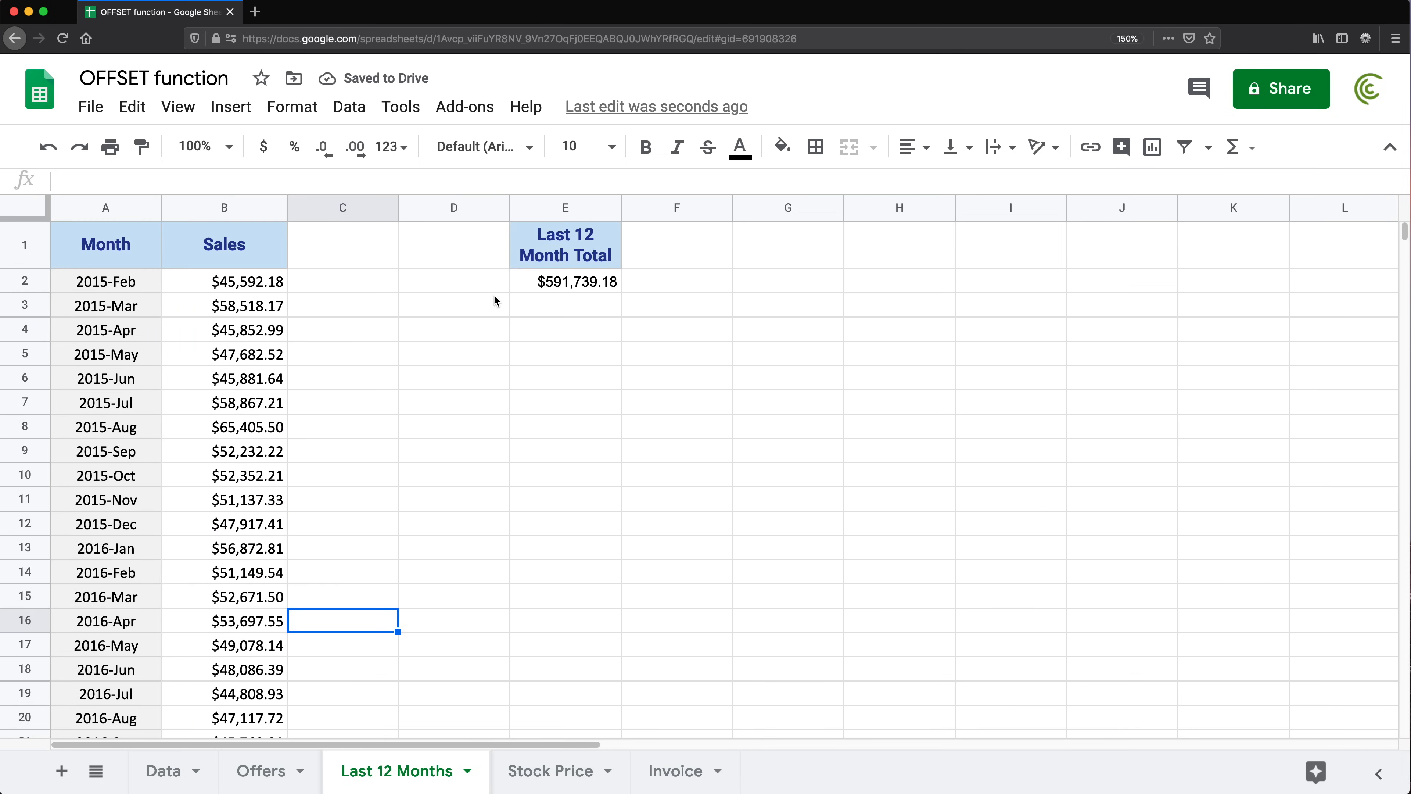
left_click(563, 282)
key("BackSpace")
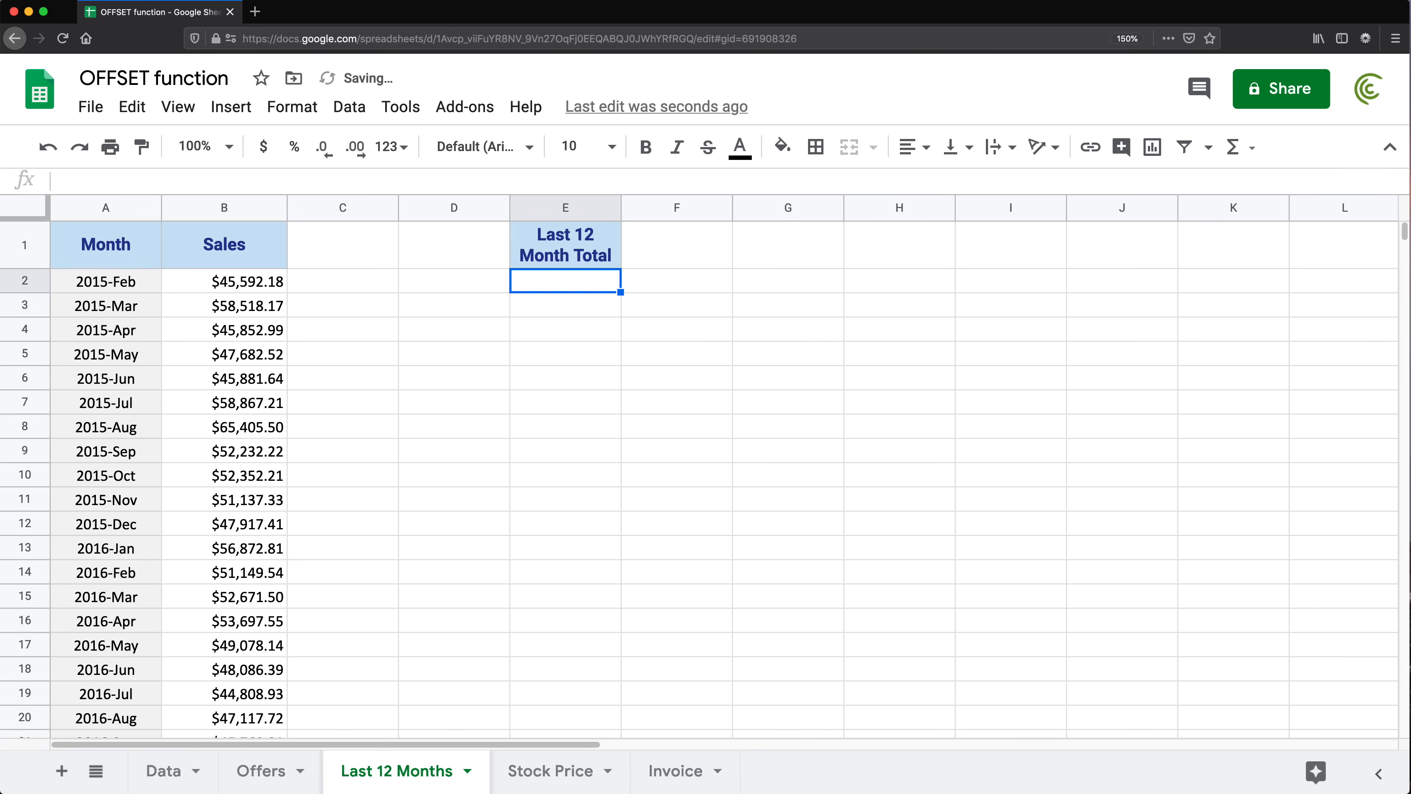
- Examine the latest twelve months of sales, B15:B26, and the first sales cell, B2
scroll(435, 394, "down", 7)
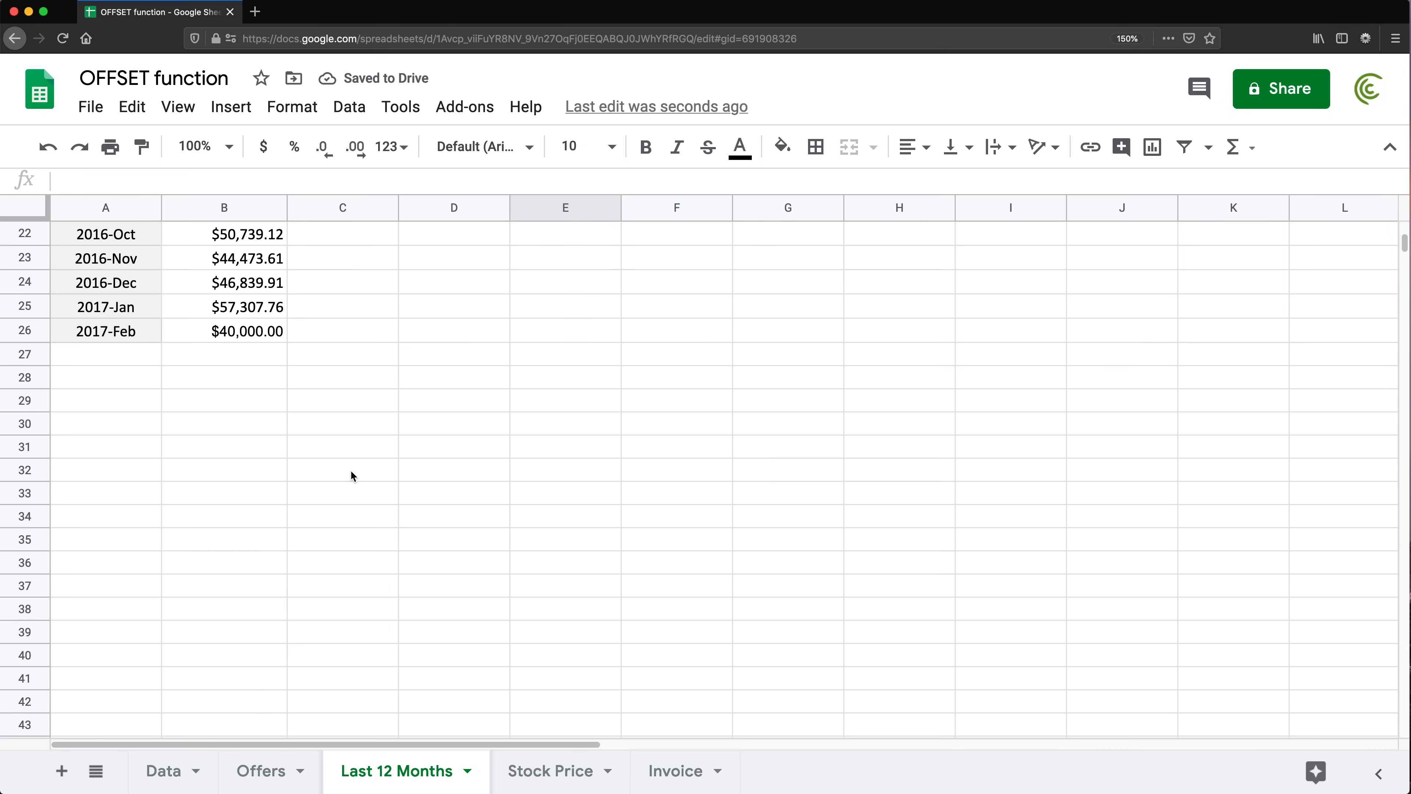
scroll(336, 458, "up", 3)
scroll(336, 458, "up", 1)
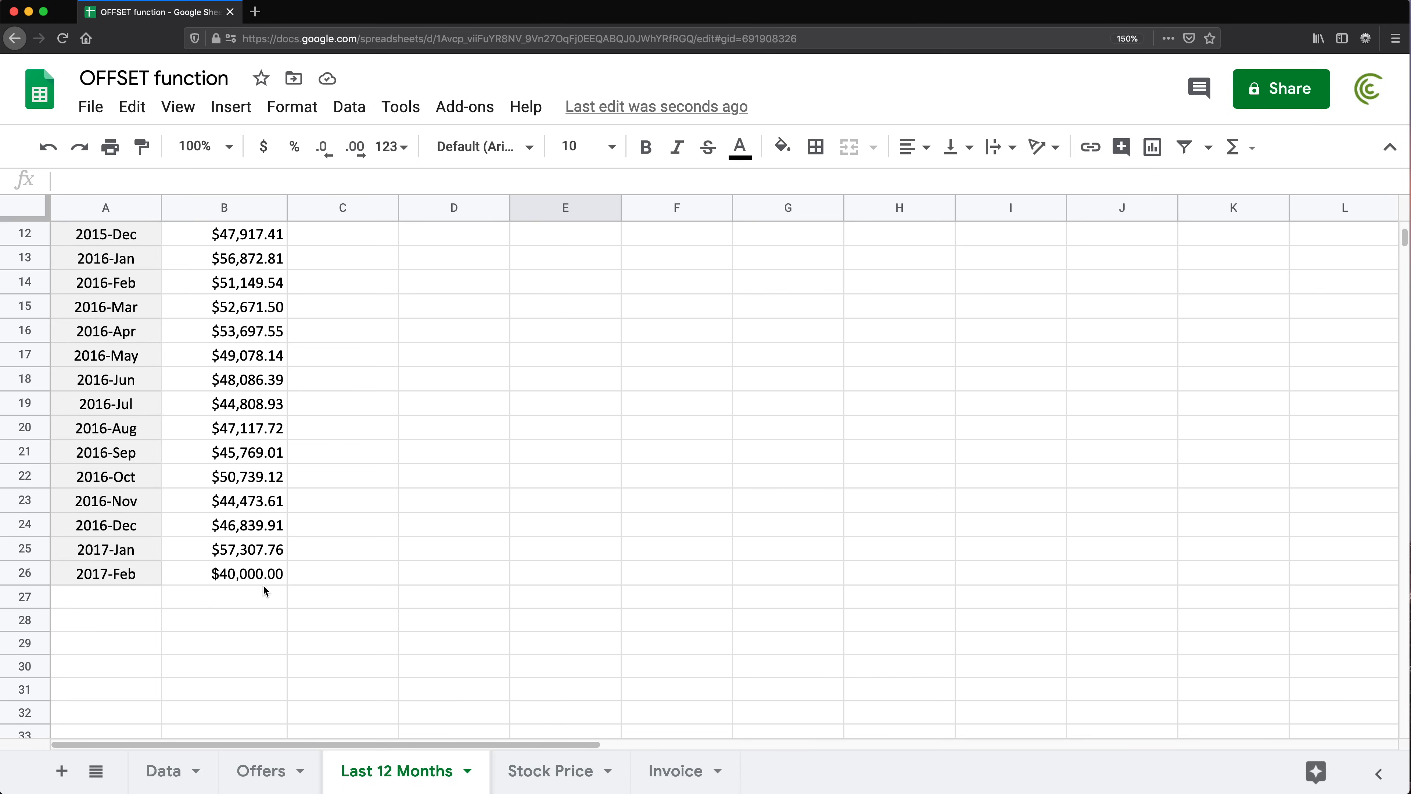
left_click_drag(261, 583, 248, 320)
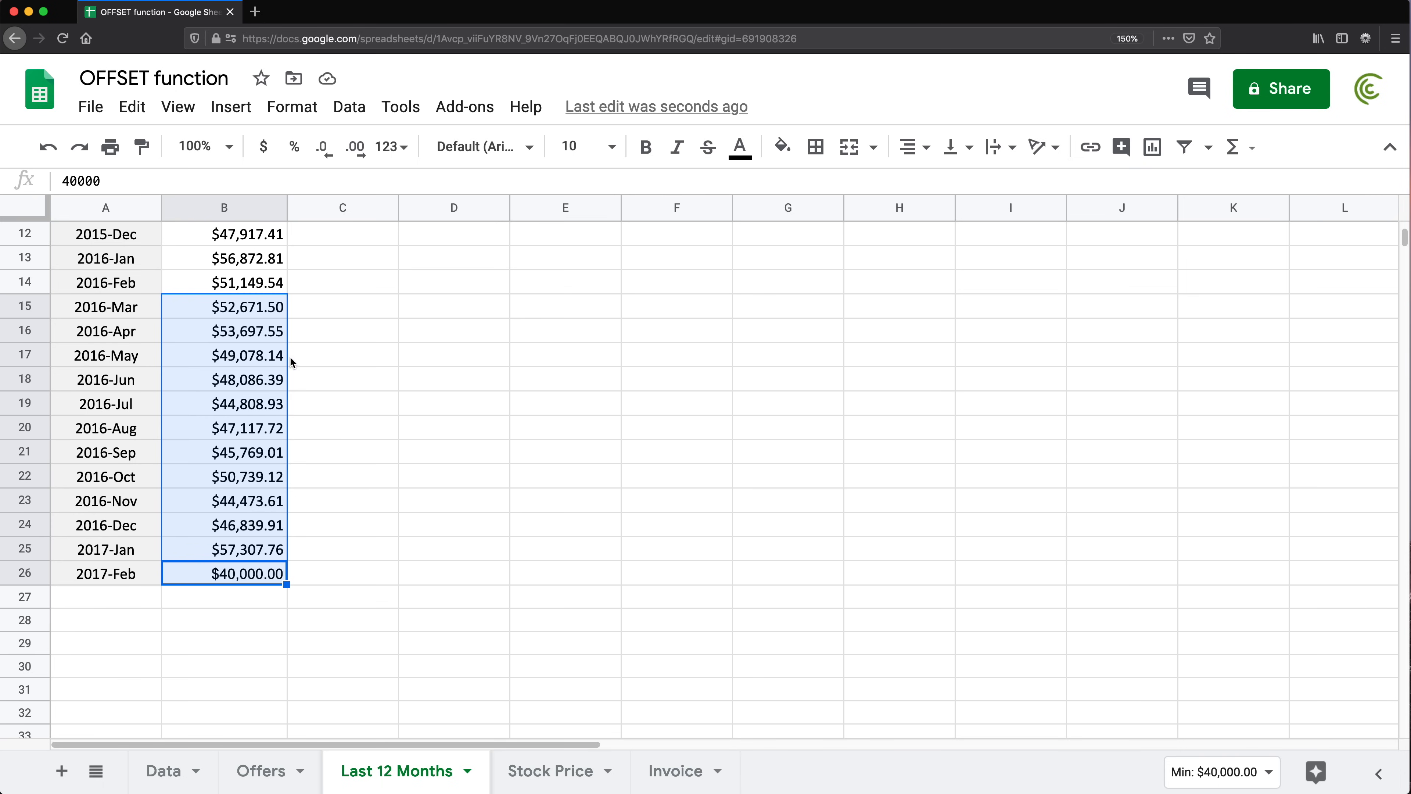
scroll(278, 365, "up", 4)
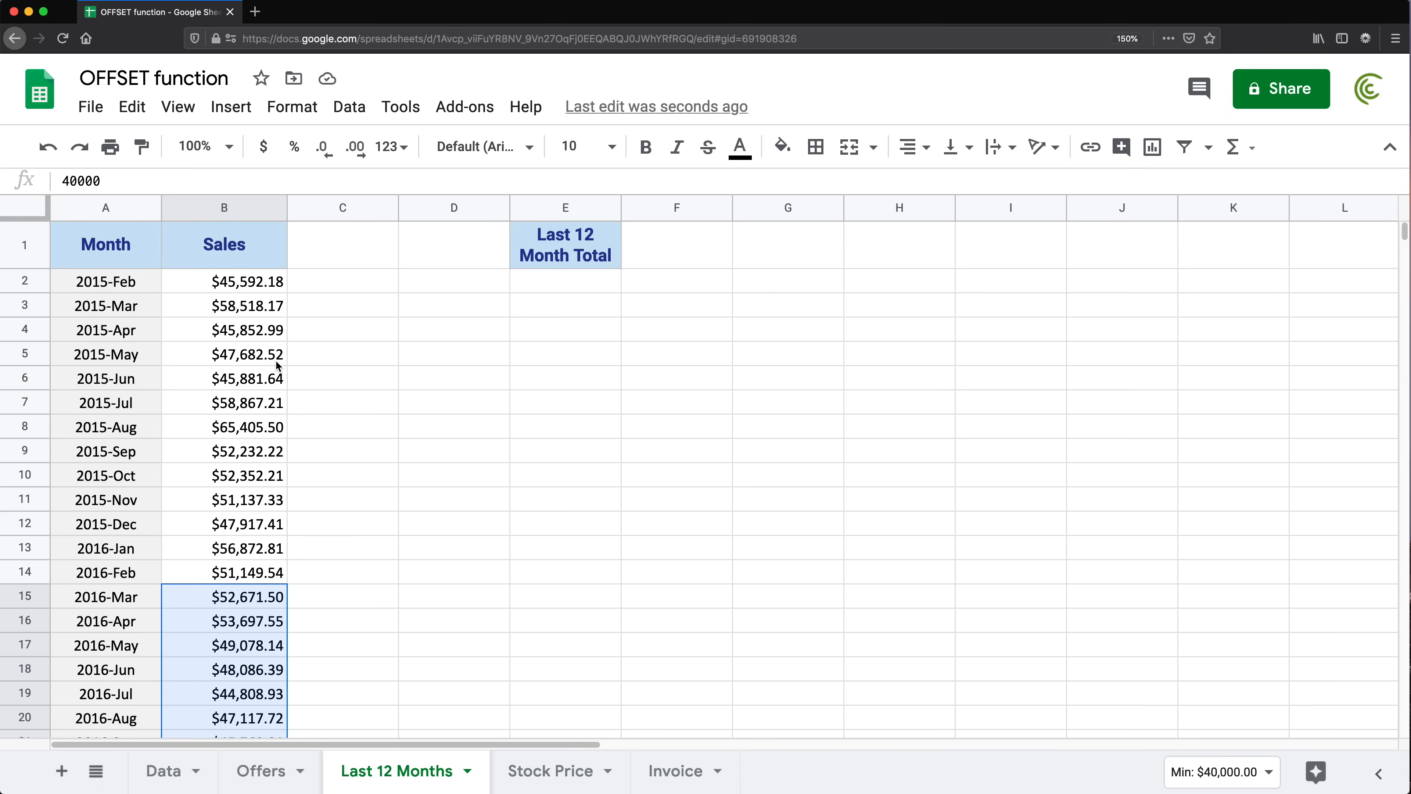
left_click(272, 290)
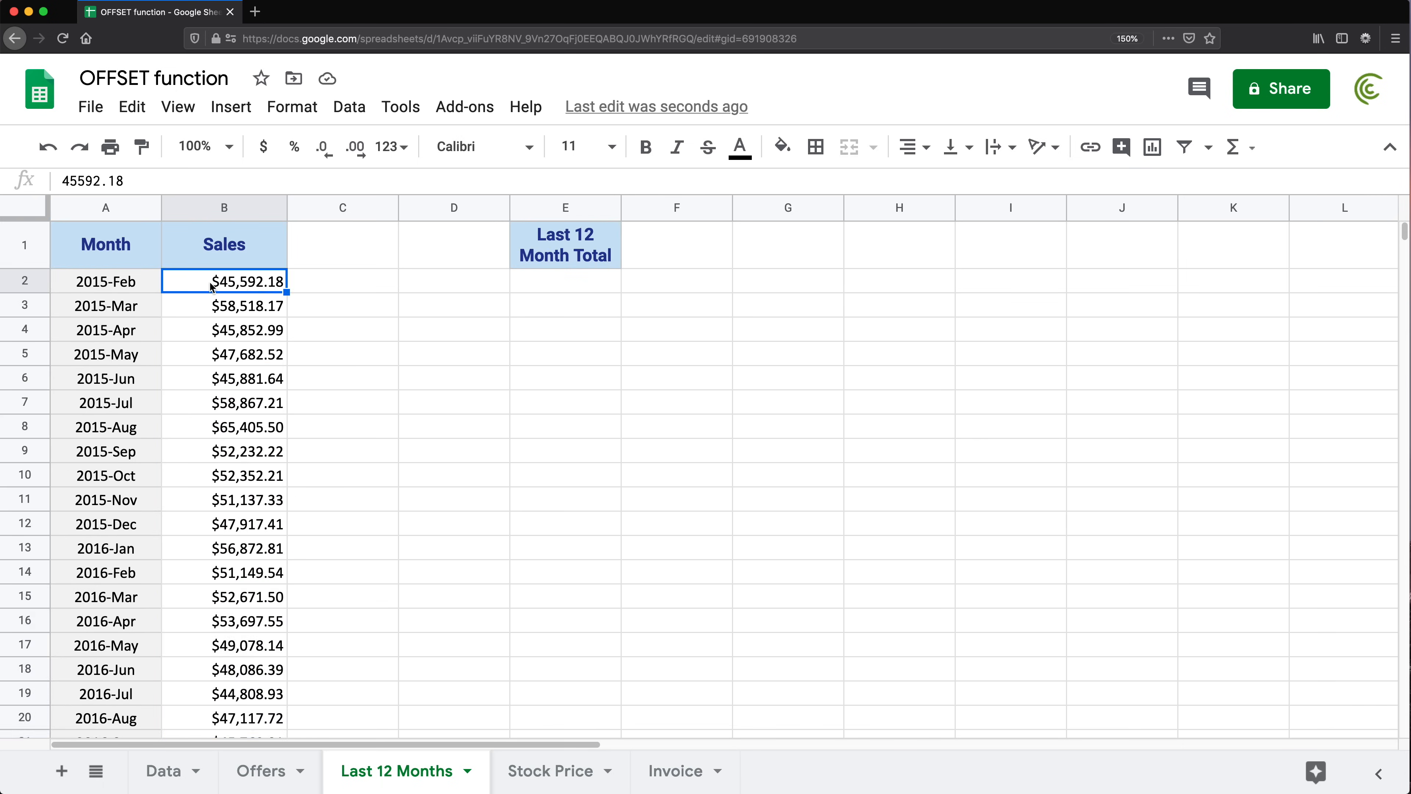
- Start an OFFSET formula in cell E2 with B2 as the starting cell reference
left_click(568, 284)
type("=of")
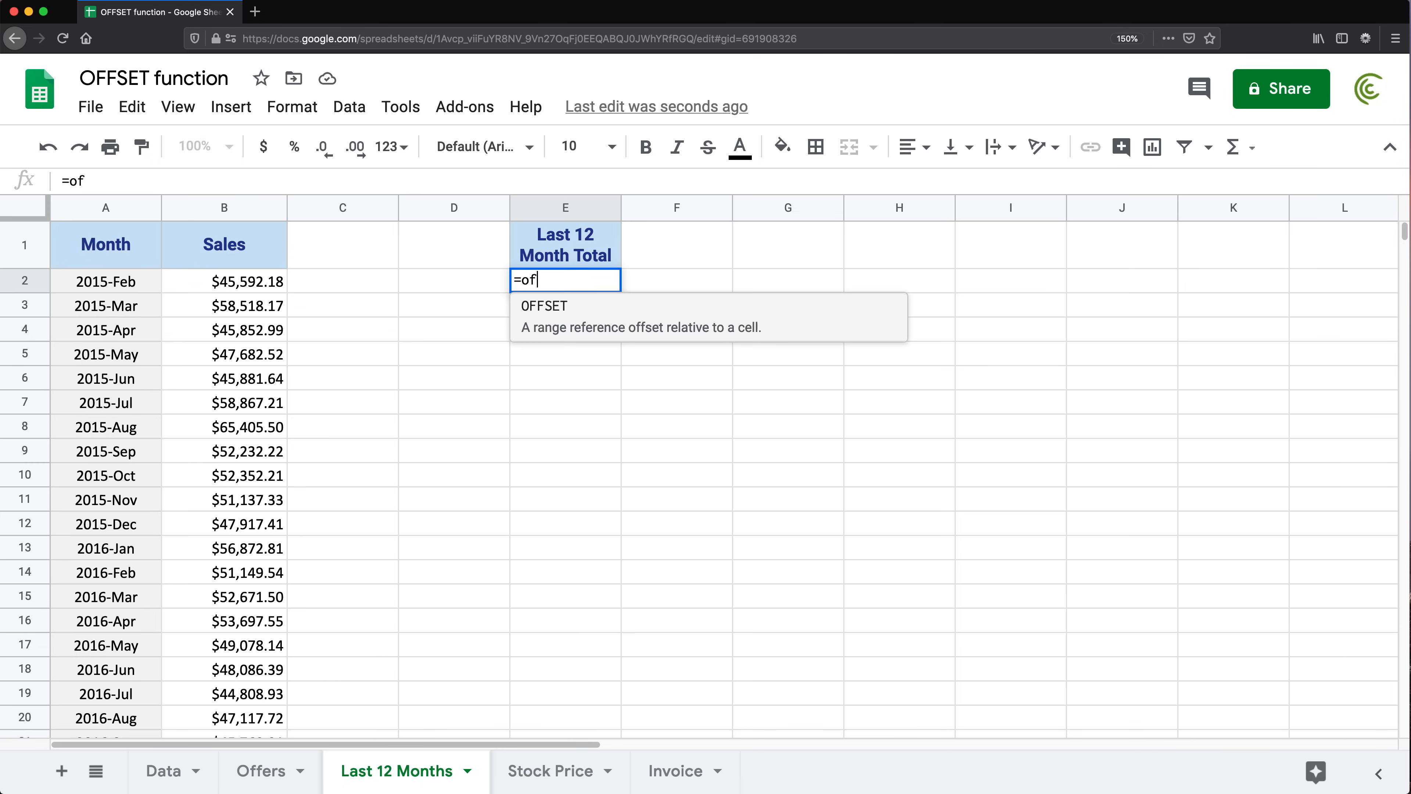
key("Tab")
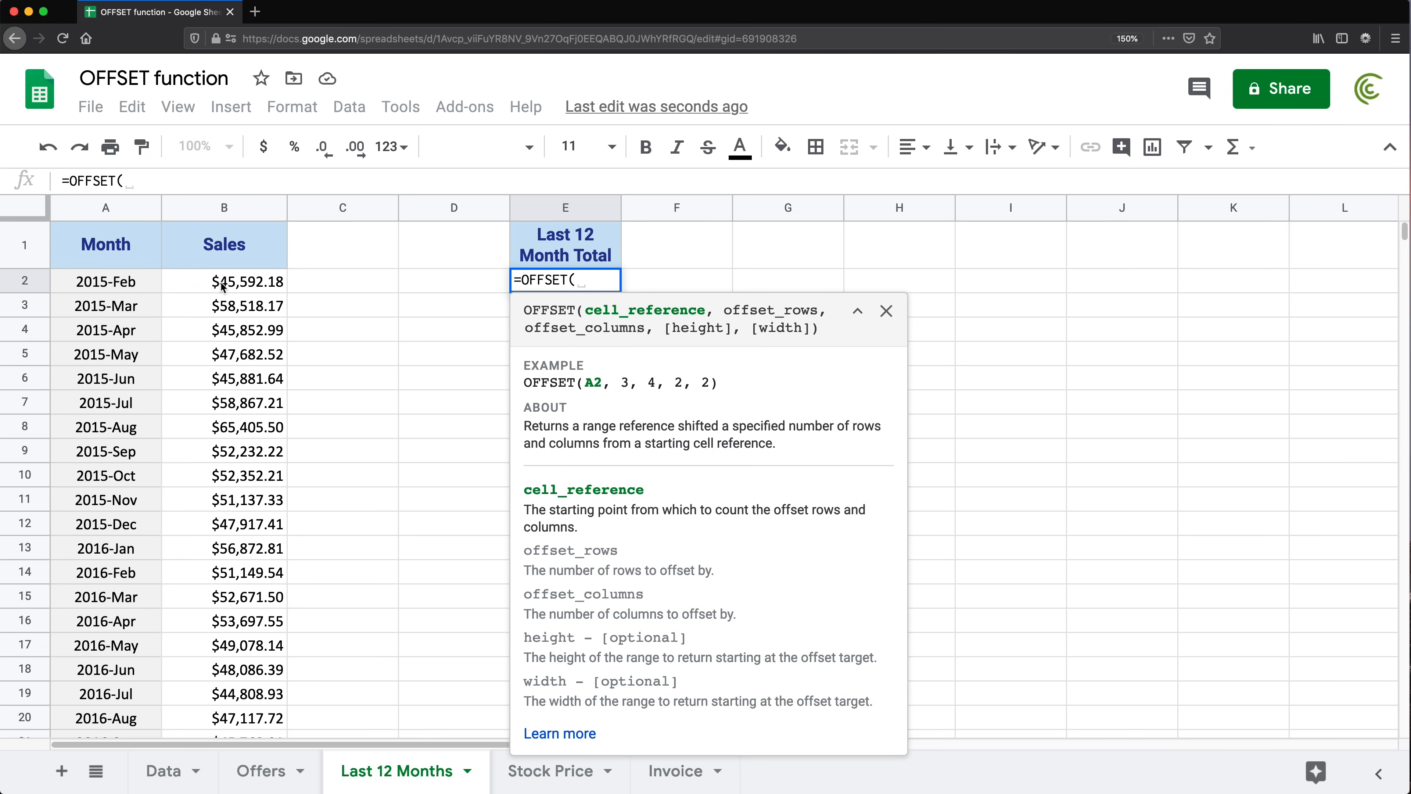
left_click(232, 283)
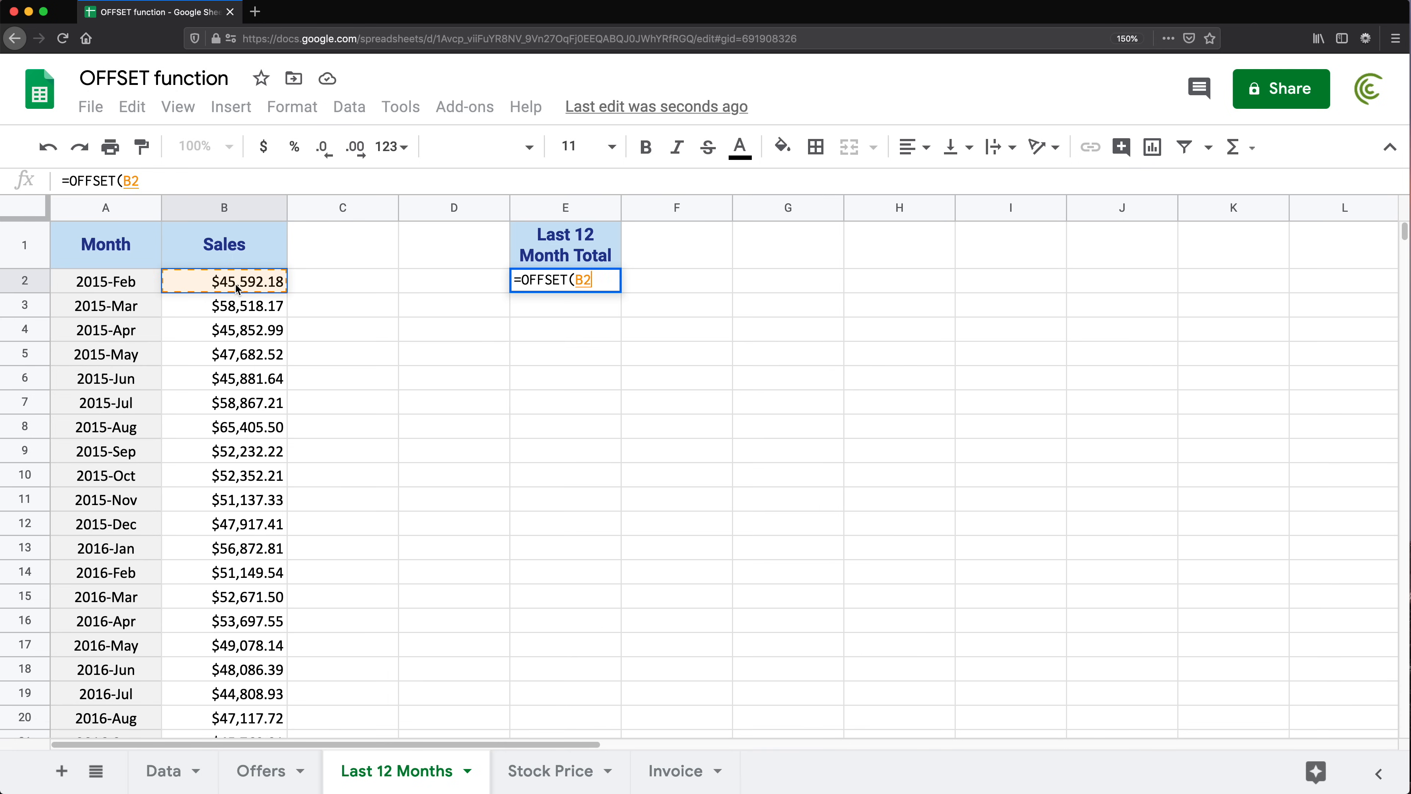
type(",")
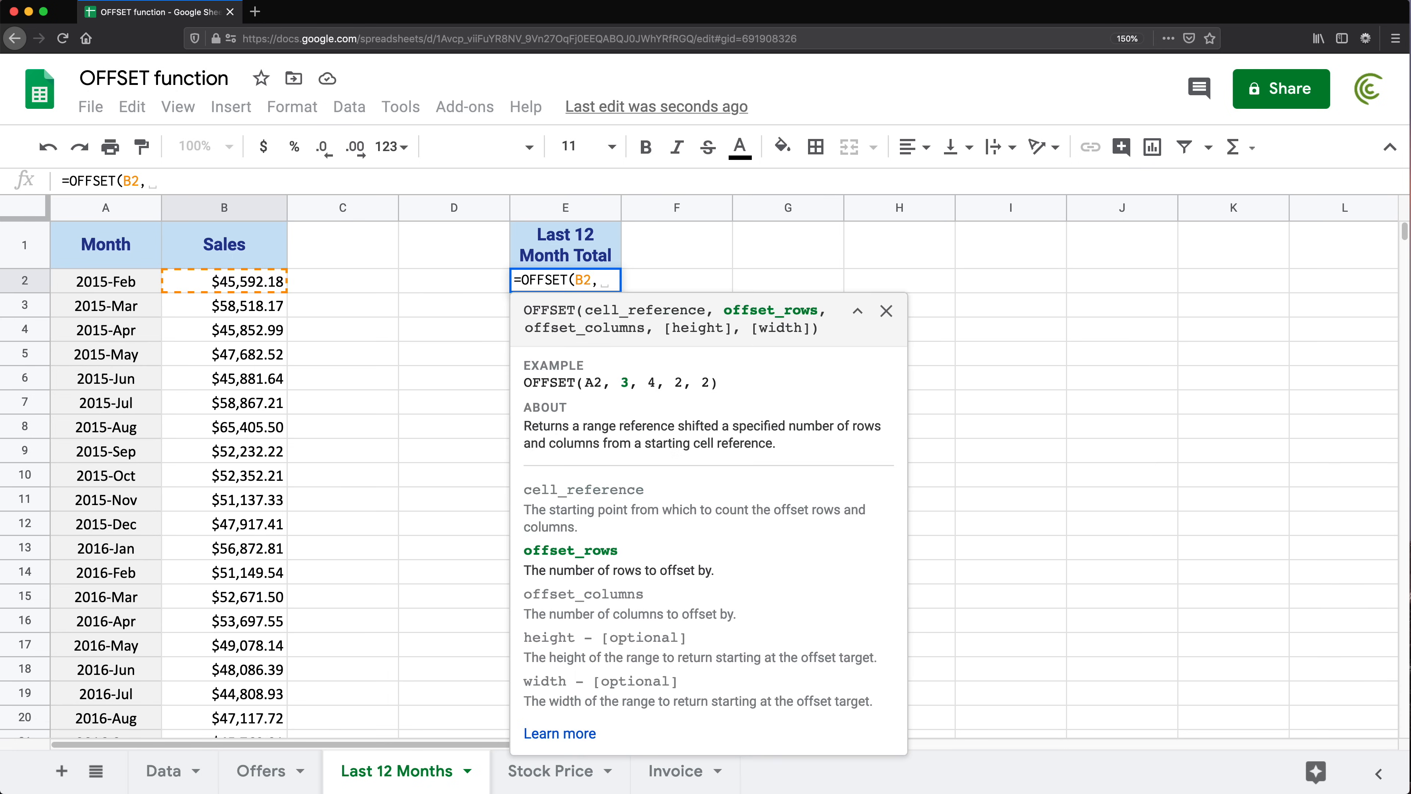
- Complete E2's OFFSET formula with a 20-row offset, 0-column offset and height of 12
scroll(272, 299, "down", 5)
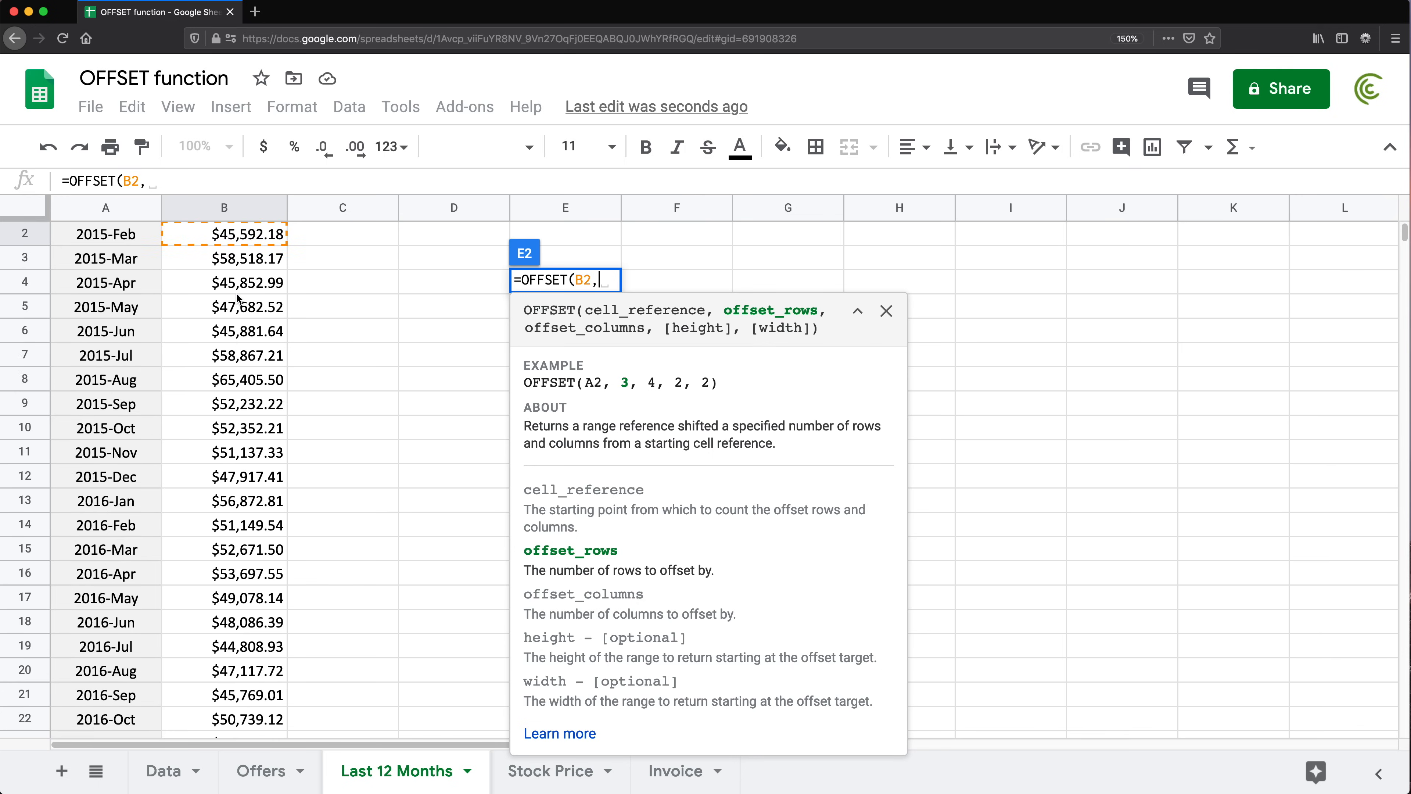
scroll(238, 287, "up", 1)
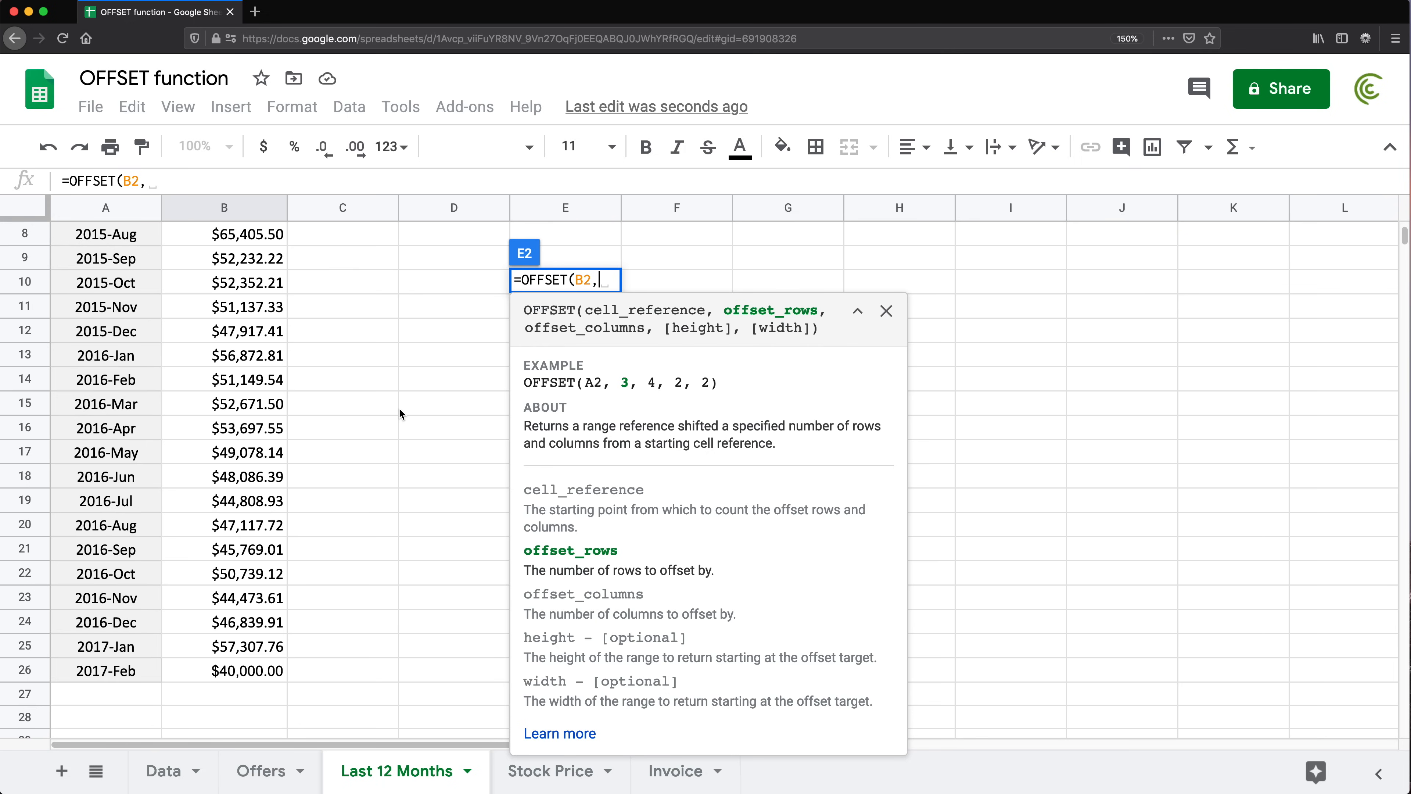
type("20m")
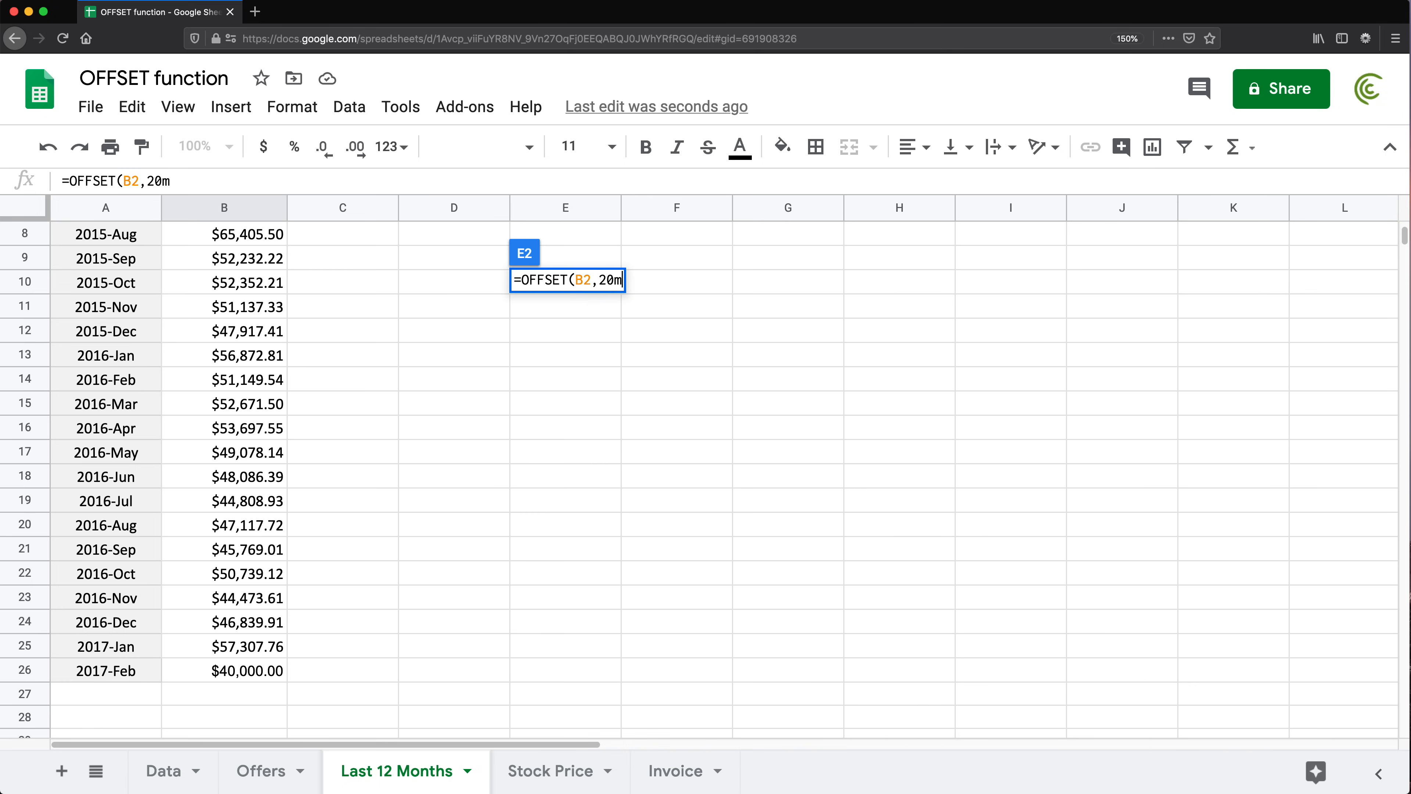
key("BackSpace")
type(", 0")
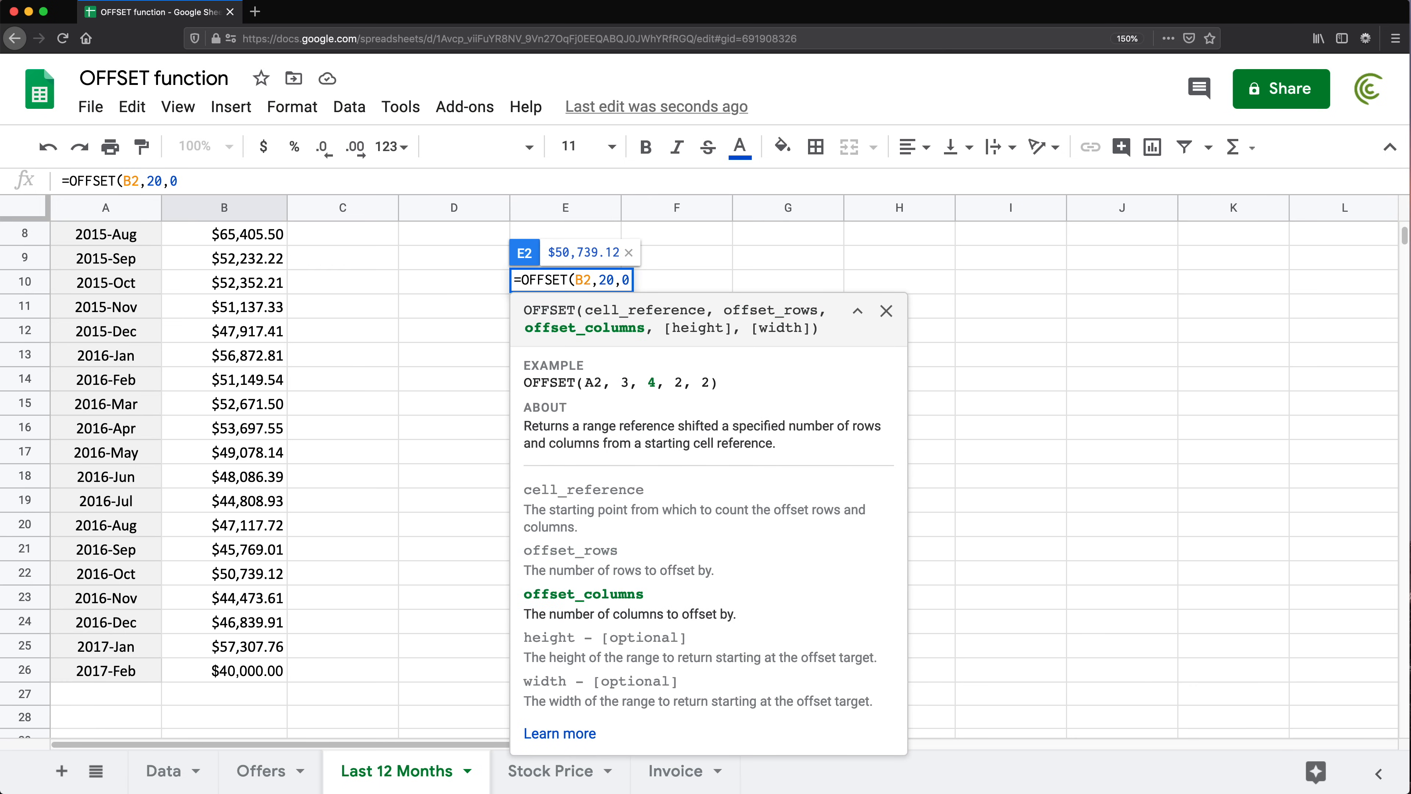
type(",")
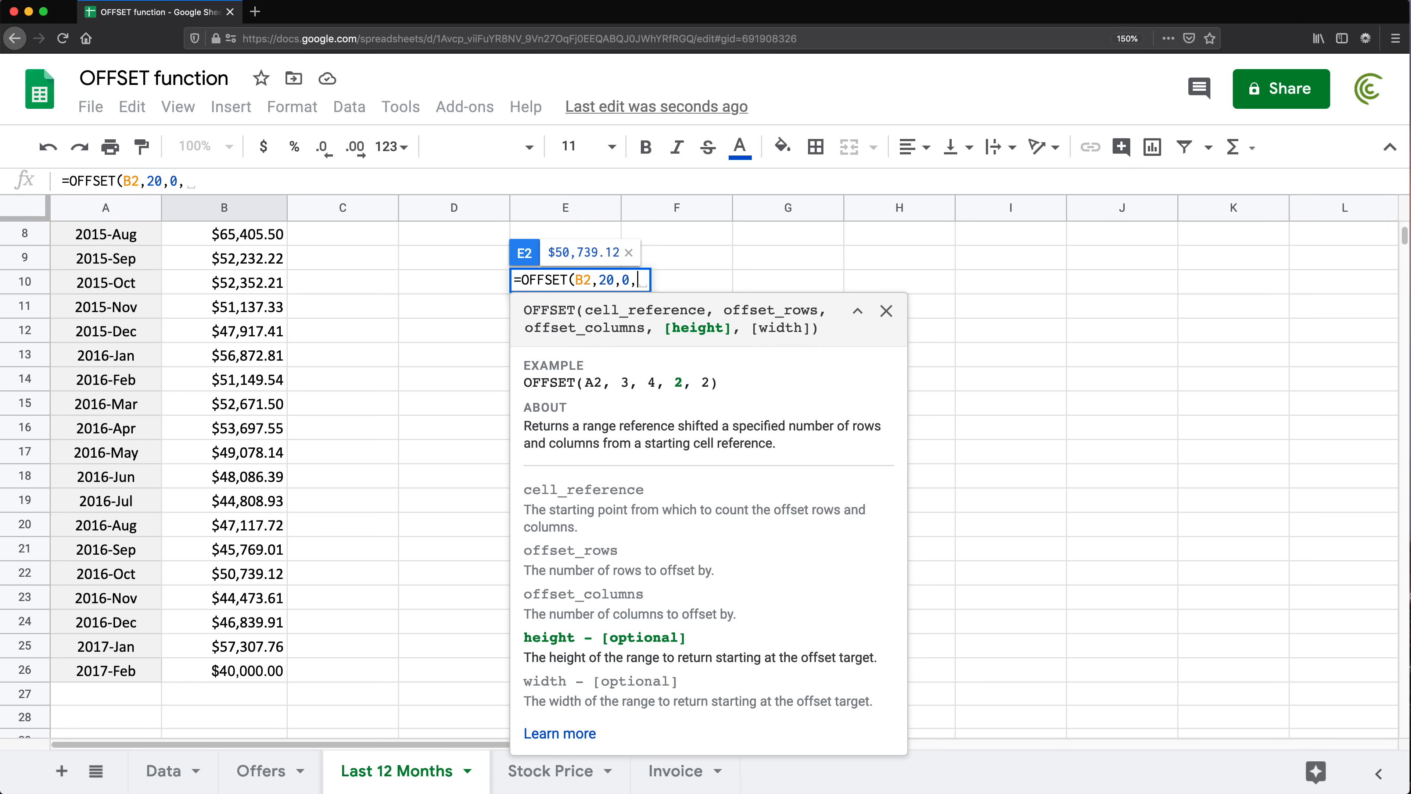
type("12)")
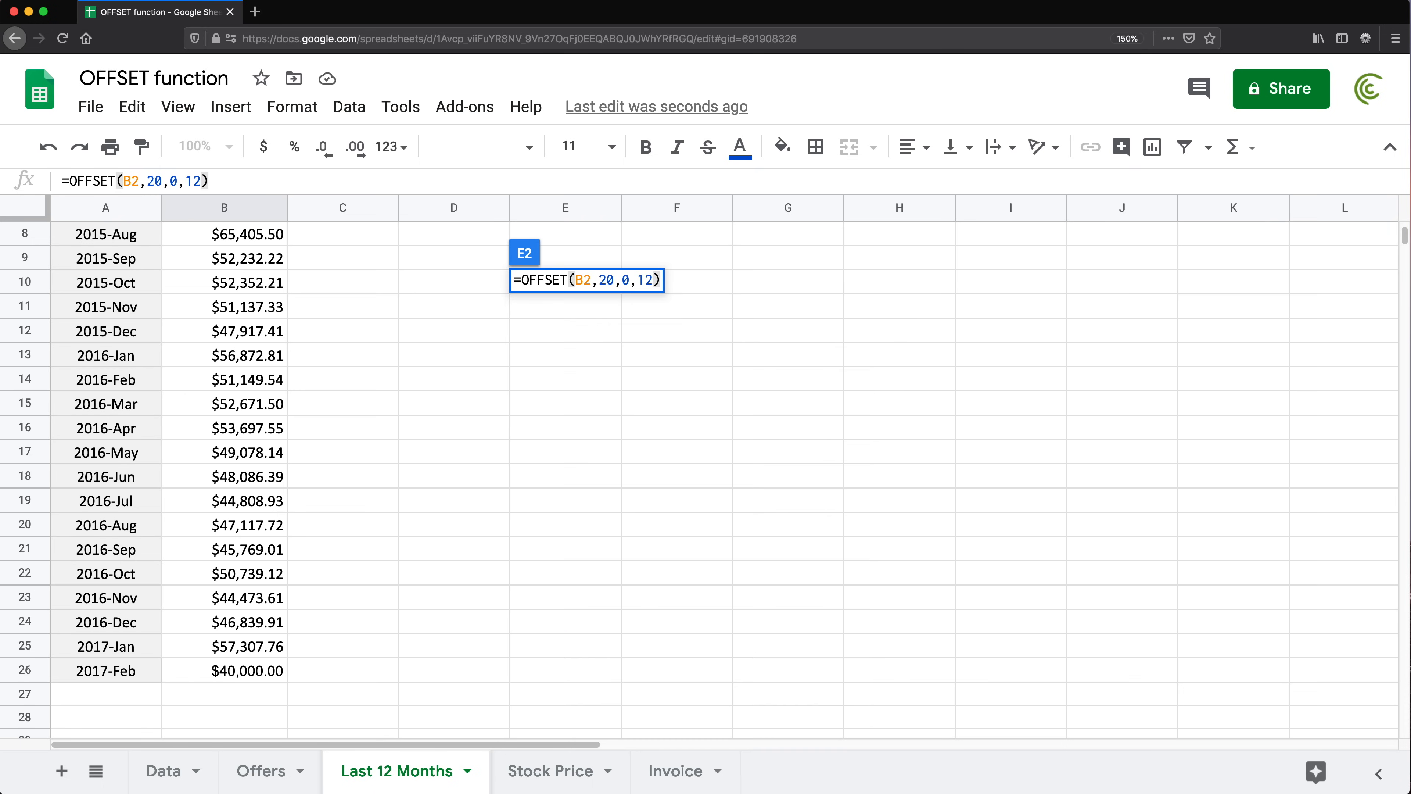
key("Return")
- Compare the OFFSET output in E2:E6 with the final sales rows in column B
scroll(477, 461, "up", 2)
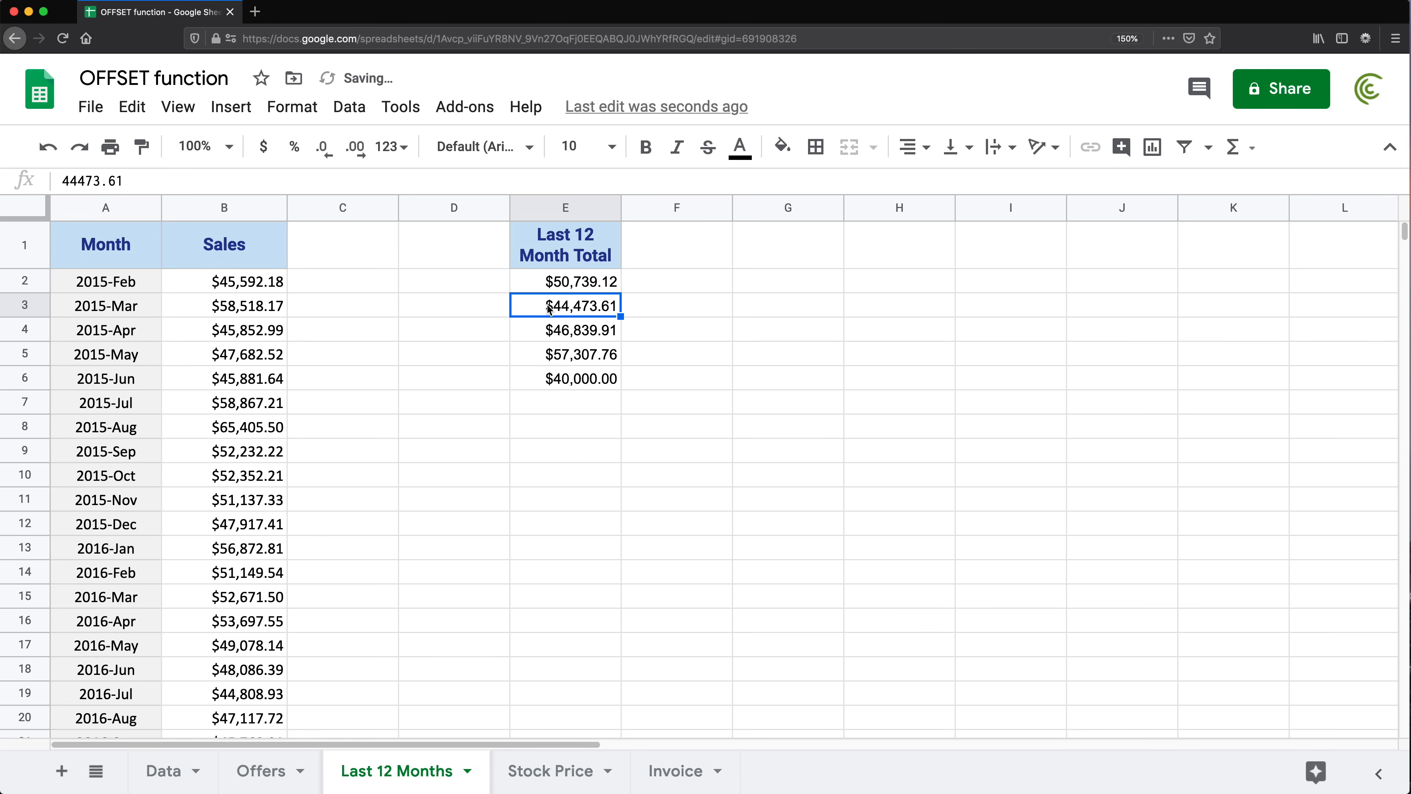
left_click_drag(558, 286, 578, 365)
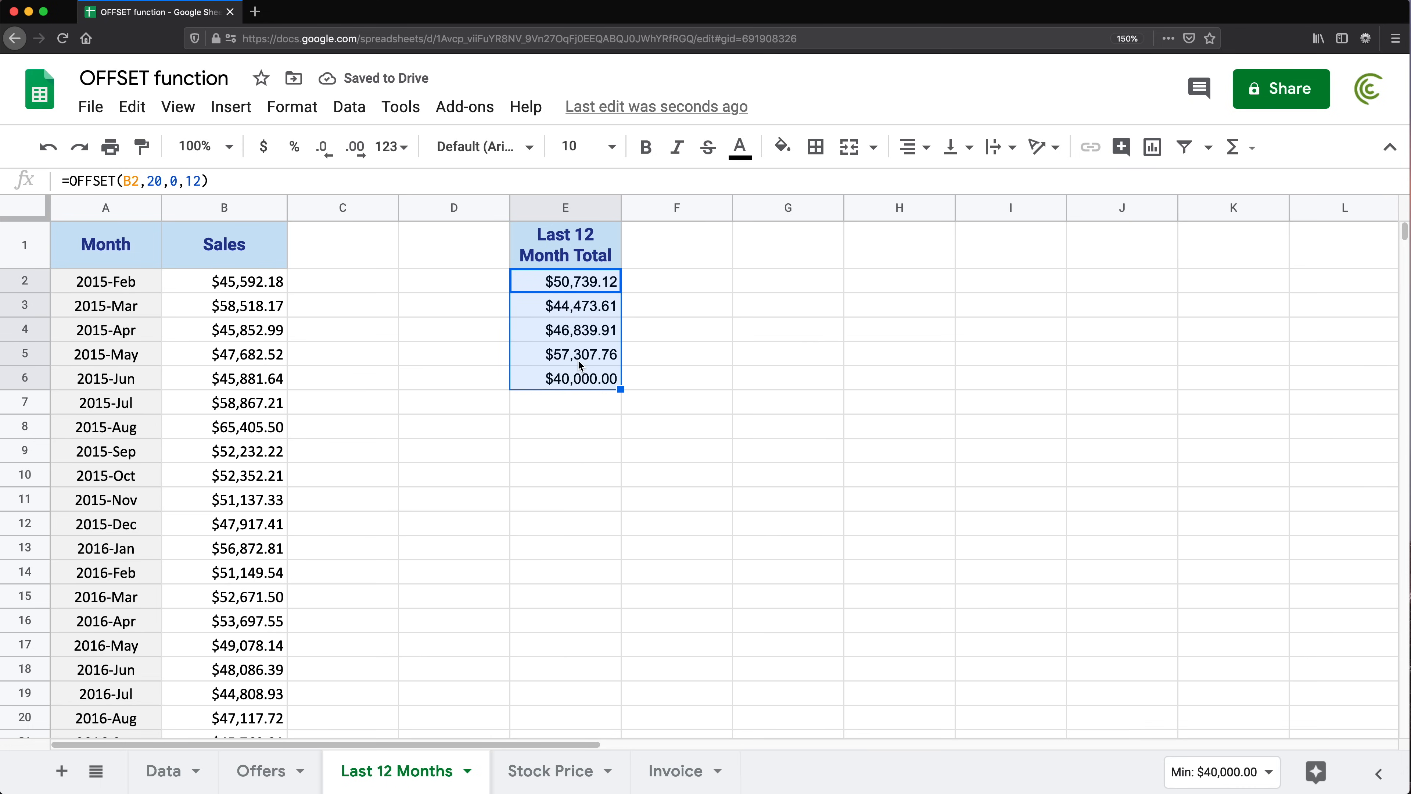
scroll(578, 361, "down", 5)
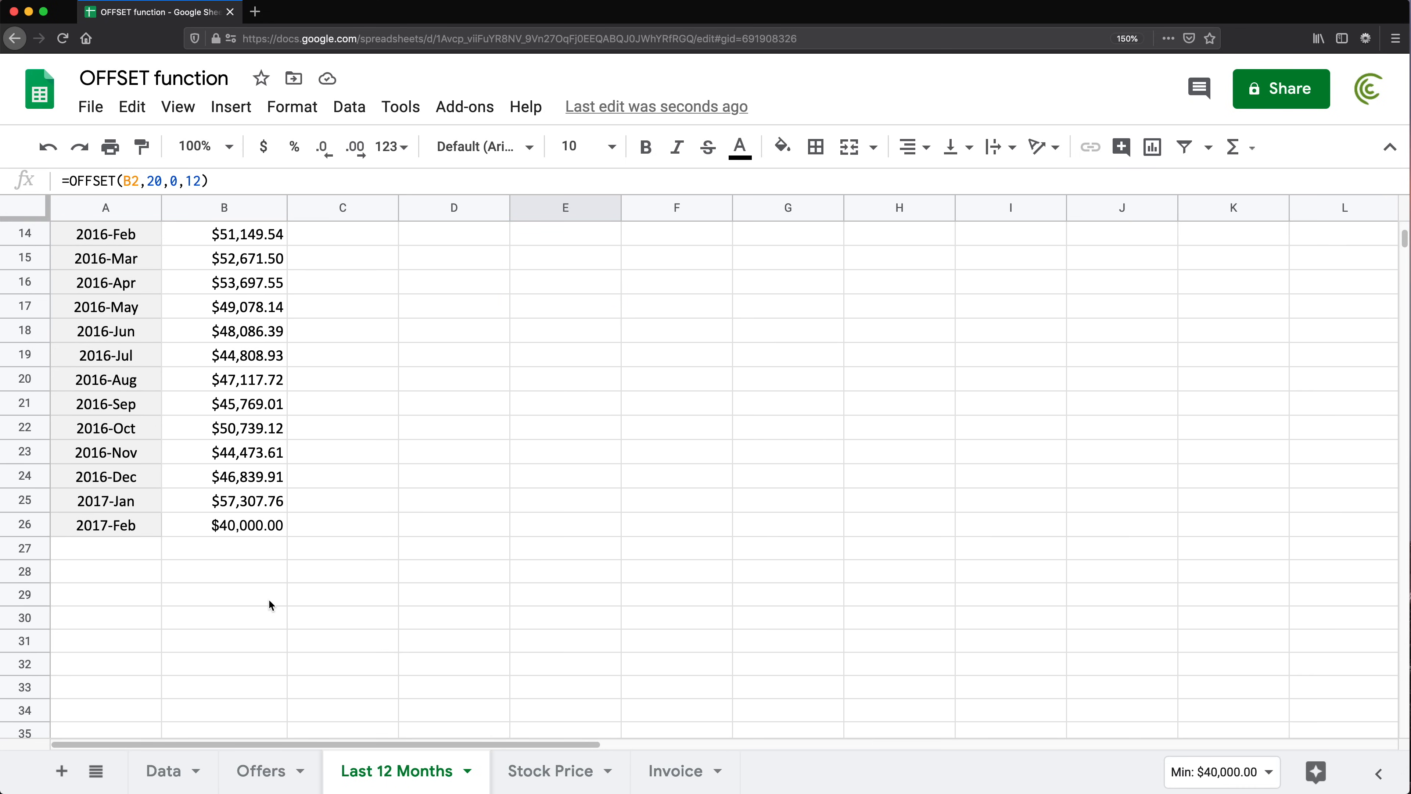
scroll(419, 382, "up", 5)
- Change the row offset in E2's OFFSET formula to 13
double_click(558, 280)
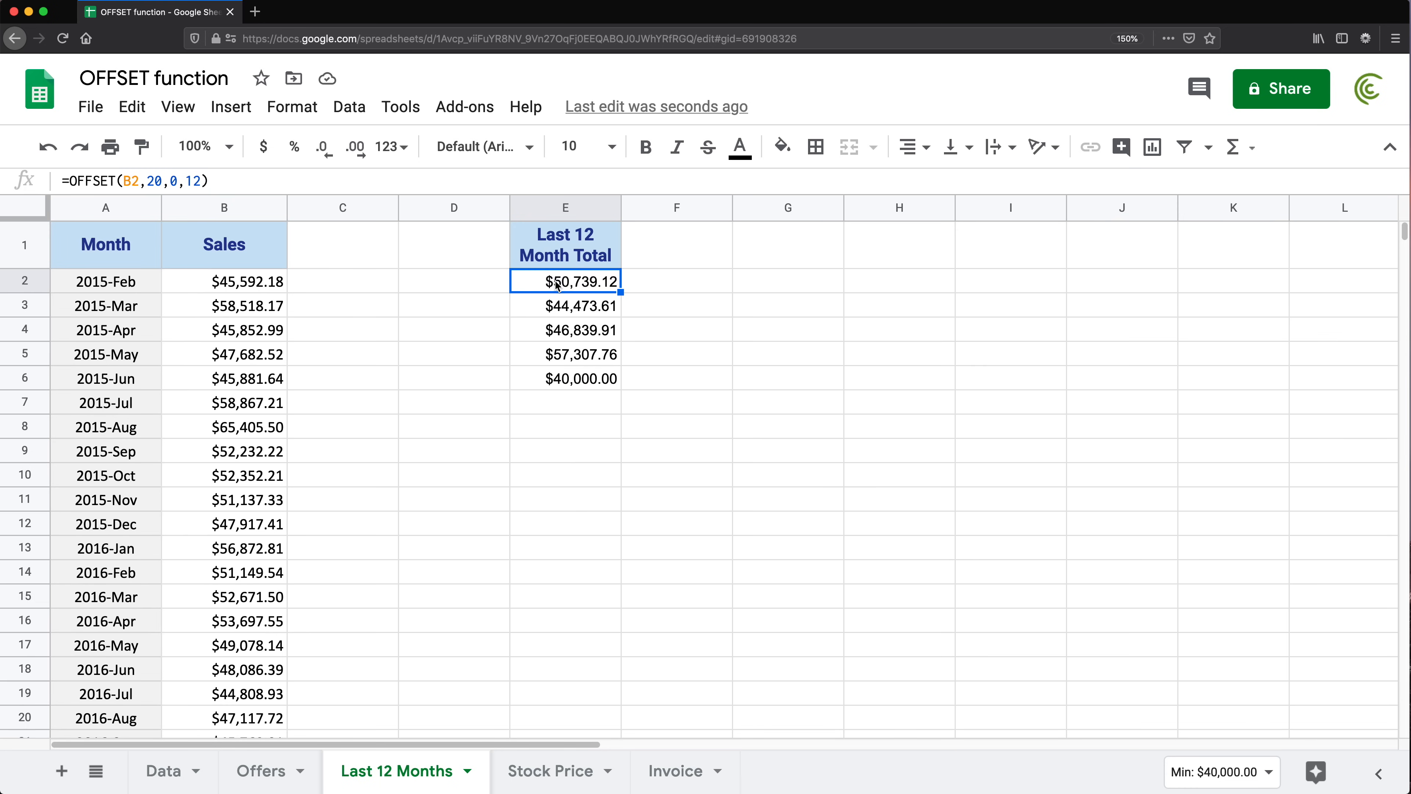
left_click(614, 282)
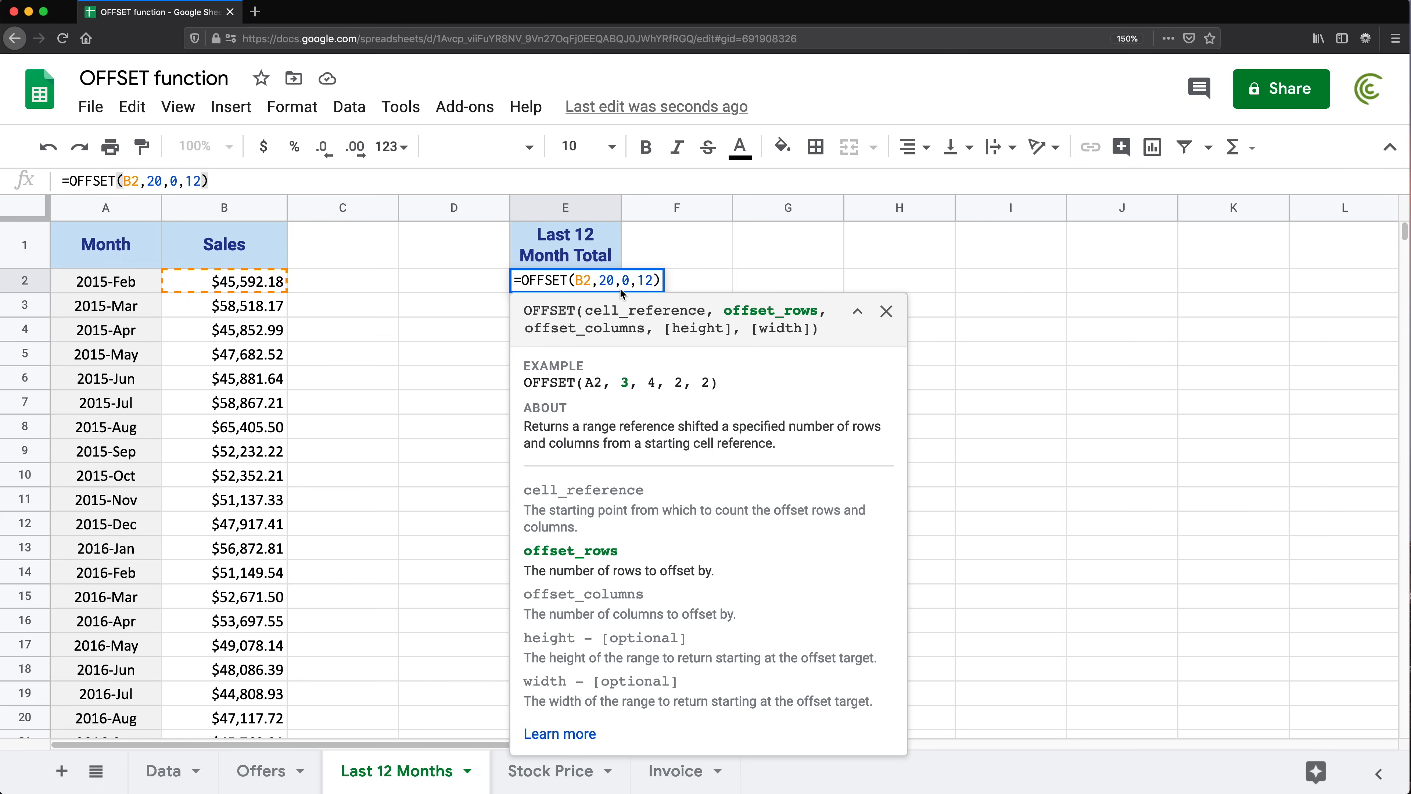
key("BackSpace")
key("BackSpace")
type("13")
key("Return")
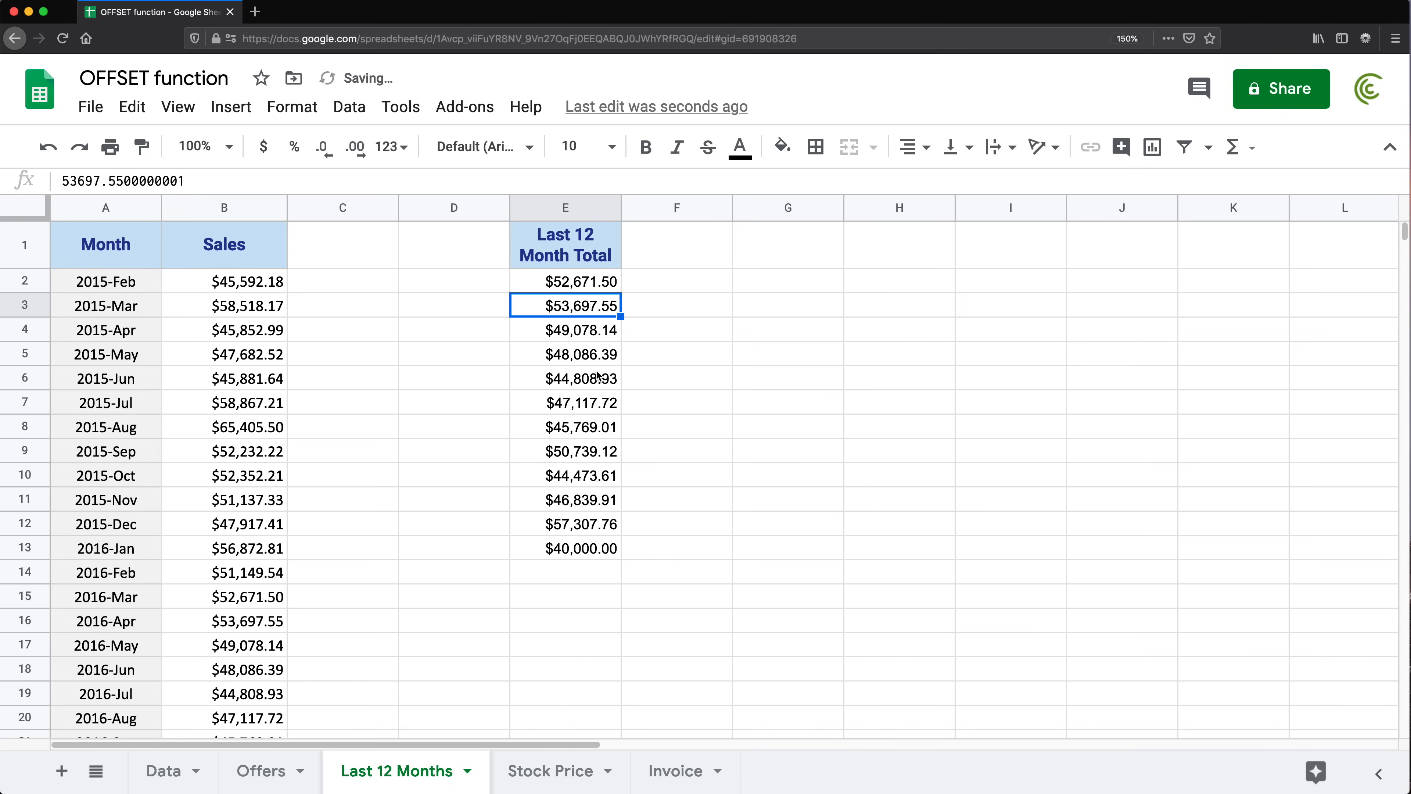
- Examine the OFFSET output range E2:E13 and its last cell, E13
key("Up")
left_click_drag(584, 329, 576, 551)
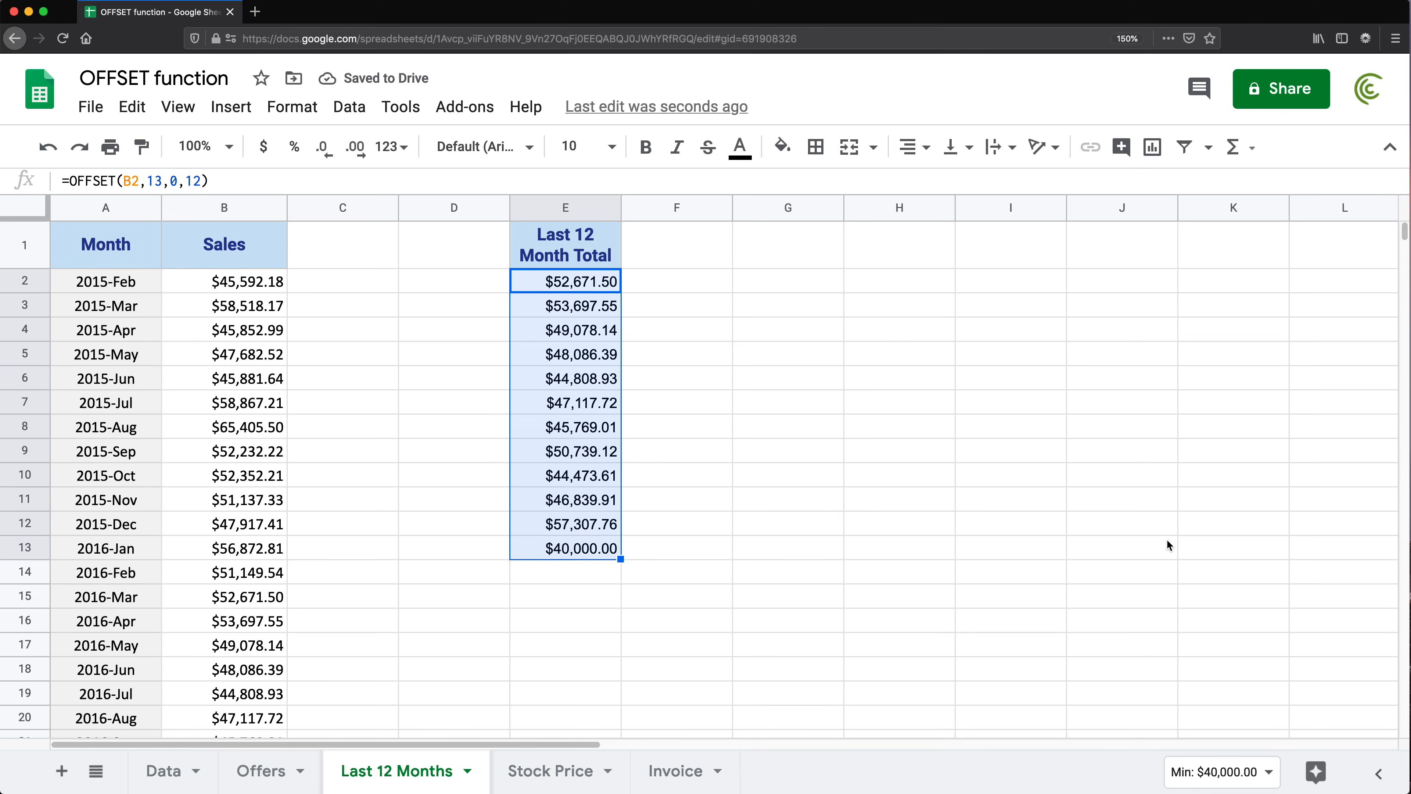
left_click(569, 553)
- Count back through the latest twelve sales cells from B26 to B15 to check where the range starts
scroll(478, 583, "down", 5)
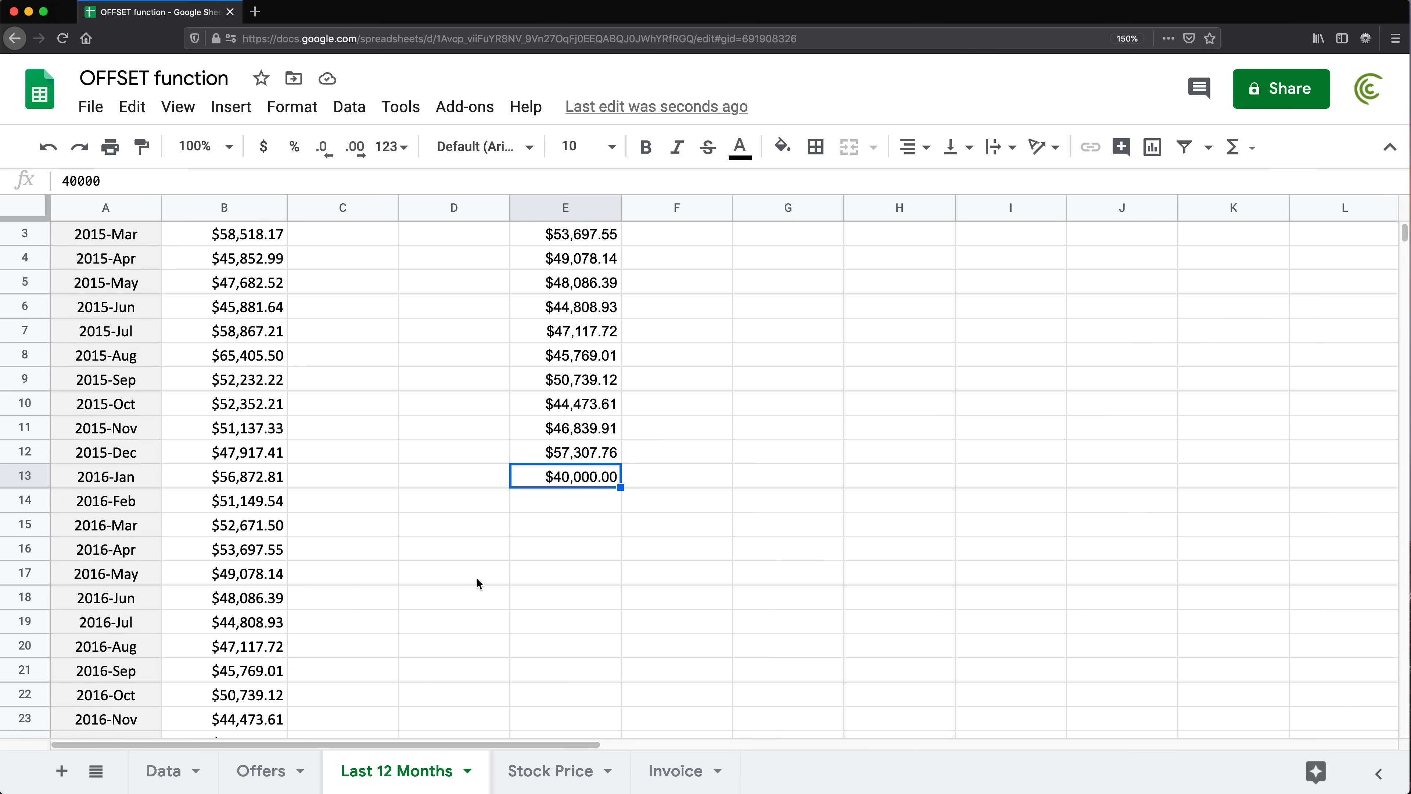
left_click(237, 498)
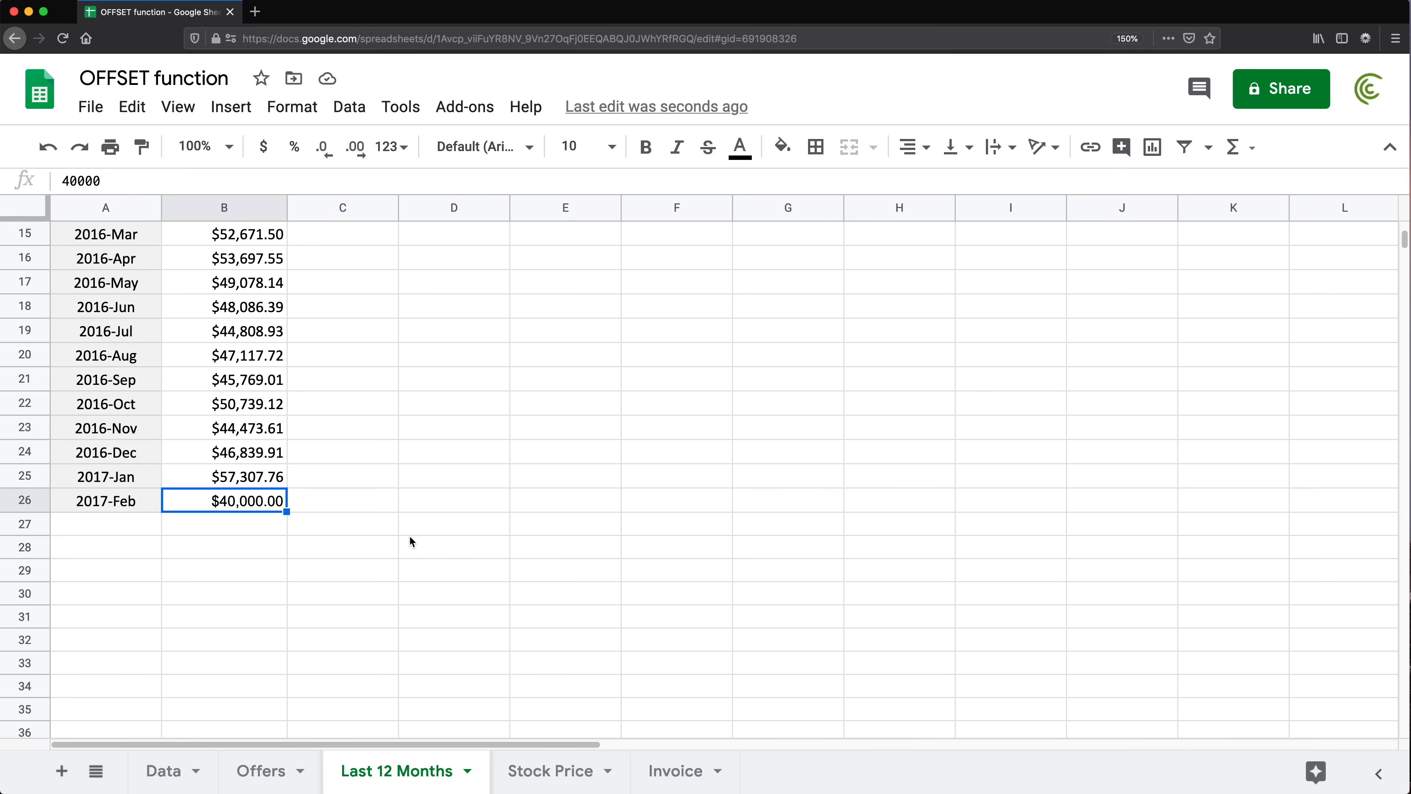
key("Up")
key("Up")
key("Up")
key("Up")
key("Up")
key("Up")
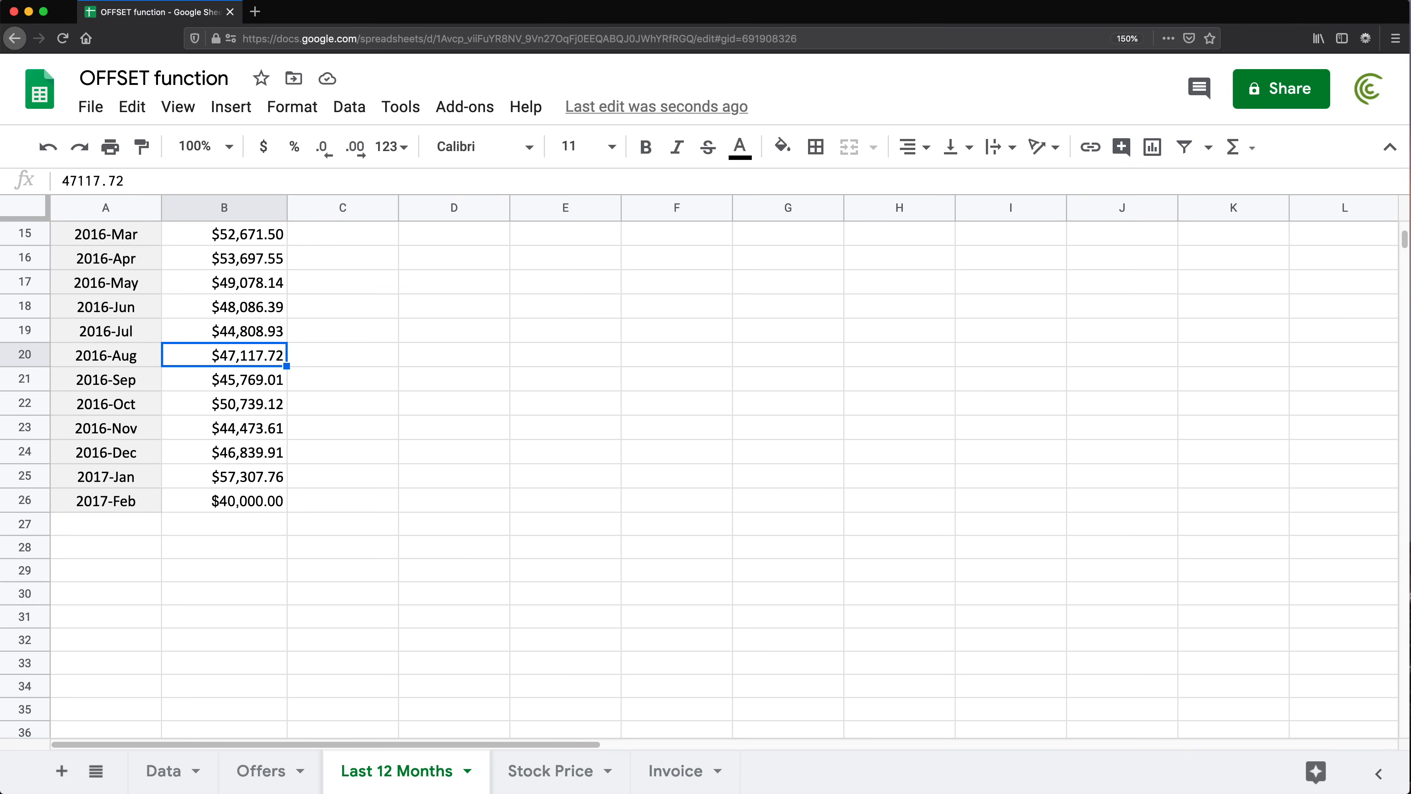
key("Up")
key("Up")
key("Up")
key("Up")
key("Up")
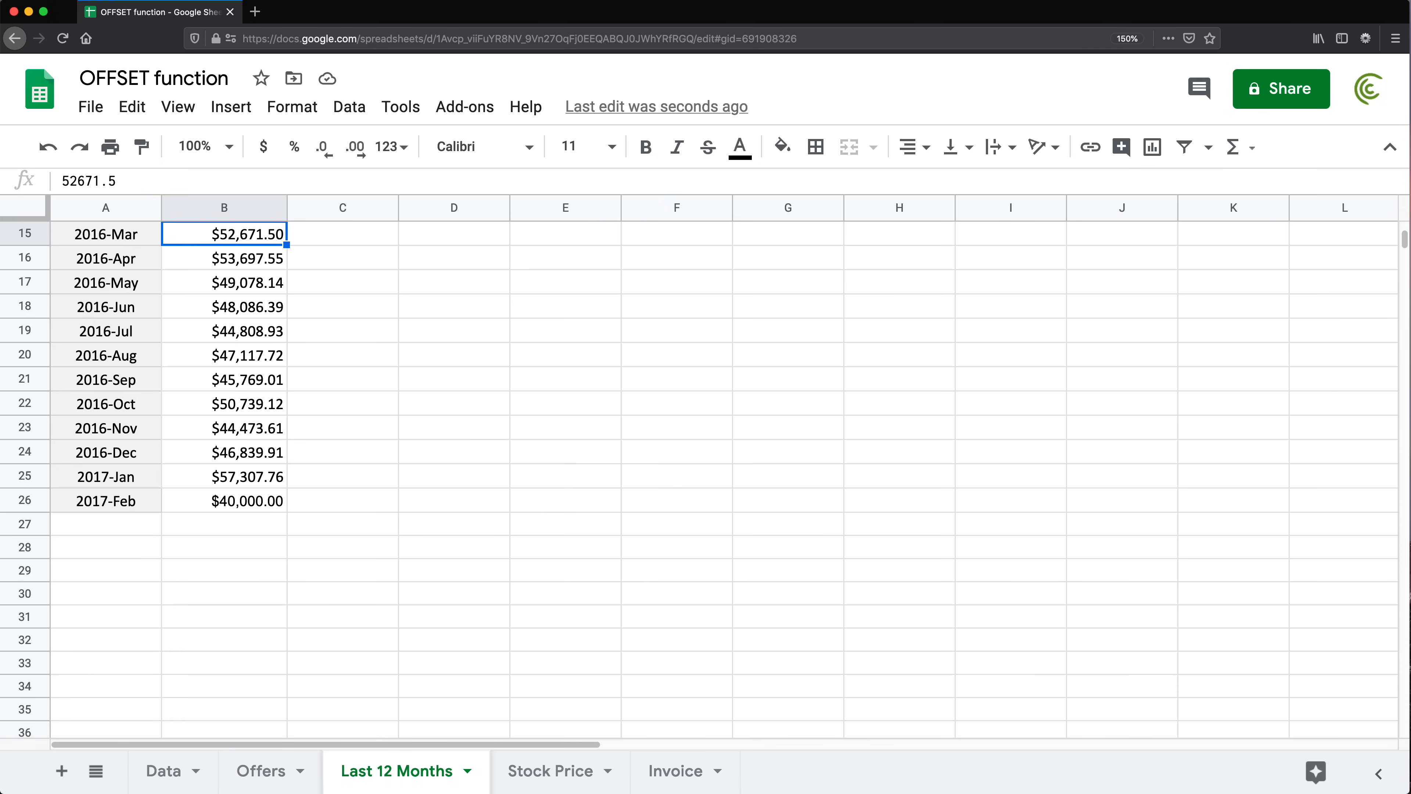
scroll(369, 483, "up", 2)
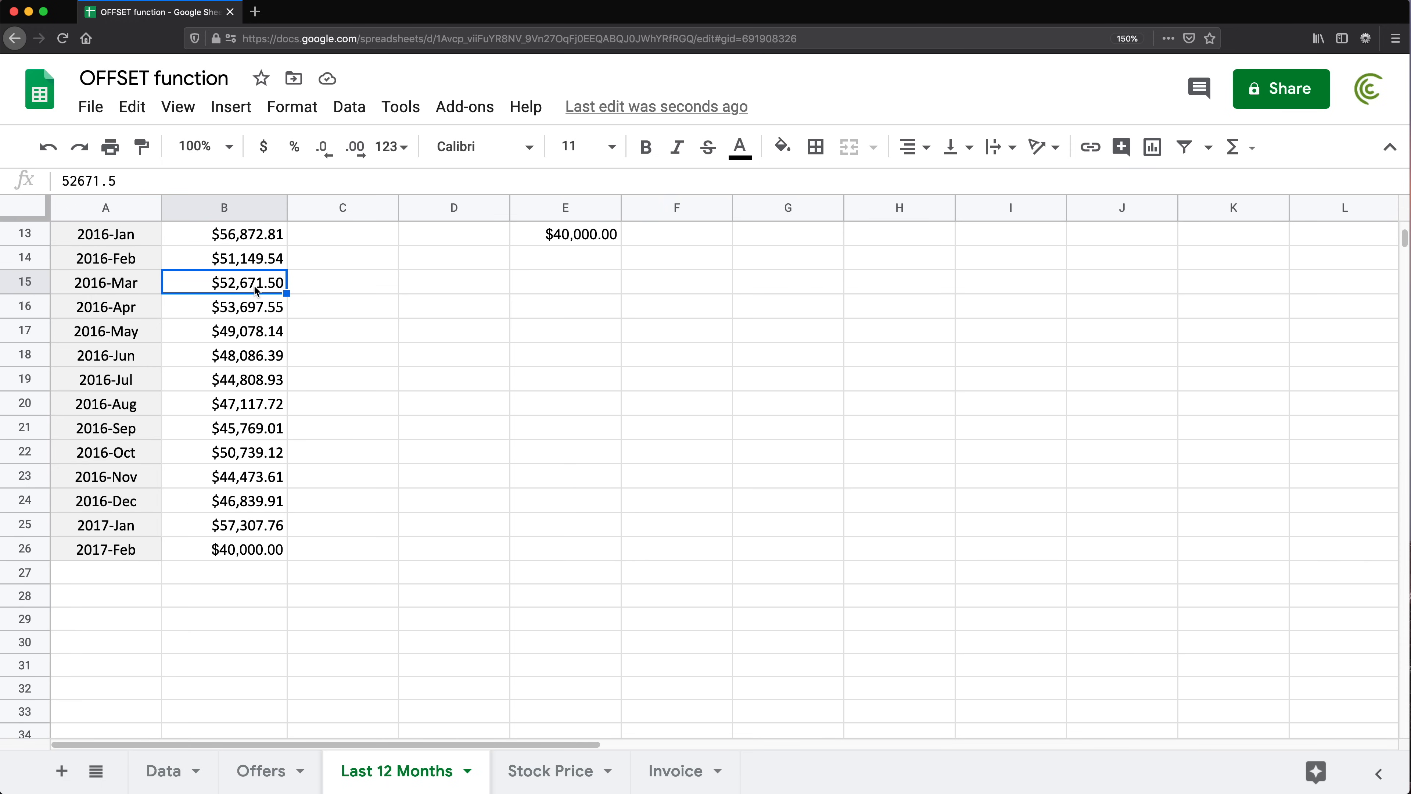
scroll(414, 311, "up", 5)
- Delete row 26, the 2017-Feb entry, to test how E2's OFFSET formula responds
left_click(581, 284)
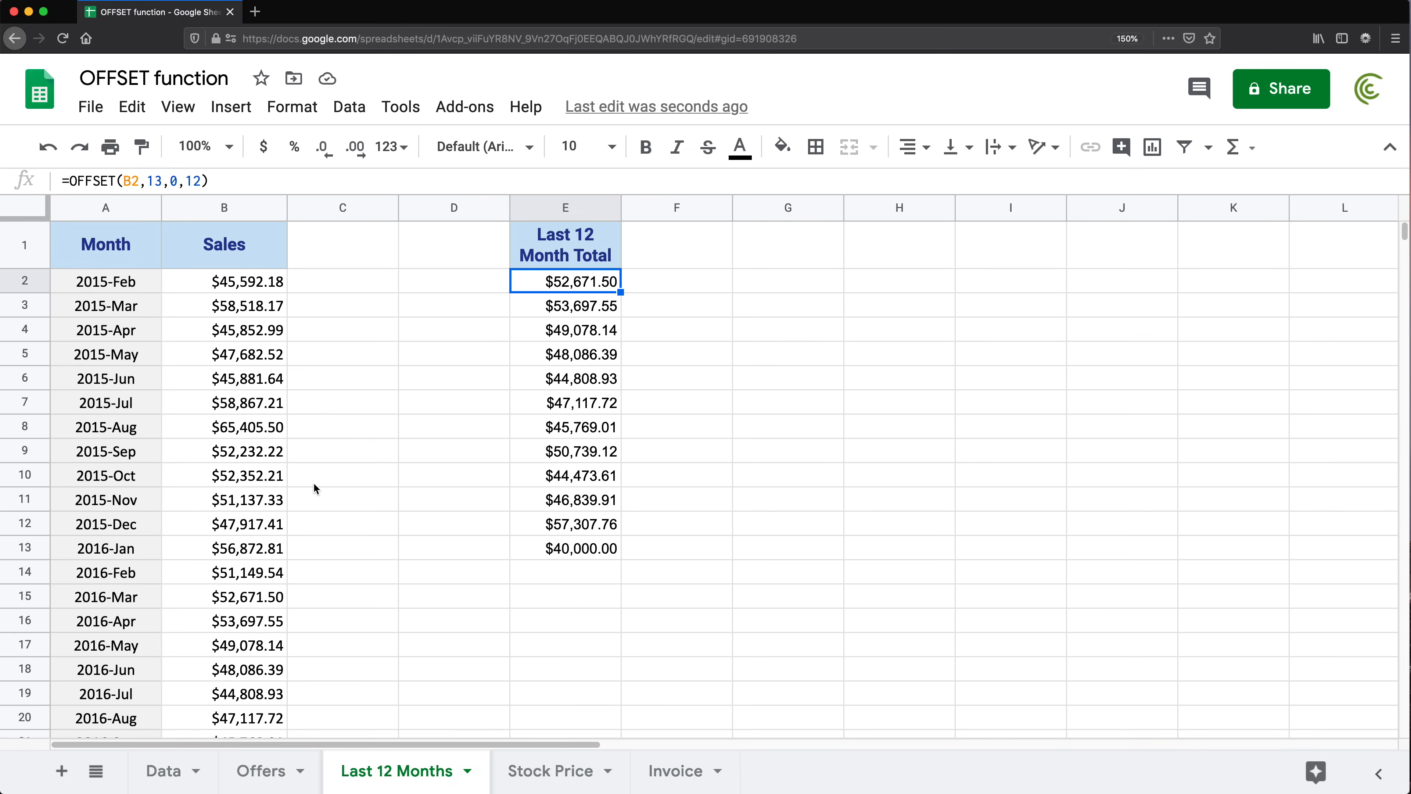
scroll(294, 503, "down", 5)
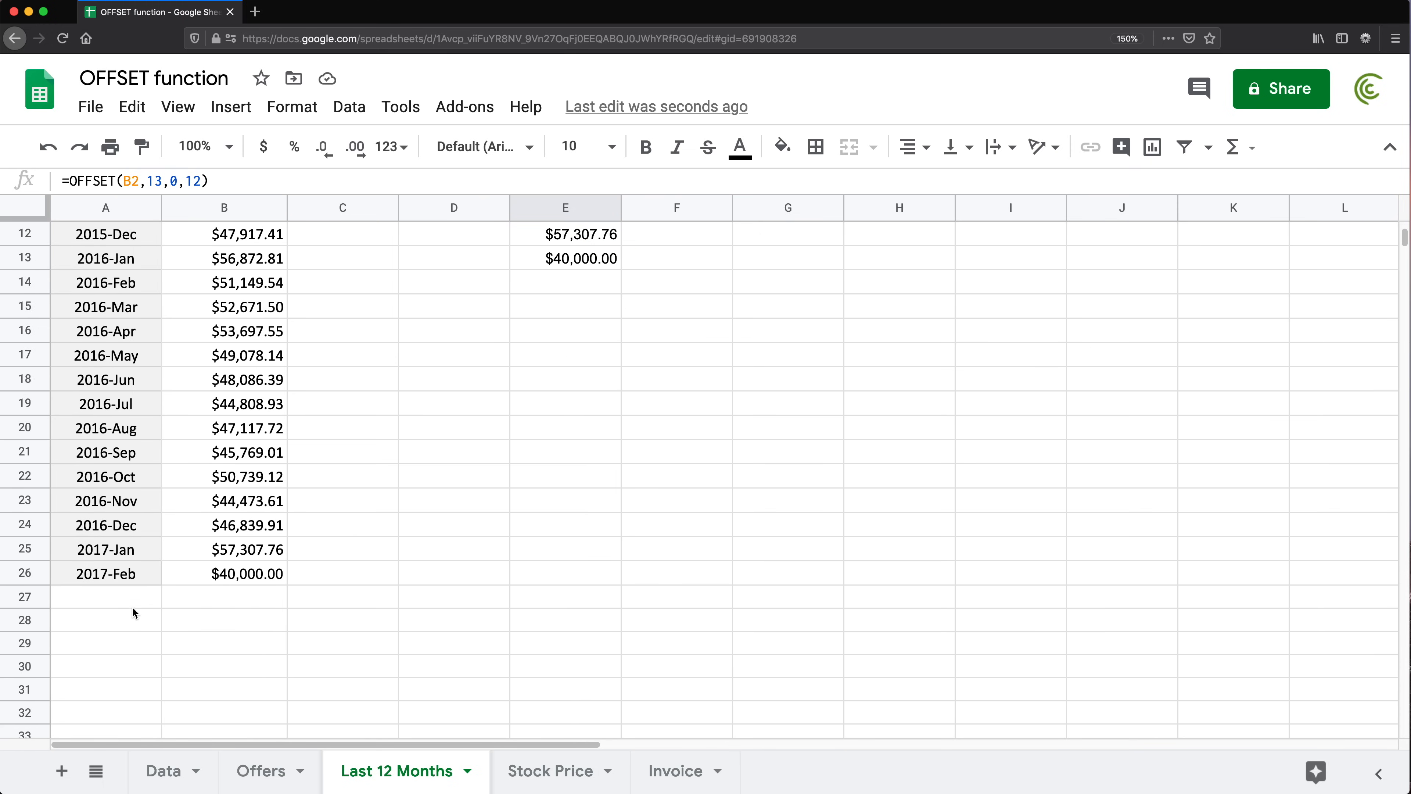
right_click(30, 576)
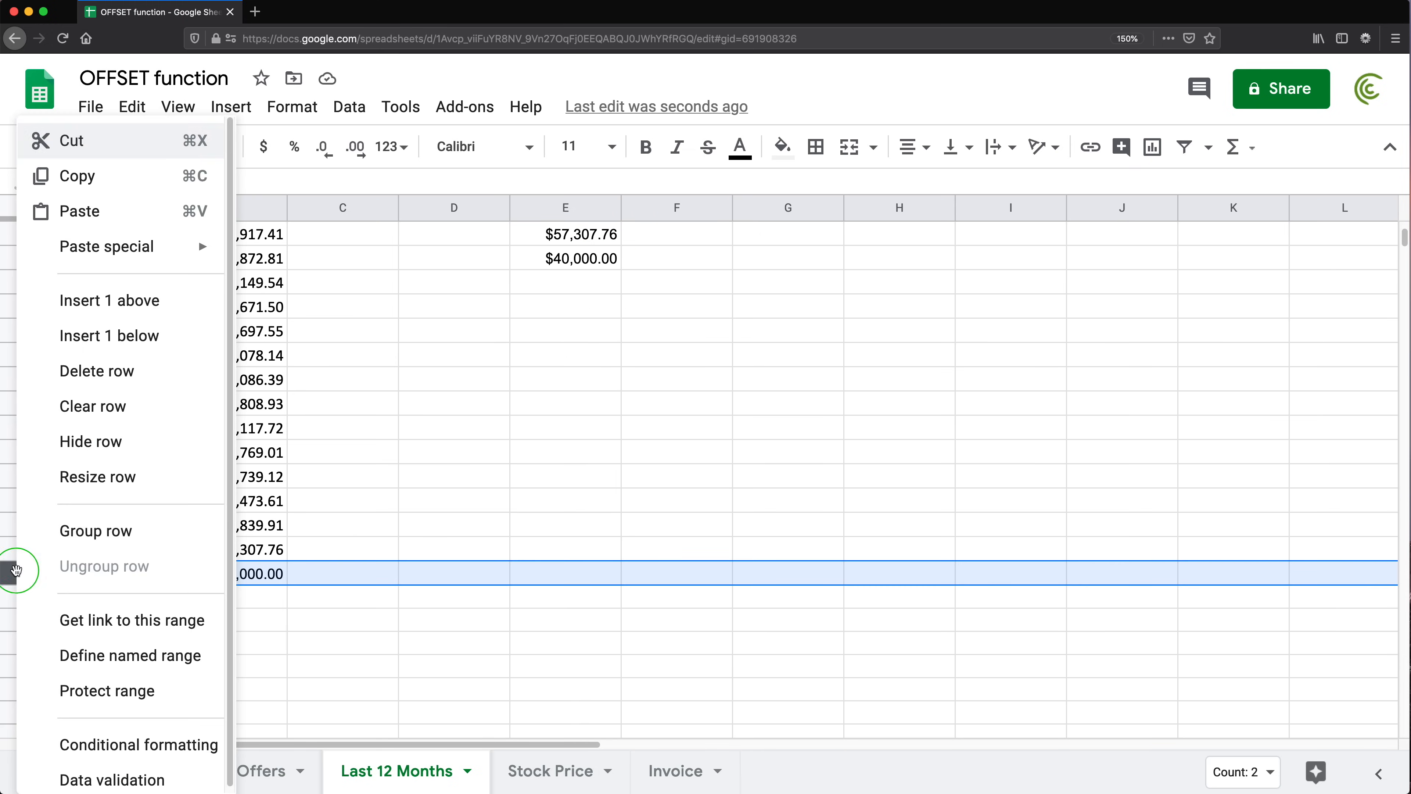
left_click(129, 370)
- Check cell E13 and the formula in E2 for the effect of the row deletion
scroll(277, 384, "up", 5)
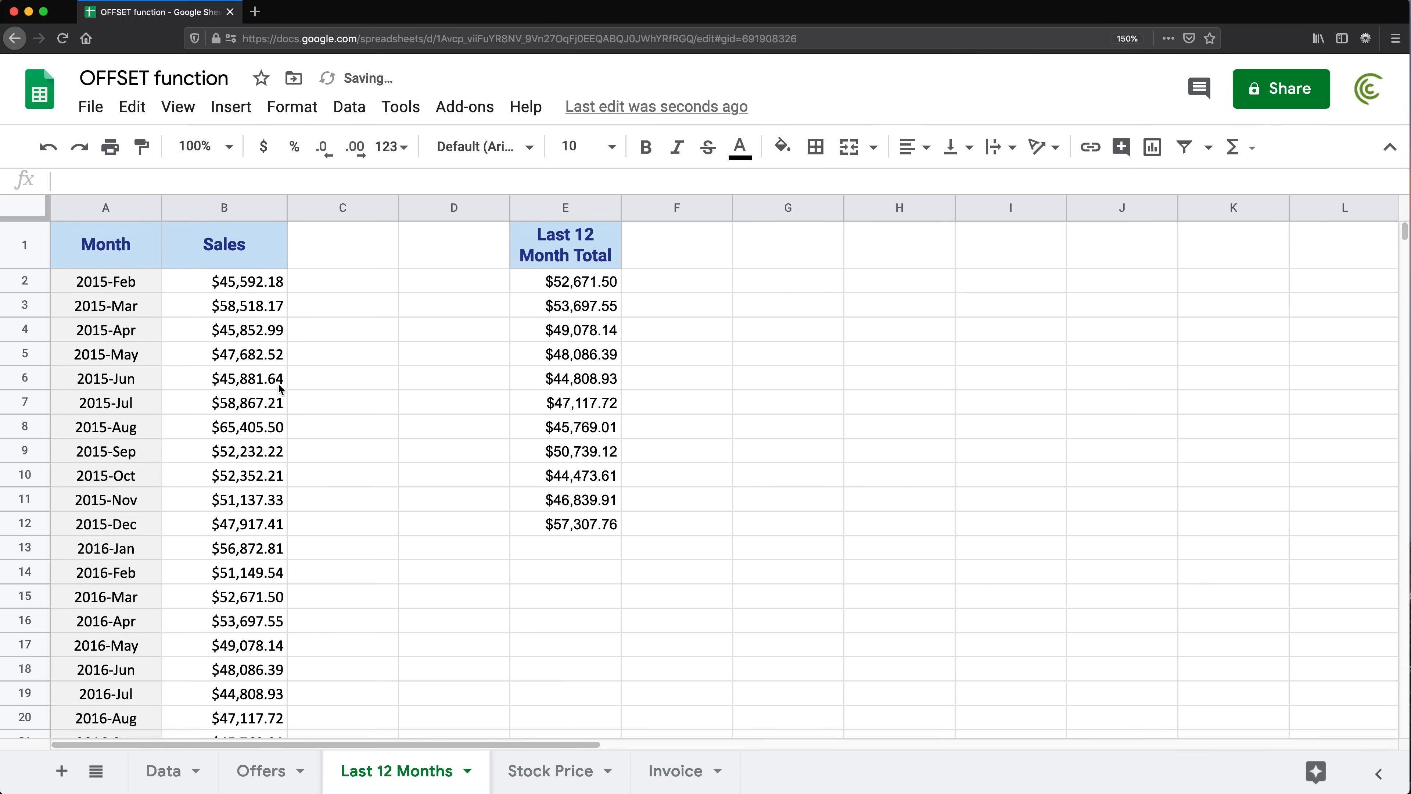
left_click(575, 550)
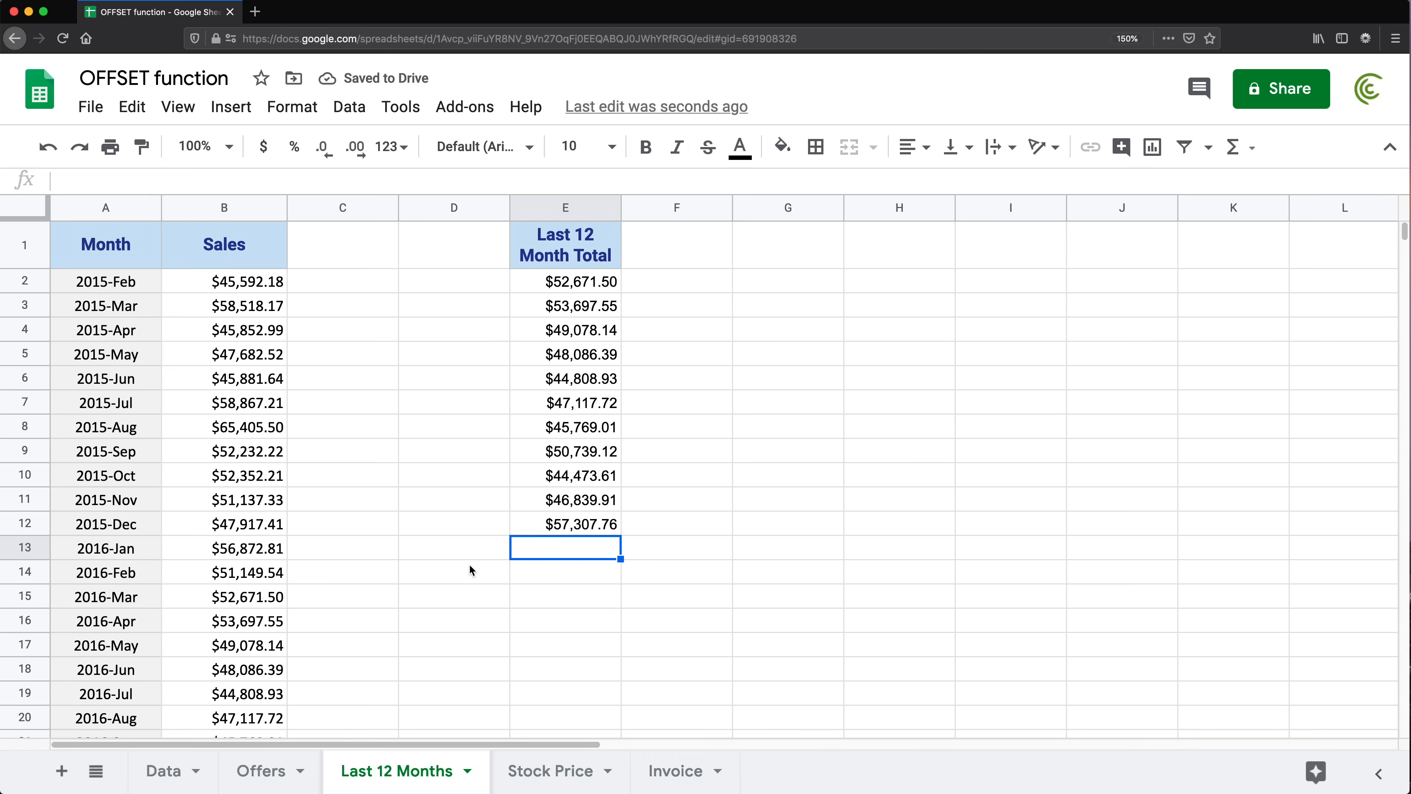
left_click(579, 285)
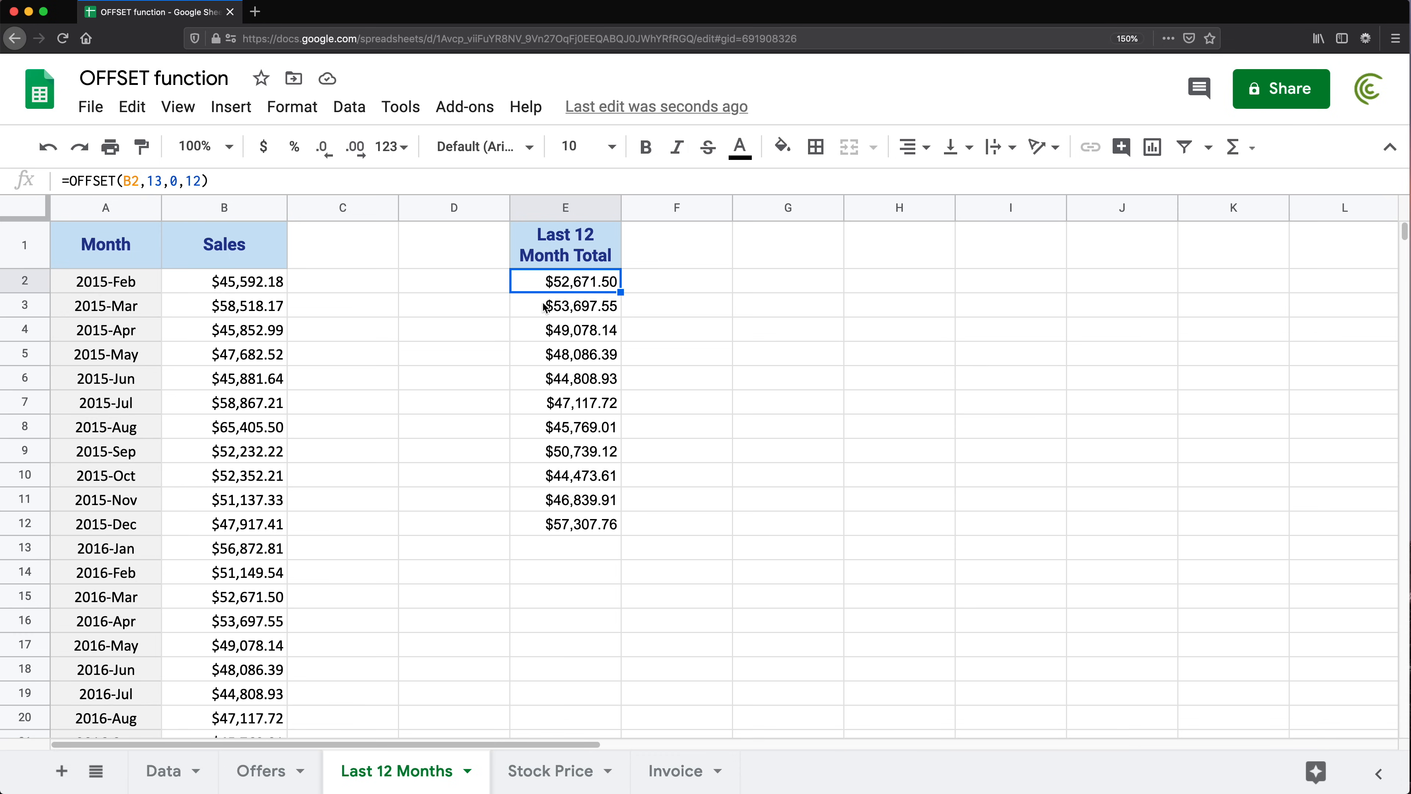
- Undo the deletion of the 2017-Feb row
scroll(456, 400, "down", 6)
key("super+z")
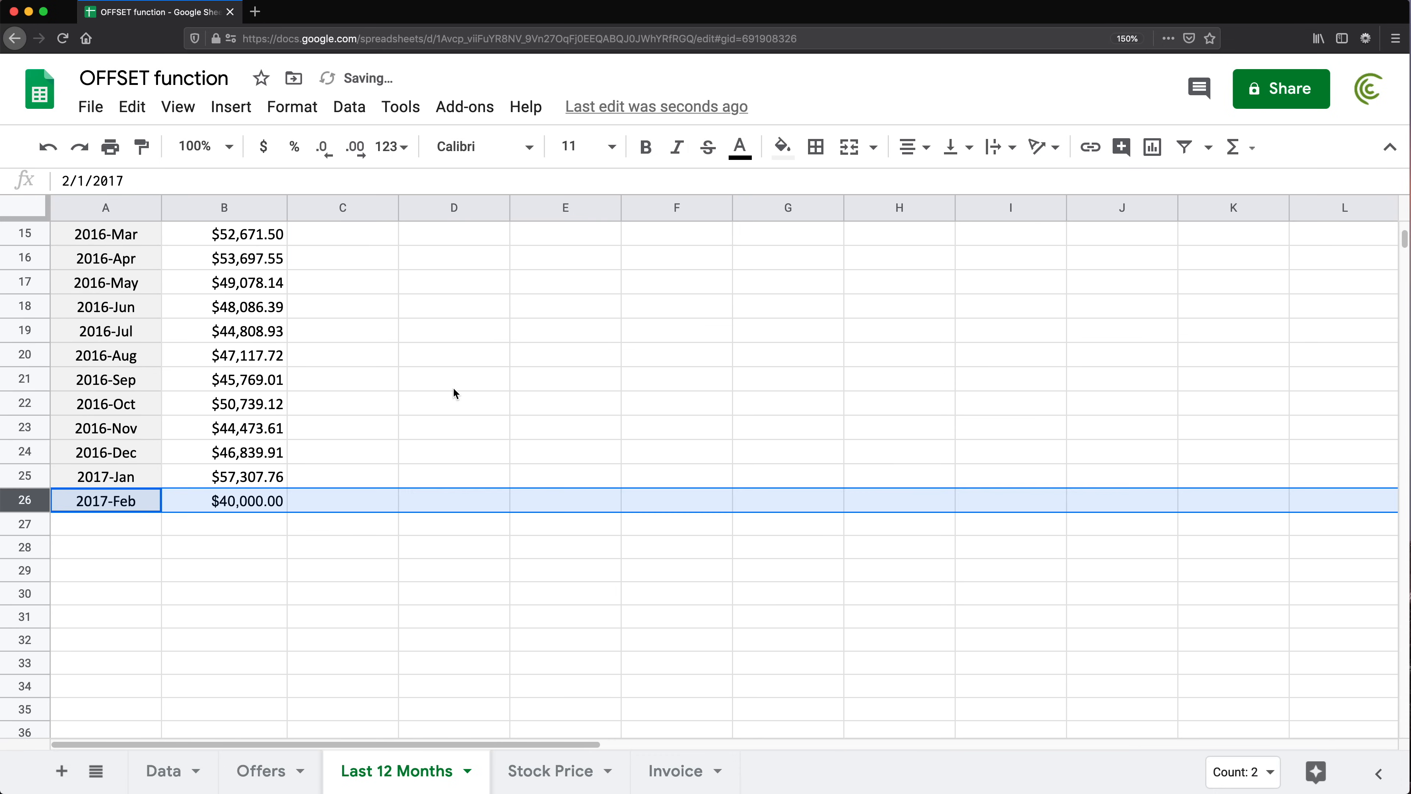
scroll(452, 400, "up", 6)
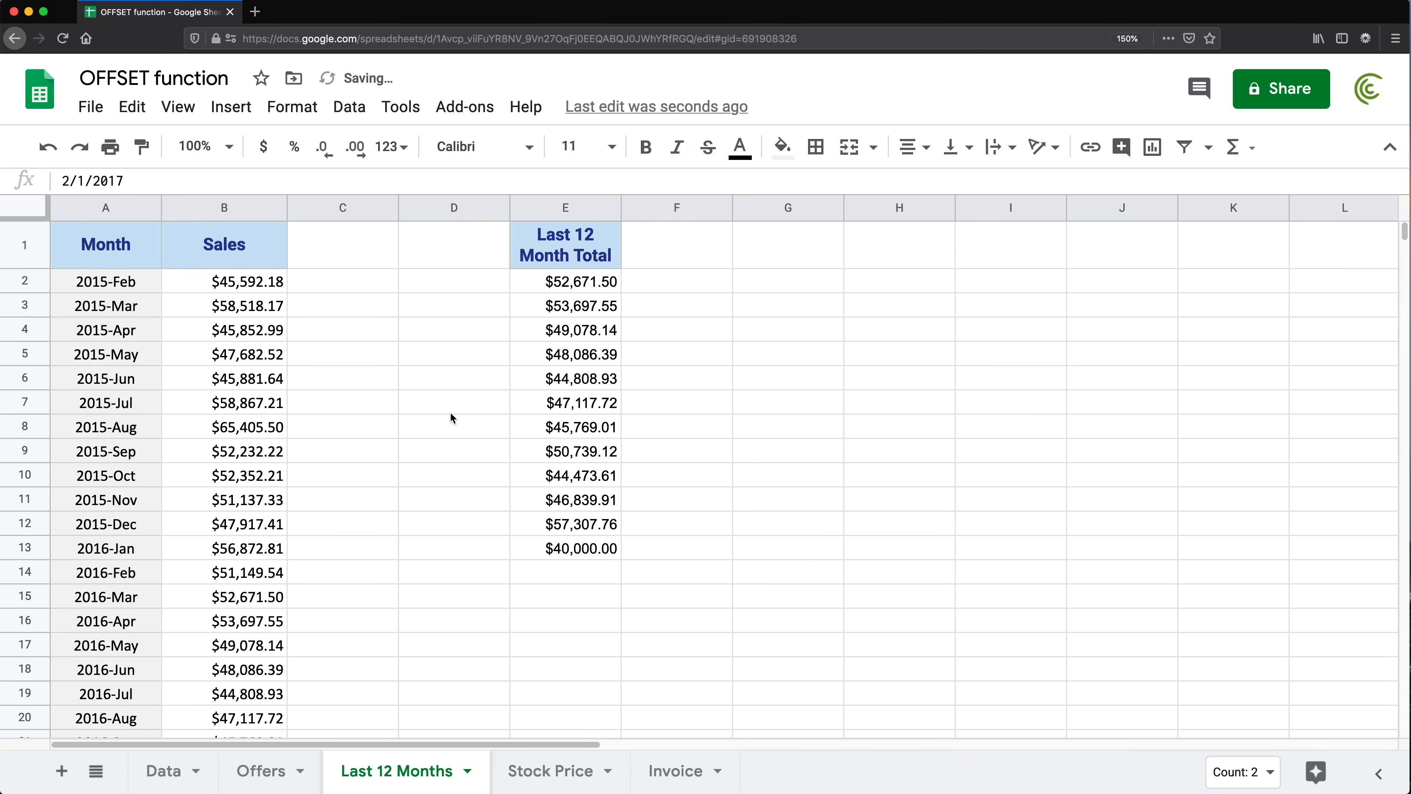
- Inspect the offset_rows argument in E2's OFFSET formula, leaving the formula as it is
left_click(567, 284)
triple_click(567, 284)
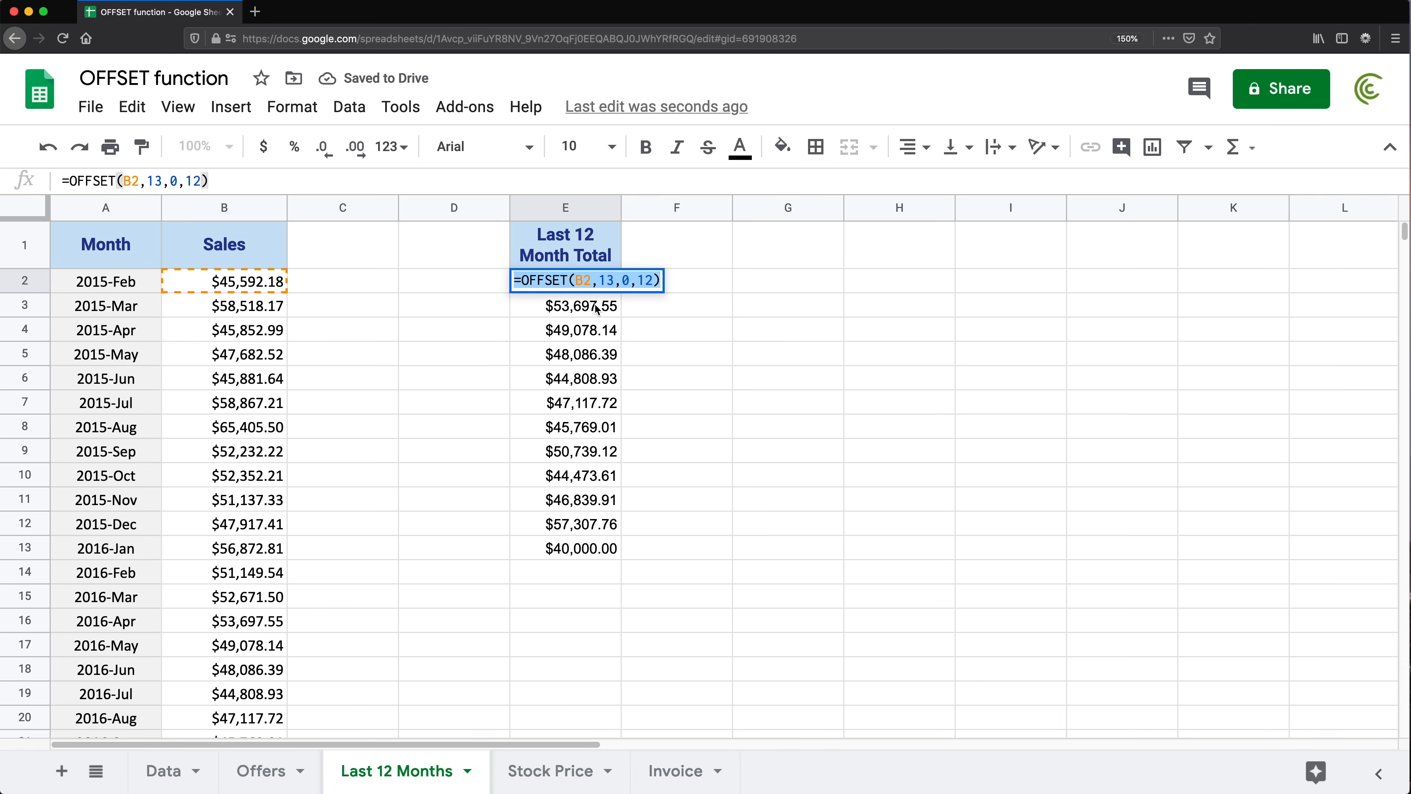
left_click(610, 280)
left_click_drag(614, 279, 599, 281)
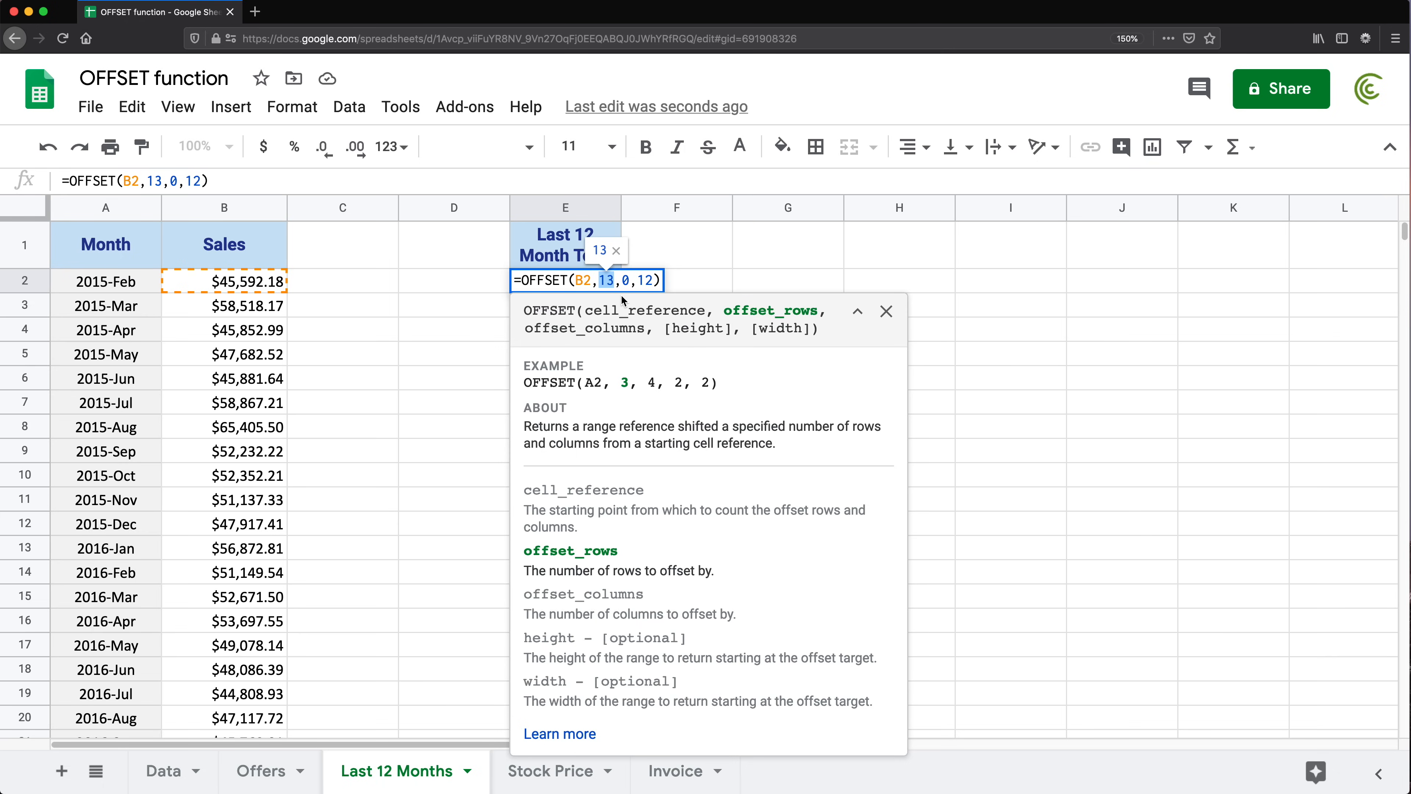
key("Escape")
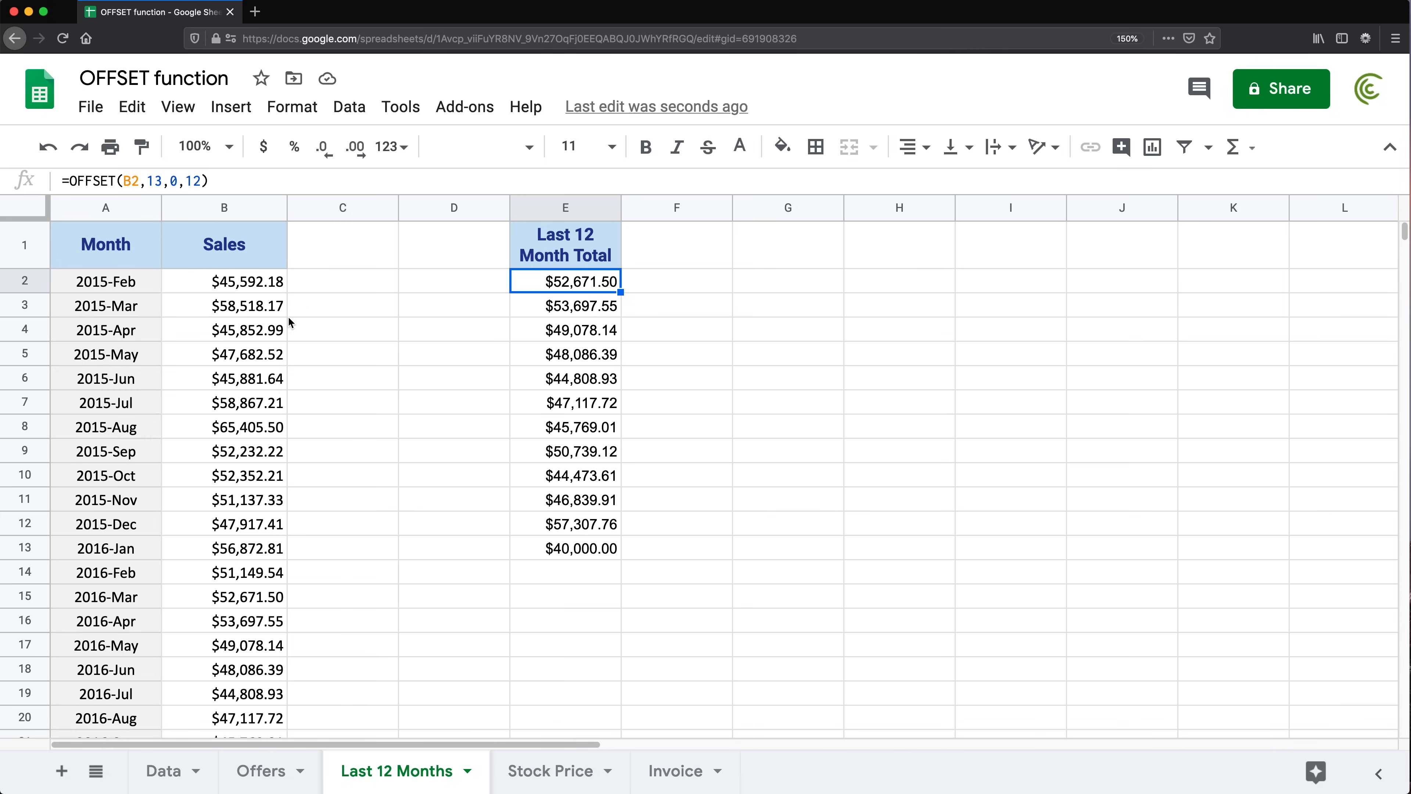
- Highlight the sales values from B26 up to B11 and compare them with the start of column B
scroll(284, 334, "down", 5)
scroll(253, 444, "down", 1)
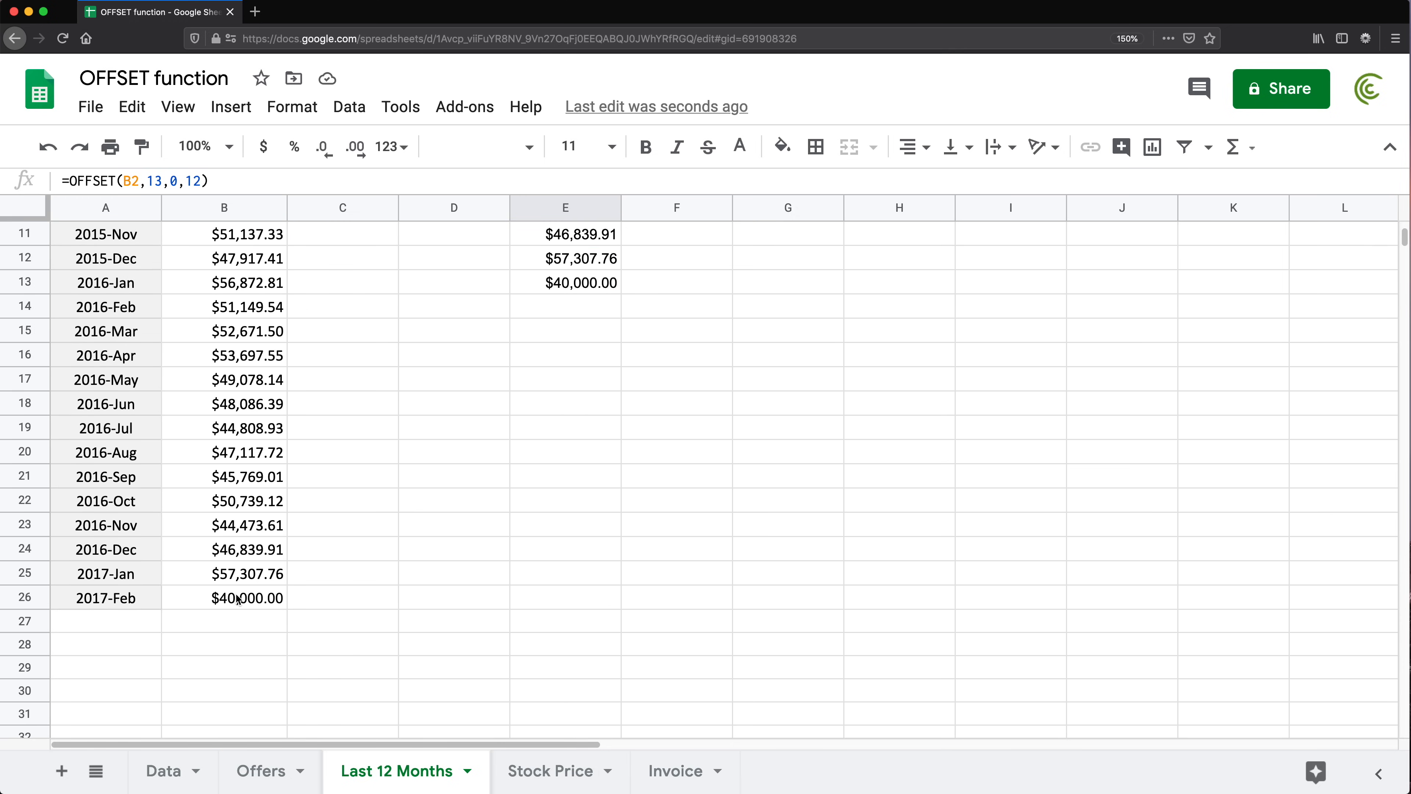
left_click_drag(233, 602, 230, 253)
scroll(262, 307, "up", 5)
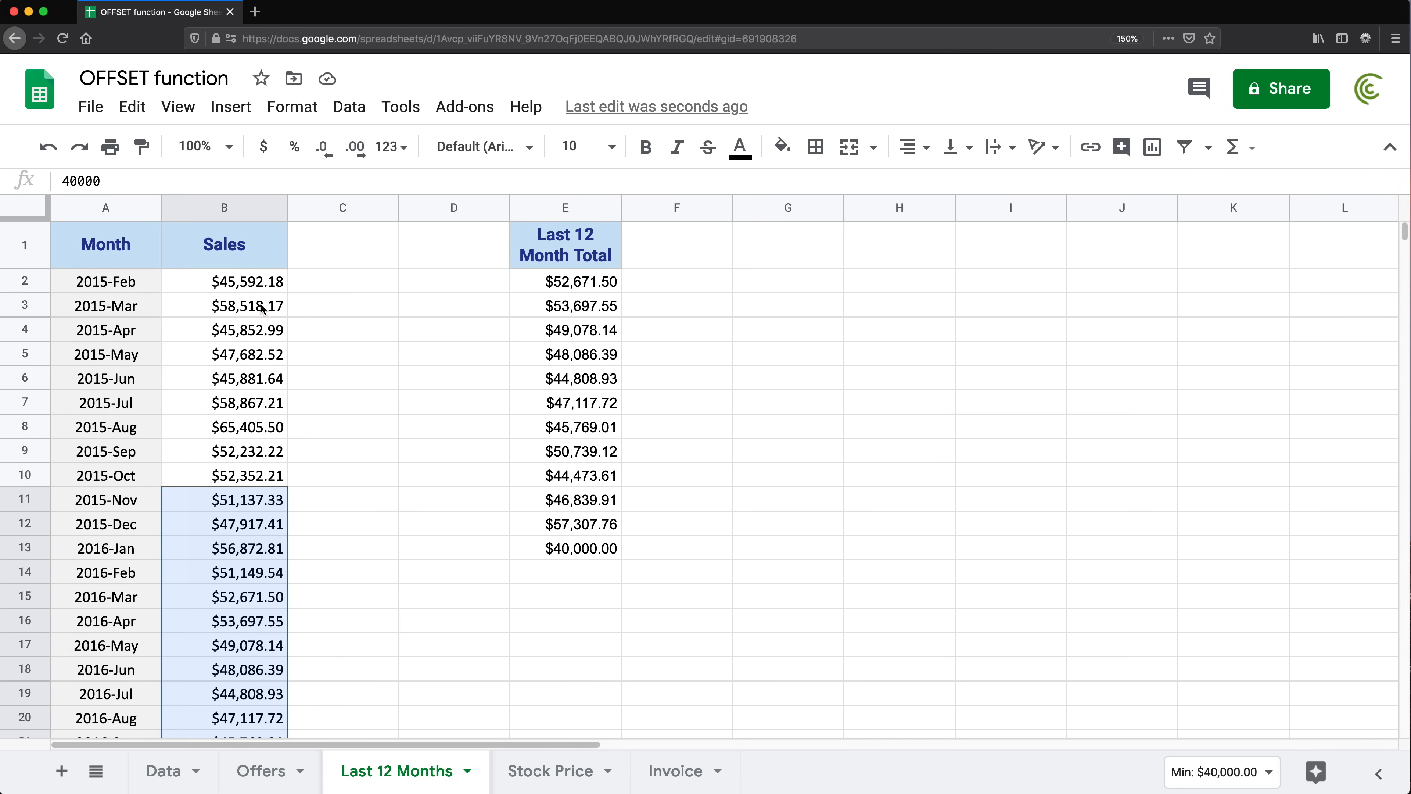
- Enter =COUNTA(B2:B) in cell G2 to count the values in the Sales column
left_click(477, 283)
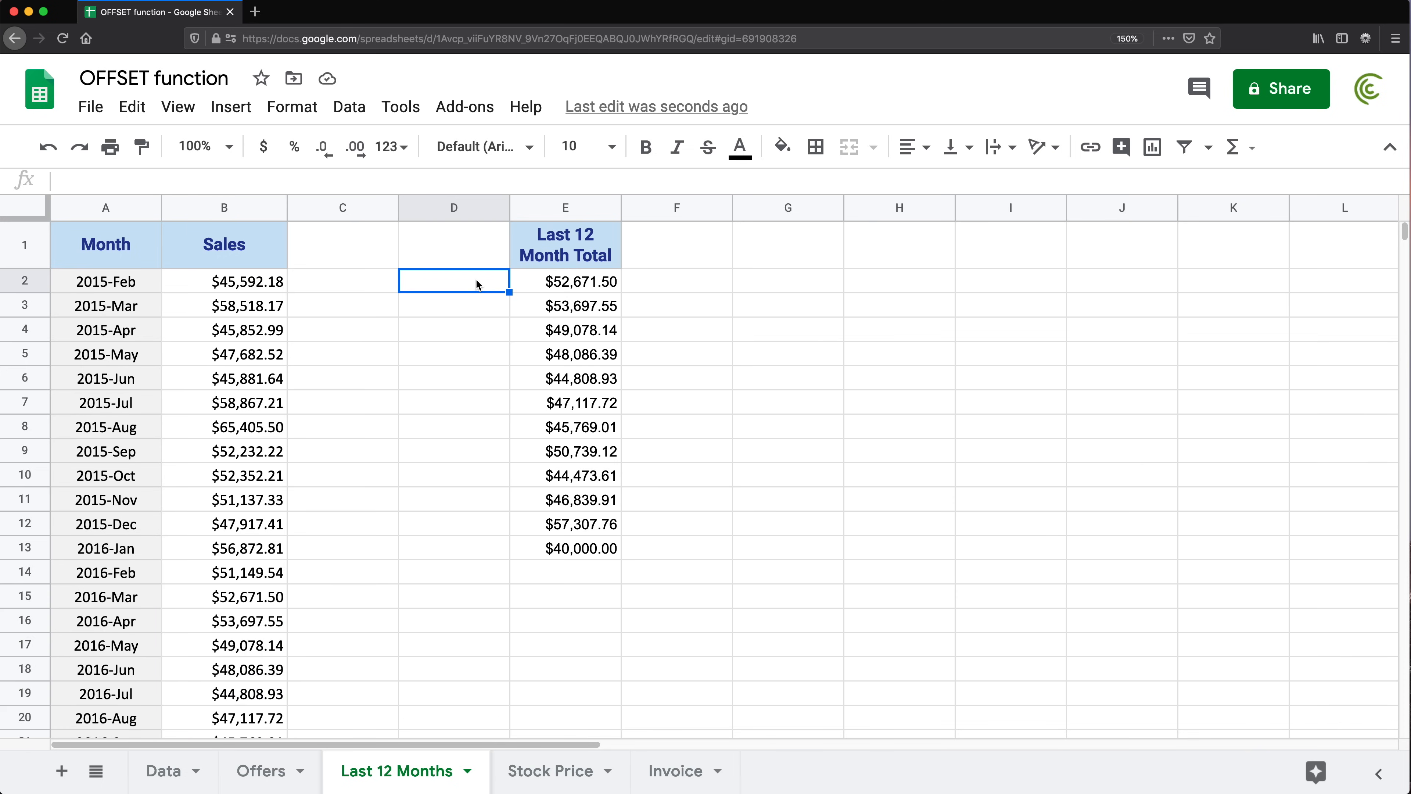
left_click(784, 279)
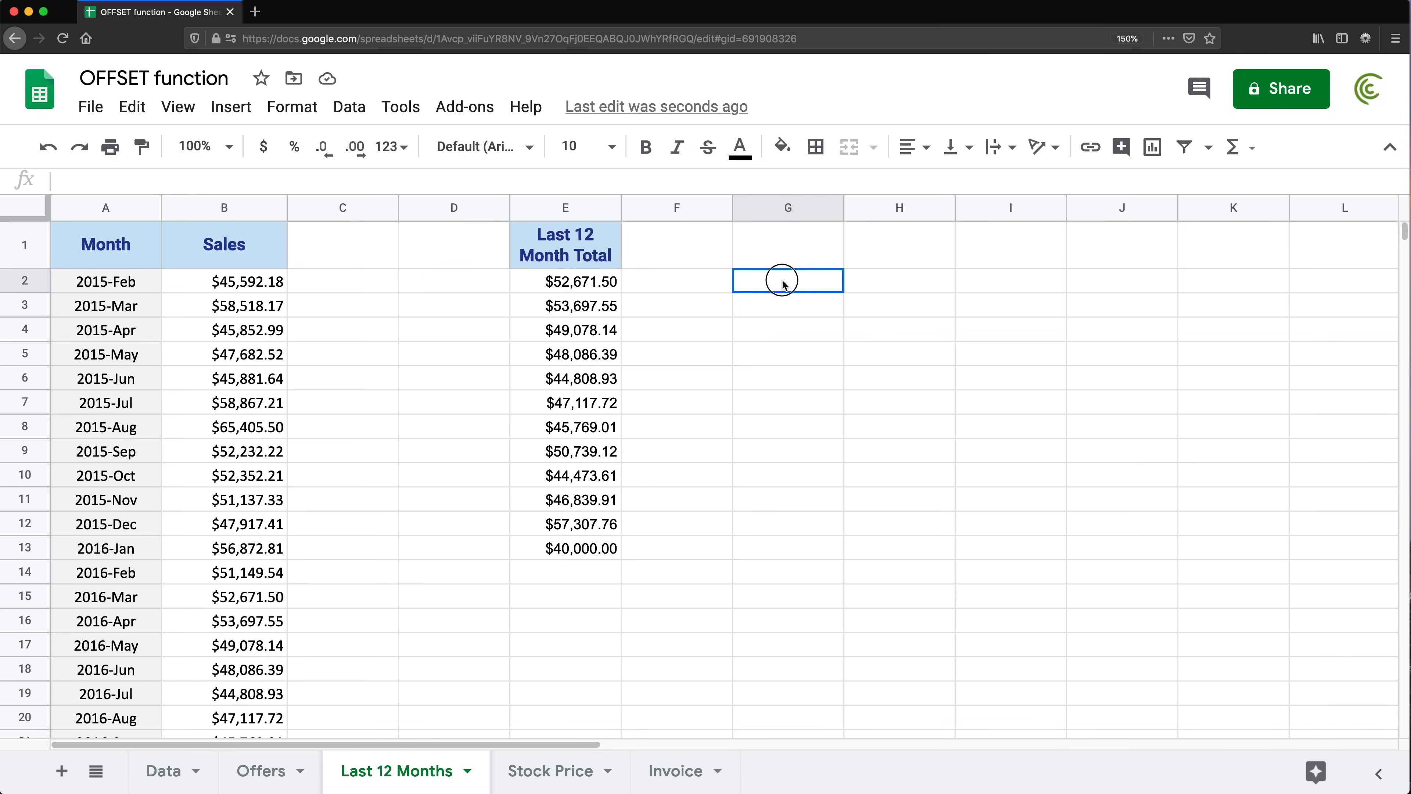
type("=counta")
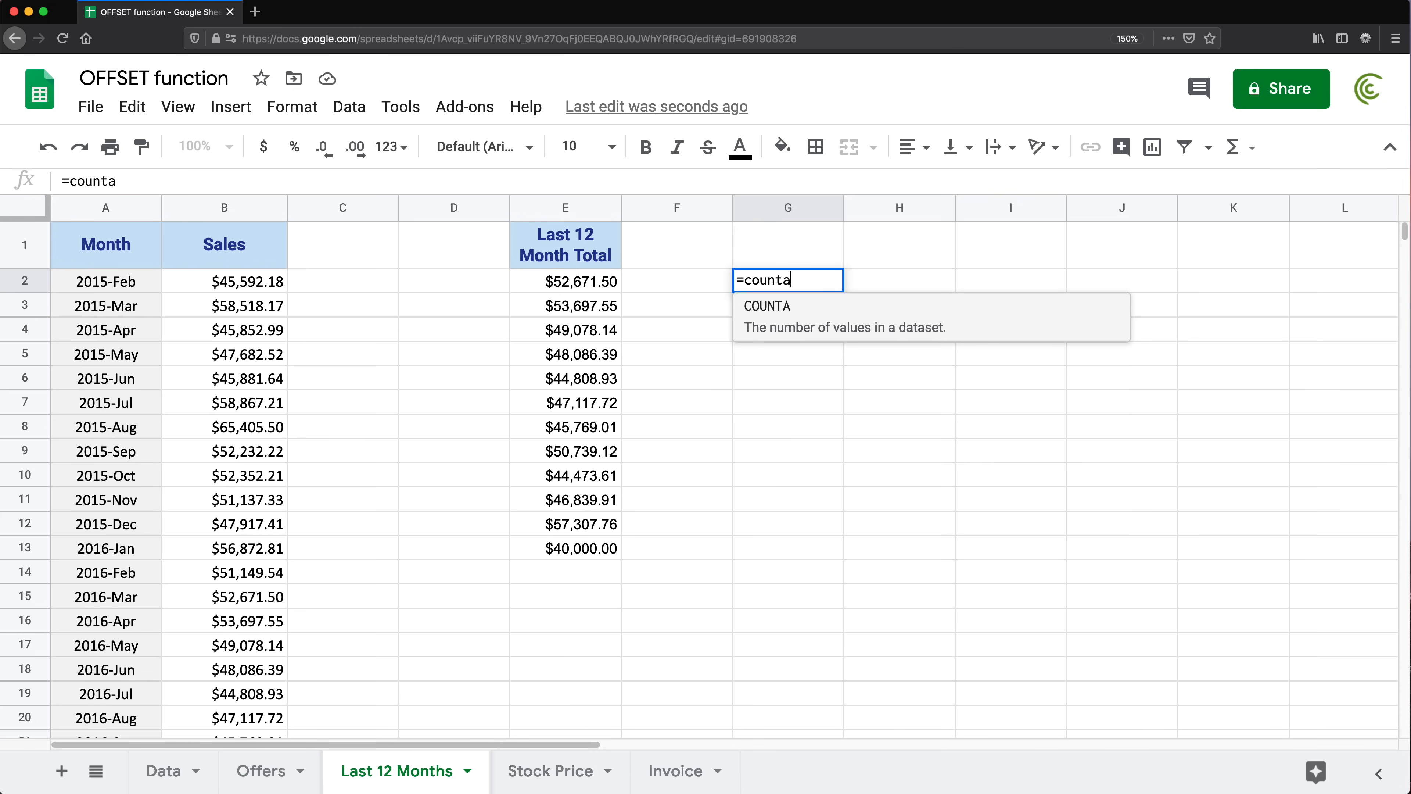
key("Tab")
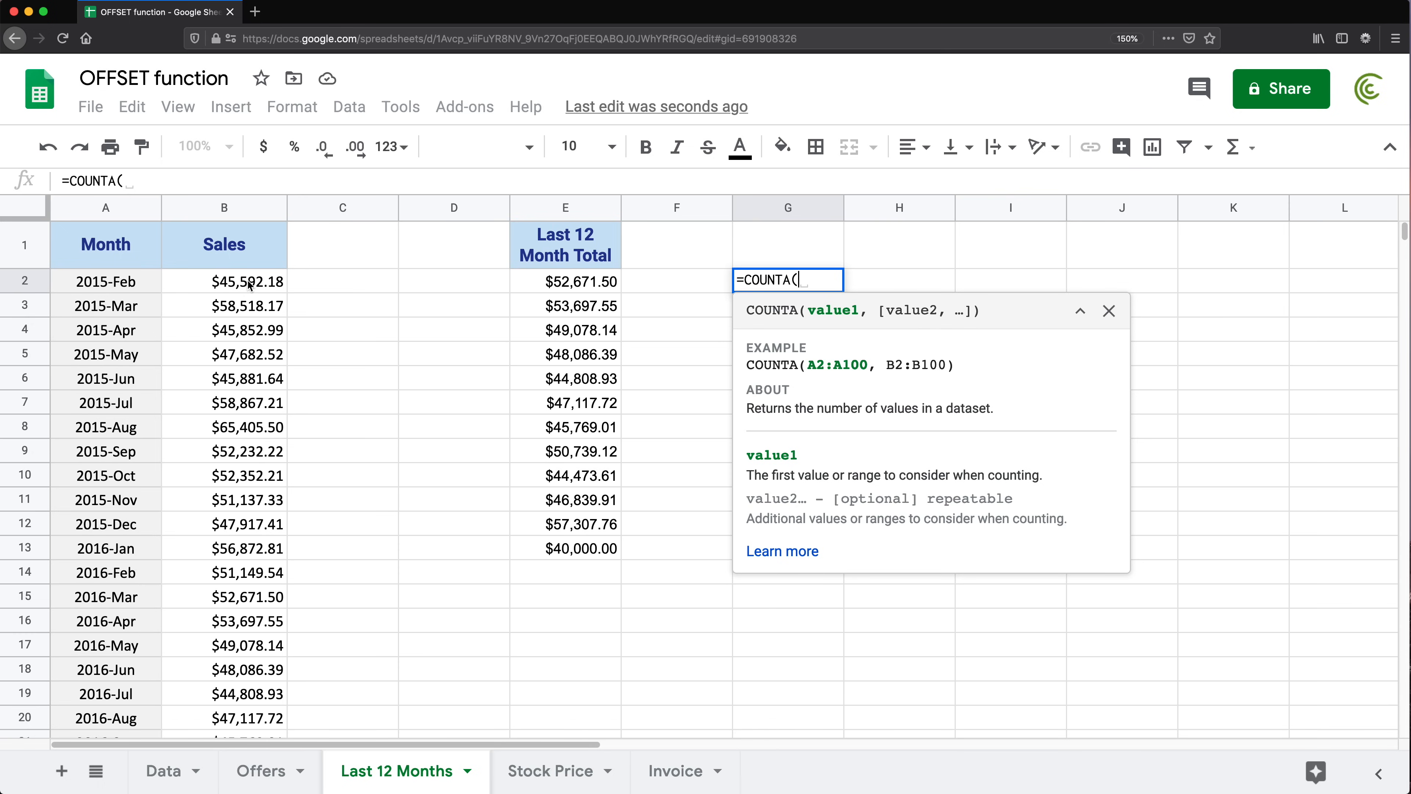
left_click_drag(248, 284, 244, 525)
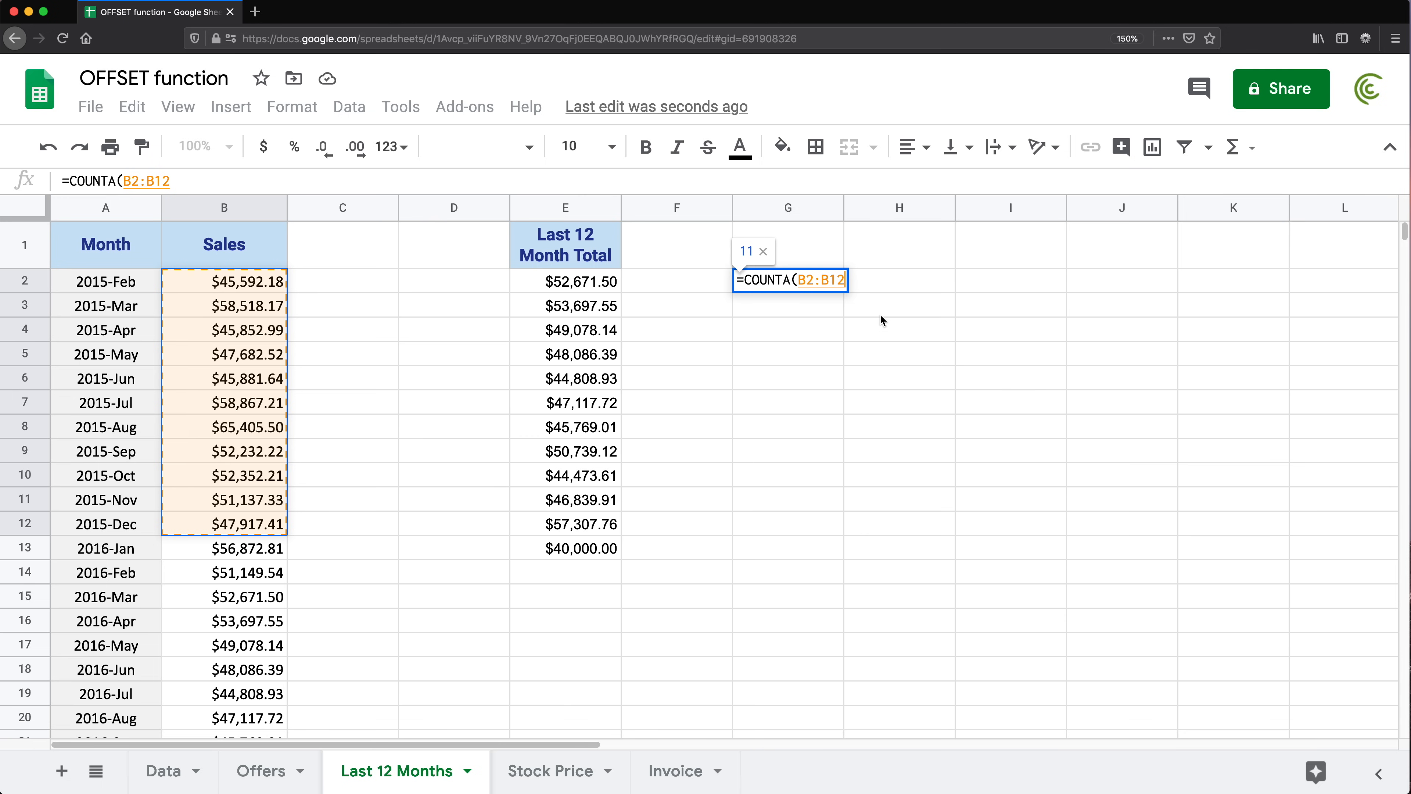
key("BackSpace")
key("BackSpace")
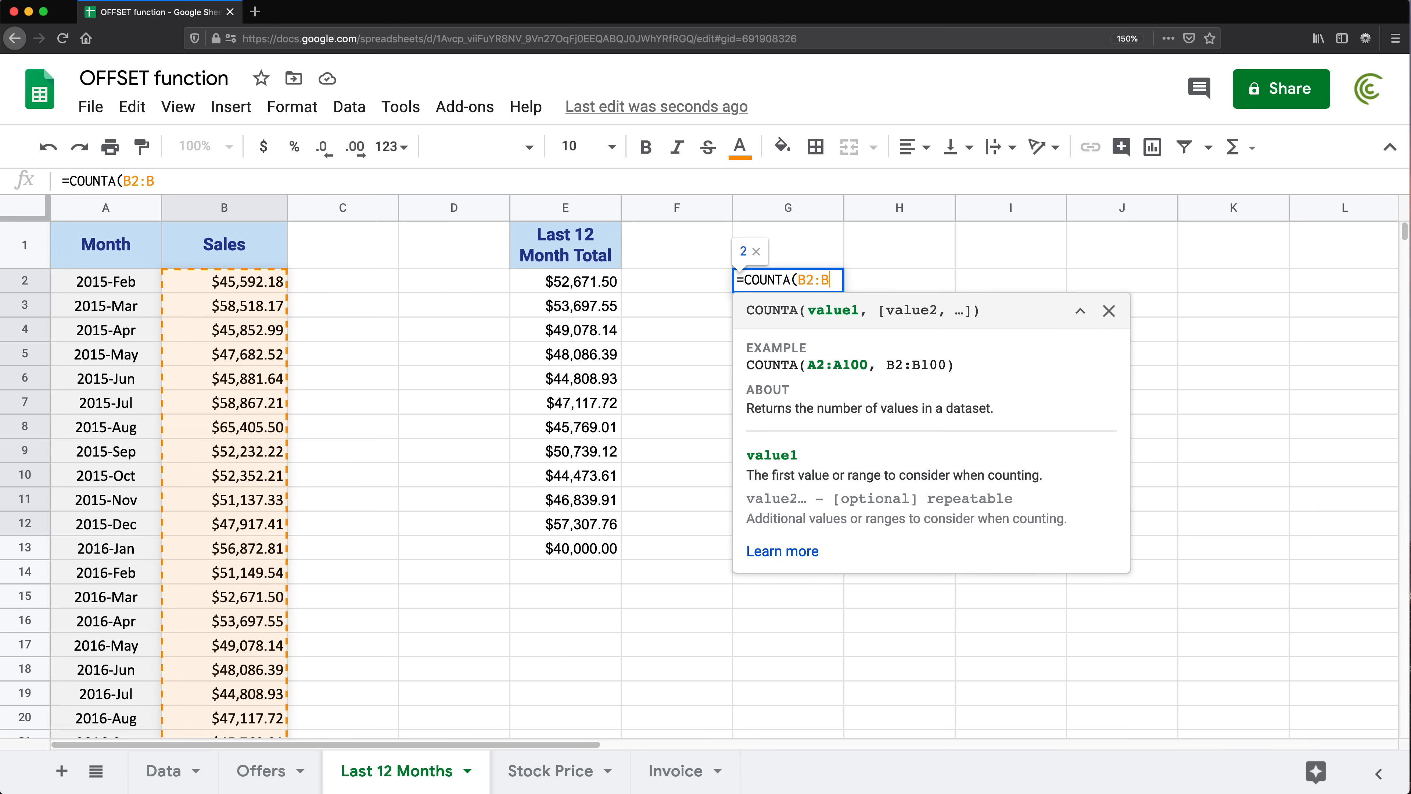
type(")")
key("Return")
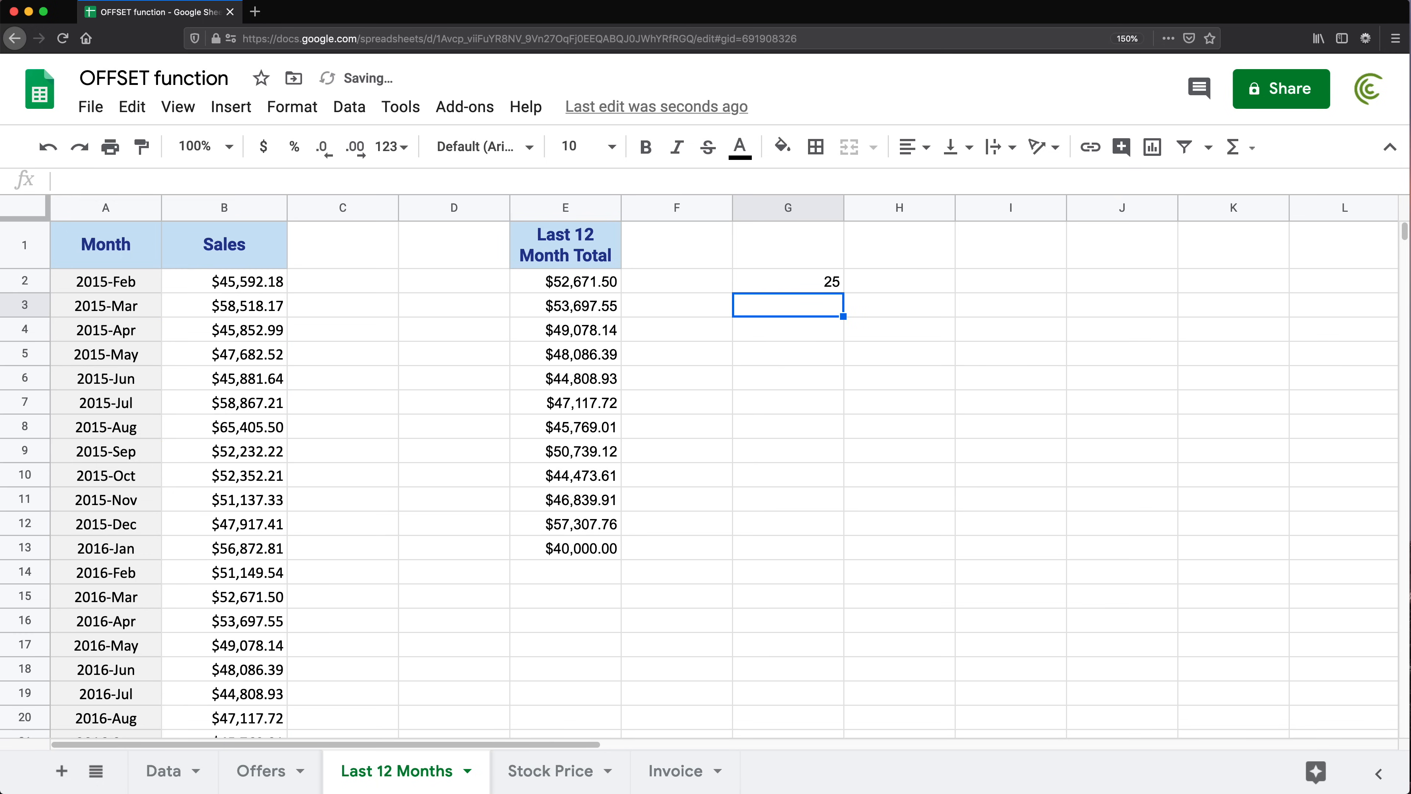
- Compare the count in G2 with the sales values, checking the last rows and highlighting B2 through B26
left_click(829, 284)
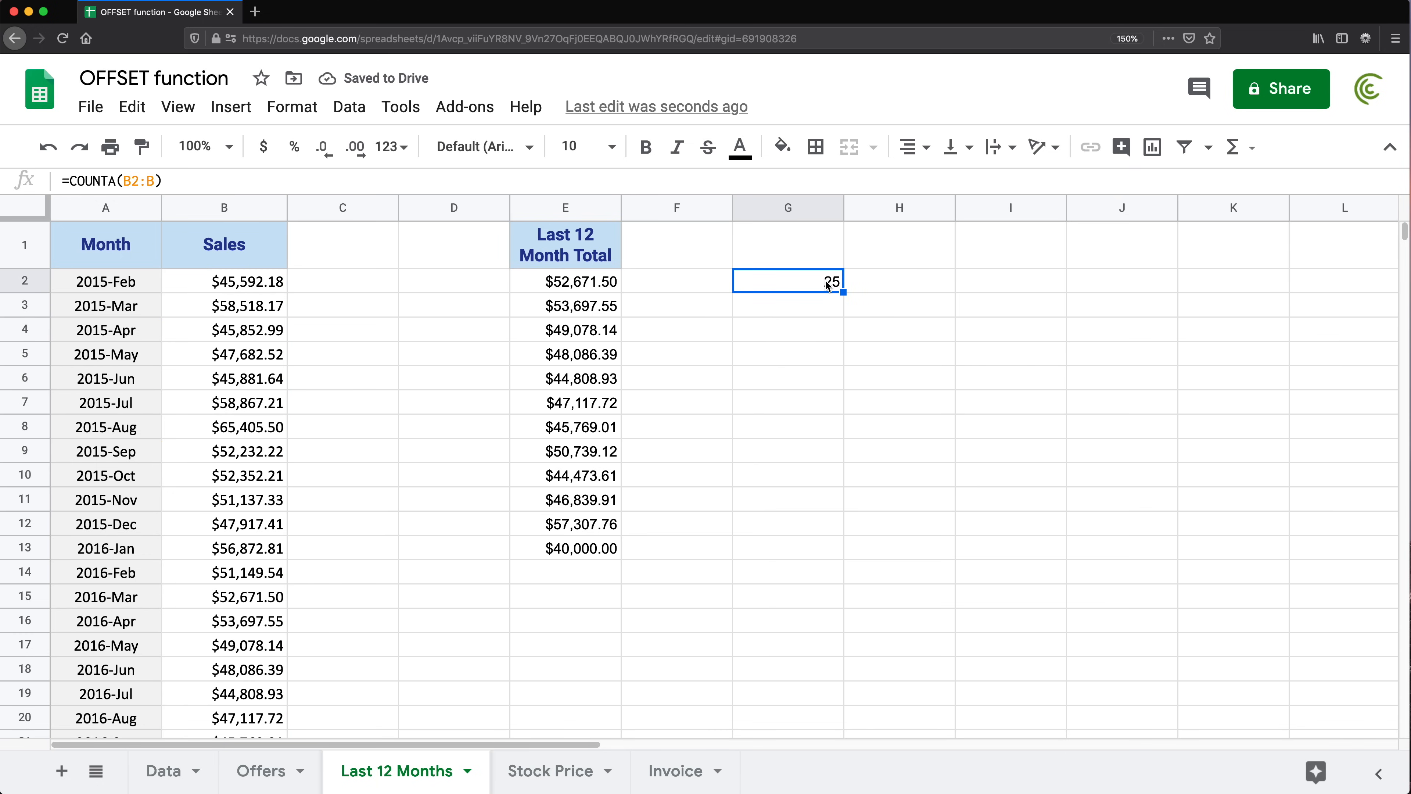
scroll(809, 281, "down", 5)
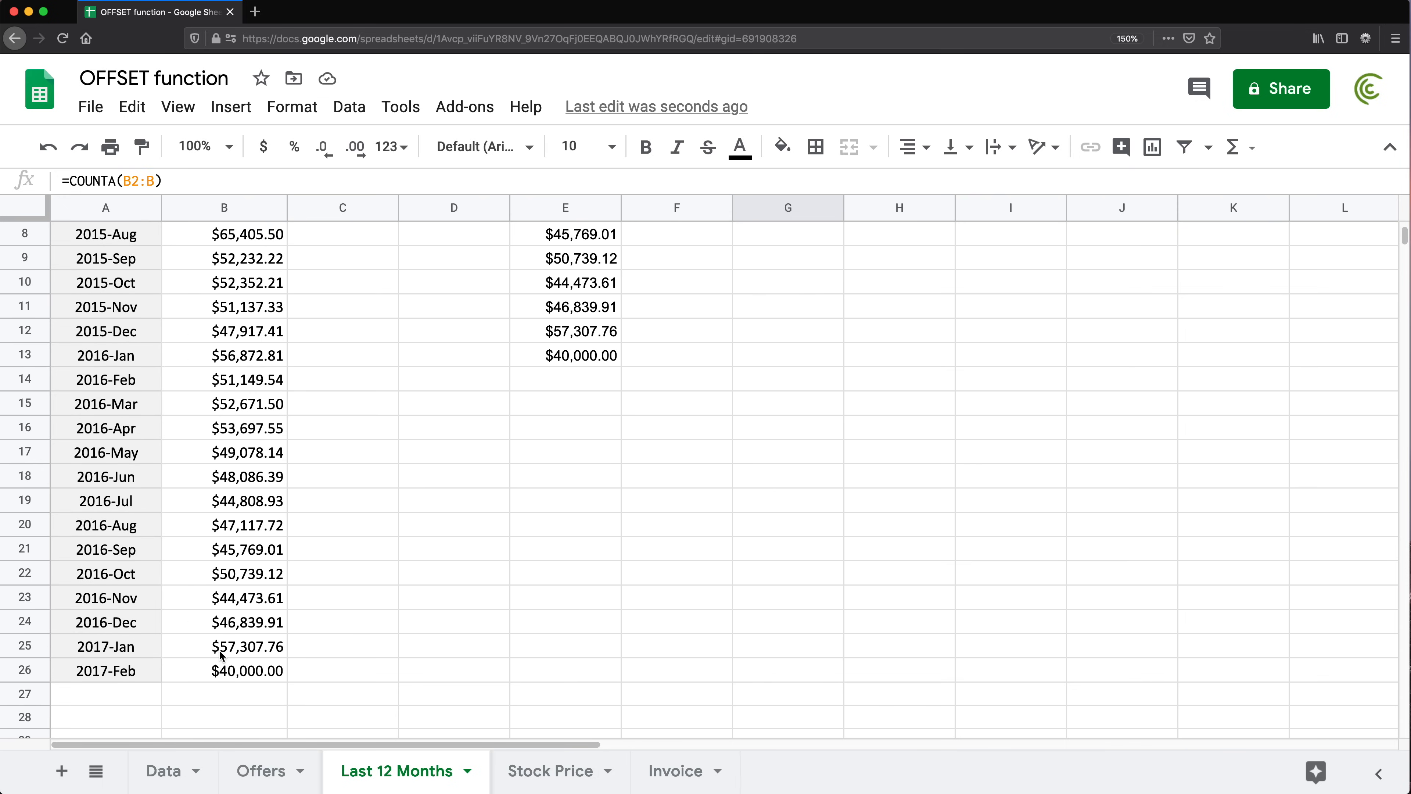
left_click(222, 653)
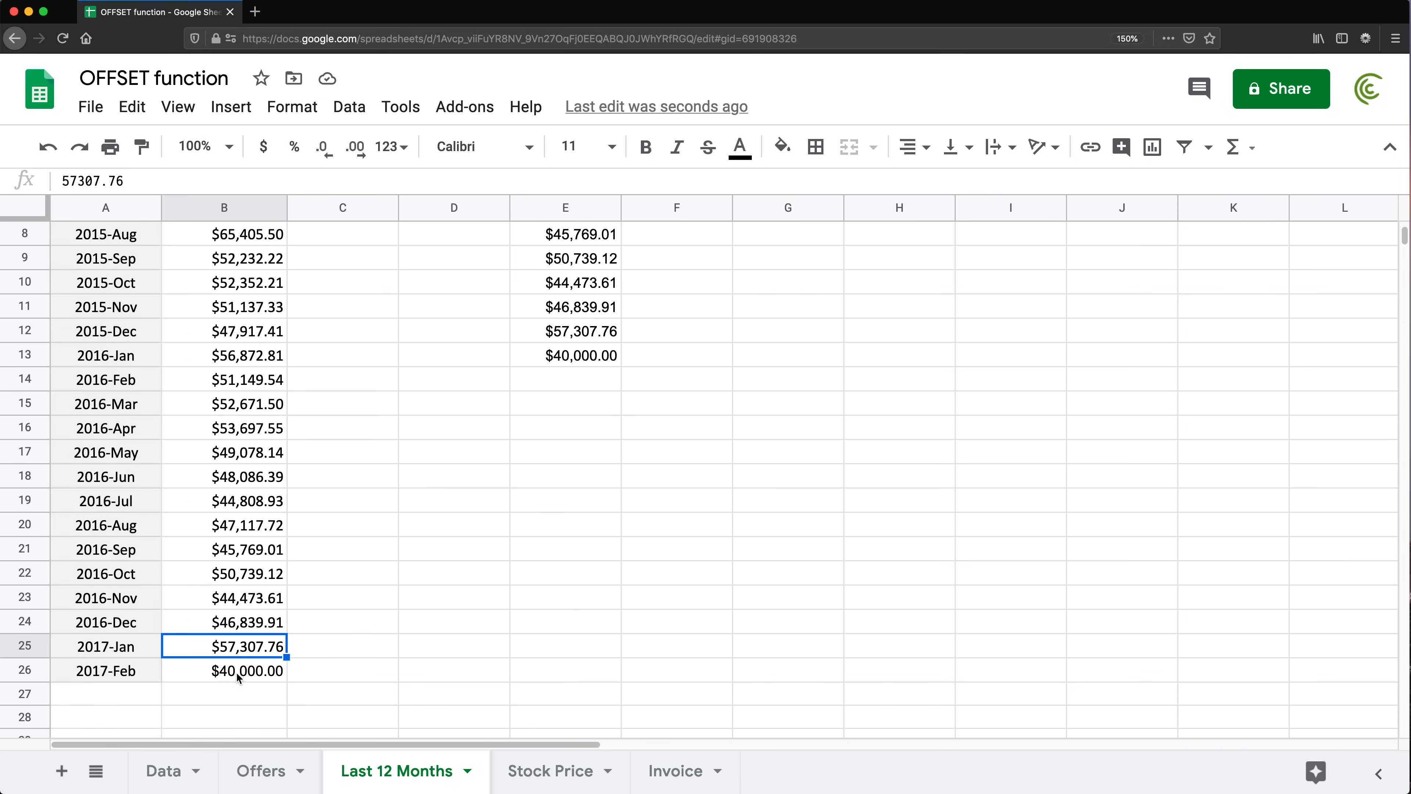
left_click(24, 670)
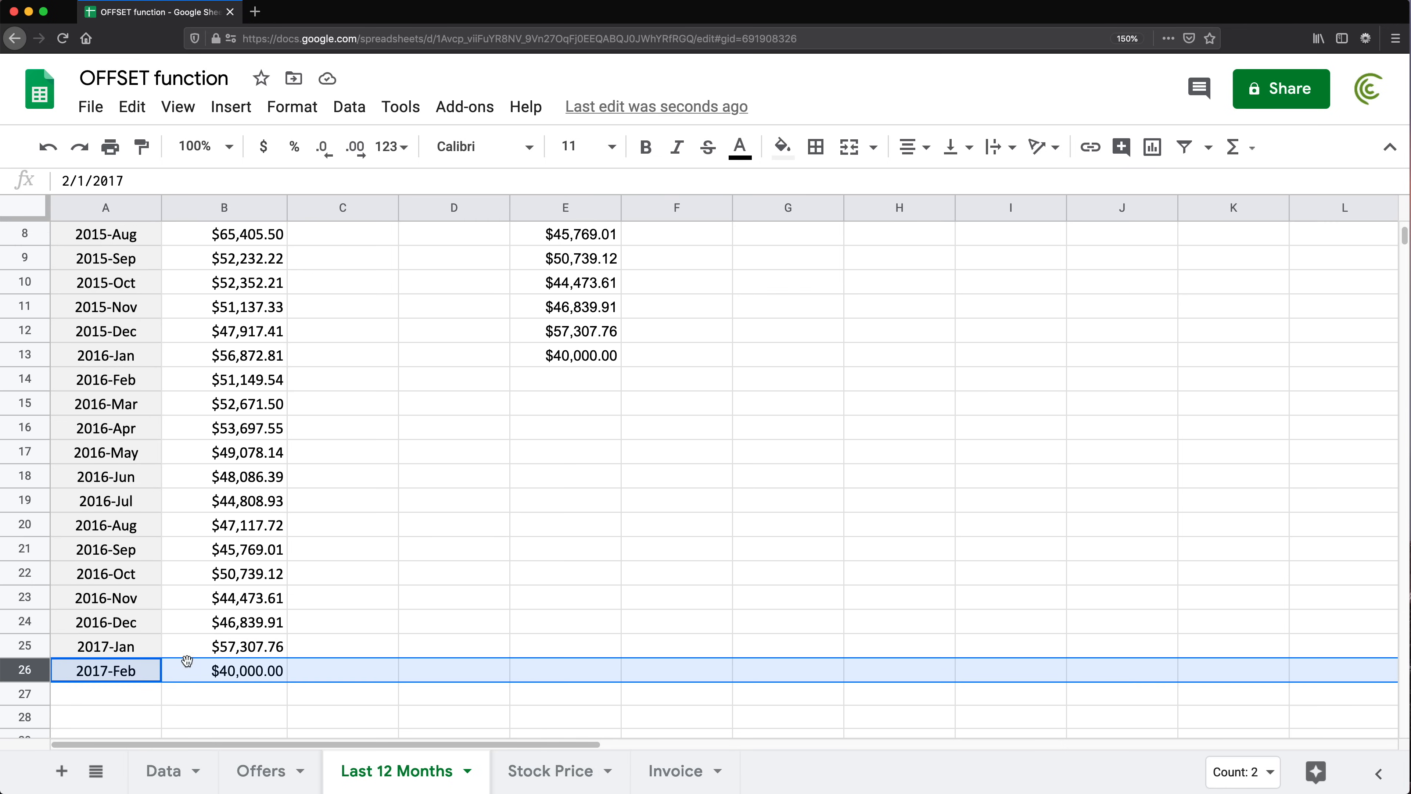
left_click(263, 672)
scroll(263, 672, "up", 3)
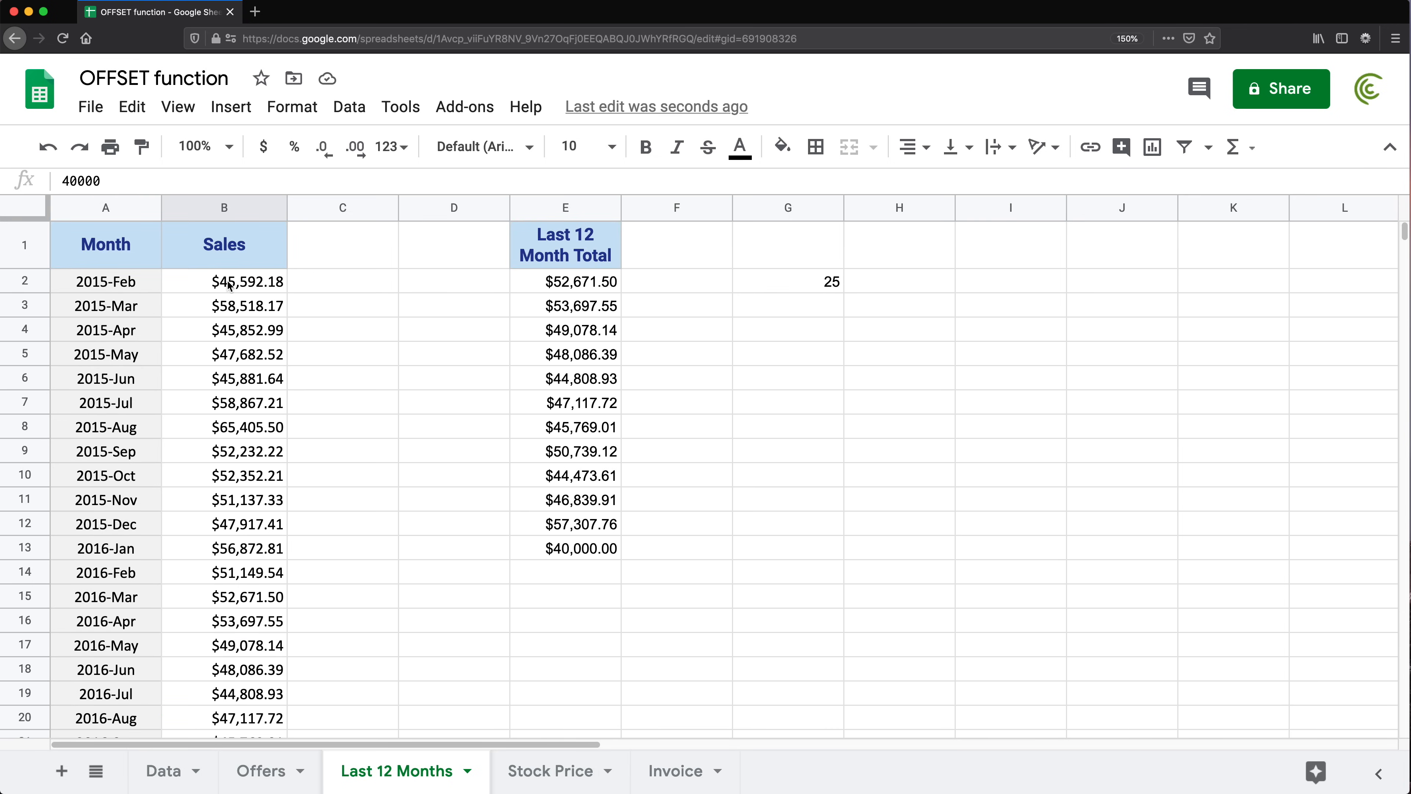
left_click(276, 281)
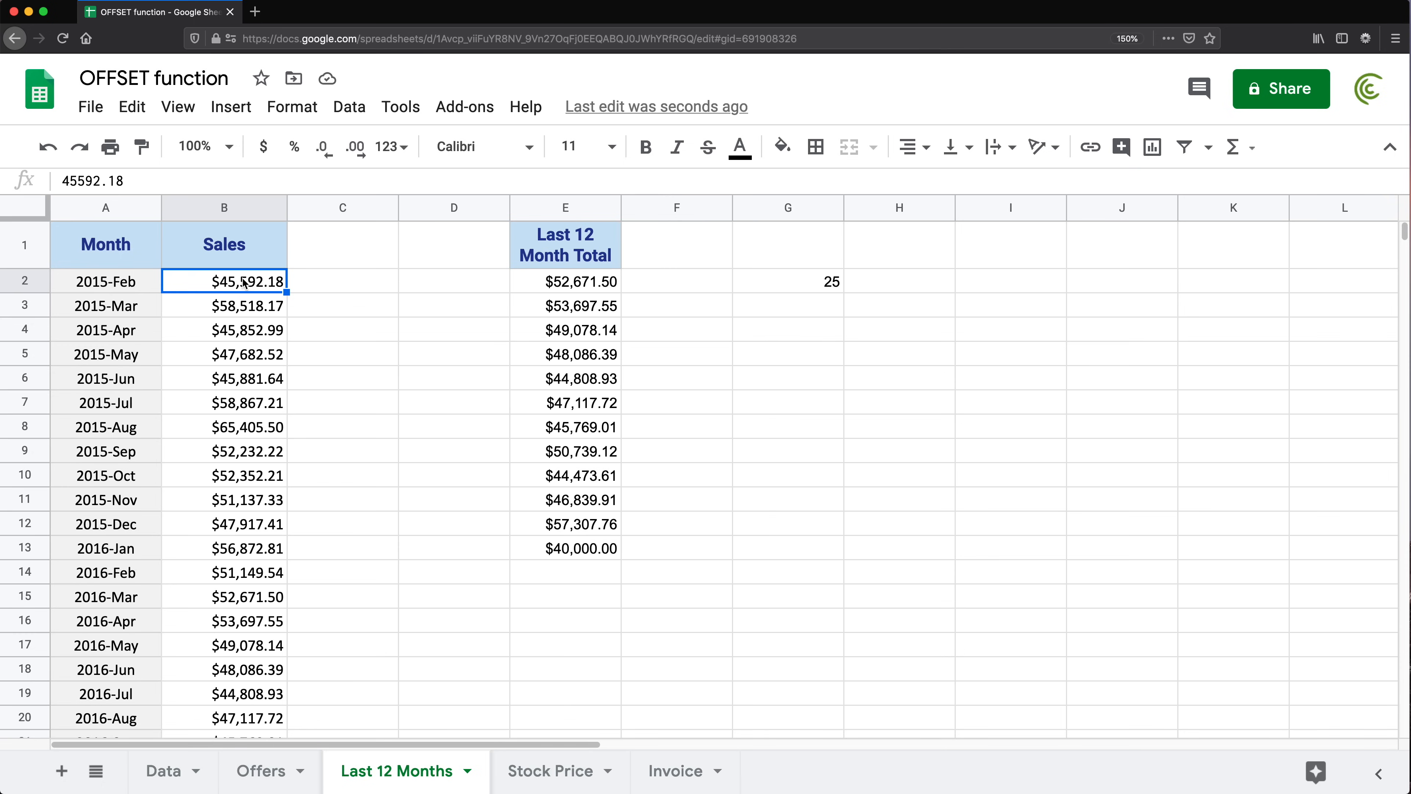
left_click_drag(237, 286, 225, 575)
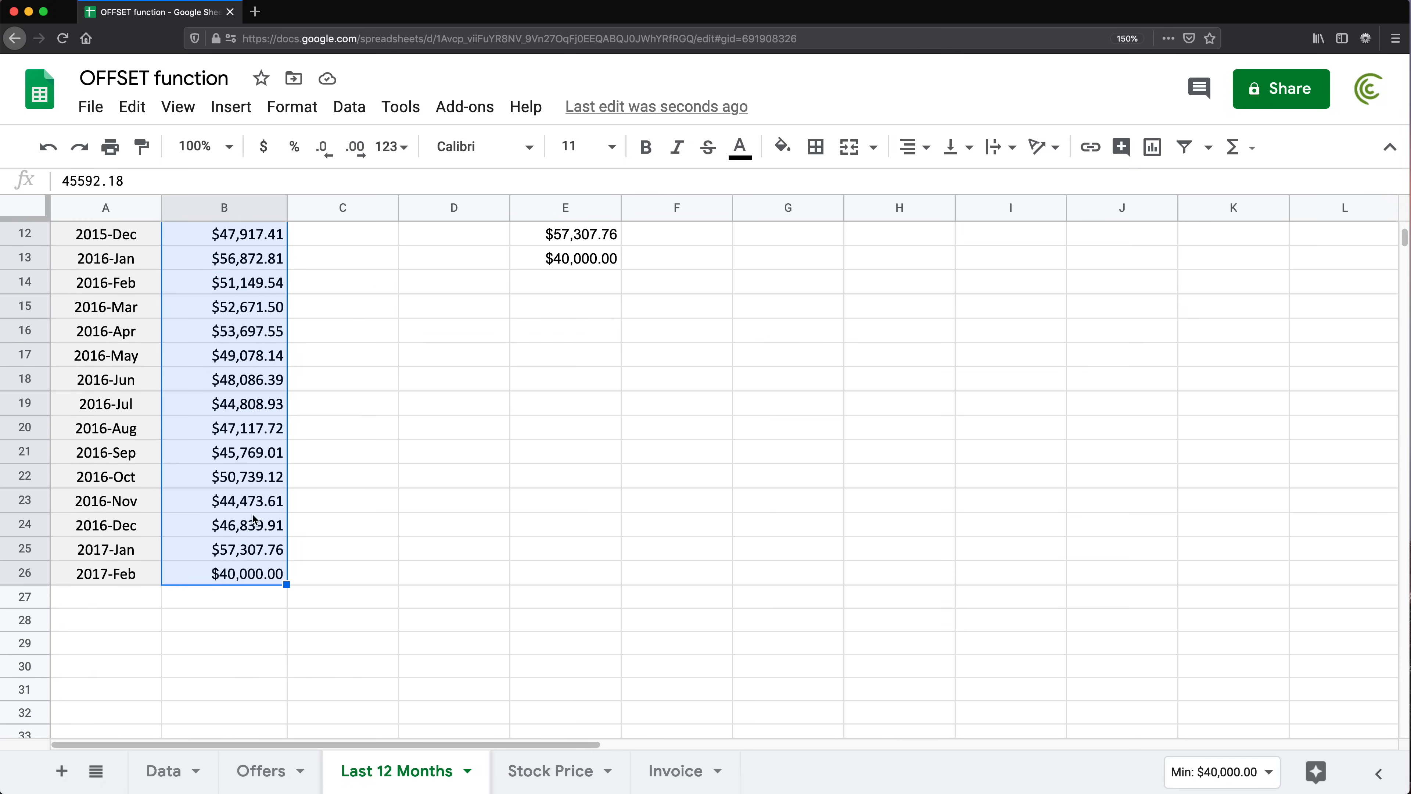
- Delete the 2017-Feb row and check how the COUNTA formula in G2 responds
right_click(17, 575)
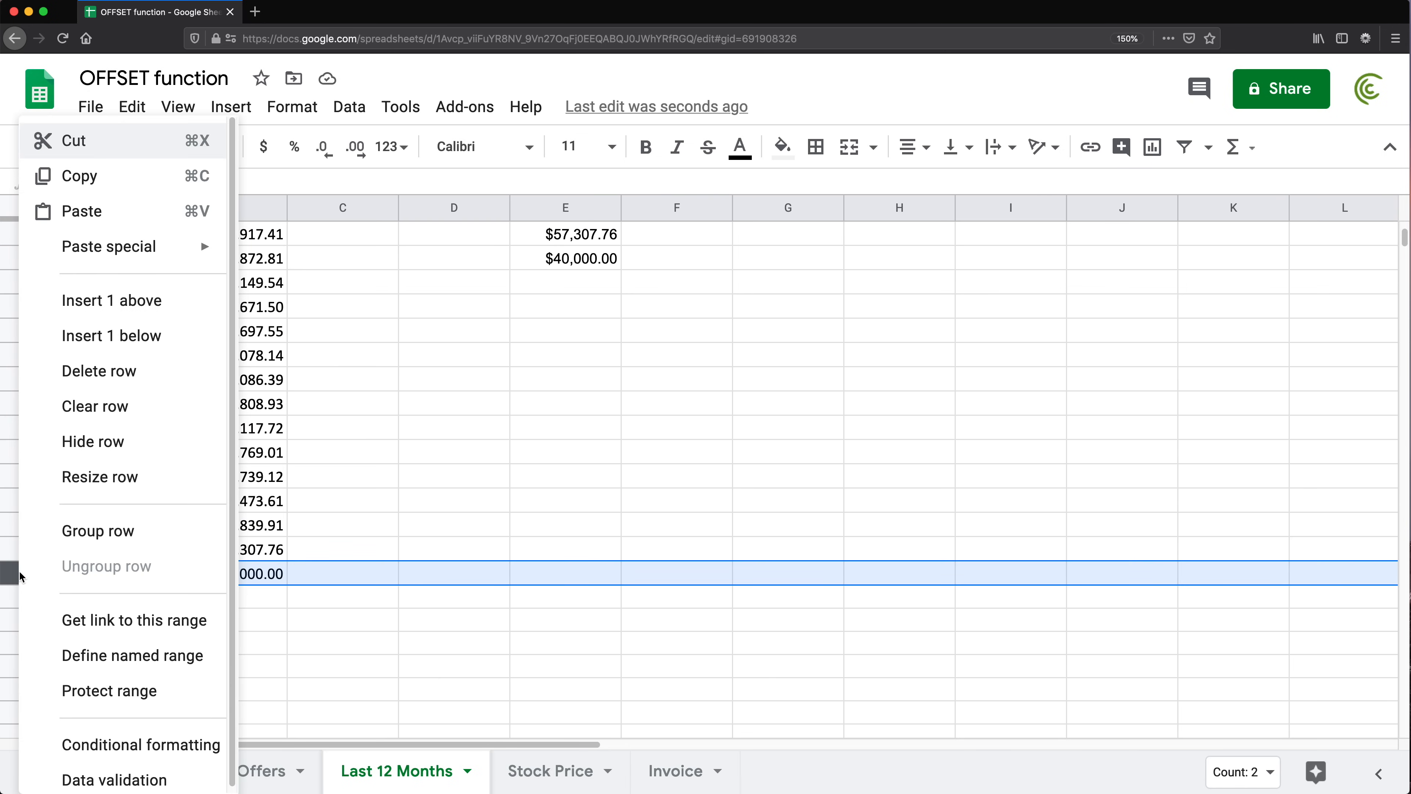
left_click(84, 371)
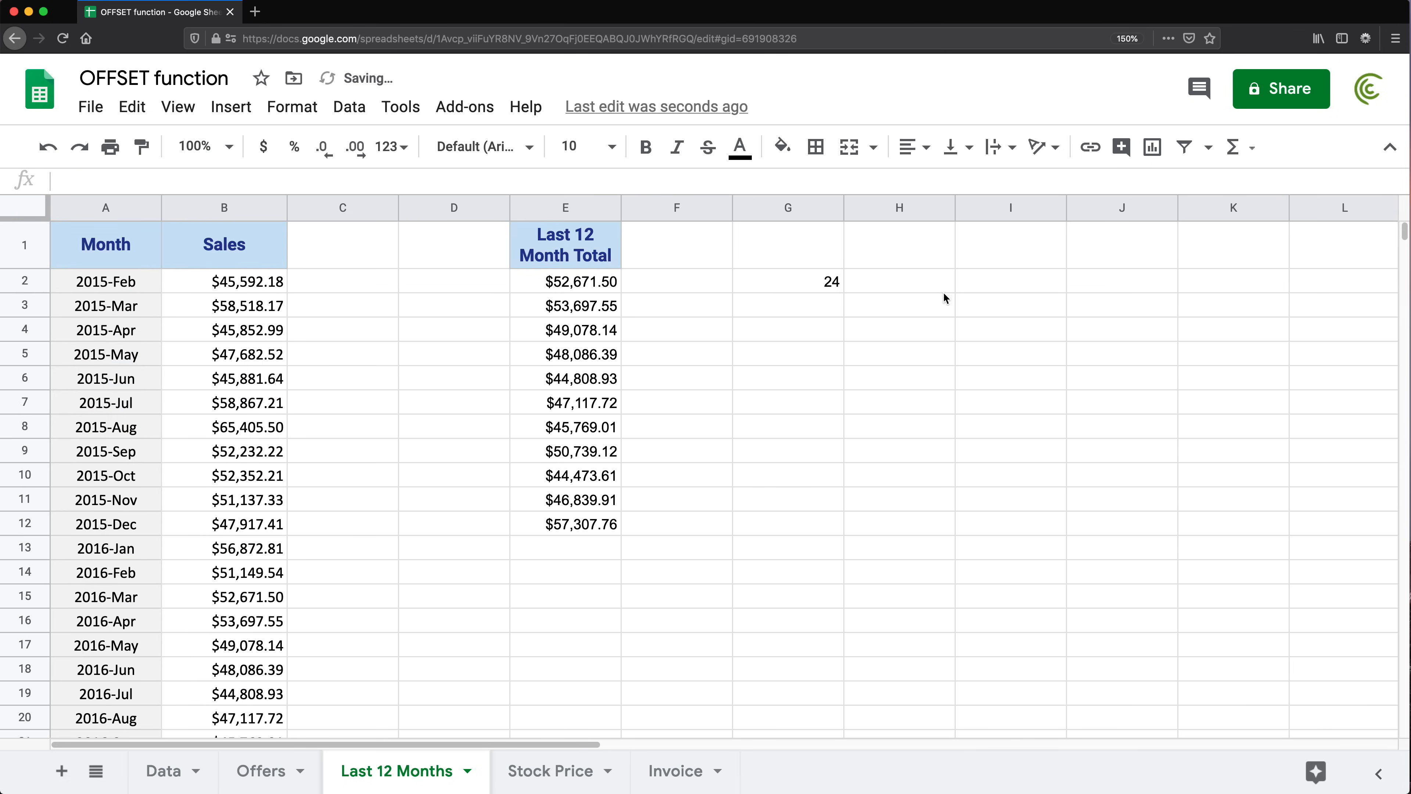
left_click(772, 283)
scroll(630, 401, "down", 5)
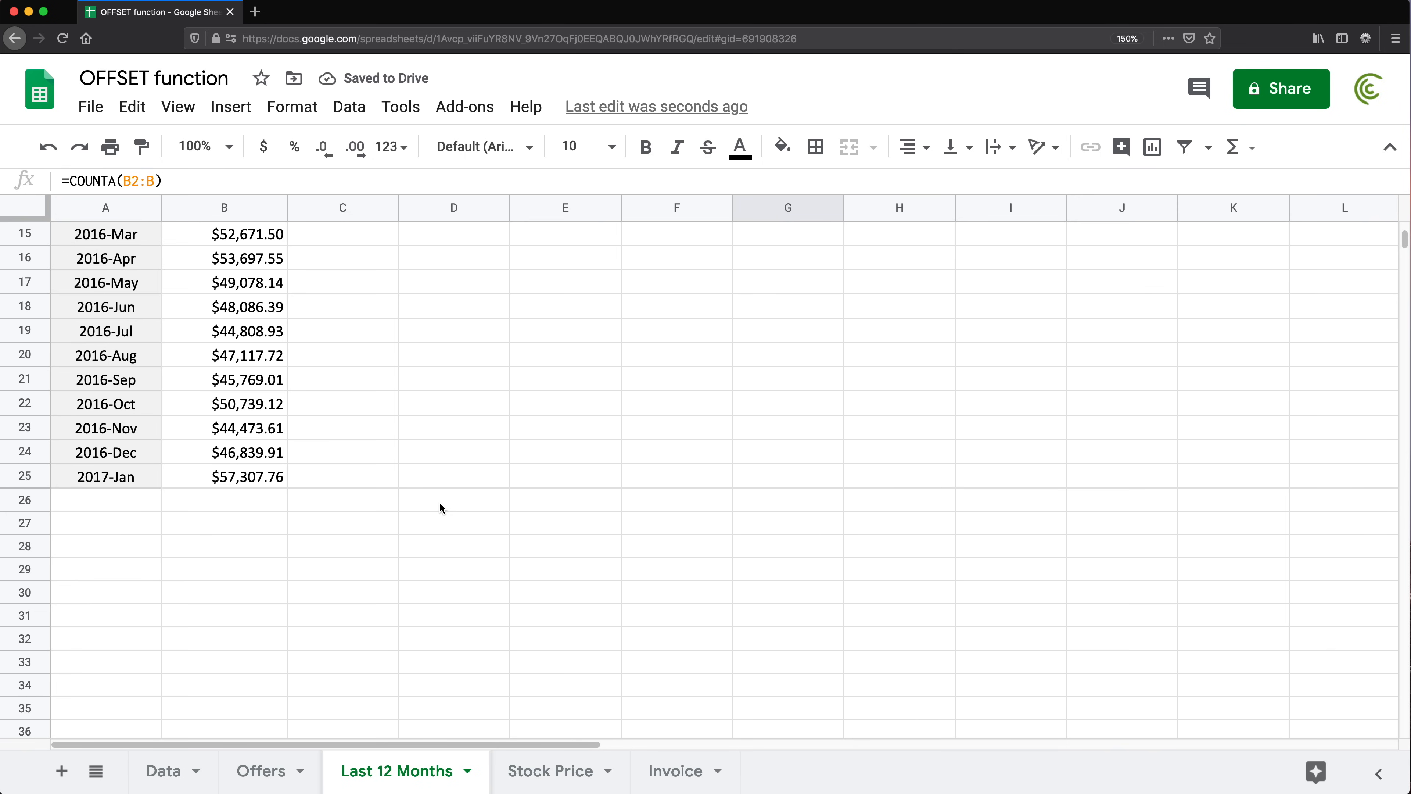
- Undo the deletion of the 2017-Feb row and look over the restored data
key("super+z")
scroll(630, 331, "up", 5)
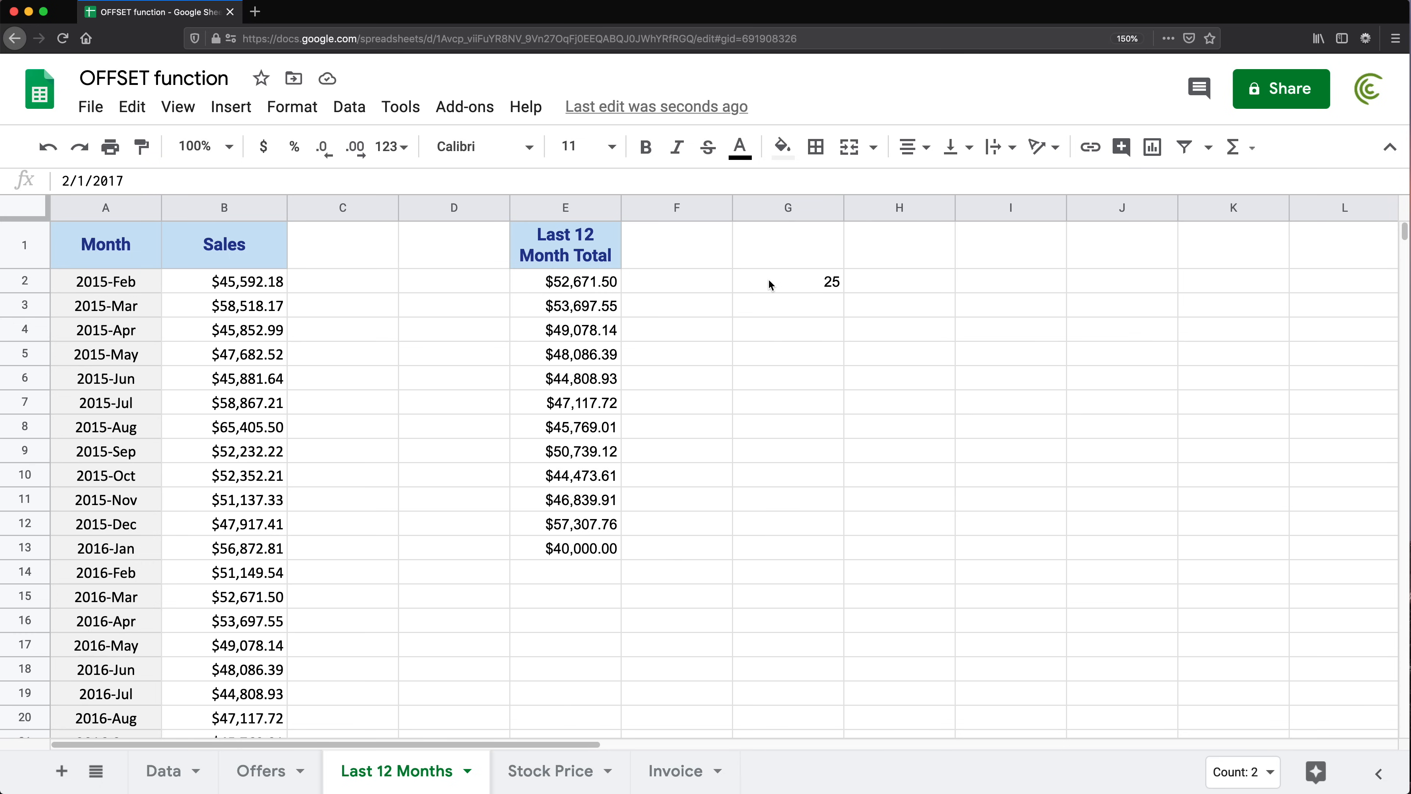
scroll(322, 510, "down", 5)
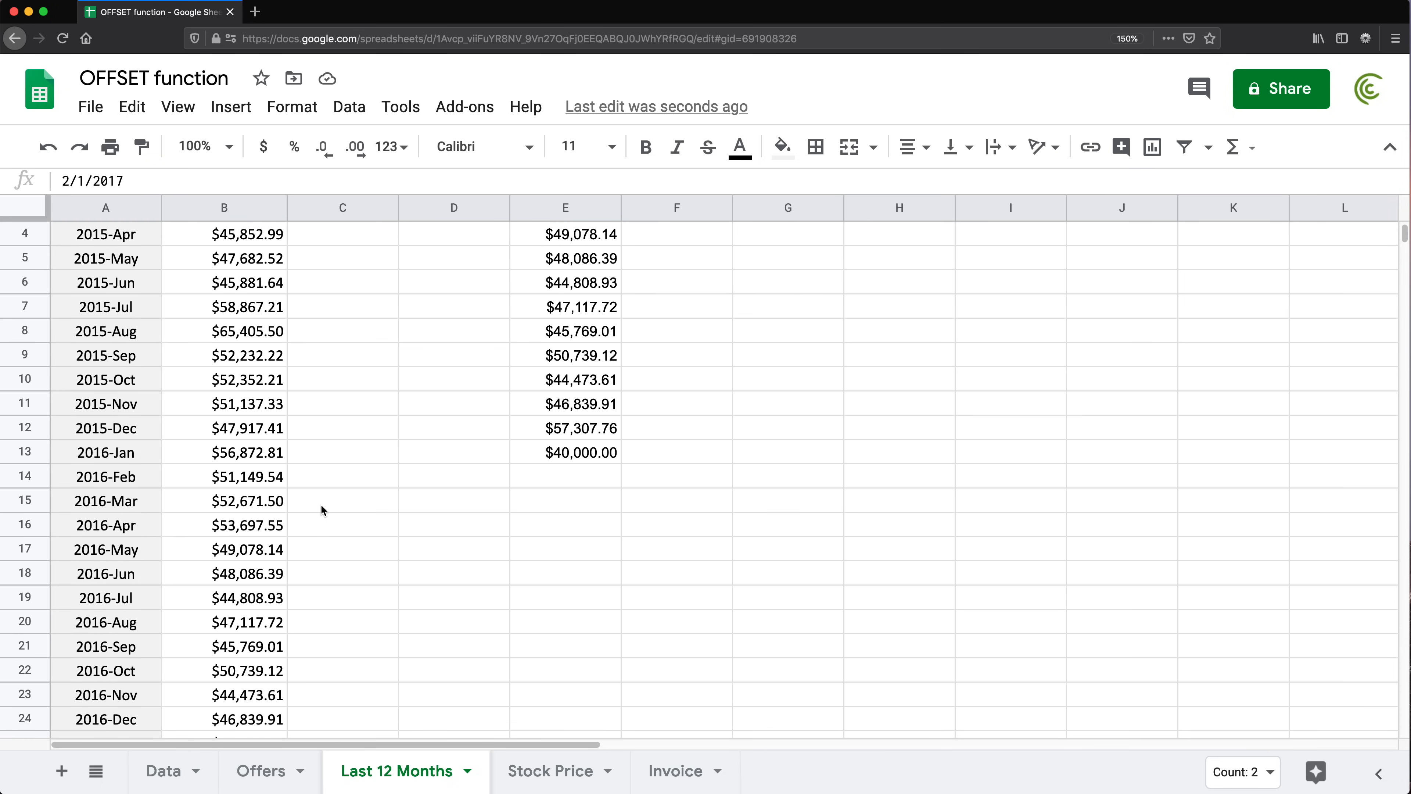
scroll(517, 423, "up", 5)
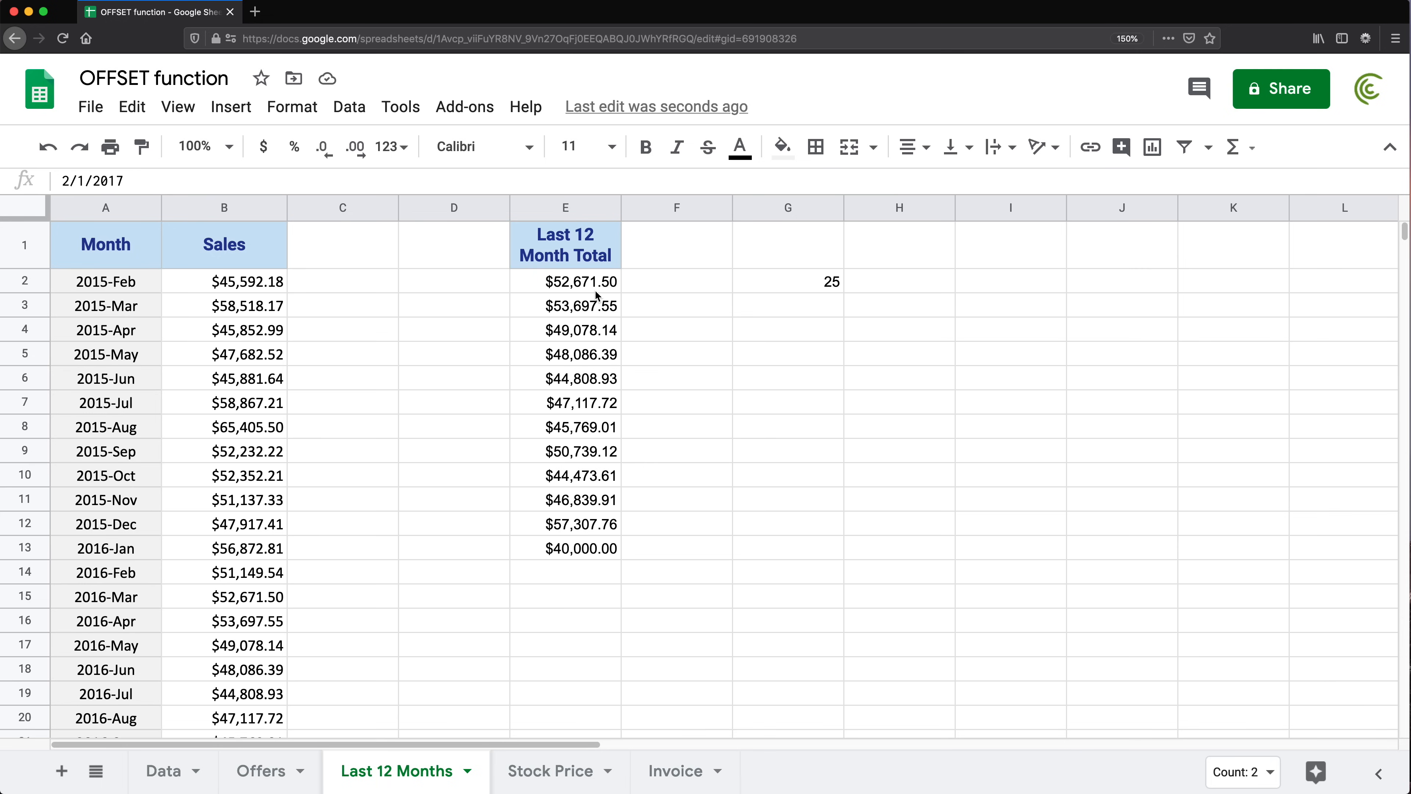
- Inspect the offset_rows argument of the OFFSET formula in E2 without changing it
double_click(532, 280)
double_click(605, 280)
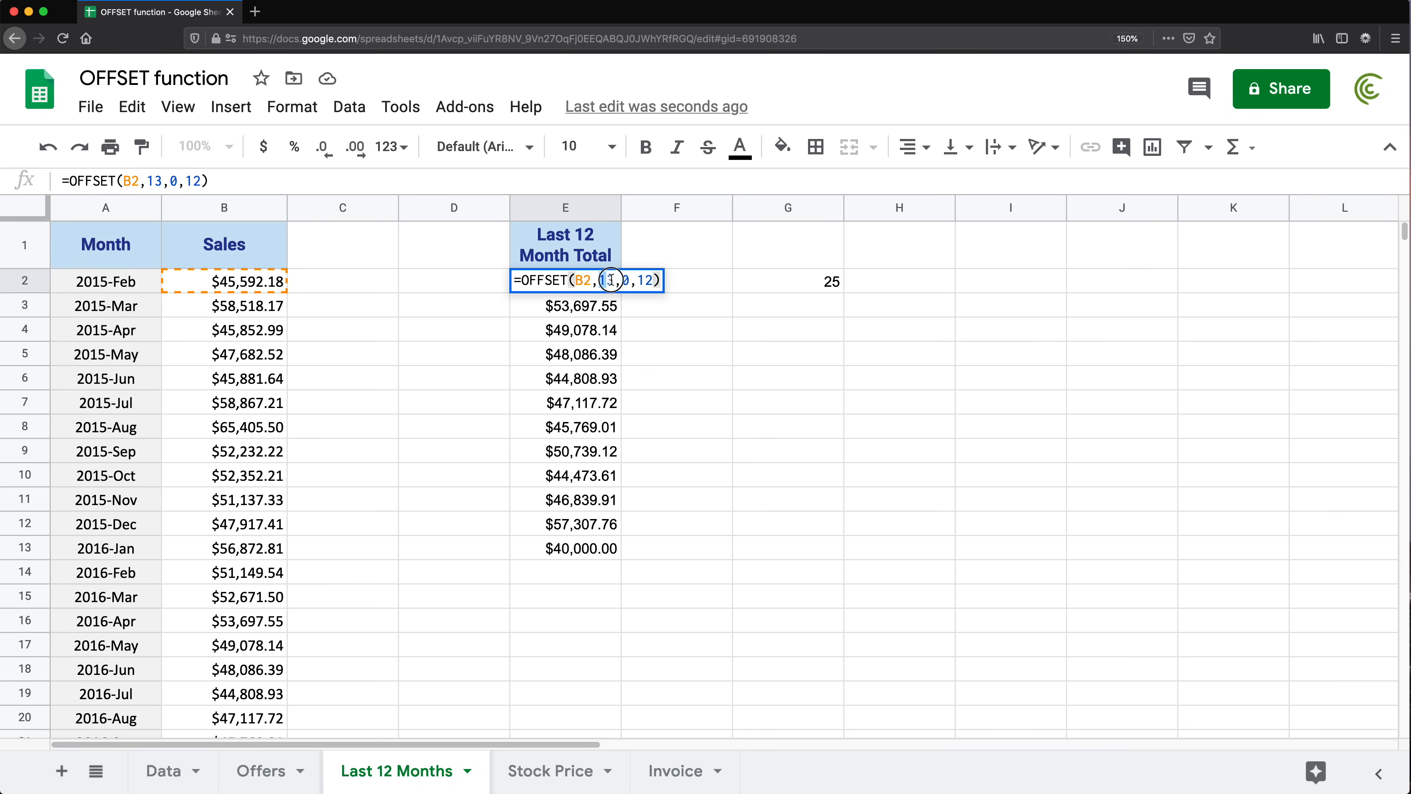
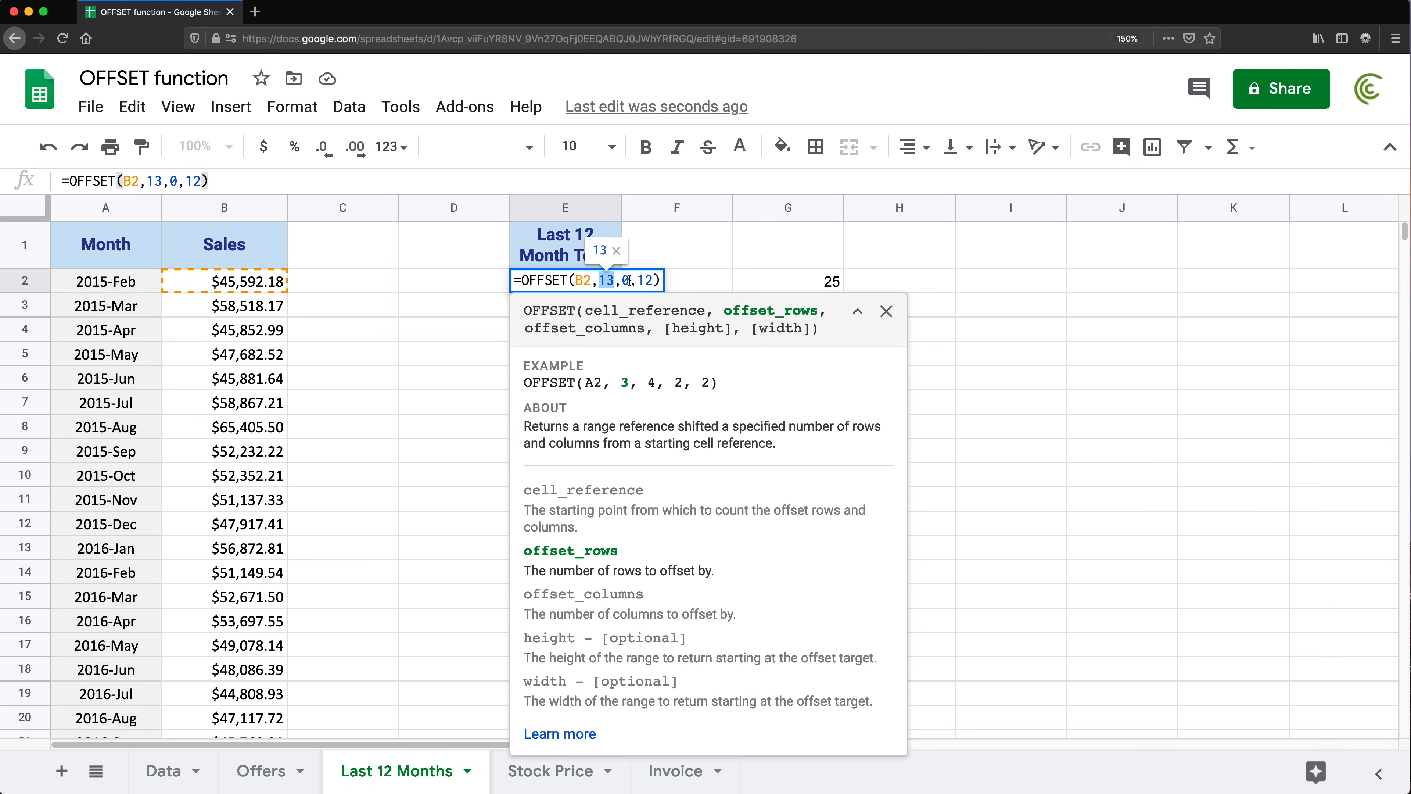
key("Return")
- Extend the formula in G2 to =COUNTA(B2:B)-12
double_click(816, 280)
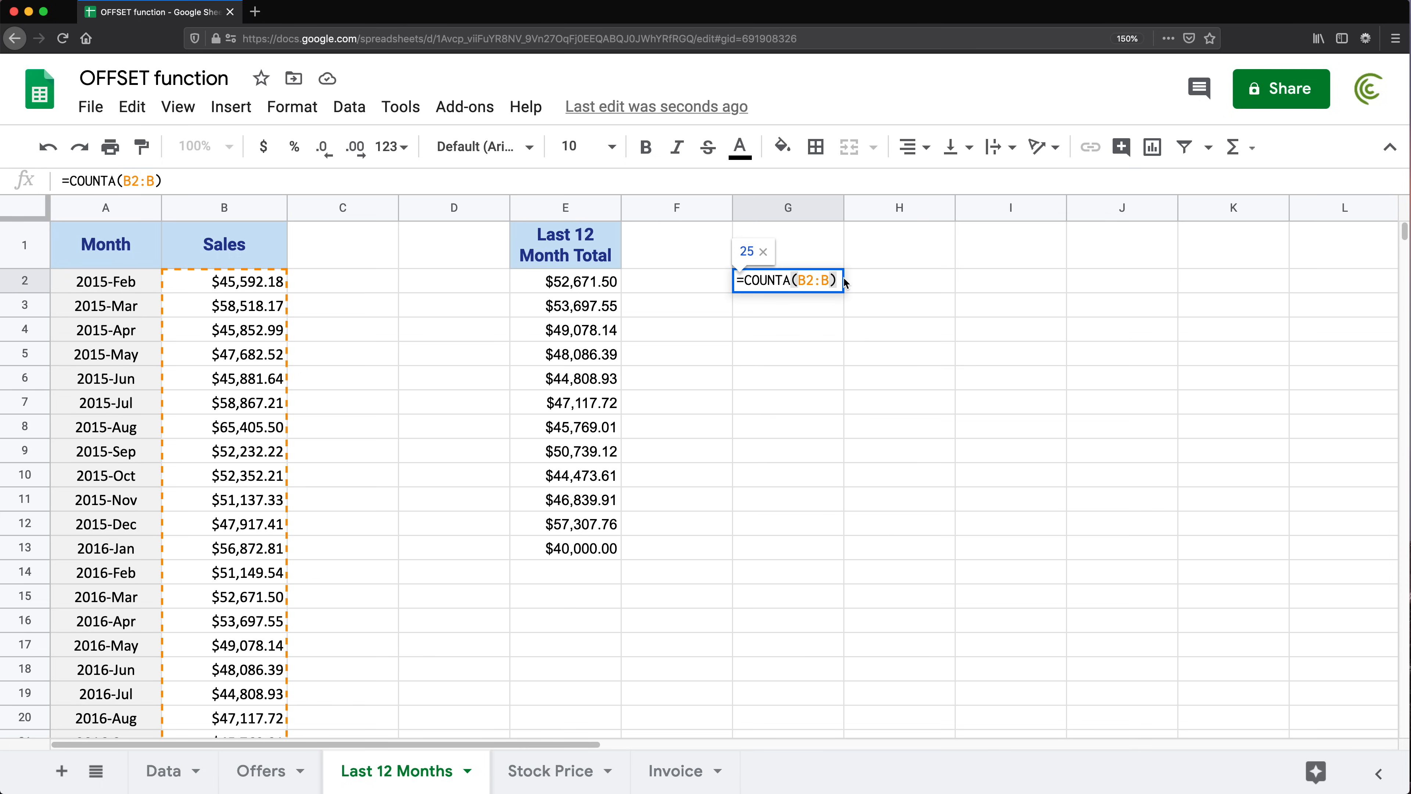
left_click(838, 280)
type("-")
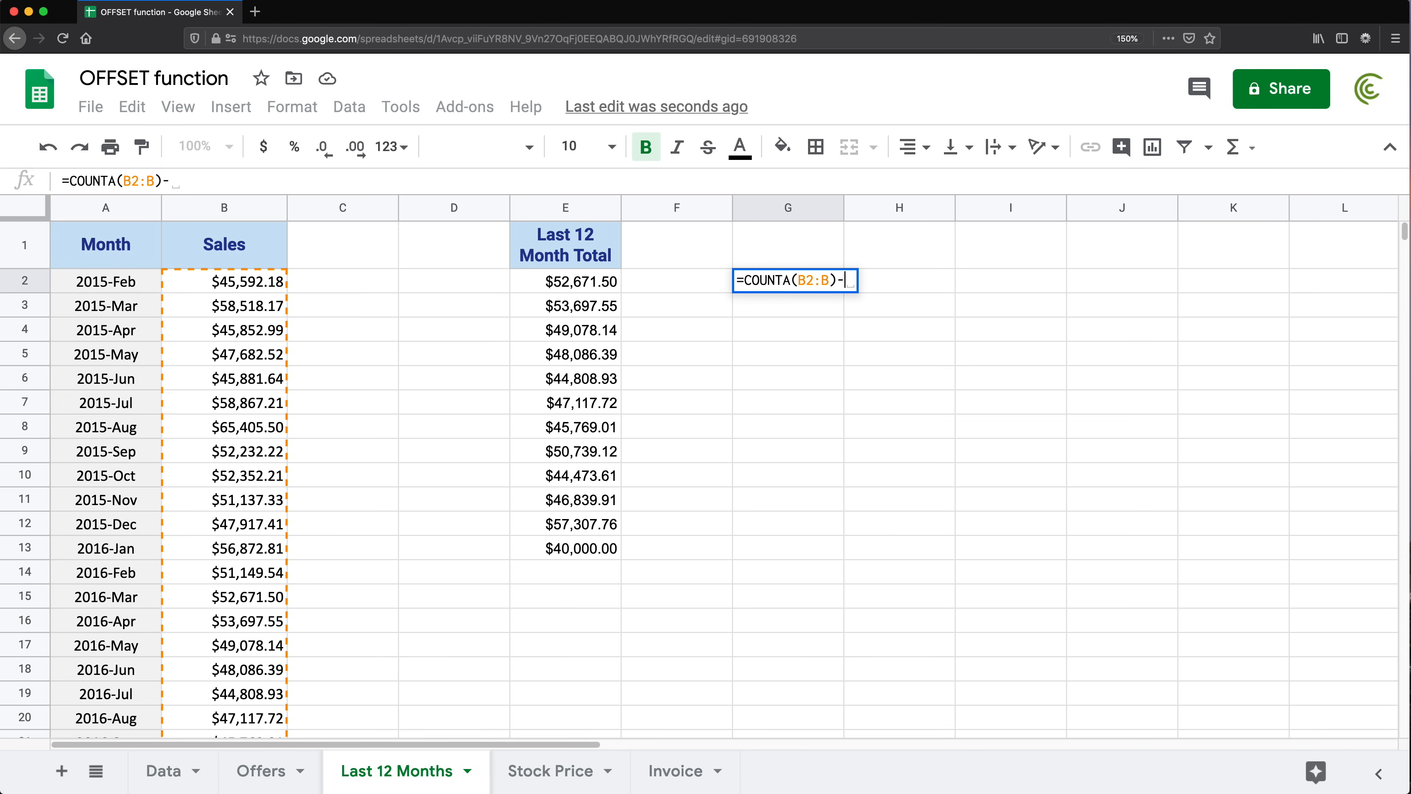
type("12")
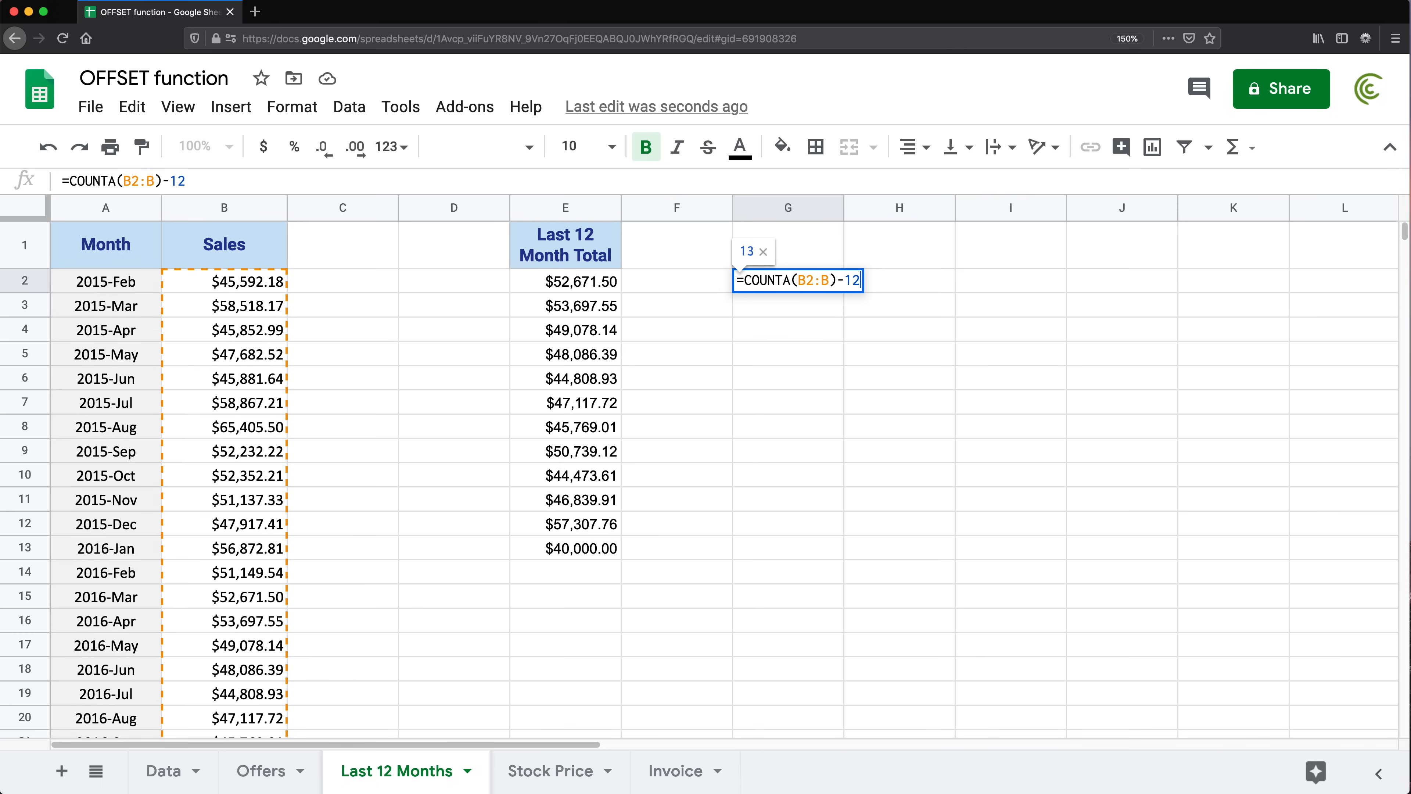
key("Return")
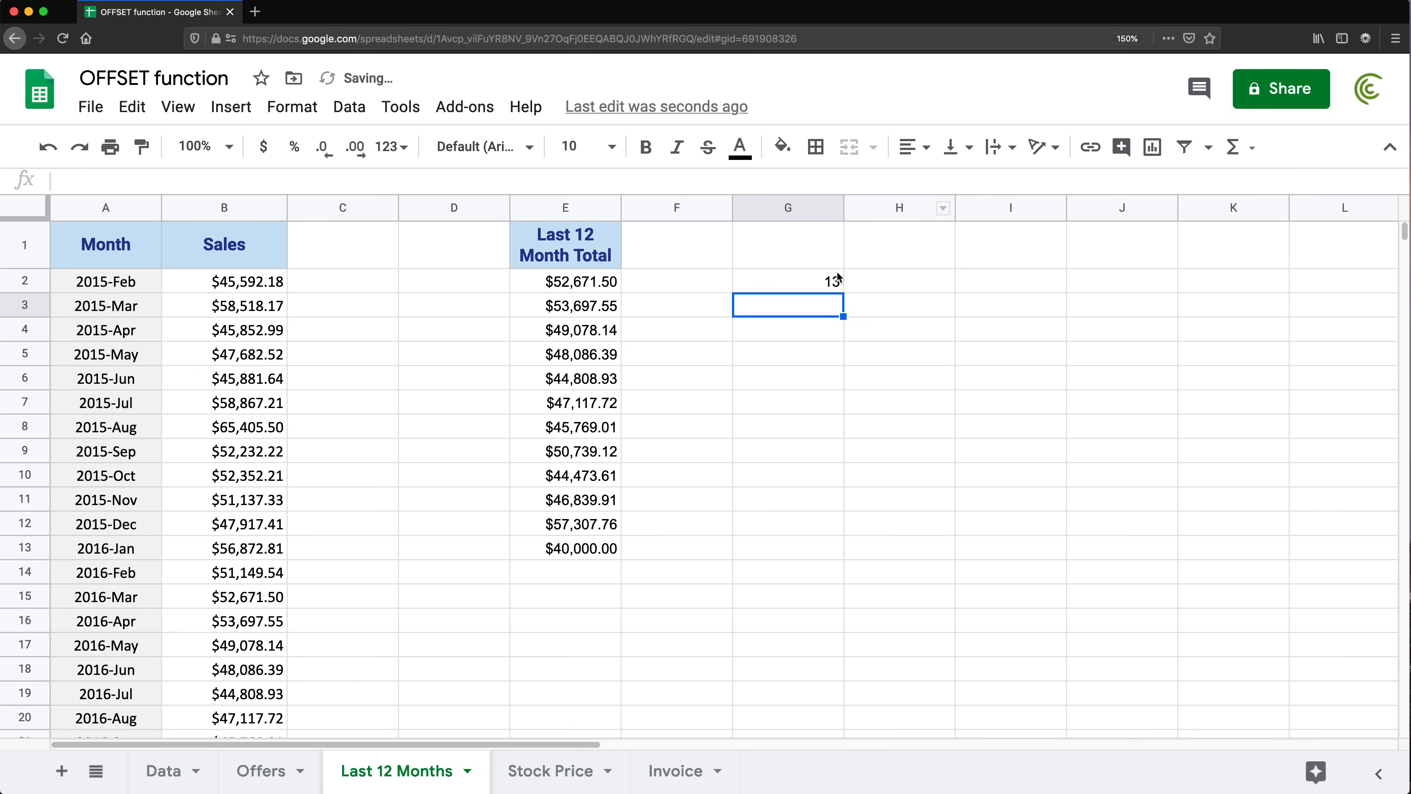
- Compare the result in G2 with the offset_rows argument in E2's OFFSET formula, leaving that formula as it is
left_click(825, 284)
double_click(542, 284)
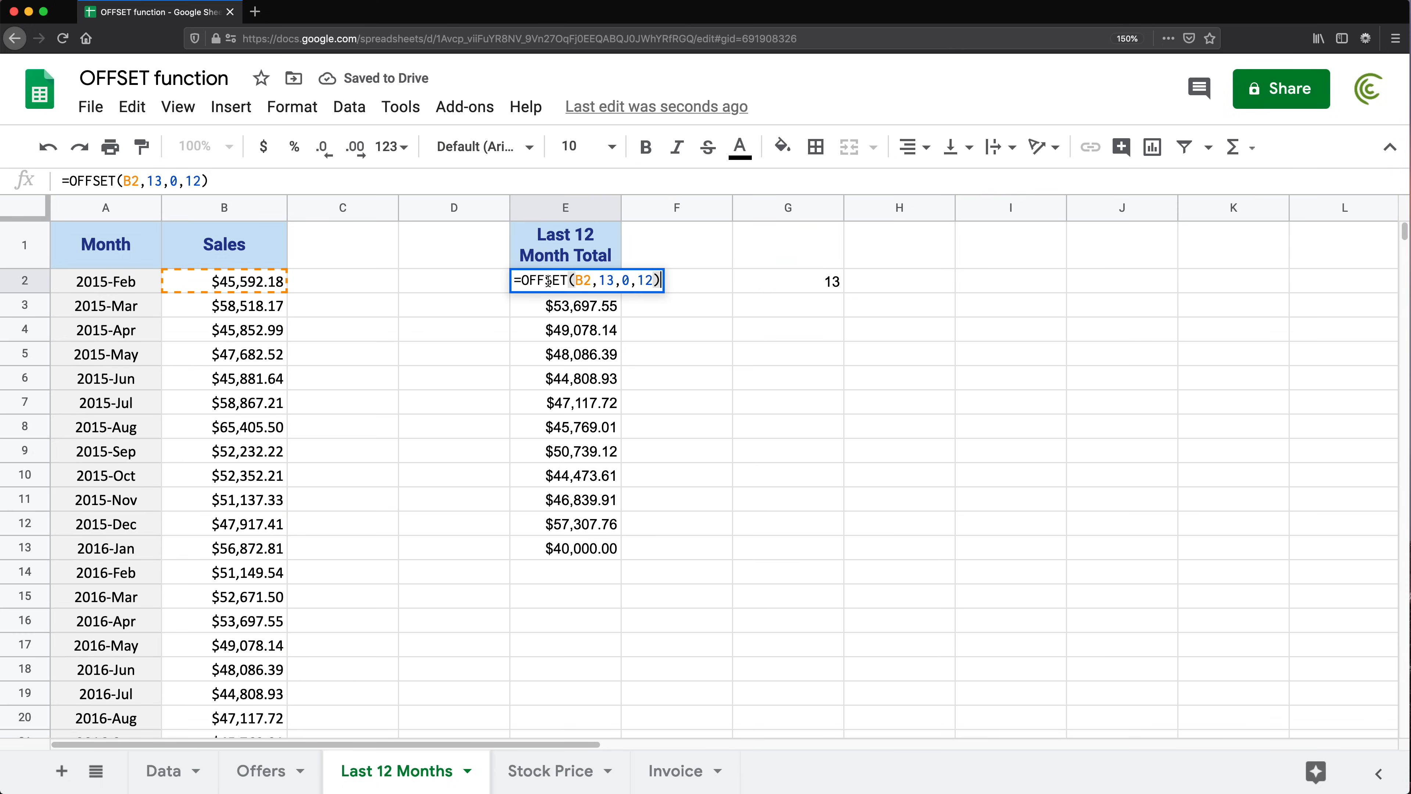
double_click(610, 281)
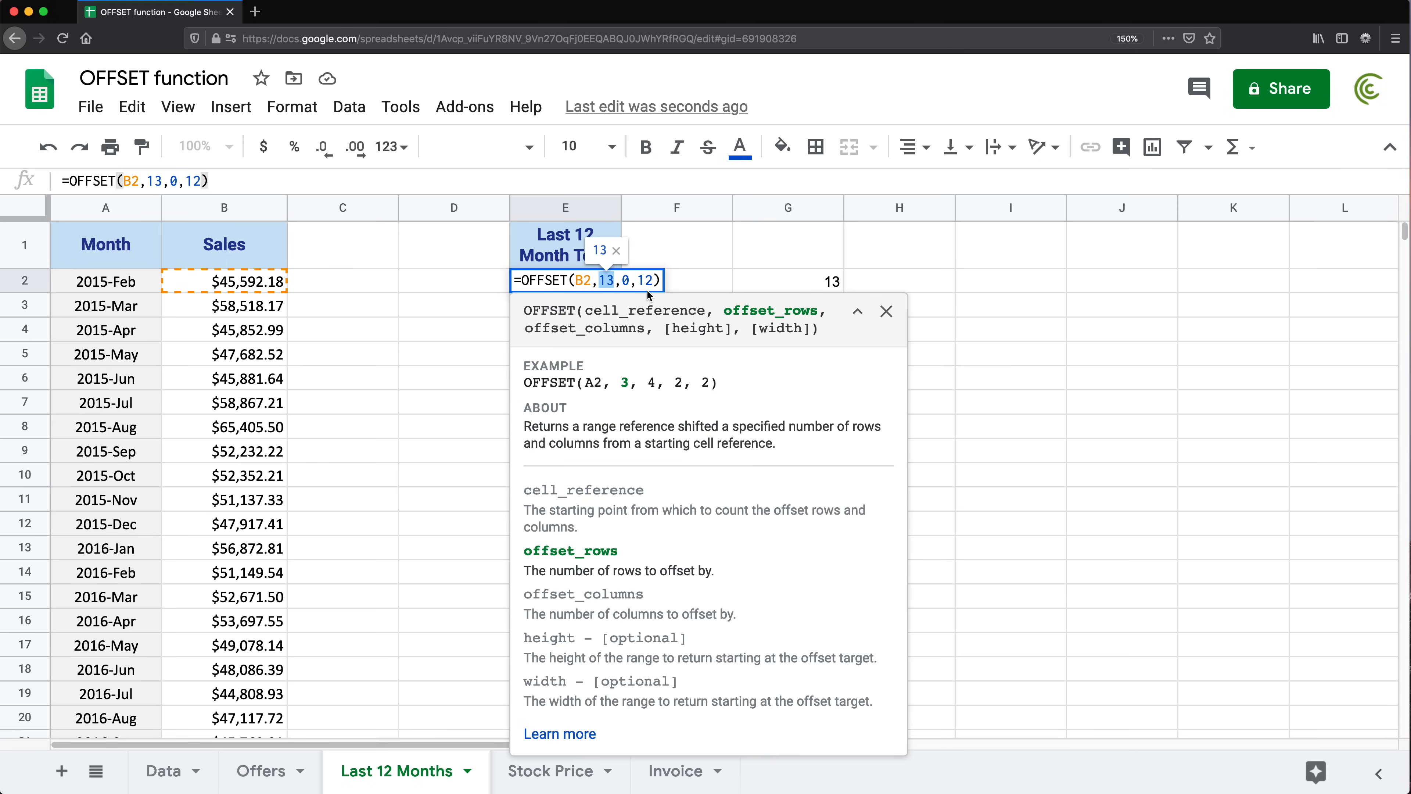
key("Escape")
- Delete the 2017-Feb row and check the result of the COUNTA(B2:B)-12 formula in G2
scroll(202, 502, "down", 6)
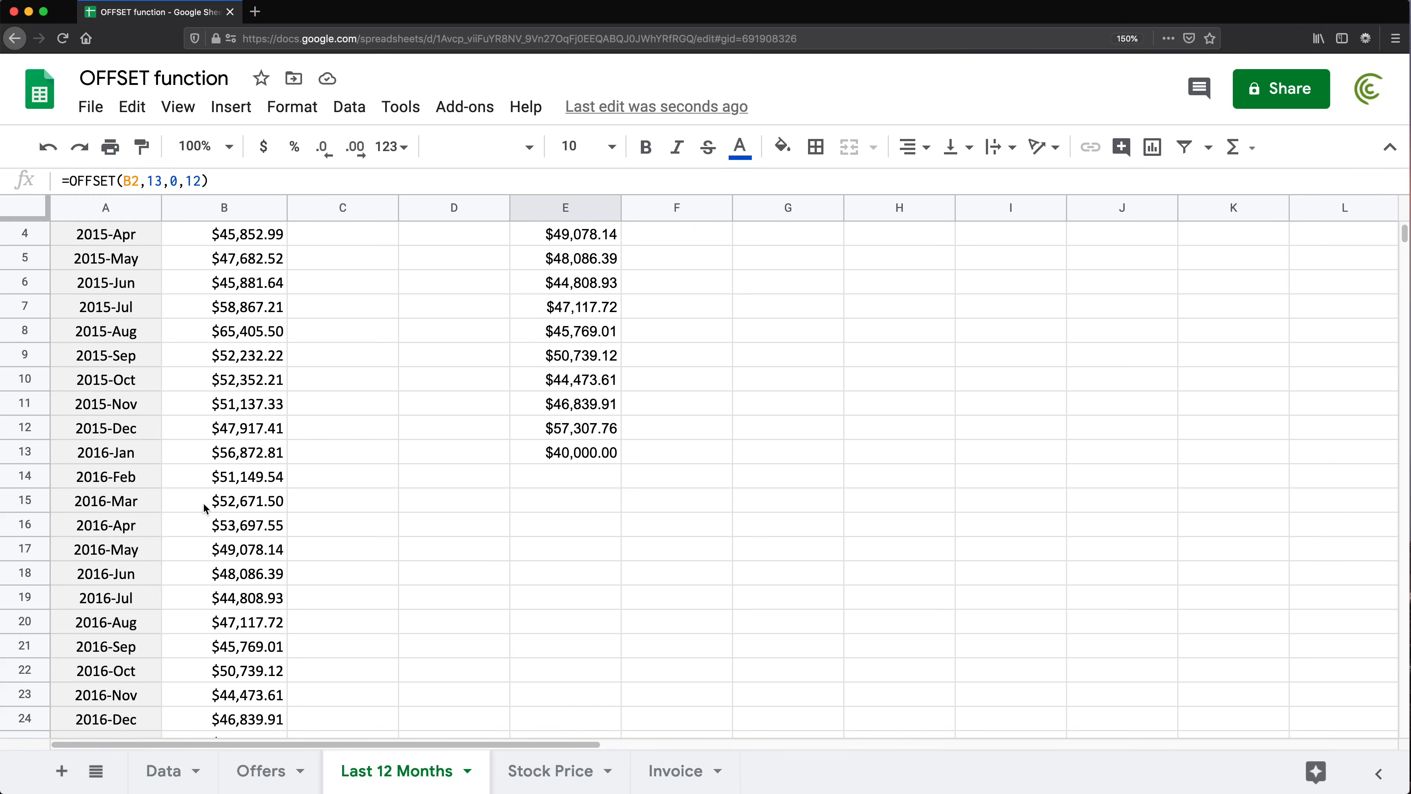
right_click(37, 507)
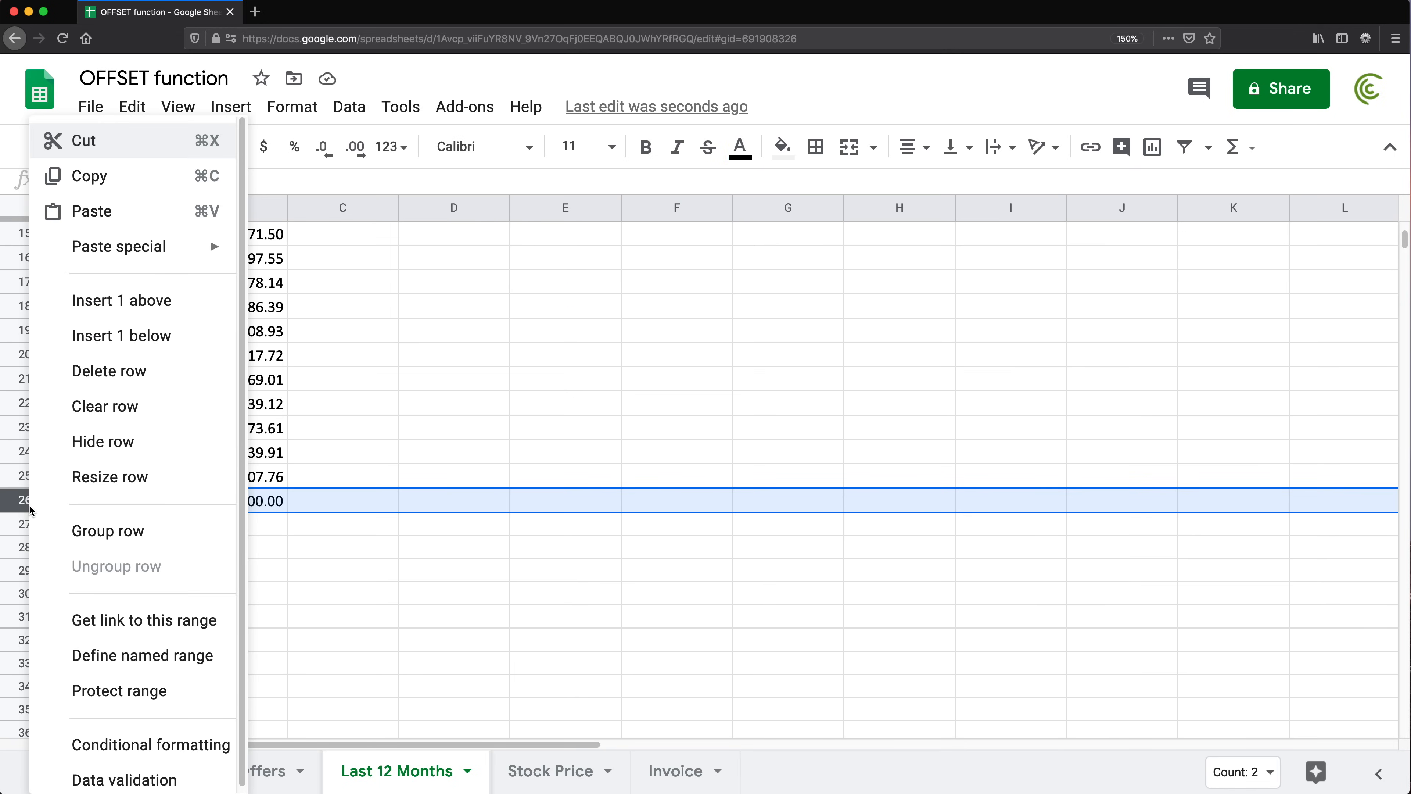
left_click(105, 382)
scroll(370, 358, "up", 6)
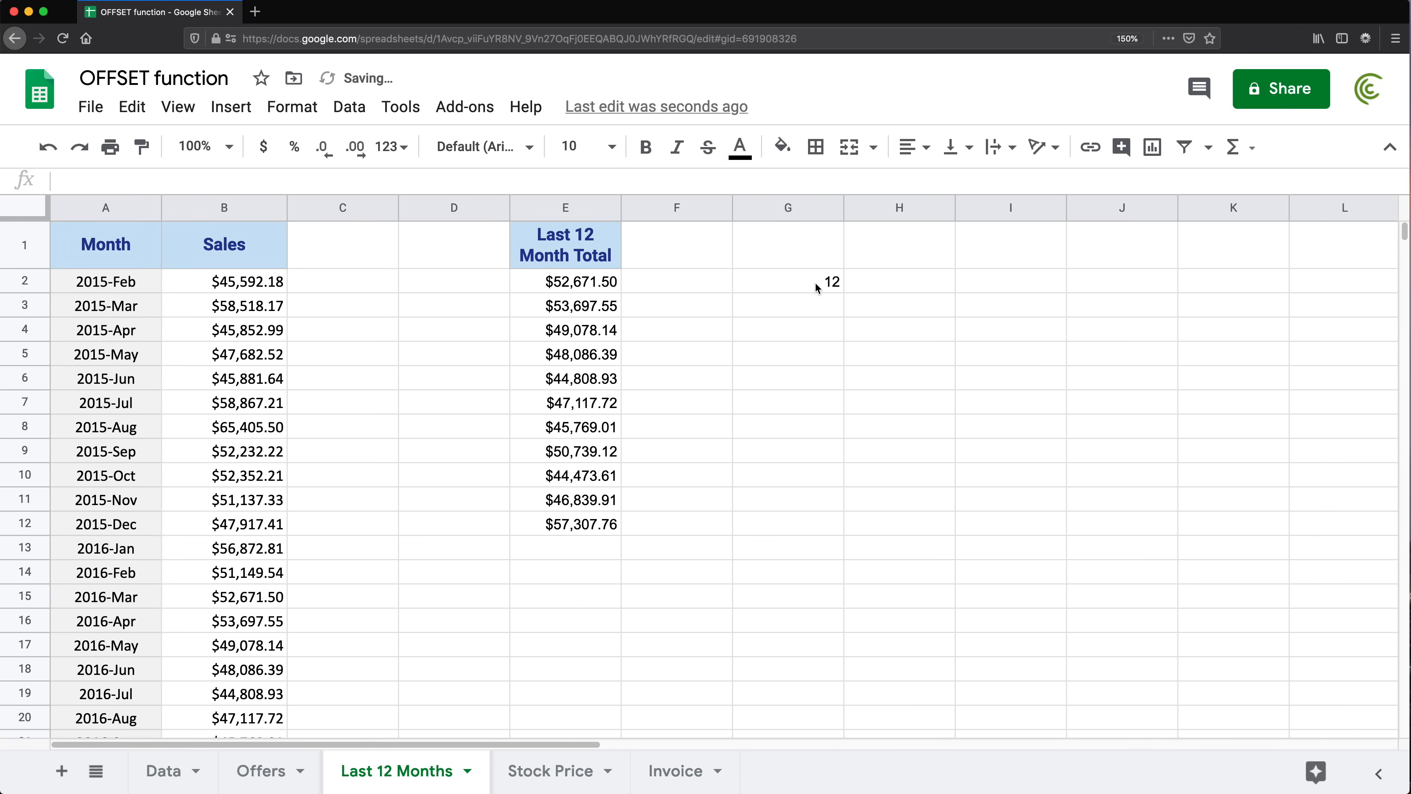
left_click(834, 283)
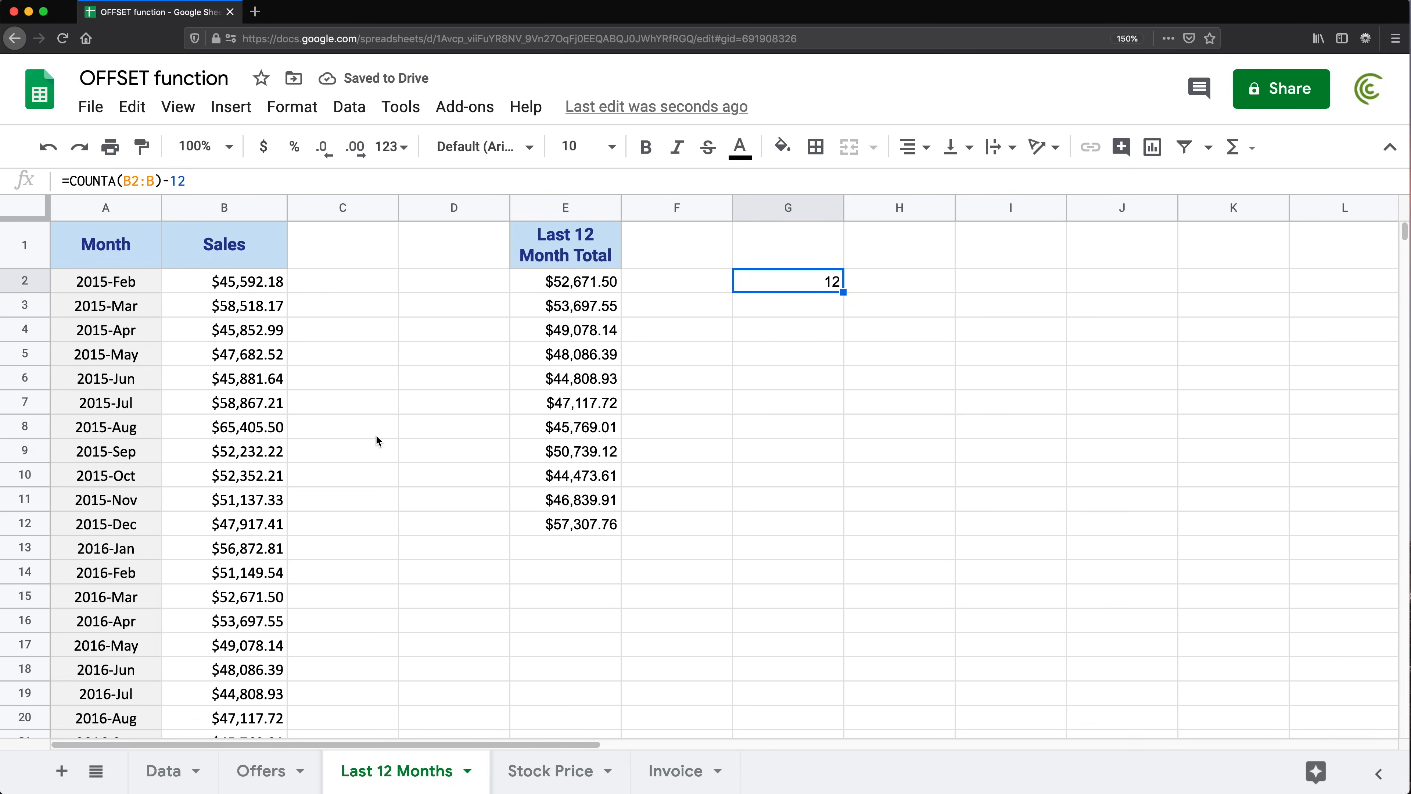
- Delete the 2017-Jan row and check G2 against the remaining sales rows
scroll(376, 435, "down", 7)
right_click(33, 425)
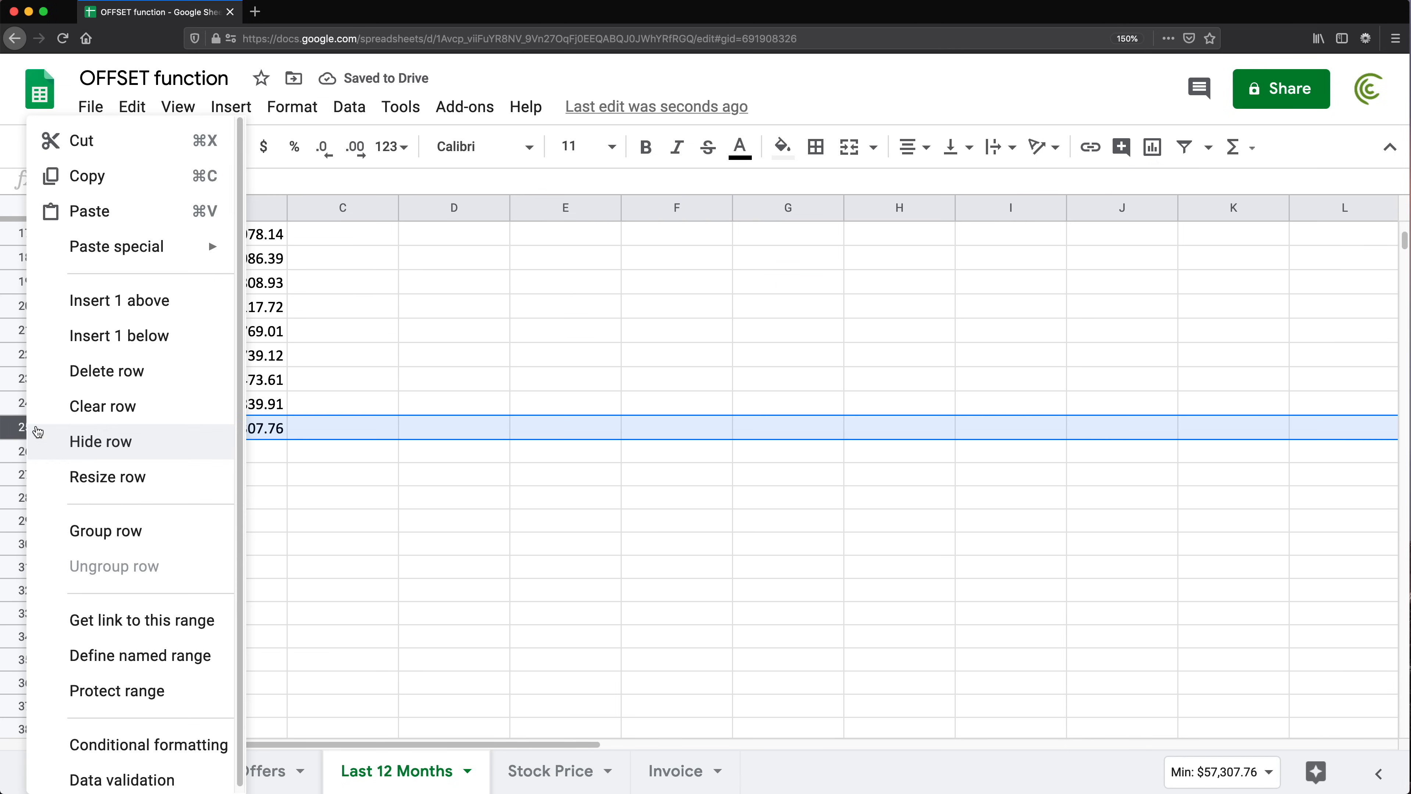
left_click(178, 369)
scroll(706, 316, "up", 7)
left_click(810, 282)
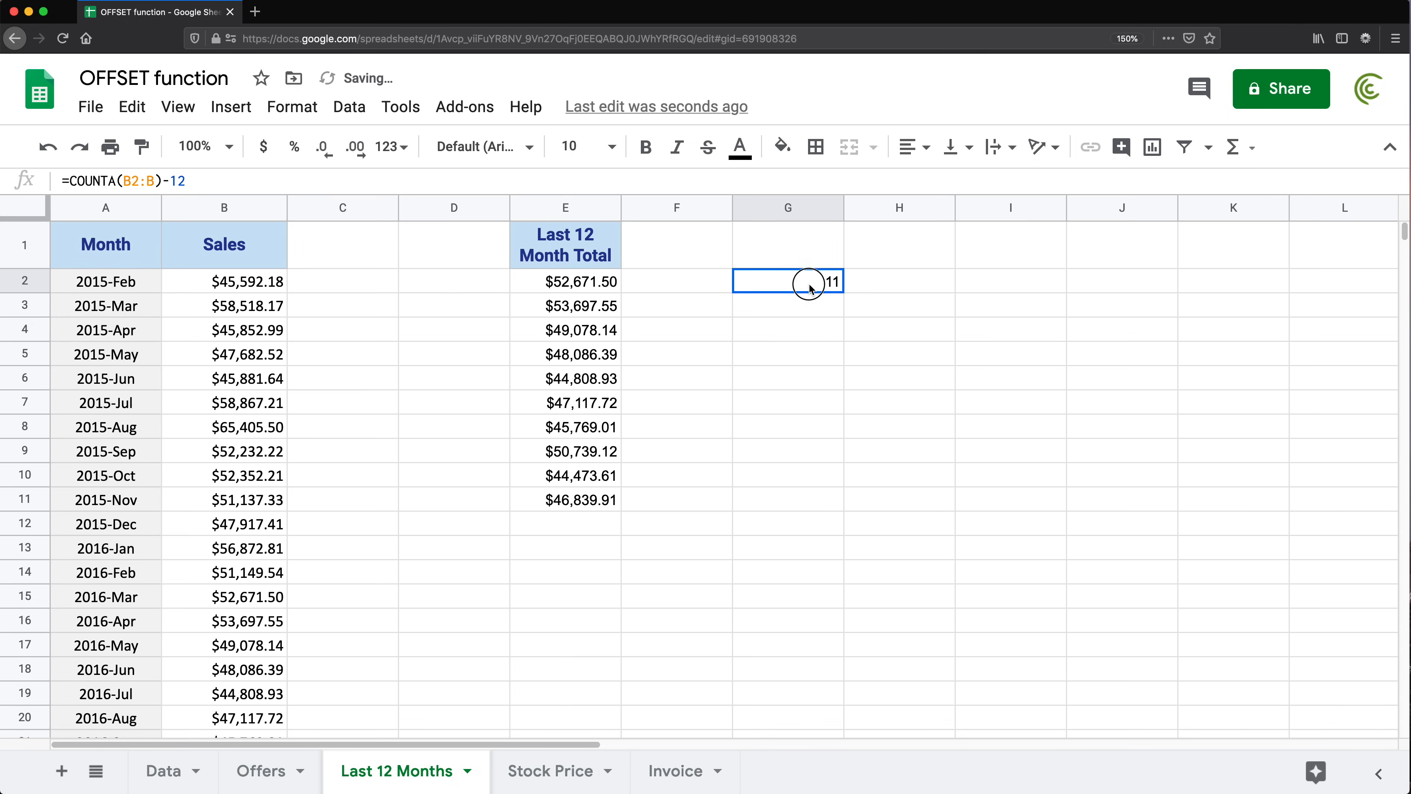
scroll(325, 494, "down", 4)
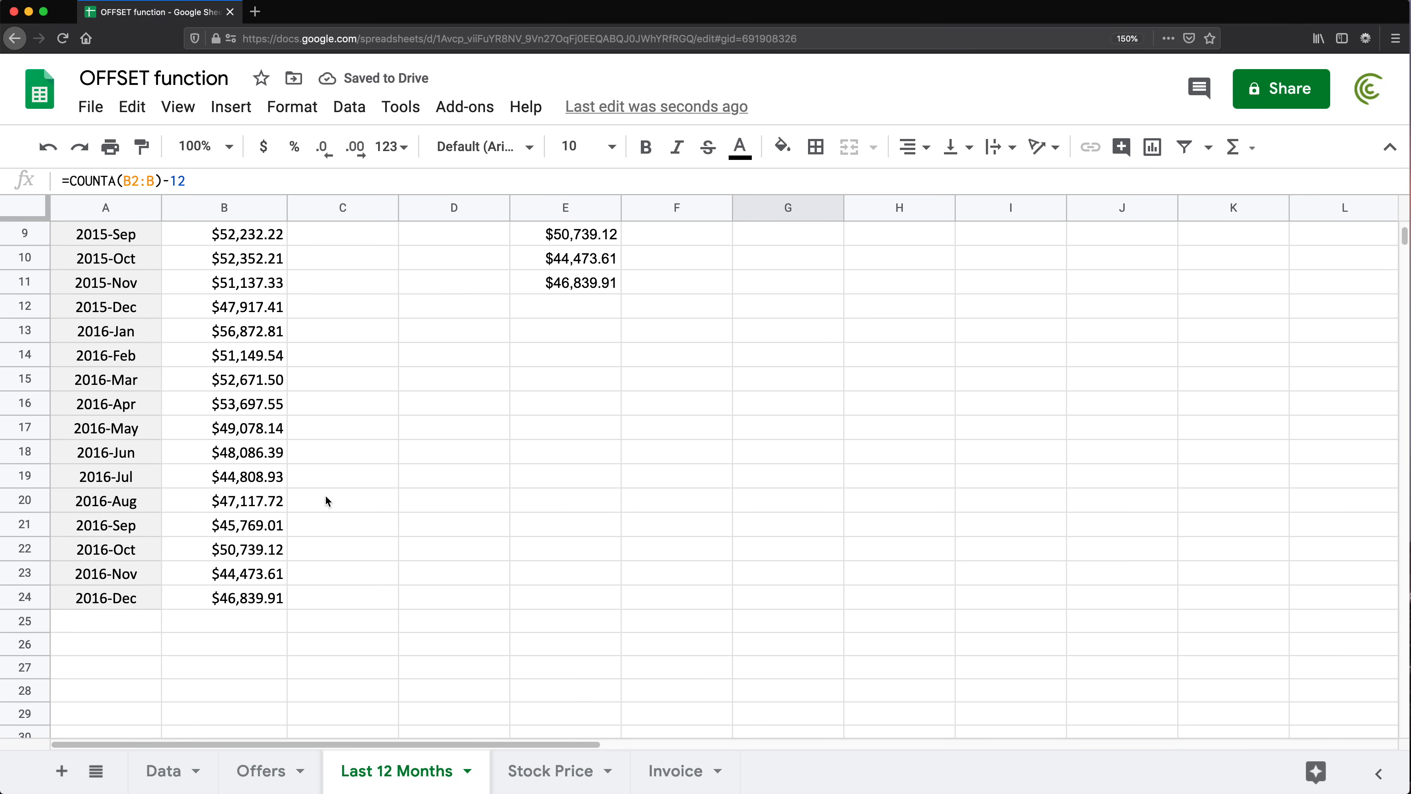
- Undo the deletions of the 2017-Jan and 2017-Feb rows
key("ctrl+z")
key("ctrl+z")
scroll(781, 314, "up", 5)
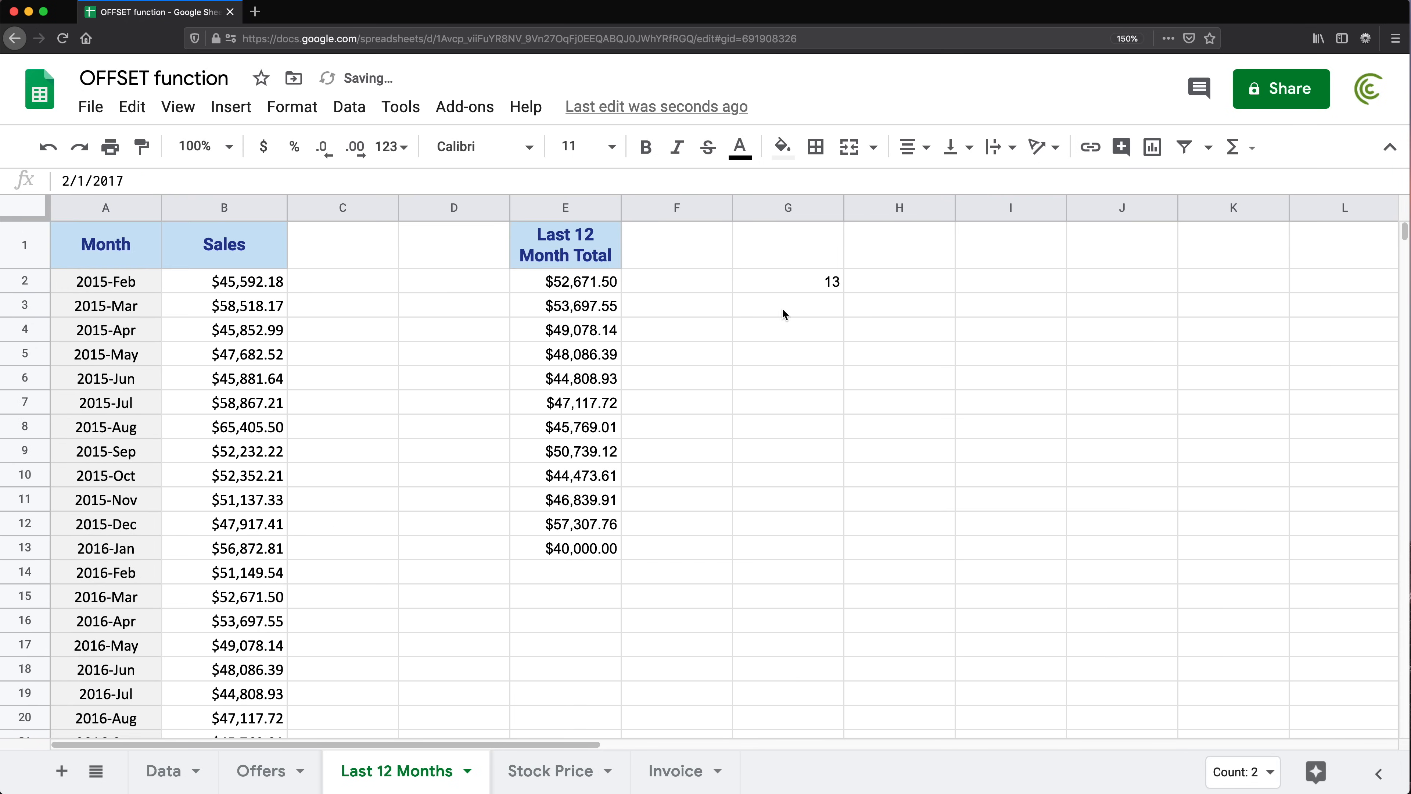
- Replace the offset_rows argument of E2's OFFSET formula with COUNTA(B2:B)-12 copied from G2, giving =OFFSET(B2,COUNTA(B2:B)-12,0,12)
double_click(773, 281)
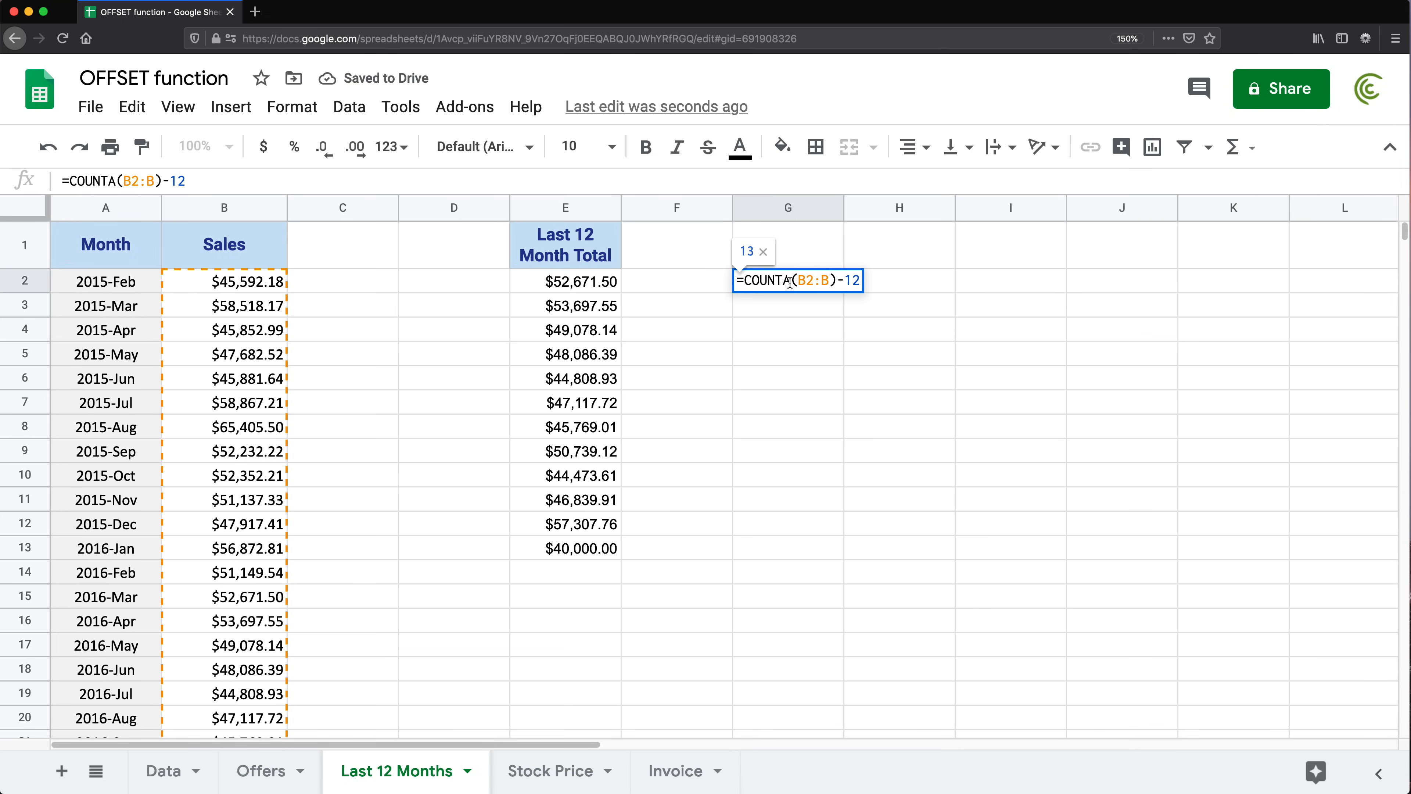
left_click_drag(743, 280, 895, 283)
key("ctrl+c")
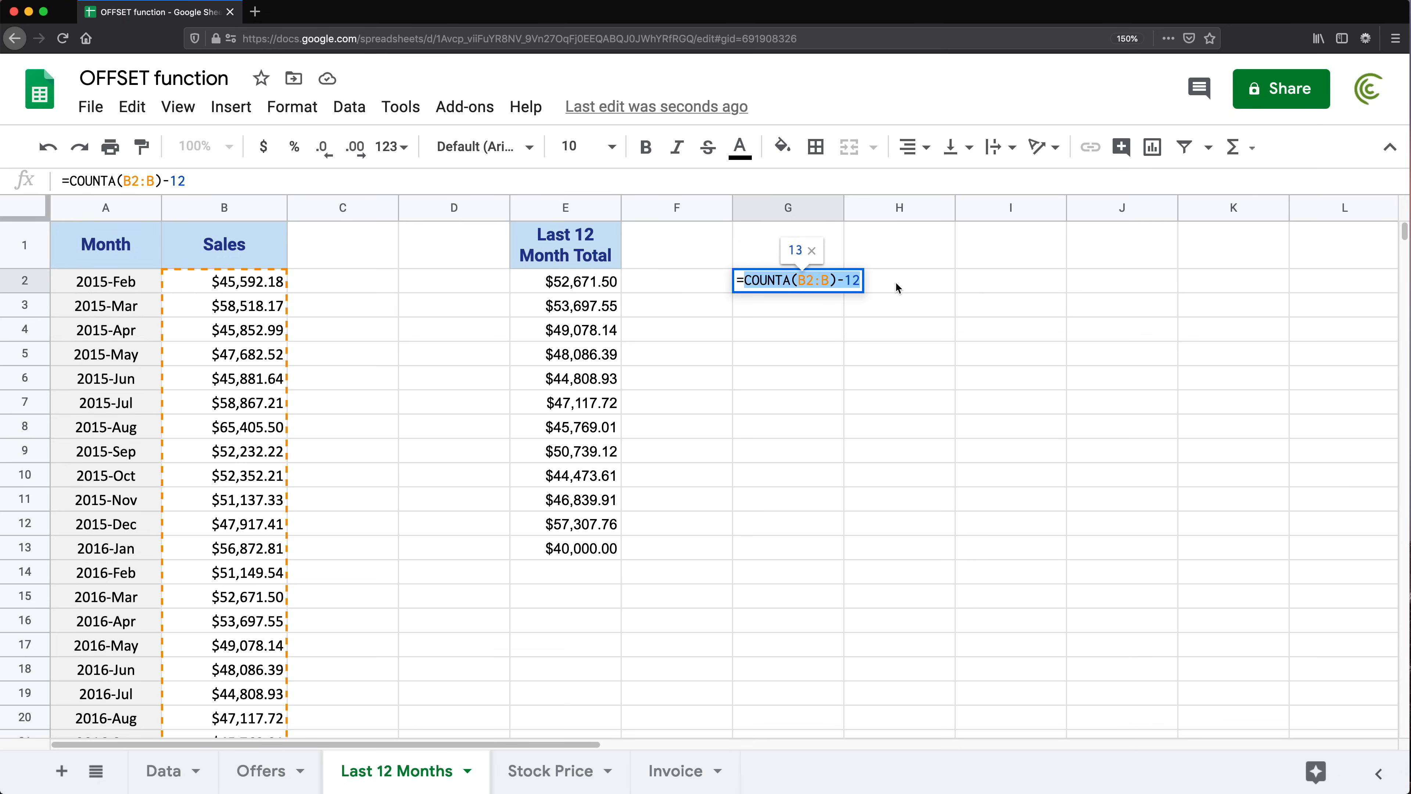
key("Escape")
left_click(585, 282)
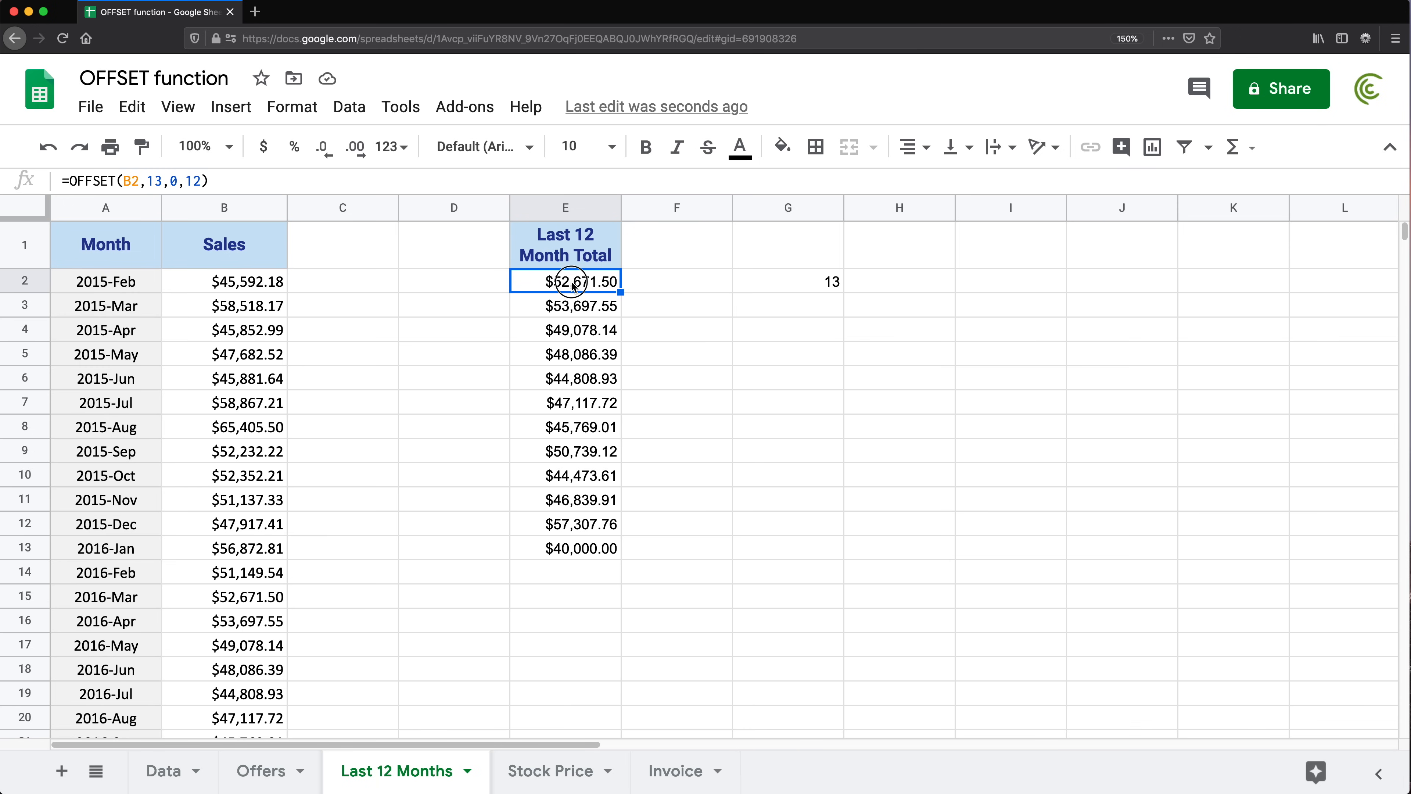
double_click(585, 282)
double_click(609, 283)
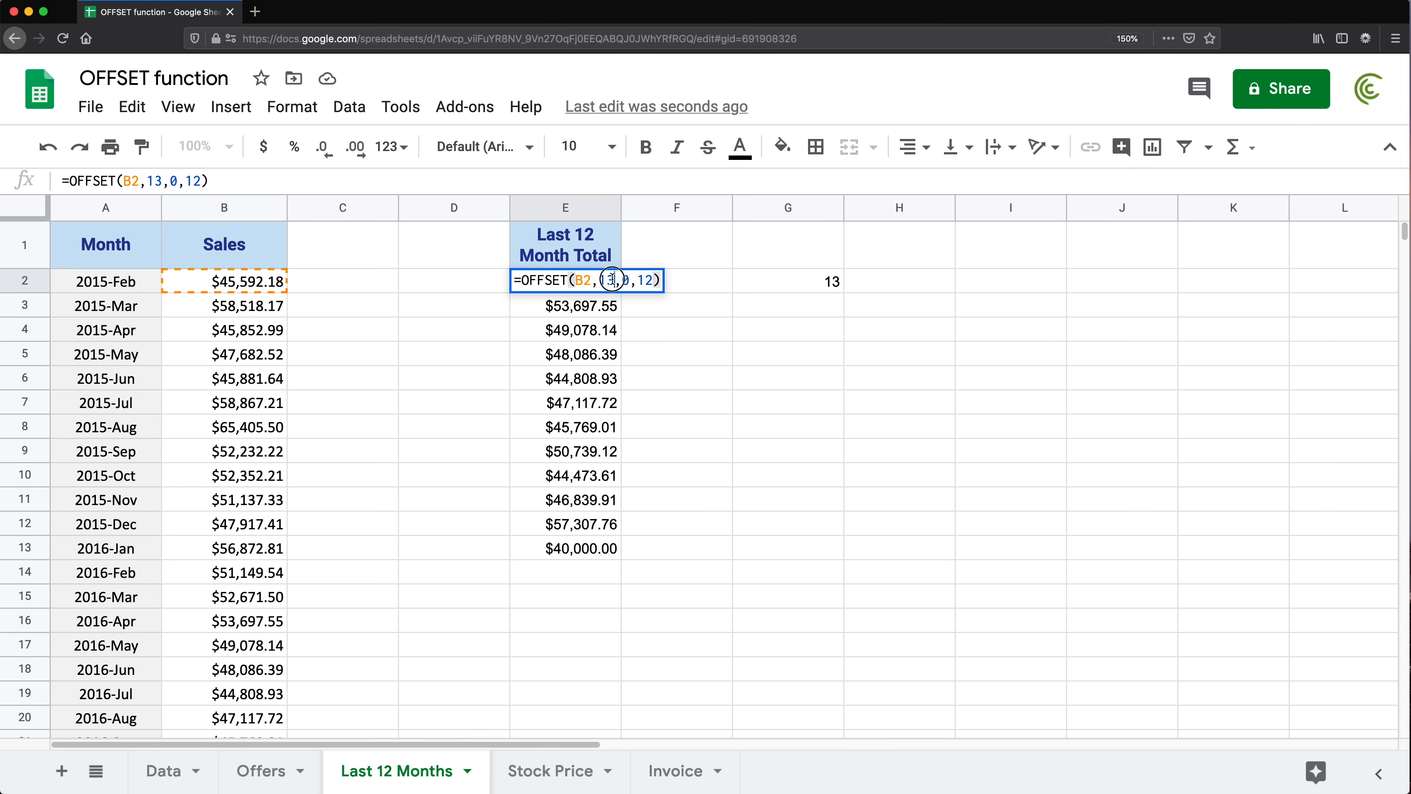
key("ctrl+v")
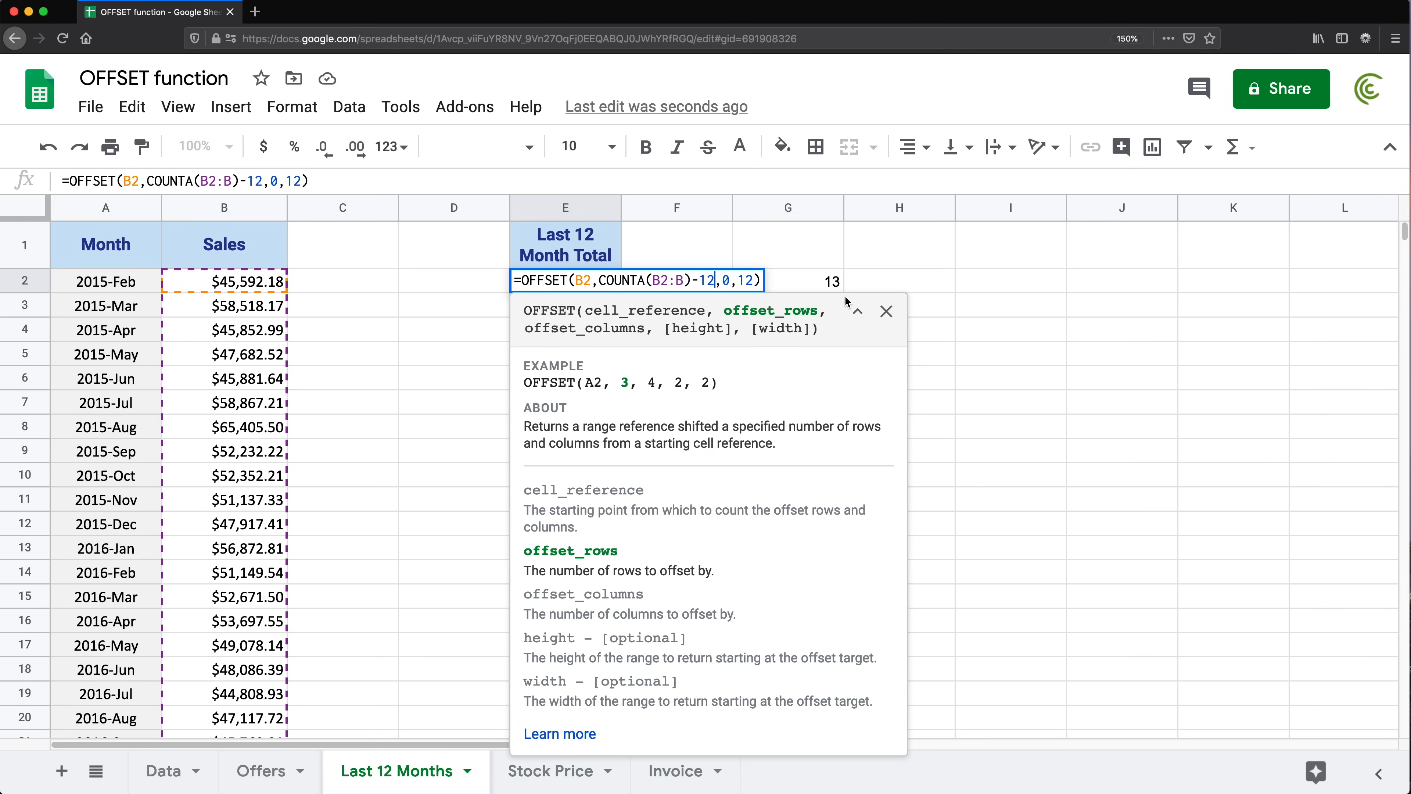
key("Return")
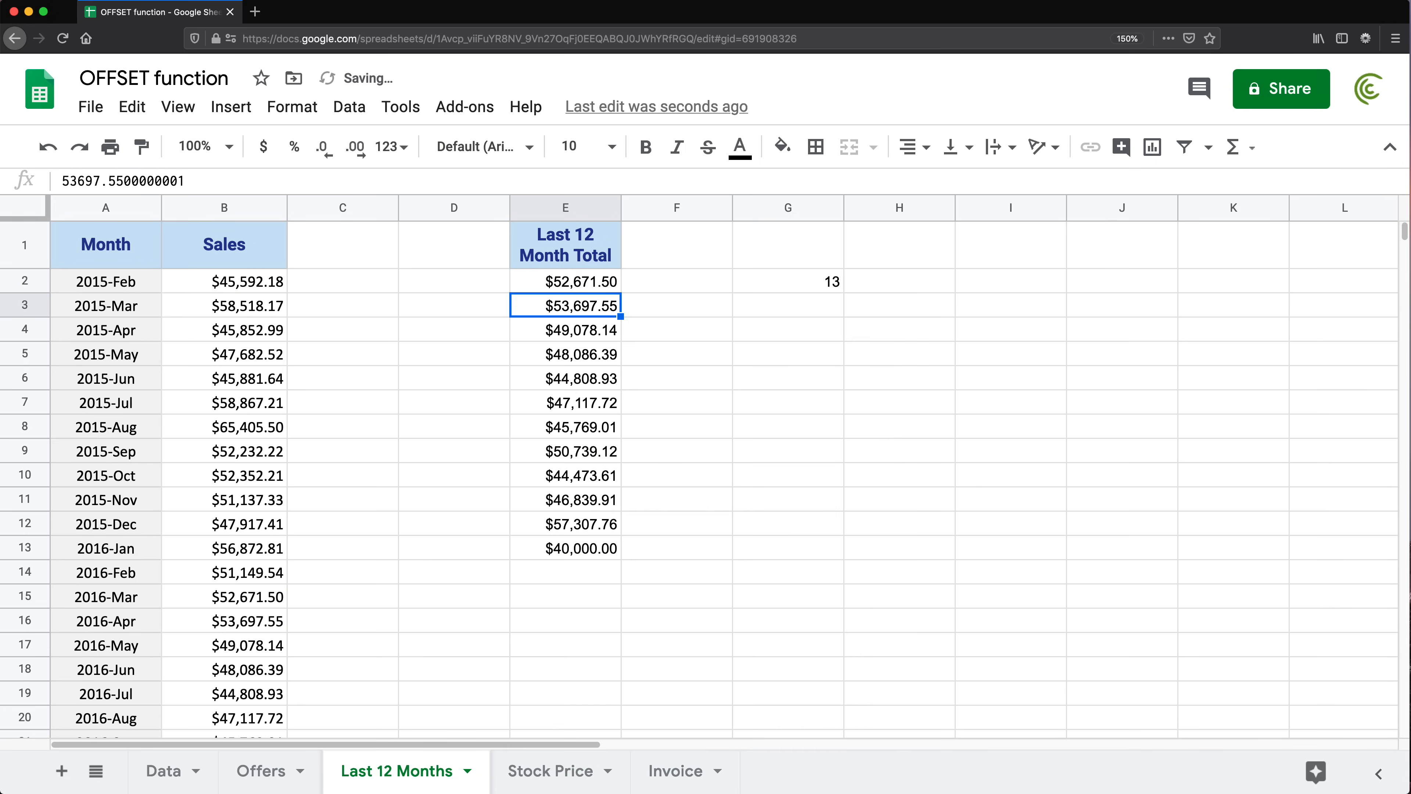
- Clear the helper formula from G2 and check the OFFSET output in E2:E13
left_click(796, 287)
key("Delete")
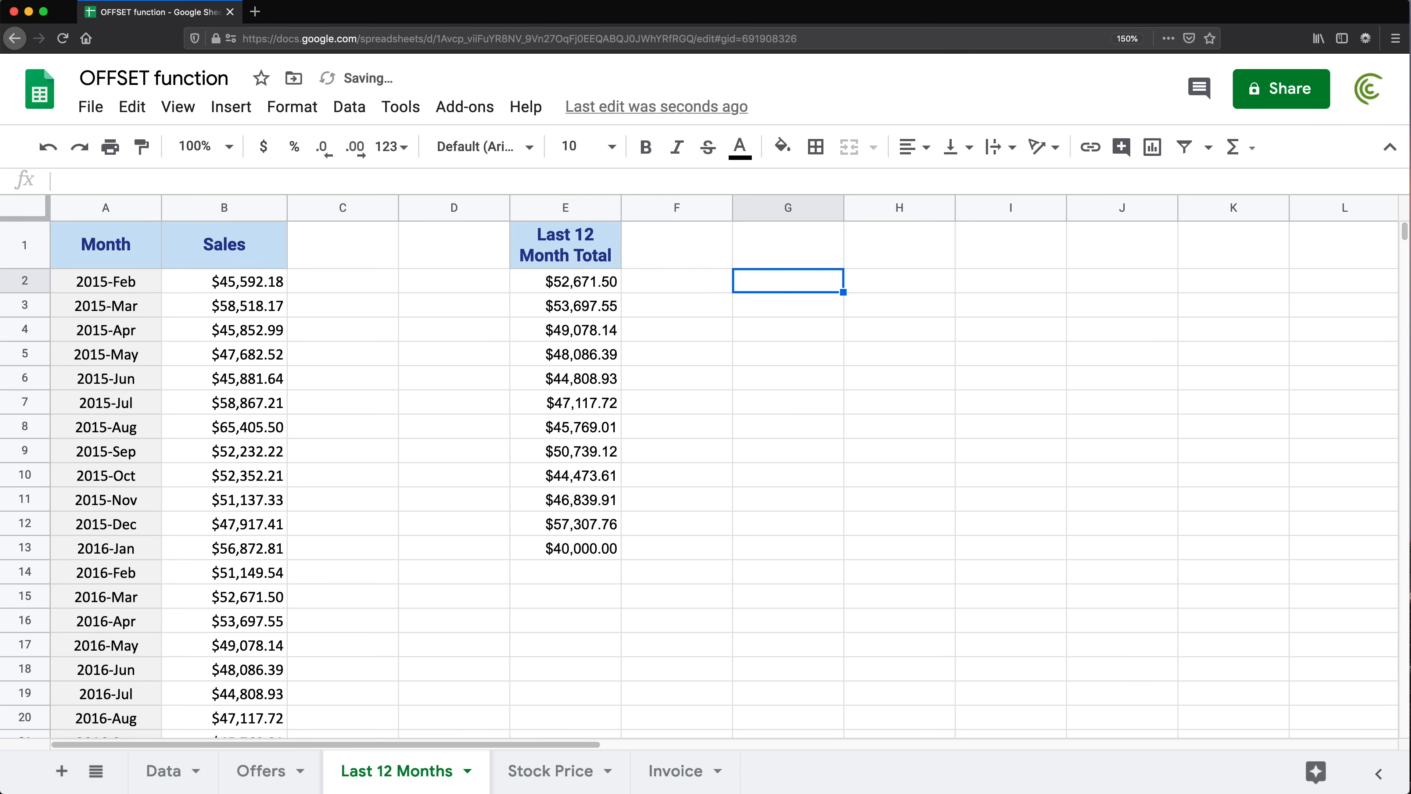
key("Left")
key("Left")
key("Left")
left_click(577, 287)
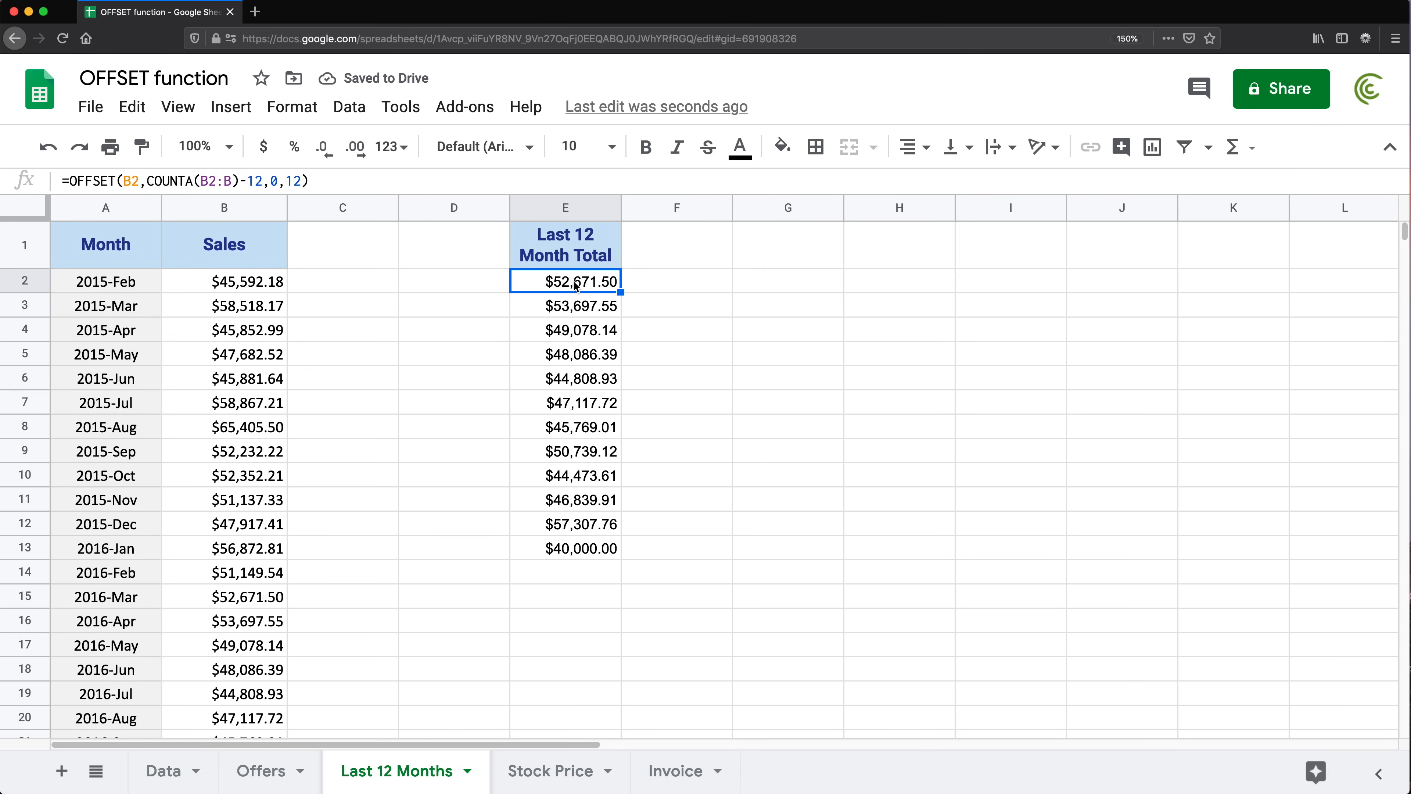
left_click(584, 549)
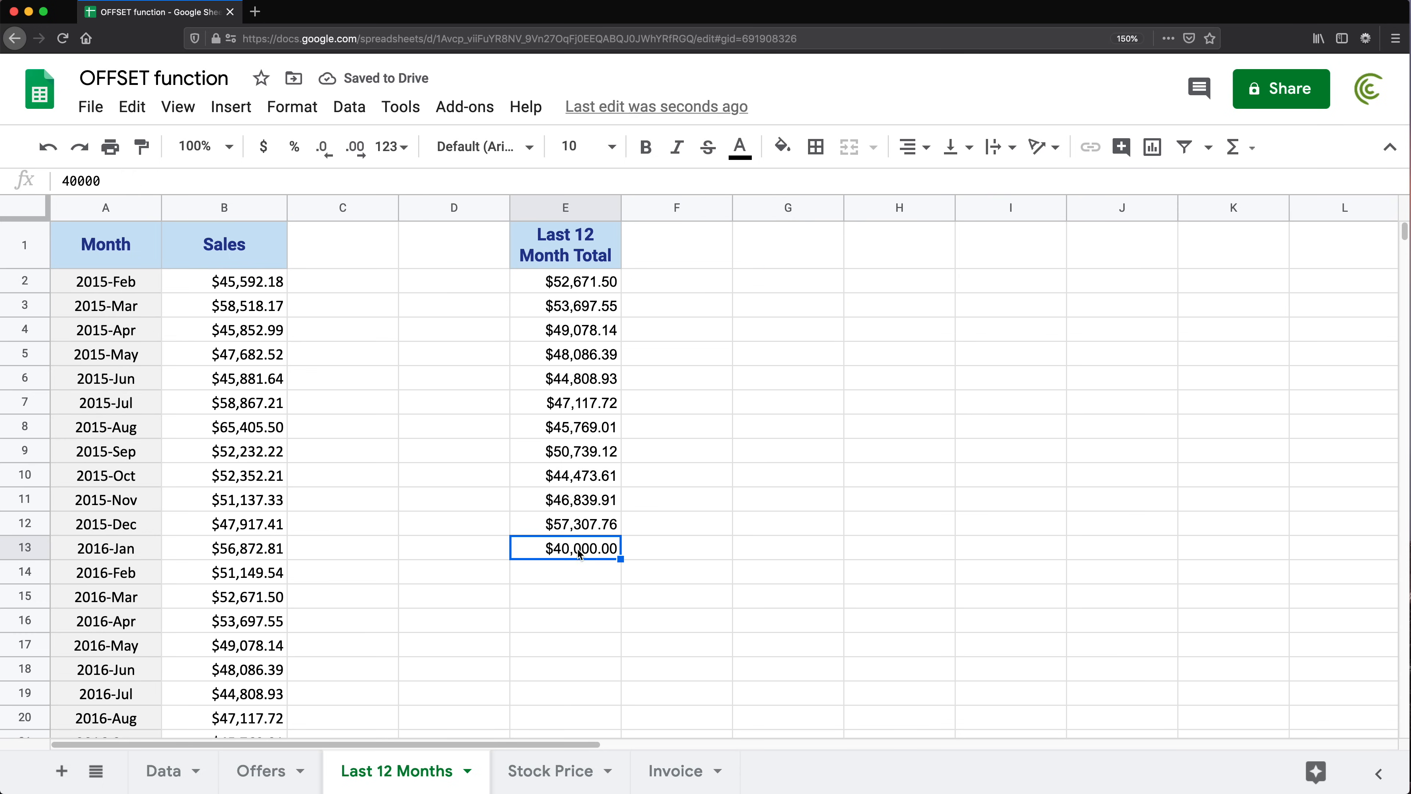
left_click_drag(565, 287, 559, 556)
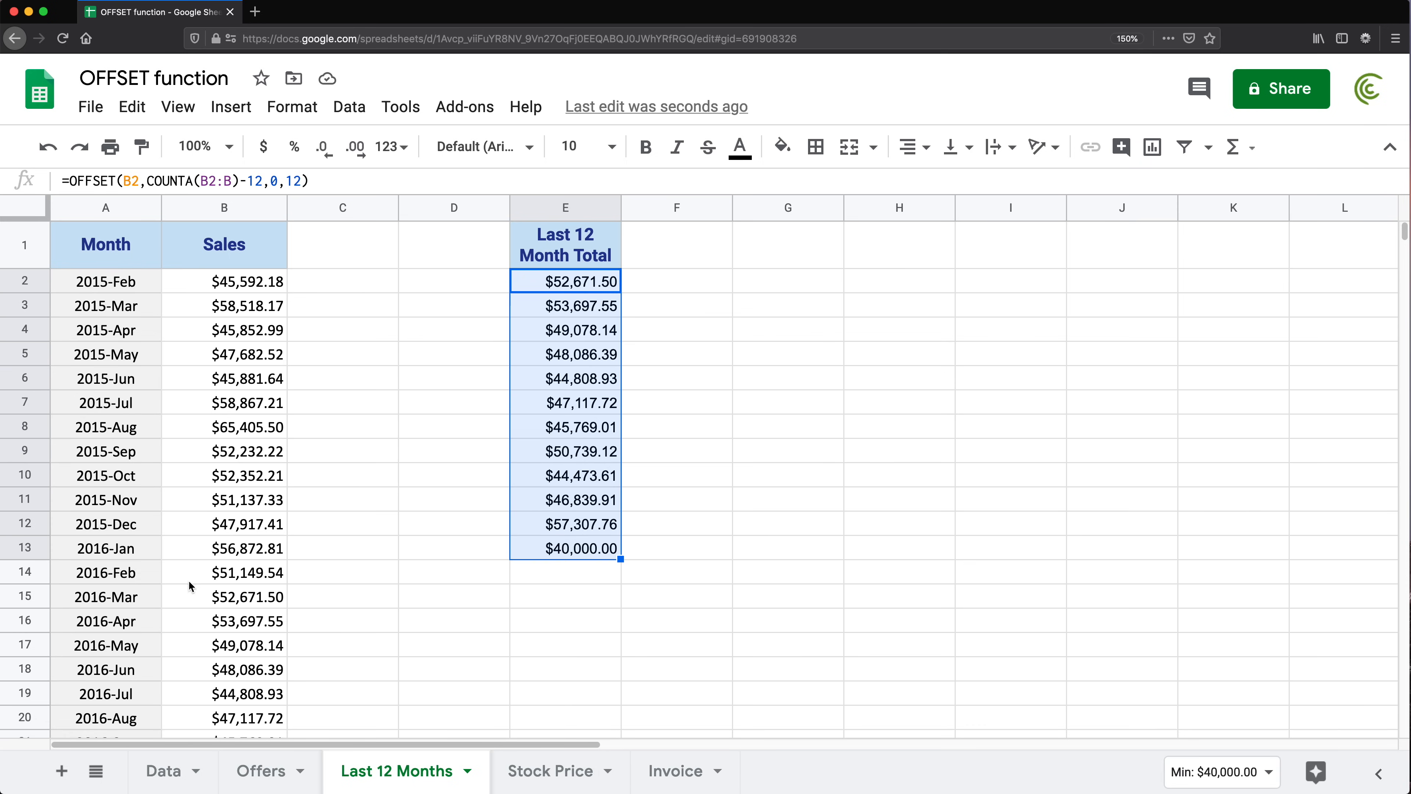
- Delete the 2017-Feb row from the sales data
scroll(163, 591, "down", 5)
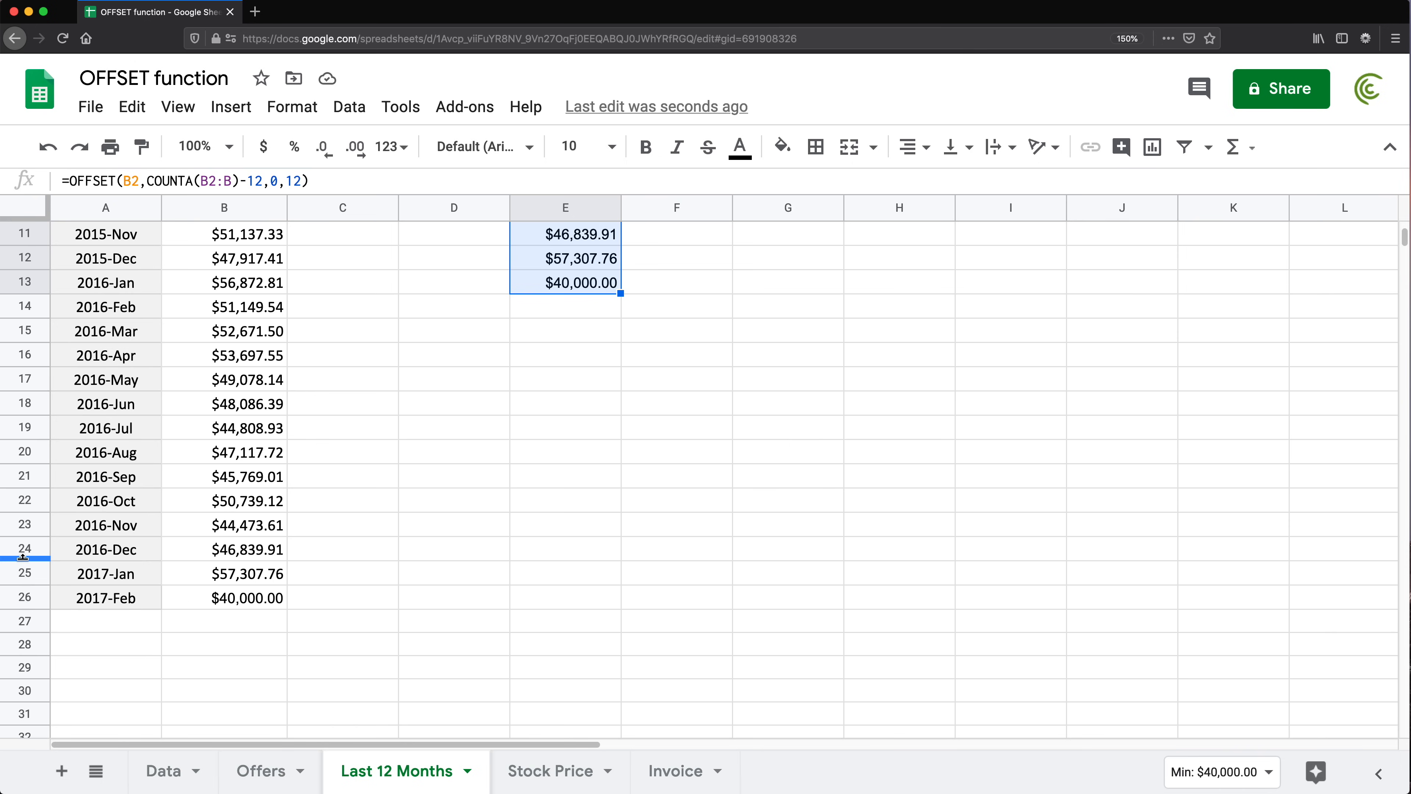
left_click(22, 597)
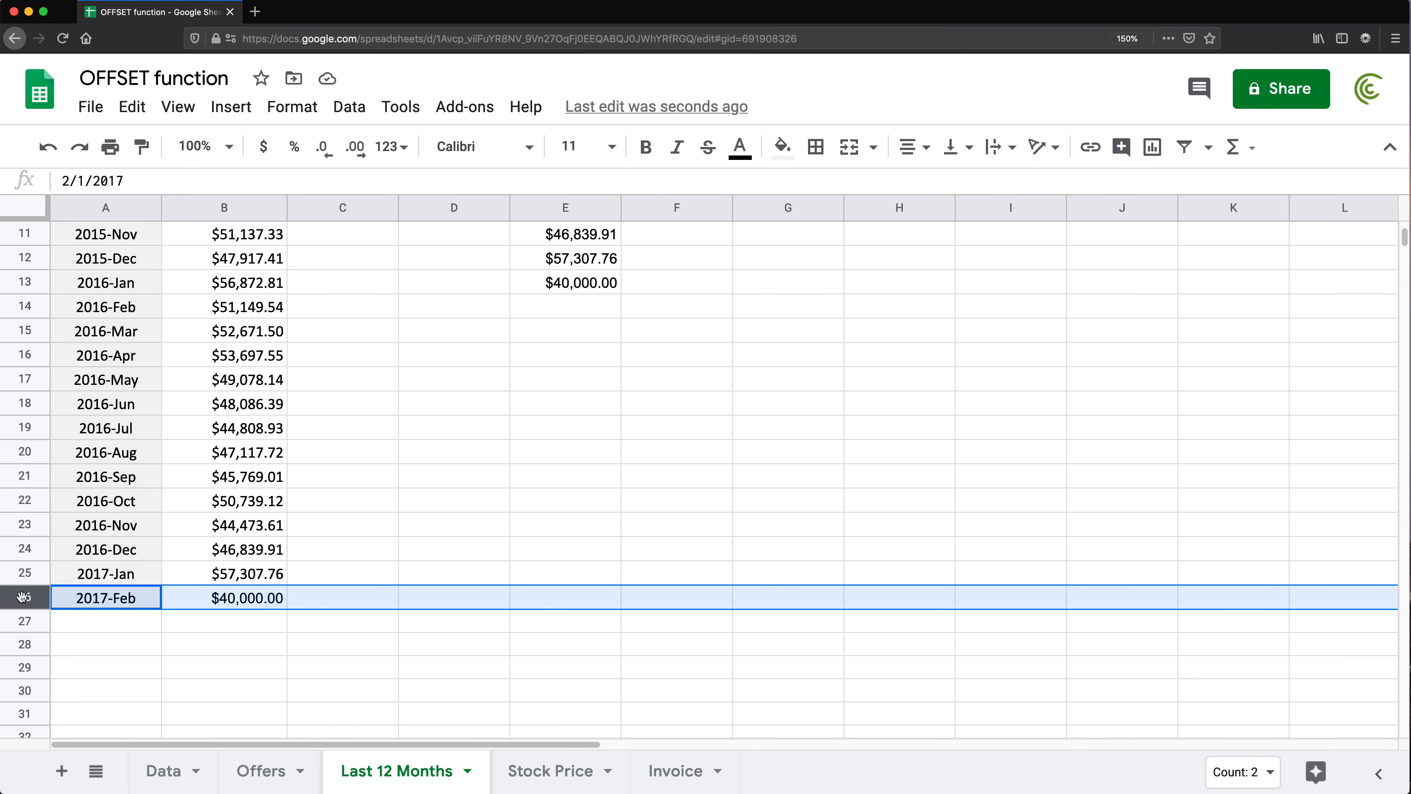
right_click(22, 597)
left_click(78, 378)
scroll(522, 370, "up", 5)
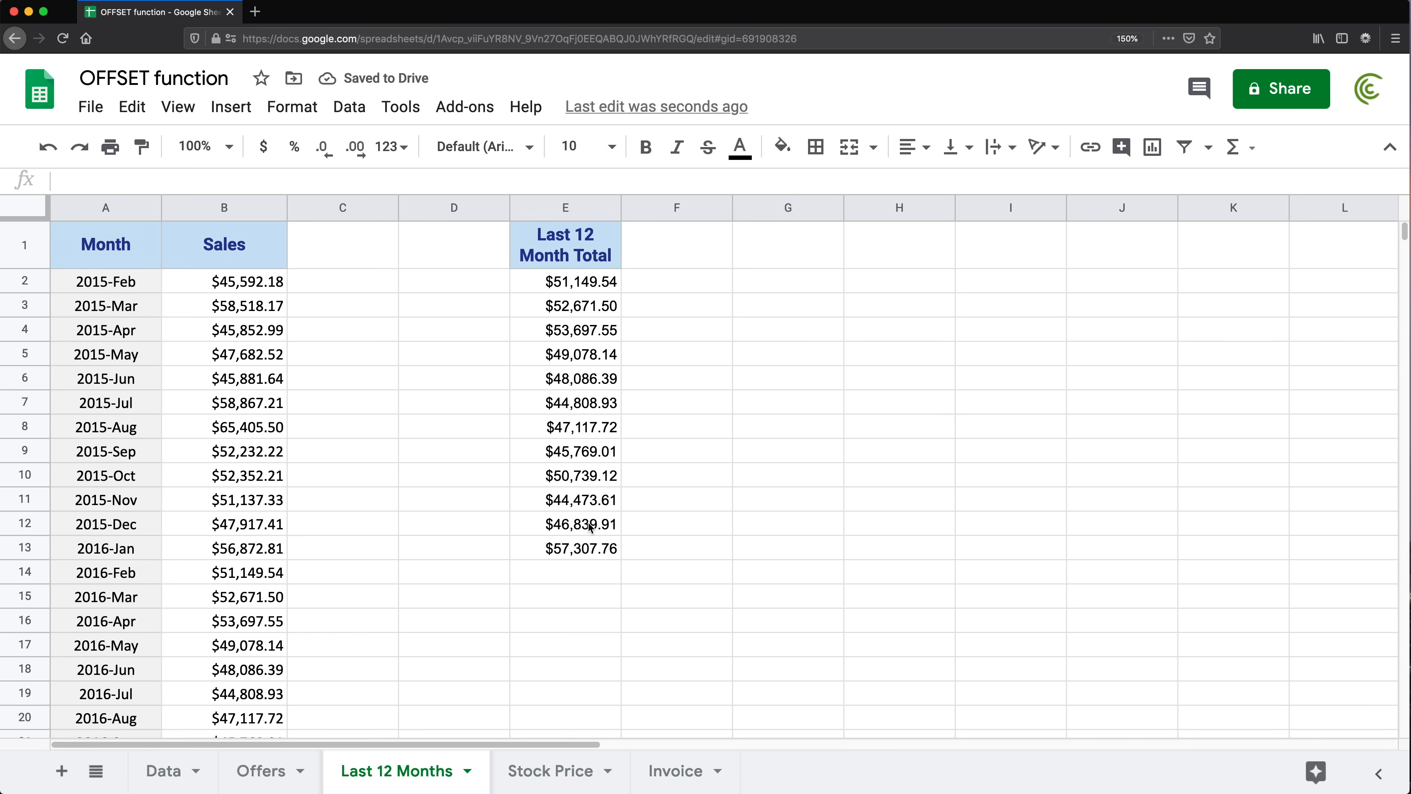
- Compare the OFFSET output in E2:E13 with the latest twelve sales values, counting up column B from 2017-Jan
left_click(572, 549)
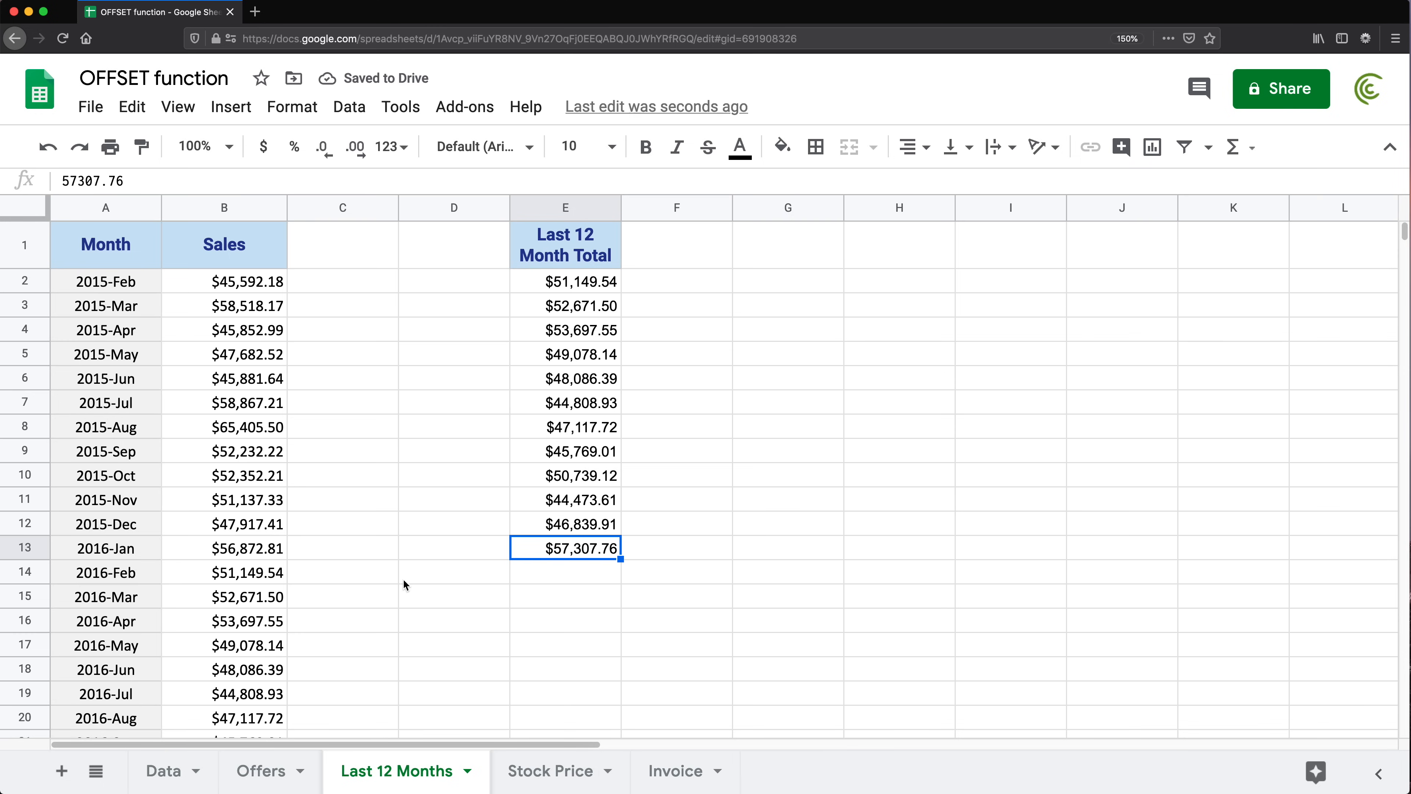
scroll(289, 576, "down", 5)
scroll(285, 579, "up", 1)
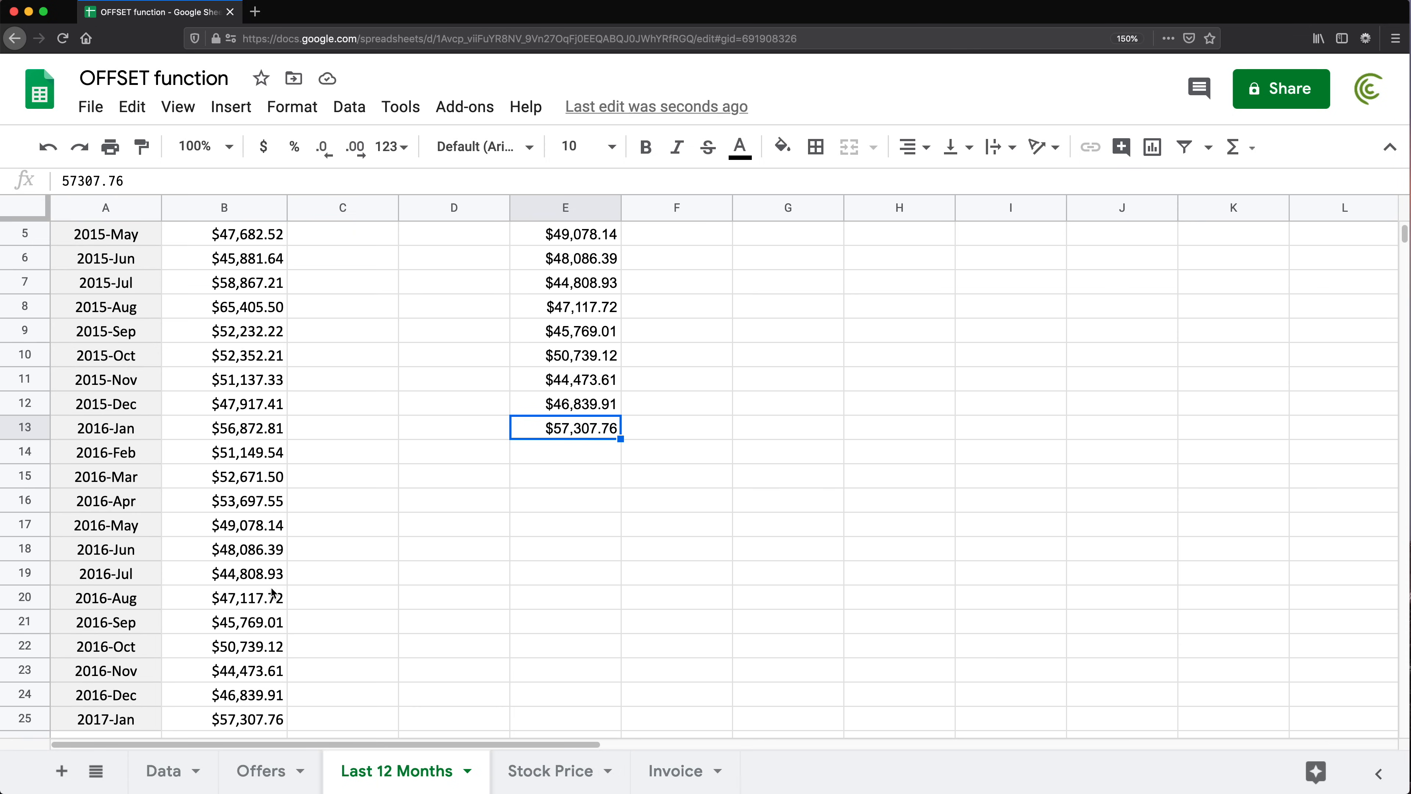
scroll(272, 592, "down", 2)
left_click(233, 676)
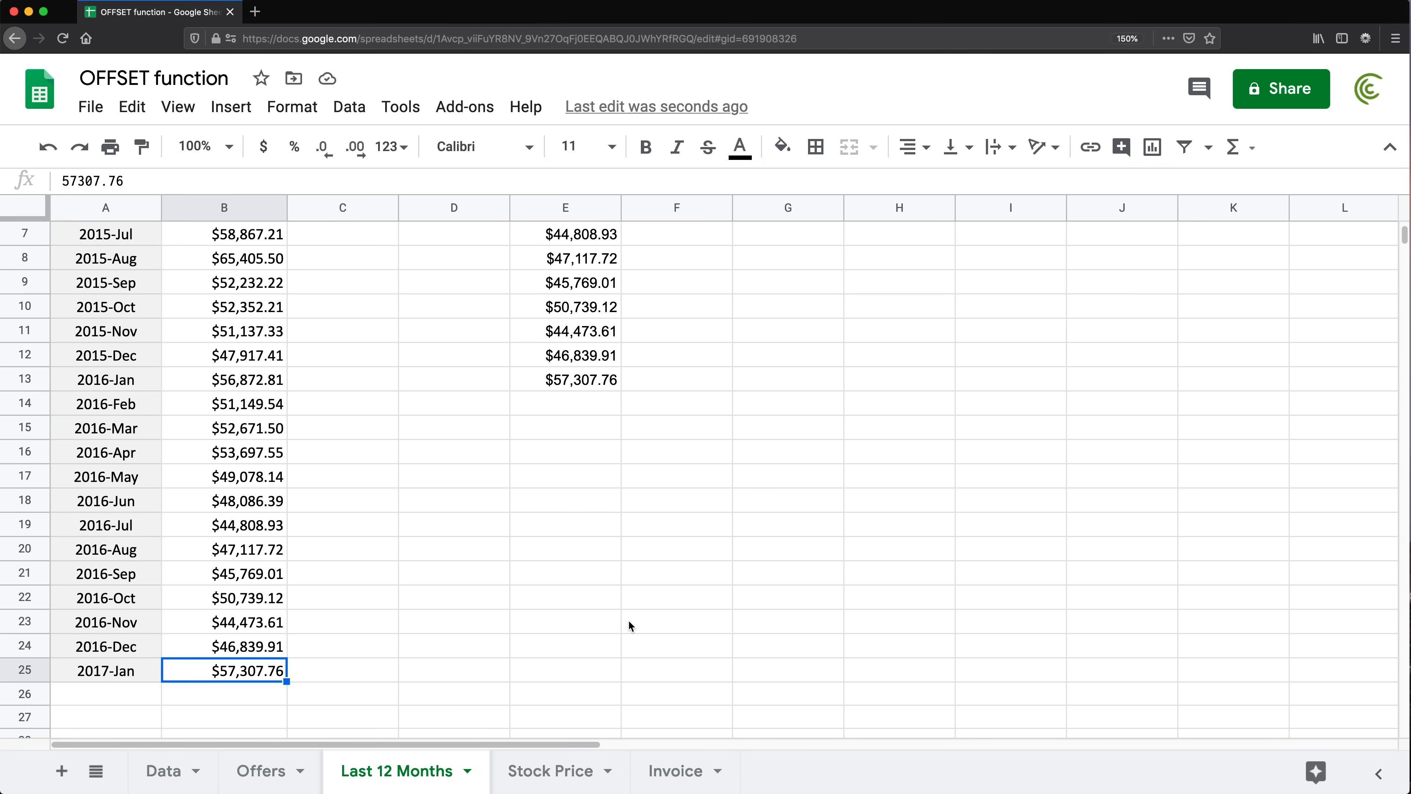
key("Up")
key("Up")
key("Up")
key("Up")
key("Up")
key("Up")
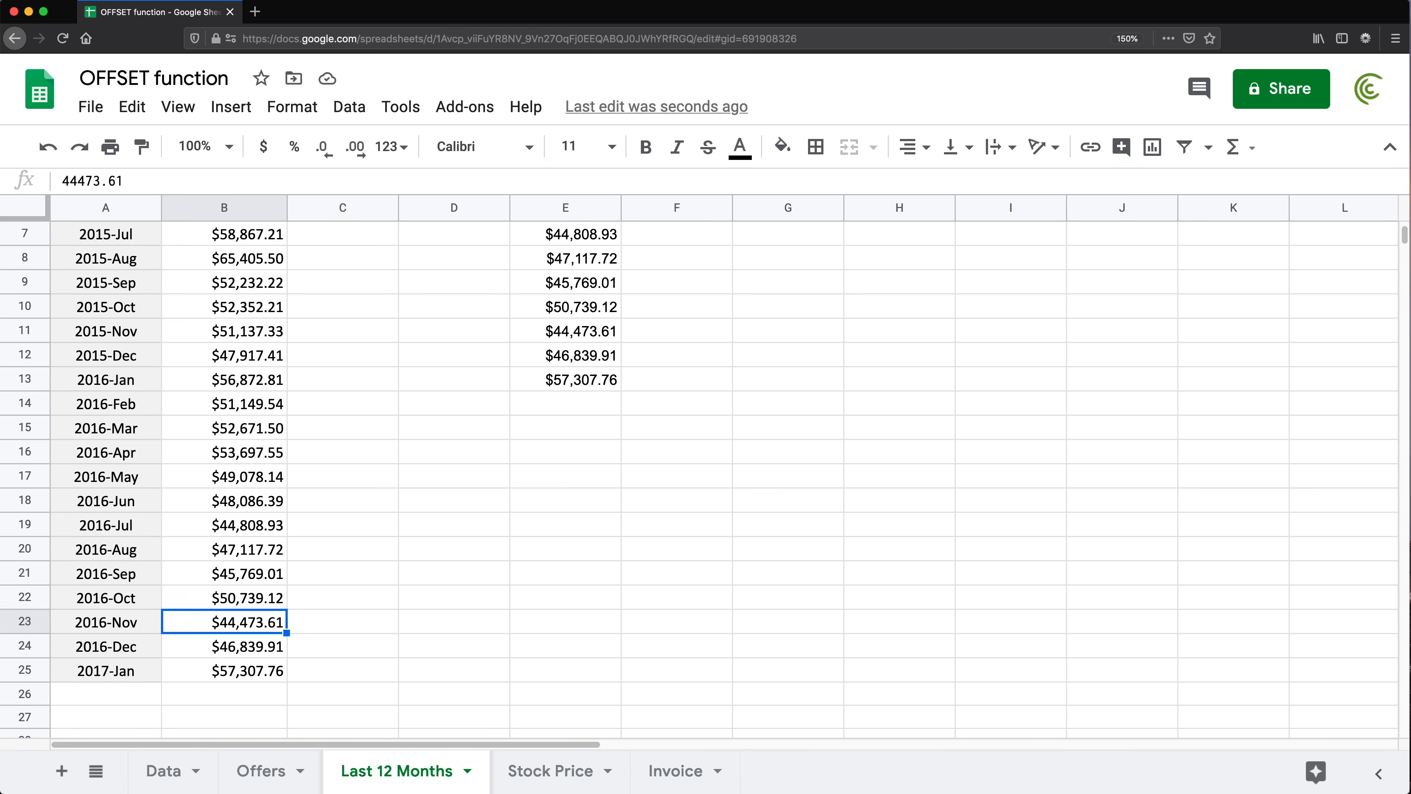
key("Up")
key("Up")
key("Up")
key("Up")
key("Up")
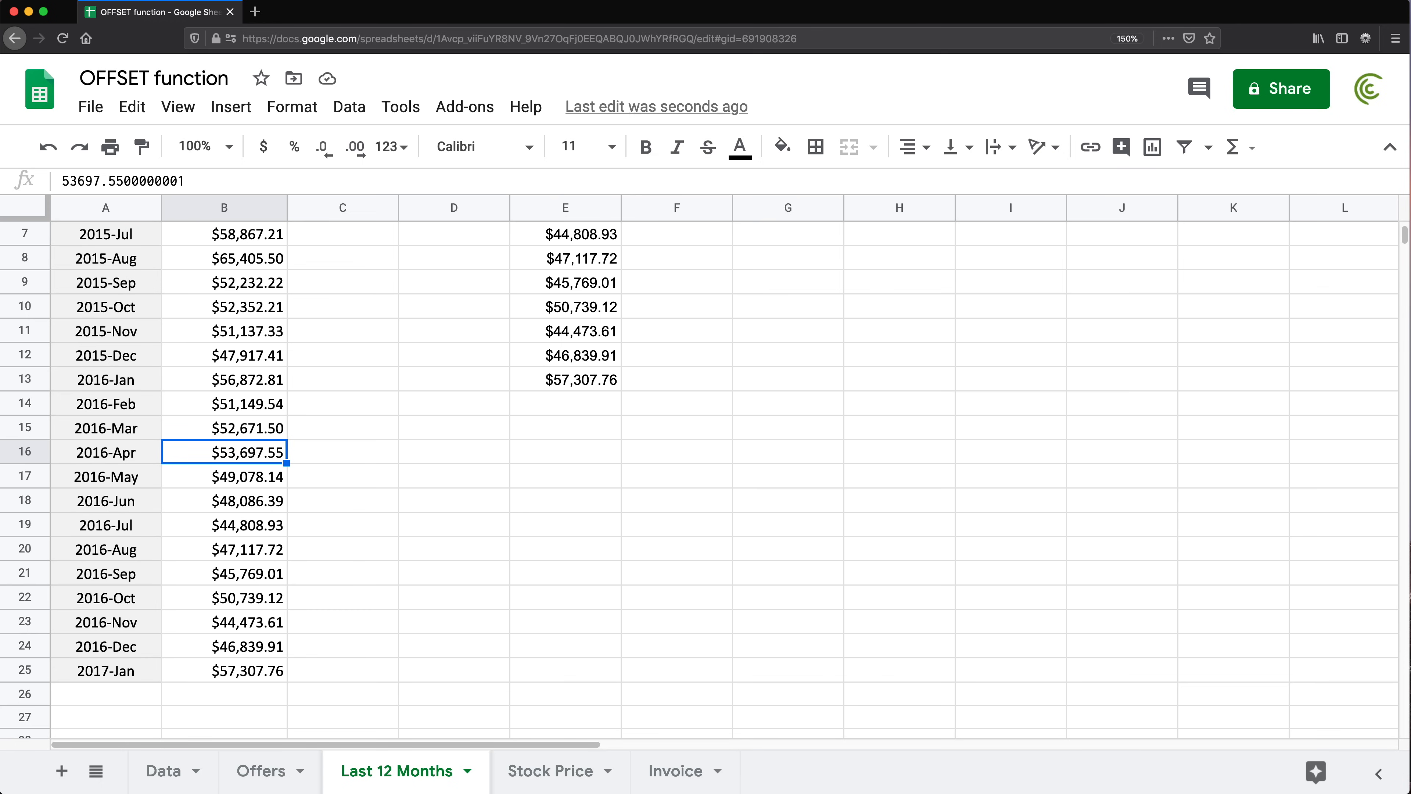
scroll(620, 635, "up", 5)
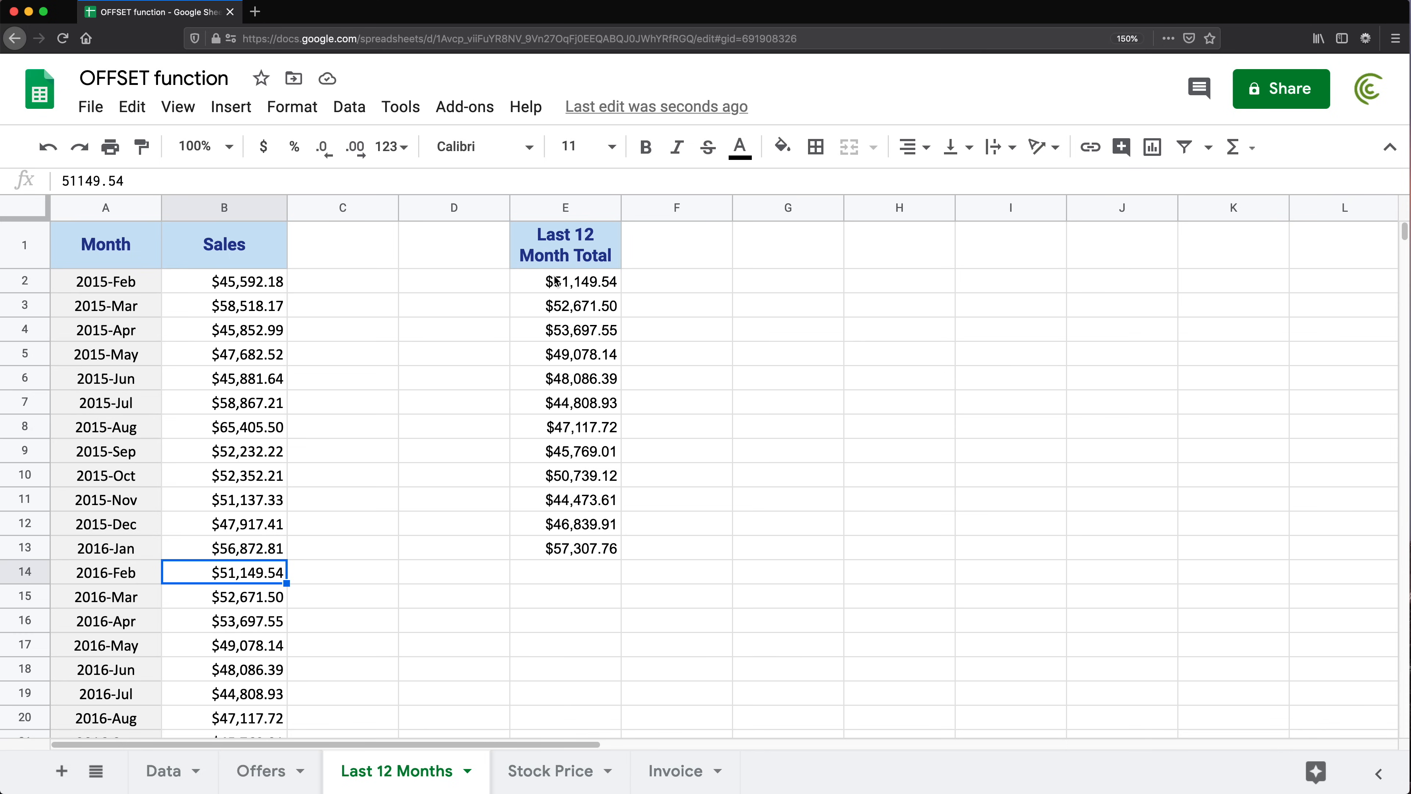
- Delete rows 18 to 25, covering 2016-Jun through 2017-Jan
scroll(367, 423, "down", 4)
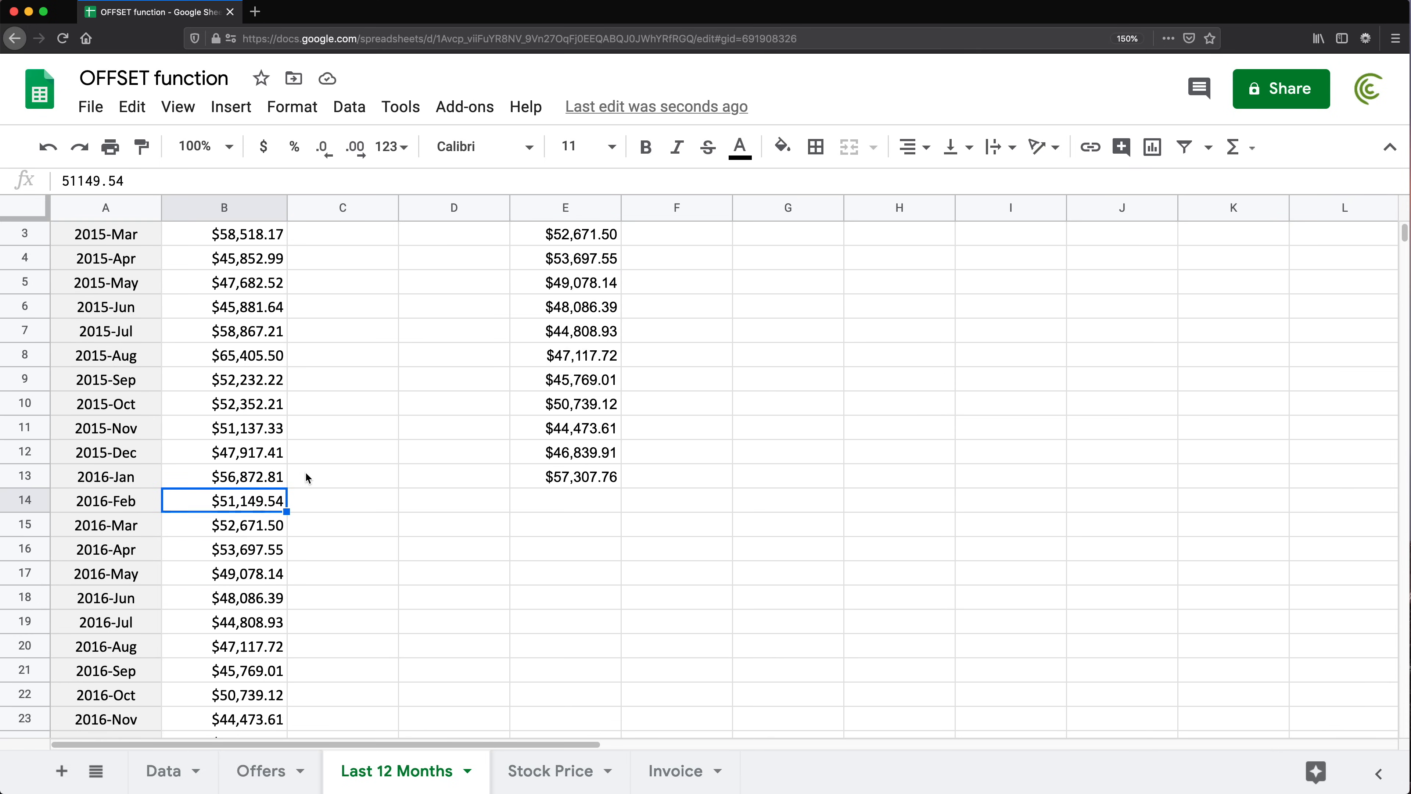
scroll(24, 578, "down", 1)
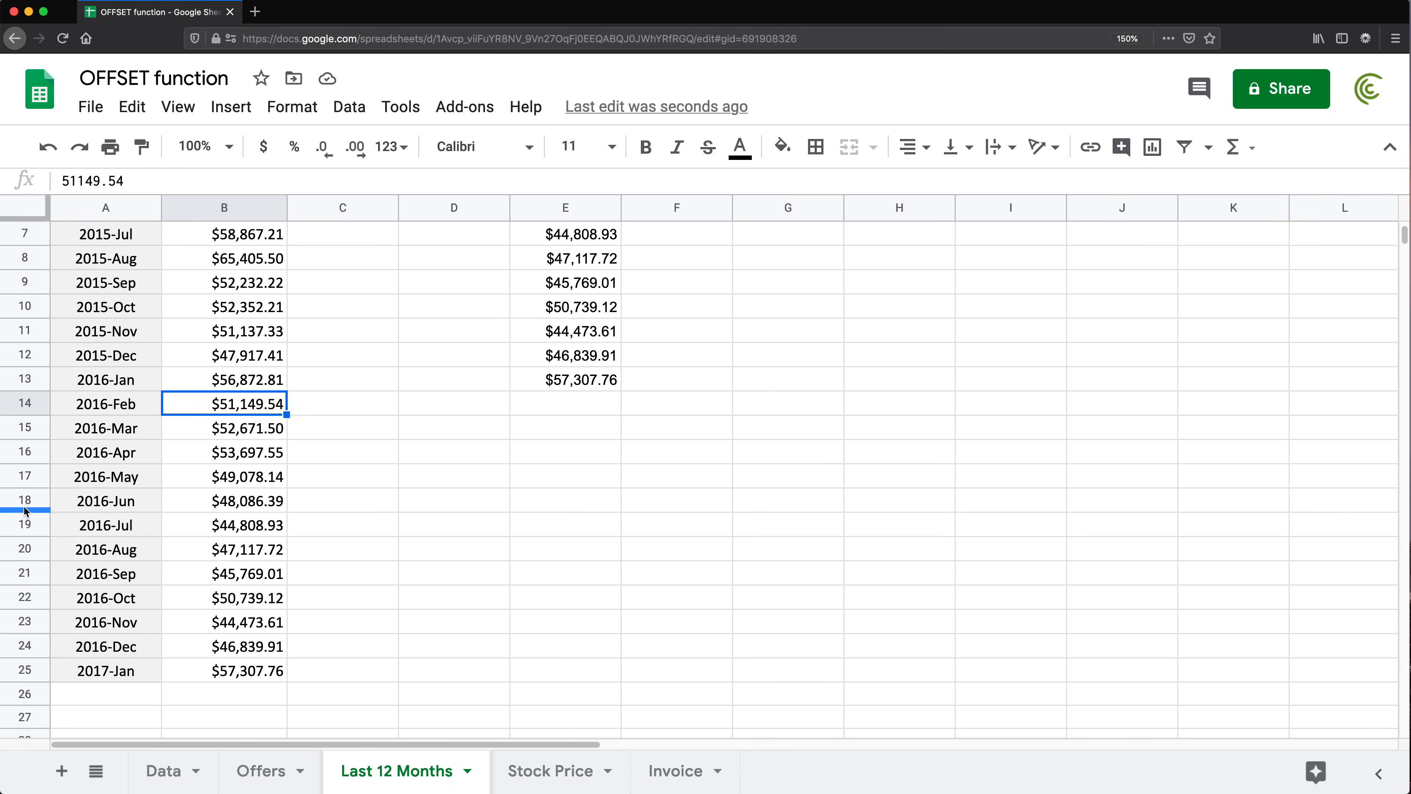
left_click_drag(25, 501, 24, 670)
right_click(26, 577)
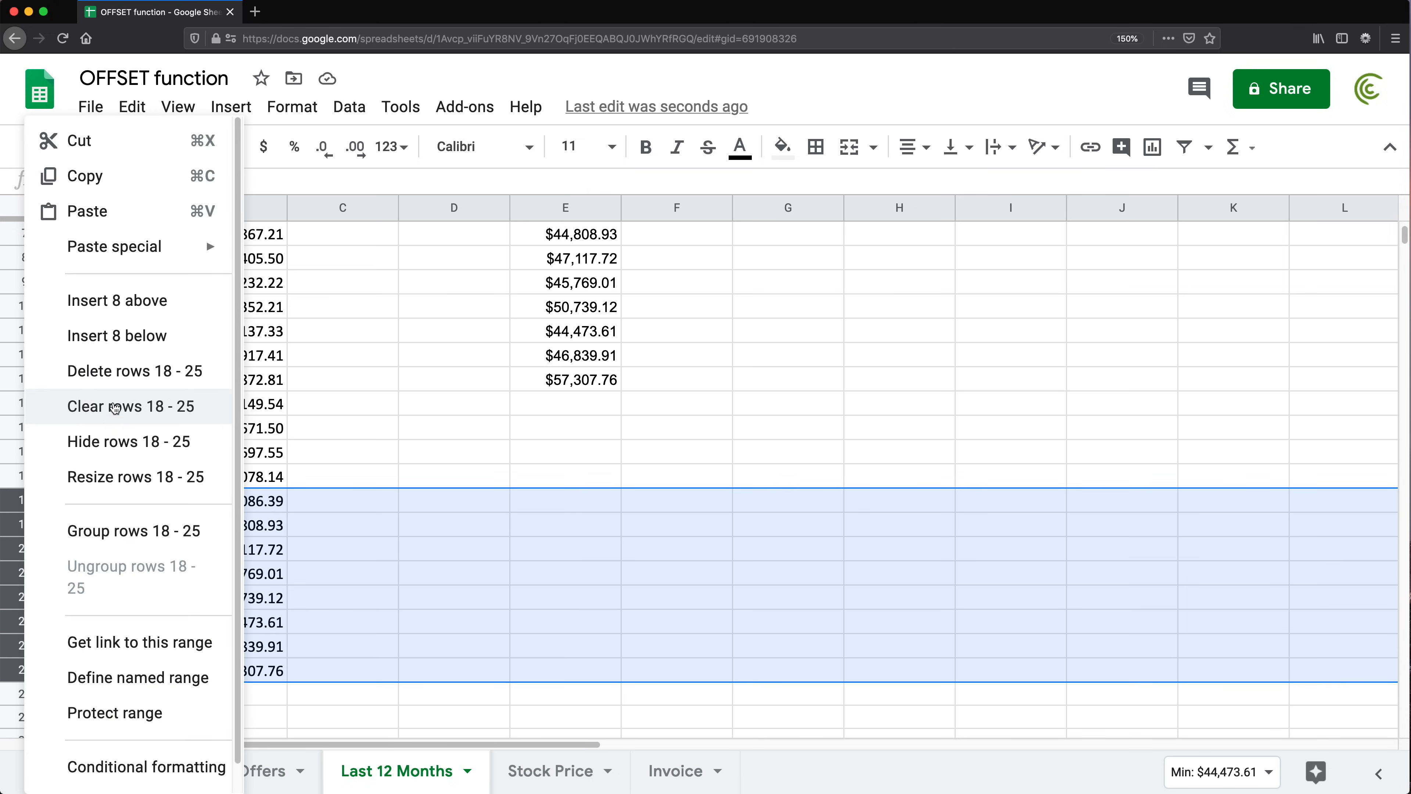
left_click(117, 371)
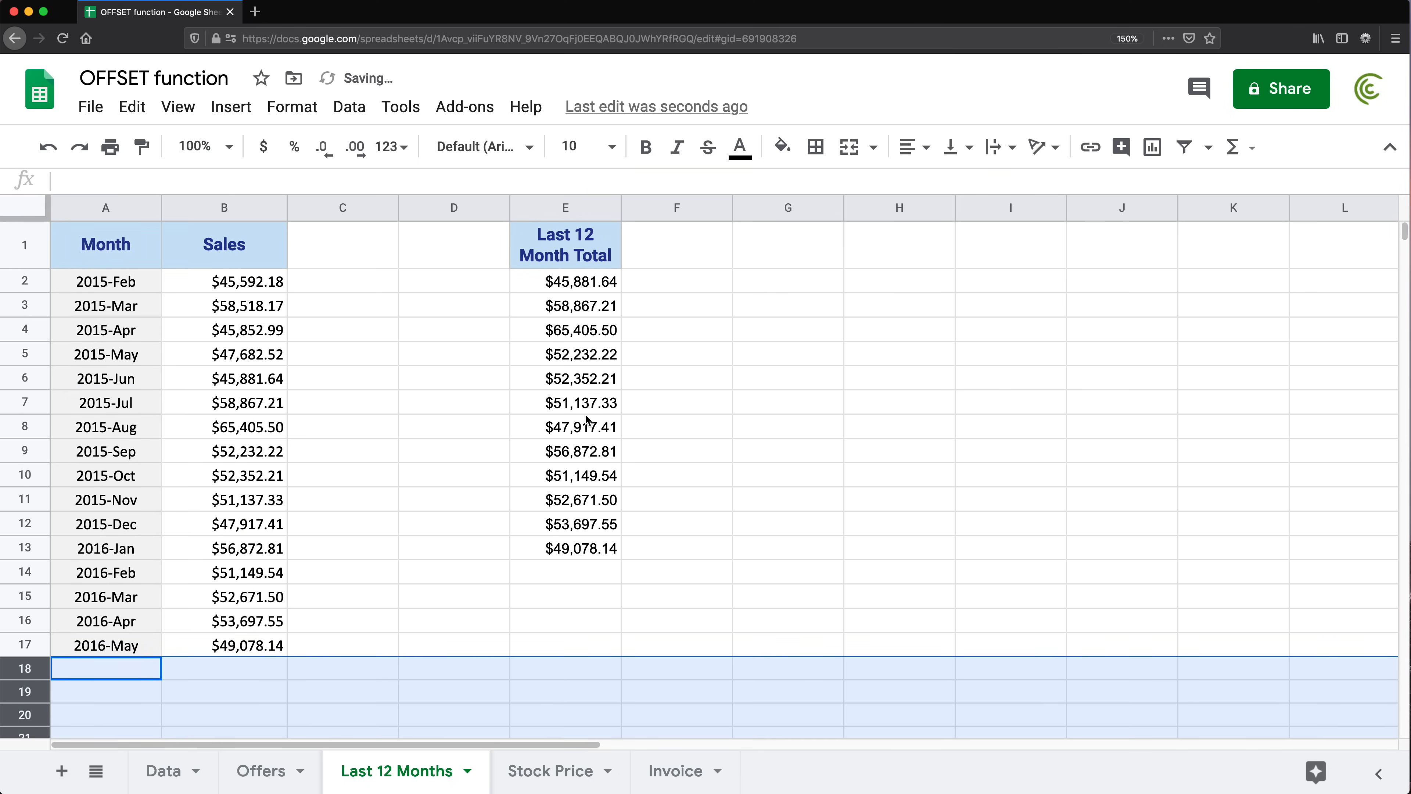
- Check the Last 12 Month Total column against the latest sales values, counting up column B from 2016-May
left_click(231, 646)
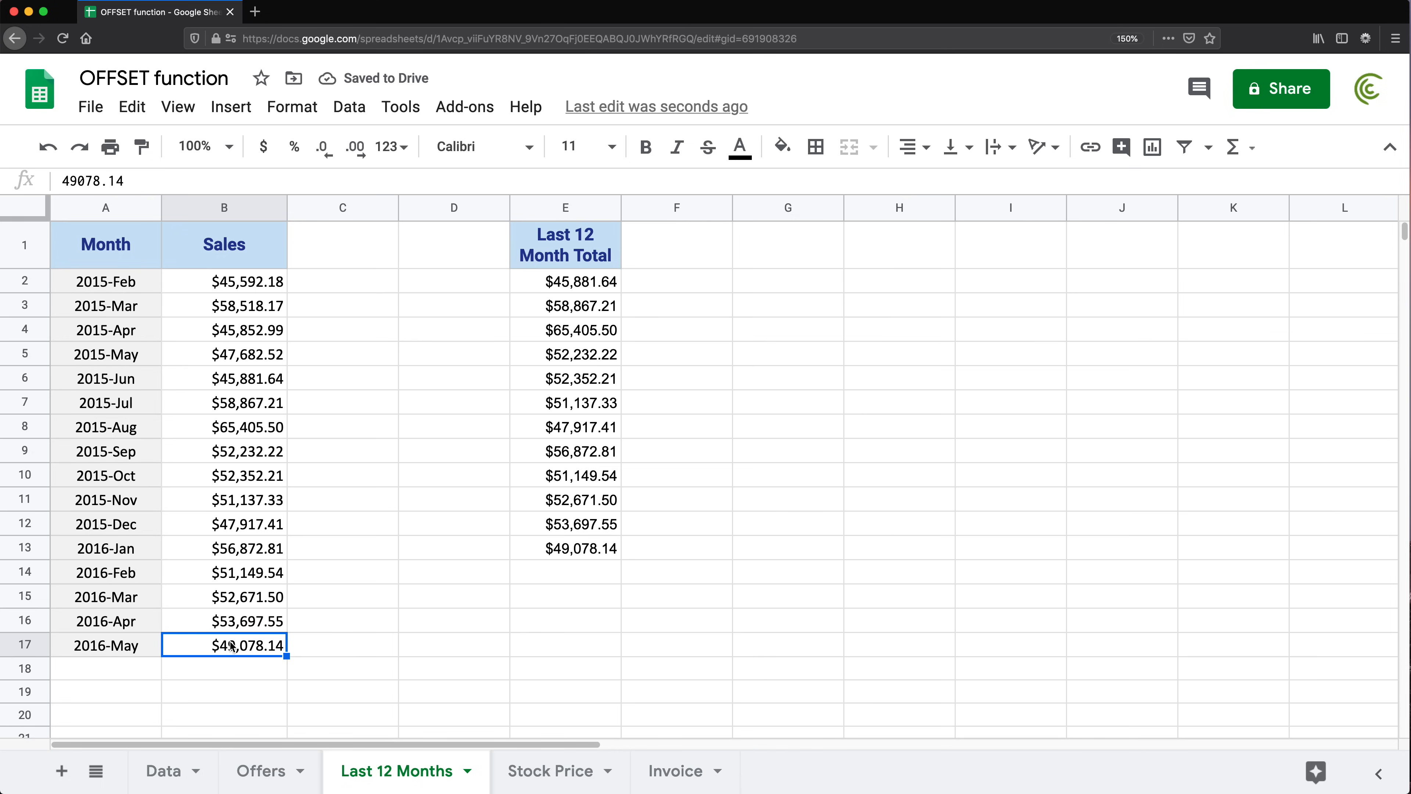
key("Up")
key("Up")
key("Up")
key("Up")
key("Up")
key("Up")
key("Up")
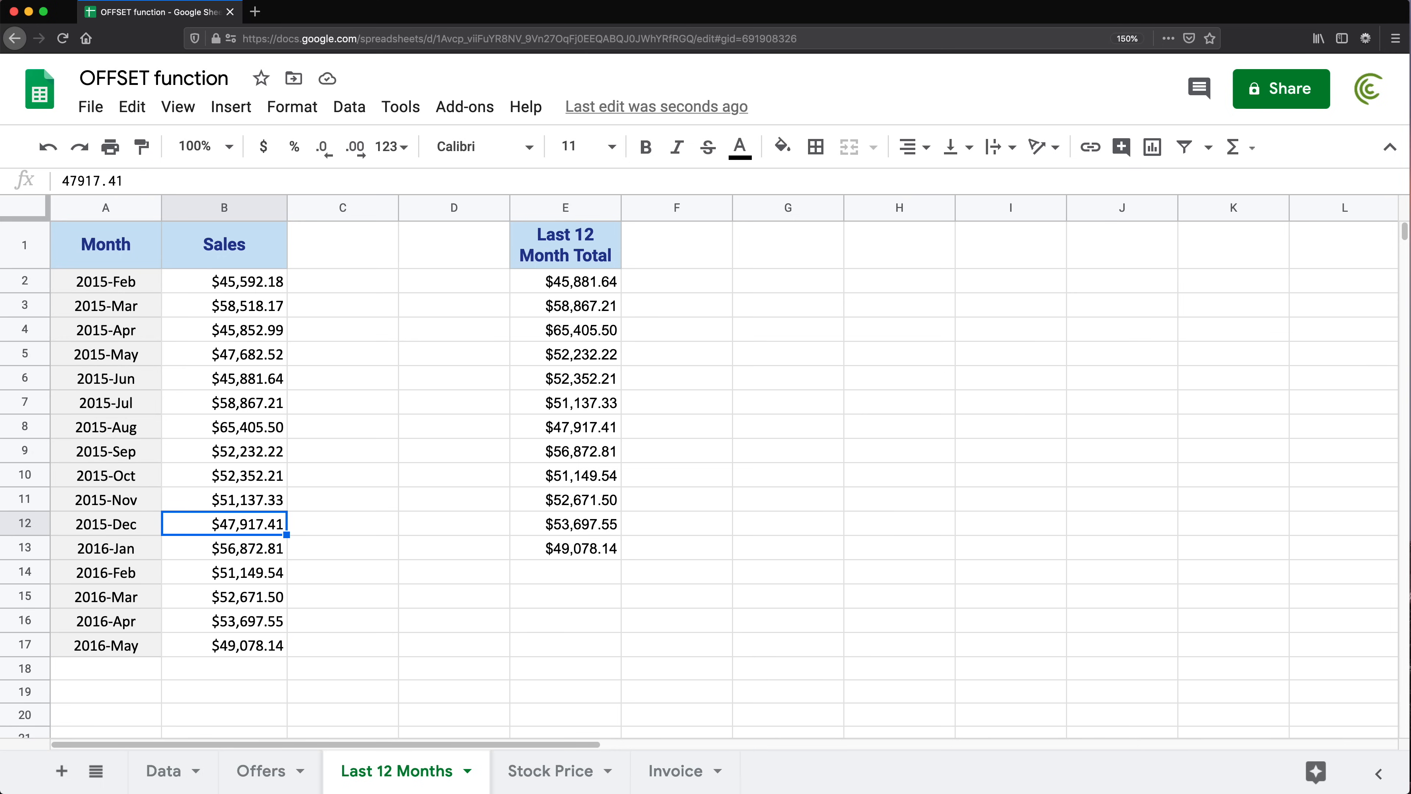
key("Up")
key("Up")
key("Up")
key("Up")
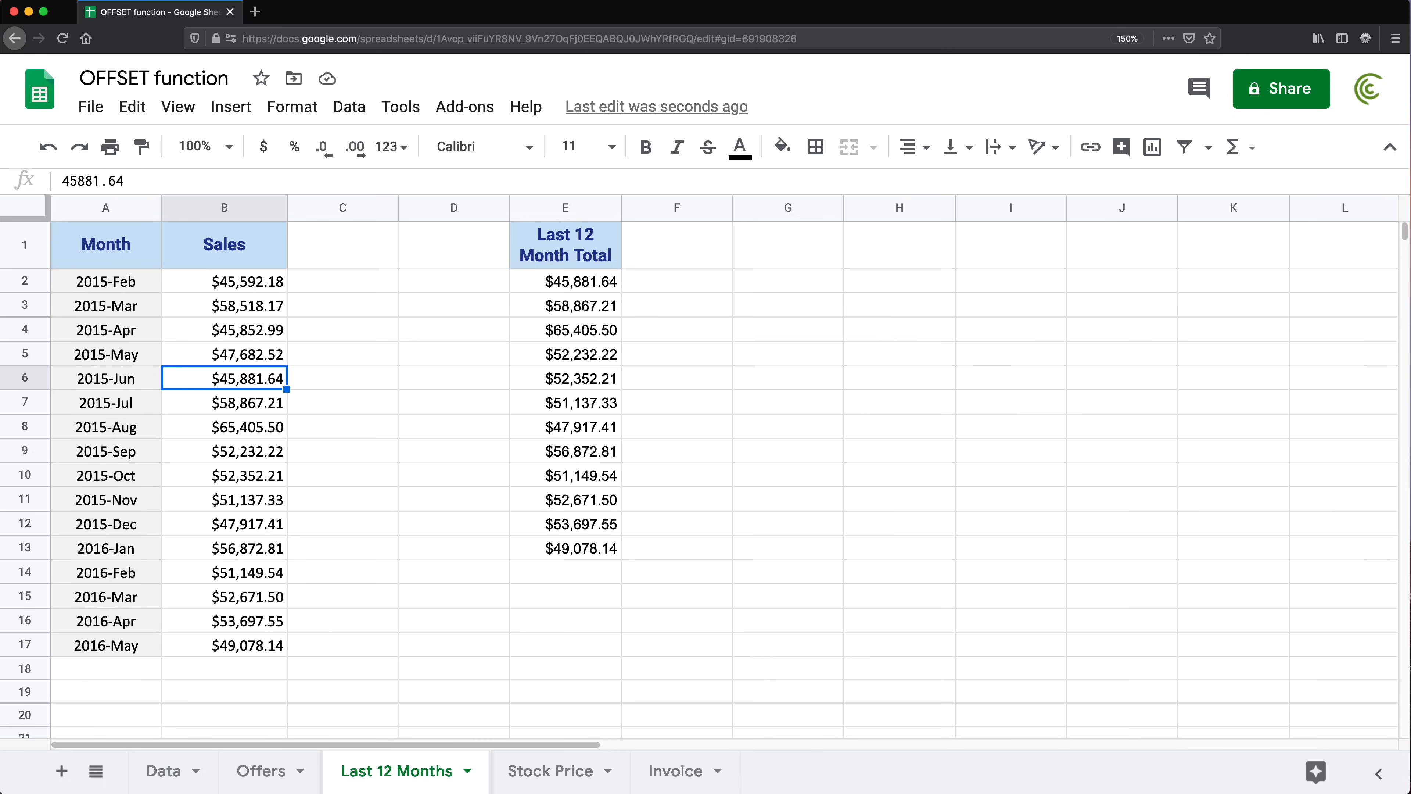
left_click(249, 654)
left_click_drag(249, 429, 249, 651)
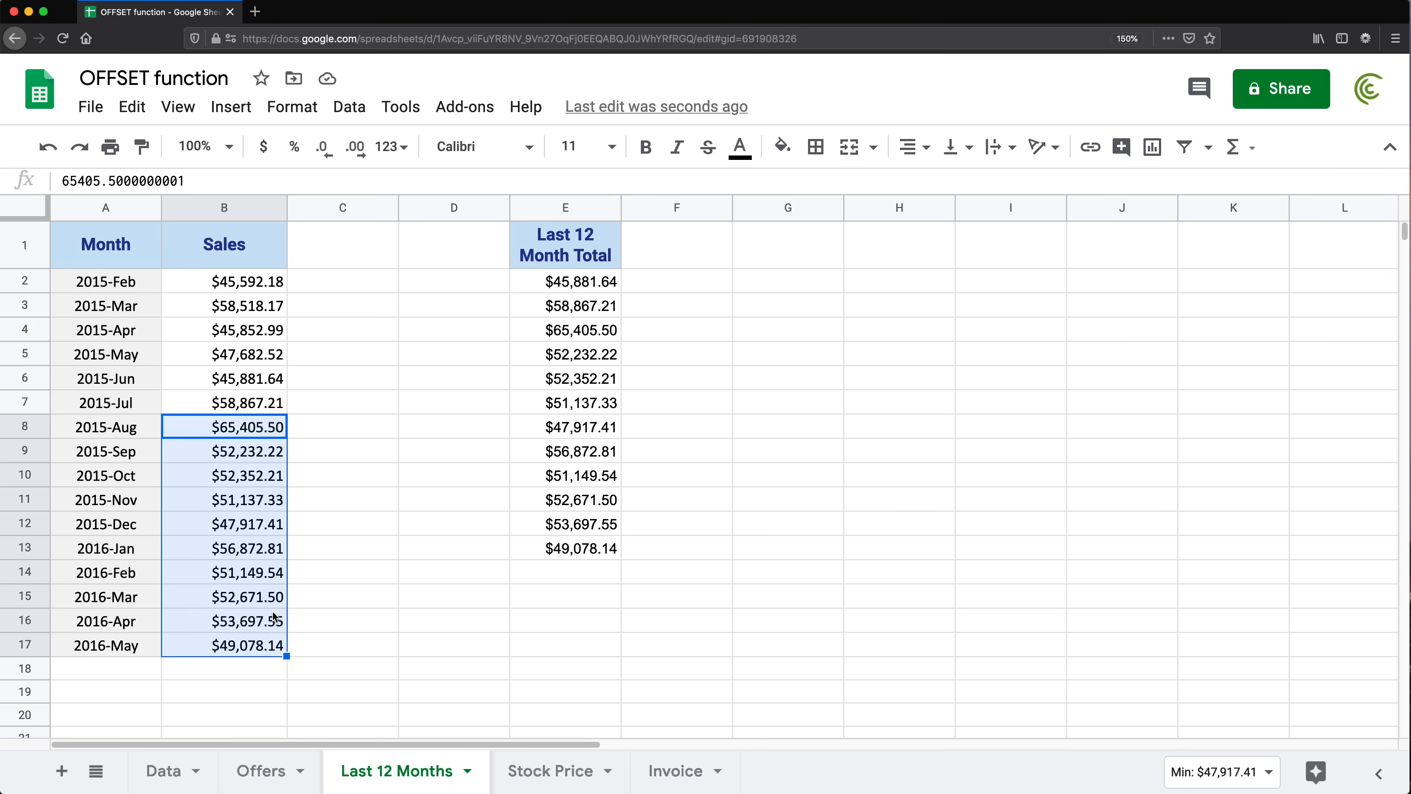
- Undo the last two row deletions to restore the sales rows from 2016-Jun through 2017-Feb
key("ctrl+z")
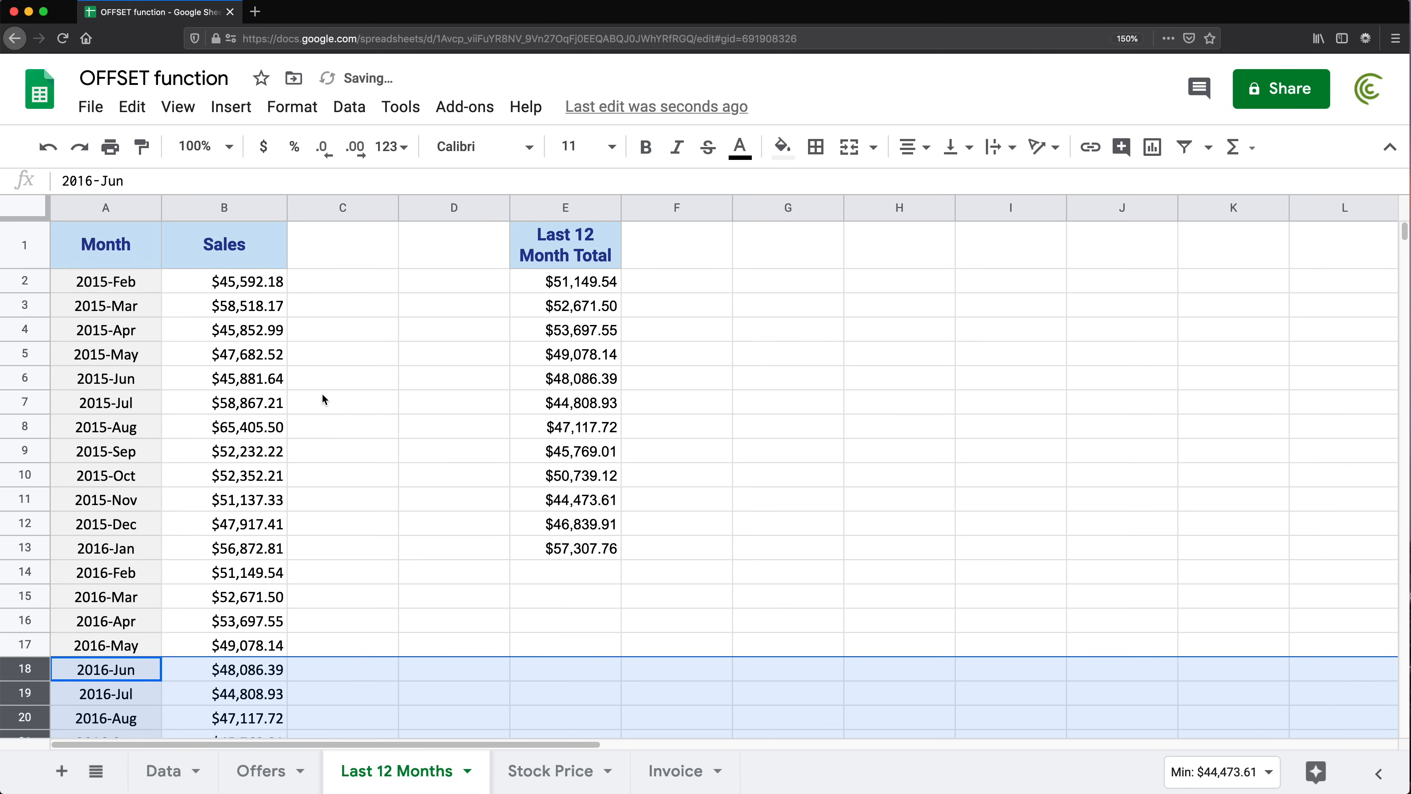
scroll(320, 397, "down", 5)
key("ctrl+z")
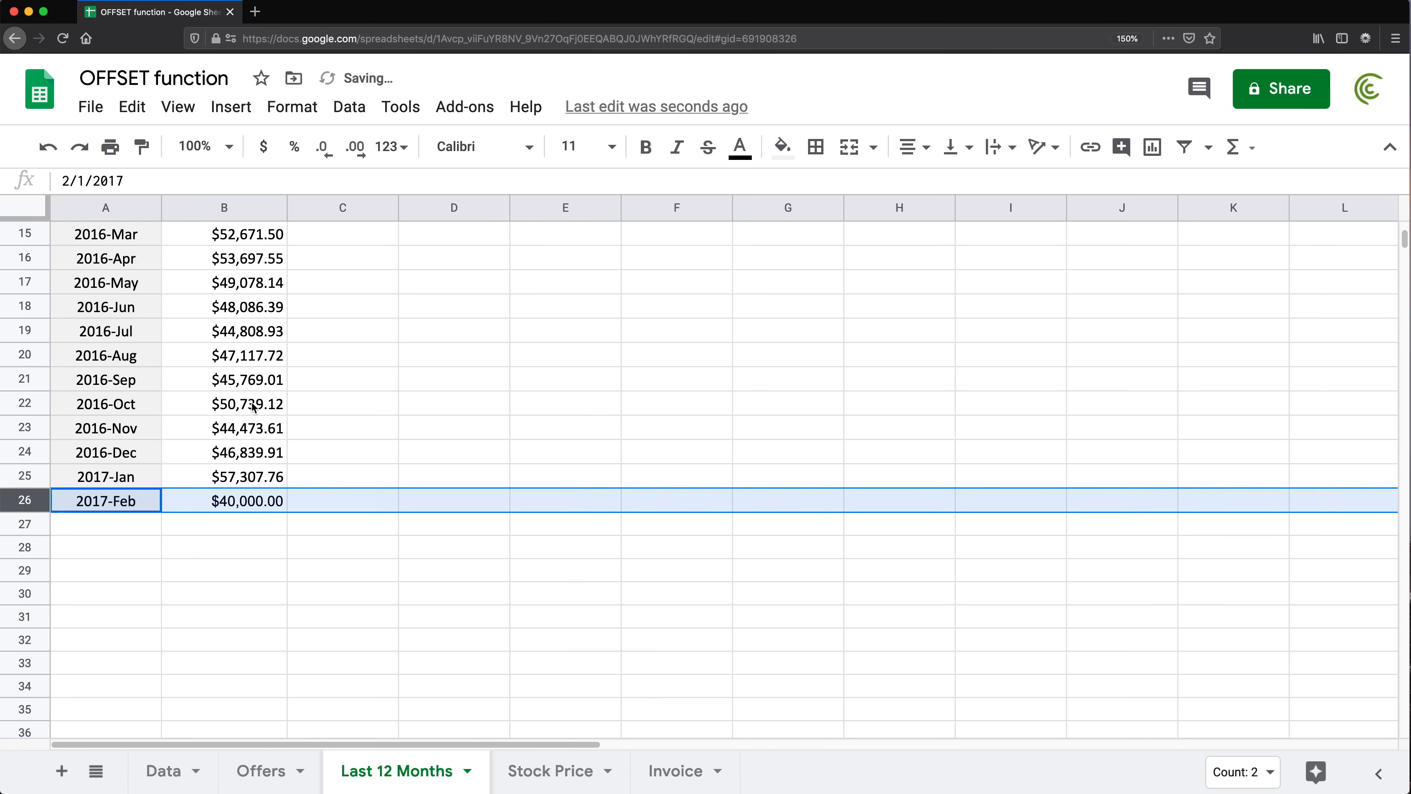
scroll(257, 435, "up", 5)
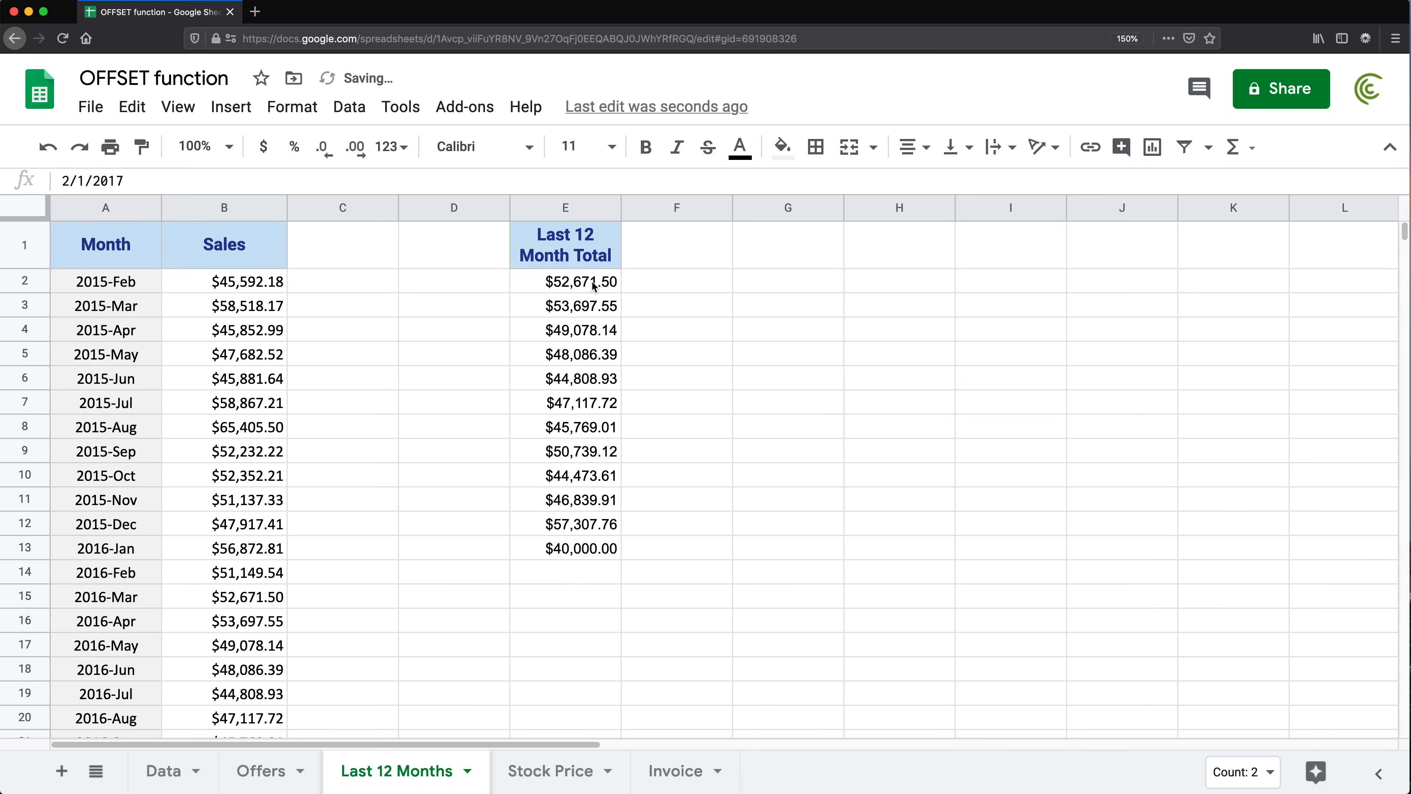
- Wrap the OFFSET formula in E2 in SUM so it reads =SUM(OFFSET(B2,COUNTA(B2:B)-12,0,12))
left_click(553, 285)
double_click(552, 285)
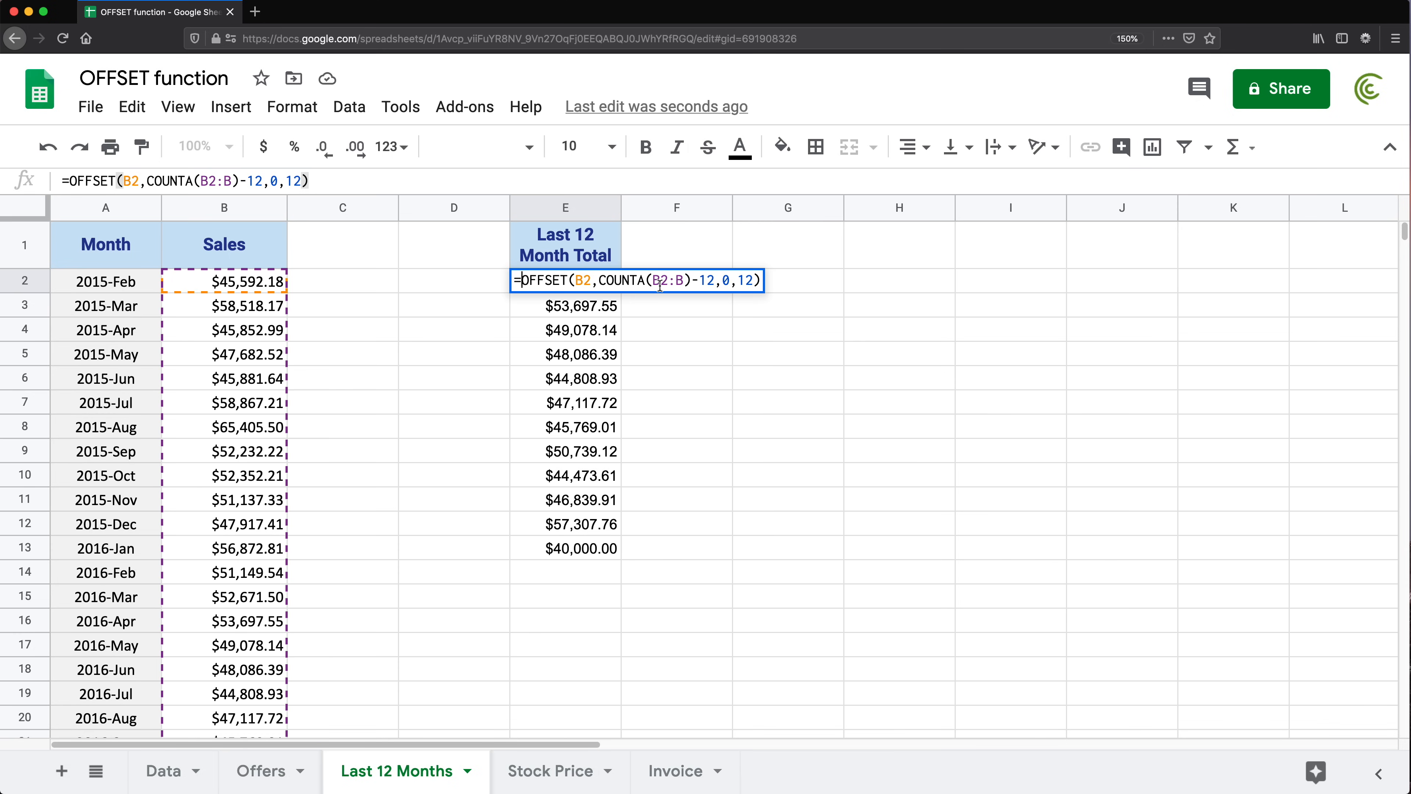
type("SUM(")
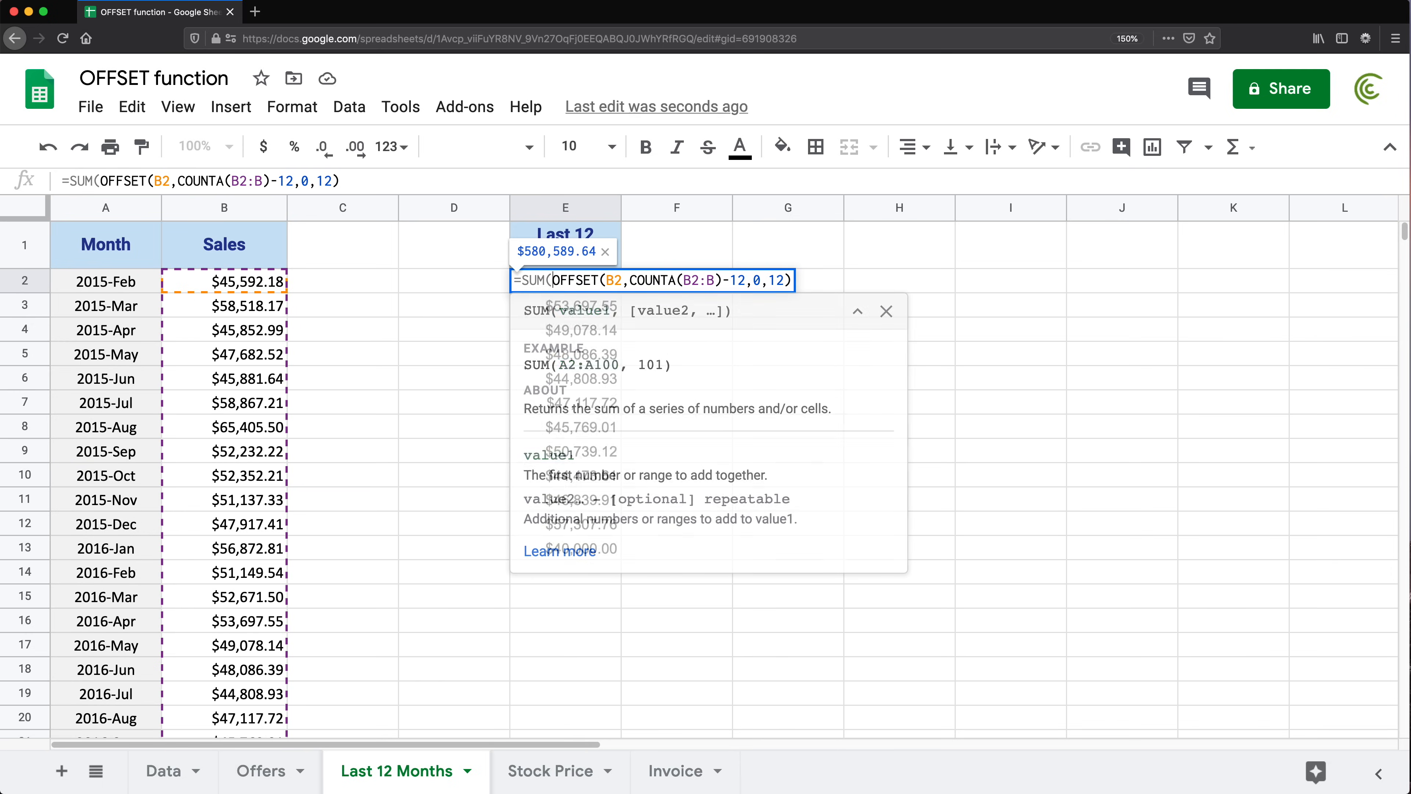
left_click(791, 279)
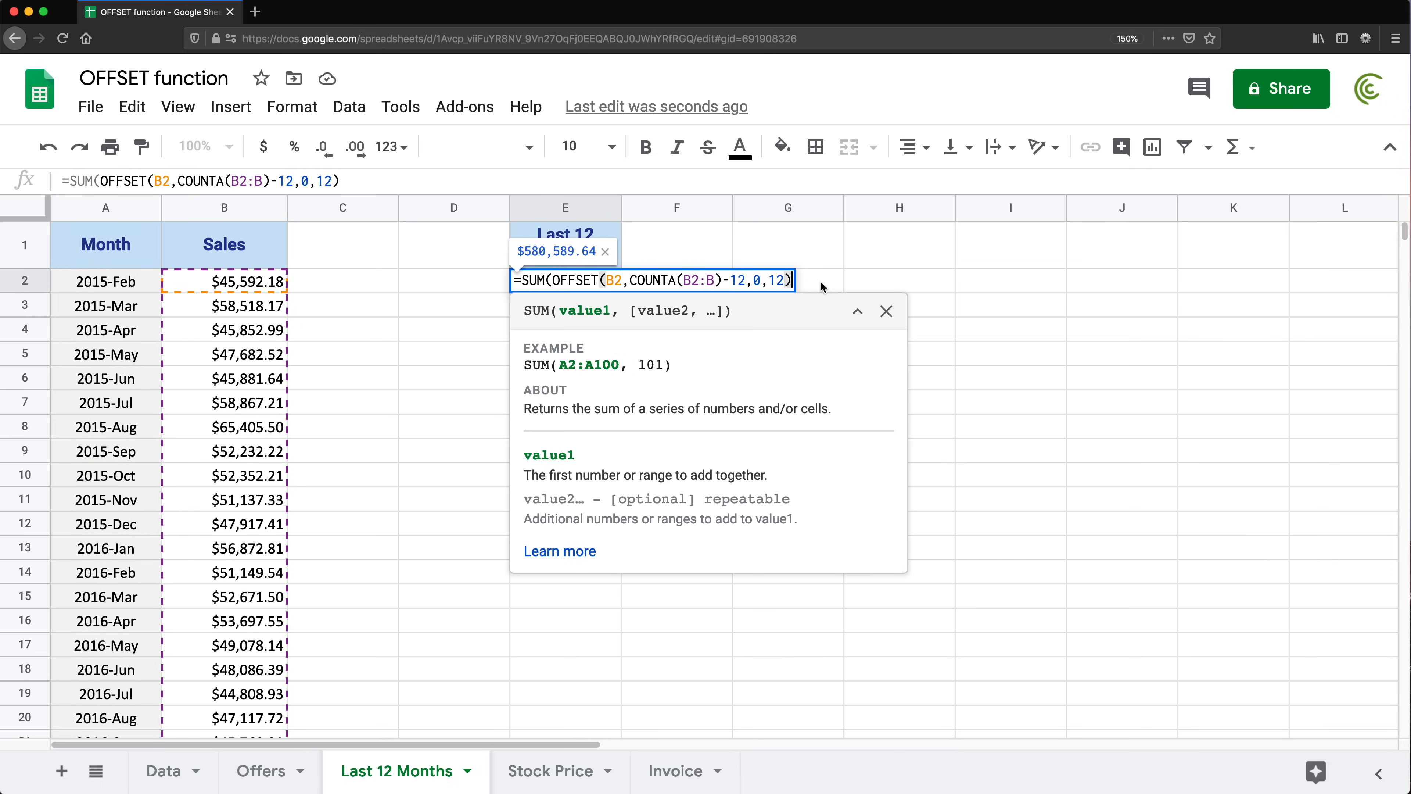
key("Return")
- Enter the label Total in D2 beside the sum formula
key("Up")
key("Left")
type("Total")
key("Return")
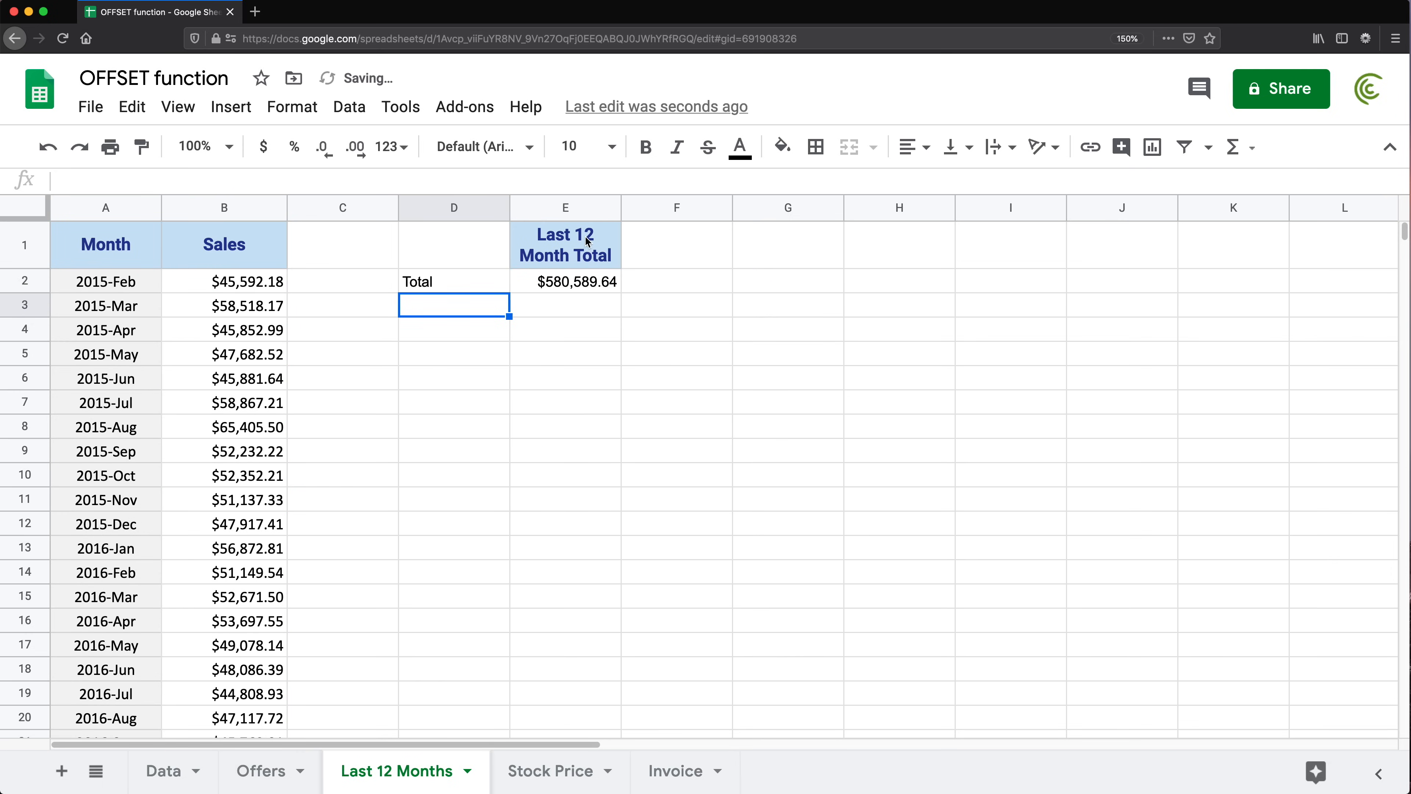
- Copy the formula text from E2 into E3 without shifting its references
double_click(552, 281)
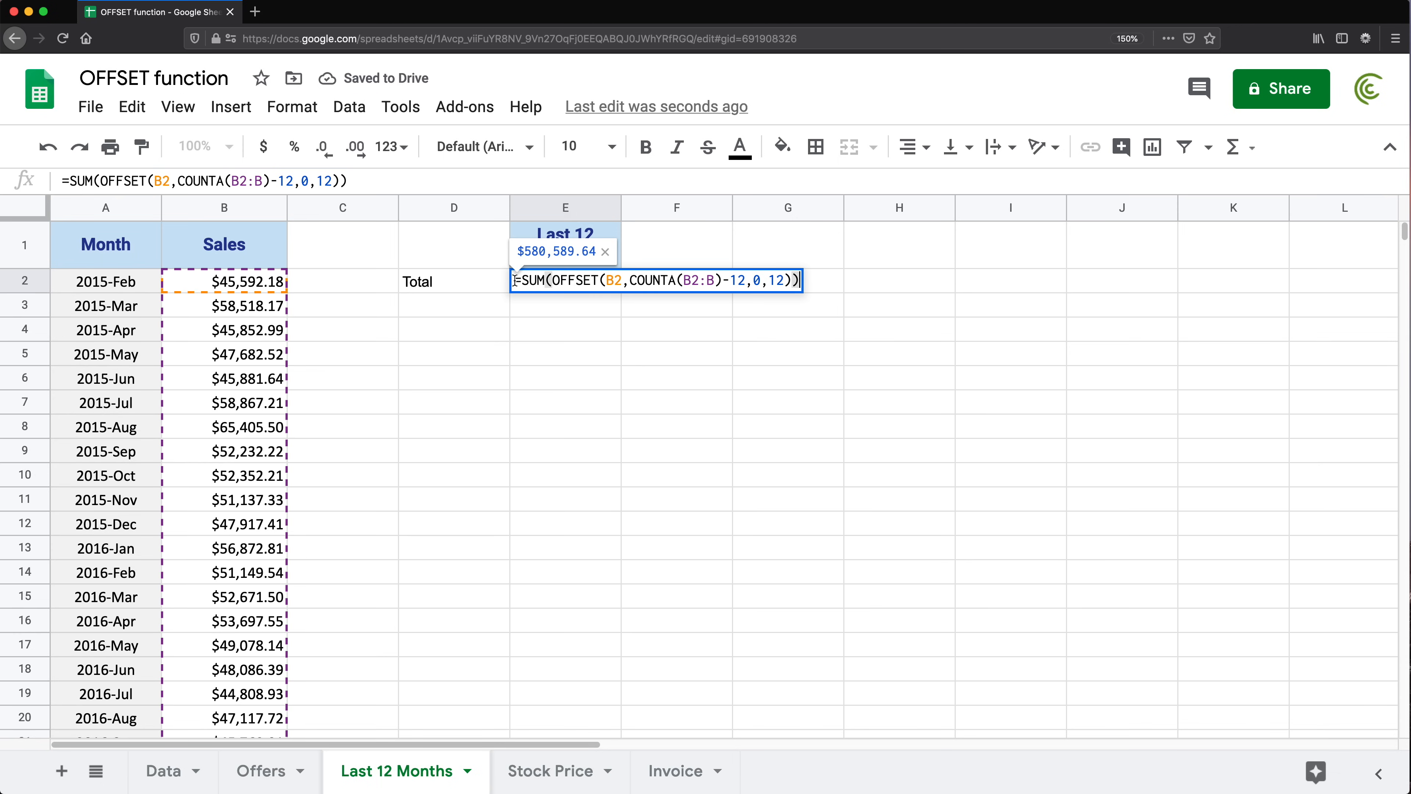
left_click_drag(515, 281, 818, 279)
key("ctrl+c")
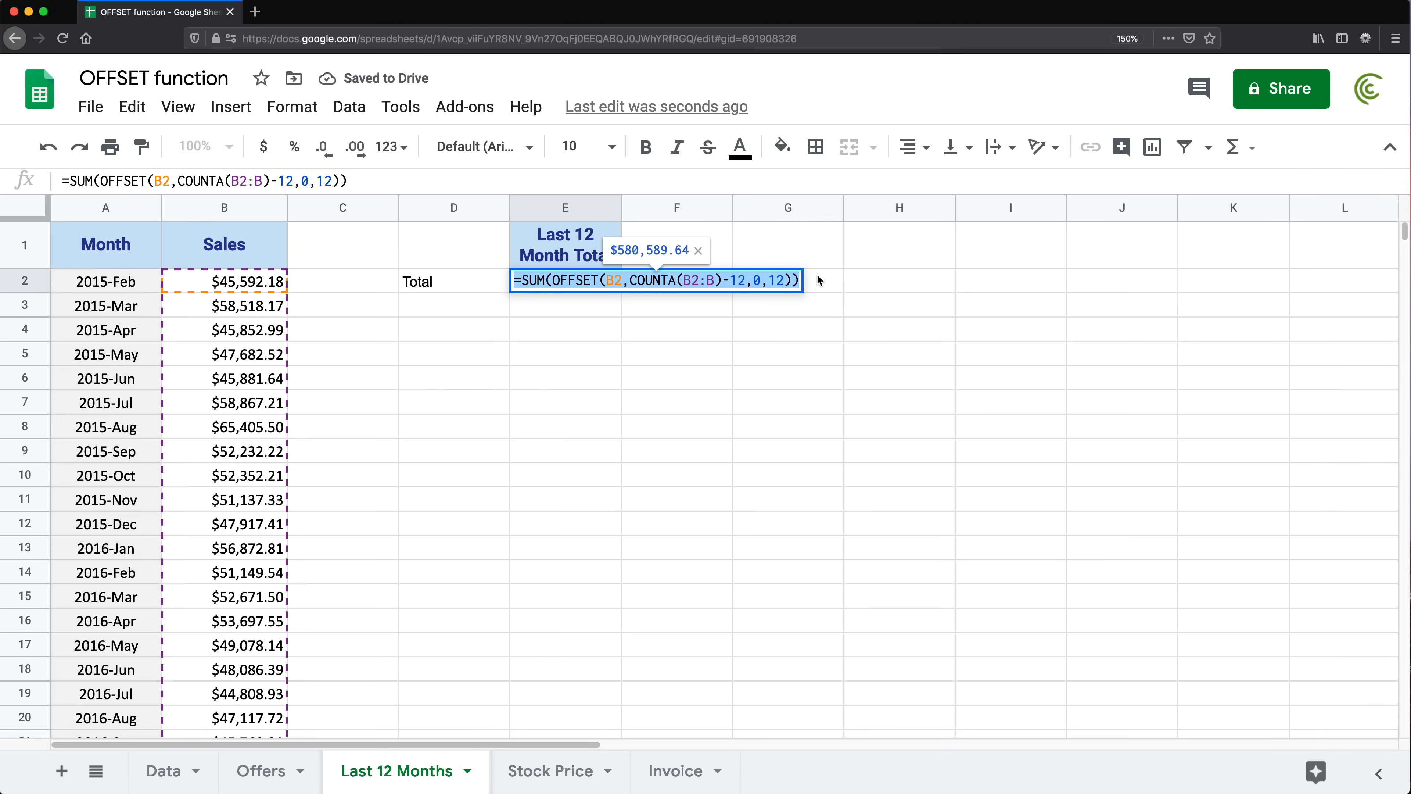
key("Escape")
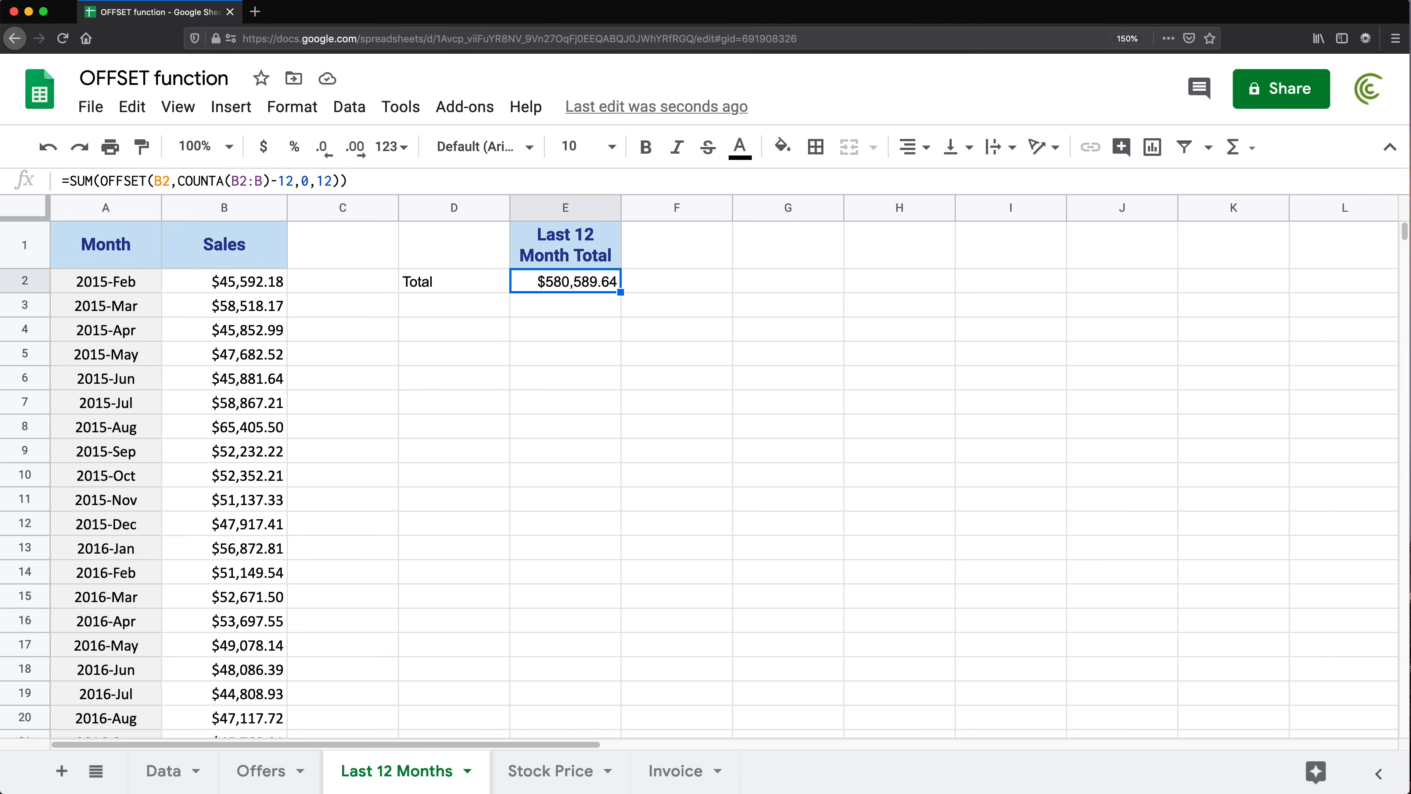
double_click(538, 303)
key("ctrl+v")
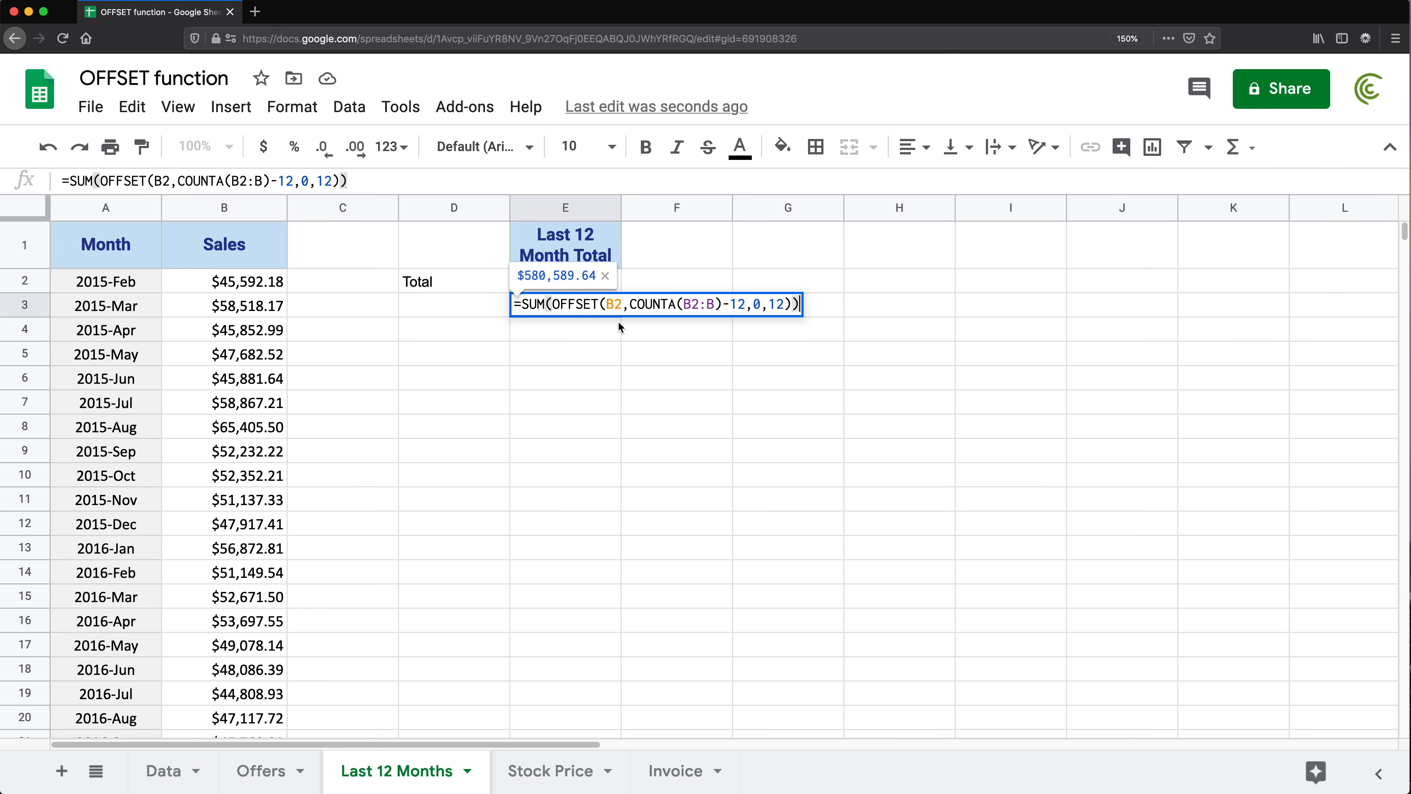
- Replace SUM with AVERAGE in the E3 formula, giving =AVERAGE(OFFSET(B2,COUNTA(B2:B)-12,0,12))
double_click(531, 304)
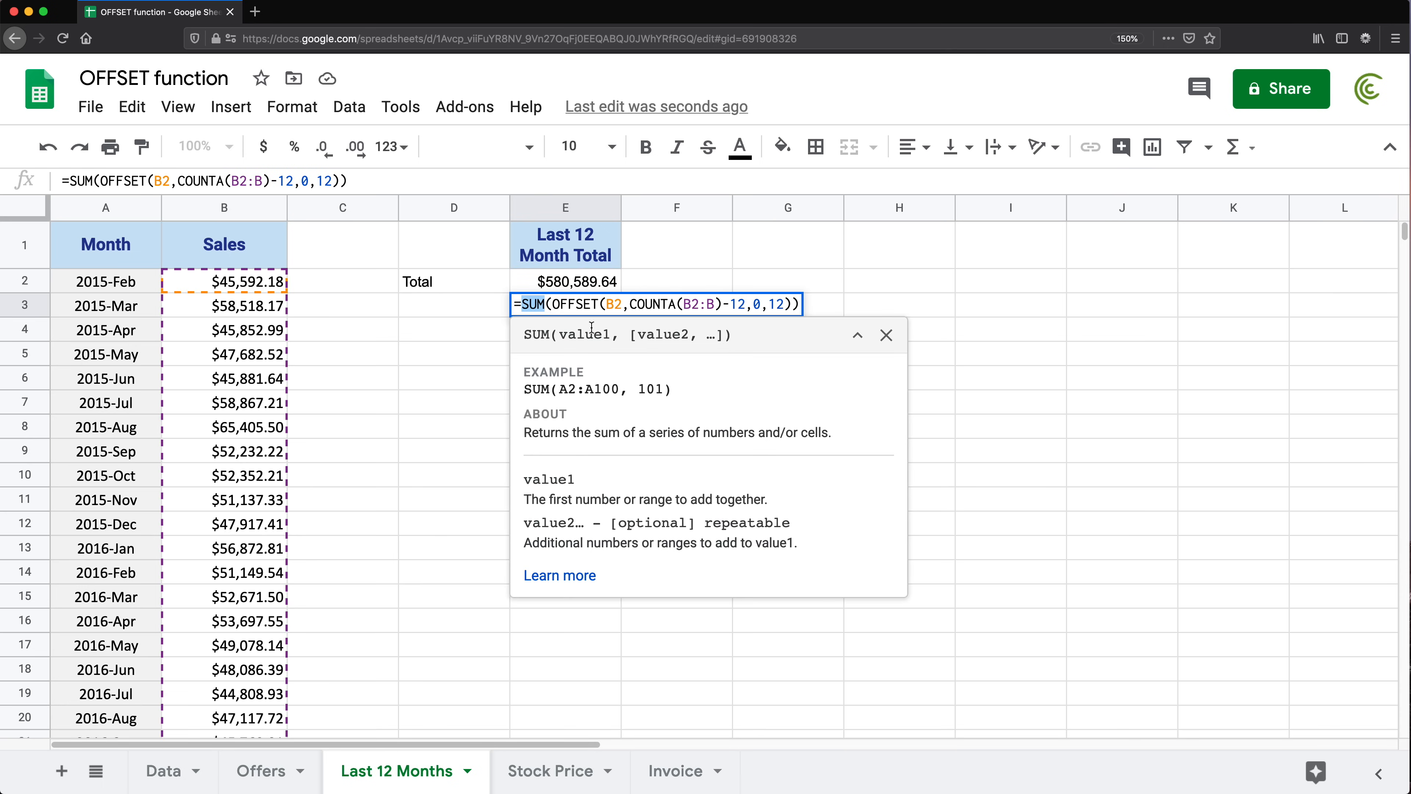
type("AVERAGE")
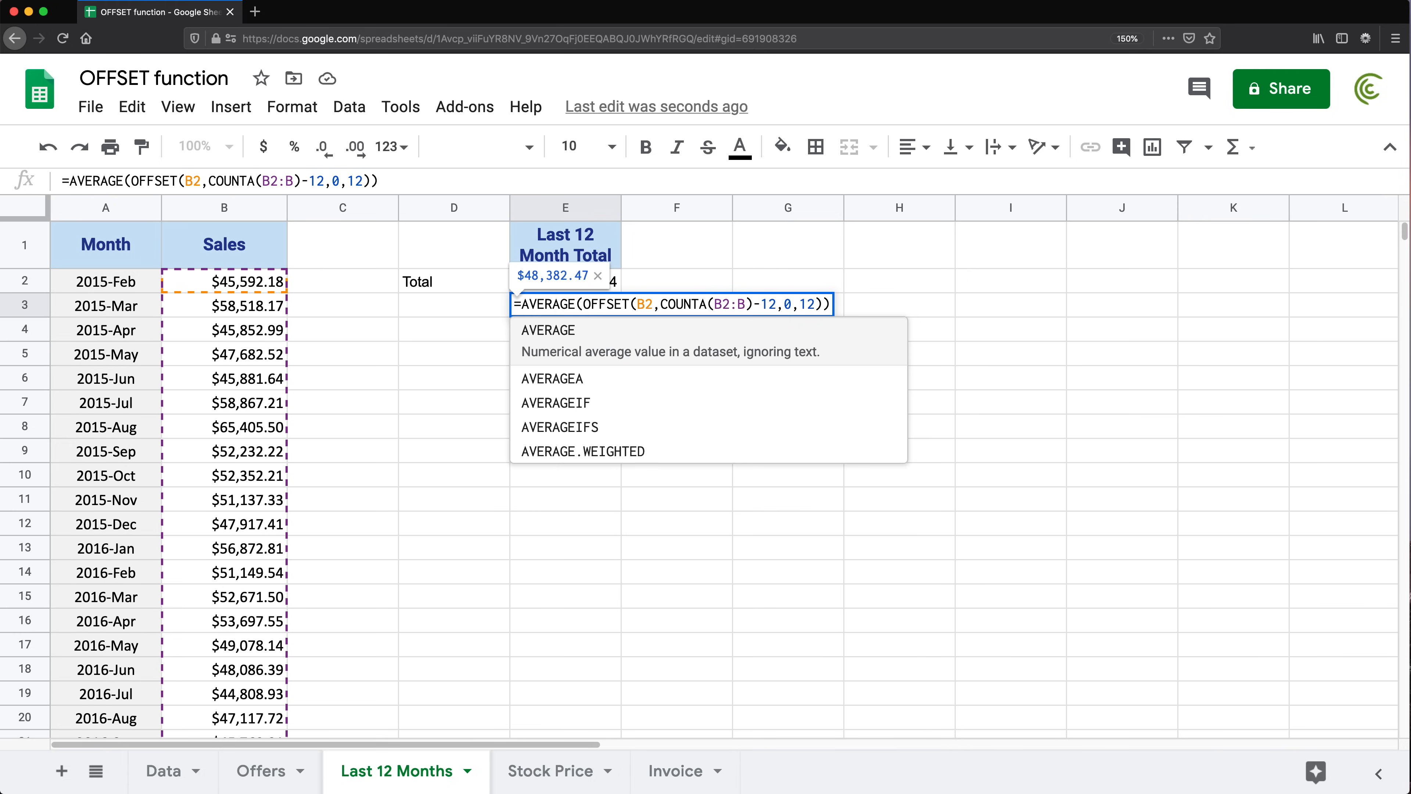
key("Tab")
key("Return")
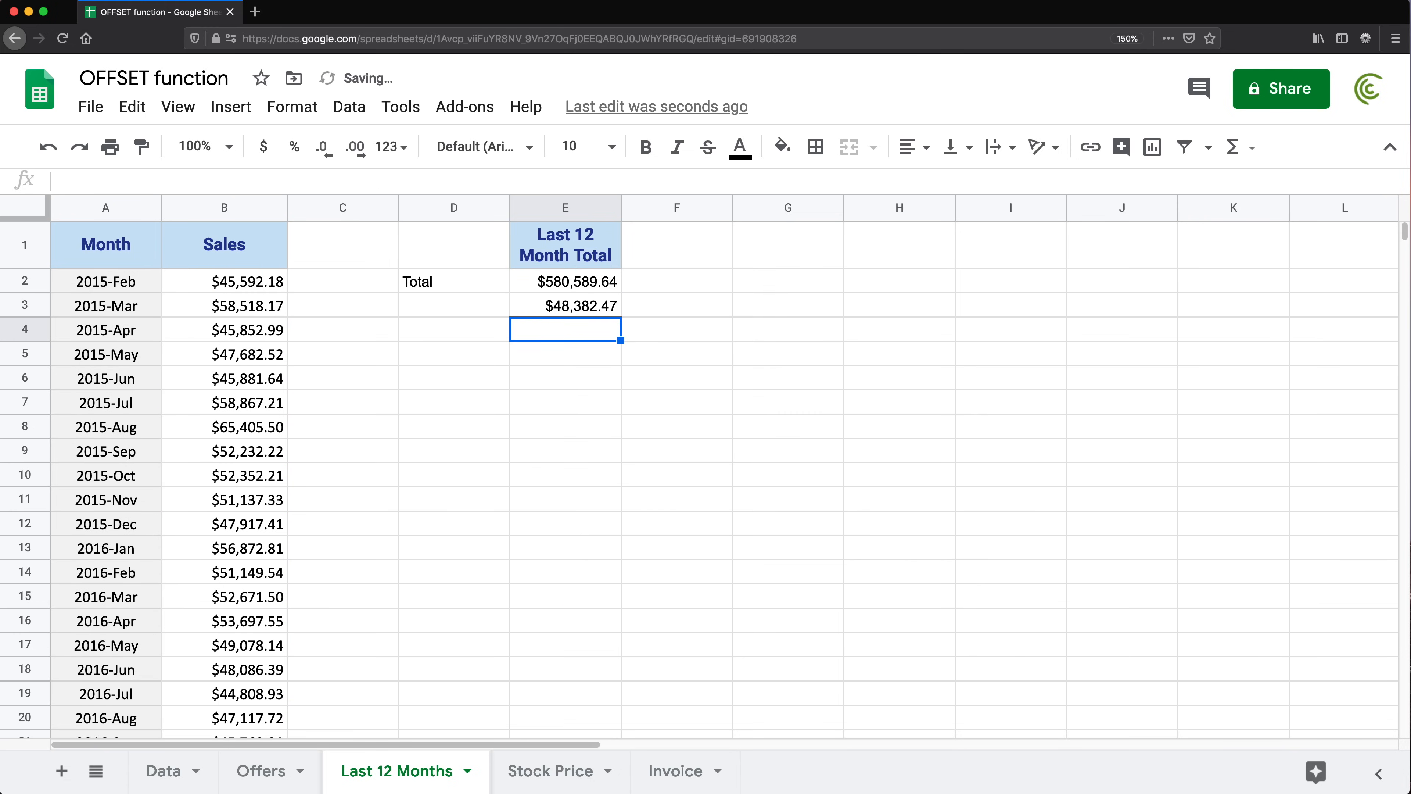
- Enter the label Average in D3 beside the average formula
key("Up")
key("Left")
type("Average")
key("Return")
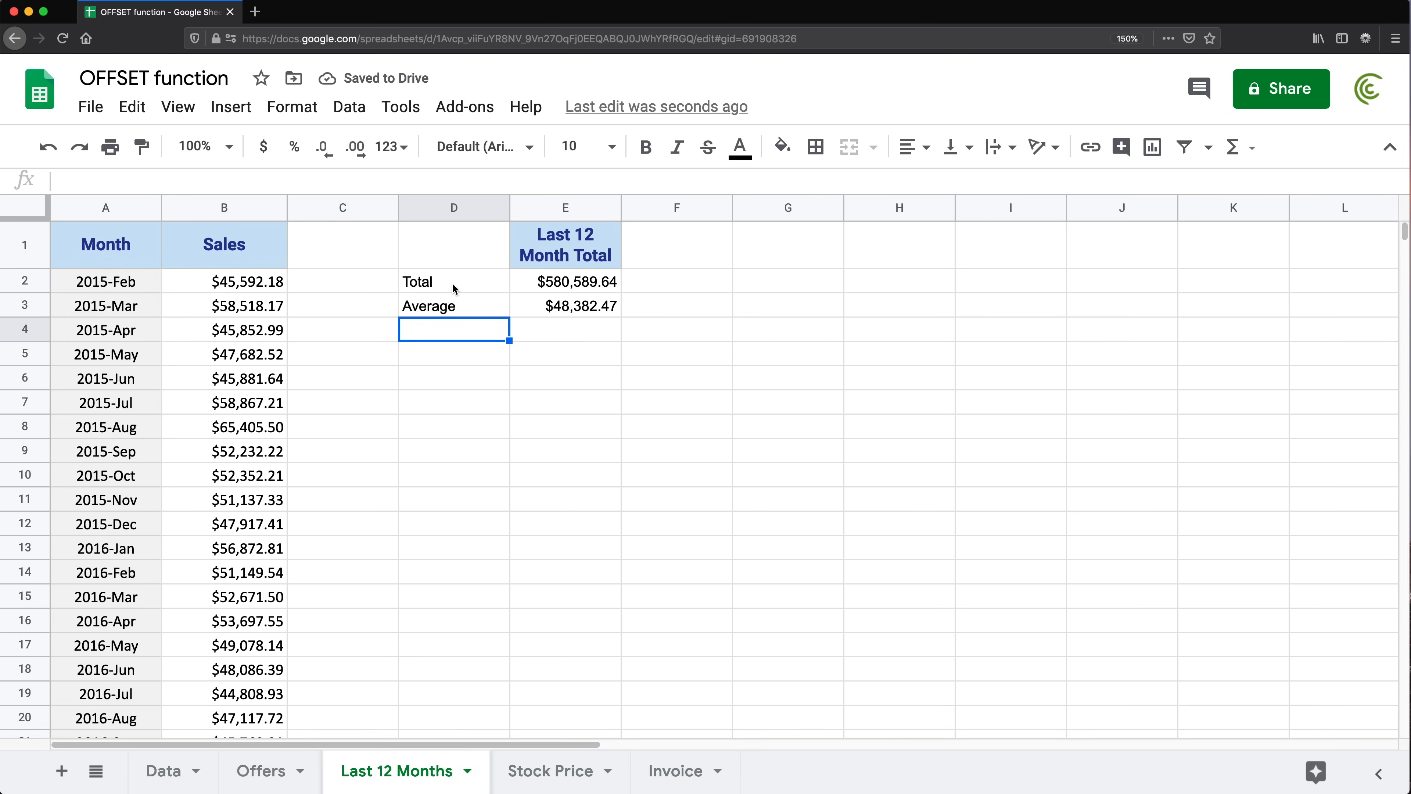
left_click_drag(453, 288, 553, 313)
scroll(372, 385, "down", 1)
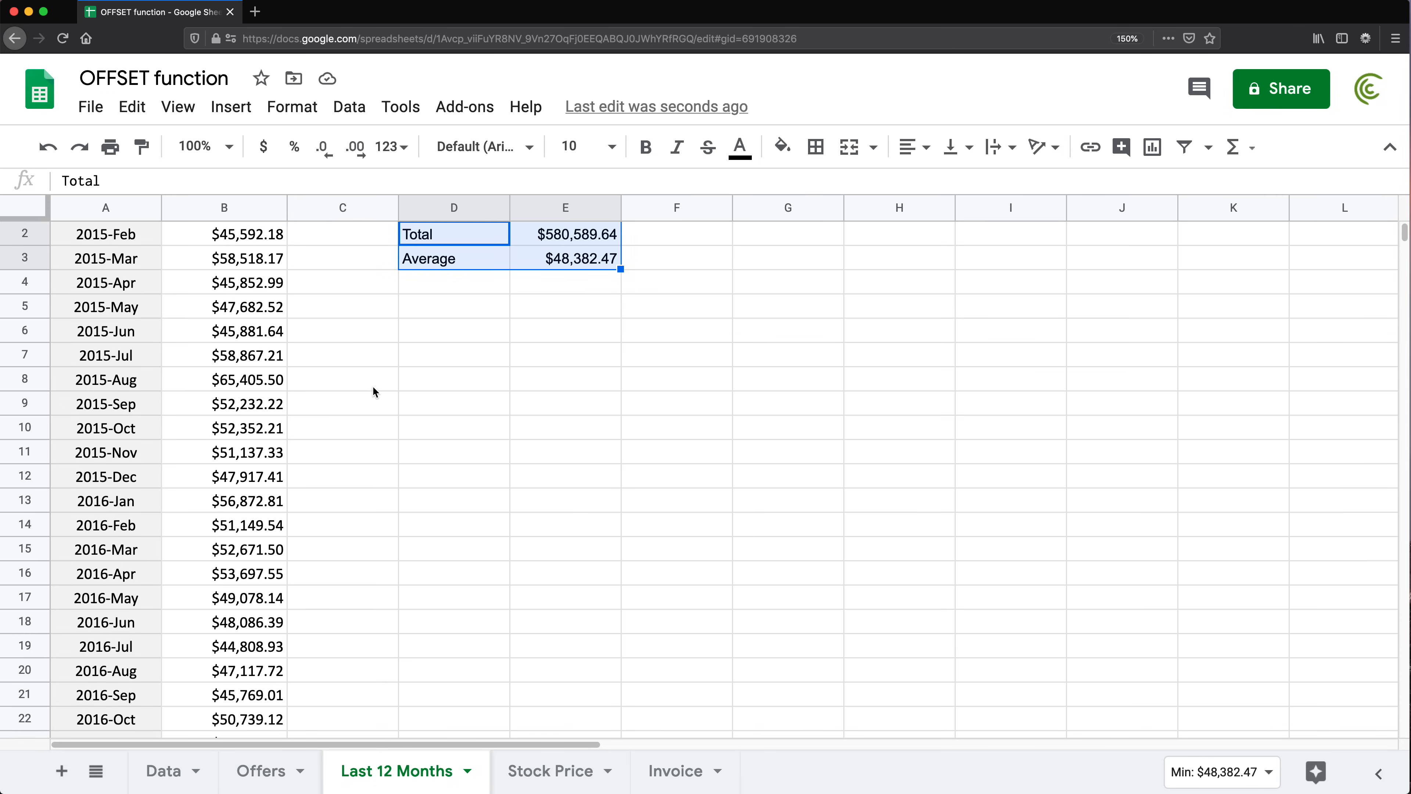
left_click(567, 242)
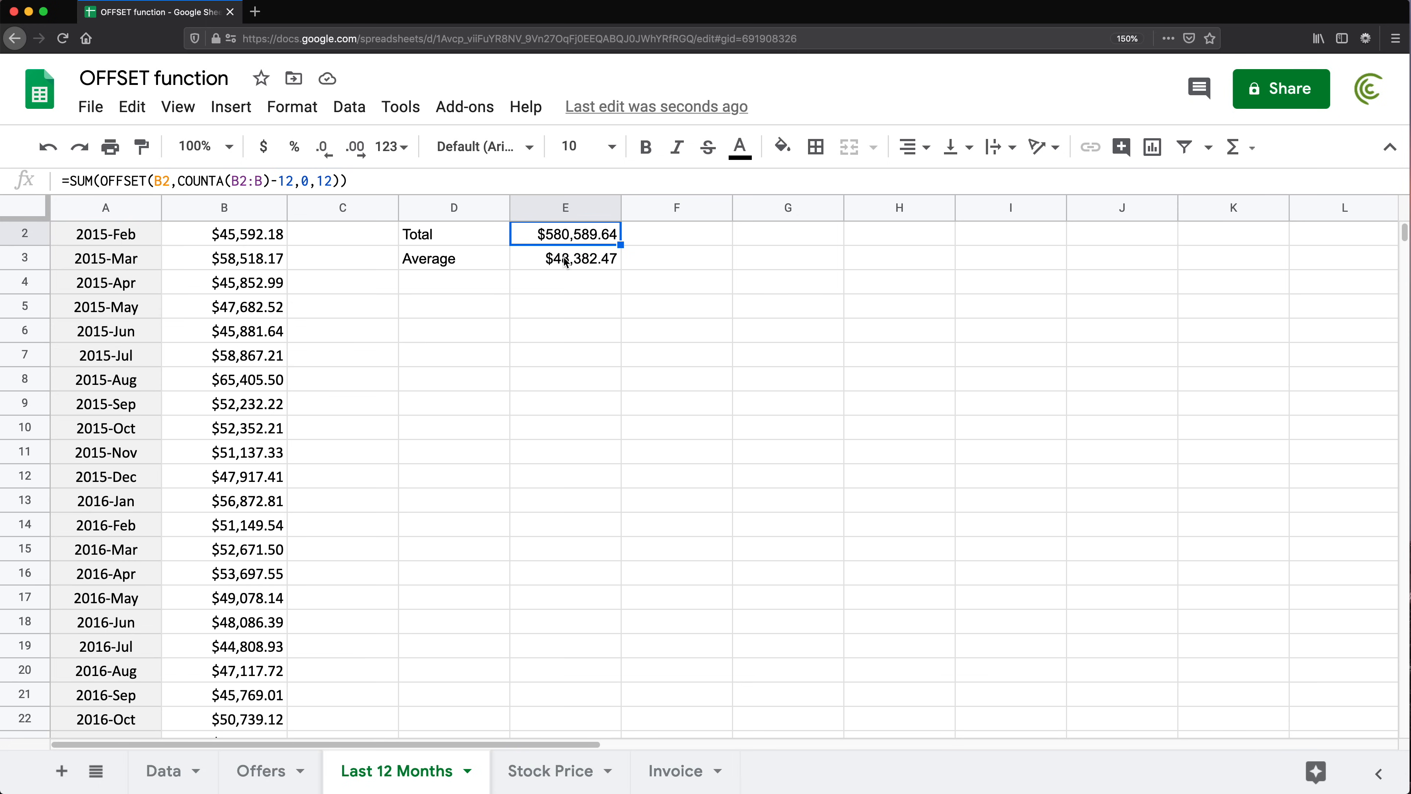
scroll(563, 263, "down", 1)
scroll(563, 273, "up", 2)
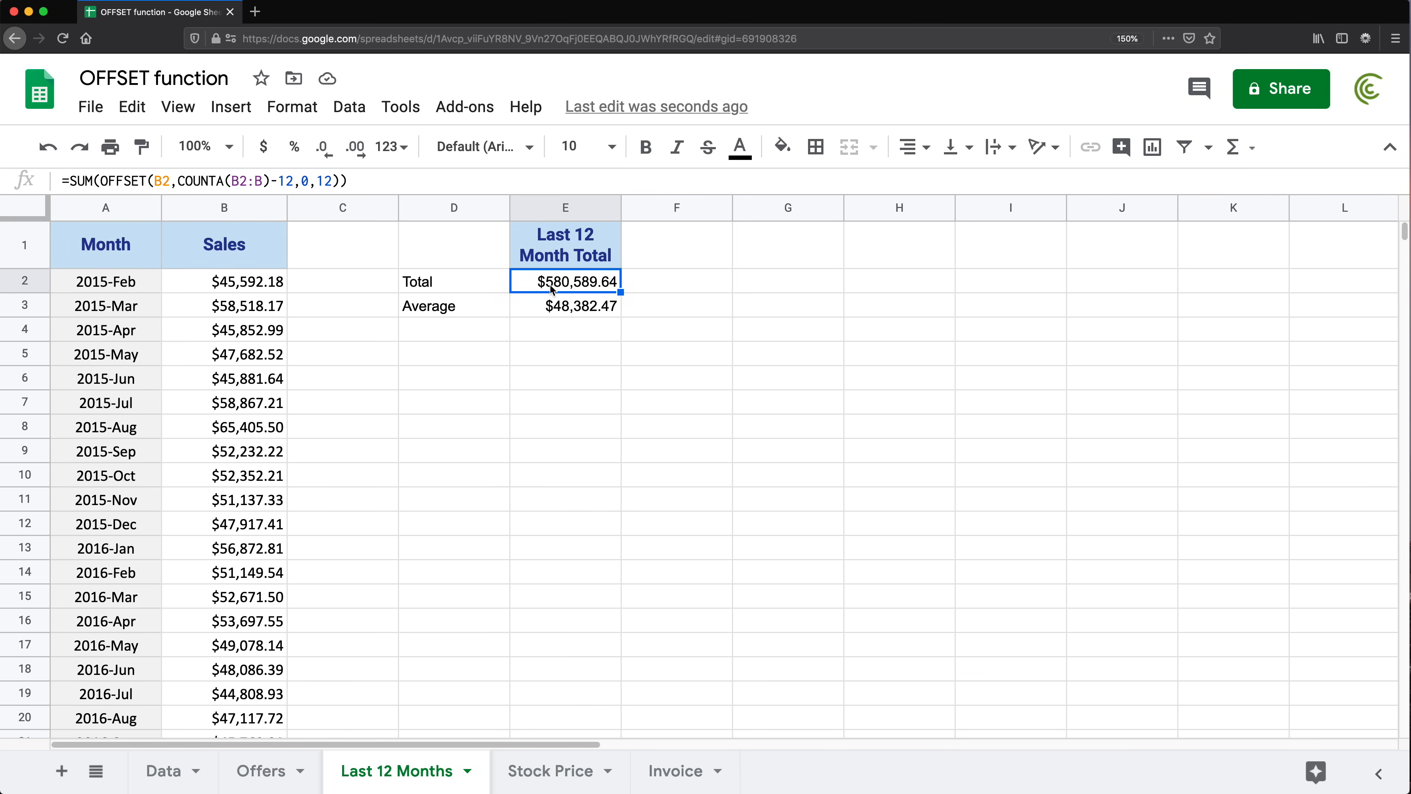
- Duplicate the 2017-Feb row's month and sales into row 27 and change the copied month to 2017-Mar
scroll(476, 353, "down", 5)
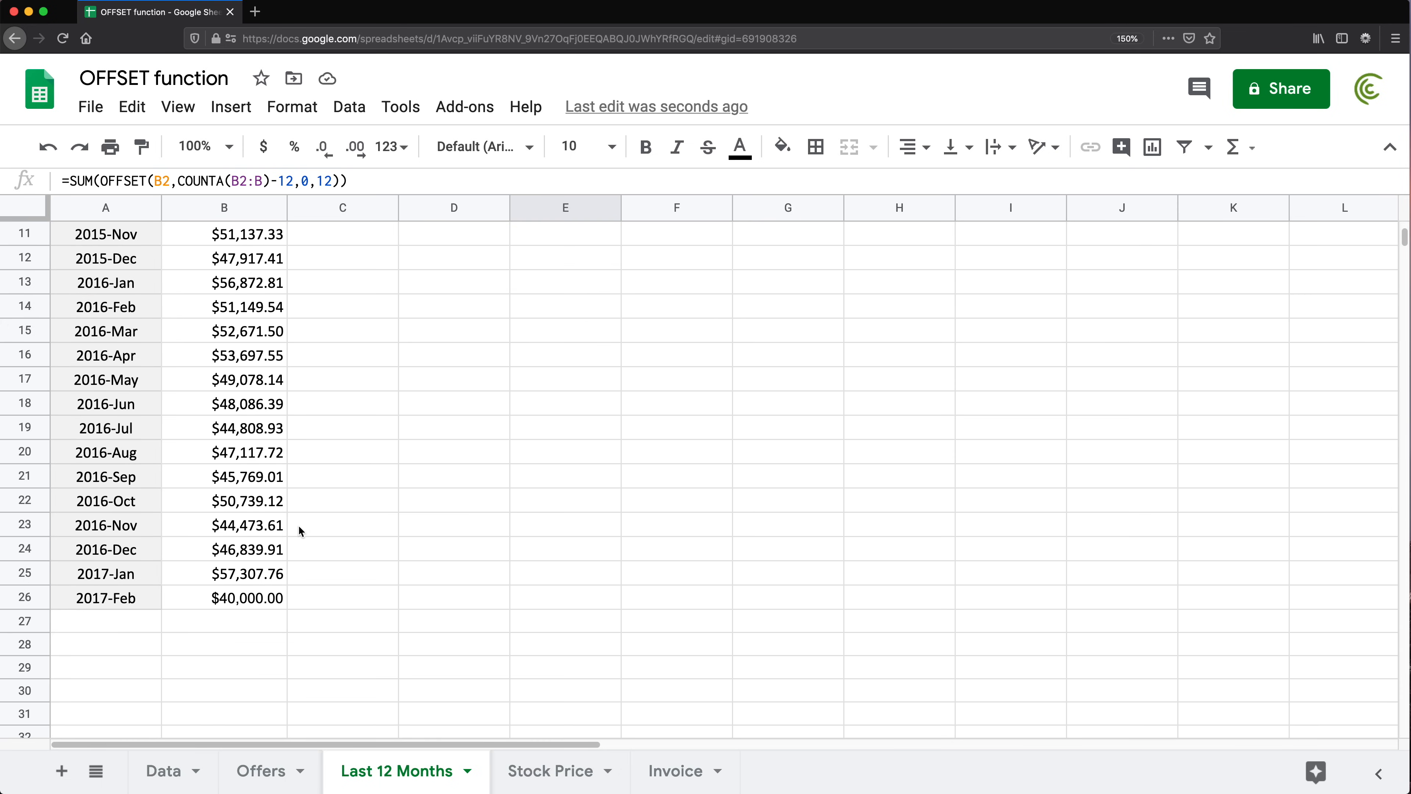
left_click(120, 614)
left_click_drag(131, 599, 186, 601)
key("super+c")
left_click(128, 618)
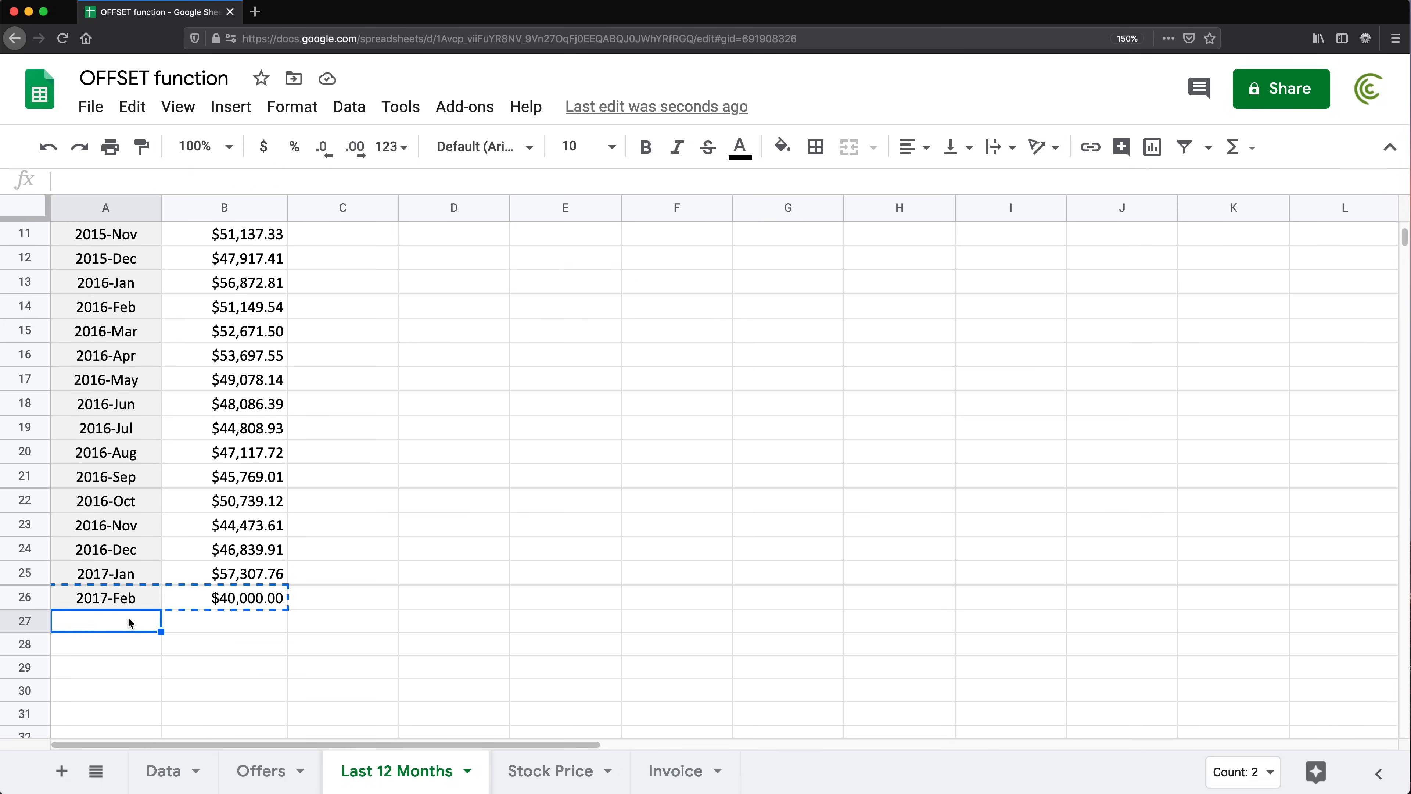
key("super+v")
left_click(133, 620)
double_click(133, 621)
left_click(189, 424)
left_click(106, 478)
- Set the 2017-Mar sales in B27 to 300000 and check the total formula in E2
left_click(261, 624)
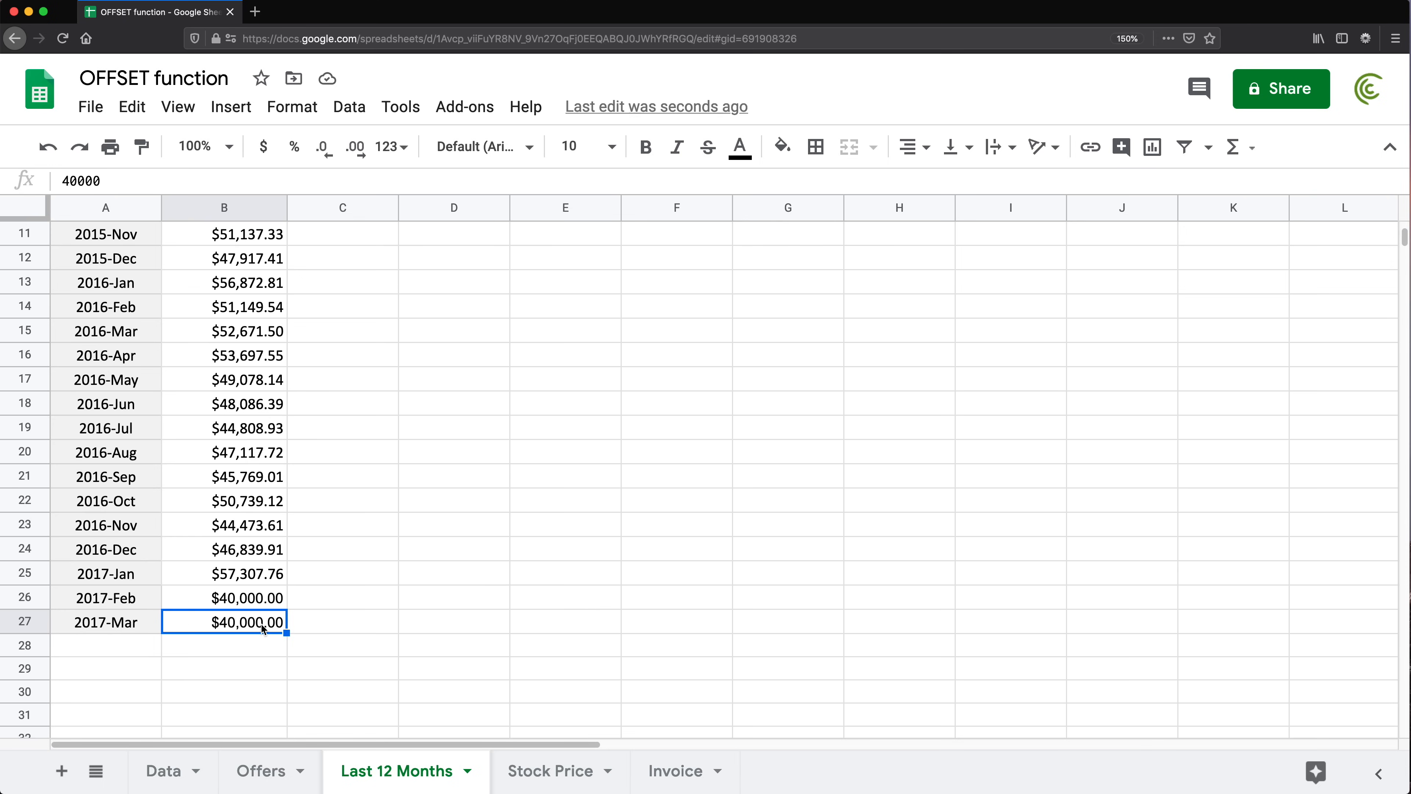
type("300000")
key("Return")
key("Up")
scroll(245, 367, "up", 5)
left_click(576, 286)
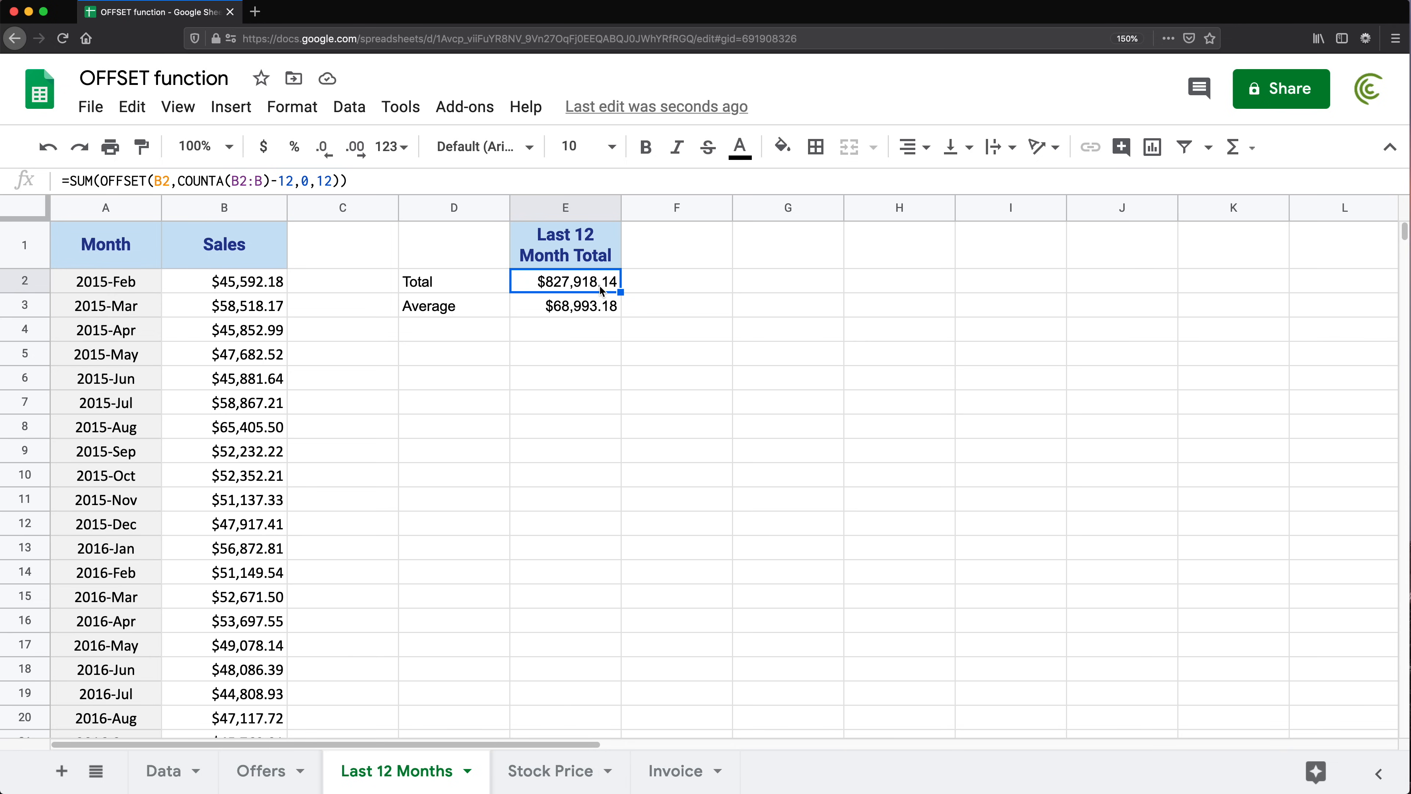
- Enter the check formula =SUM(B16:B27) in F2 to compare with the total in E2
scroll(599, 285, "down", 1)
scroll(578, 335, "up", 1)
left_click(650, 286)
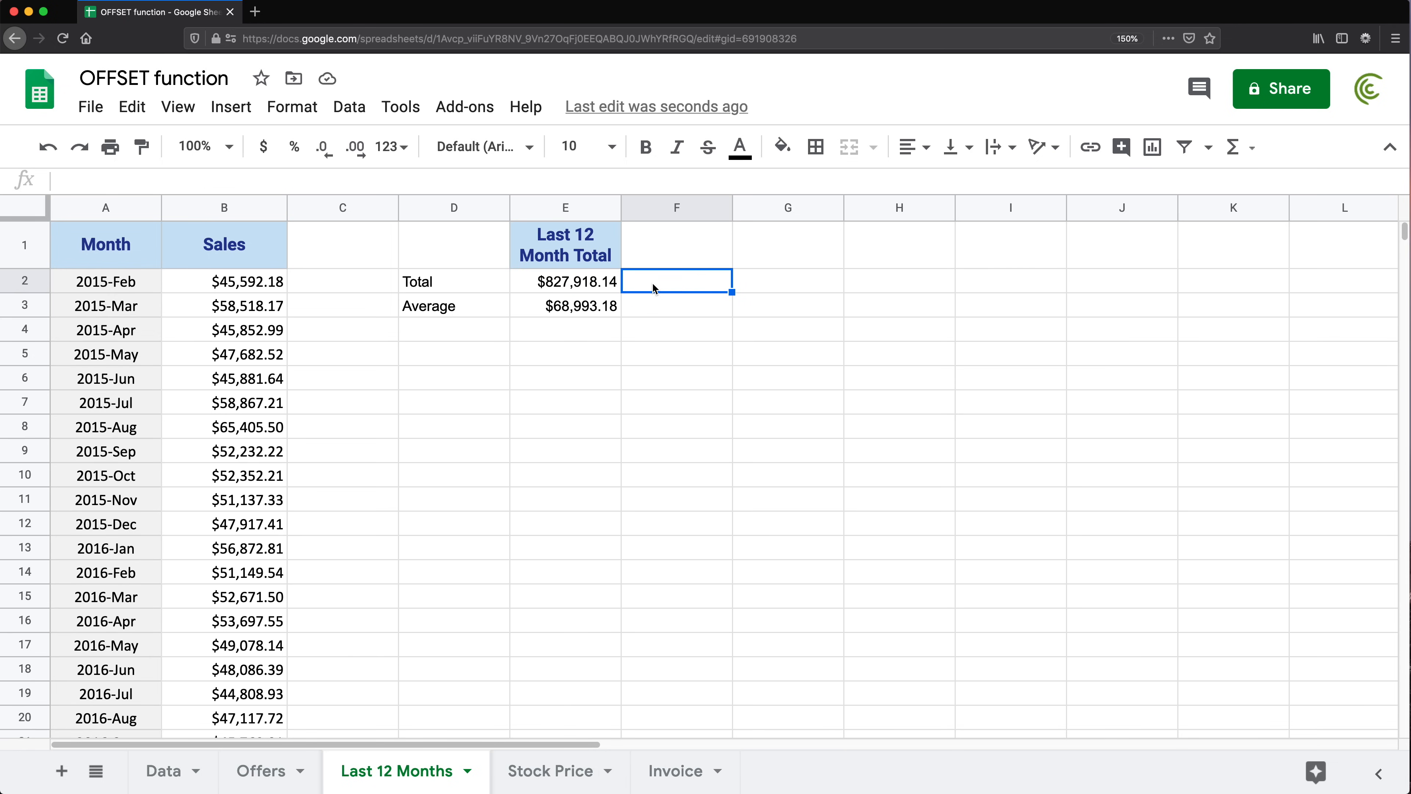
type("=SUM(")
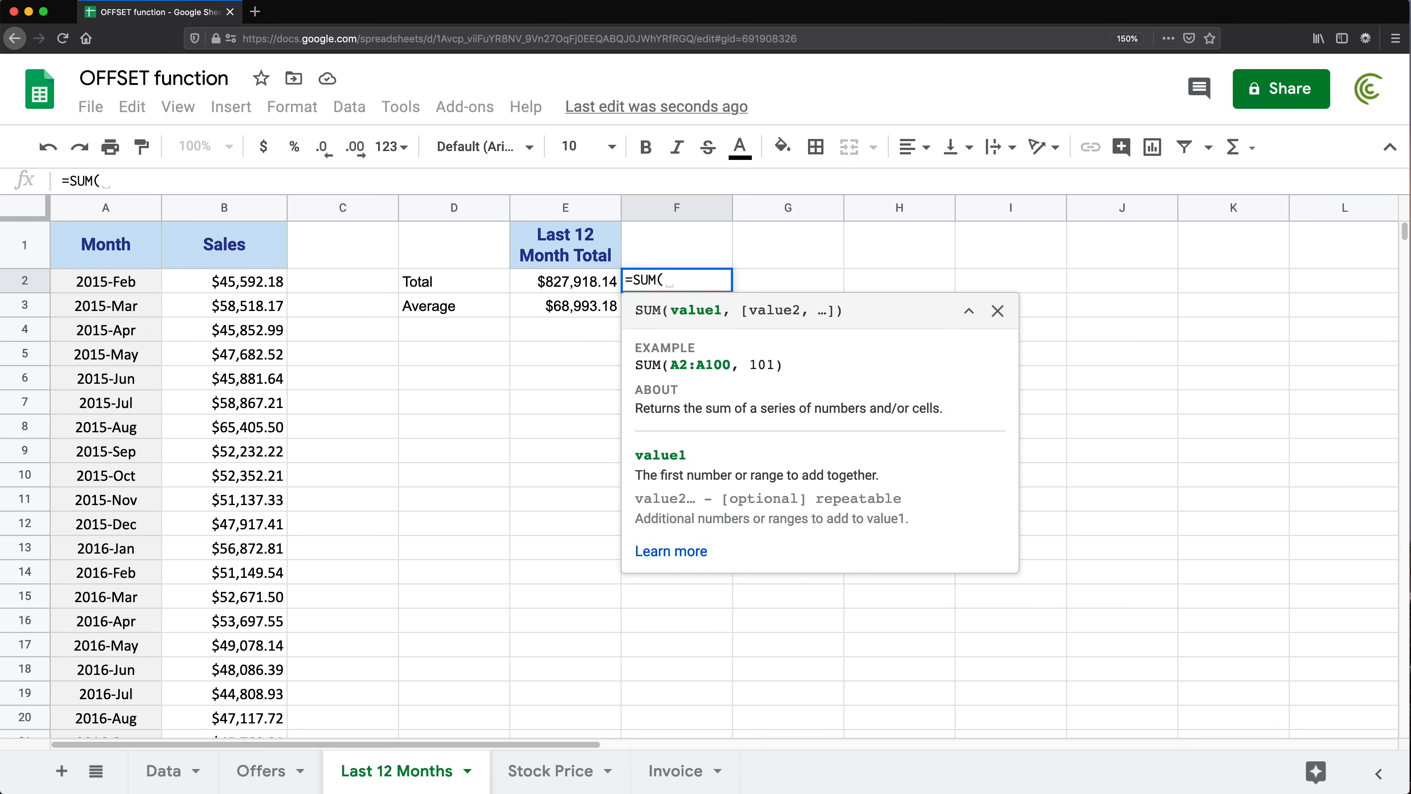
scroll(510, 371, "down", 5)
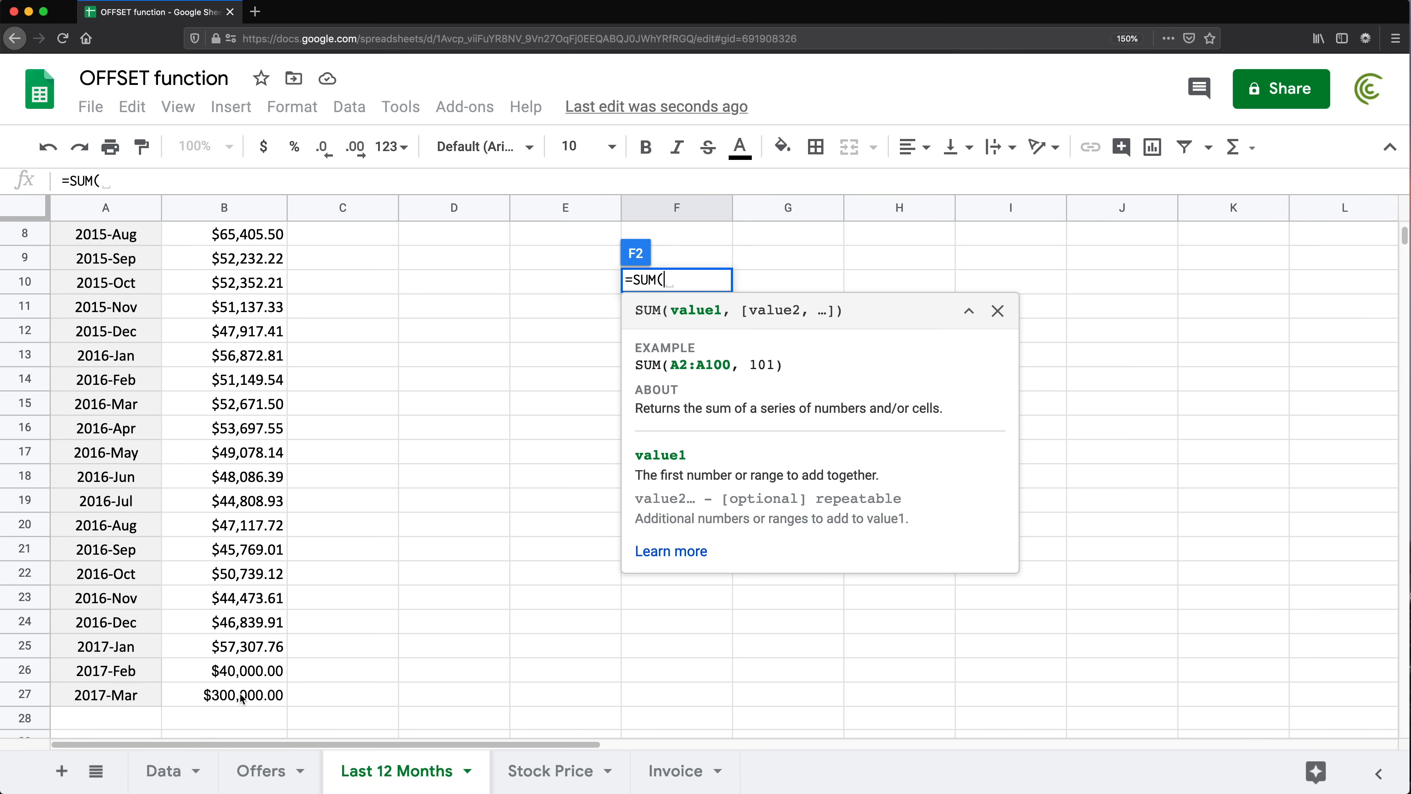
left_click_drag(239, 695, 241, 436)
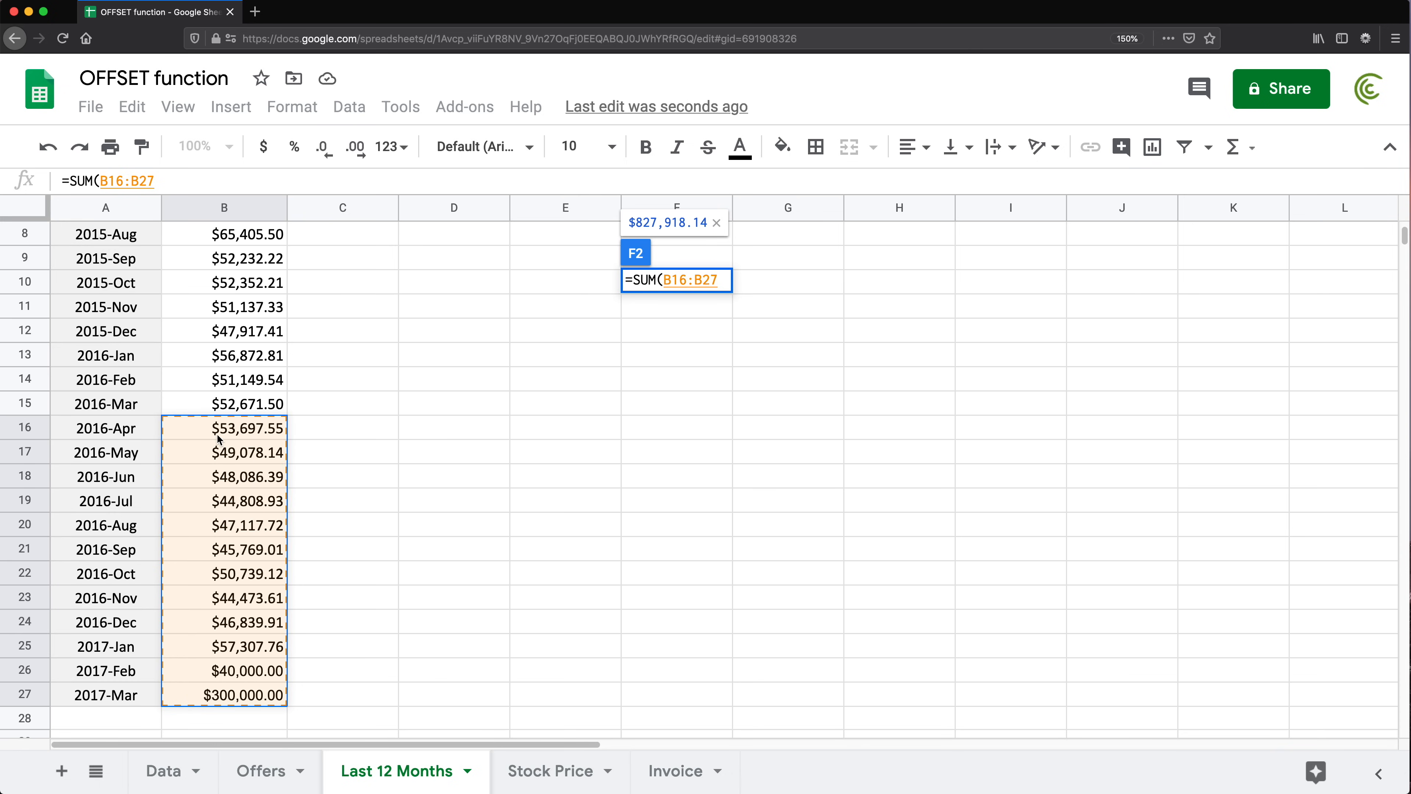
key("Return")
left_click(702, 288)
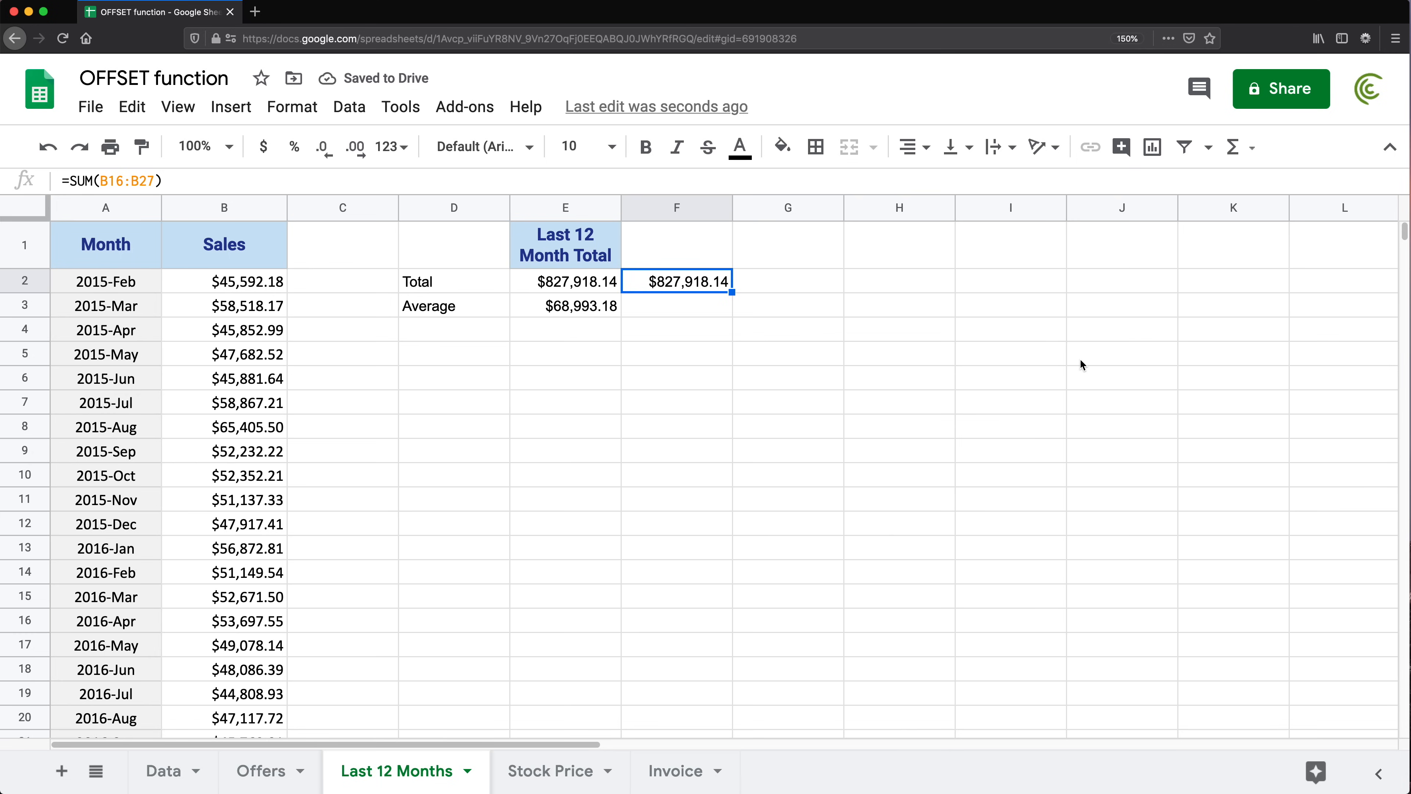
- Delete the check formula from F2
key("Delete")
key("Left")
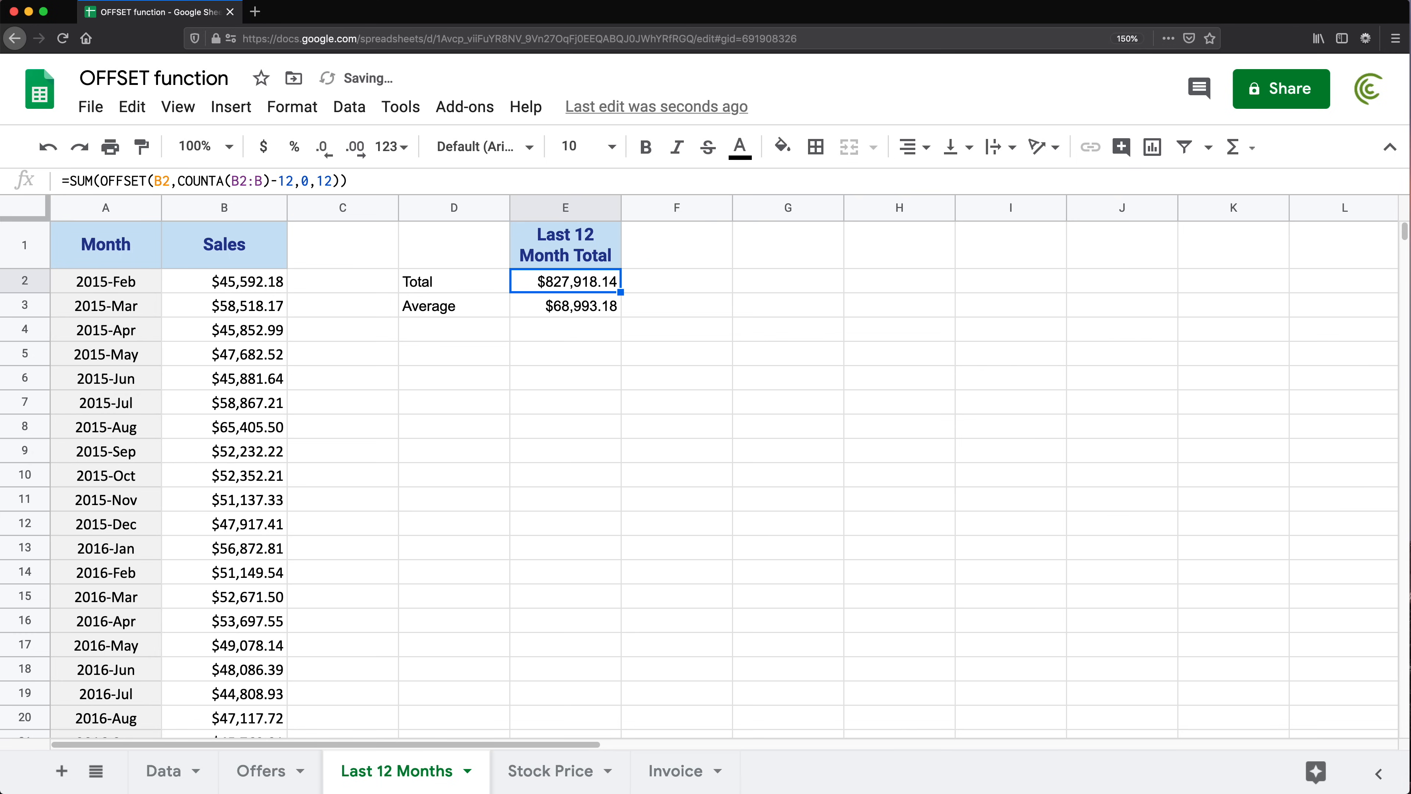
left_click(575, 305)
left_click(577, 281)
- Replace the heading text in E1 with the number 12
left_click(578, 243)
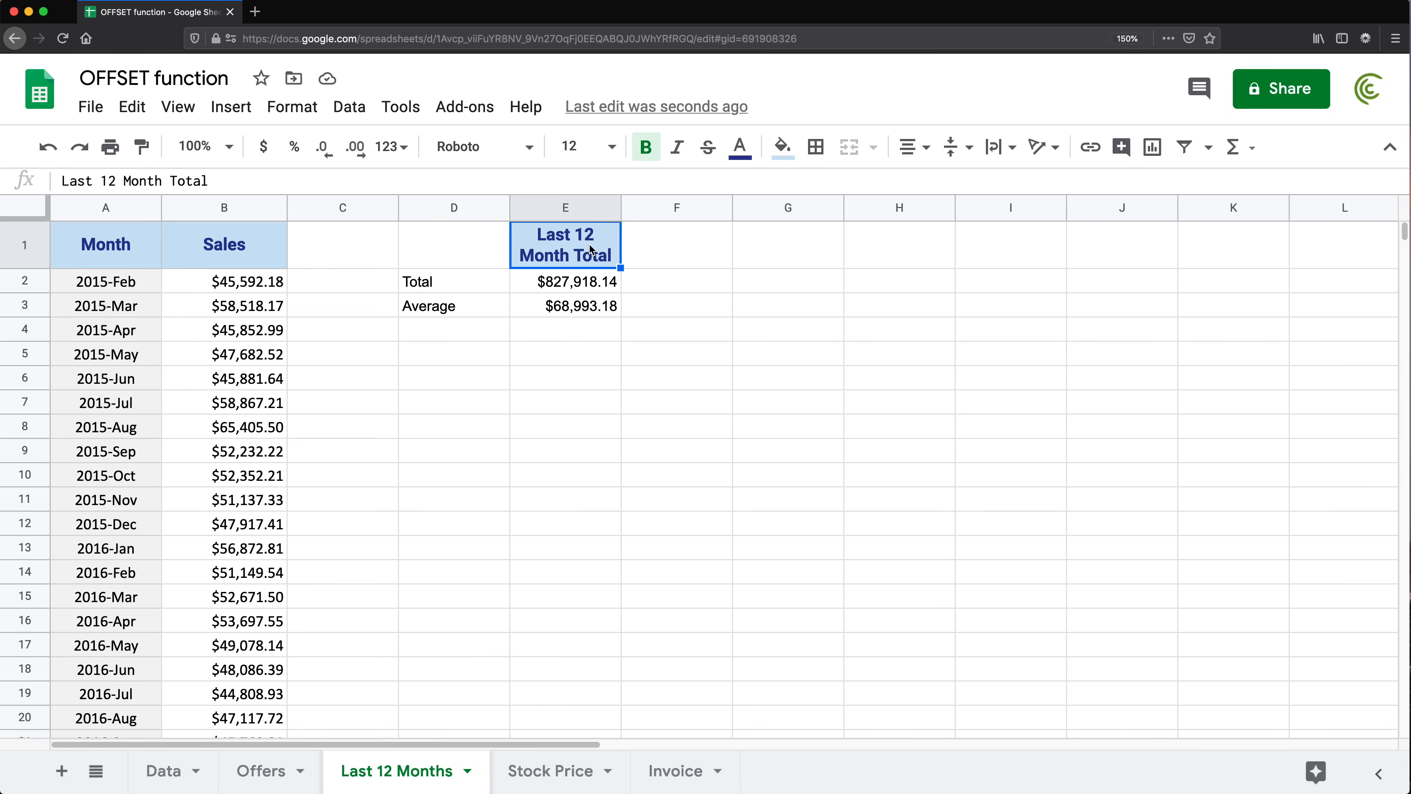
type("12")
key("Return")
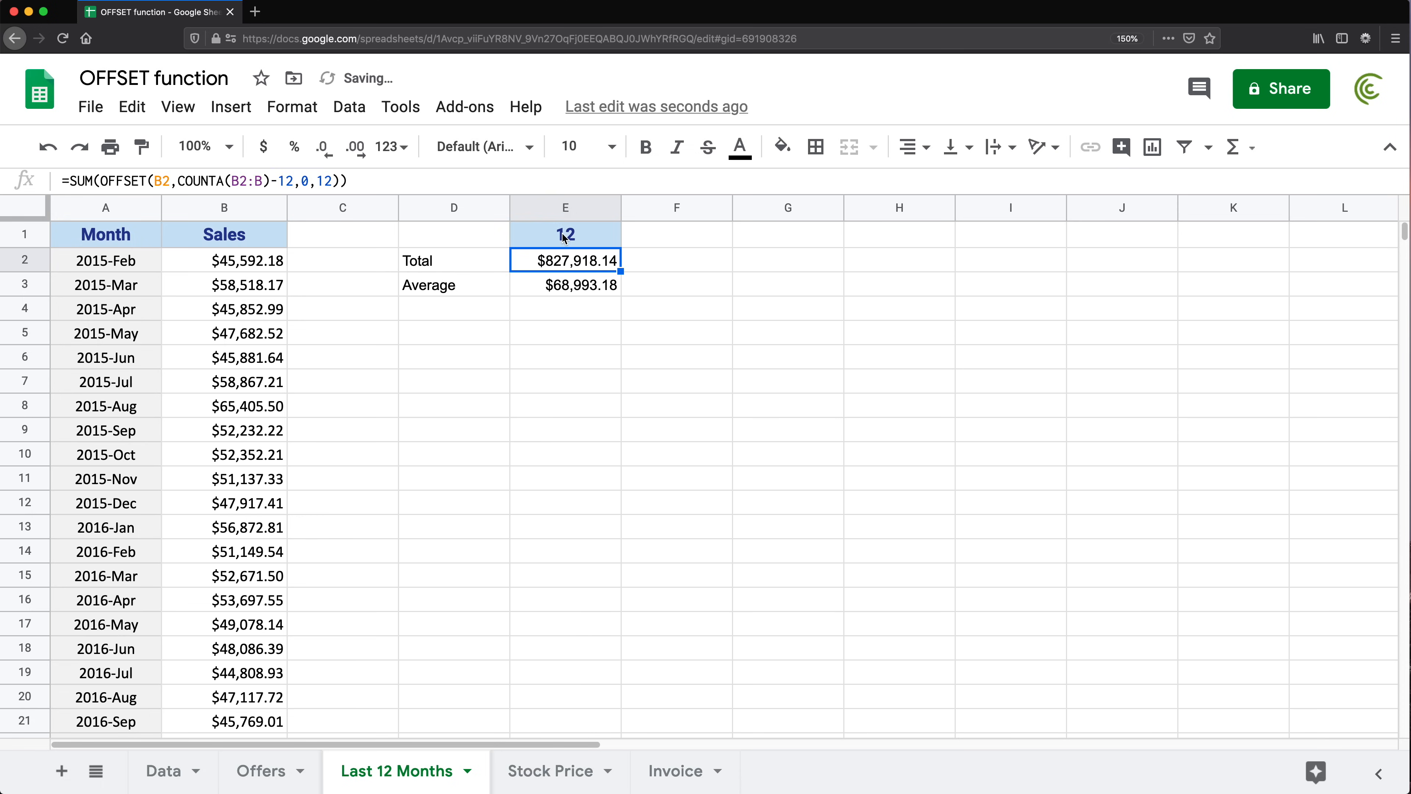
- Open the custom number format settings for the heading cell E1
left_click(564, 238)
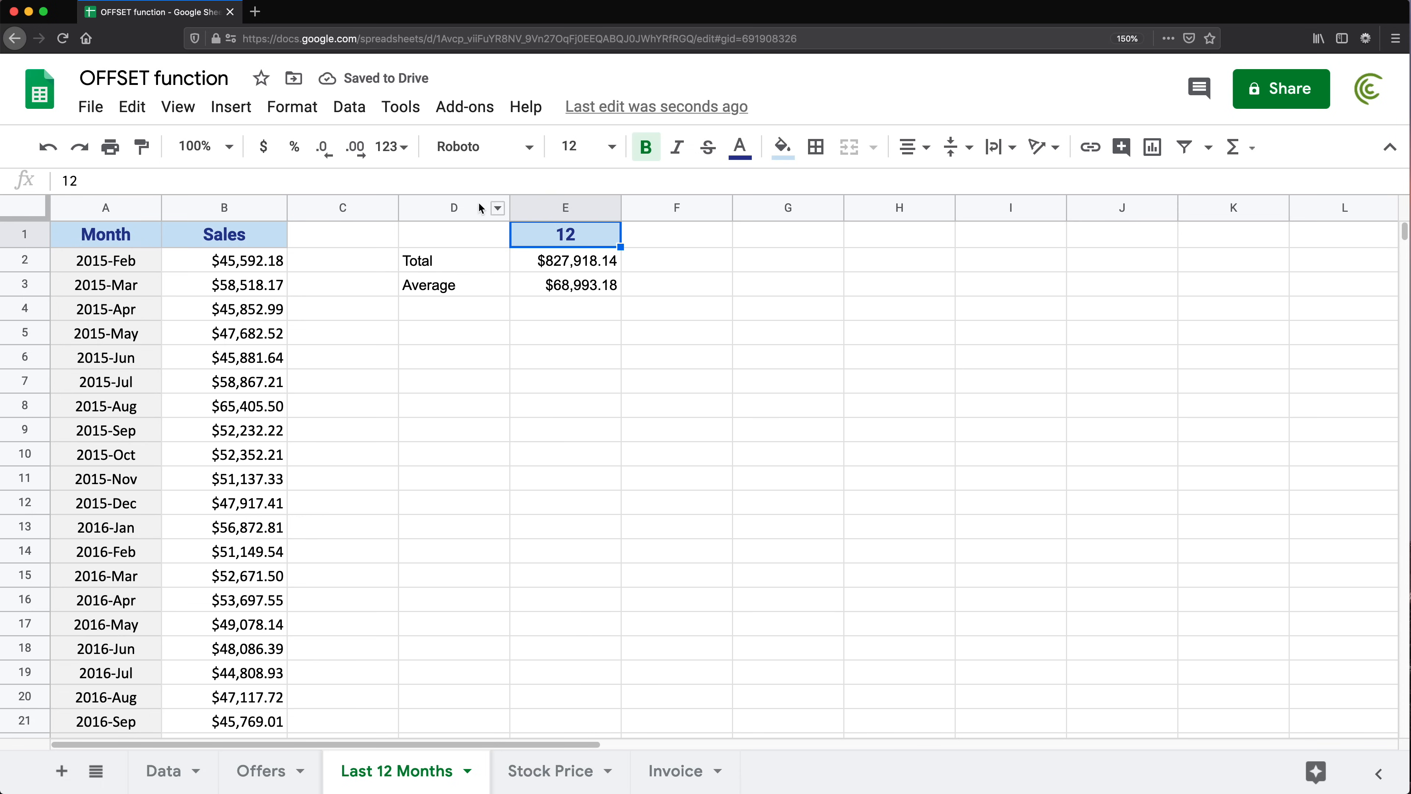
left_click(289, 105)
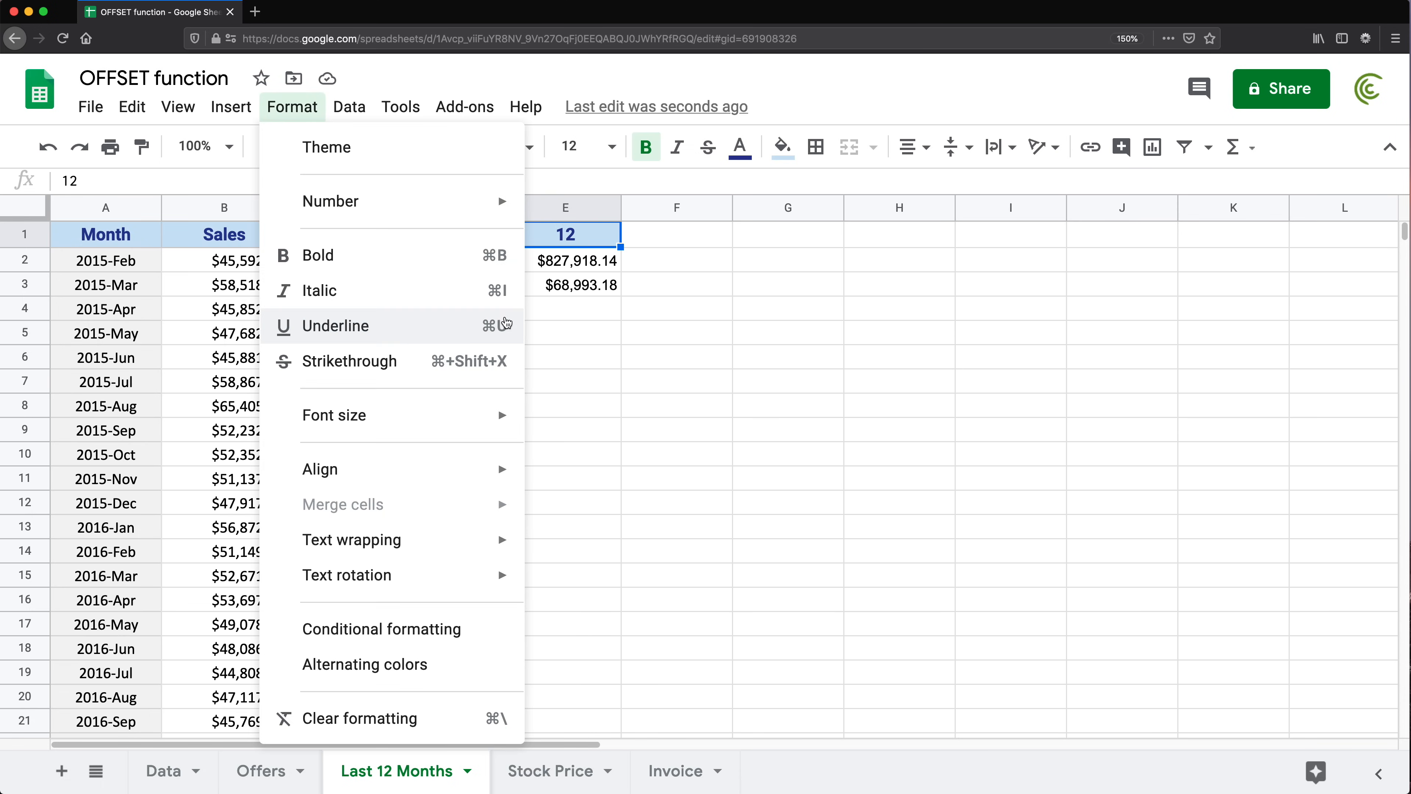
mouse_move(494, 201)
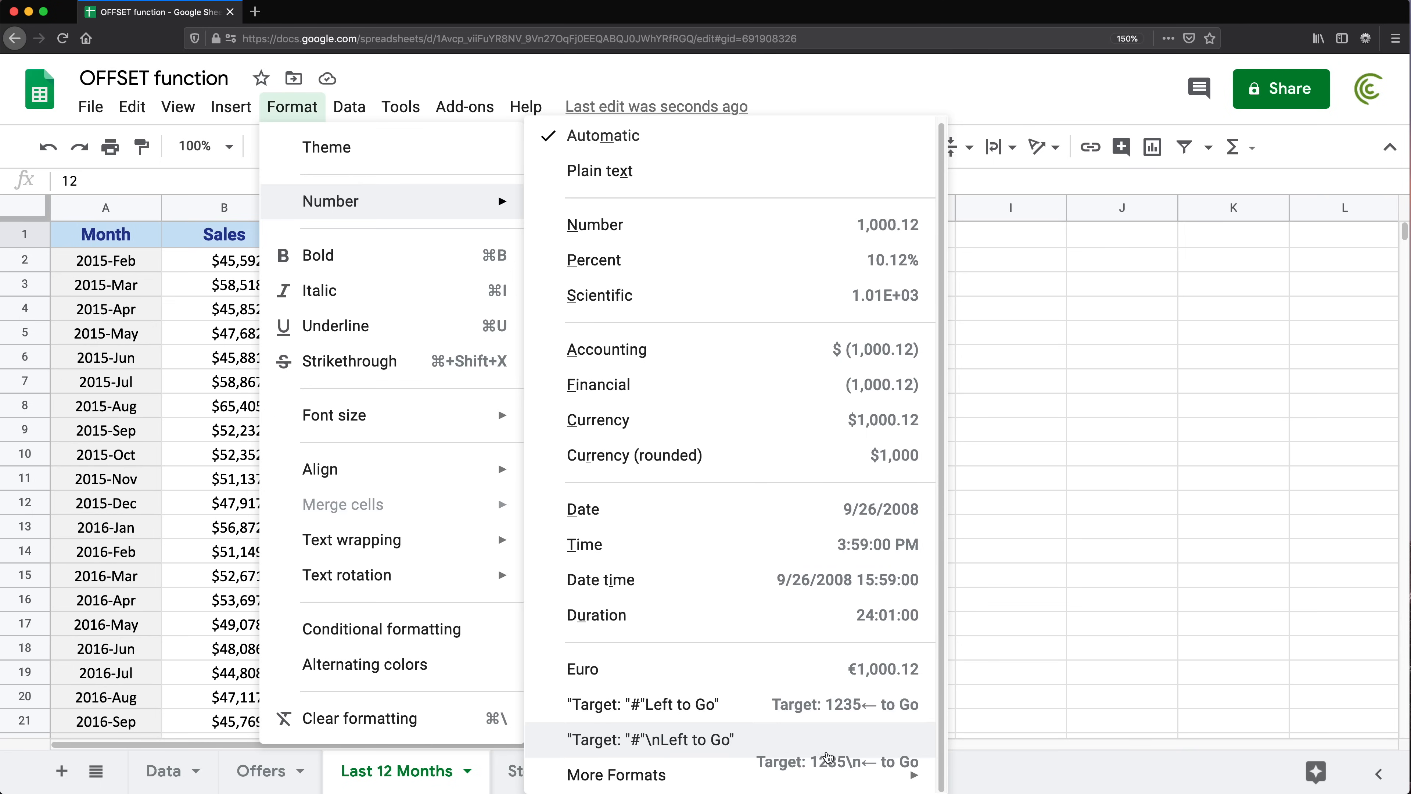
mouse_move(847, 781)
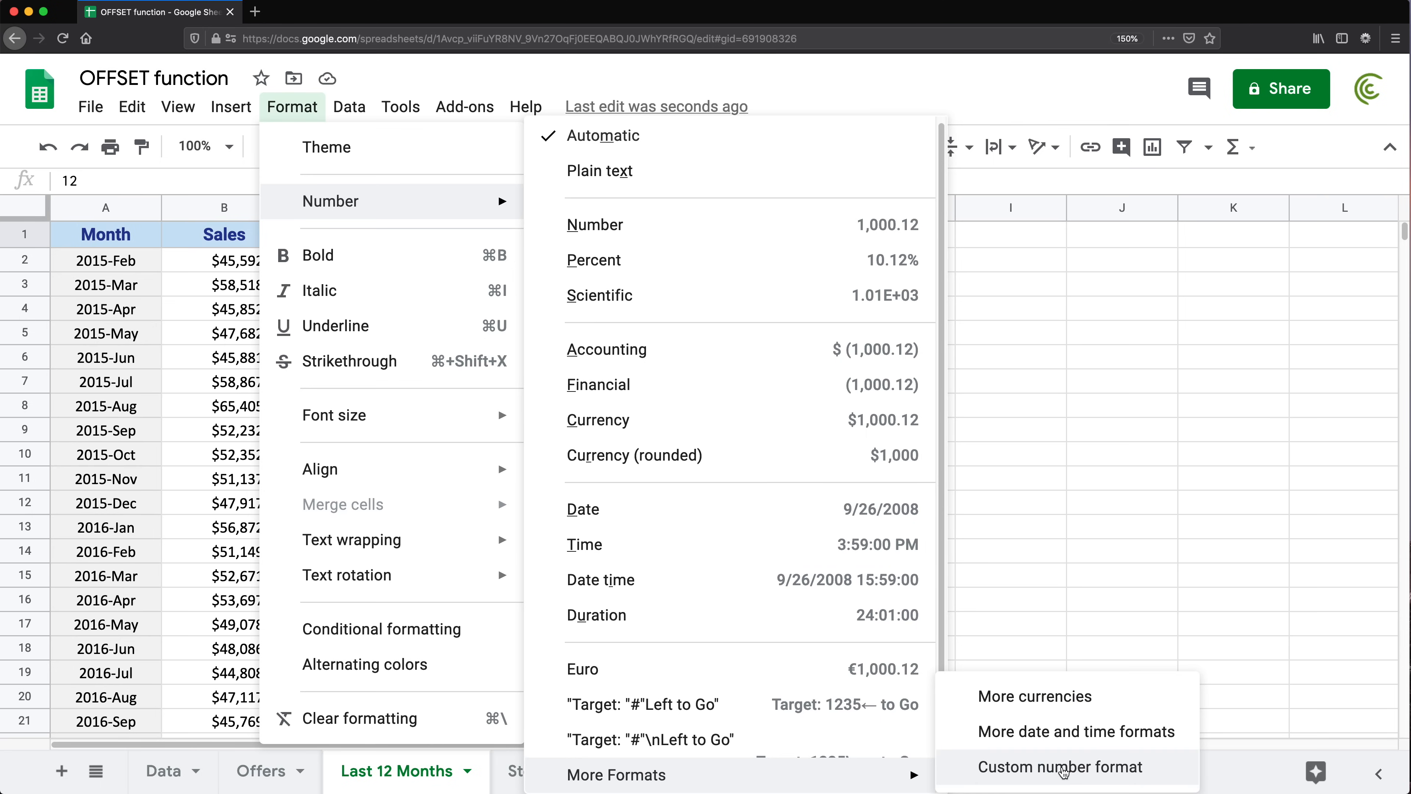
left_click(1063, 770)
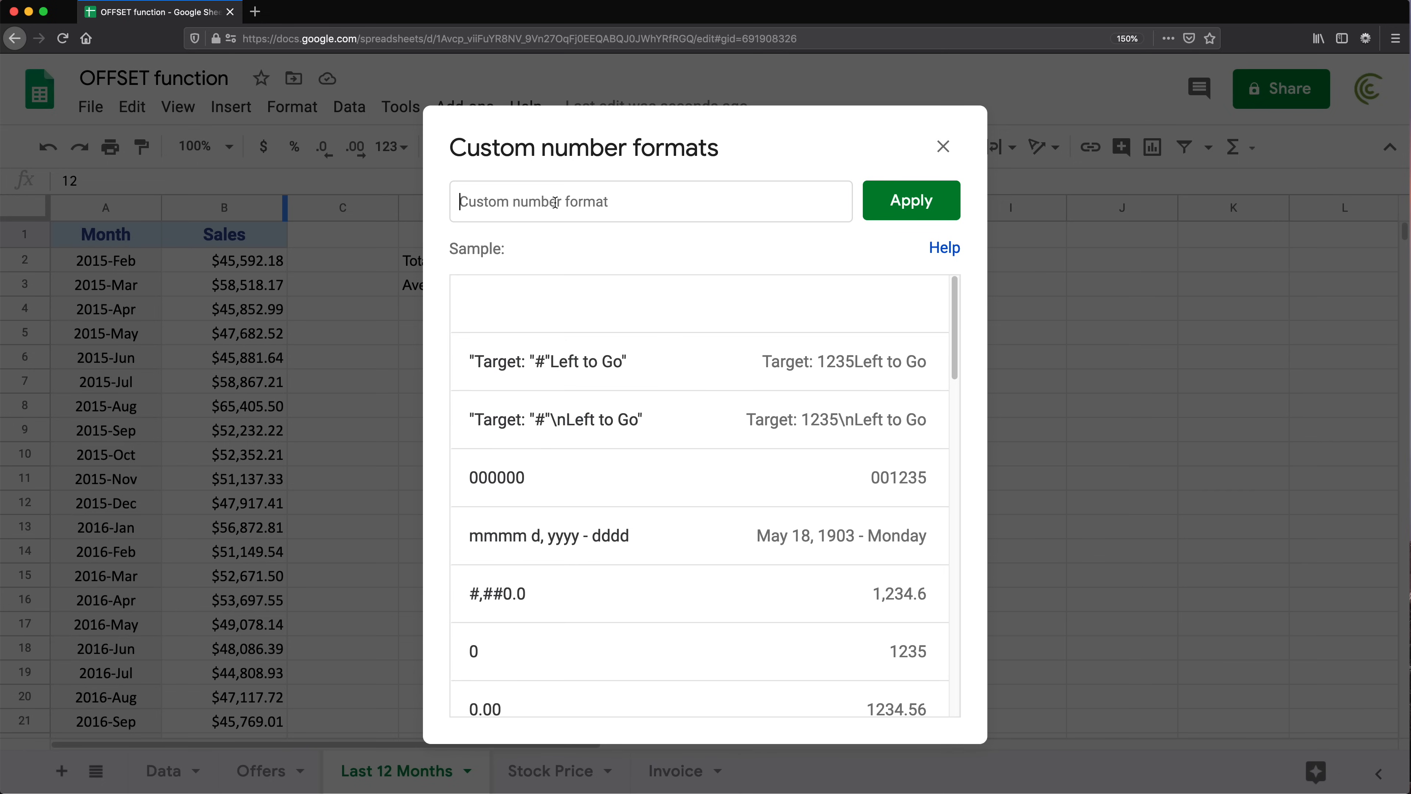
- Enter the custom number format "Latest "#" Months" for the heading cell
left_click(532, 184)
type("LAstest")
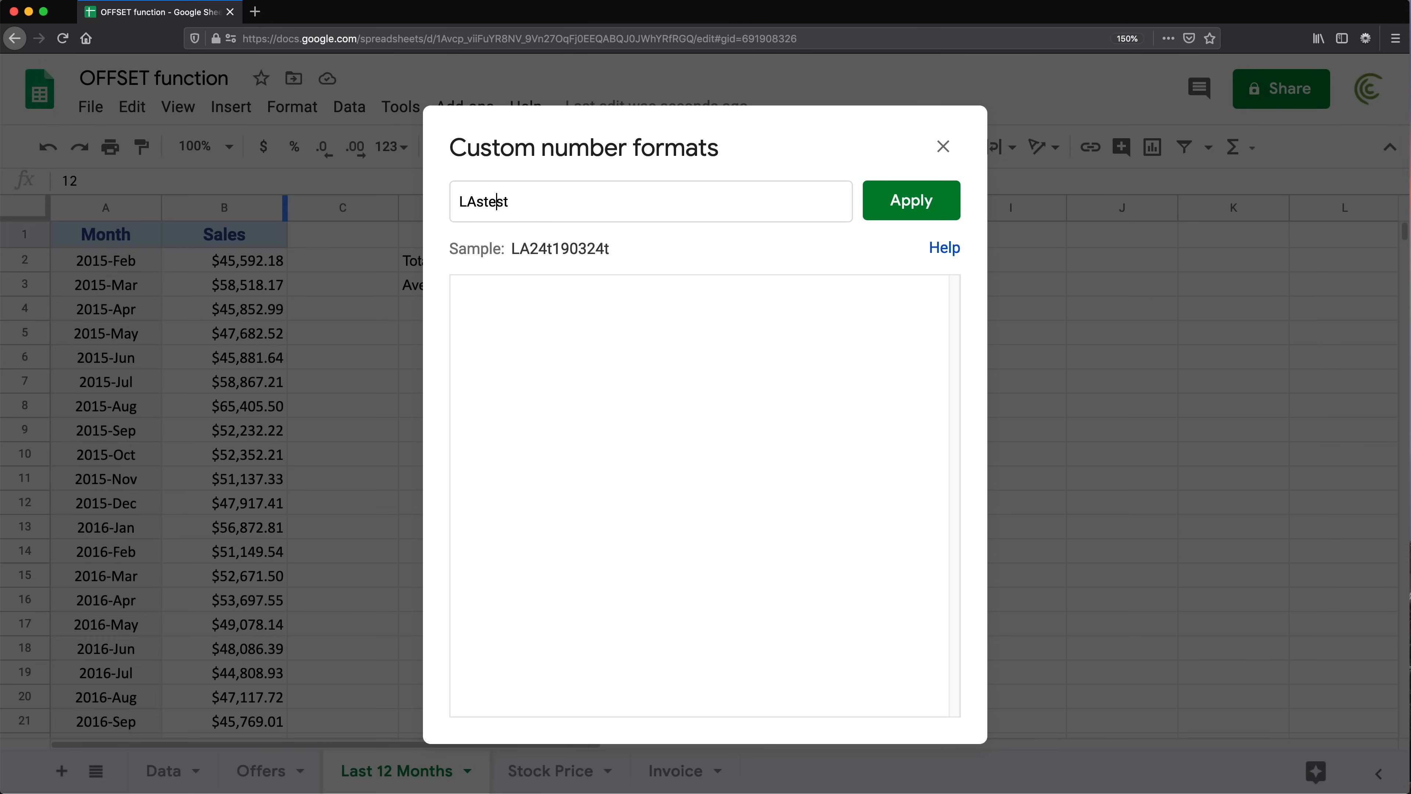
key("Left")
key("Left")
key("Left")
key("BackSpace")
type("a")
key("Delete")
key("Left")
key("Left")
type("\"Latest ")
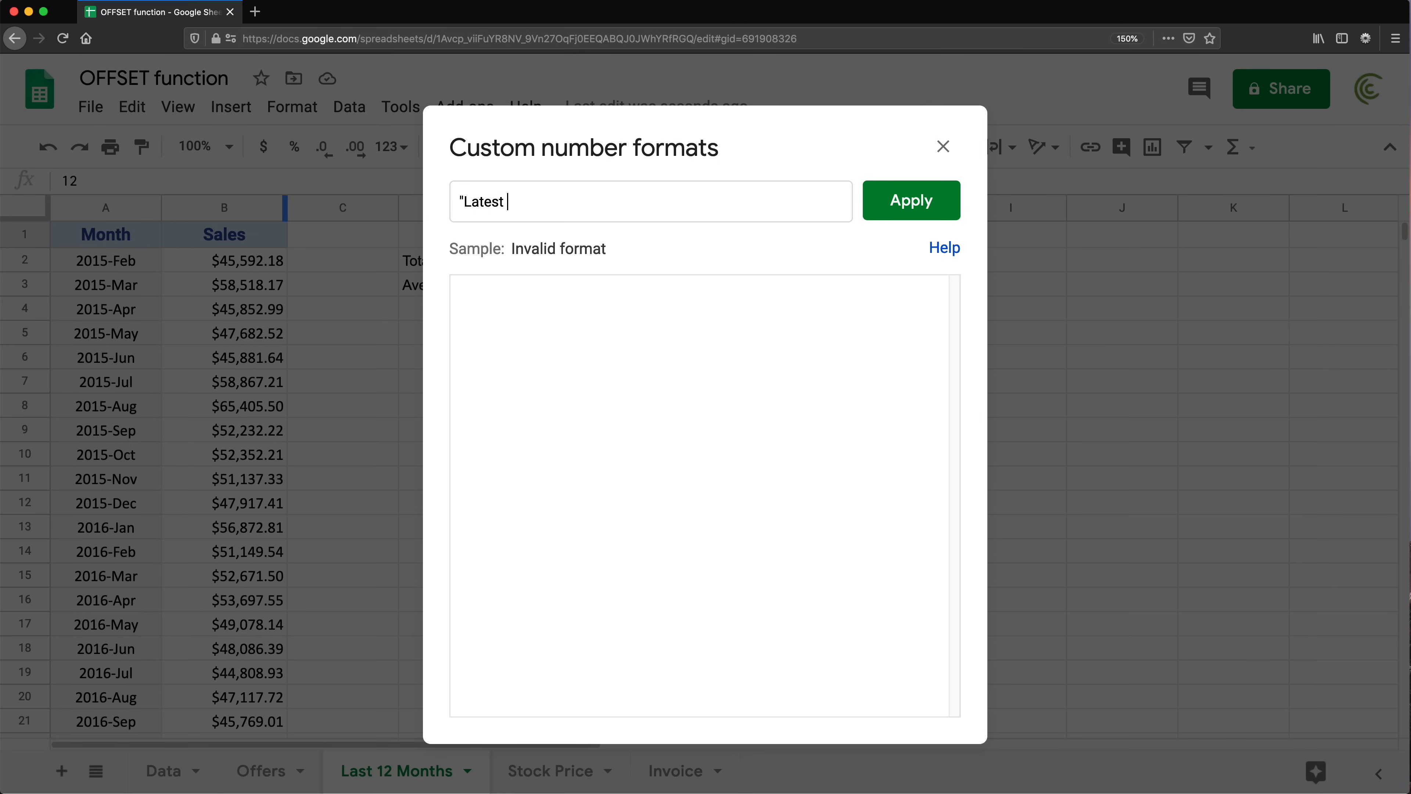
type("\"#")
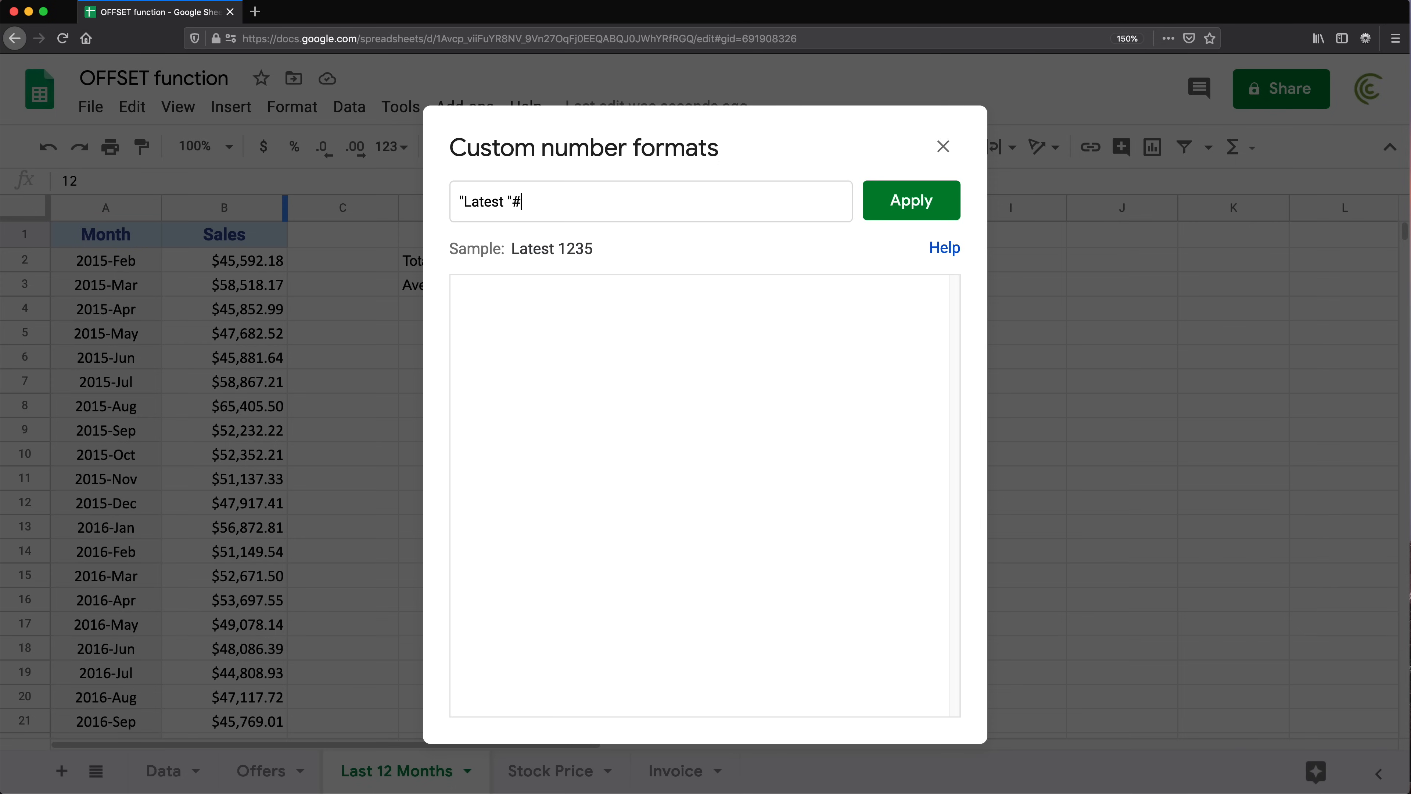
type("\"")
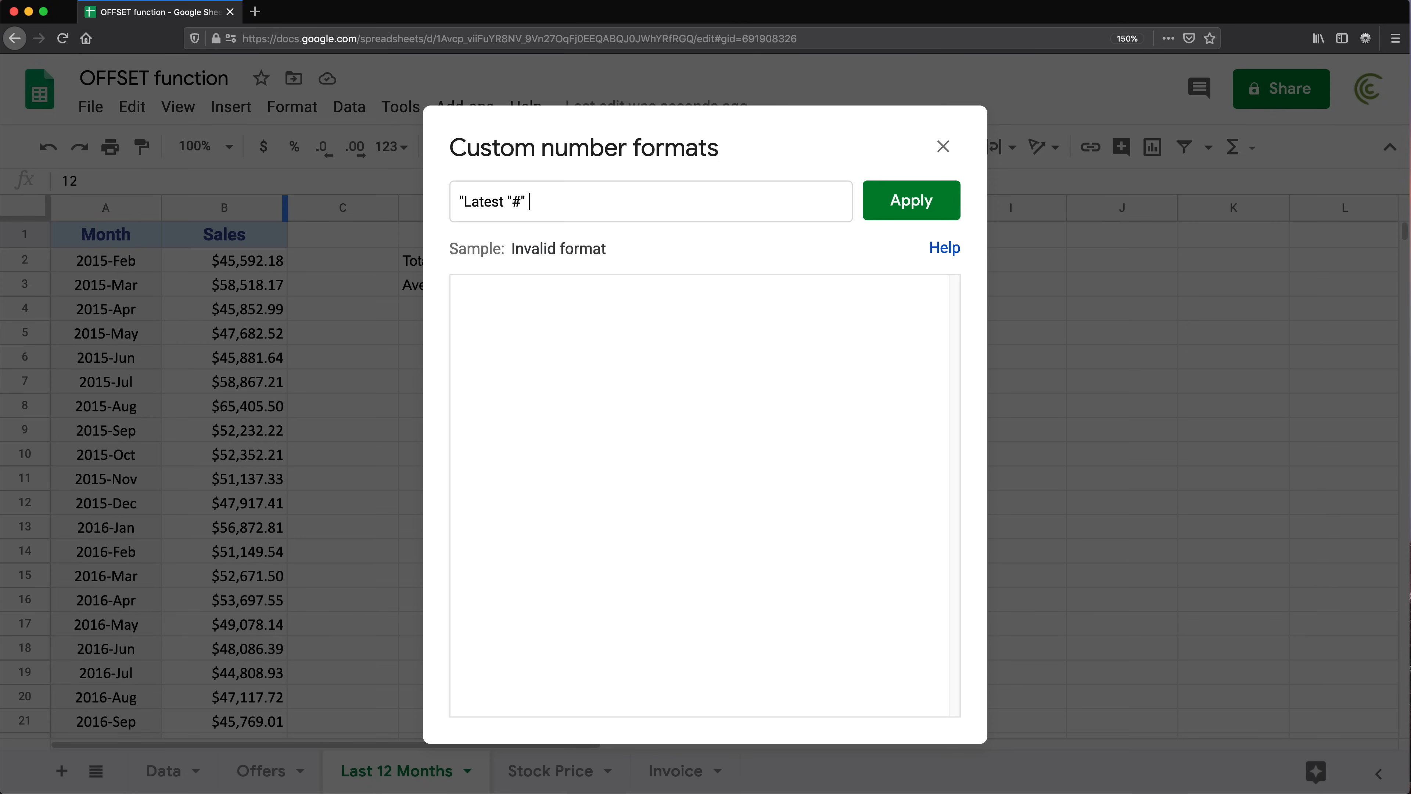
type(" Months\"")
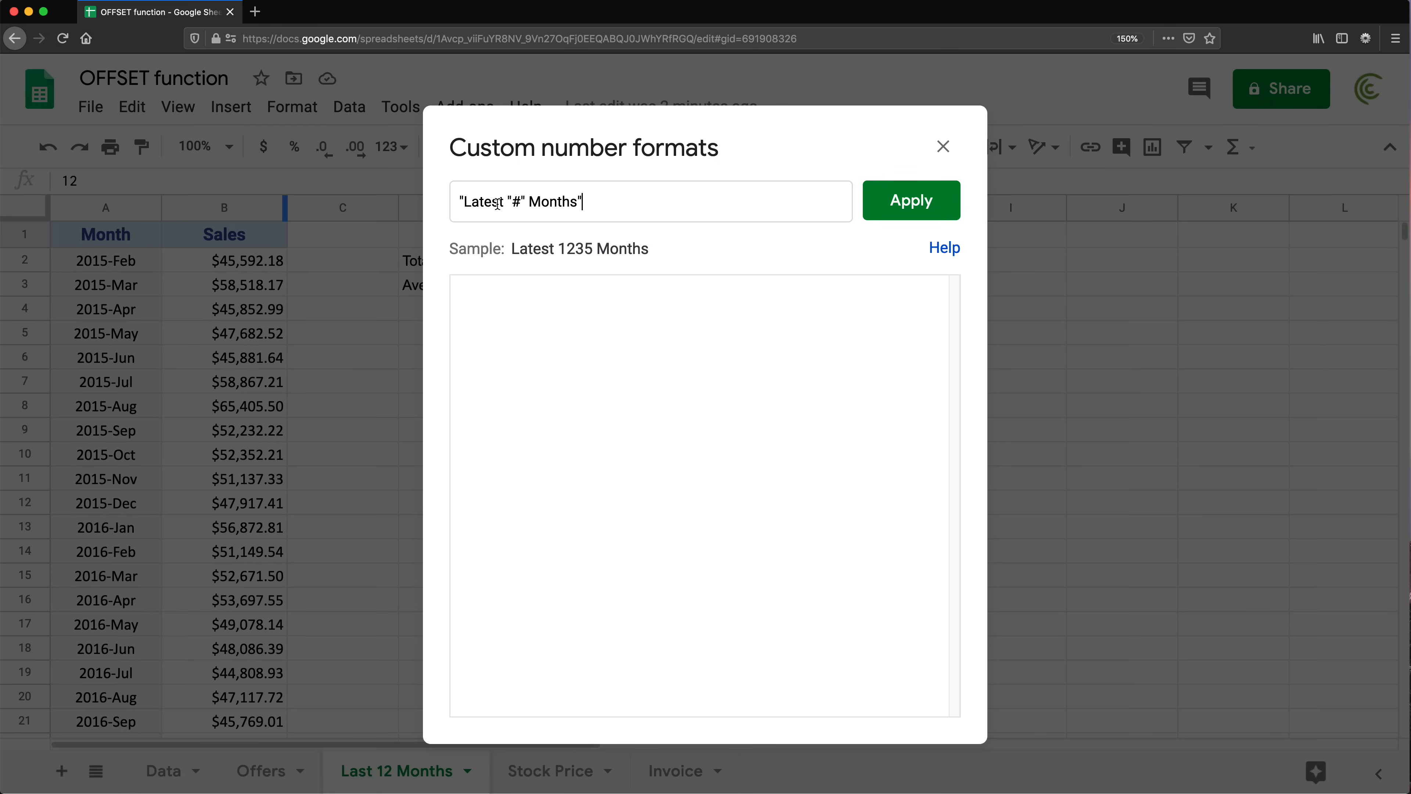
- Review the parts of the custom format, apply it to E1, and fit column E's width to its content
left_click_drag(507, 200, 435, 200)
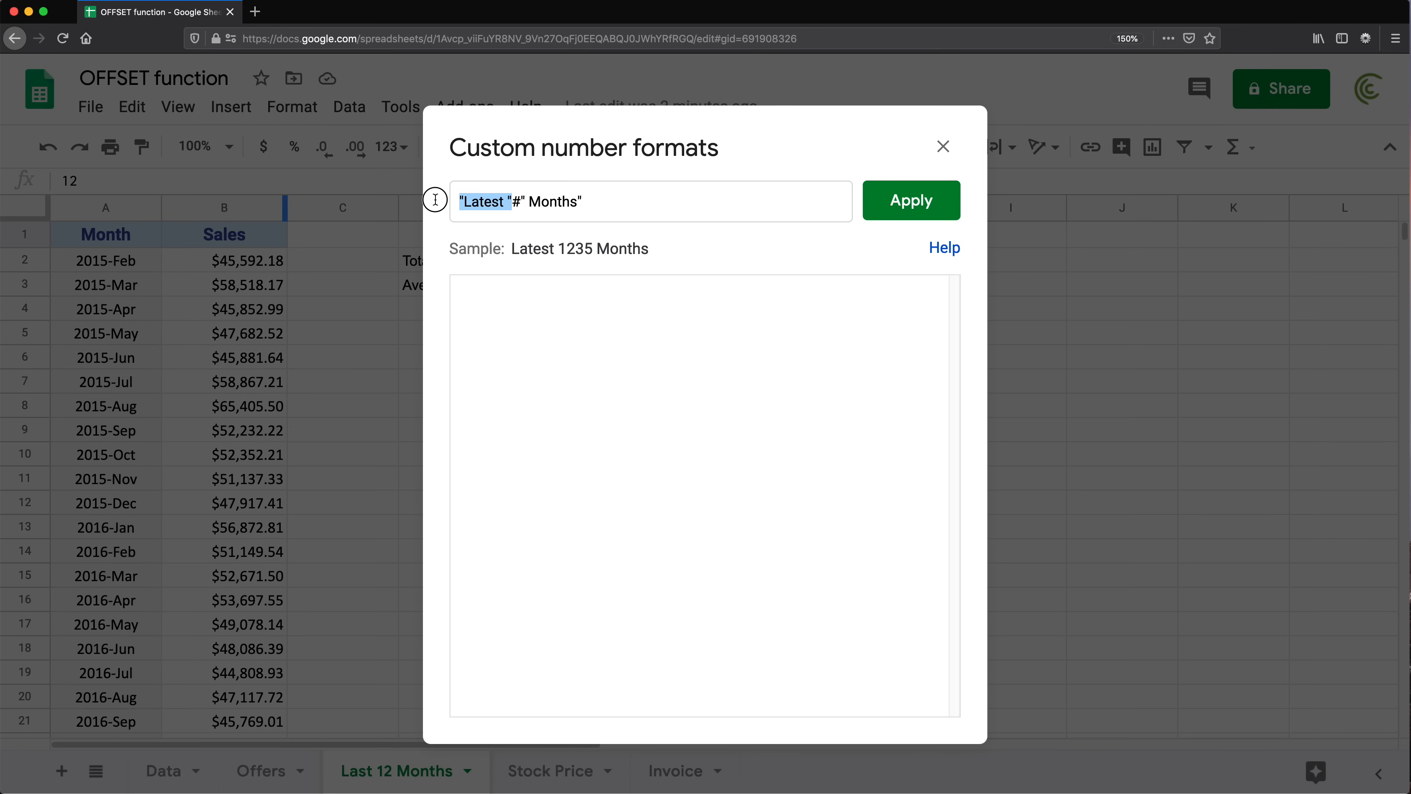
left_click(519, 203)
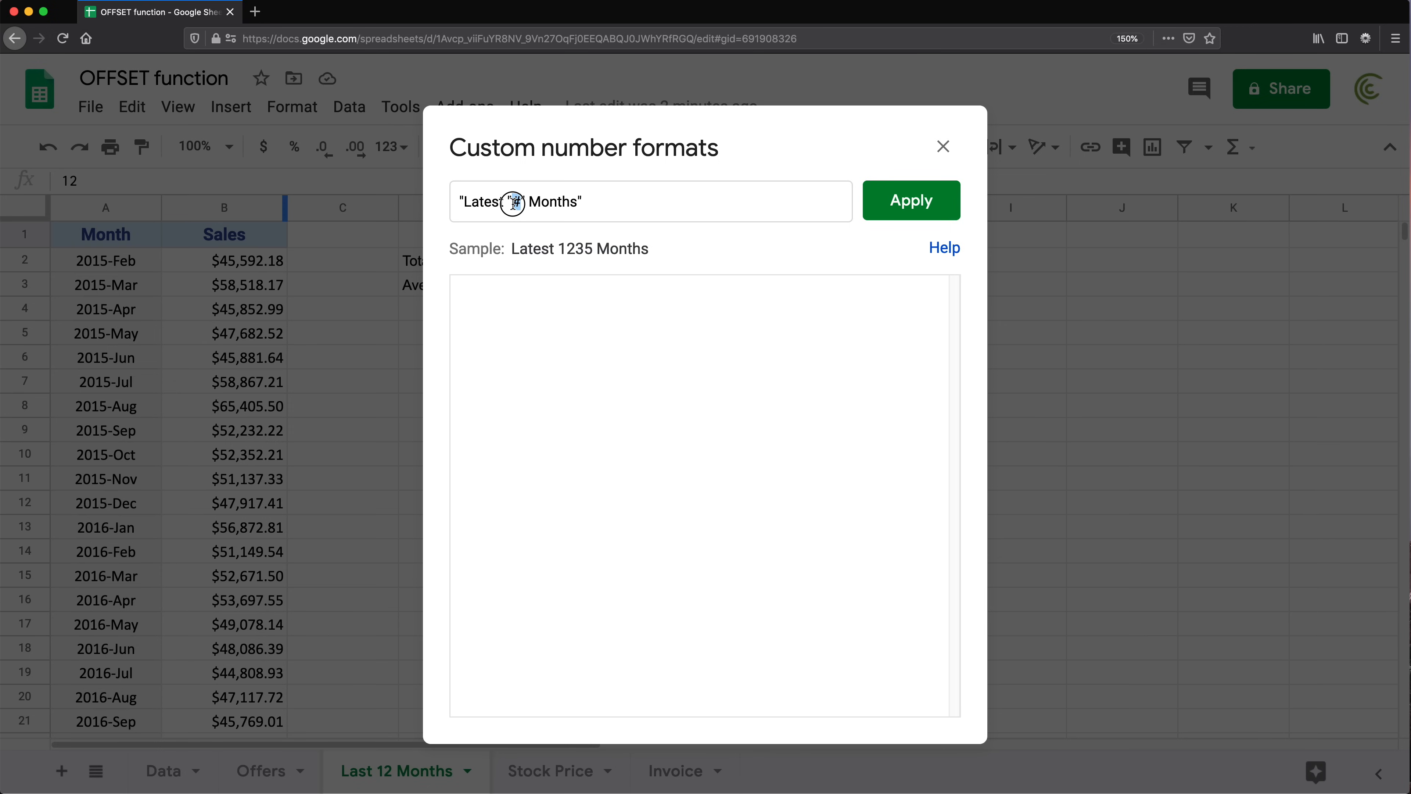
left_click_drag(523, 200, 604, 200)
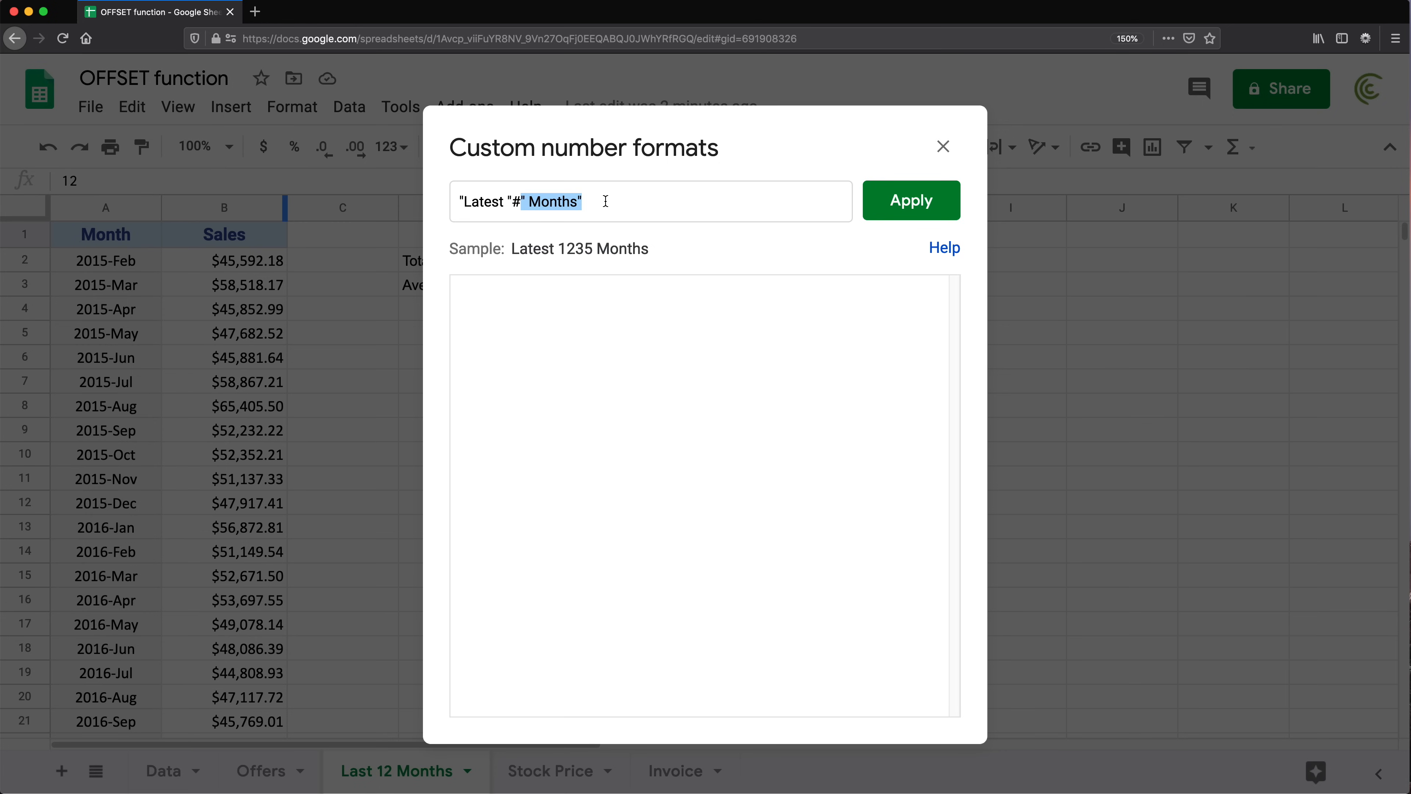
left_click(604, 201)
left_click(918, 221)
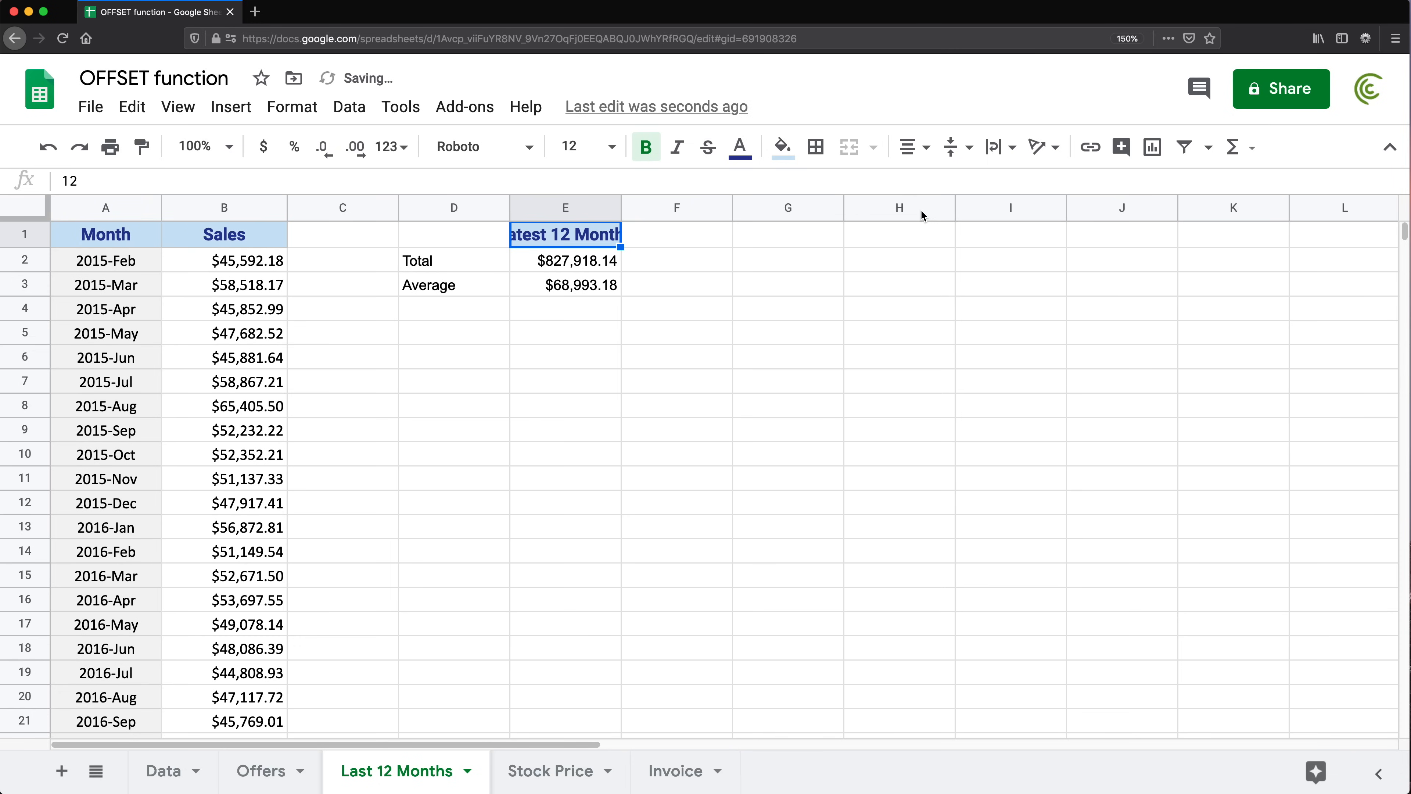
double_click(620, 204)
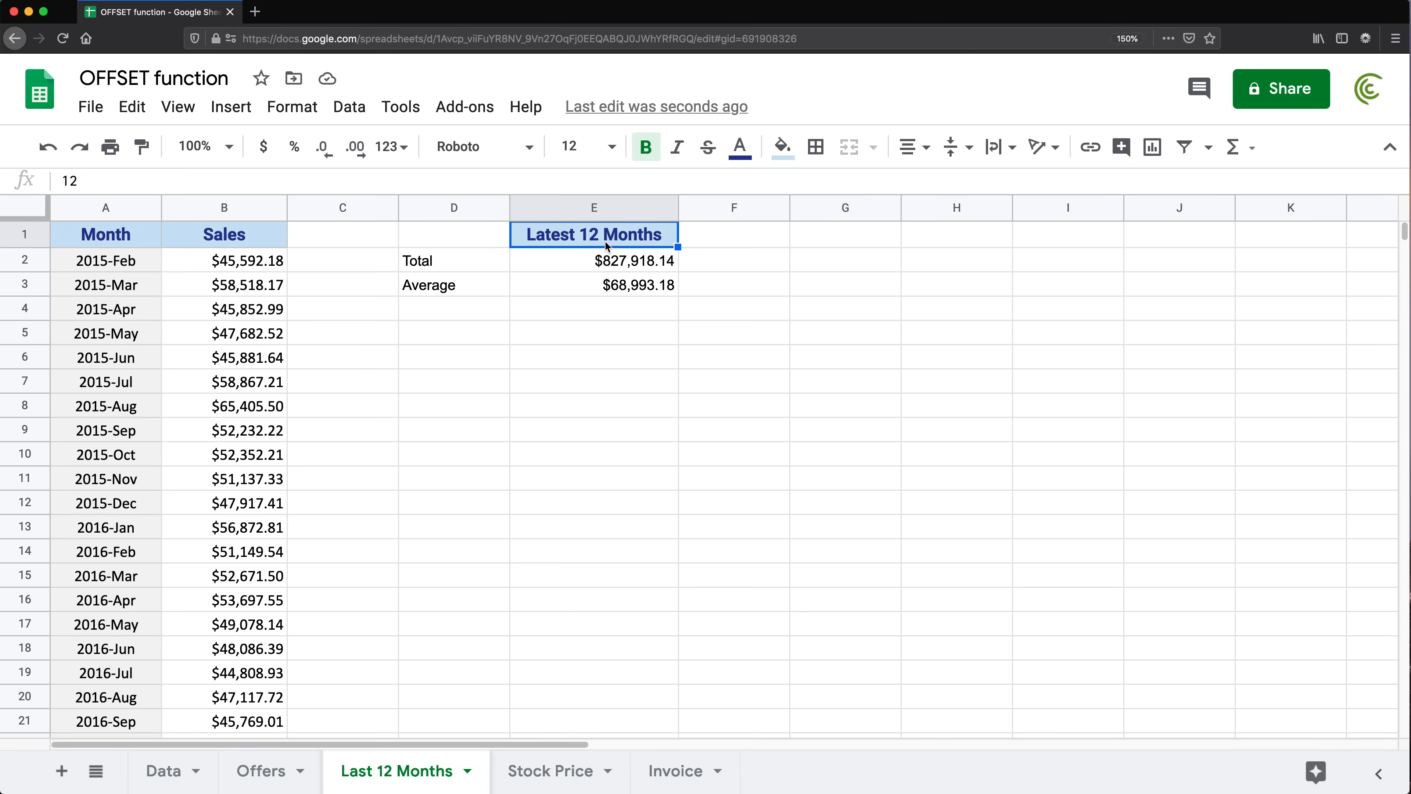
- Test the heading format by setting E1 to 3, and restore it to 12
type("3")
key("Return")
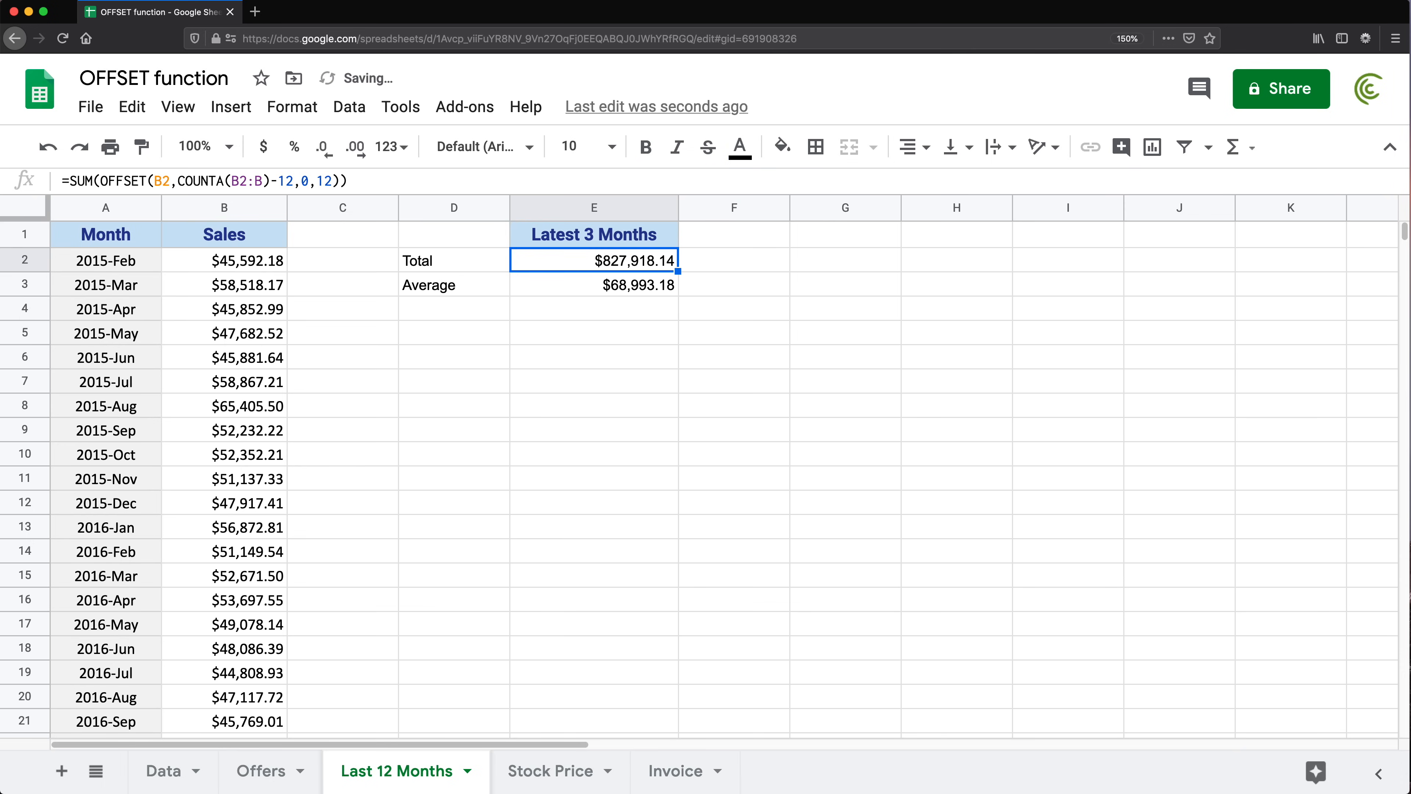
left_click(609, 242)
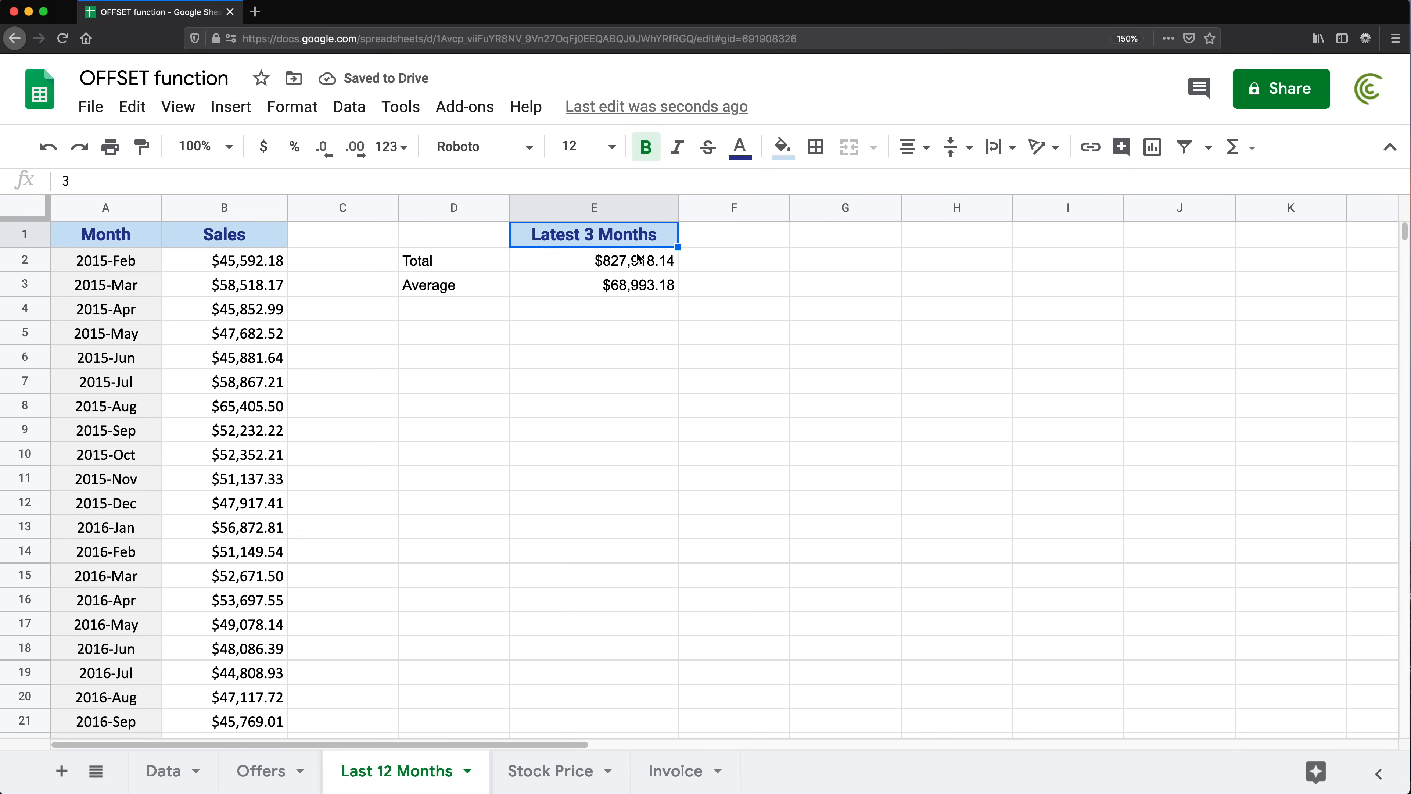
type("12")
key("Return")
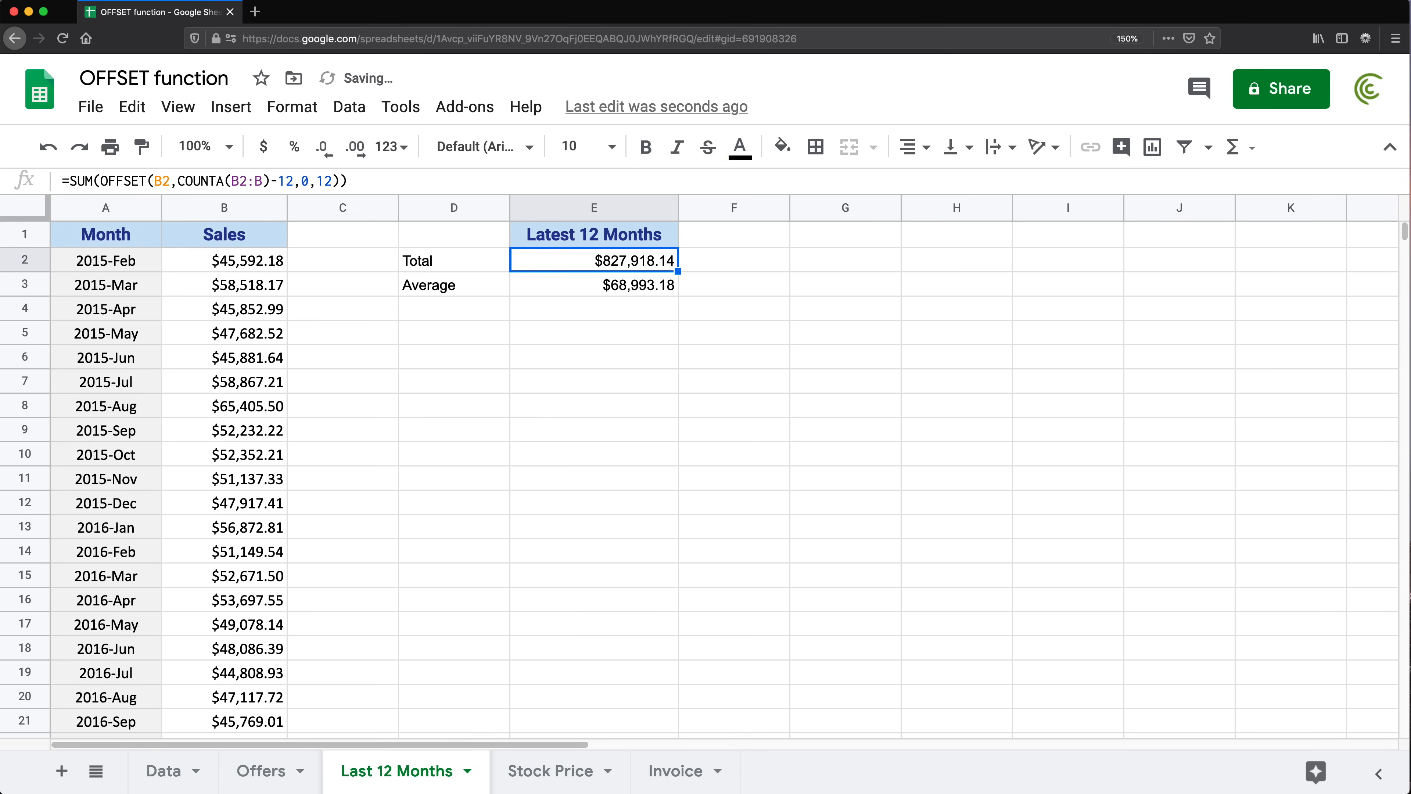
- Replace both 12s in the E2 total formula with E1, giving =SUM(OFFSET(B2,COUNTA(B2:B)-E1,0,E1))
double_click(605, 264)
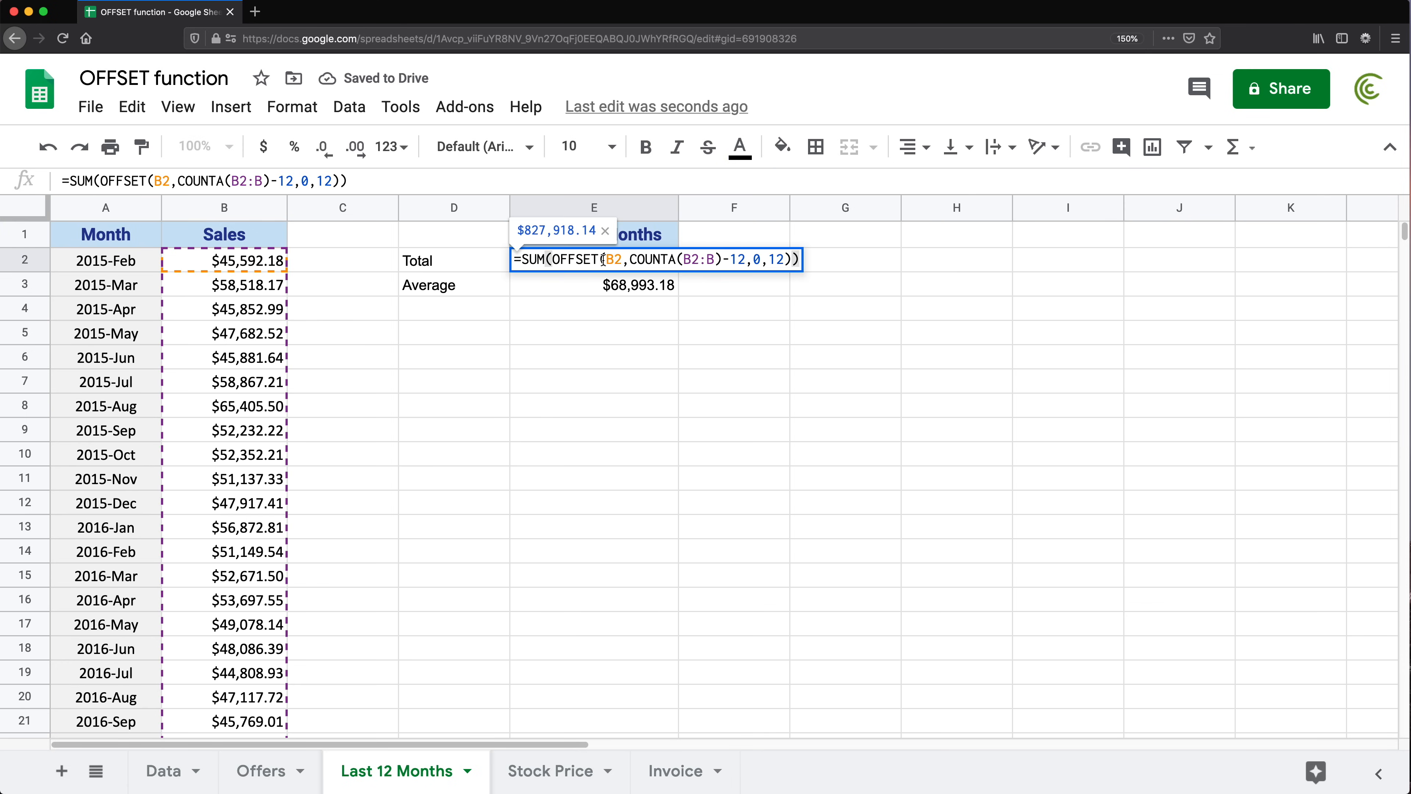
double_click(741, 260)
key("BackSpace")
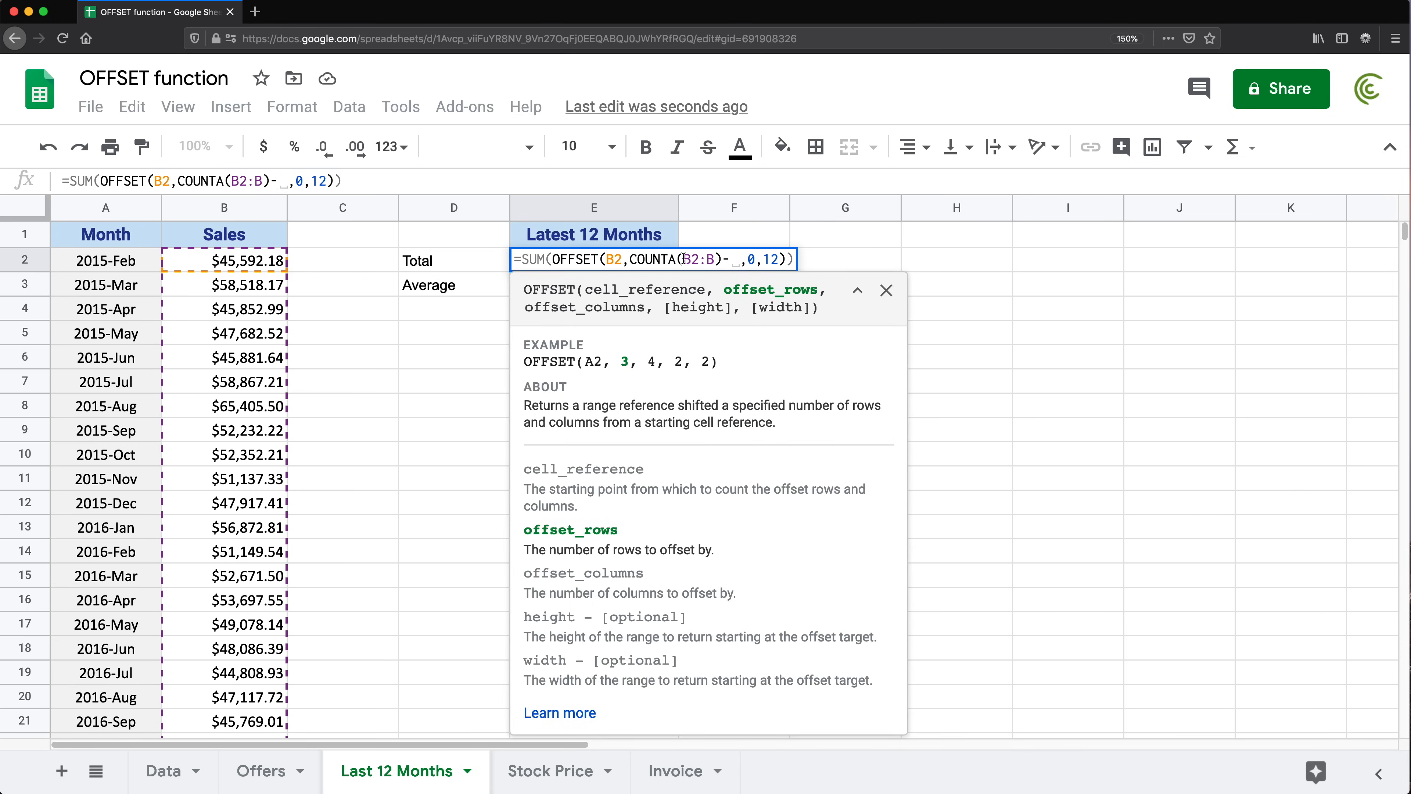
left_click(621, 236)
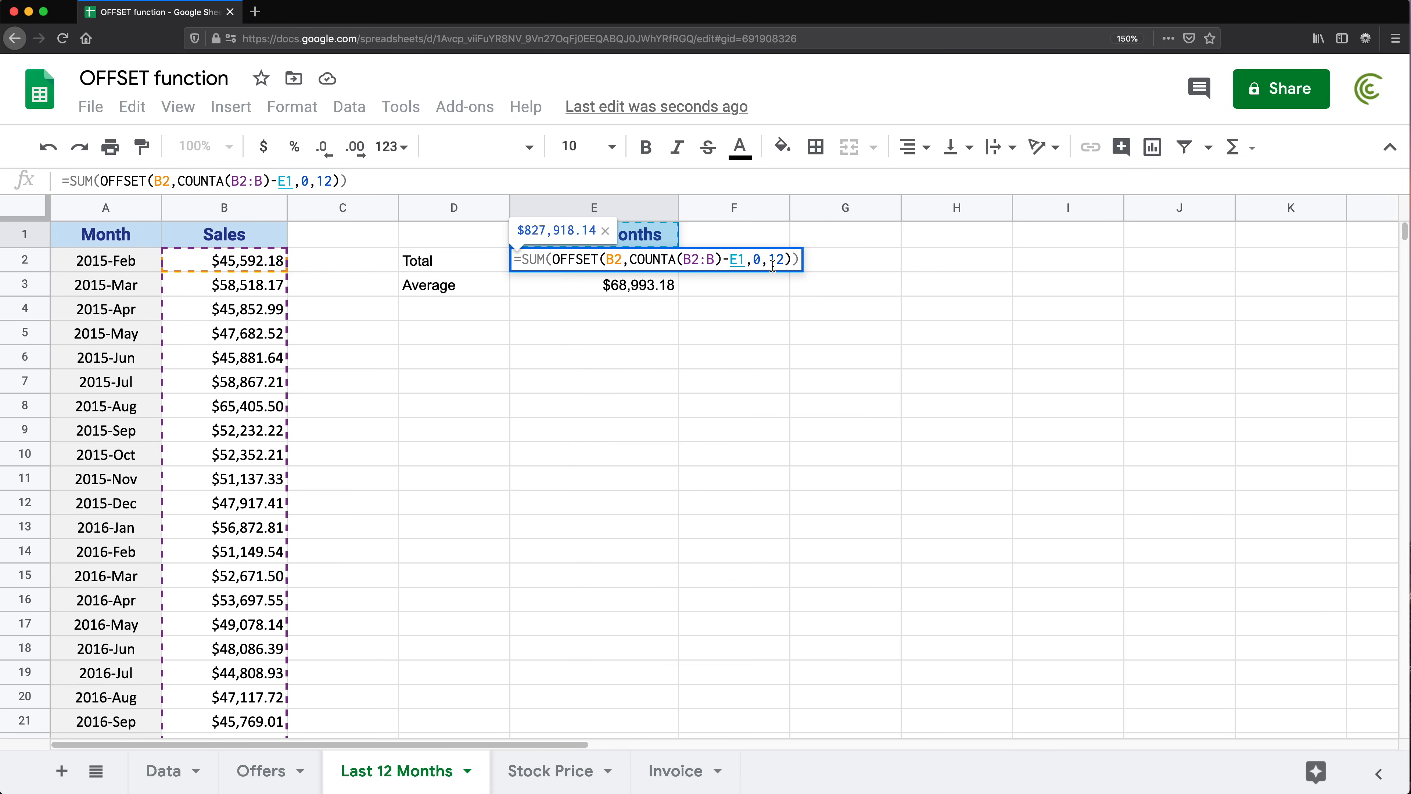
left_click(786, 259)
key("BackSpace")
key("BackSpace")
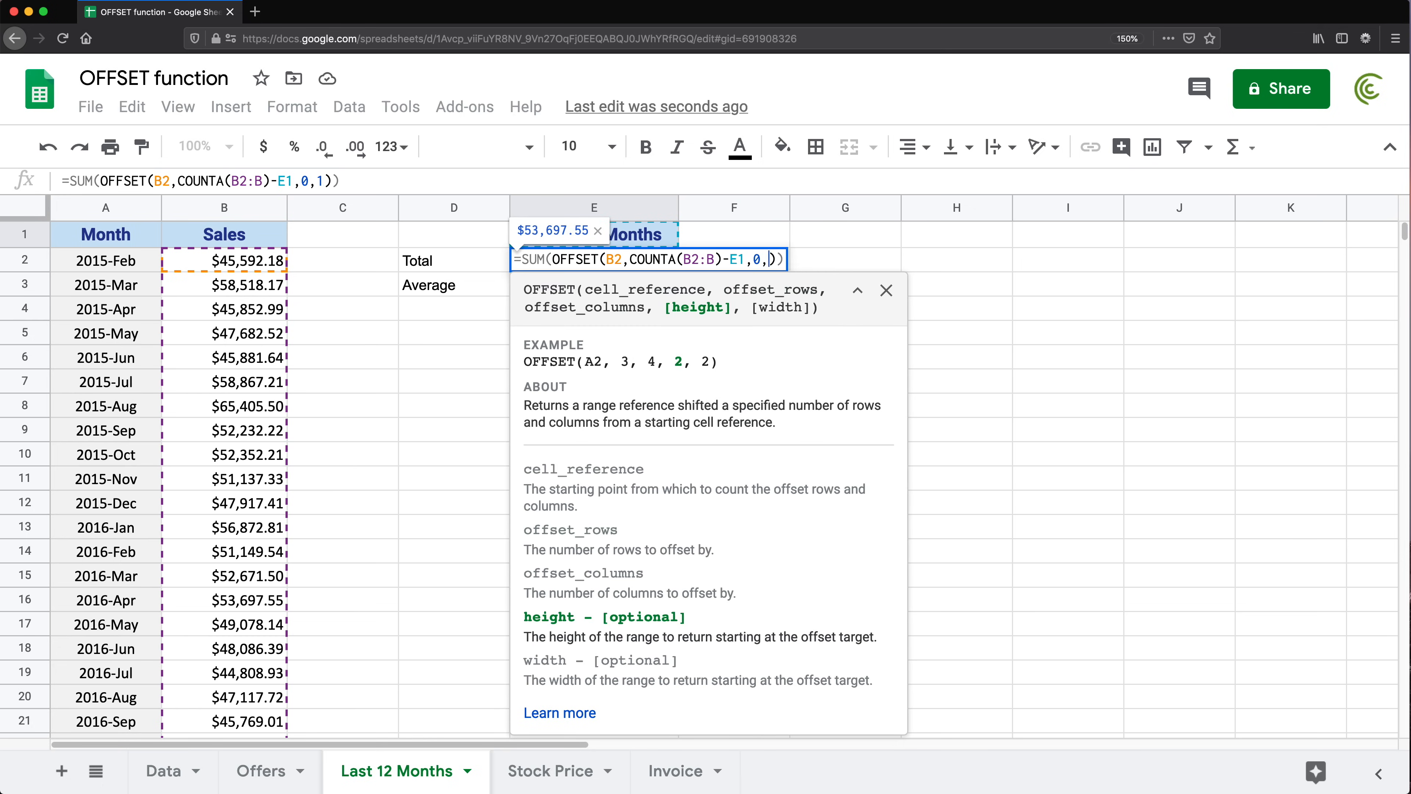
left_click(655, 243)
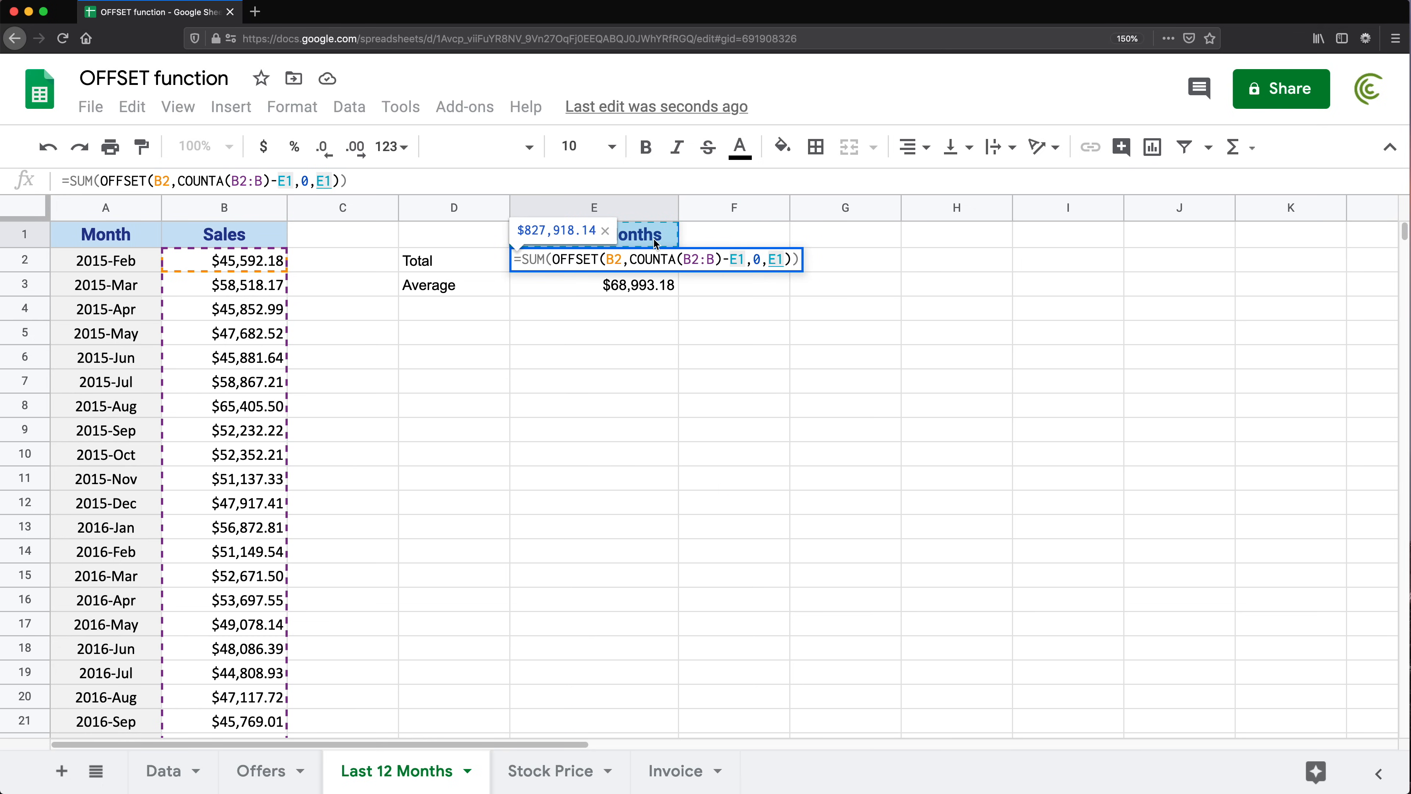
key("Return")
- Replace both 12s in the E3 average formula with E1, giving =AVERAGE(OFFSET(B2,COUNTA(B2:B)-E1,0,E1))
double_click(594, 292)
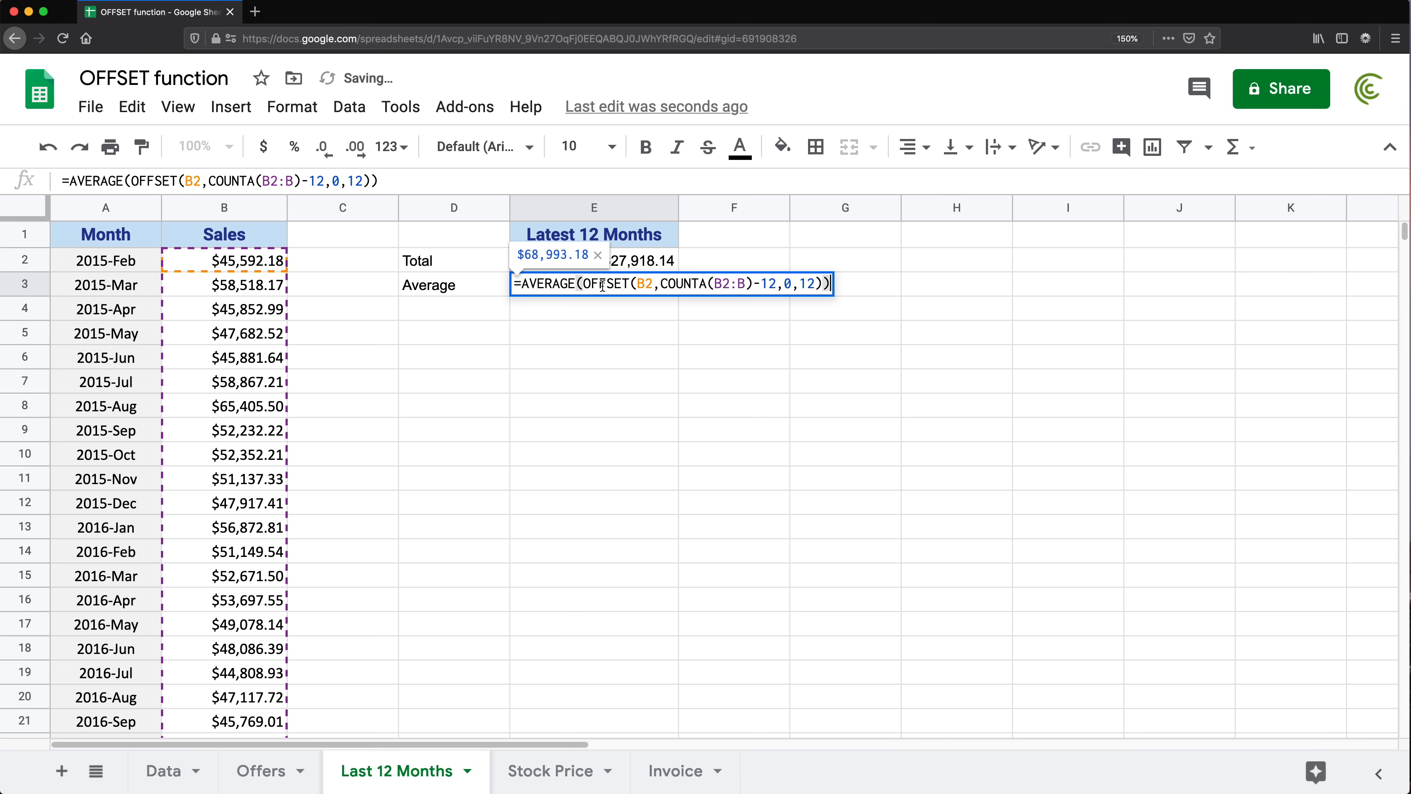
left_click(781, 283)
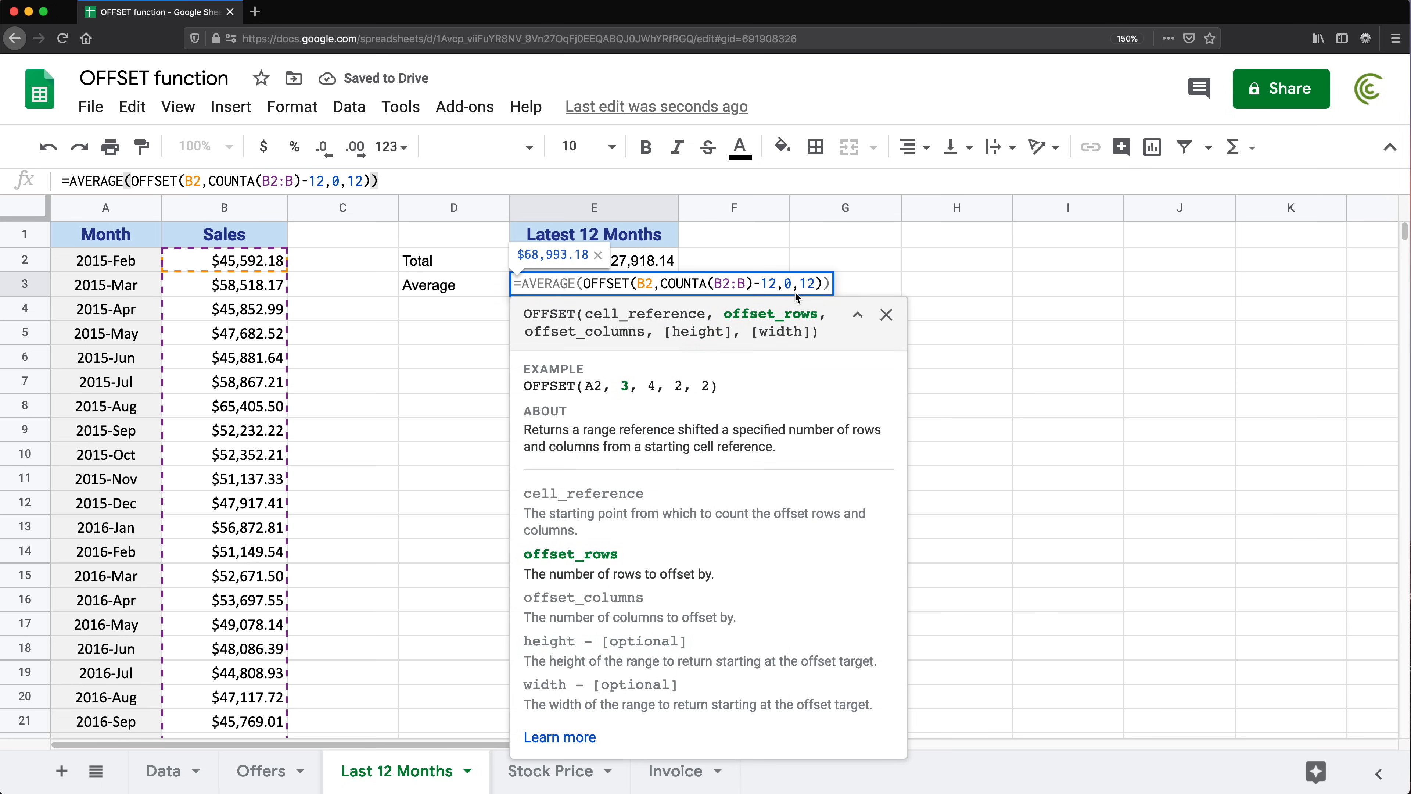
key("BackSpace")
key("BackSpace")
type("E1")
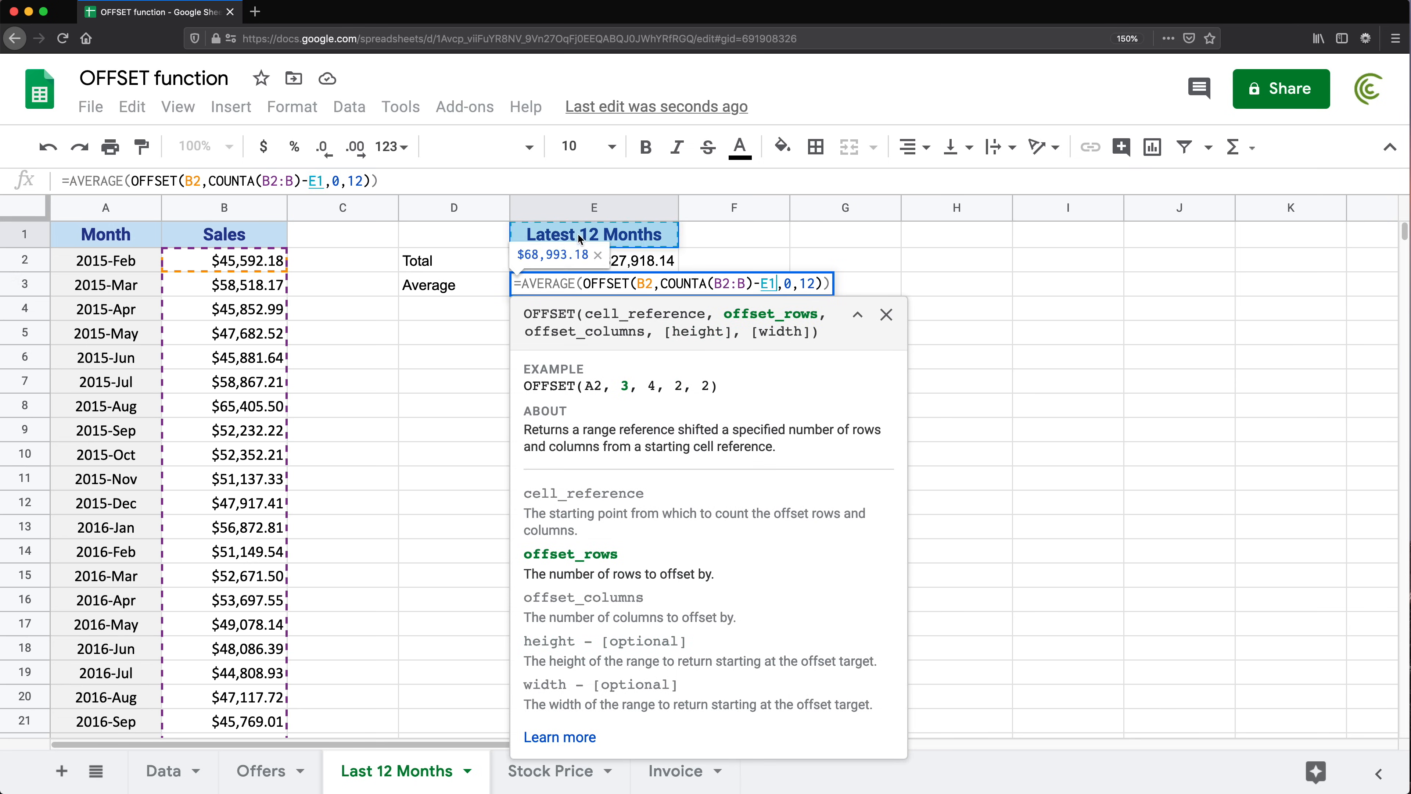
left_click(818, 283)
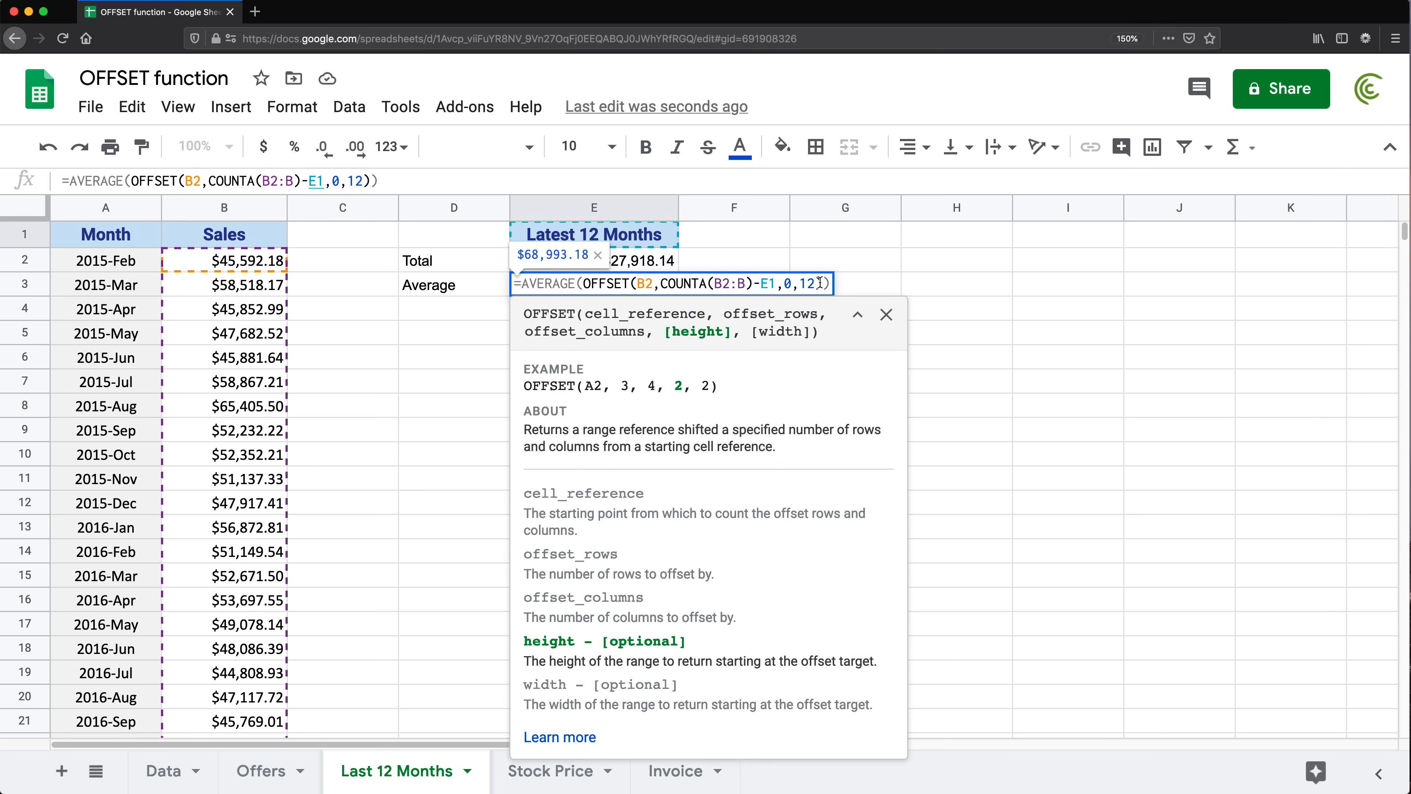
key("BackSpace")
key("BackSpace")
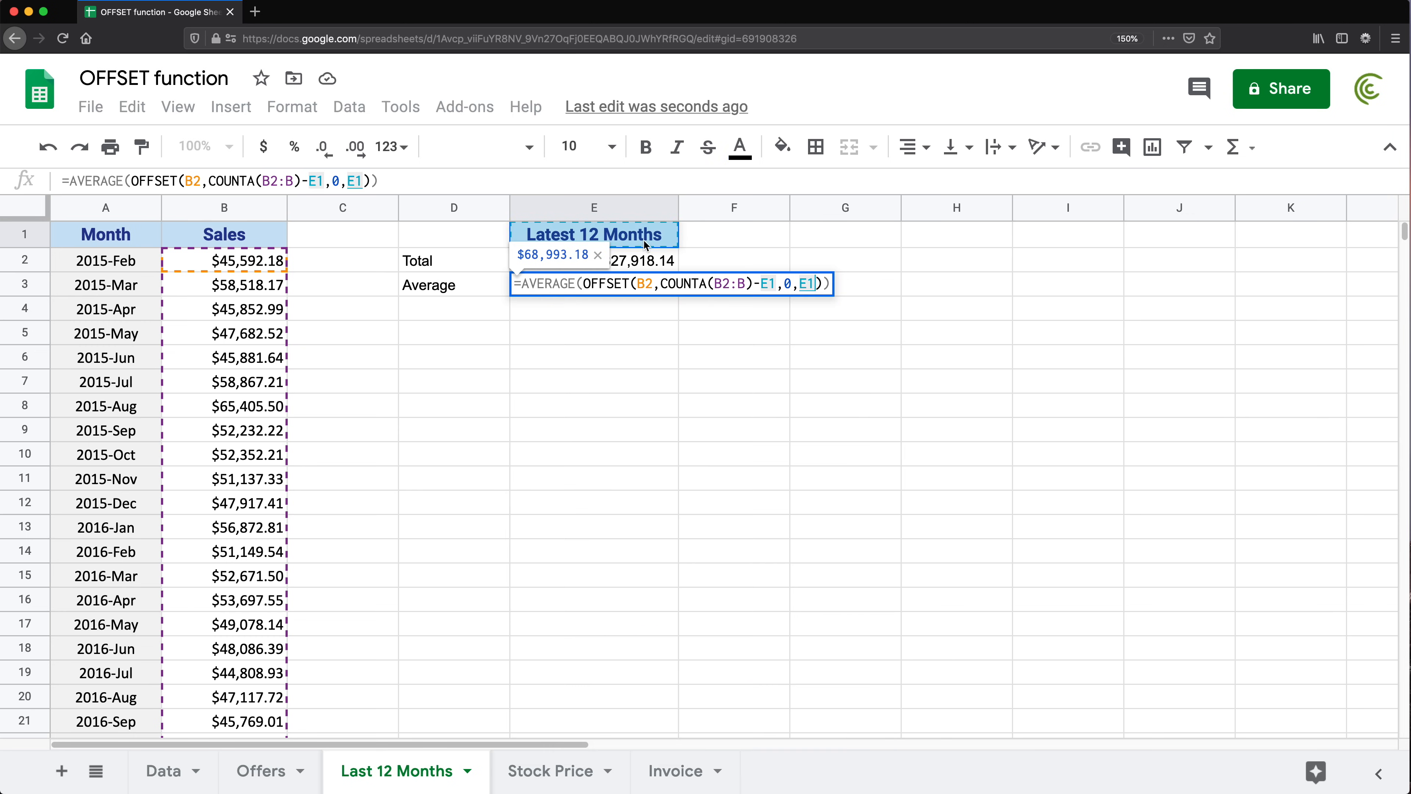
key("Return")
- Set the month count in E1 to 6
left_click(606, 241)
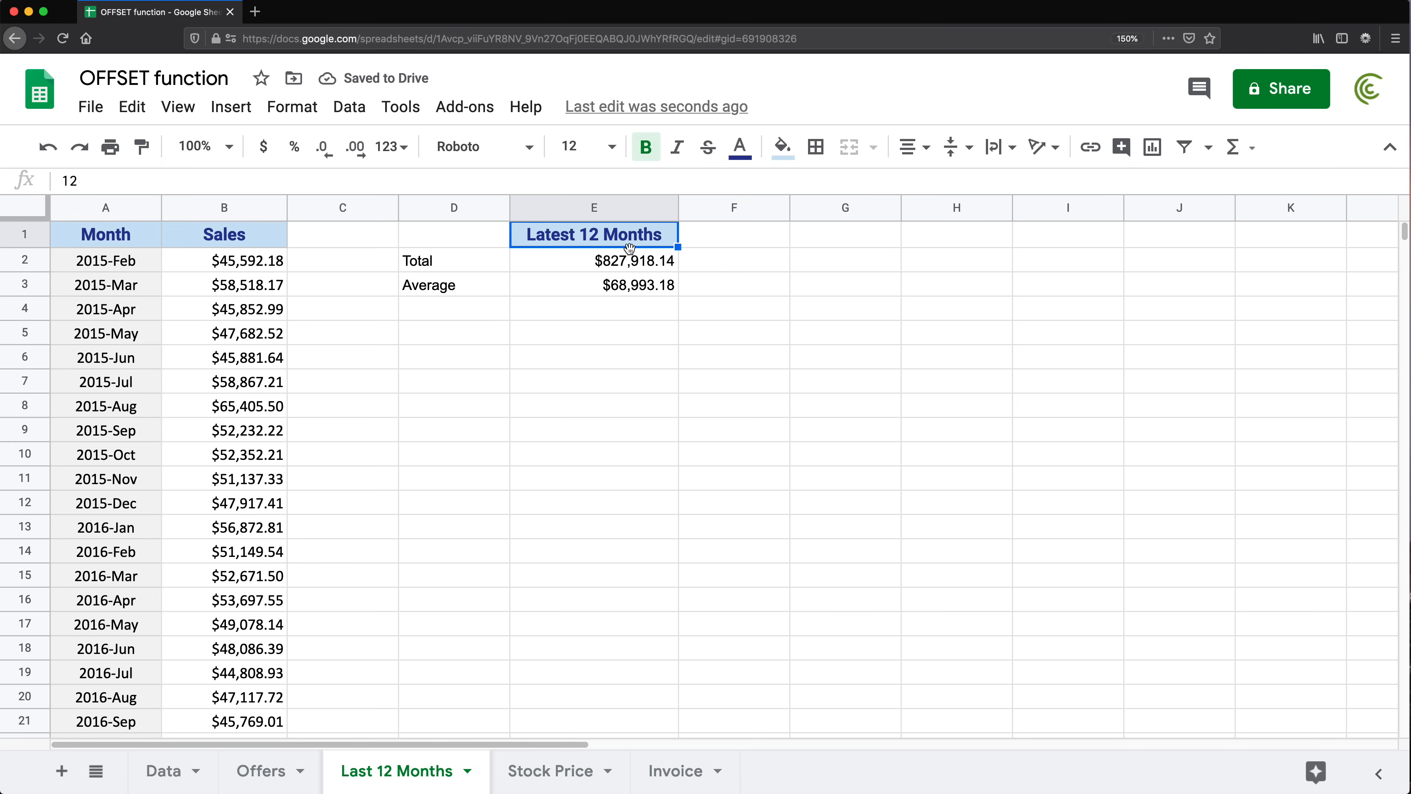
type("6")
key("Return")
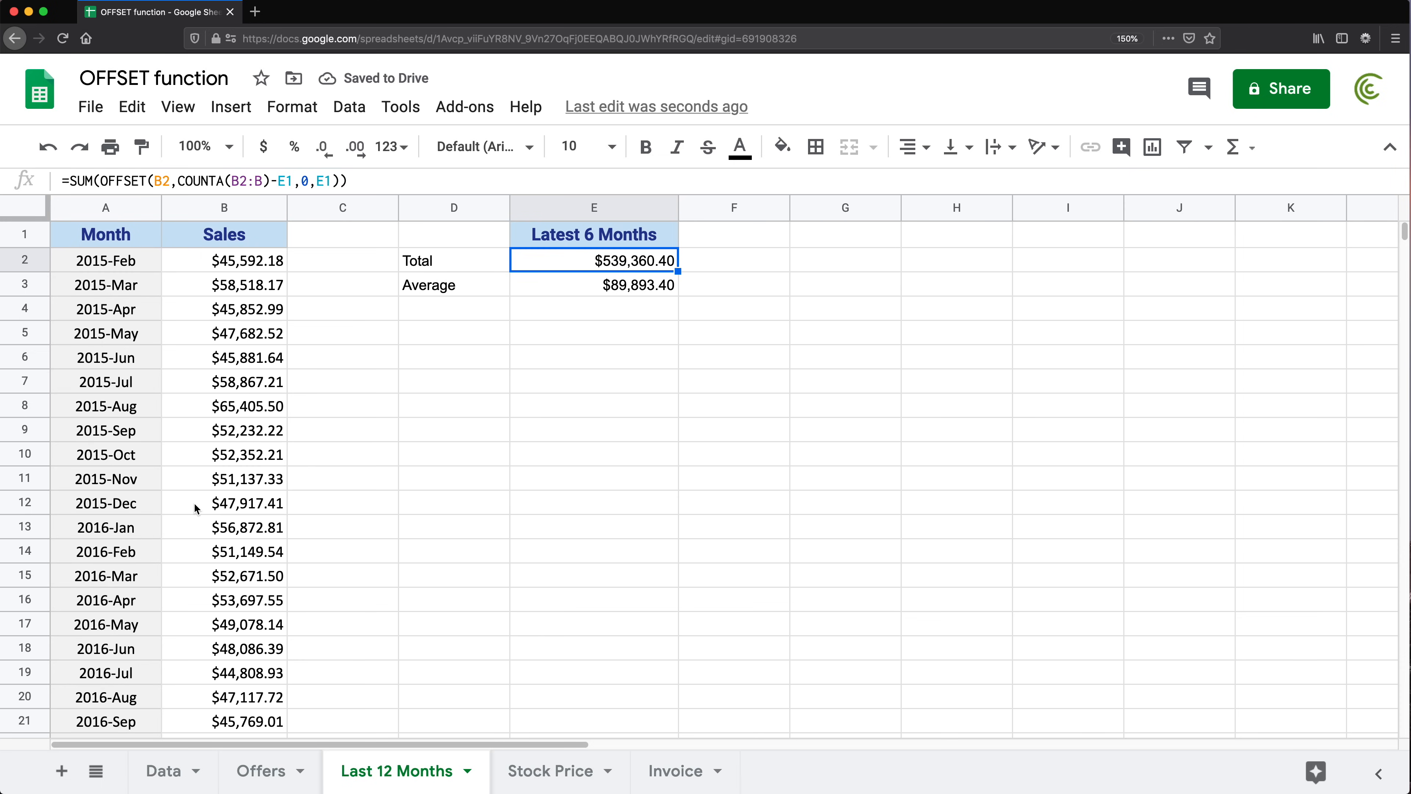
- Delete rows 16 to 31 so the sales data ends at 2016-Mar
scroll(195, 503, "down", 2)
scroll(111, 417, "up", 2)
scroll(31, 332, "down", 4)
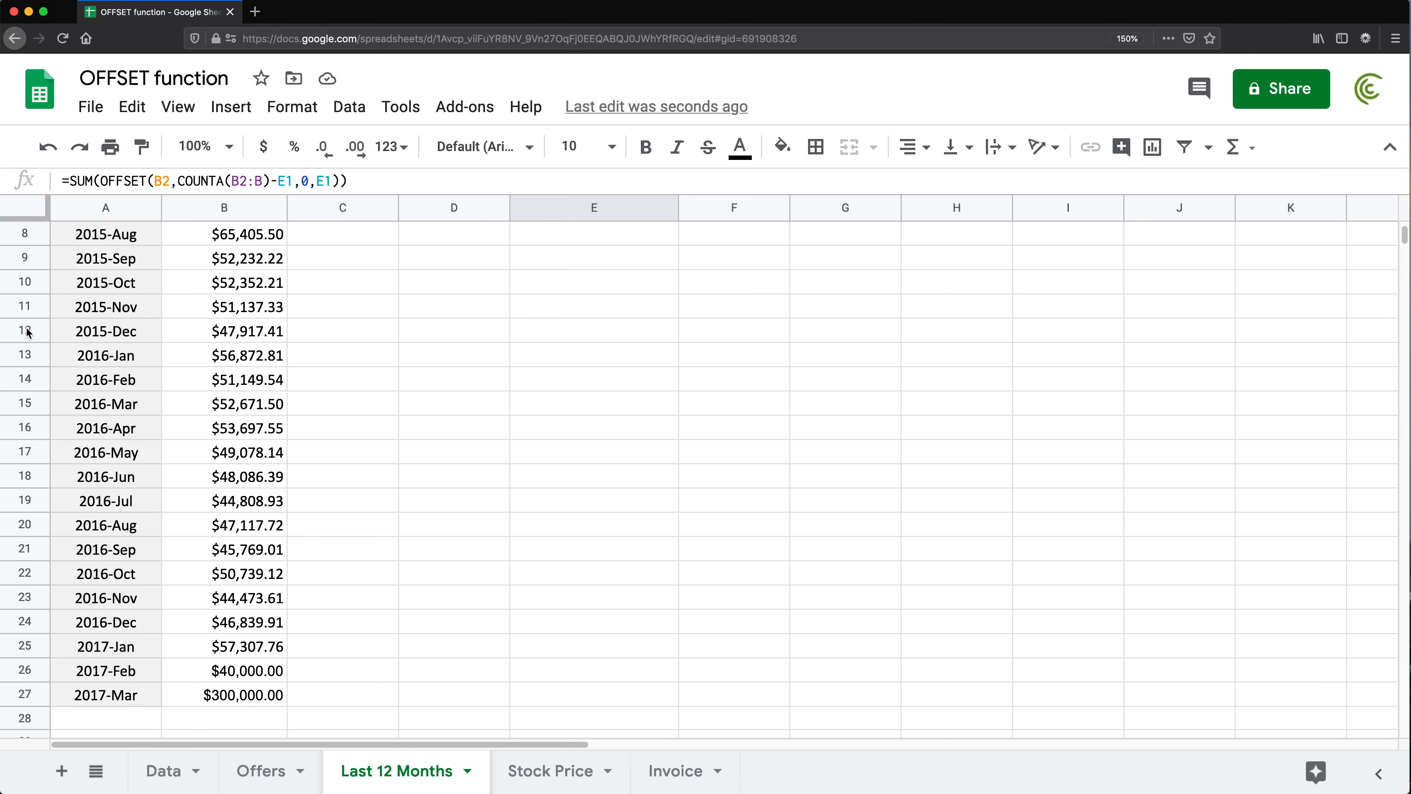
left_click_drag(25, 428, 12, 786)
right_click(24, 611)
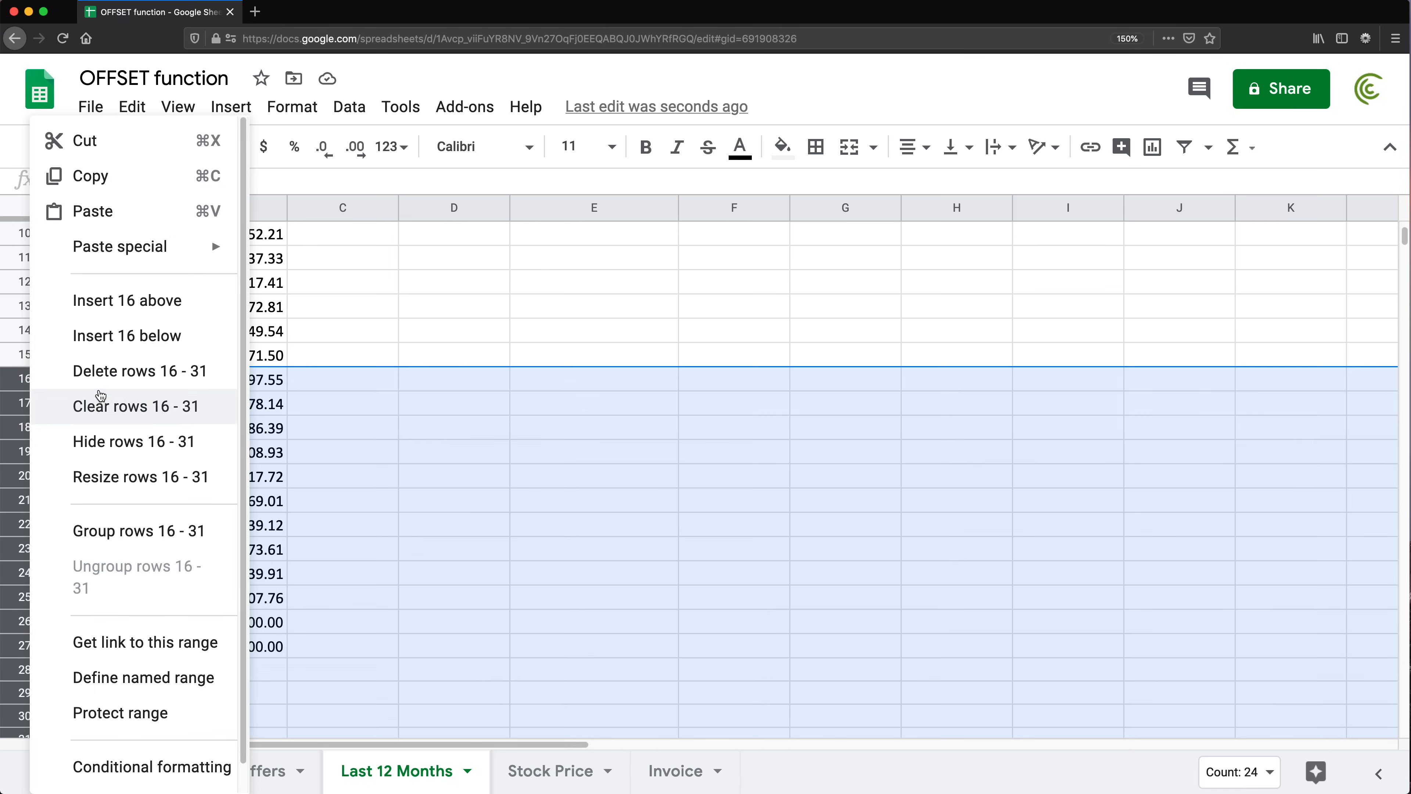
left_click(111, 368)
left_click(386, 507)
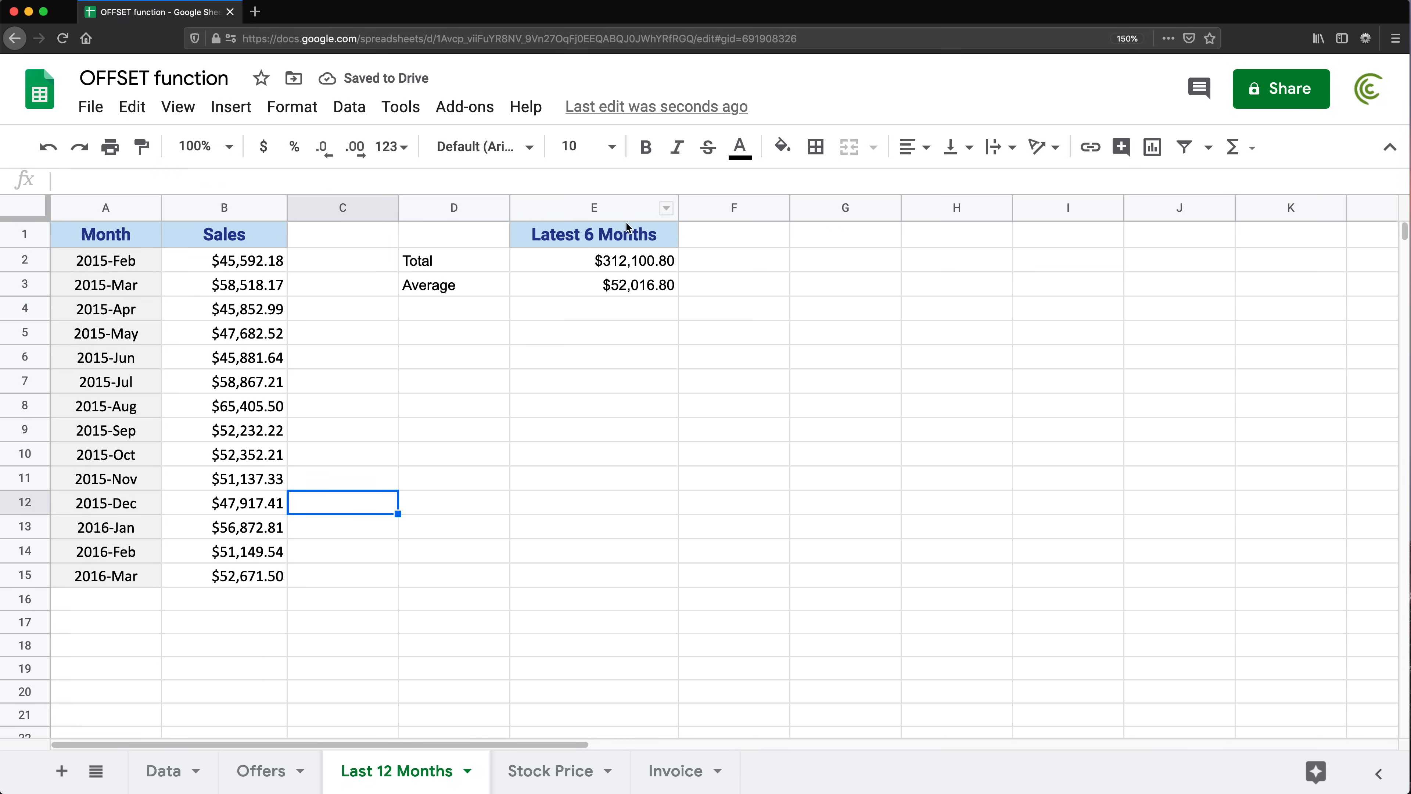
- Check the month count in E1 and select the latest six sales values, B10:B15, for comparison
left_click(597, 236)
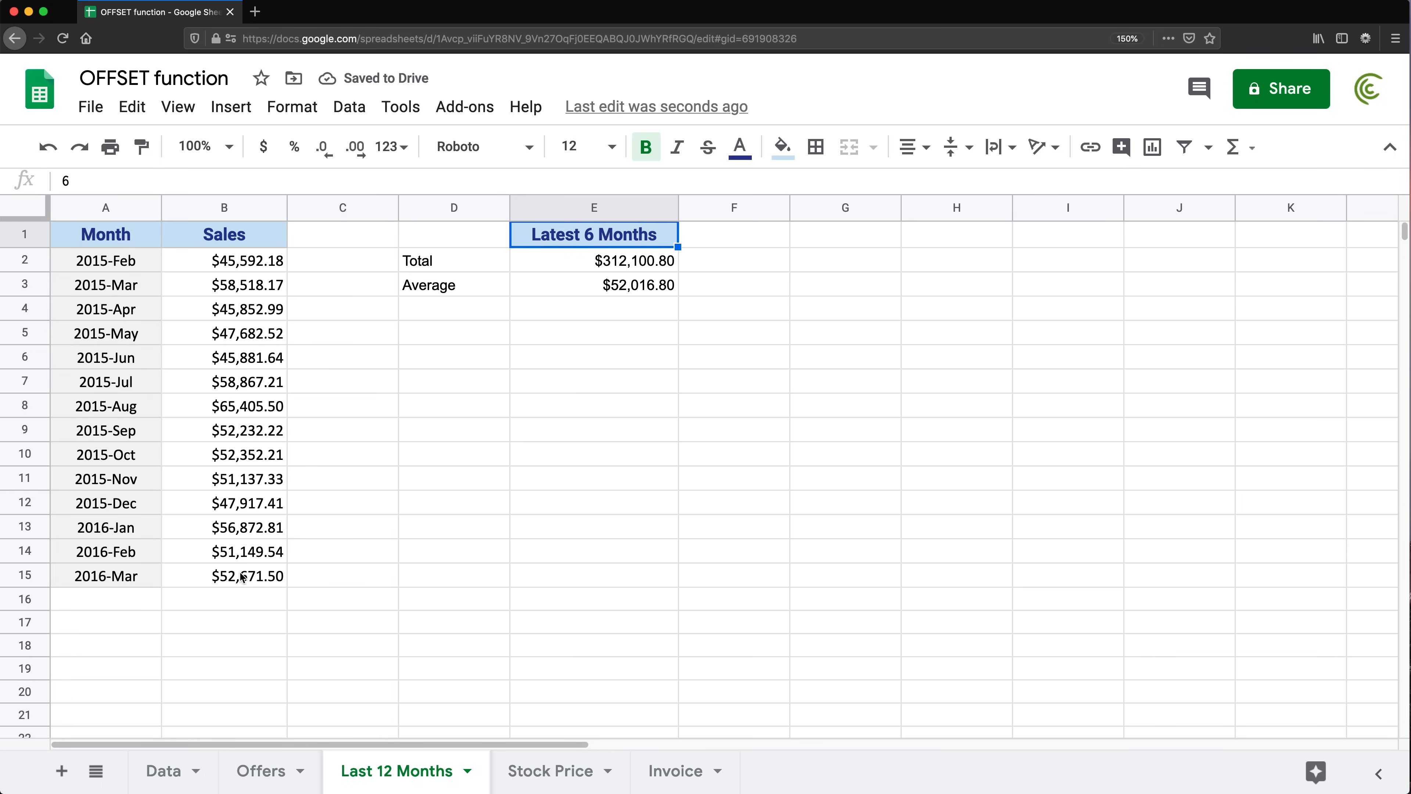
left_click_drag(244, 575, 247, 458)
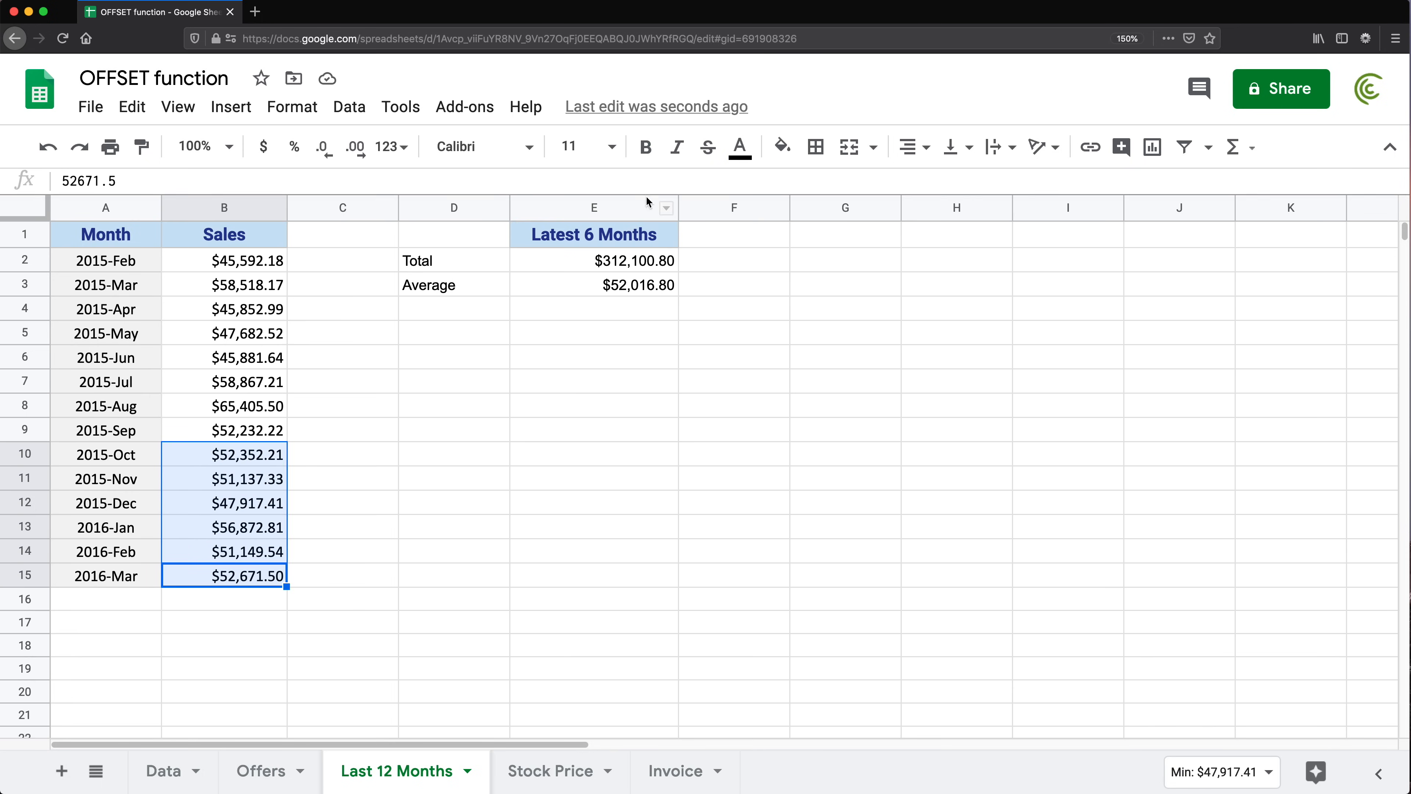
- Set the month count in E1 to 3 and select the latest three sales values, B13:B15, for comparison
left_click(579, 242)
type("3")
key("Return")
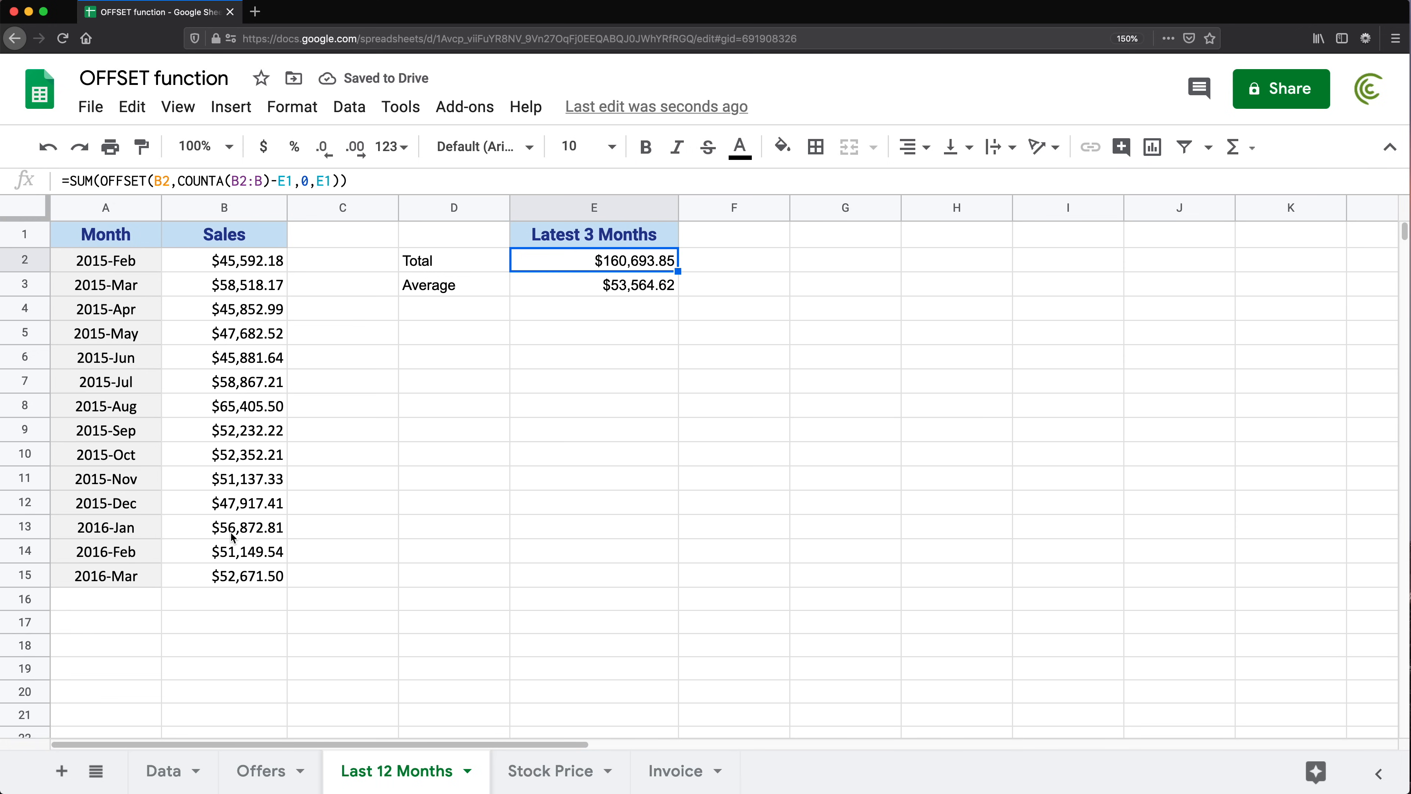
left_click_drag(229, 533, 222, 594)
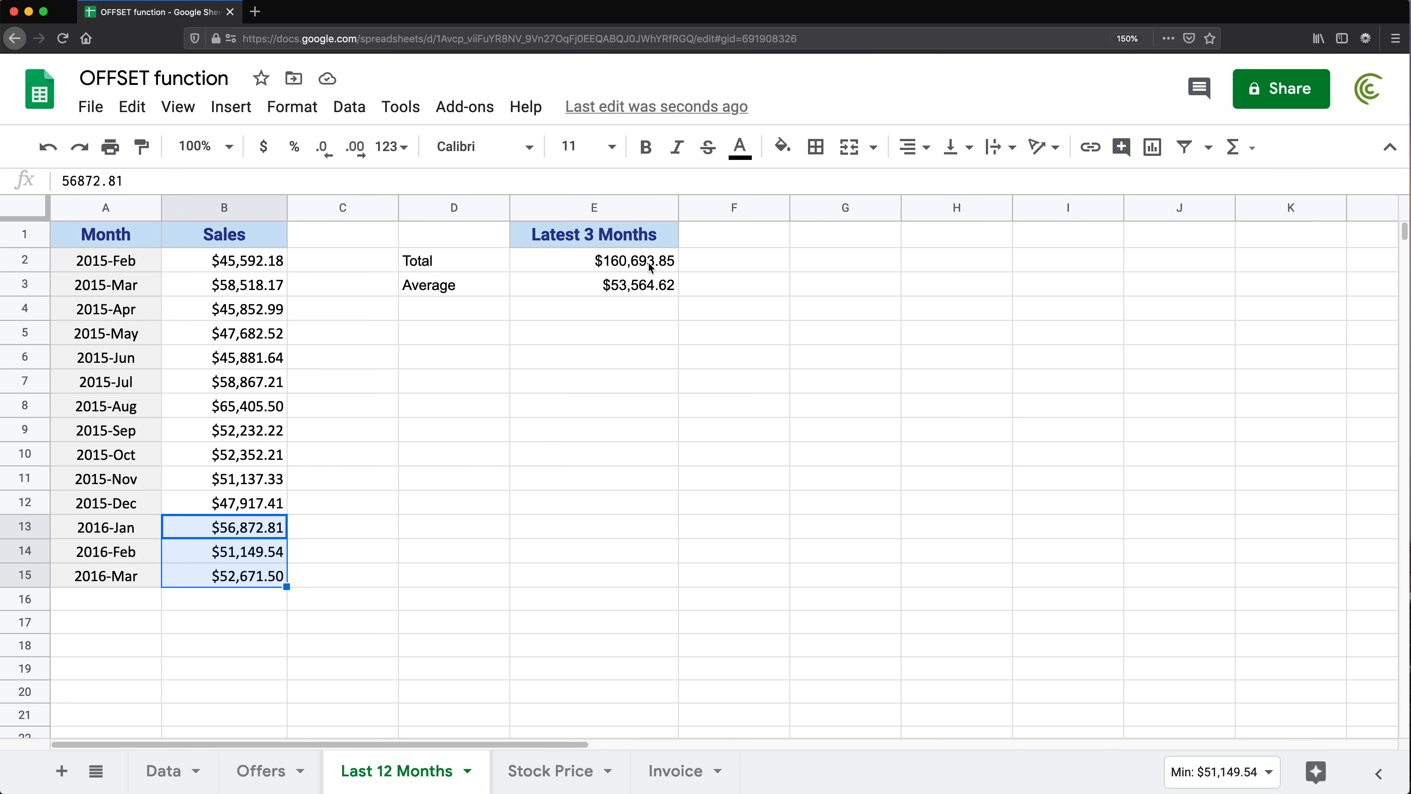
- Set the month count in E1 to 12
left_click(611, 238)
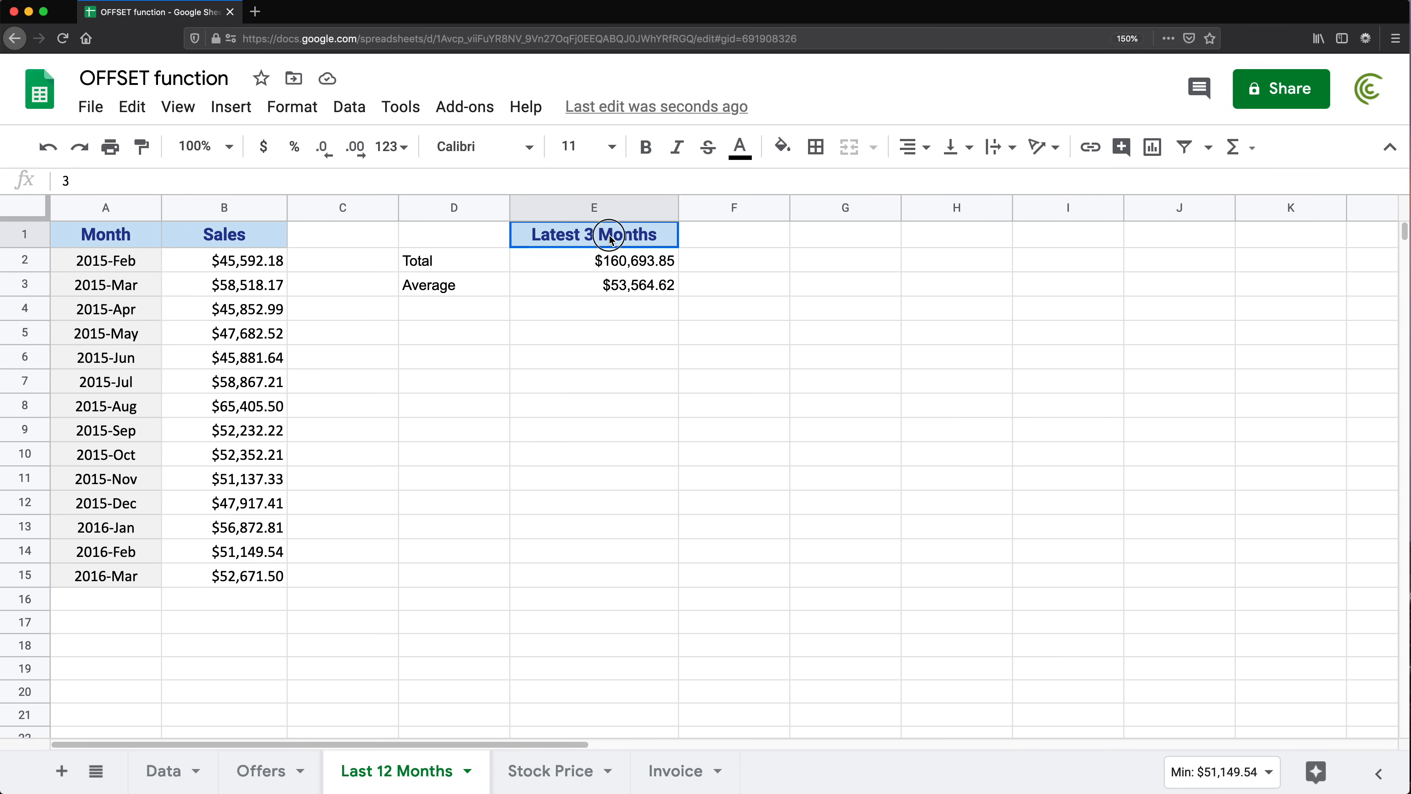
type("12")
key("Return")
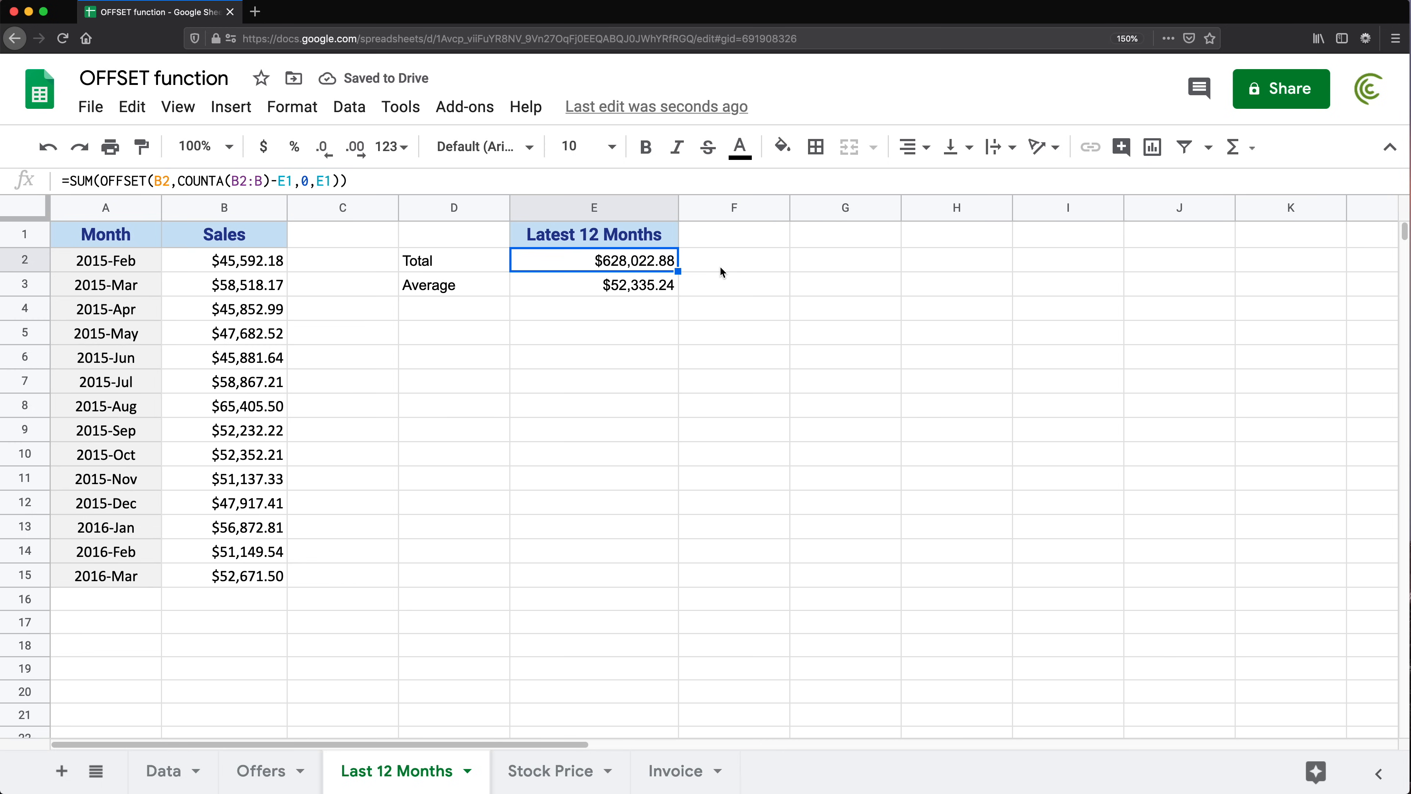
- Review the month count in E1 and the COUNTA(B2:B)-E1 row offset in the E2 total formula
left_click(606, 245)
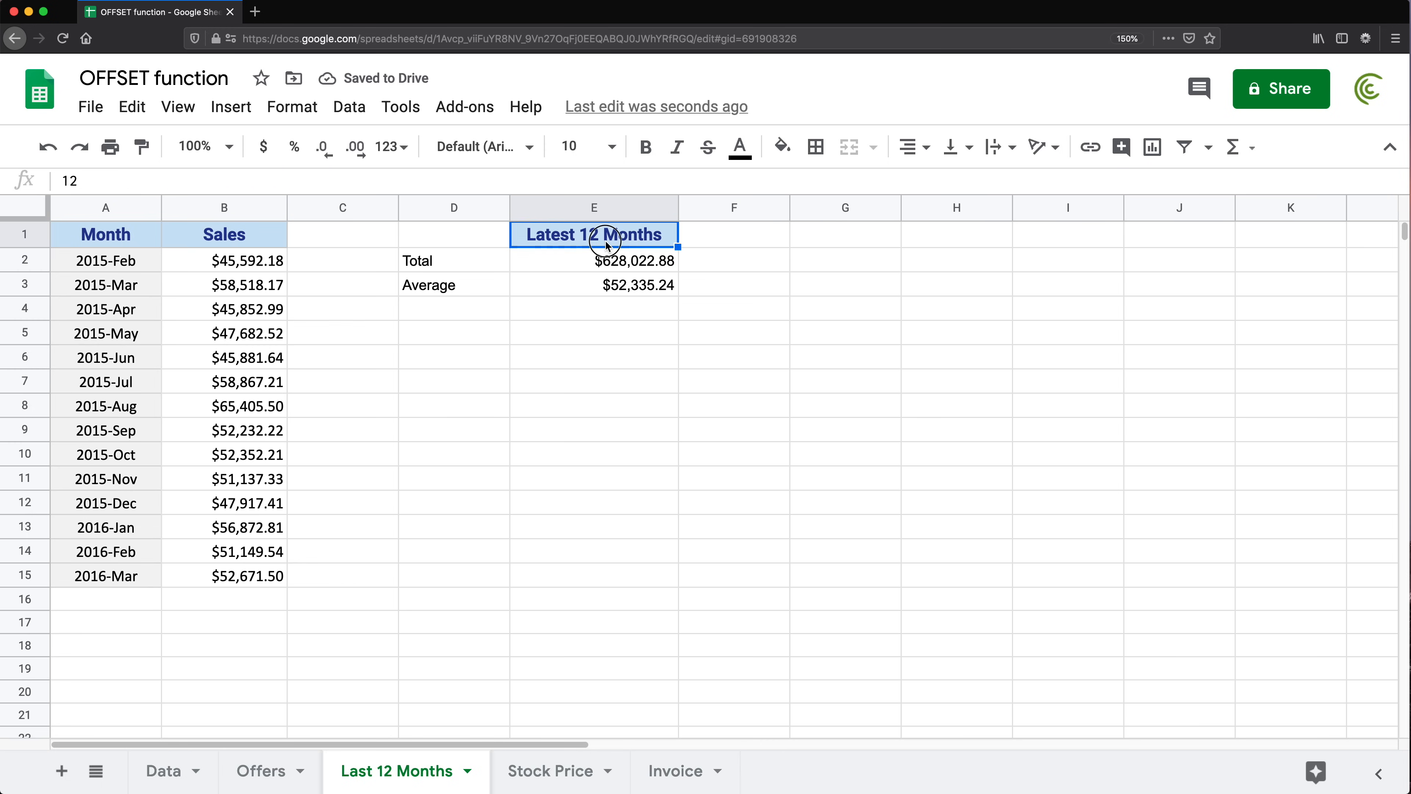
left_click(561, 266)
double_click(561, 266)
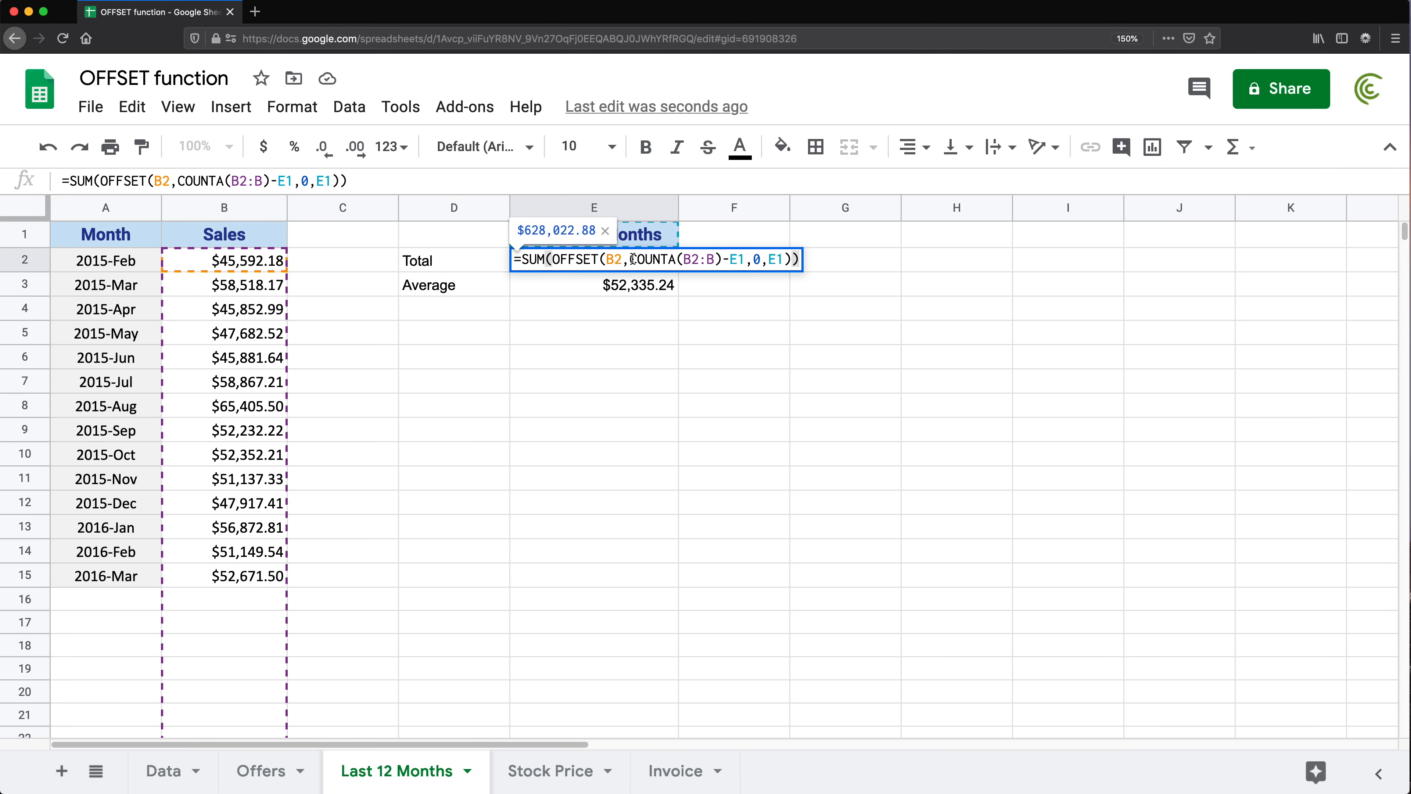
left_click_drag(633, 259, 730, 259)
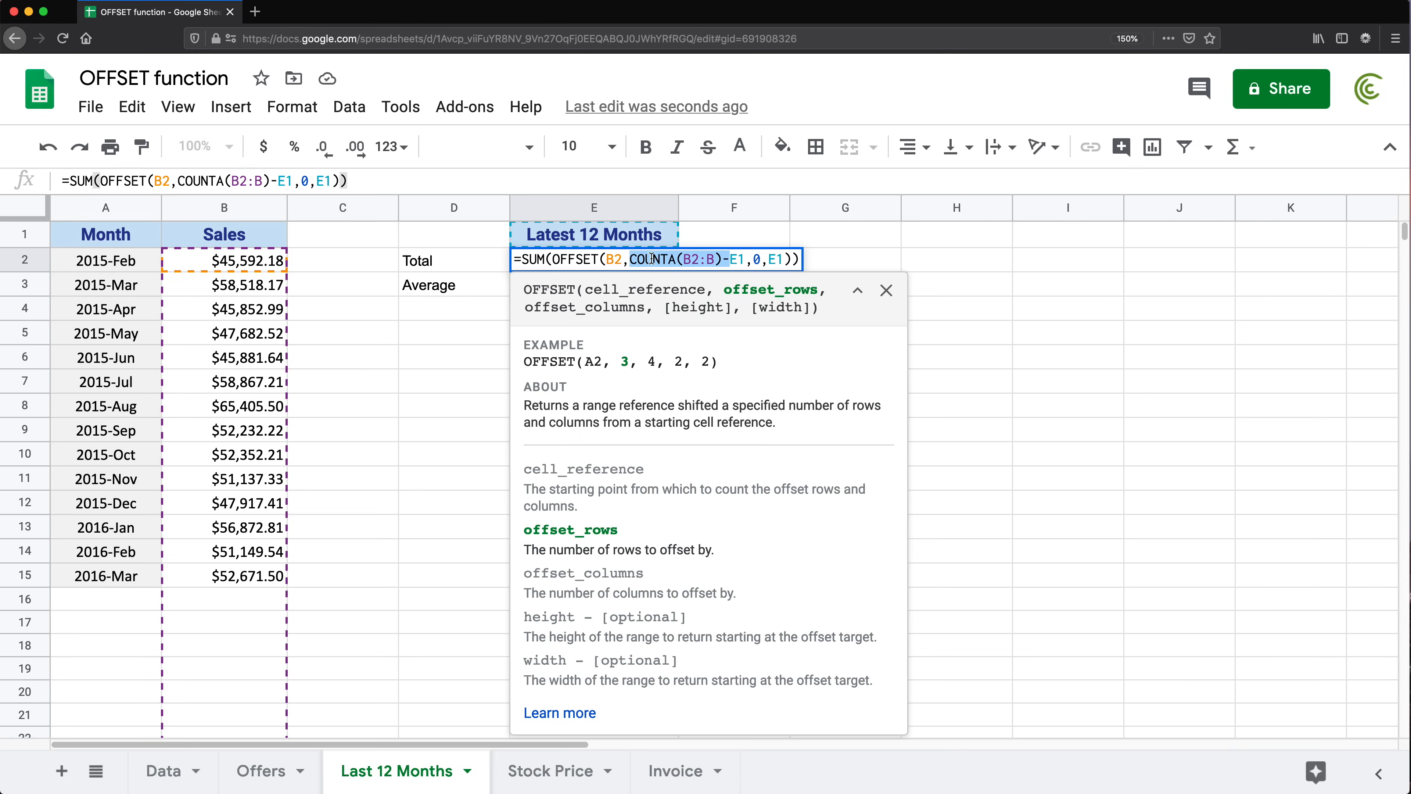
key("Escape")
key("super+equal")
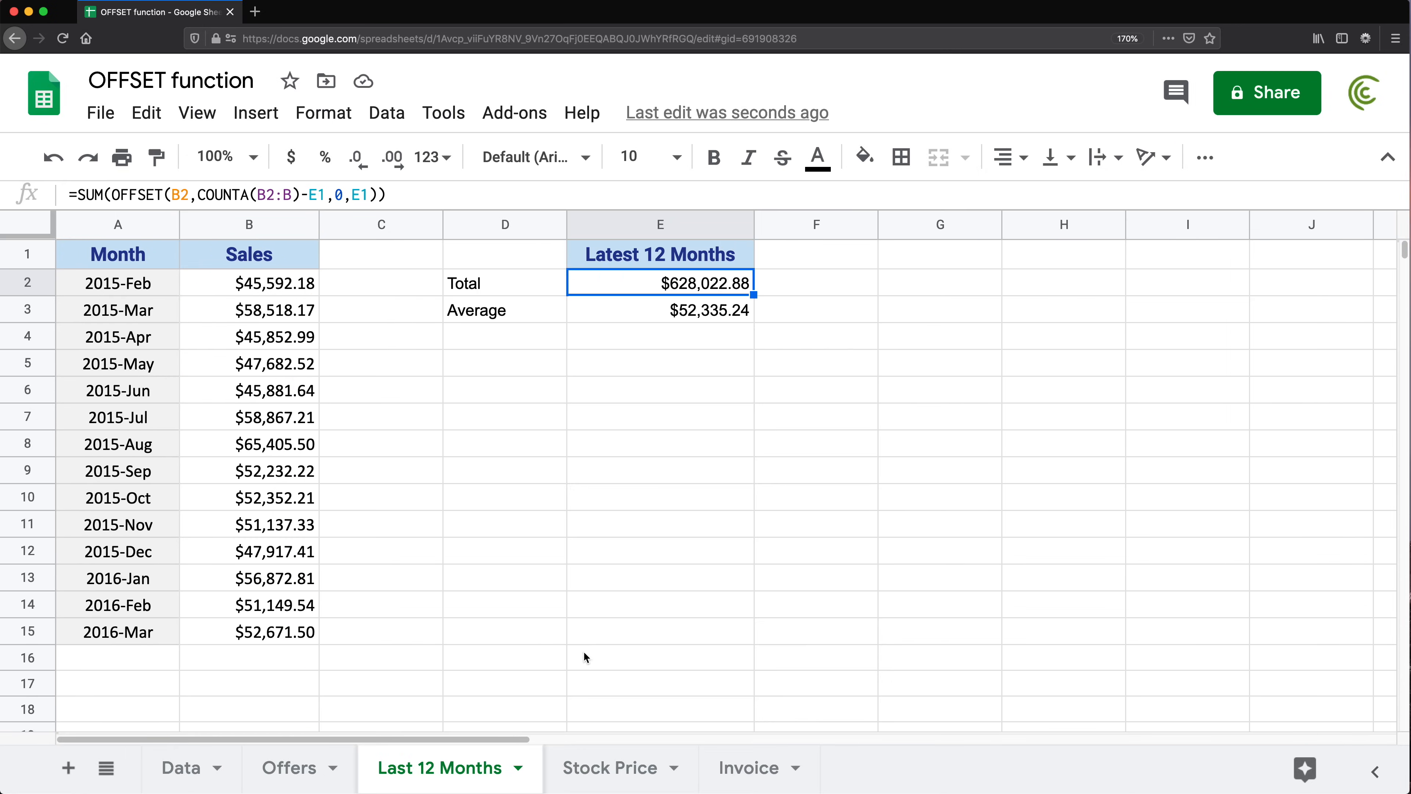
- Switch to the Offers sheet and examine the offer values B2:B9 and the difference formula in C2
left_click(294, 770)
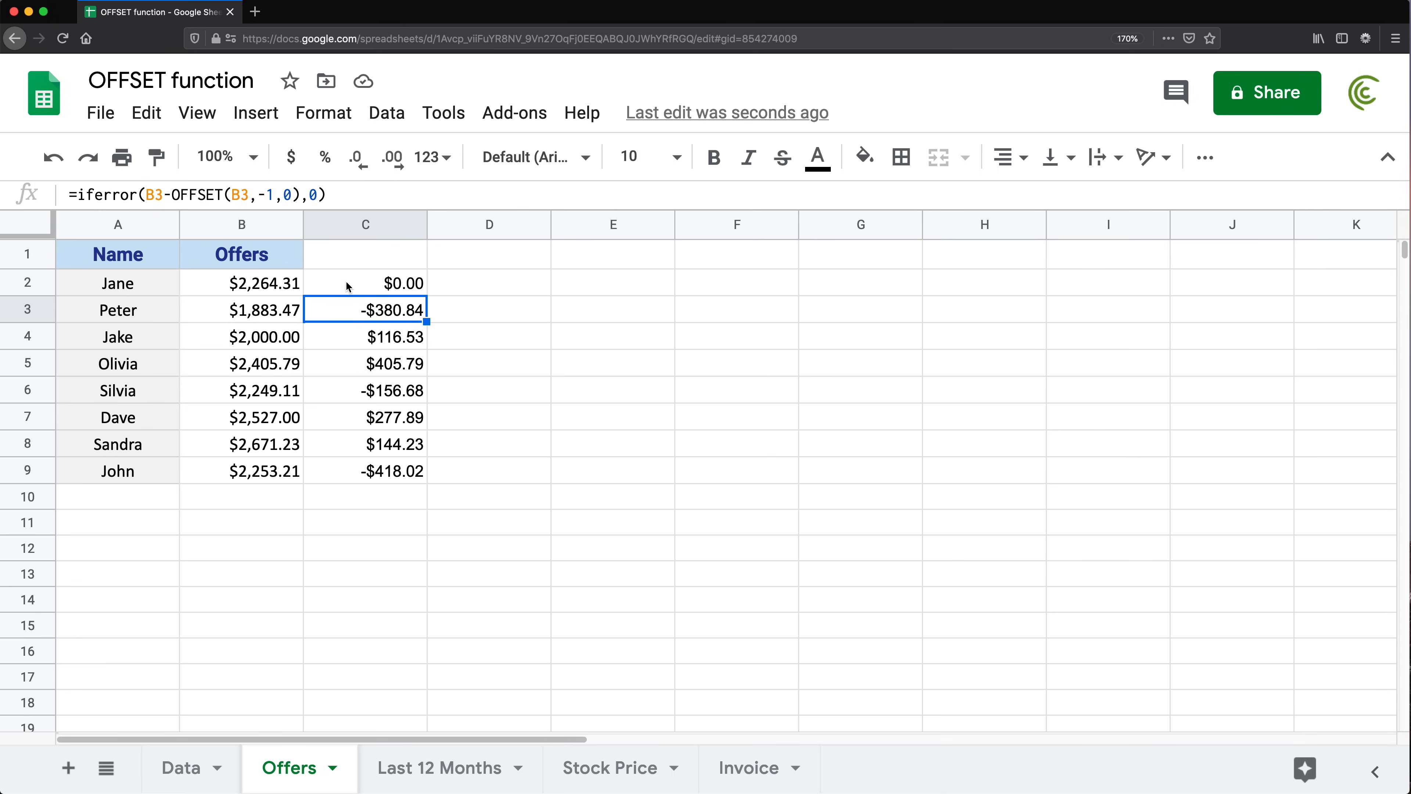
left_click_drag(248, 286, 274, 459)
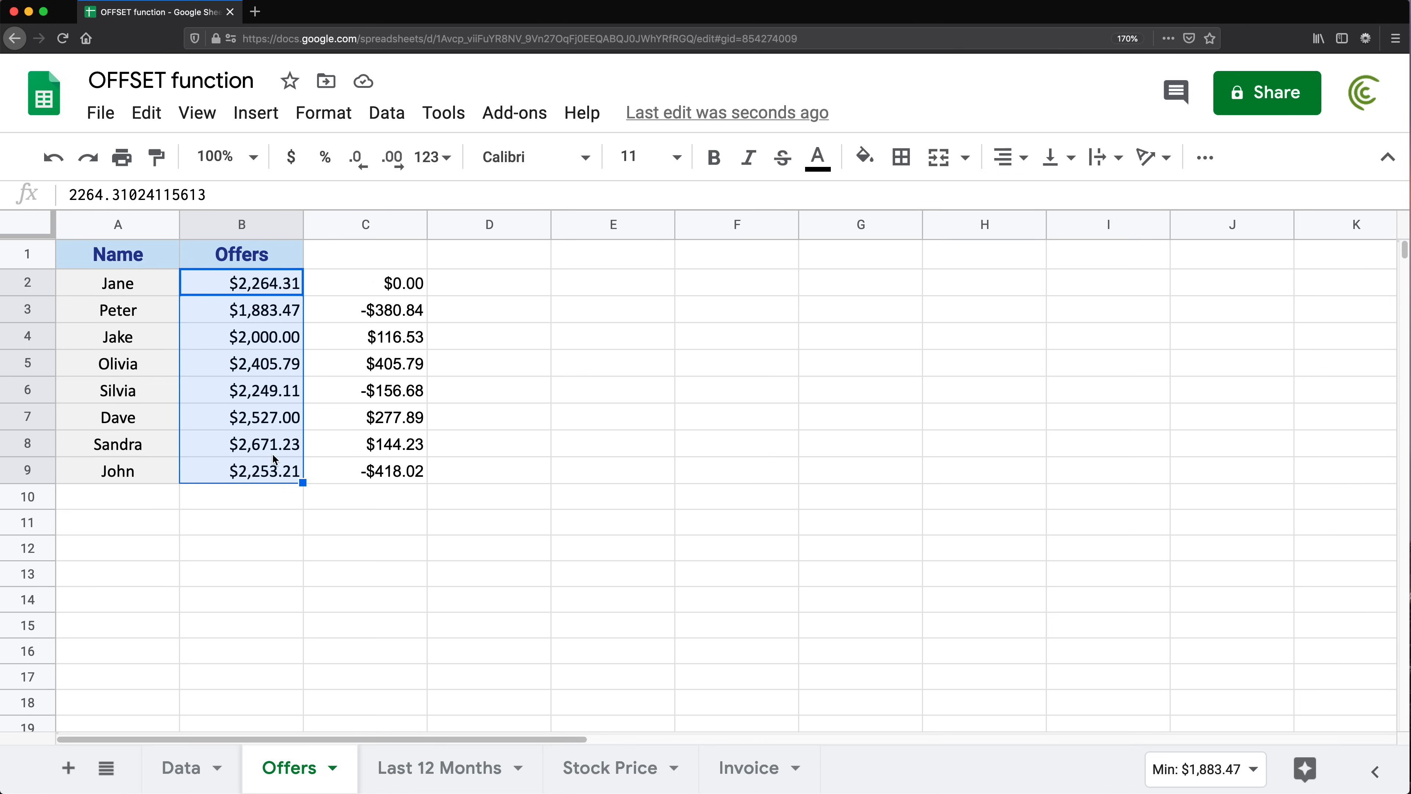
left_click(375, 291)
left_click(463, 287)
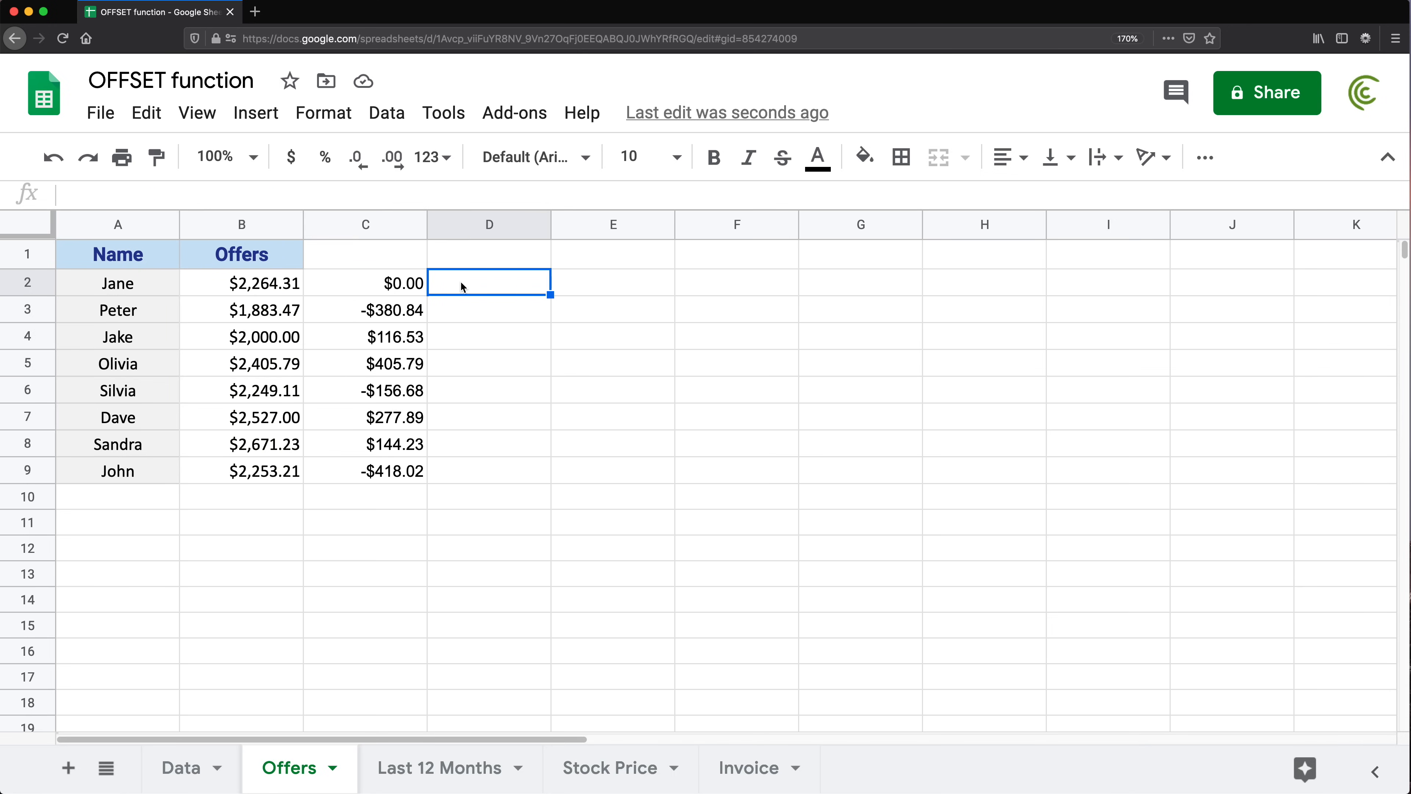
left_click(367, 289)
double_click(365, 284)
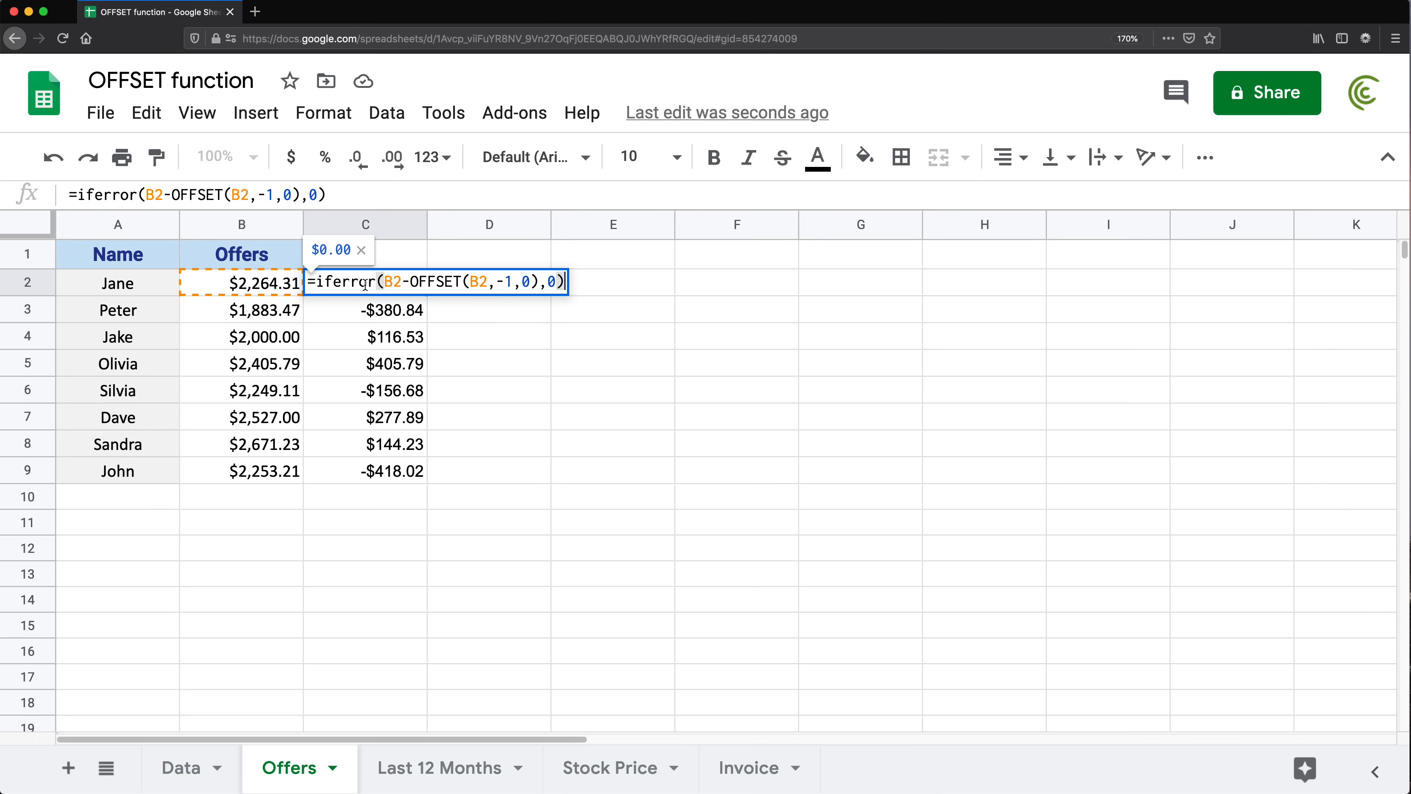
key("Escape")
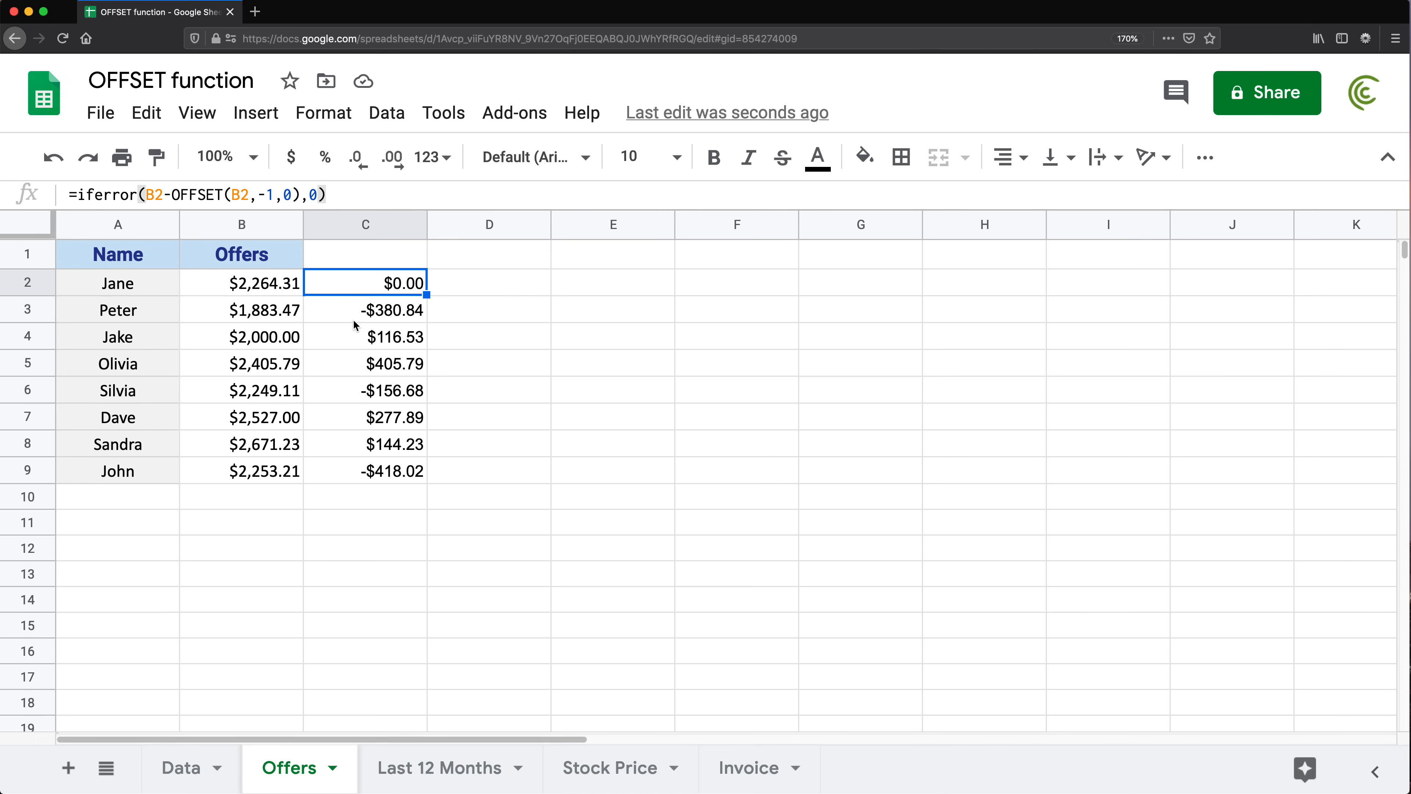
- Compare the column C difference formulas with the offer cells B2 and B3 they refer to
left_click(351, 320)
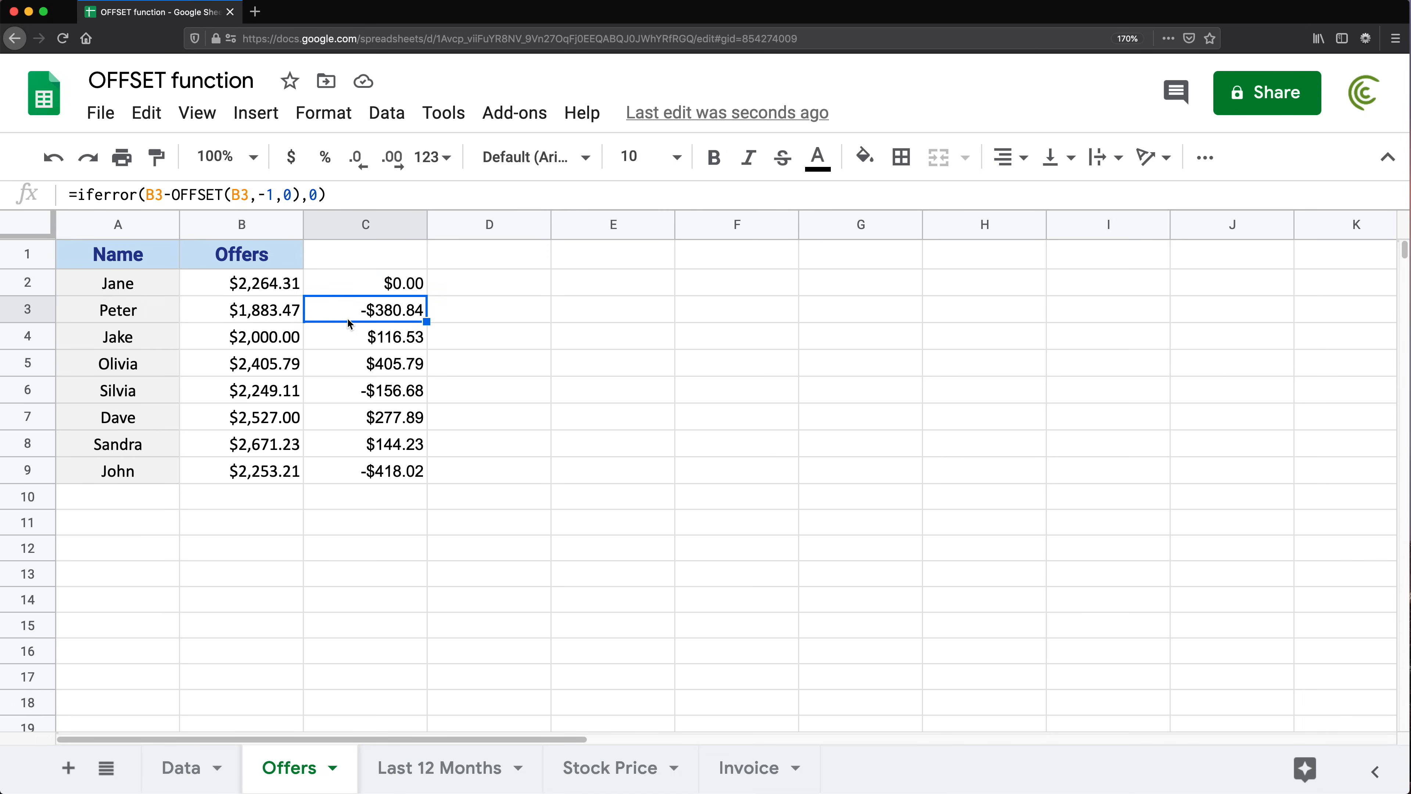
left_click(259, 314)
left_click(255, 281)
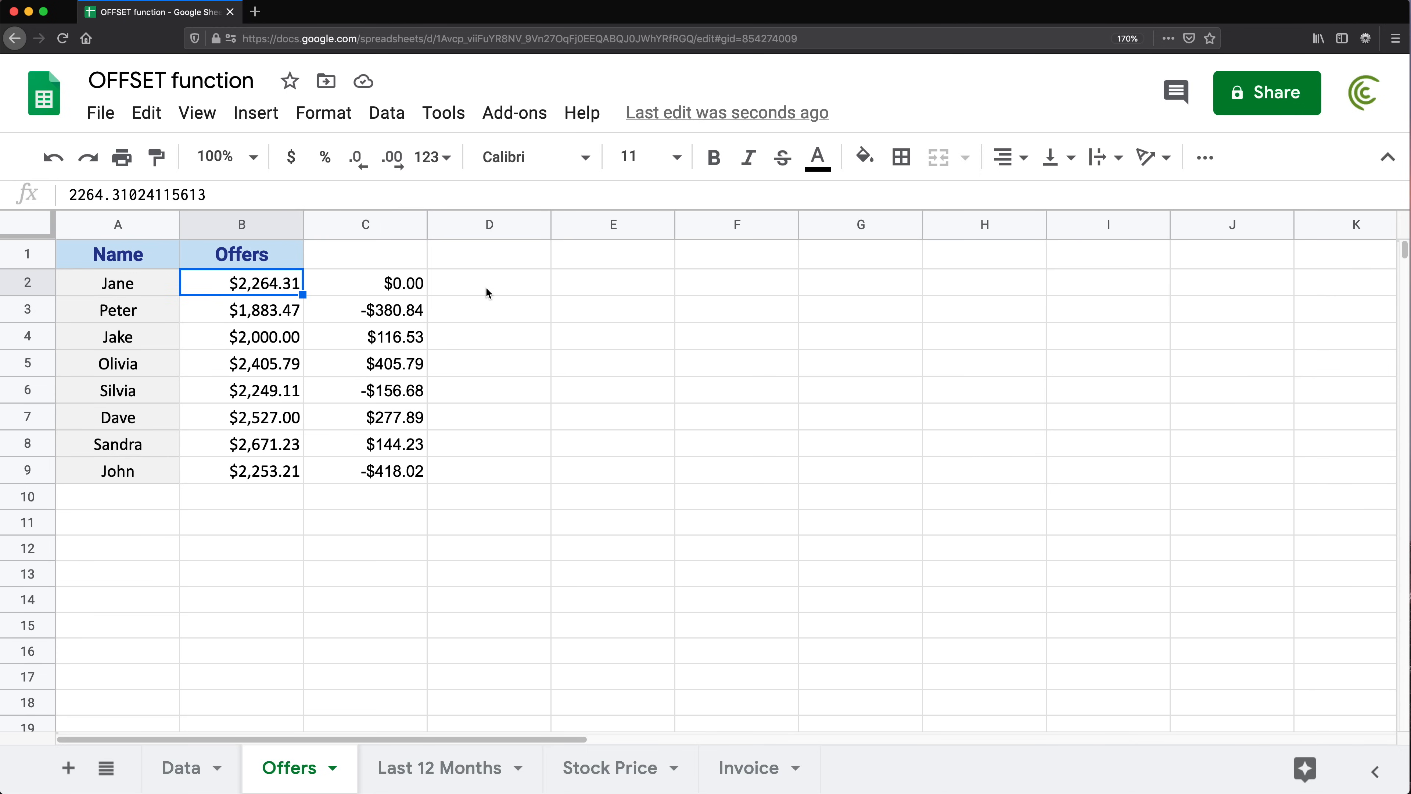
left_click(414, 306)
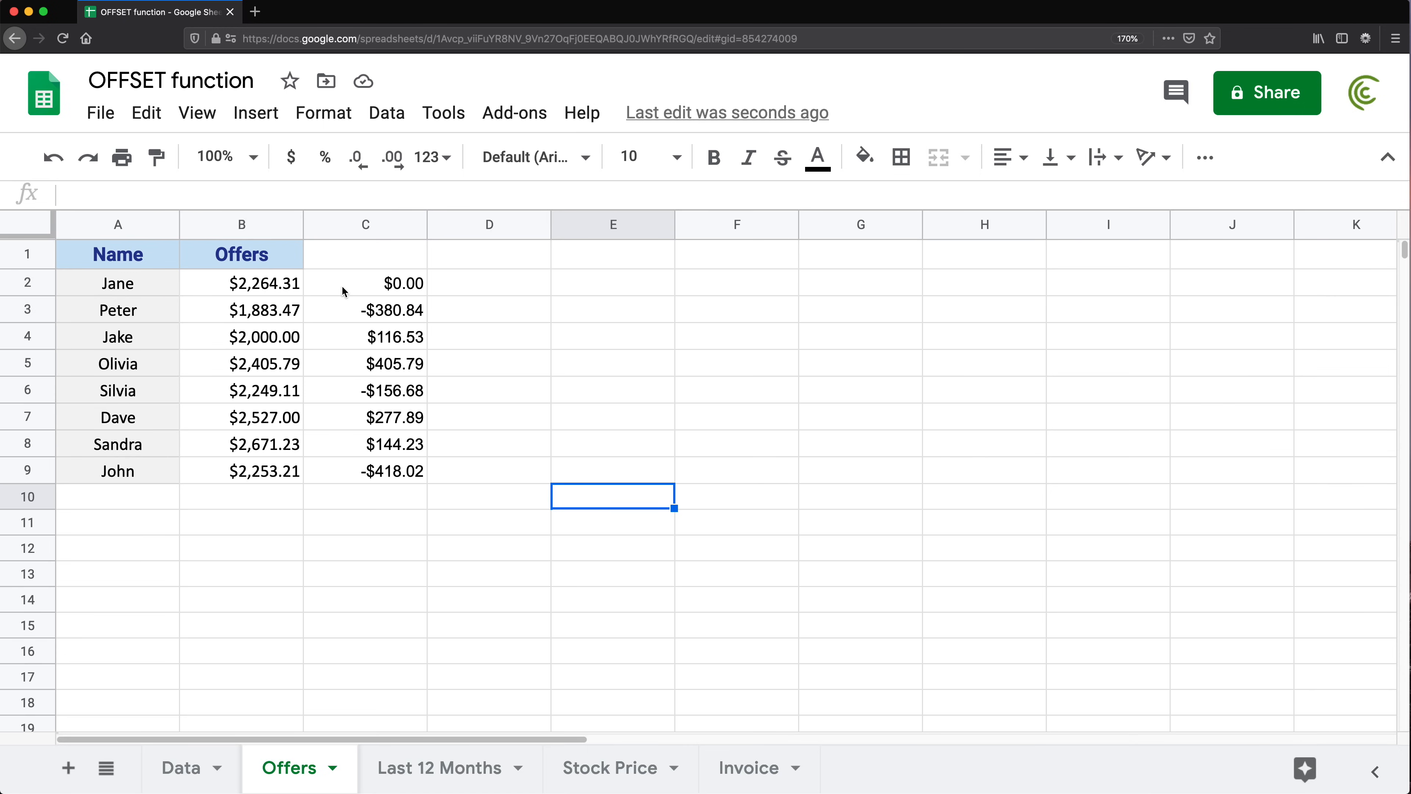
double_click(342, 285)
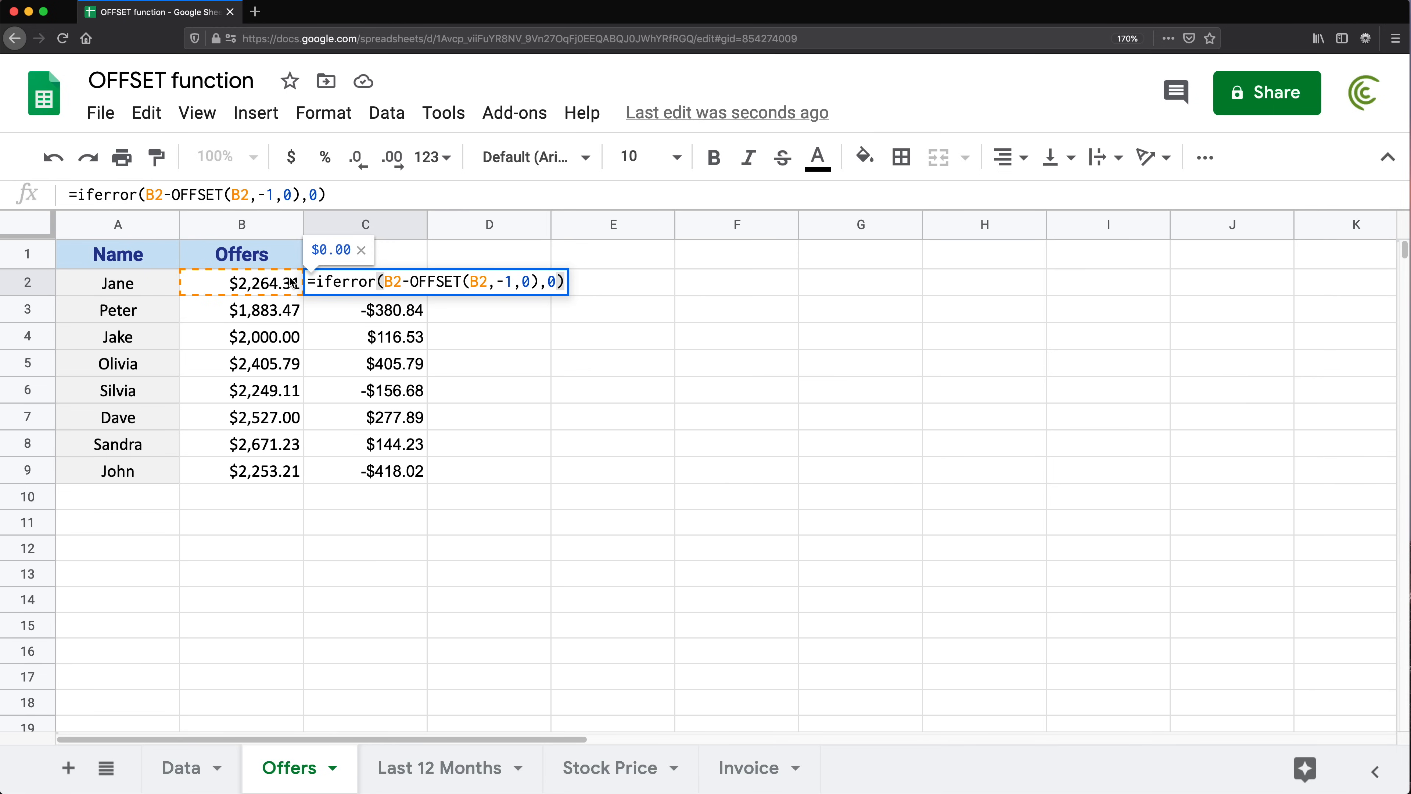
key("Escape")
left_click(503, 284)
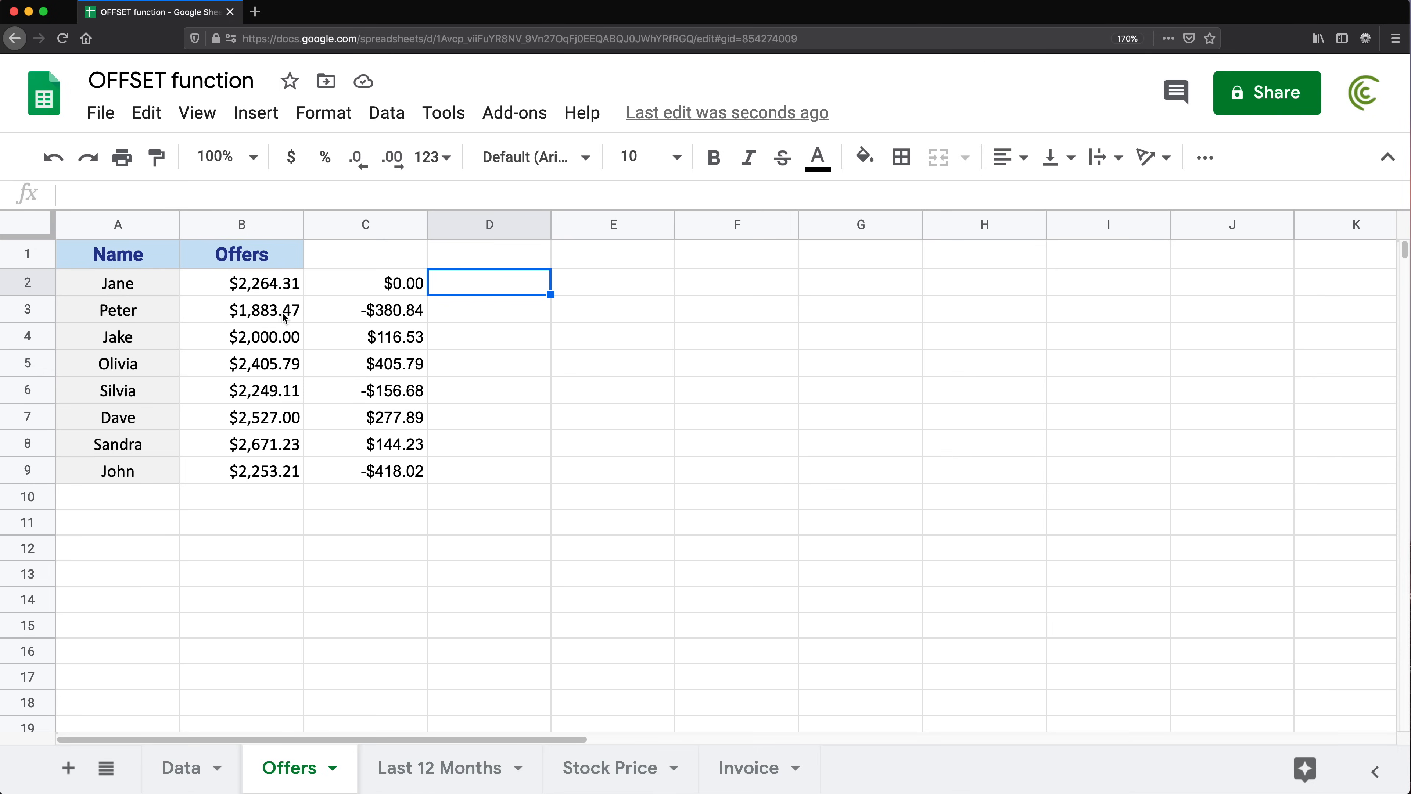
left_click(242, 311)
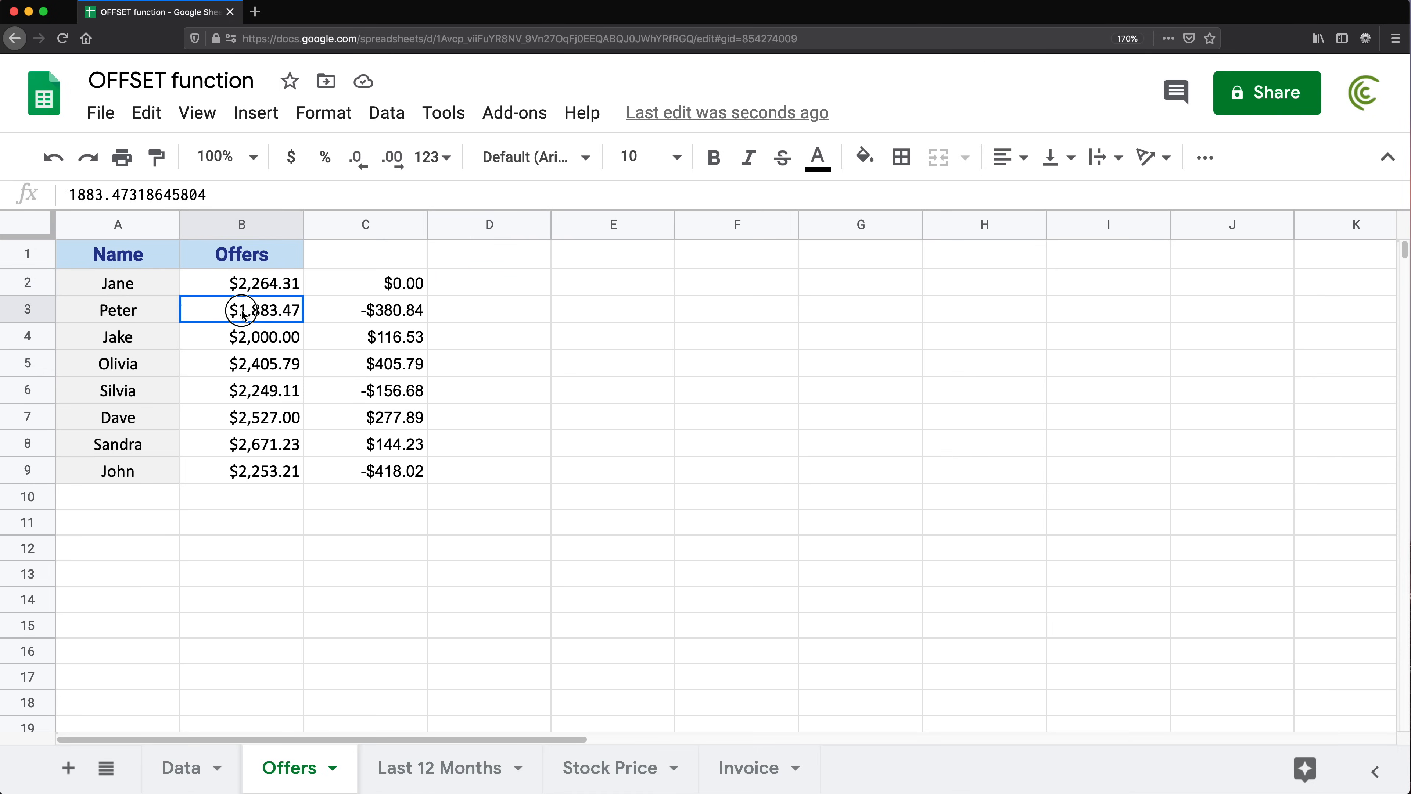
left_click(244, 283)
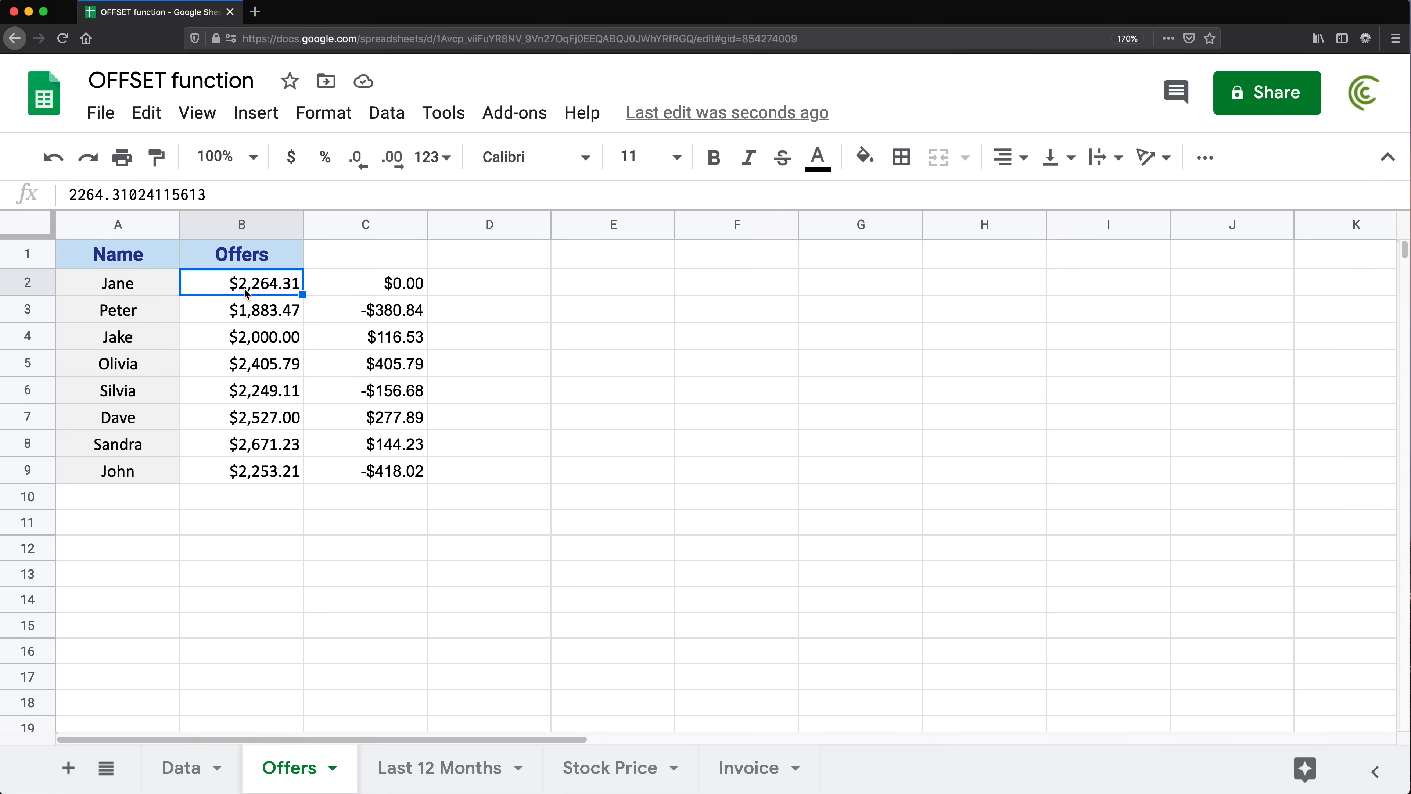
left_click(465, 285)
left_click(422, 290)
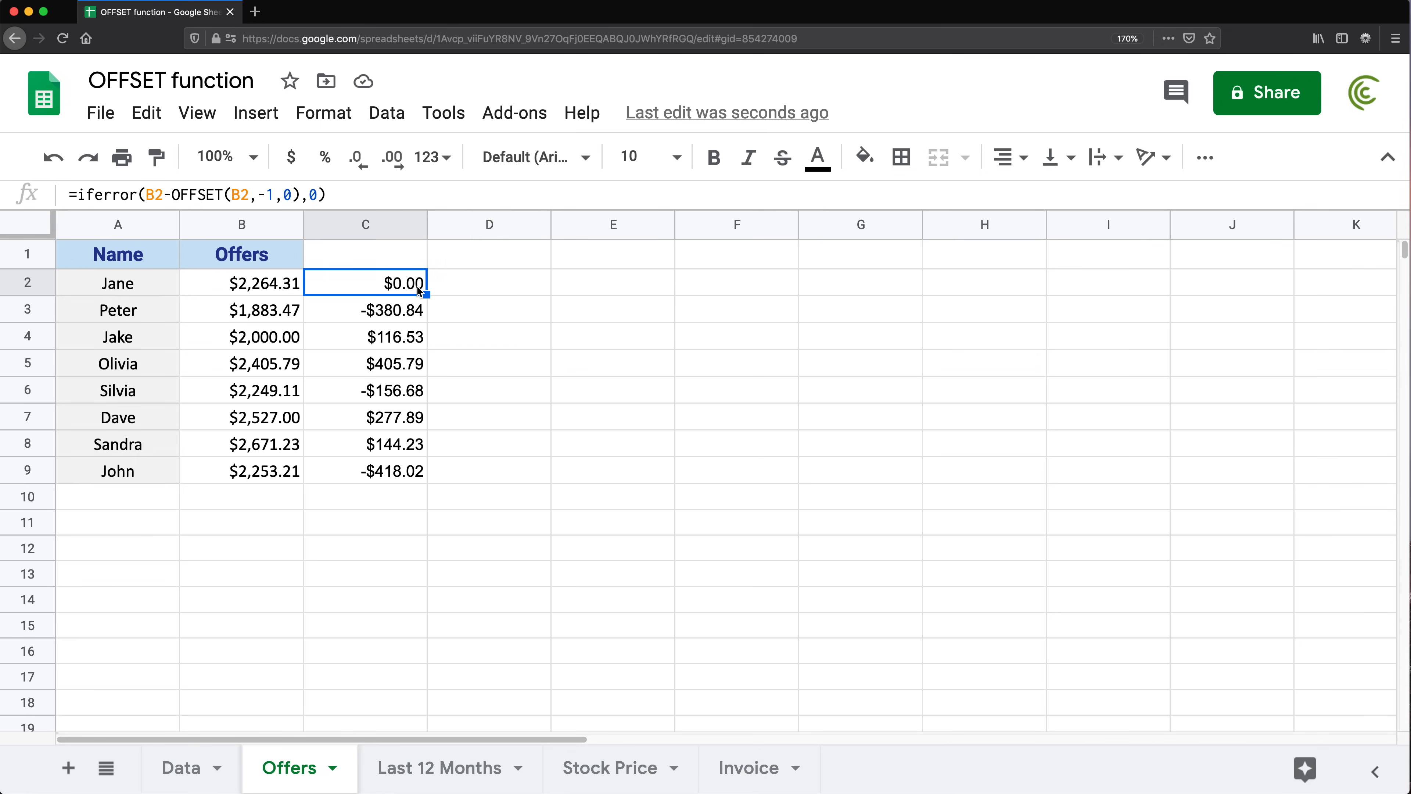
- Copy the formula text =iferror(B2-OFFSET(B2,-1,0),0) from C2 into D2
double_click(351, 286)
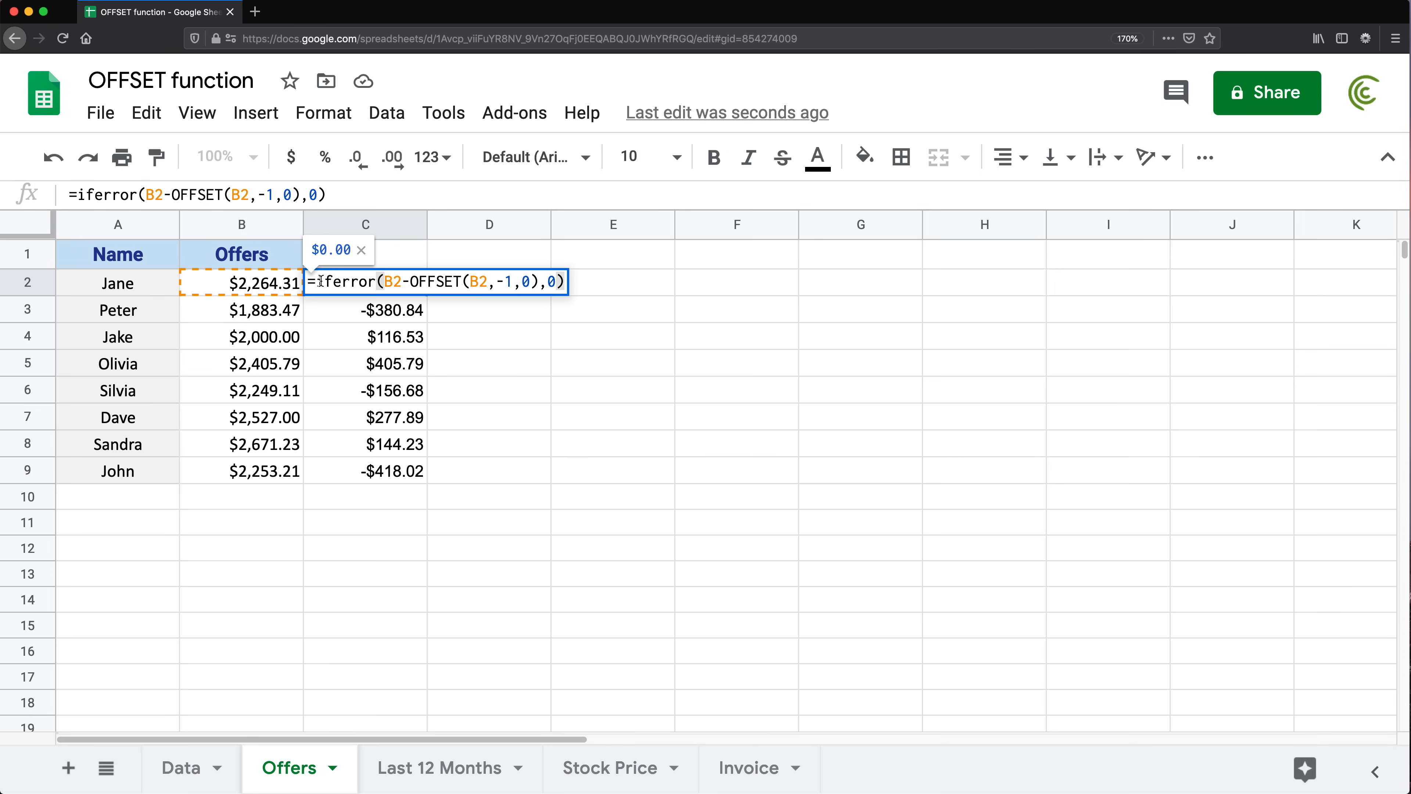
left_click_drag(309, 283, 615, 279)
key("ctrl+c")
key("Escape")
left_click(510, 280)
double_click(512, 283)
key("ctrl+v")
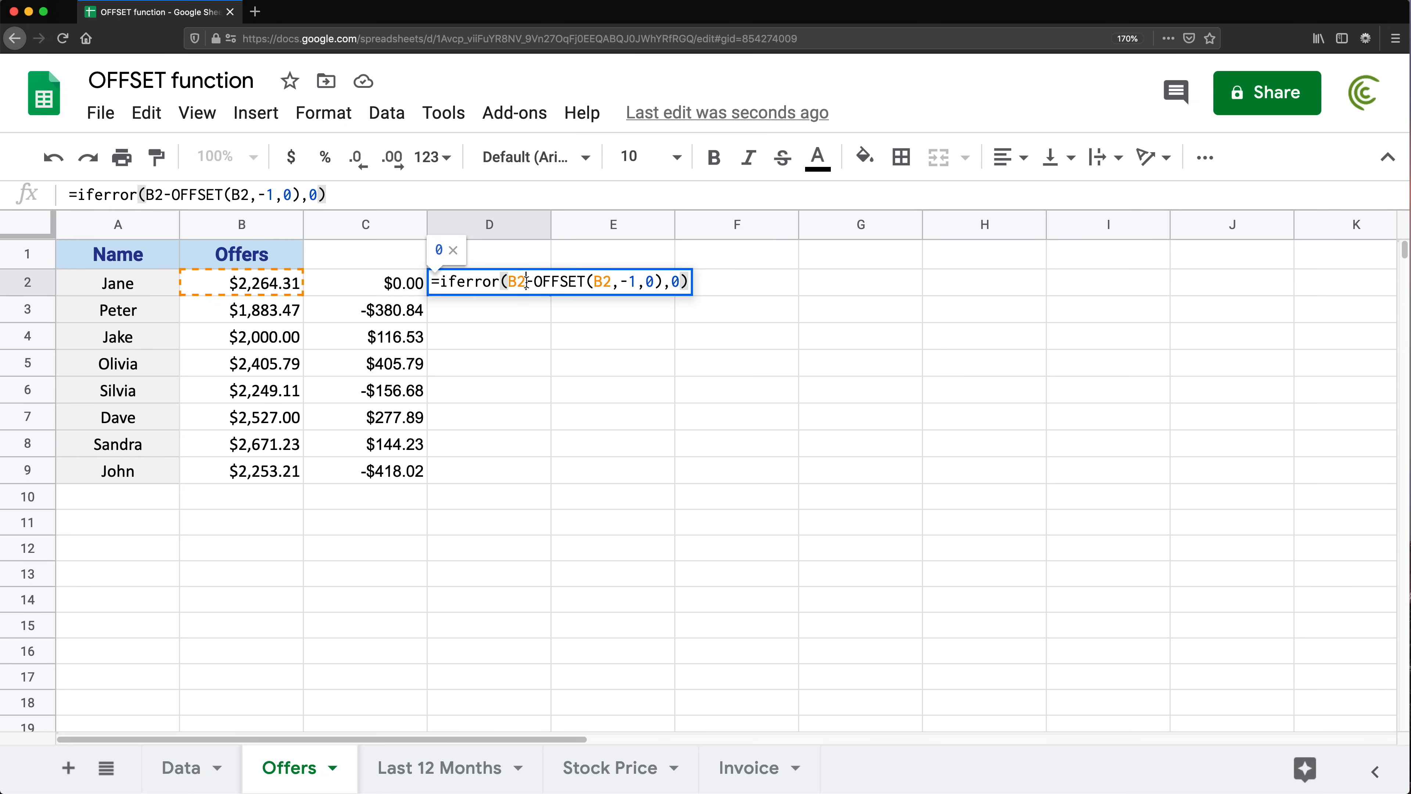
- Extend both B2 references in the D2 formula to B2:B, giving =iferror(B2:B-OFFSET(B2:B,-1,0),0)
left_click(561, 282)
type(":")
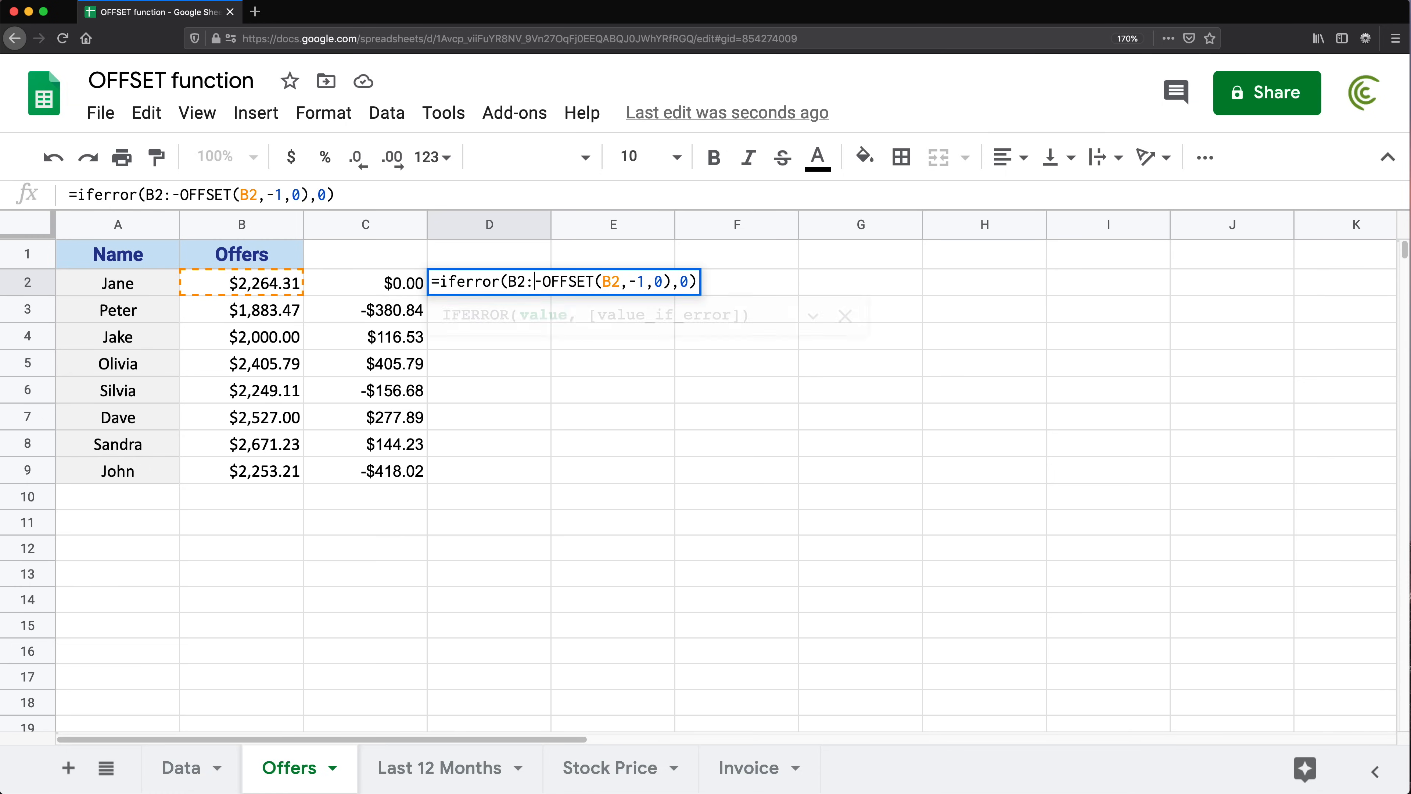
type("B")
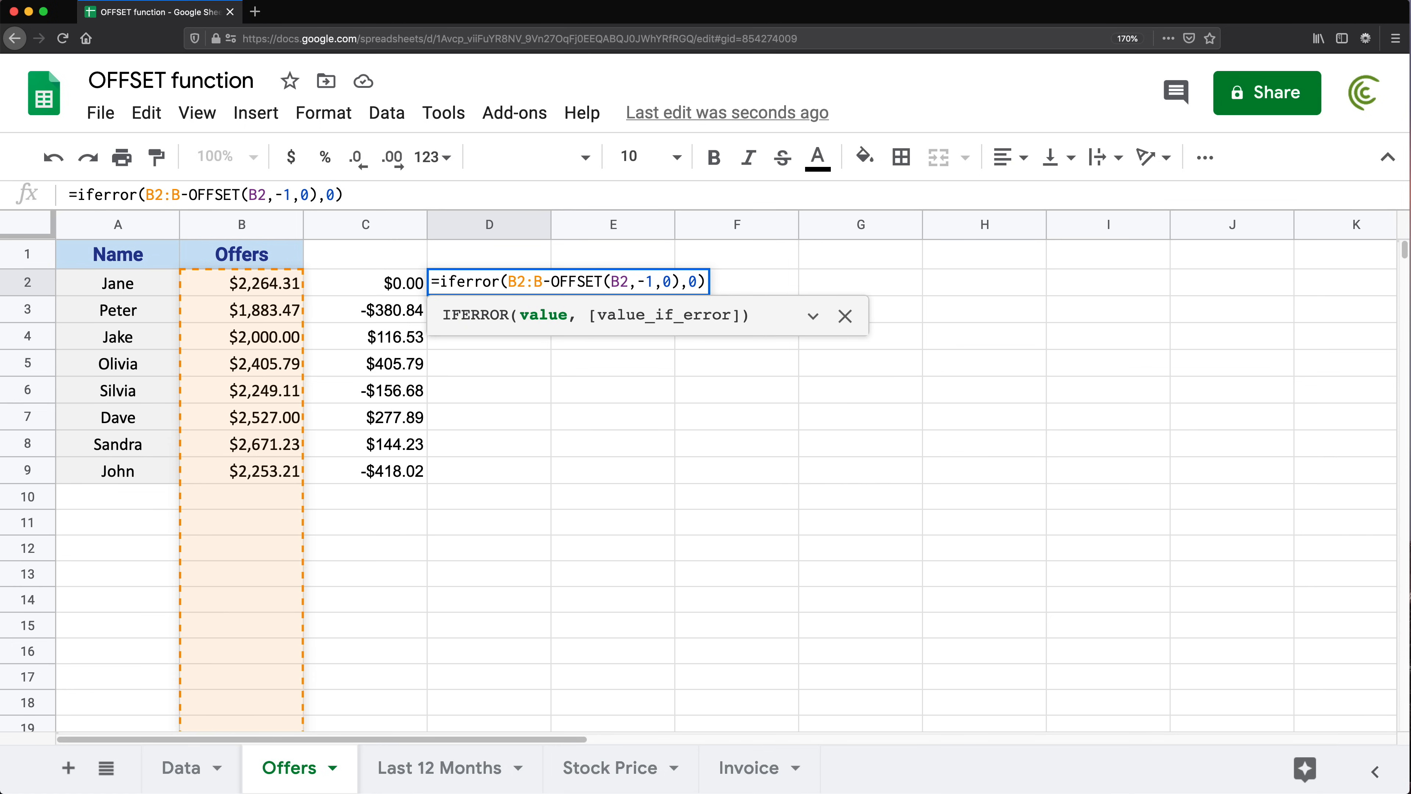
key("Right")
key("Right")
key("Right")
key("Right")
key("Right")
key("Right")
key("Right")
key("Right")
key("Right")
key("Right")
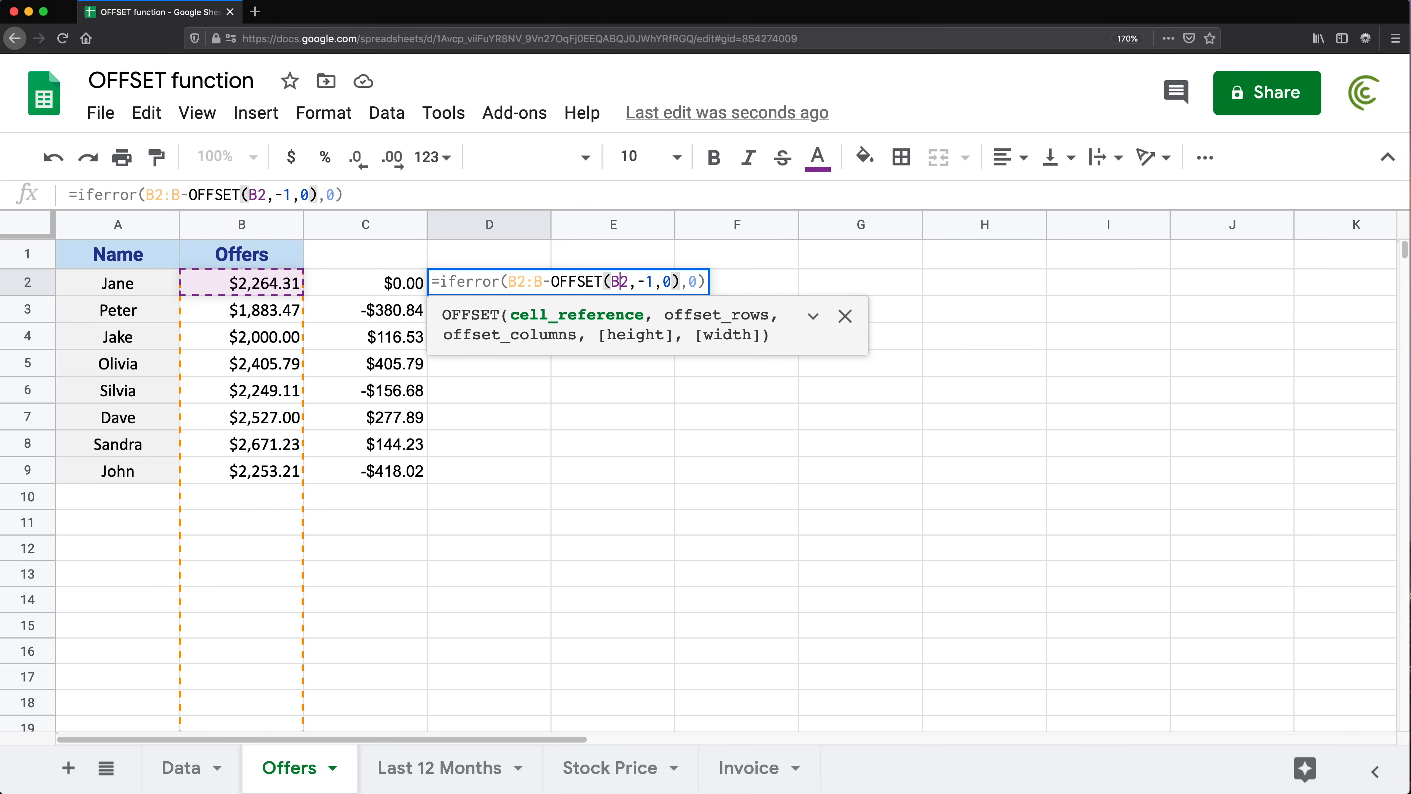
type(":B")
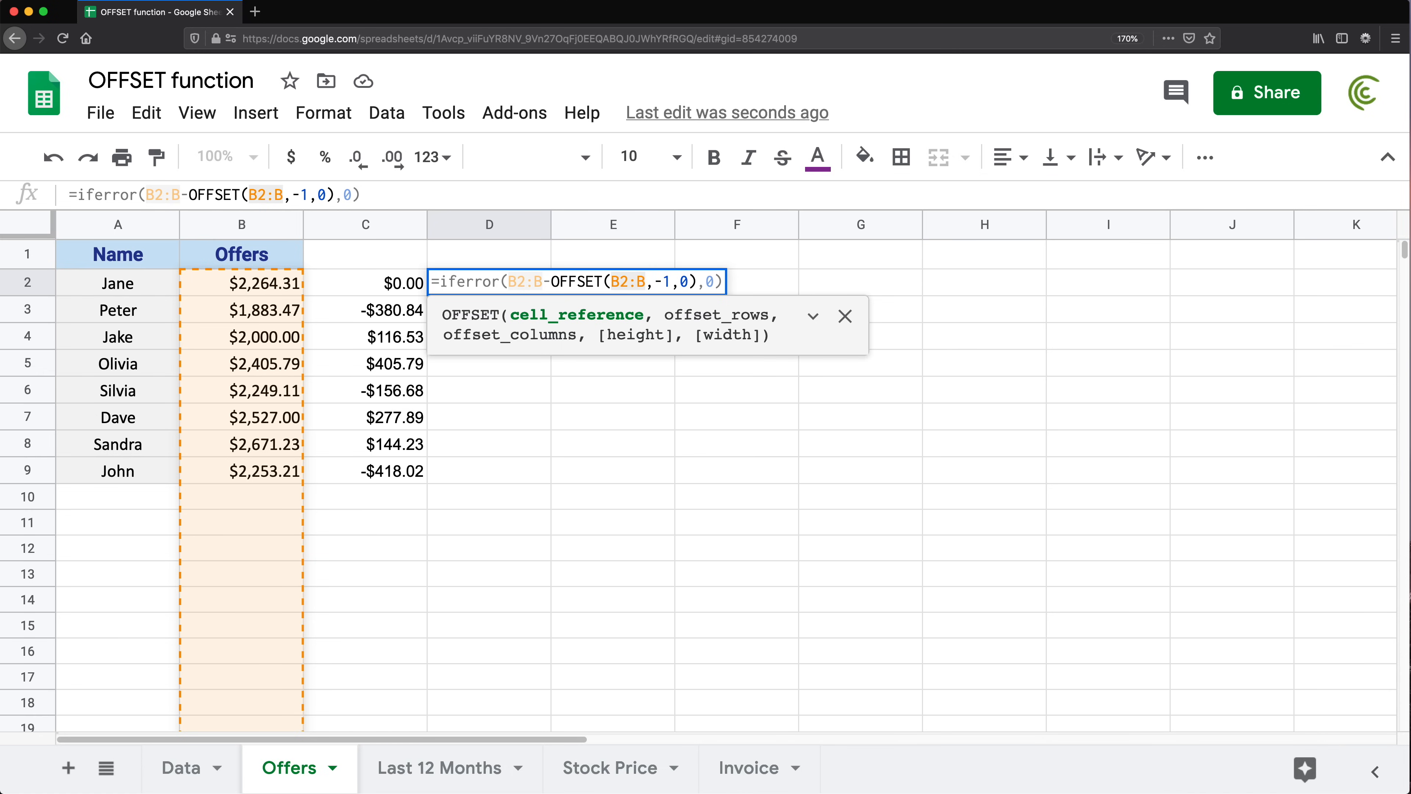
key("Return")
- Wrap the D2 formula in ArrayFormula, giving =ArrayFormula(iferror(B2:B-OFFSET(B2:B,-1,0),0))
left_click(507, 287)
double_click(506, 286)
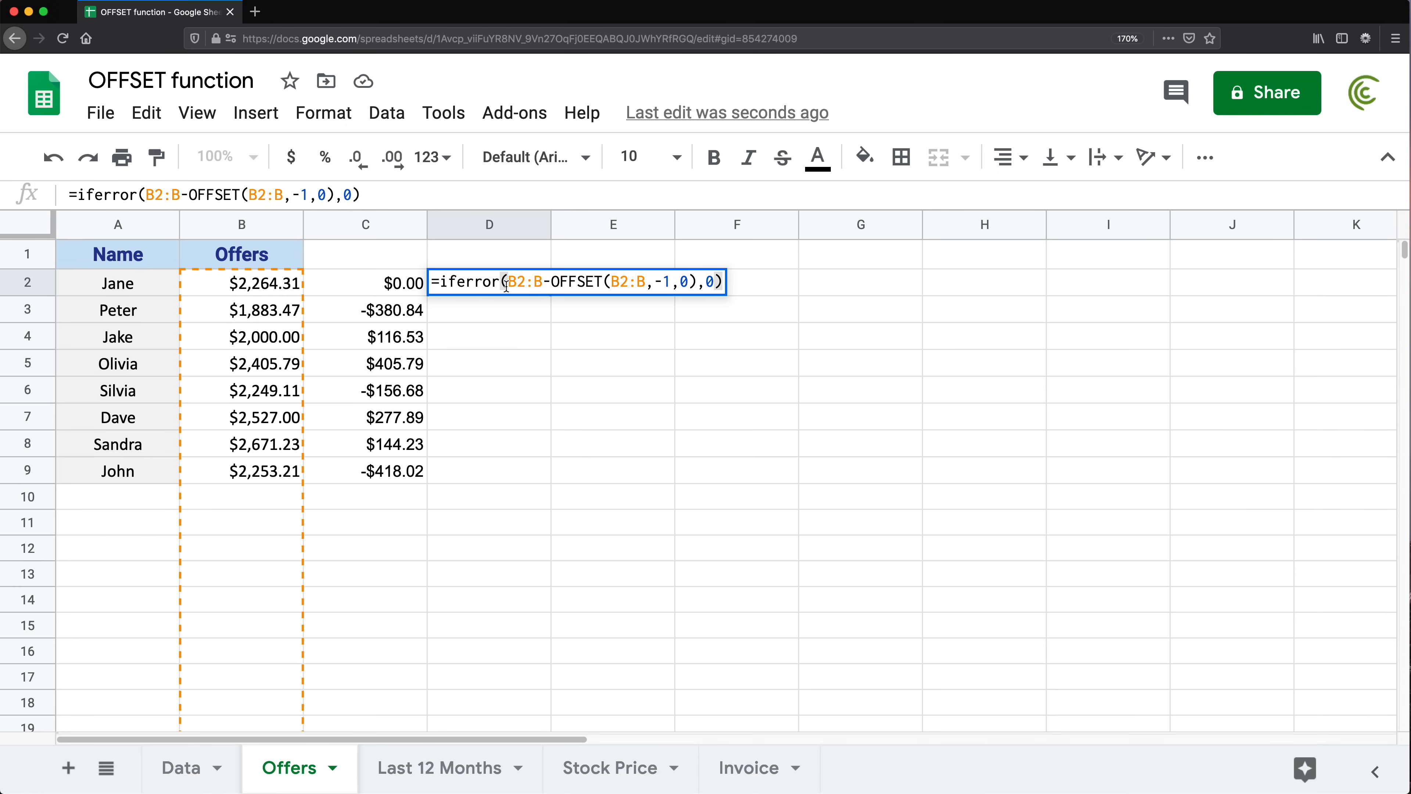
left_click(442, 282)
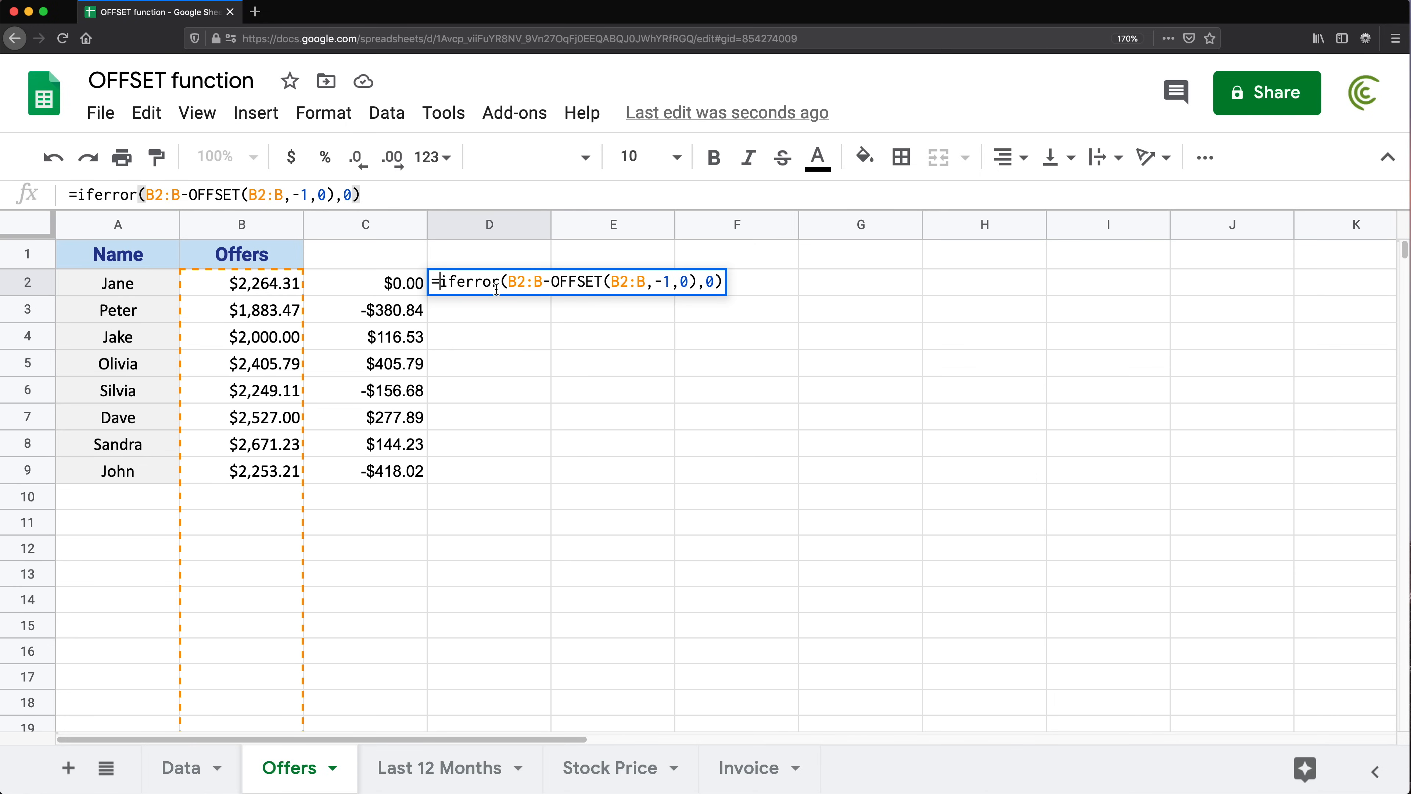
key("ctrl+shift+Return")
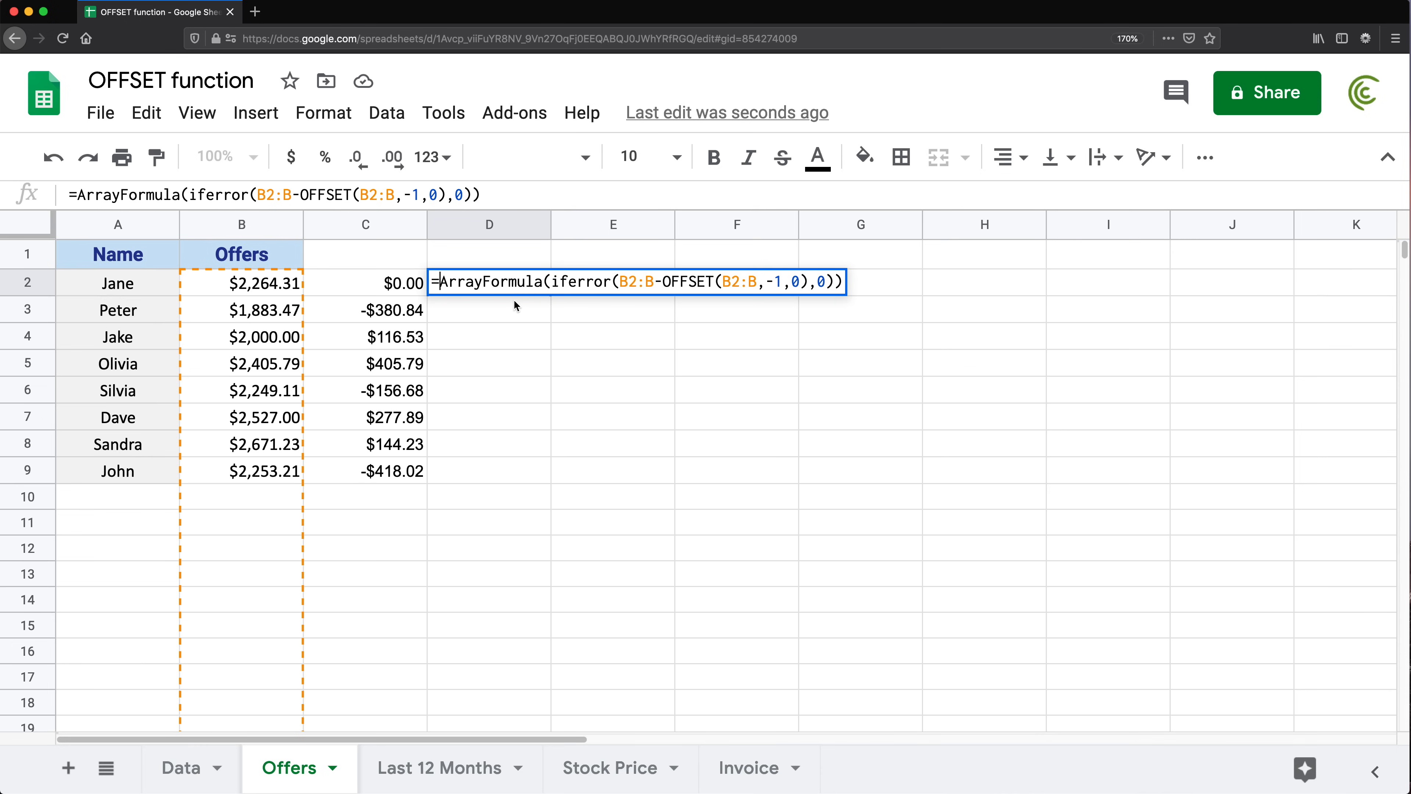
double_click(525, 281)
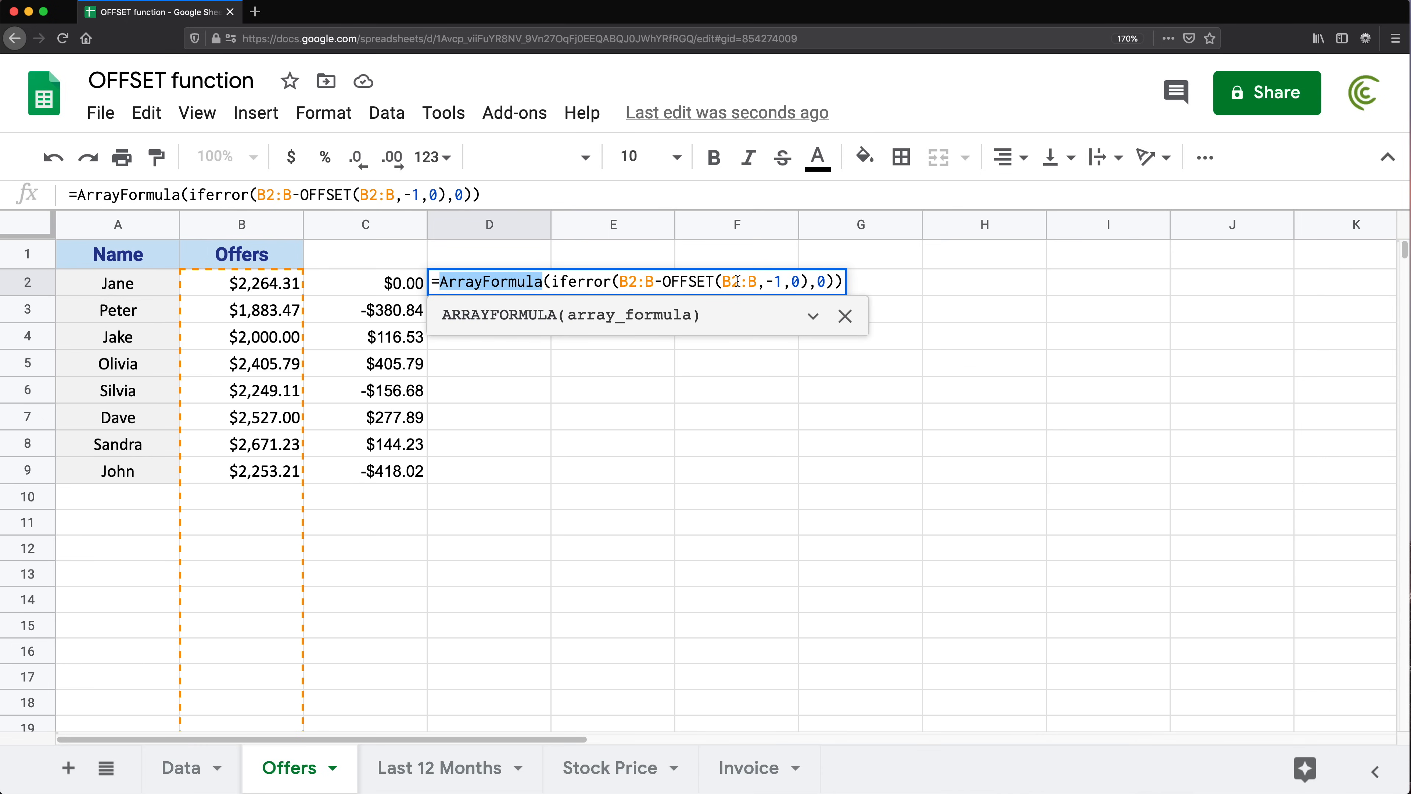
left_click(836, 276)
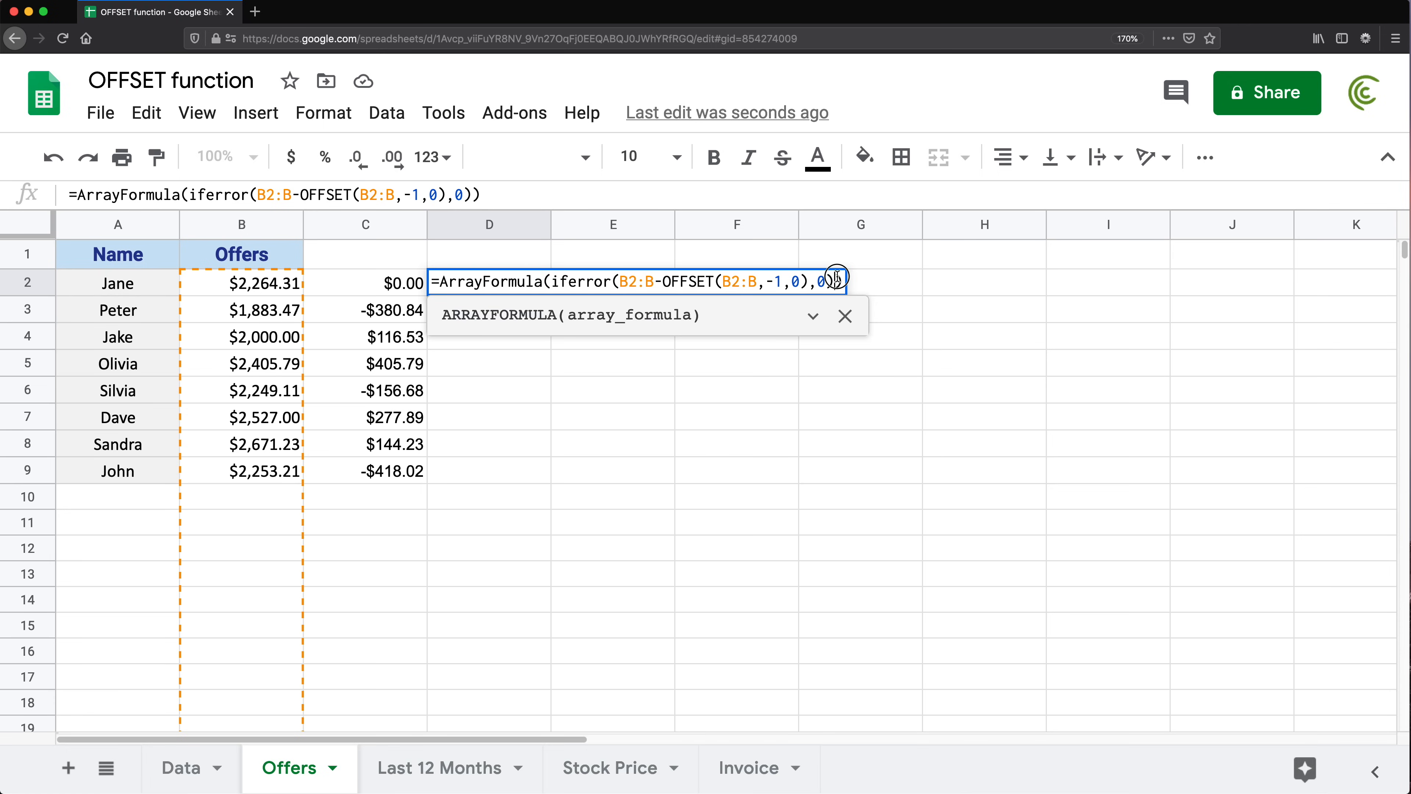
key("Return")
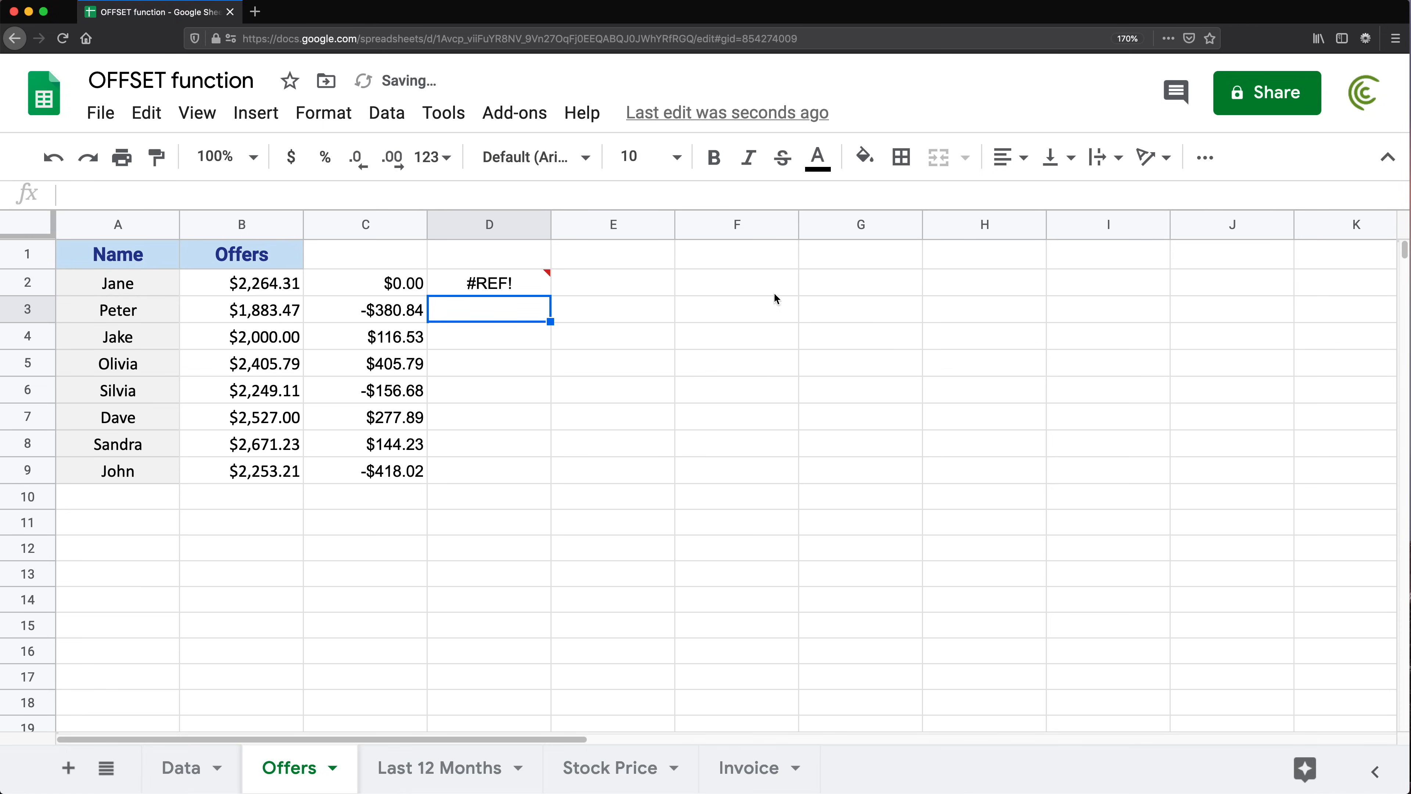
- Check the D2 array formula's error details and insert one row above row 14
left_click(502, 291)
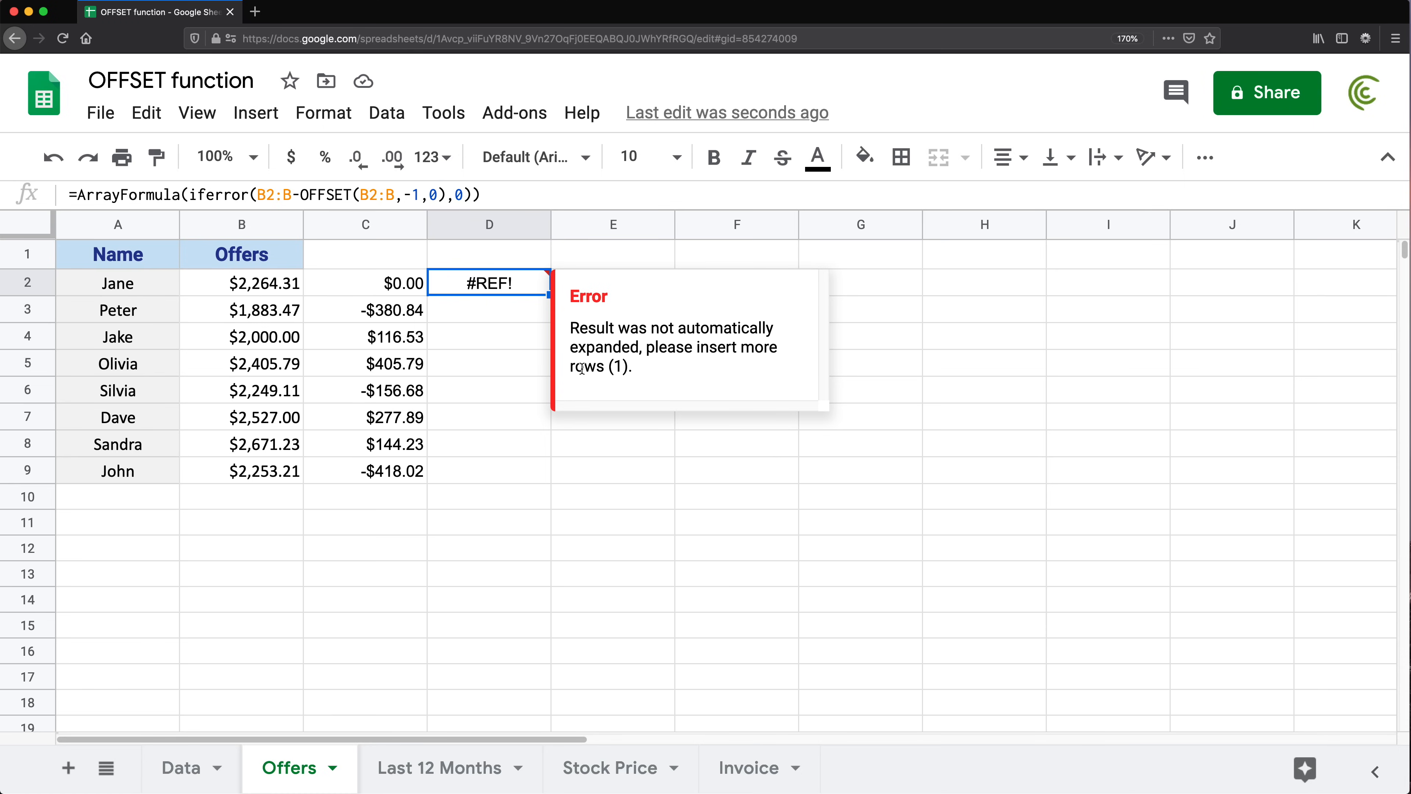
right_click(29, 603)
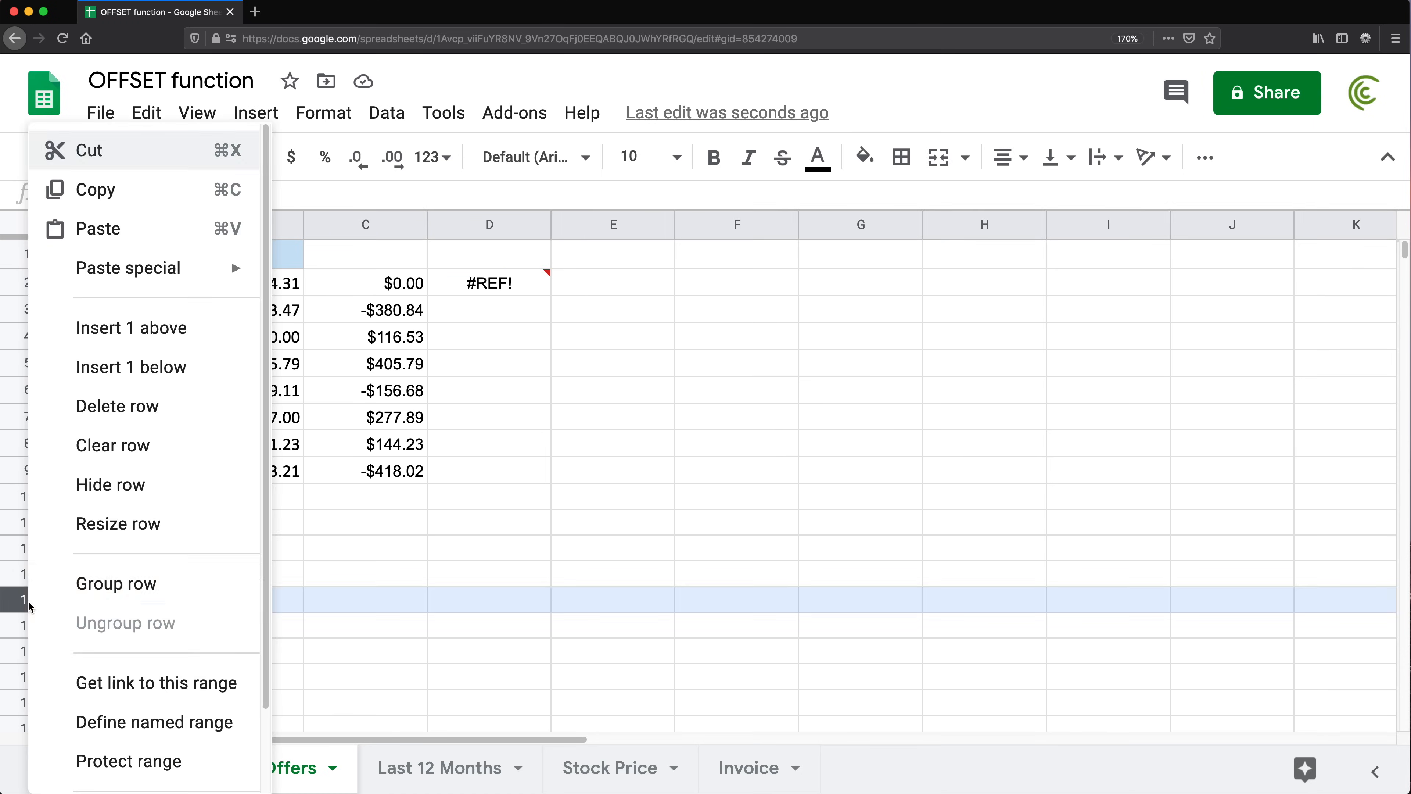
left_click(147, 328)
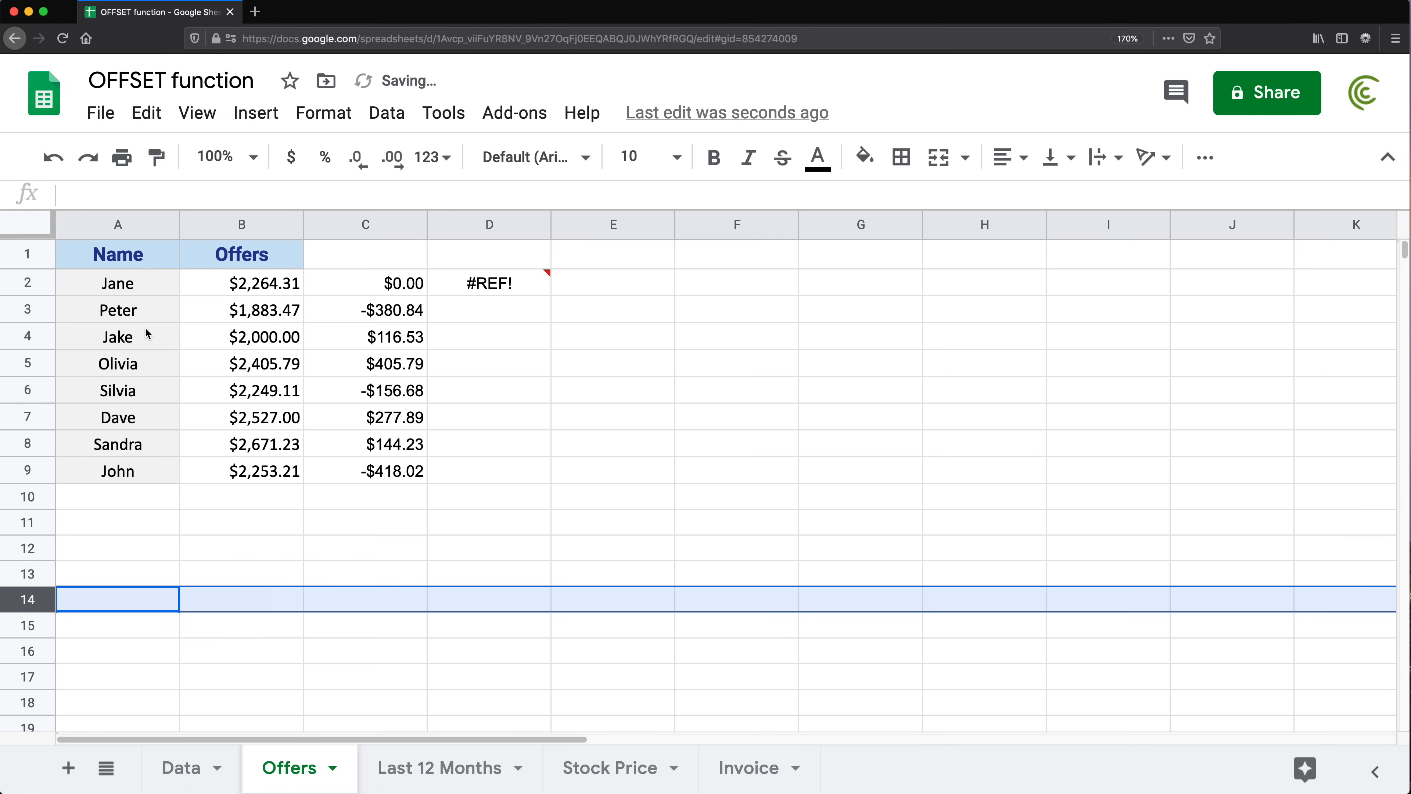
- Add a height of 20 to the OFFSET in D2, giving =ArrayFormula(iferror(B2:B-OFFSET(B2:B,-1,0,20),0))
left_click(476, 284)
double_click(476, 284)
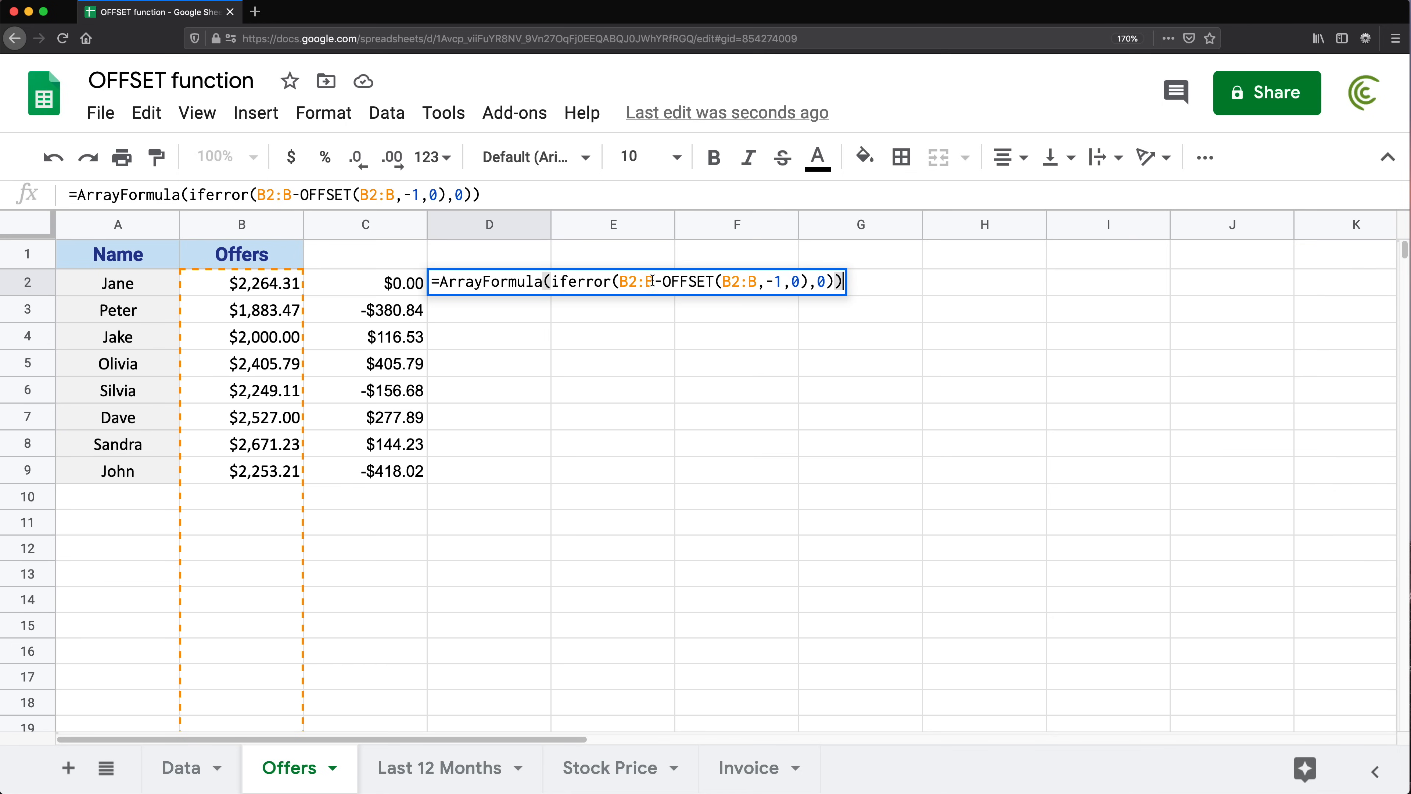
left_click_drag(653, 281, 551, 281)
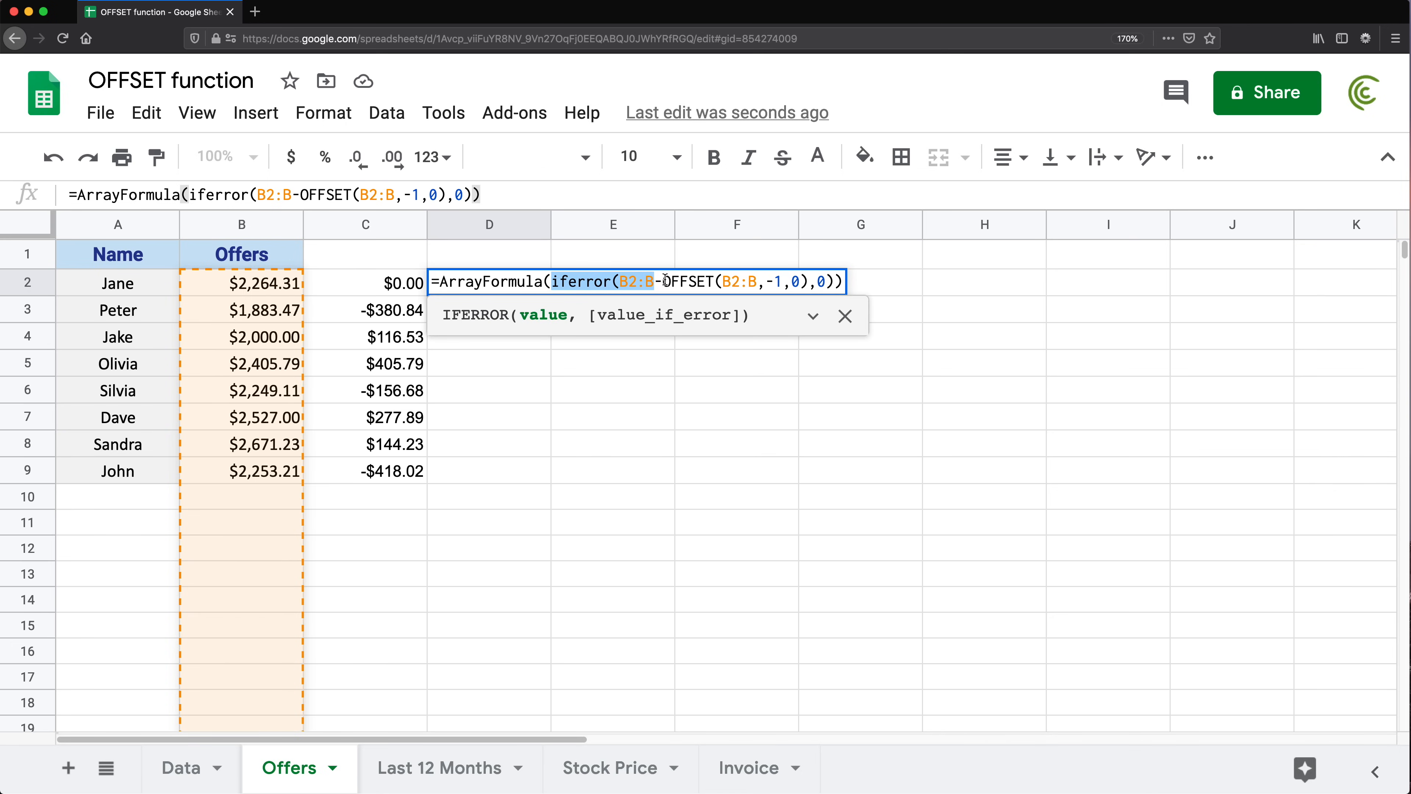
left_click_drag(662, 281, 758, 281)
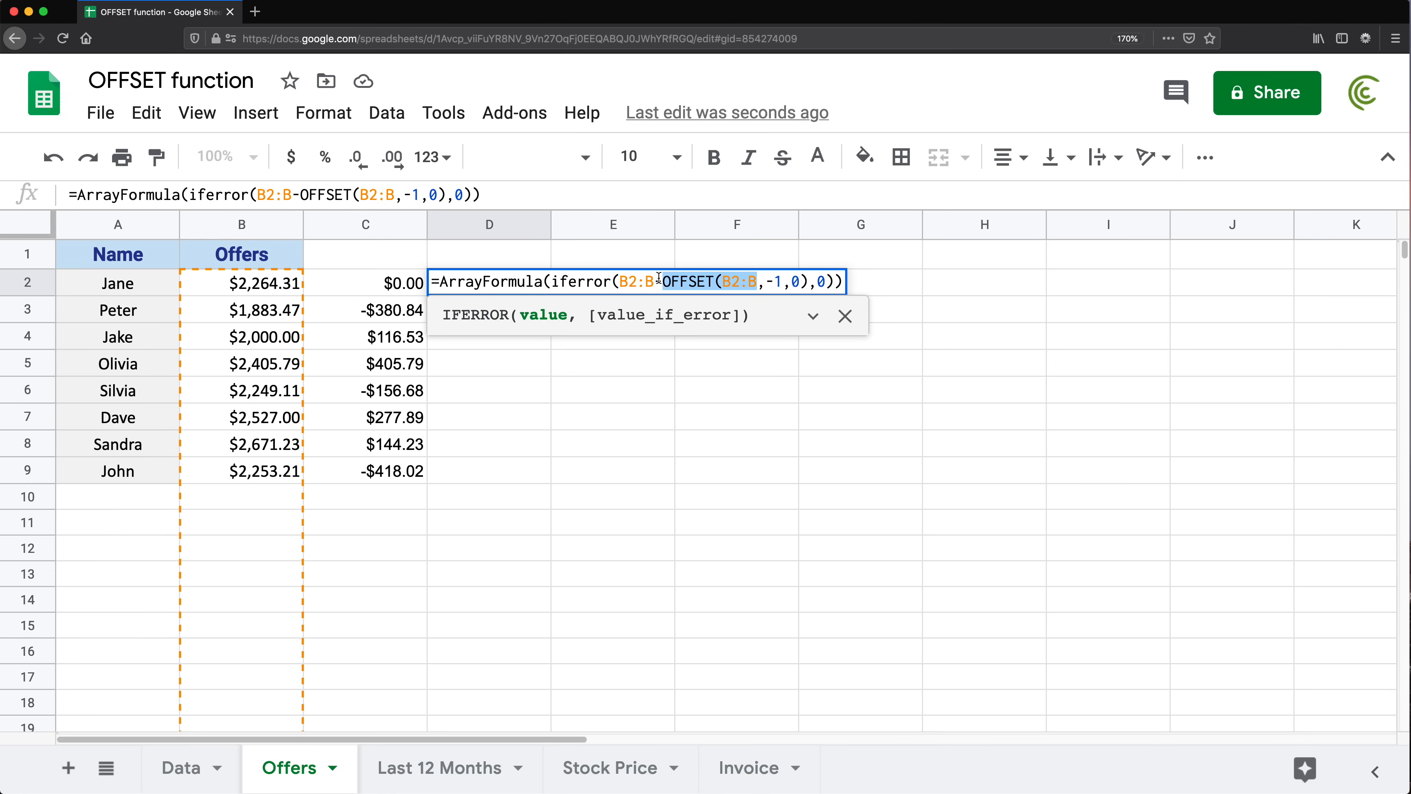
left_click(801, 282)
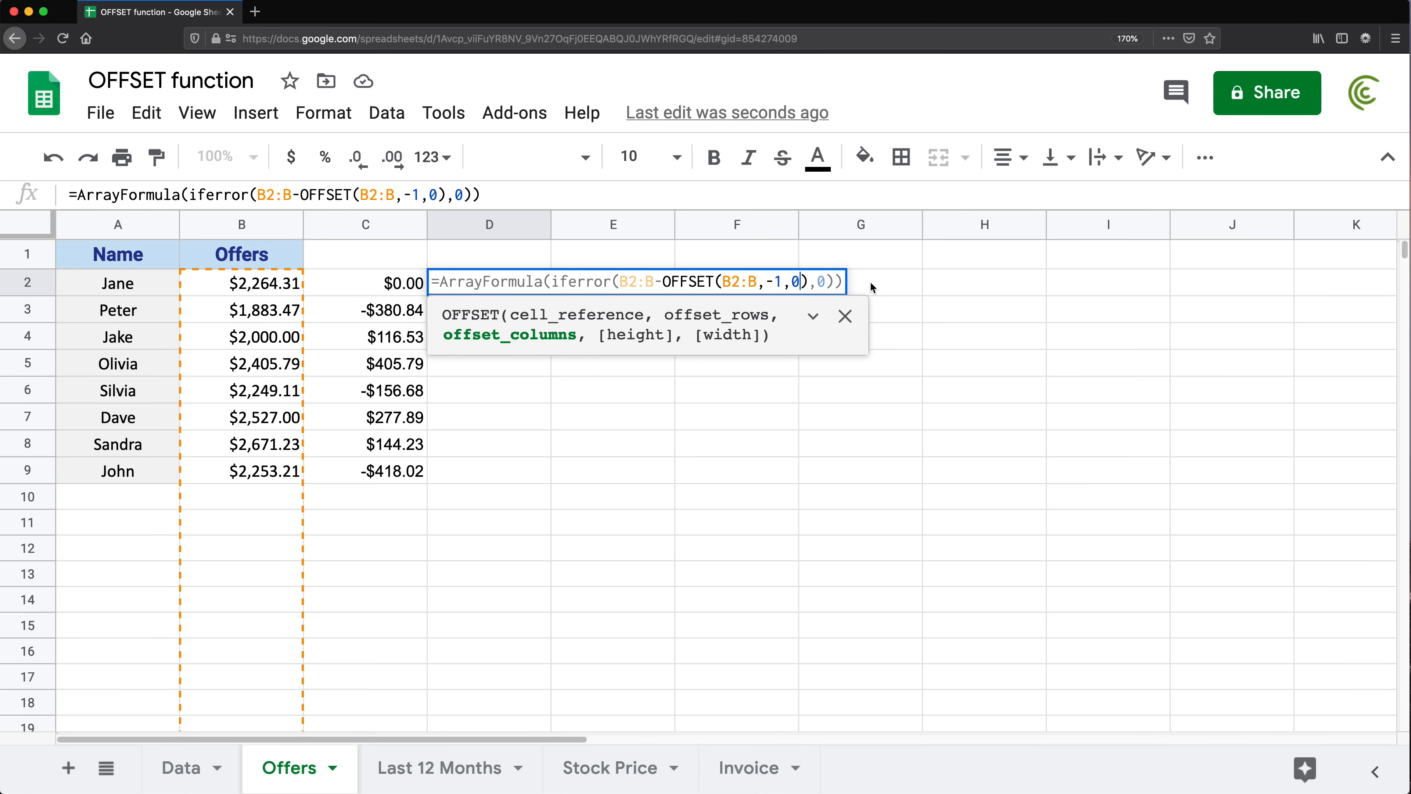
type(",")
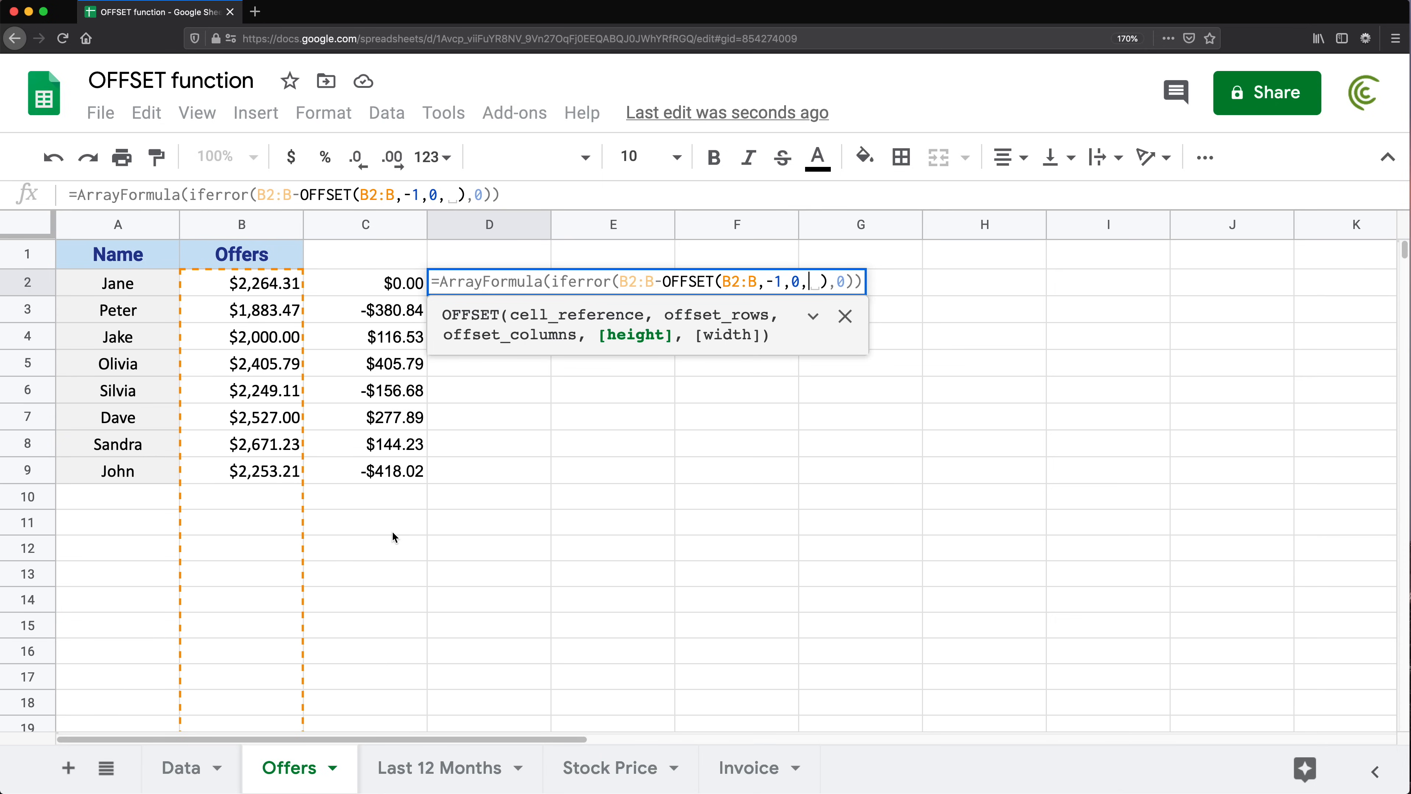
key("BackSpace")
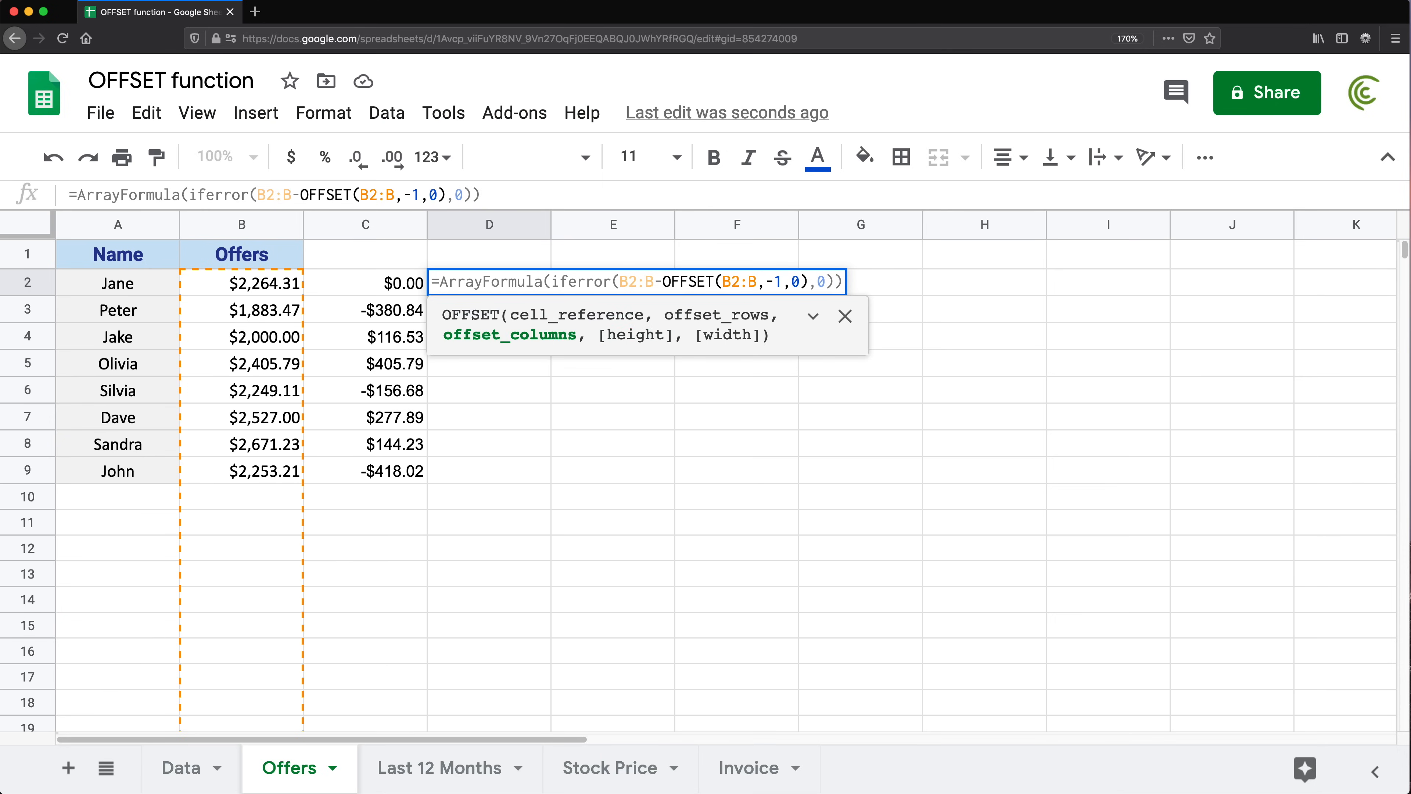
type(",20")
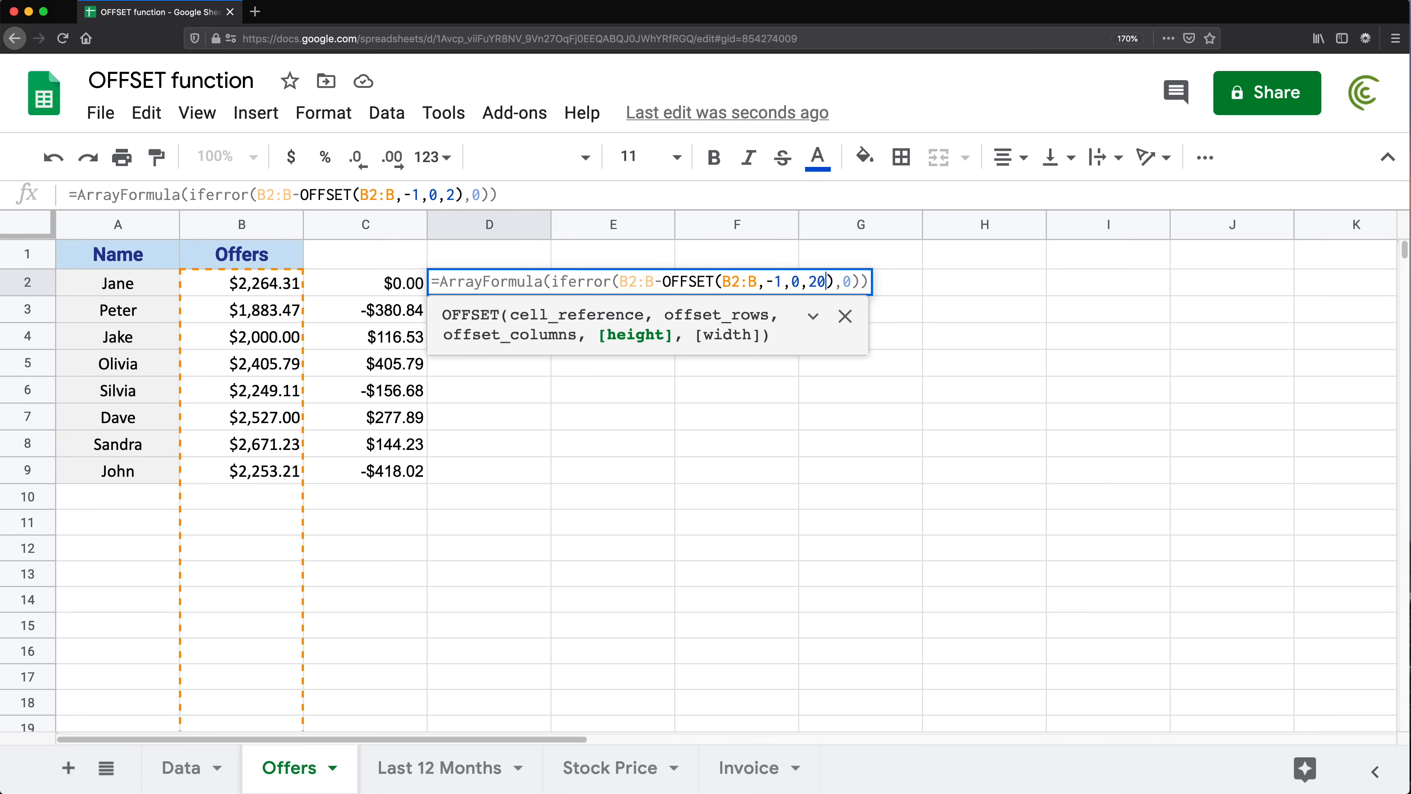
key("Return")
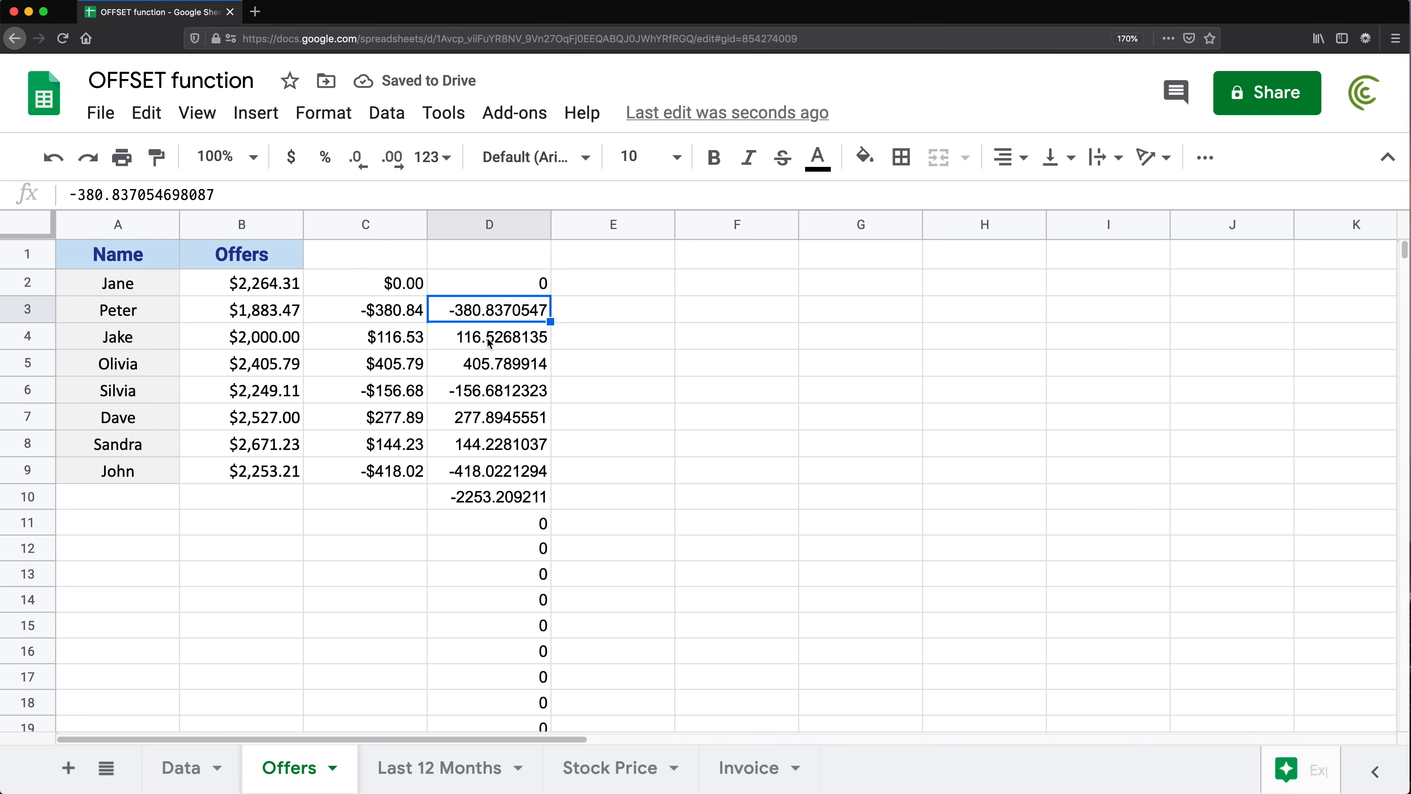
- Delete all rows from row 26 down to the end of the Offers sheet, row 50500
scroll(503, 283, "down", 1)
scroll(503, 283, "down", 20)
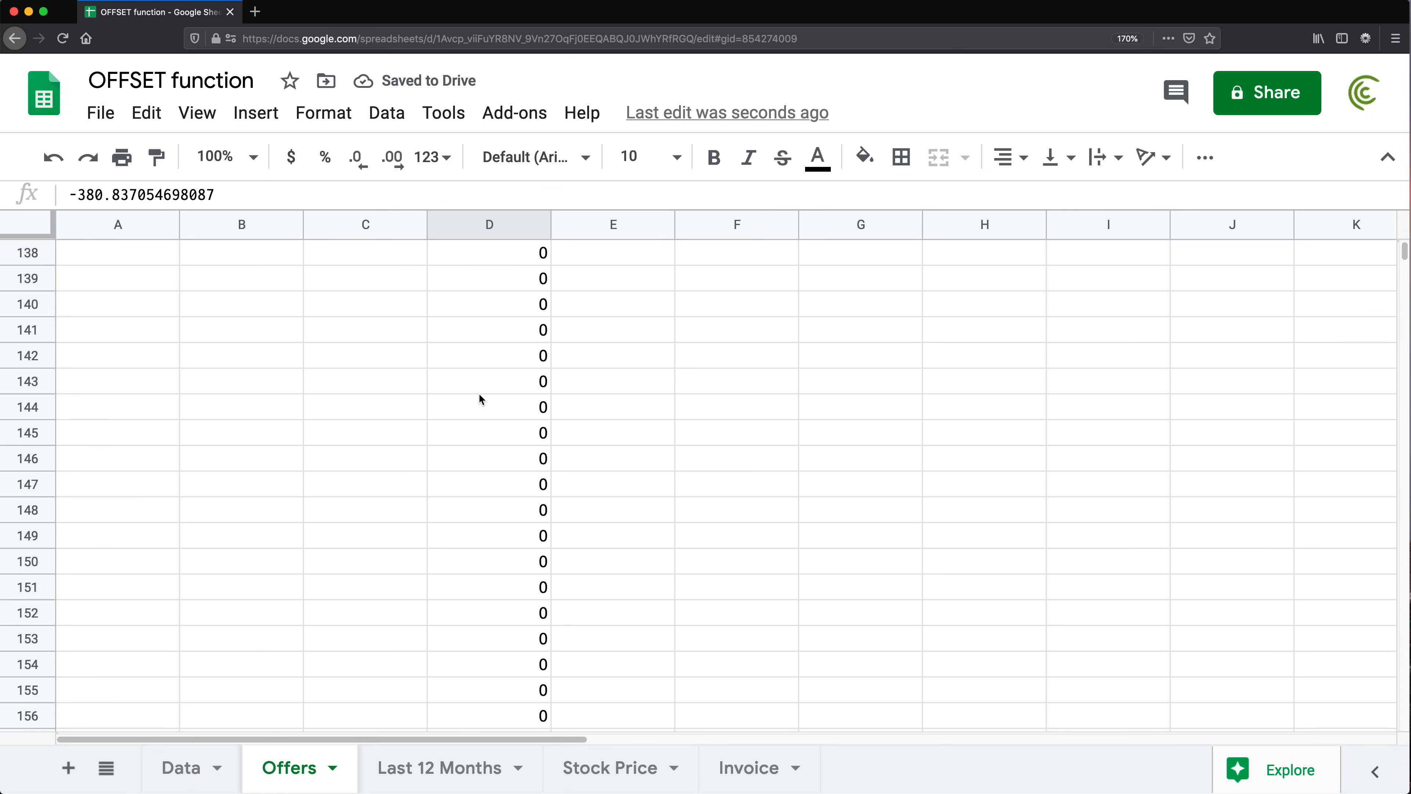
scroll(476, 435, "up", 20)
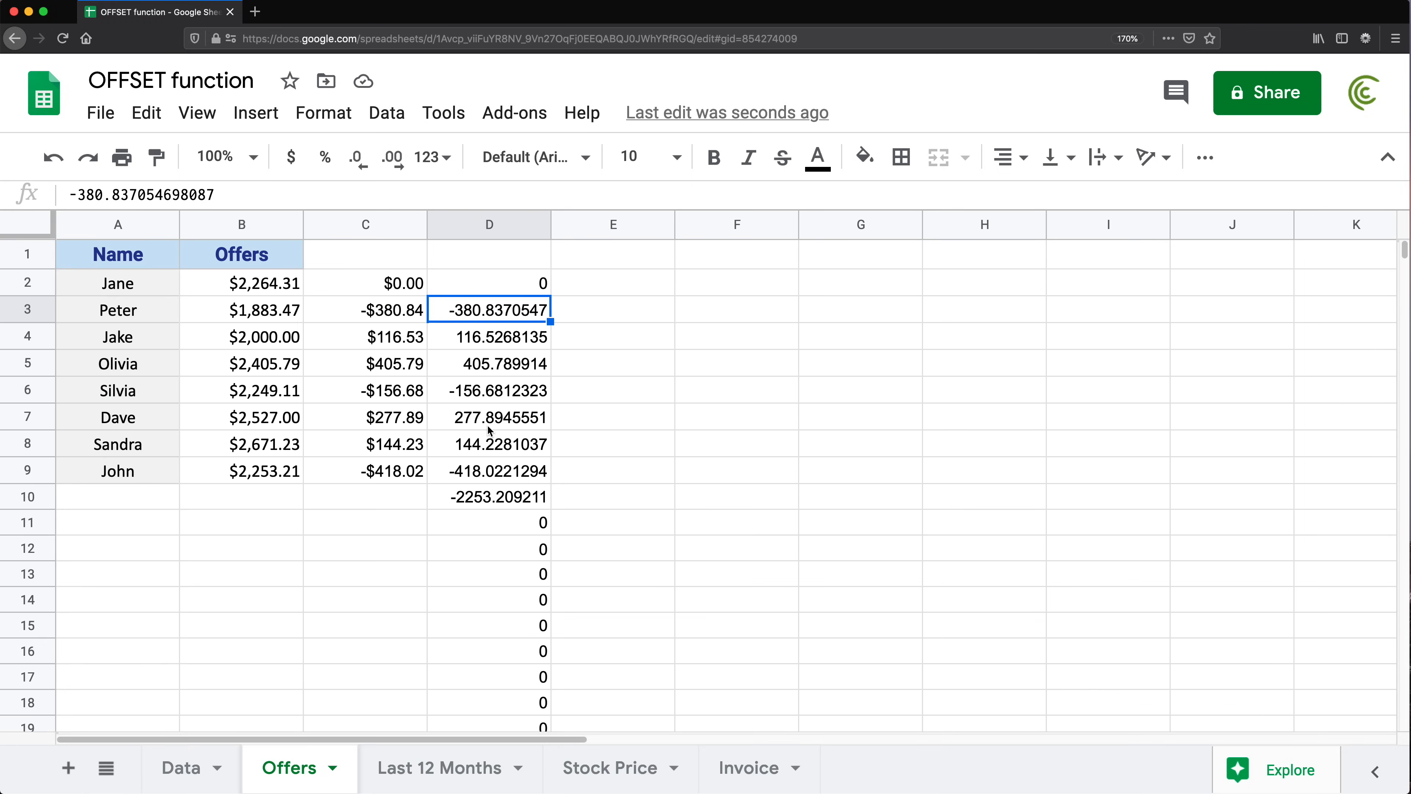
scroll(68, 623, "down", 3)
scroll(61, 634, "down", 1)
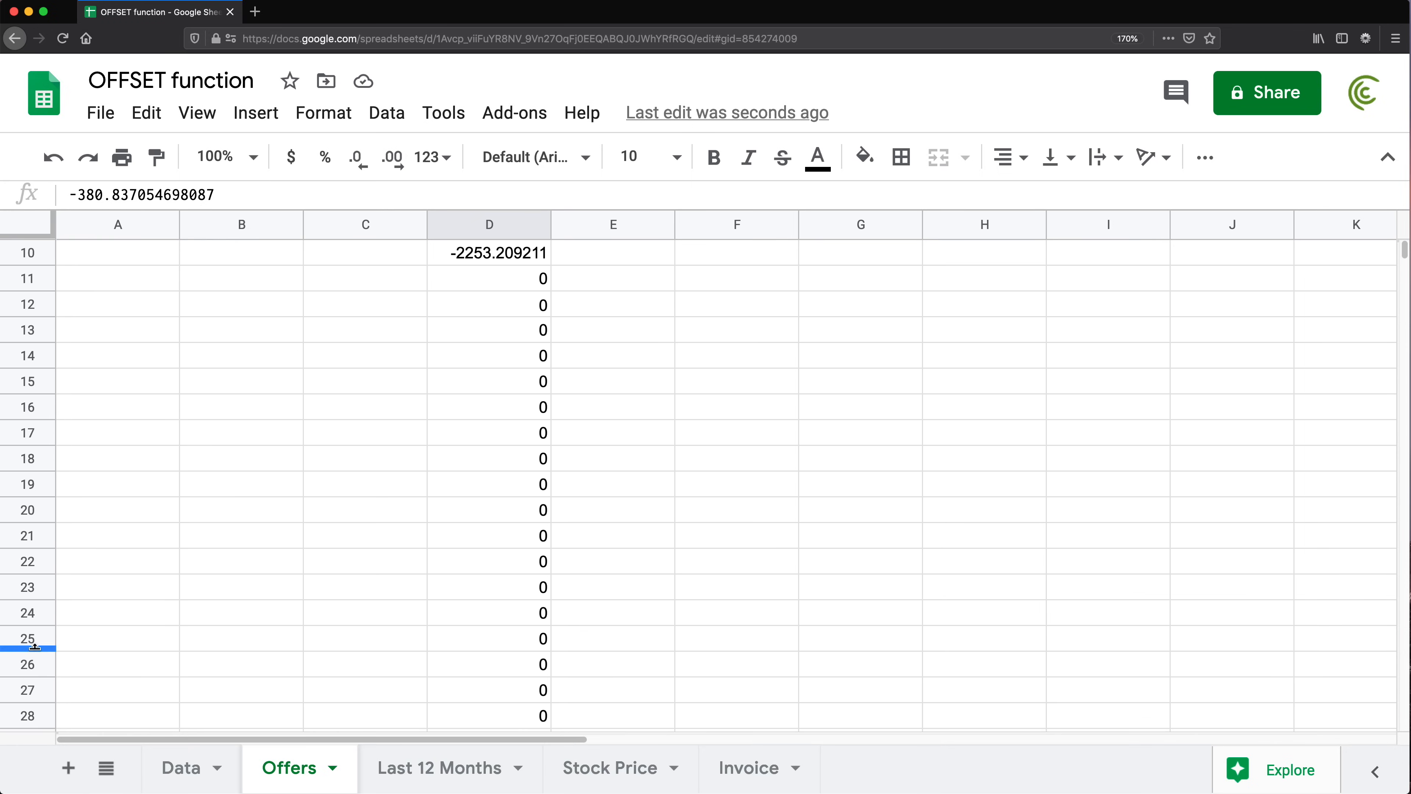
left_click(30, 665)
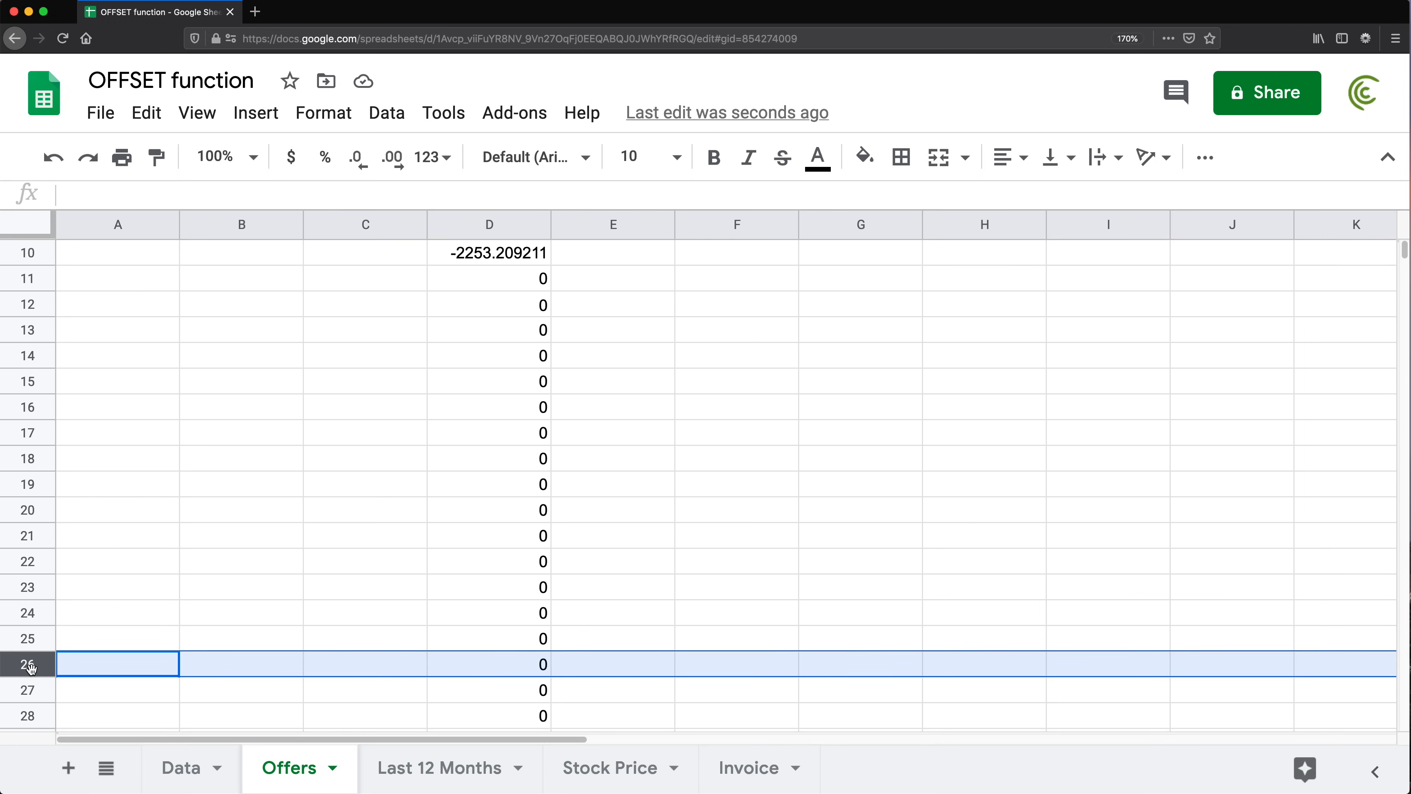
key("super+shift+Down")
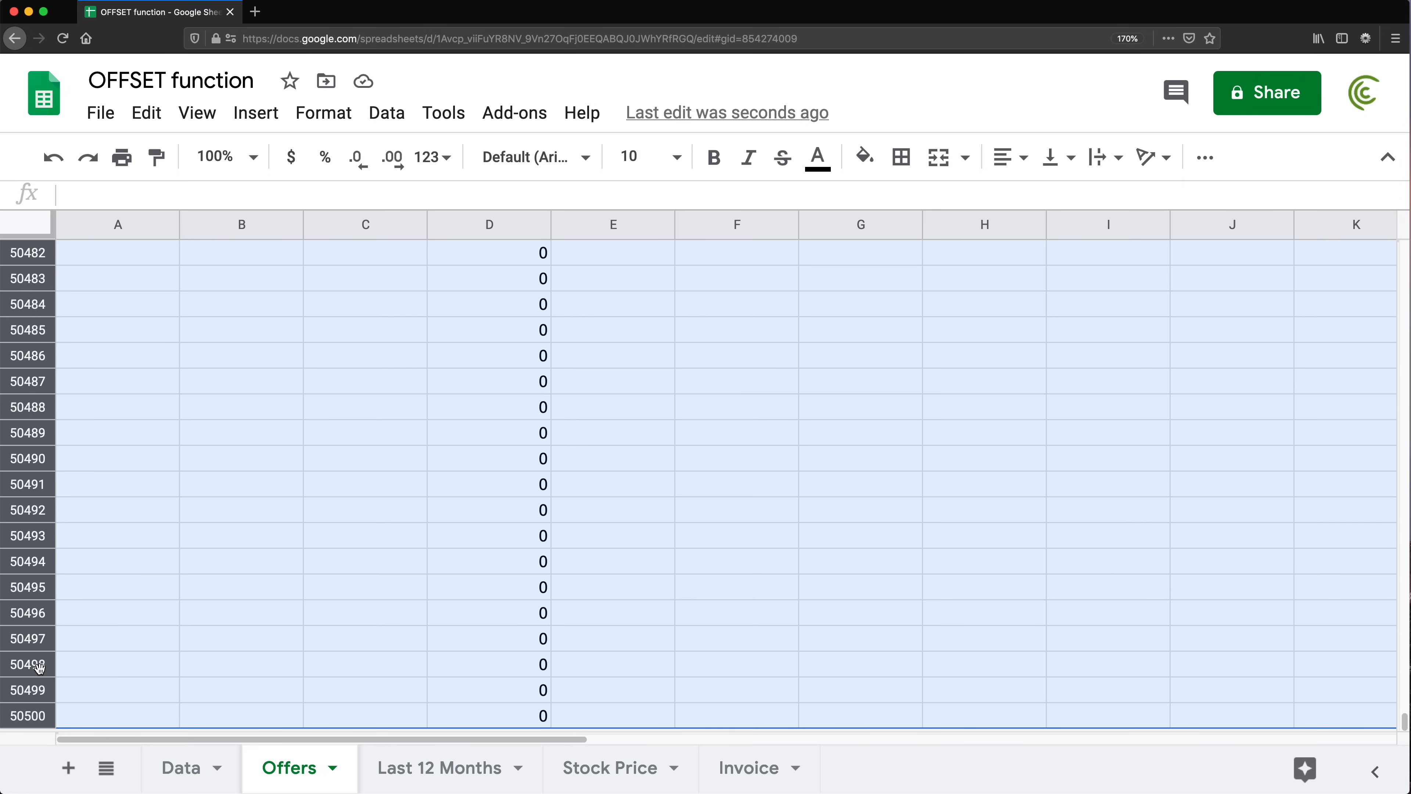
right_click(37, 561)
left_click(170, 407)
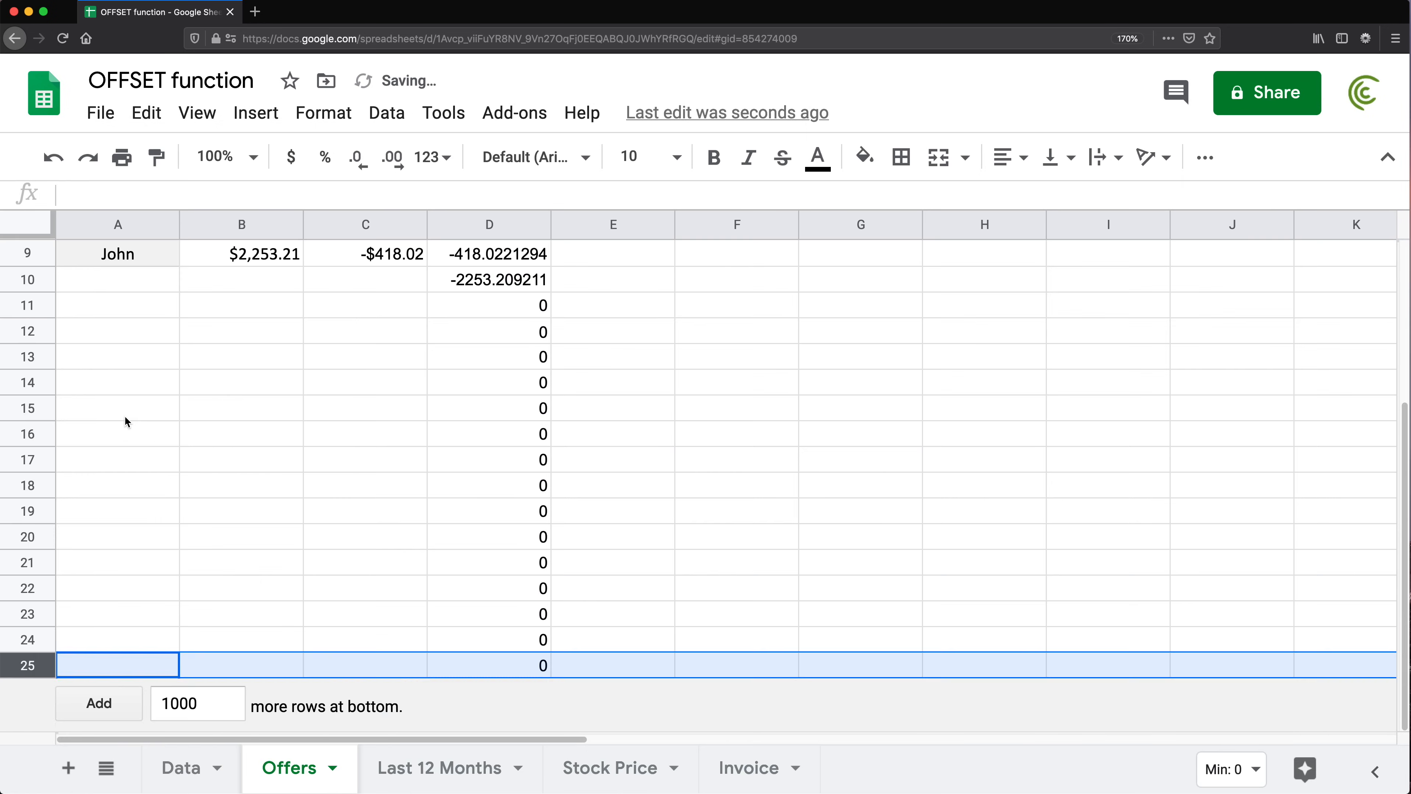
left_click(425, 492)
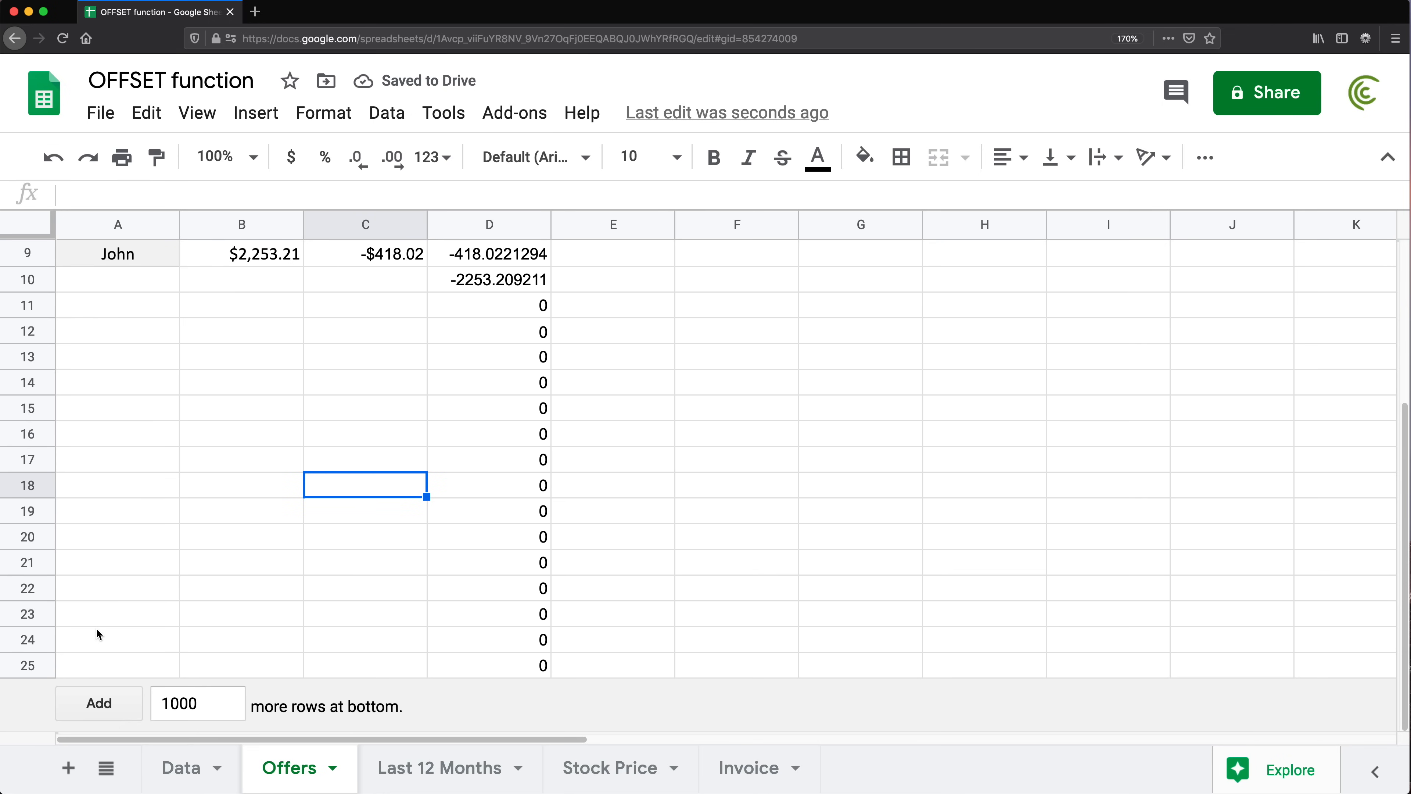
- Set the OFFSET height in the D2 formula to 24 and compare it with the rows spanned by C2:C25
scroll(96, 628, "up", 3)
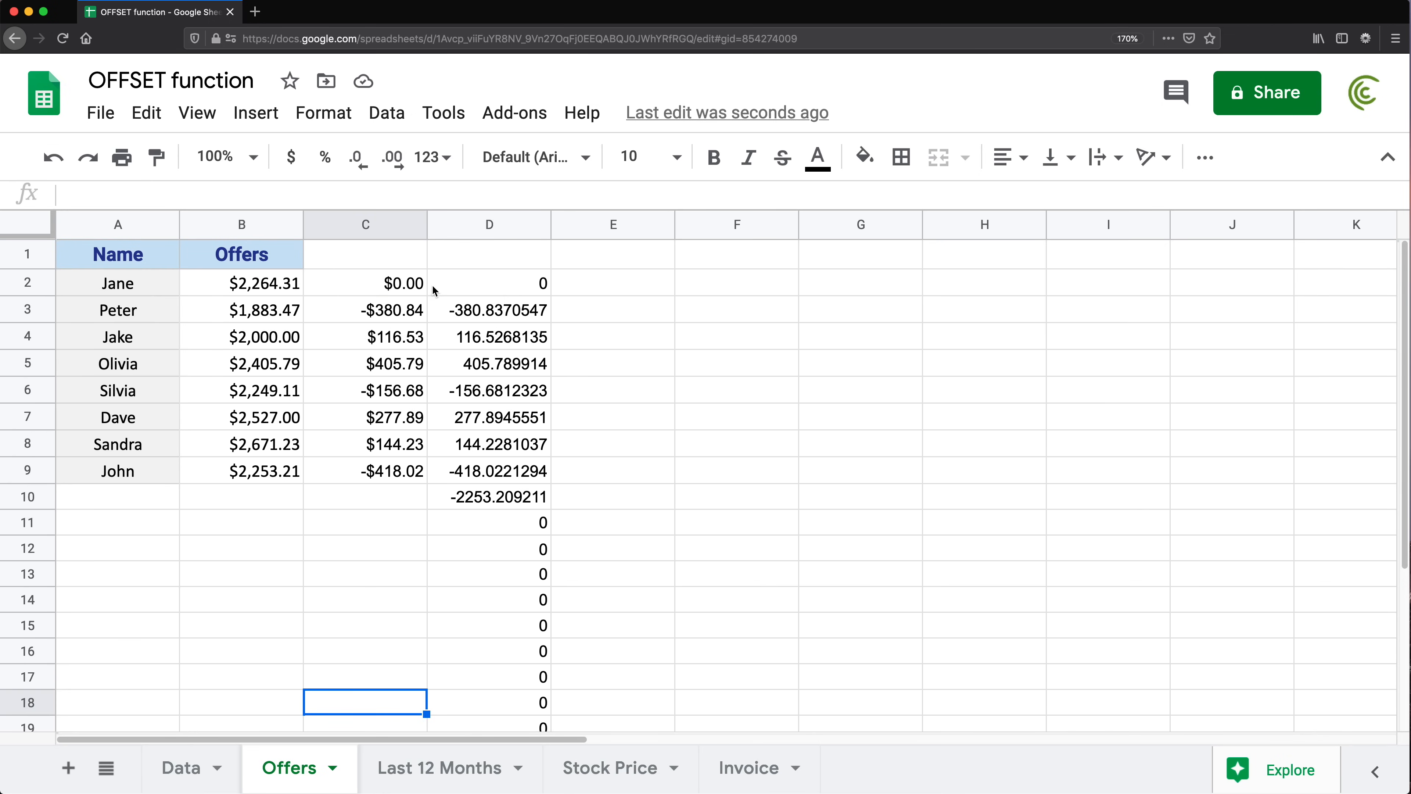
double_click(503, 282)
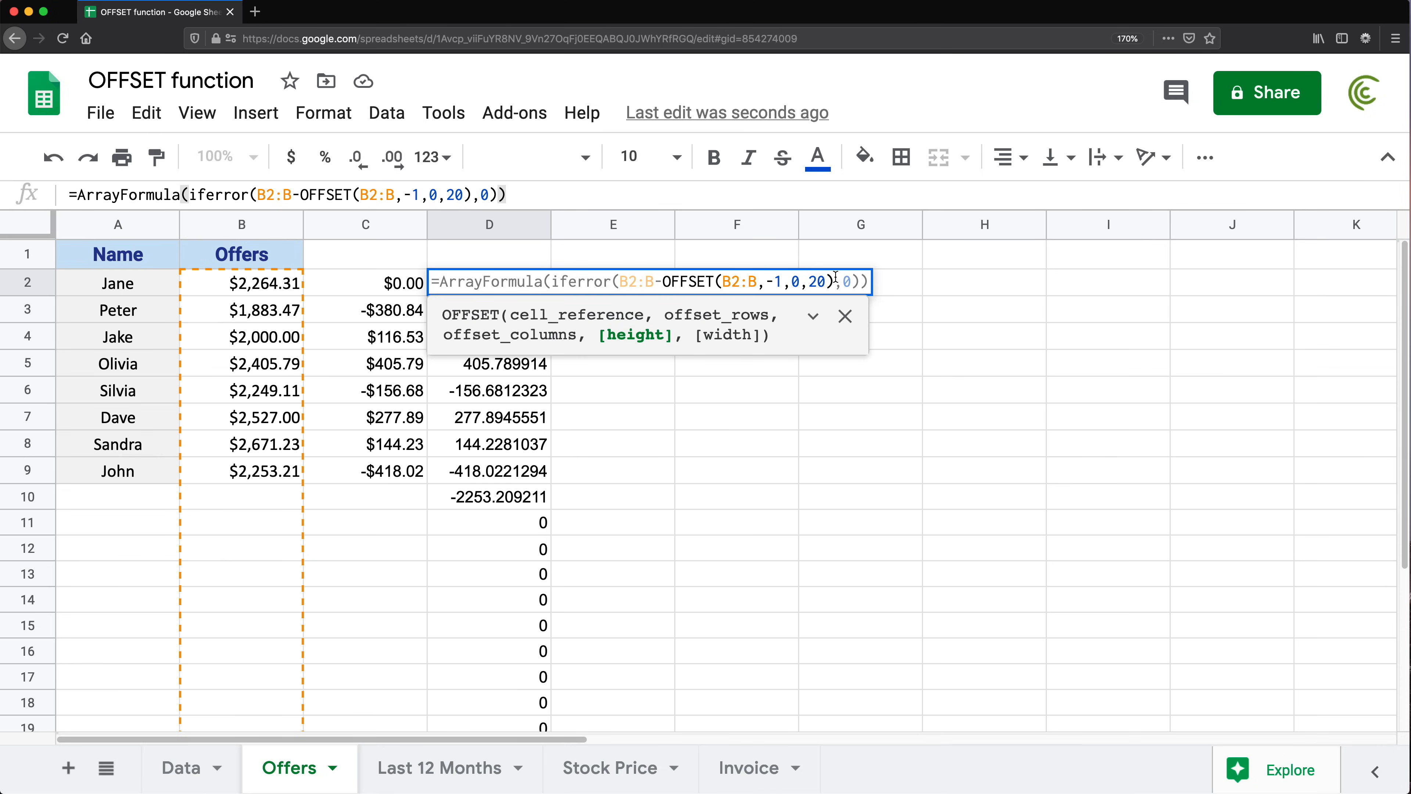
key("BackSpace")
type("4")
key("Return")
key("Up")
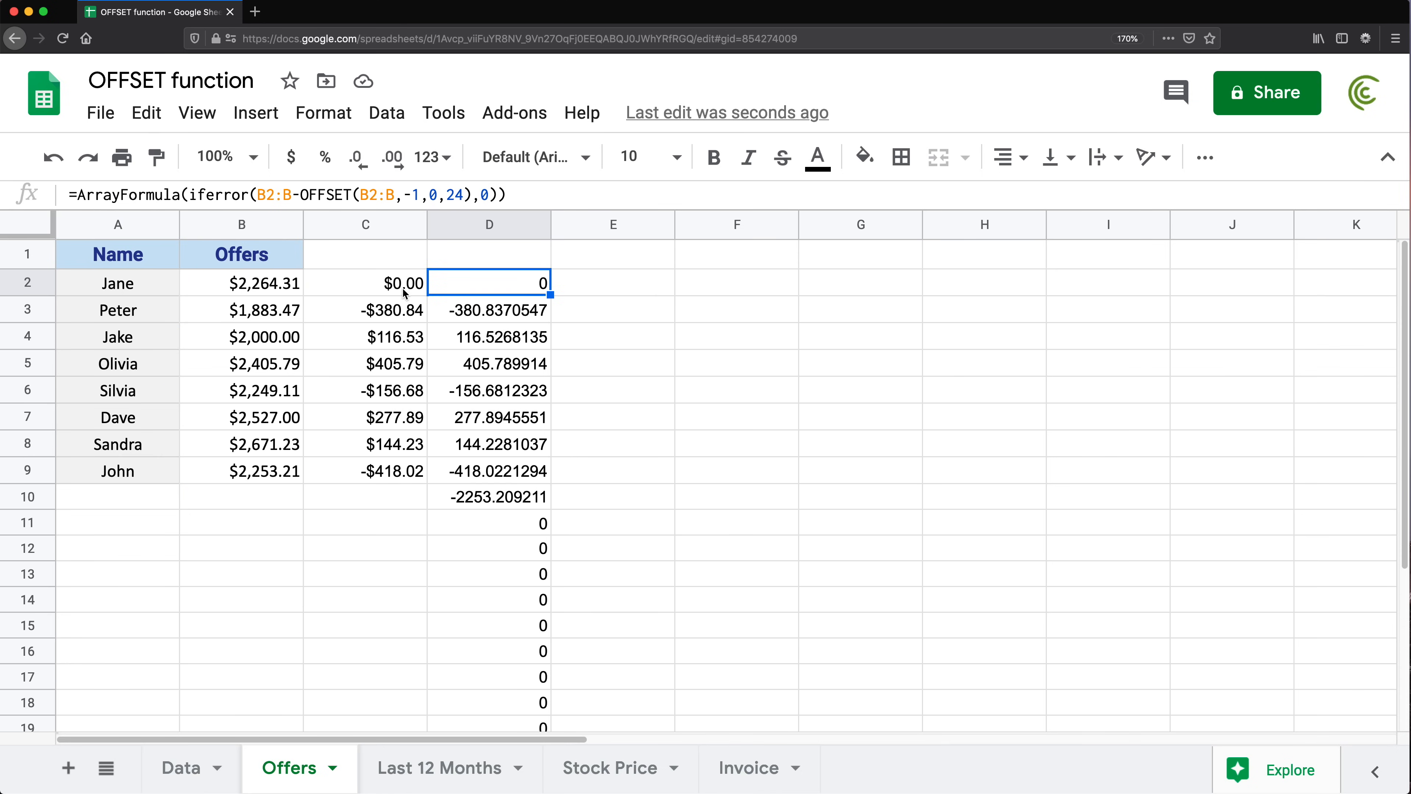
left_click_drag(380, 285, 383, 717)
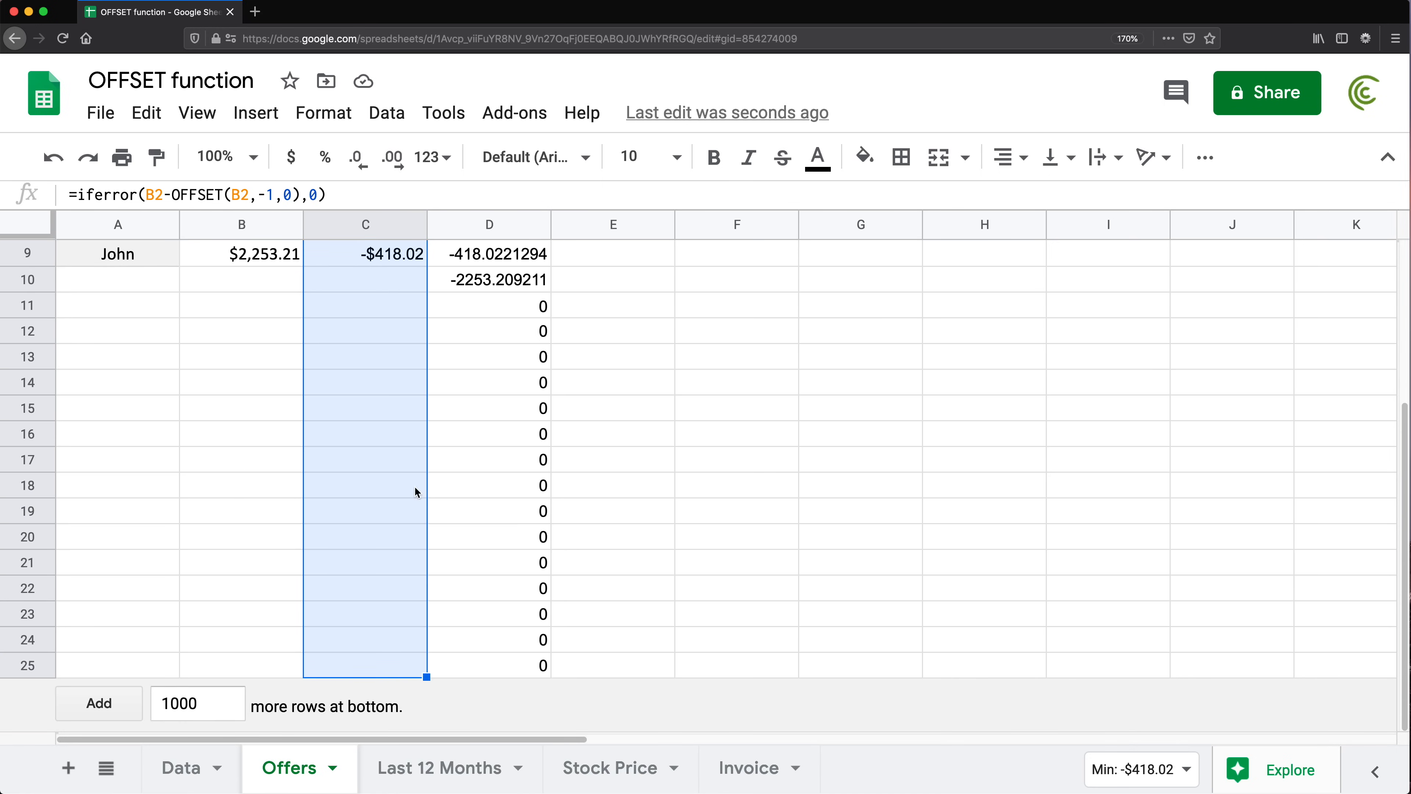
scroll(412, 612, "up", 5)
left_click(517, 284)
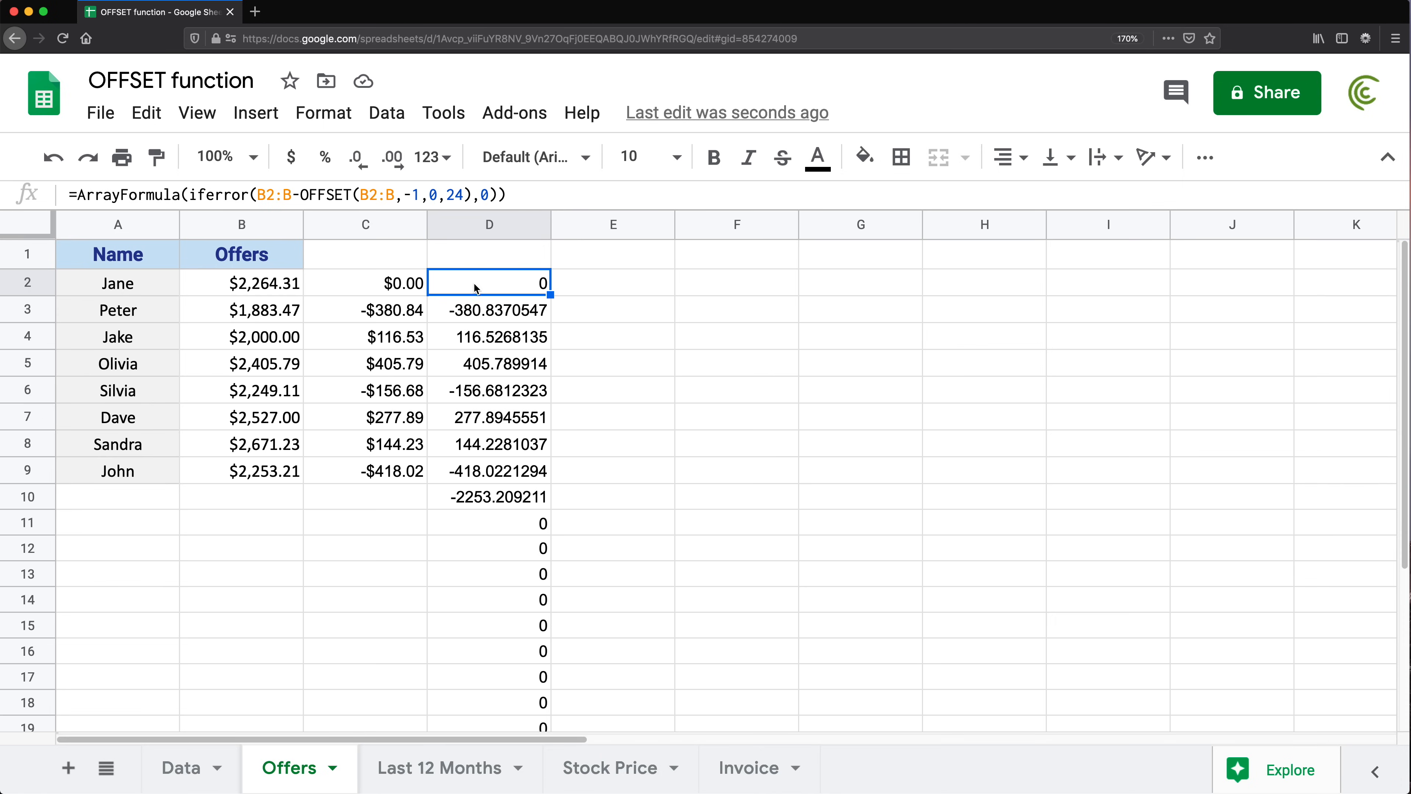
- Enter =COUNTA(A:A) in F2 to count the filled cells in column A, and review its range
left_click(730, 279)
type("=counta")
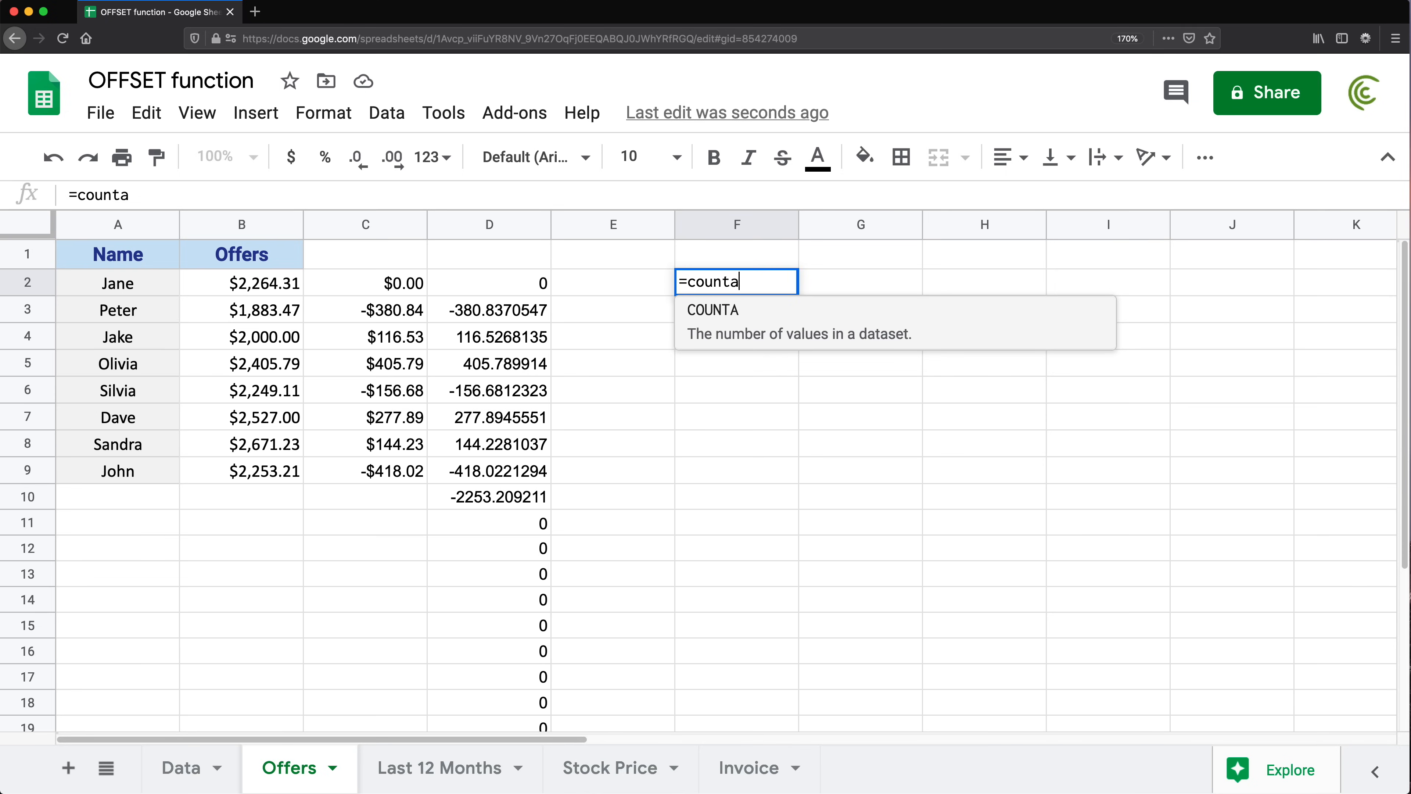
key("Tab")
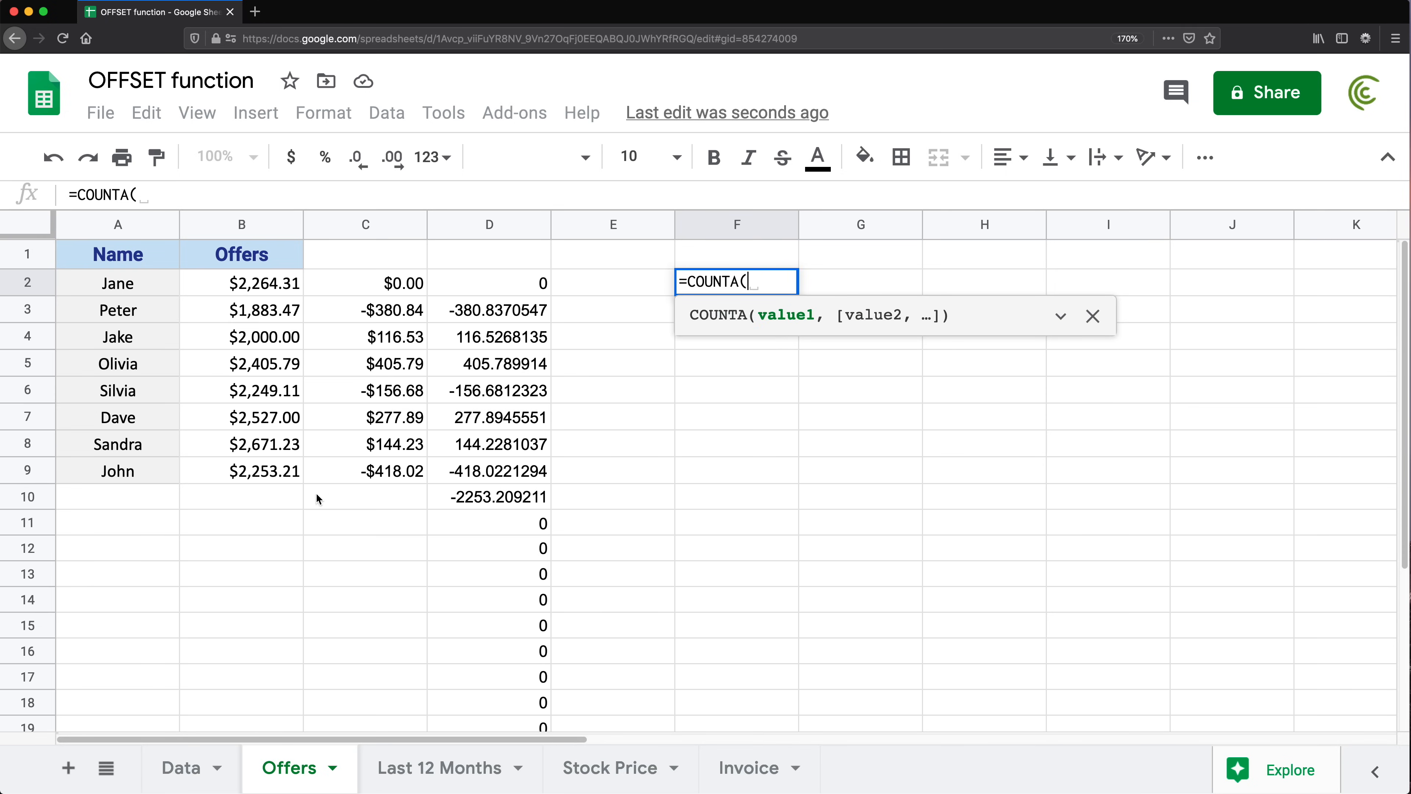
left_click(126, 225)
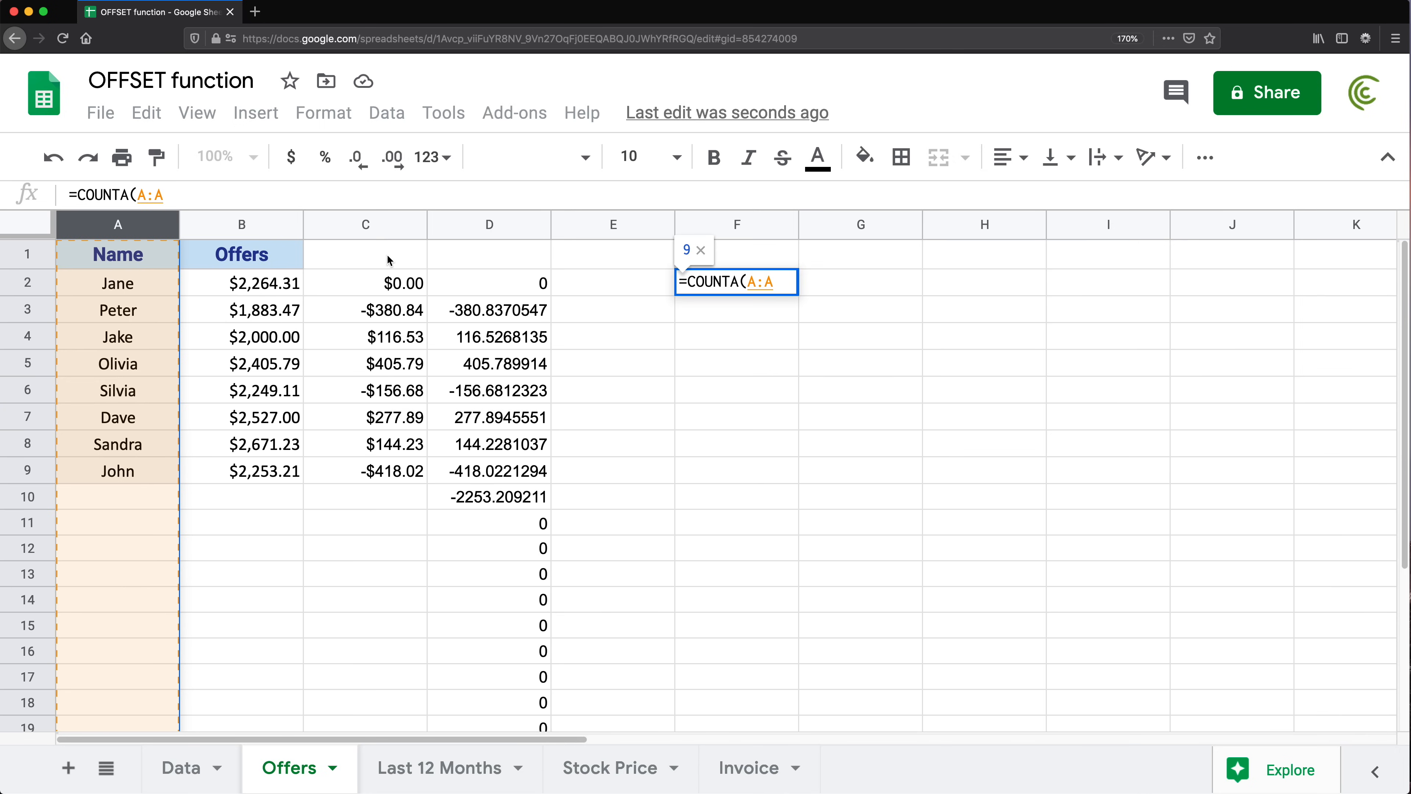
type(")")
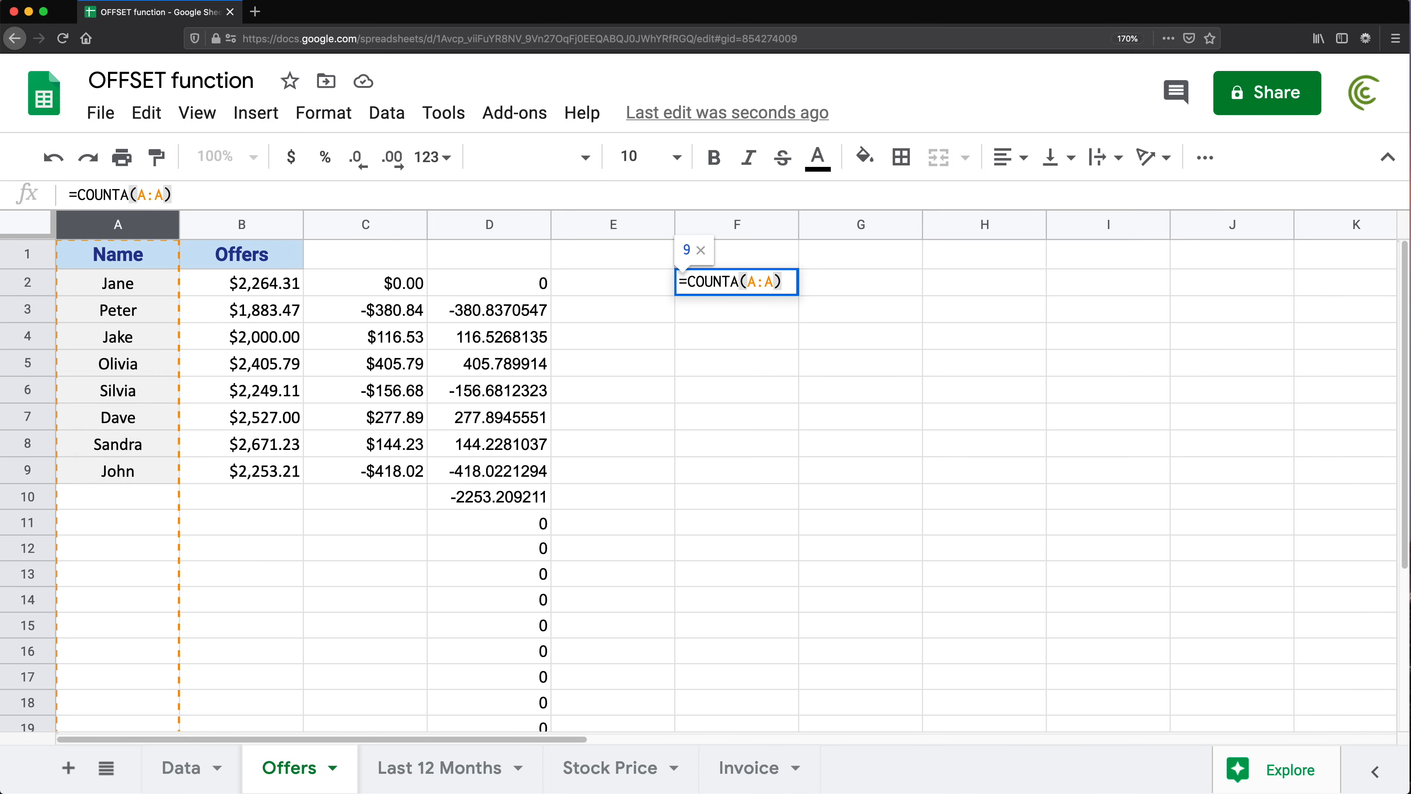
key("Return")
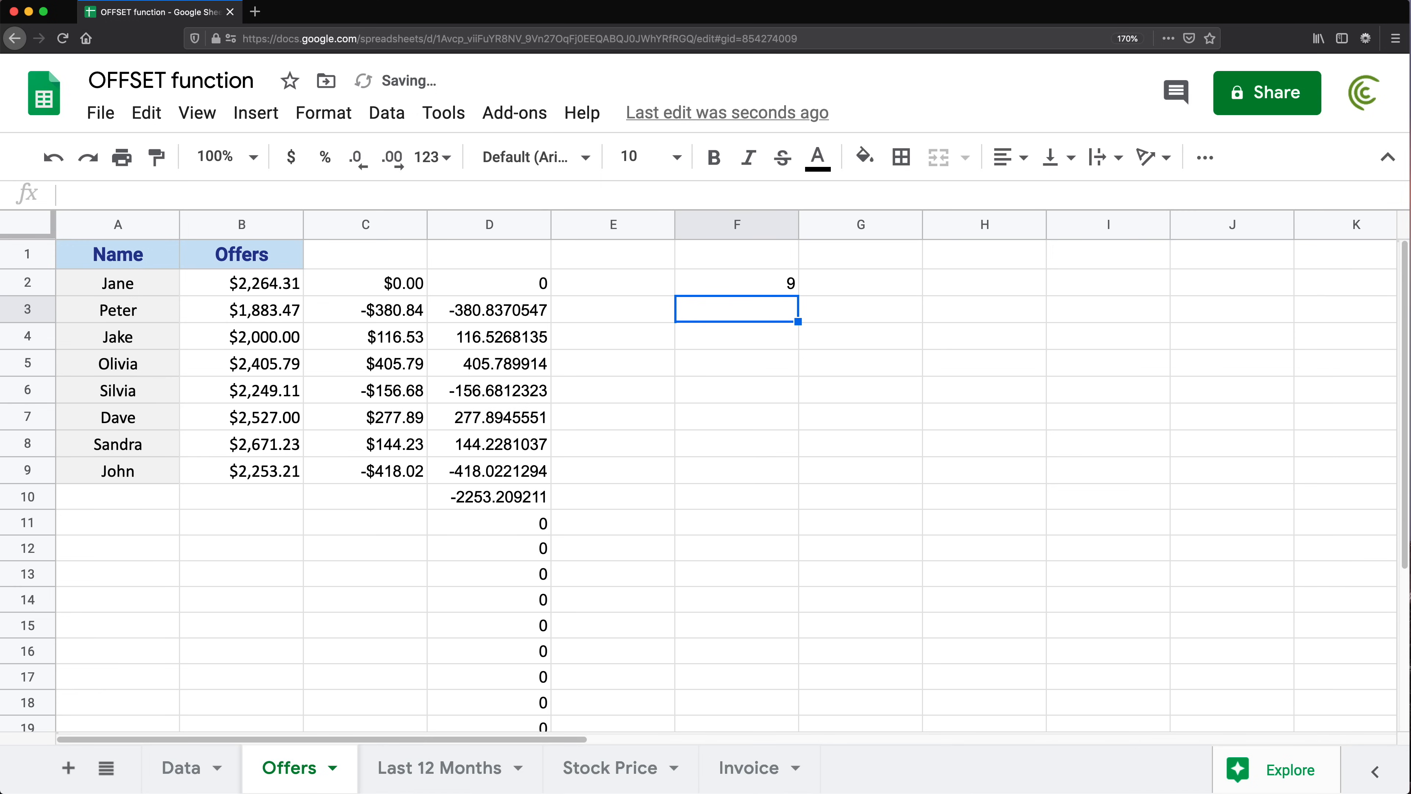
double_click(753, 291)
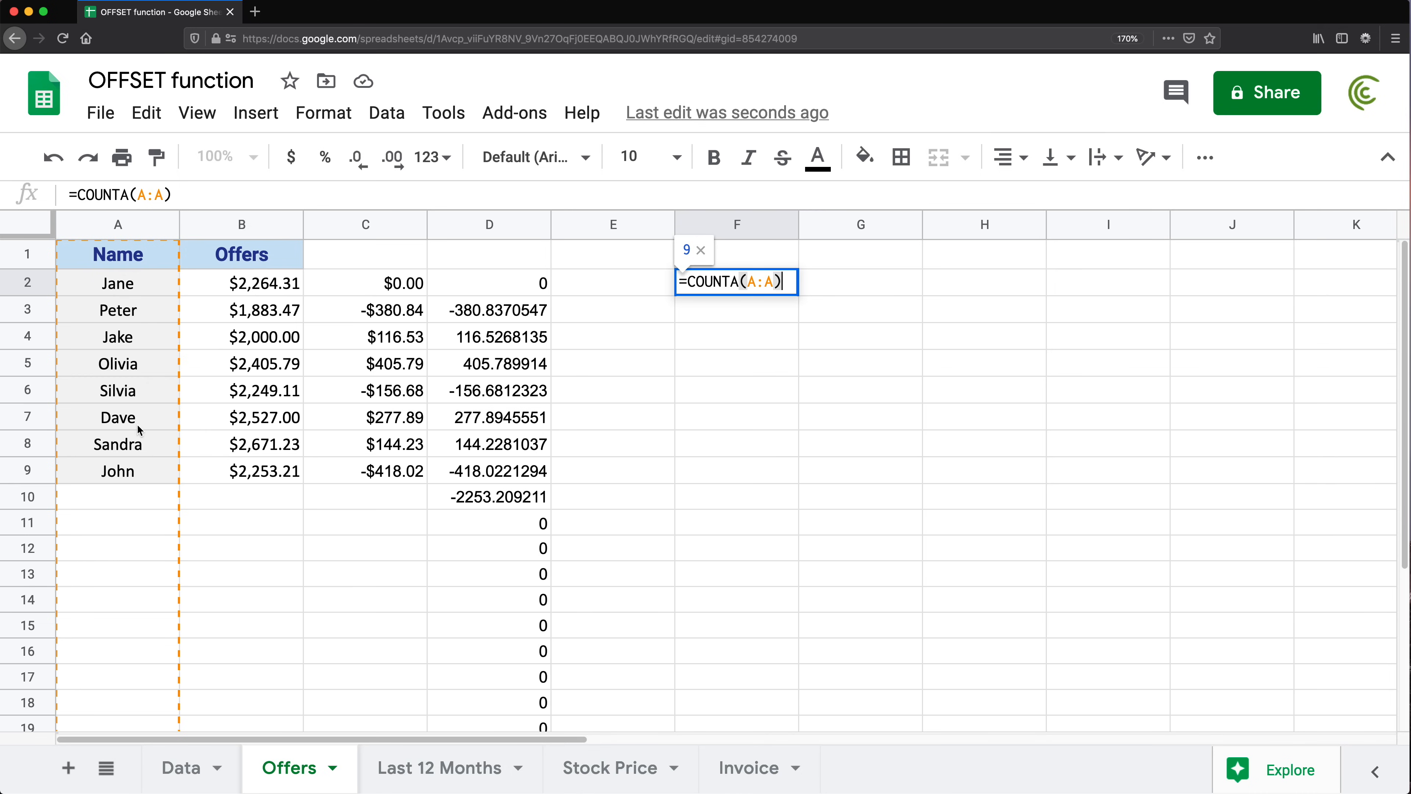
left_click(684, 279)
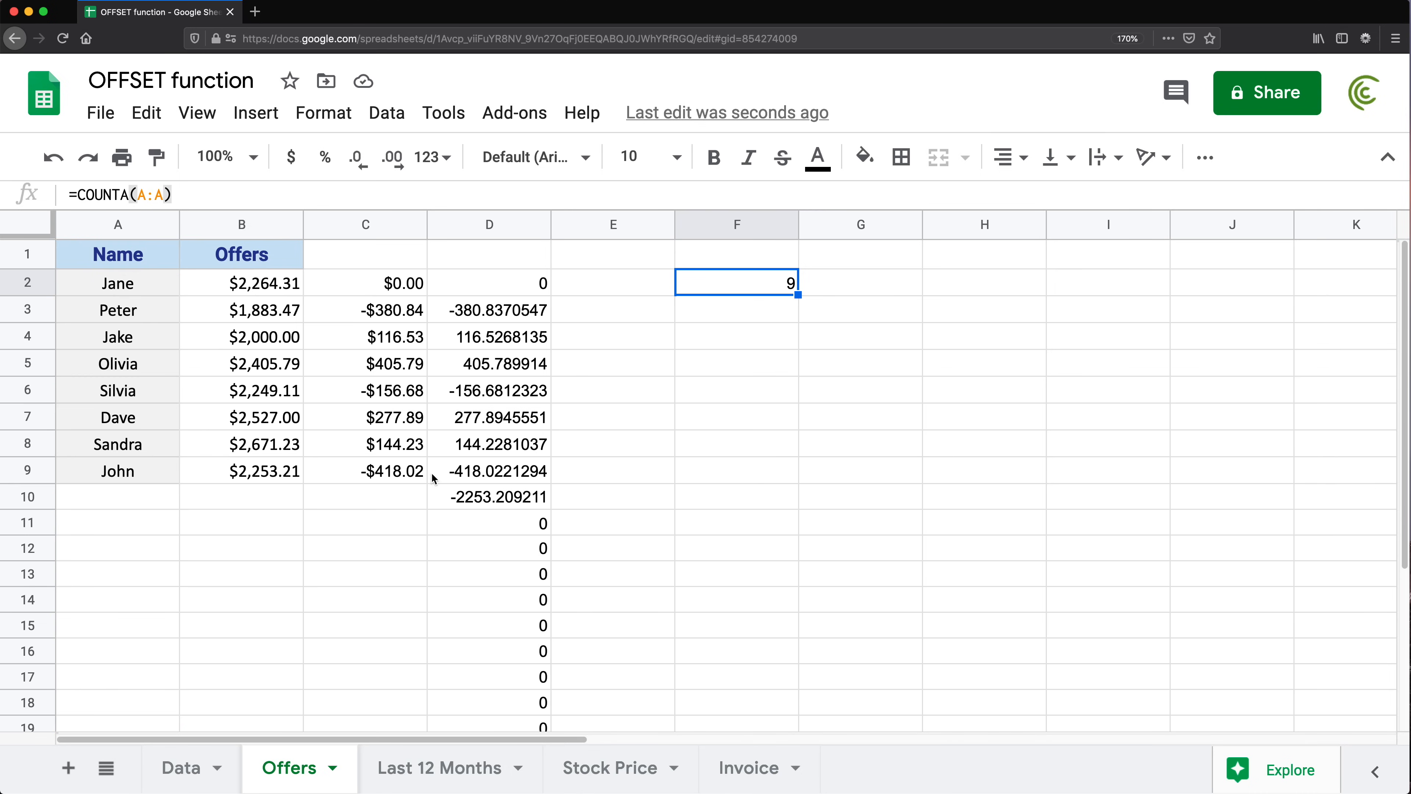
- Enter =COUNTBLANK(A:A) in F3 to count the empty cells in column A
left_click_drag(105, 497, 111, 652)
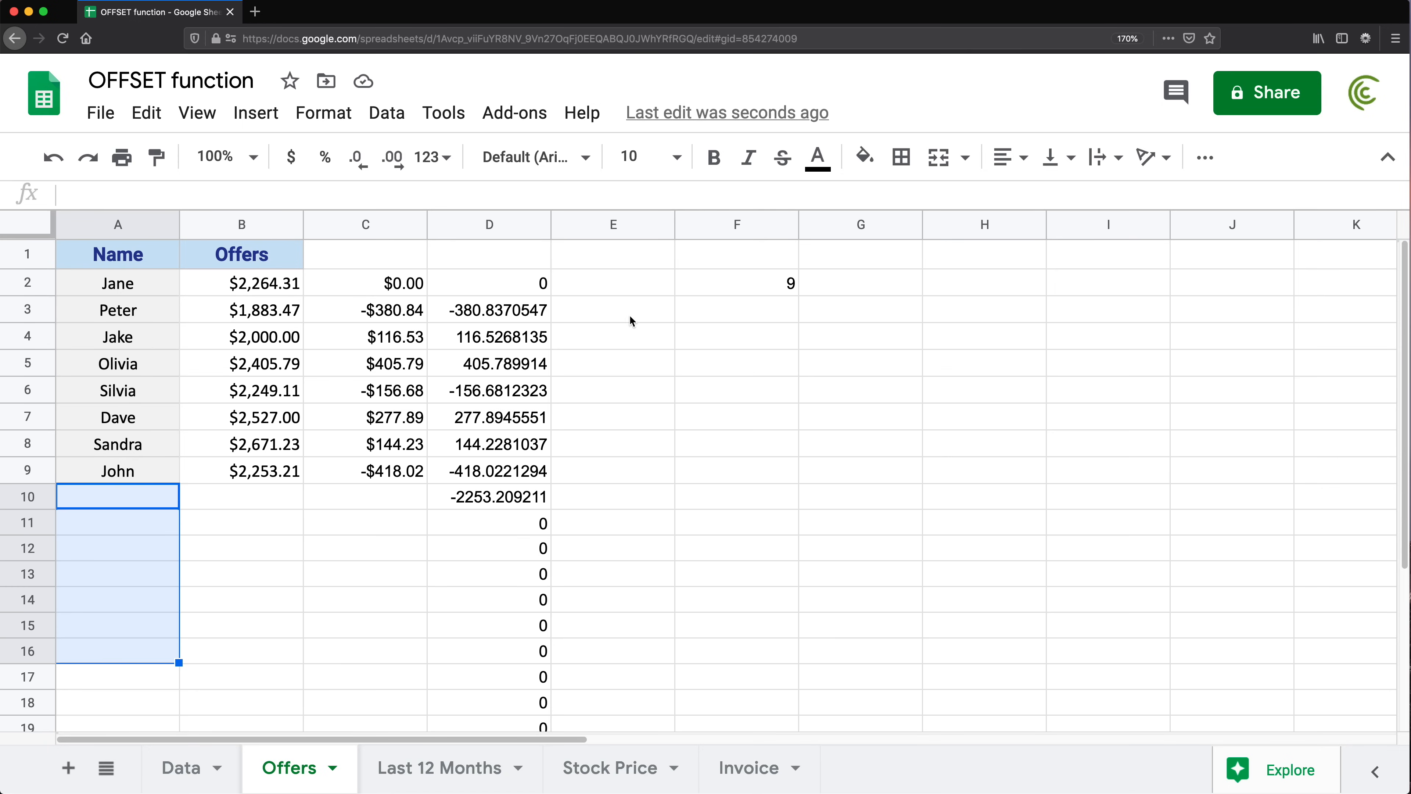
left_click(745, 314)
type("=COU")
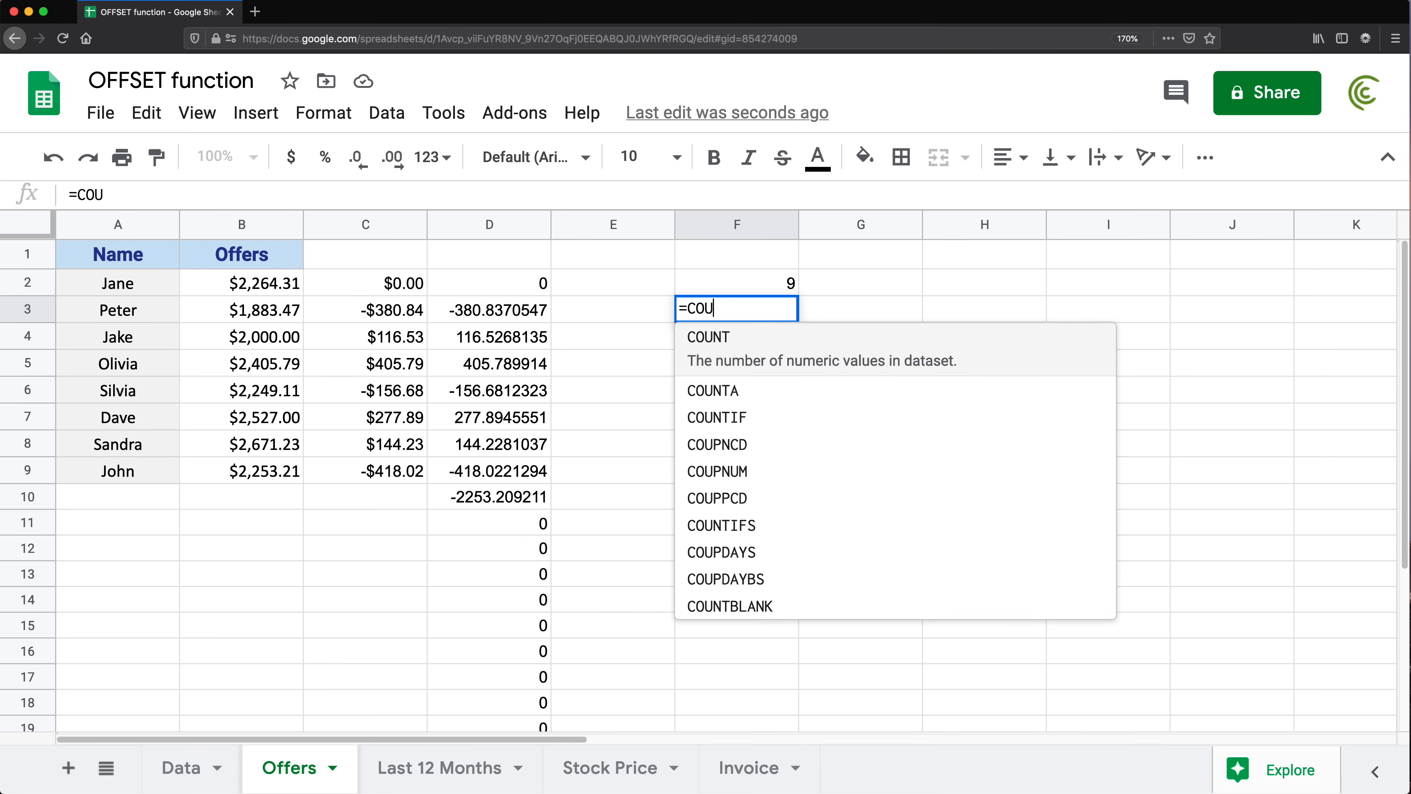
type("NT")
key("Down")
key("Down")
key("Down")
key("Down")
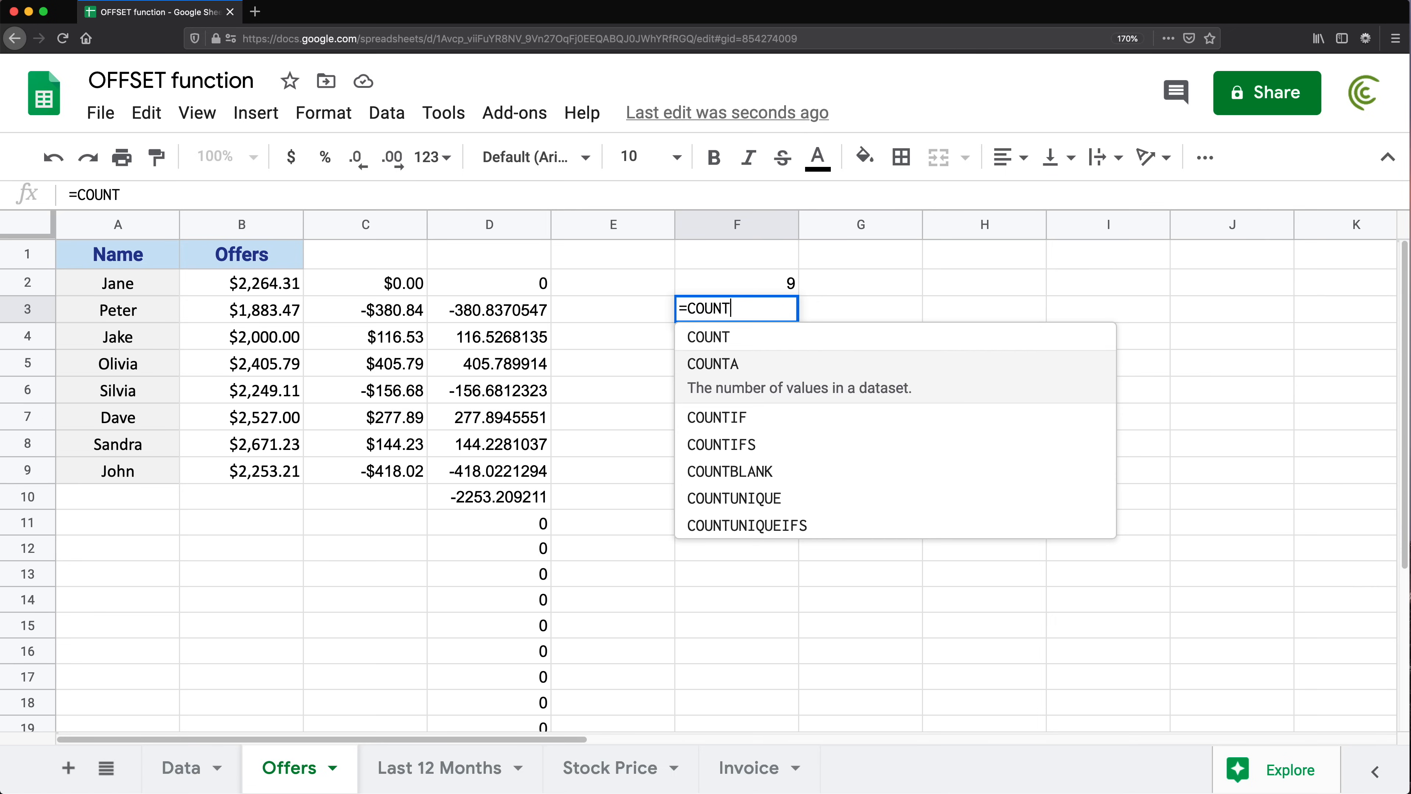
key("Tab")
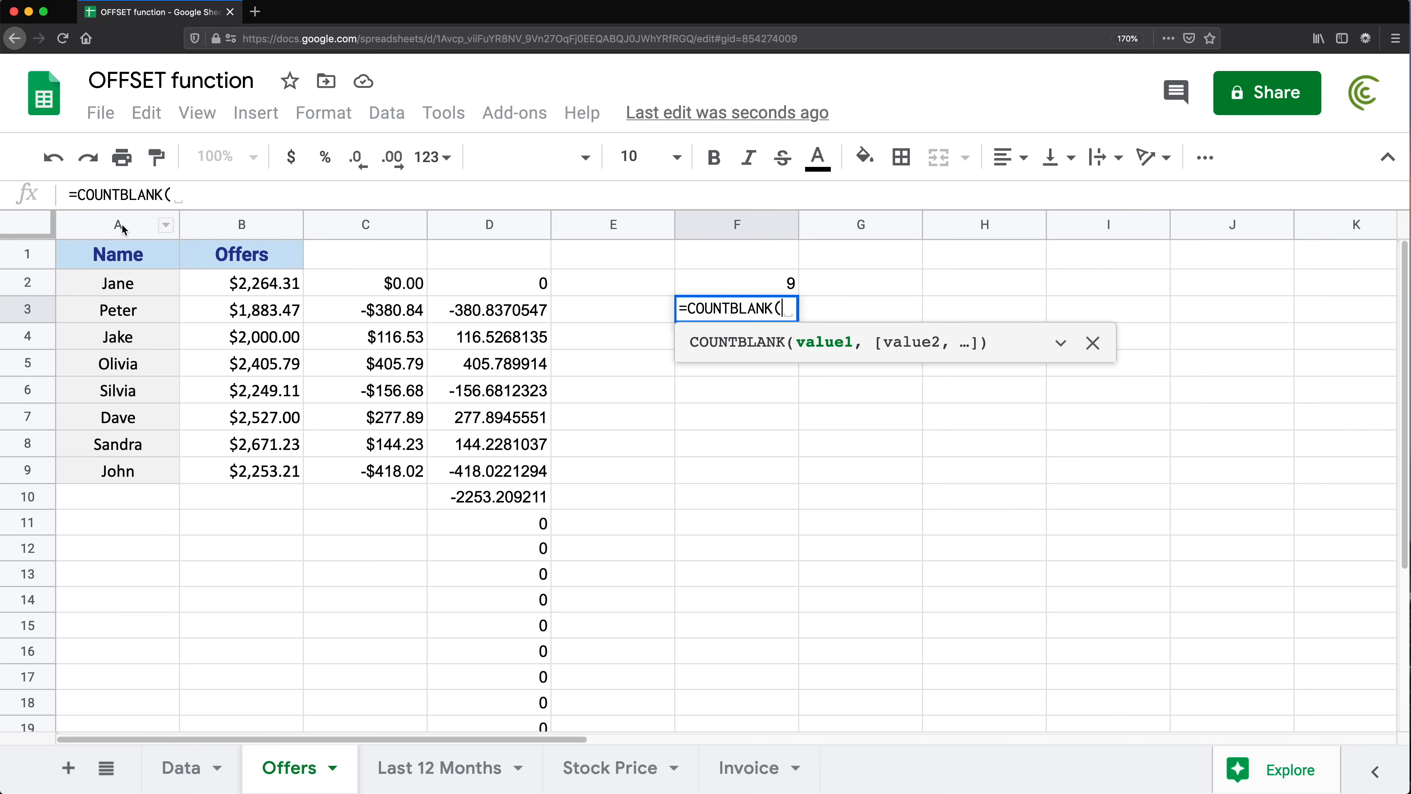
left_click(113, 222)
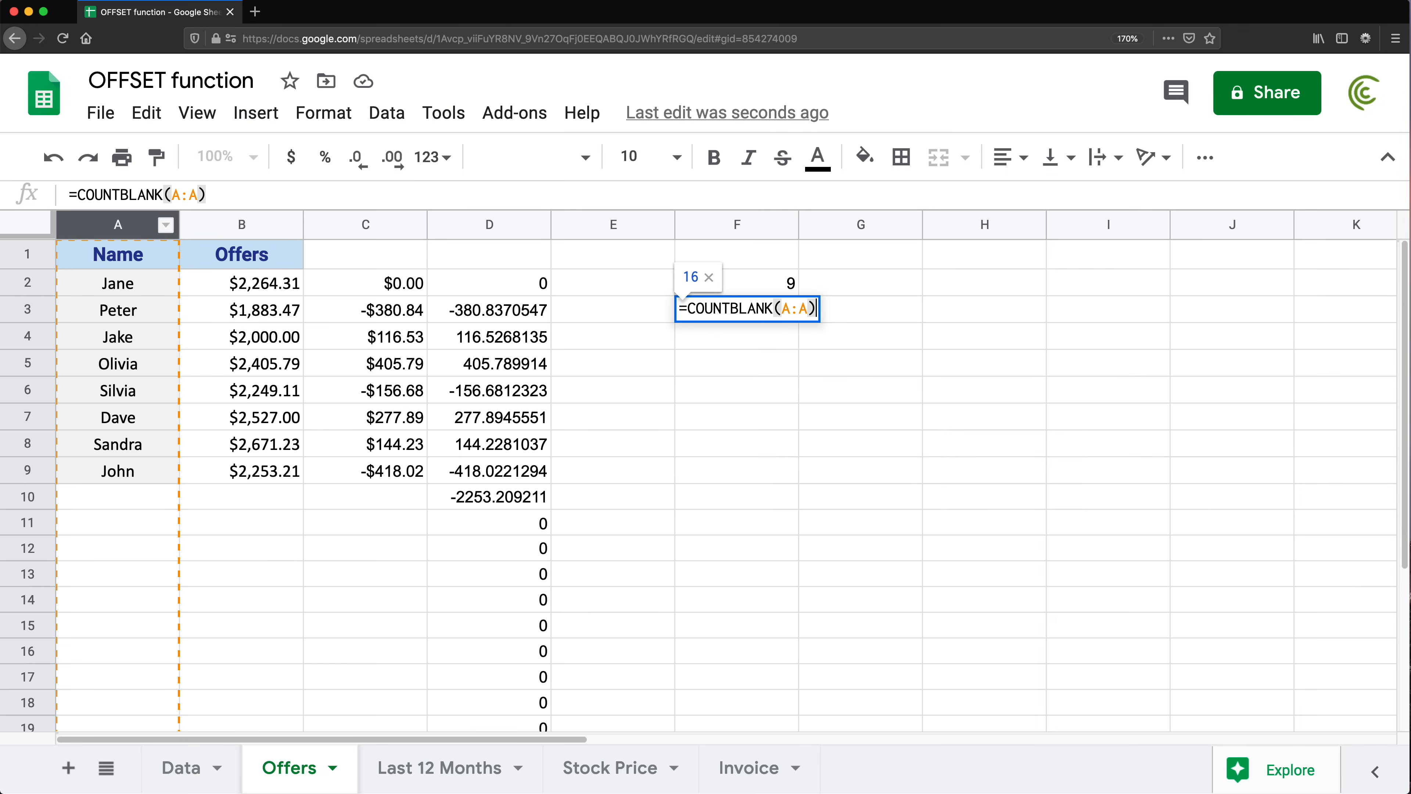
key("Return")
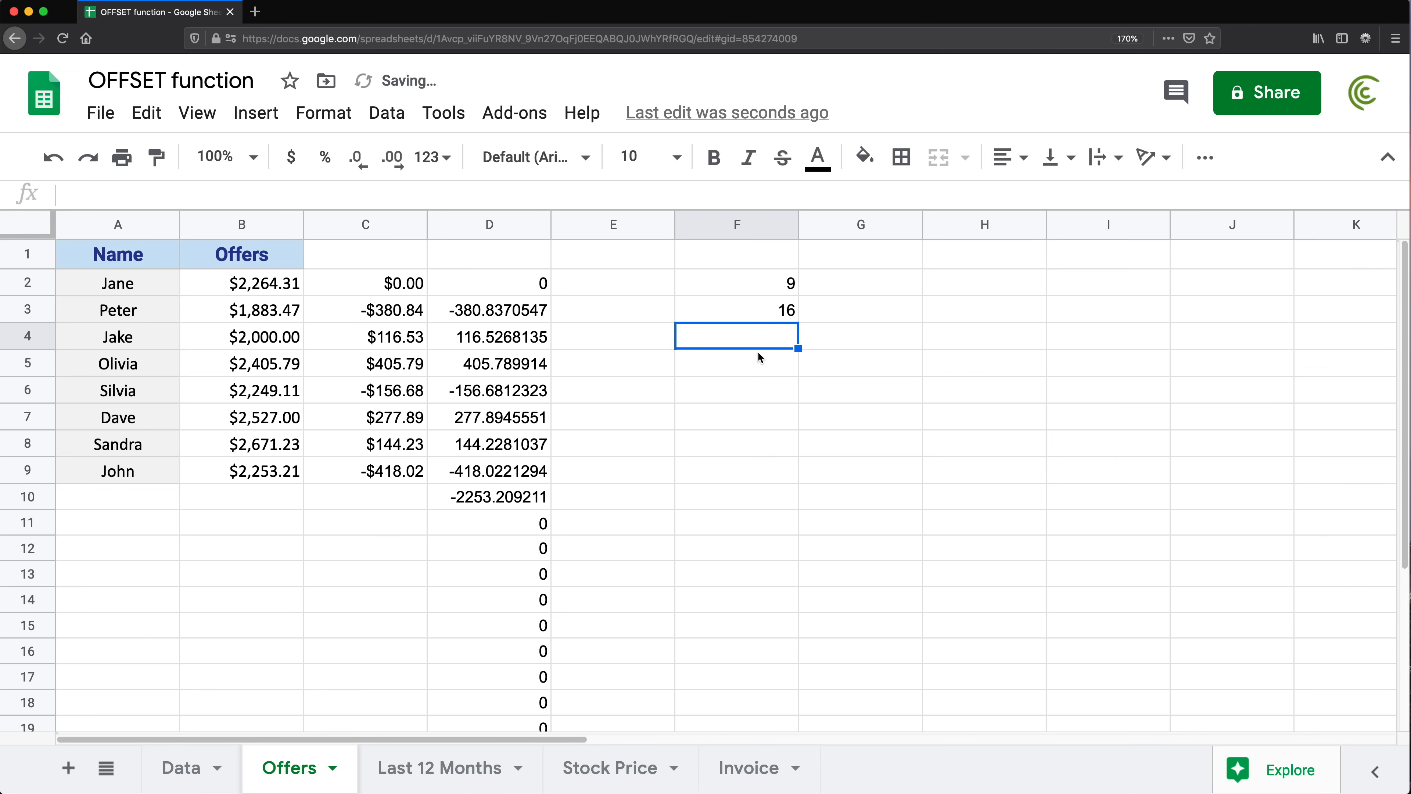
- Cut the COUNTA(A:A) expression out of F2 and leave that cell empty
left_click(758, 304)
left_click(745, 282)
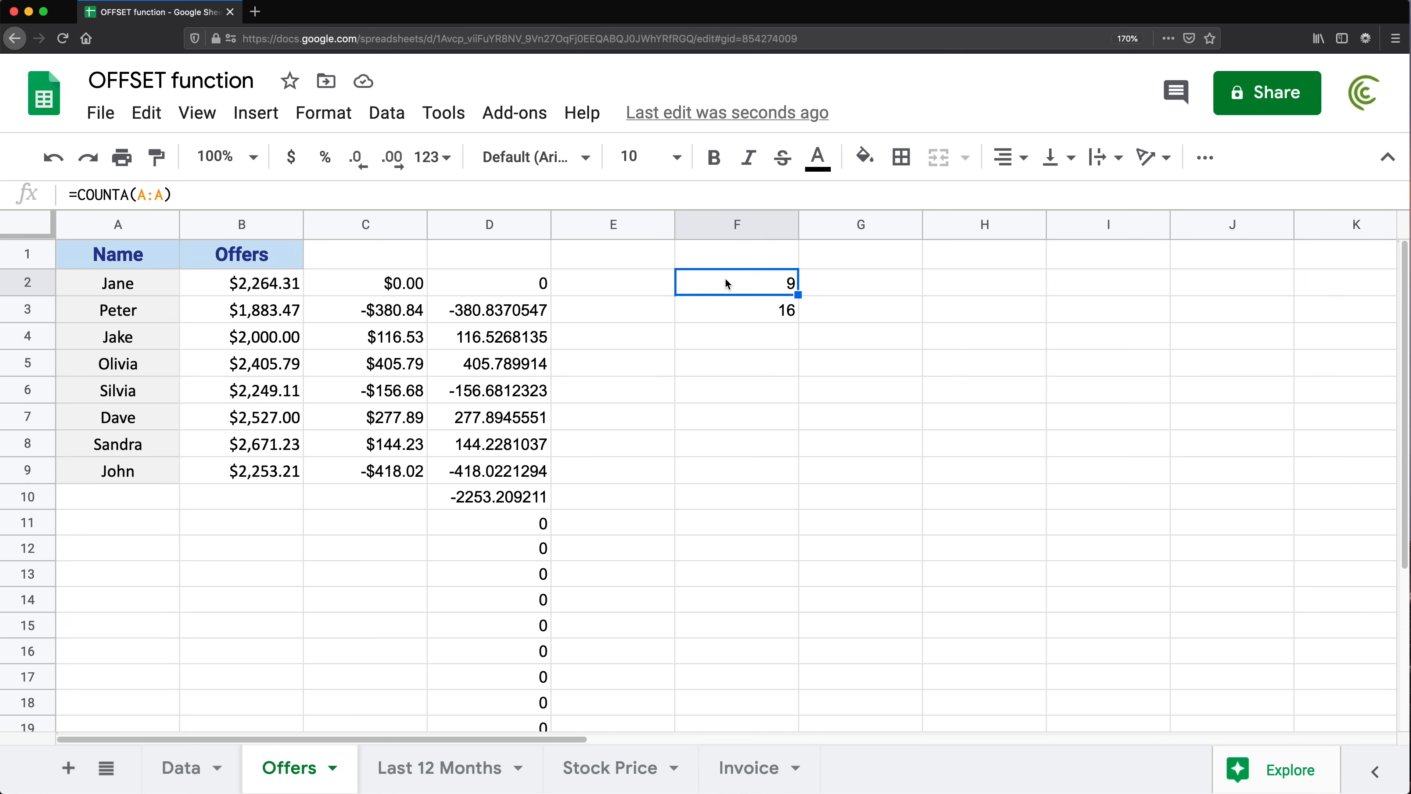
double_click(725, 279)
left_click_drag(688, 282, 872, 289)
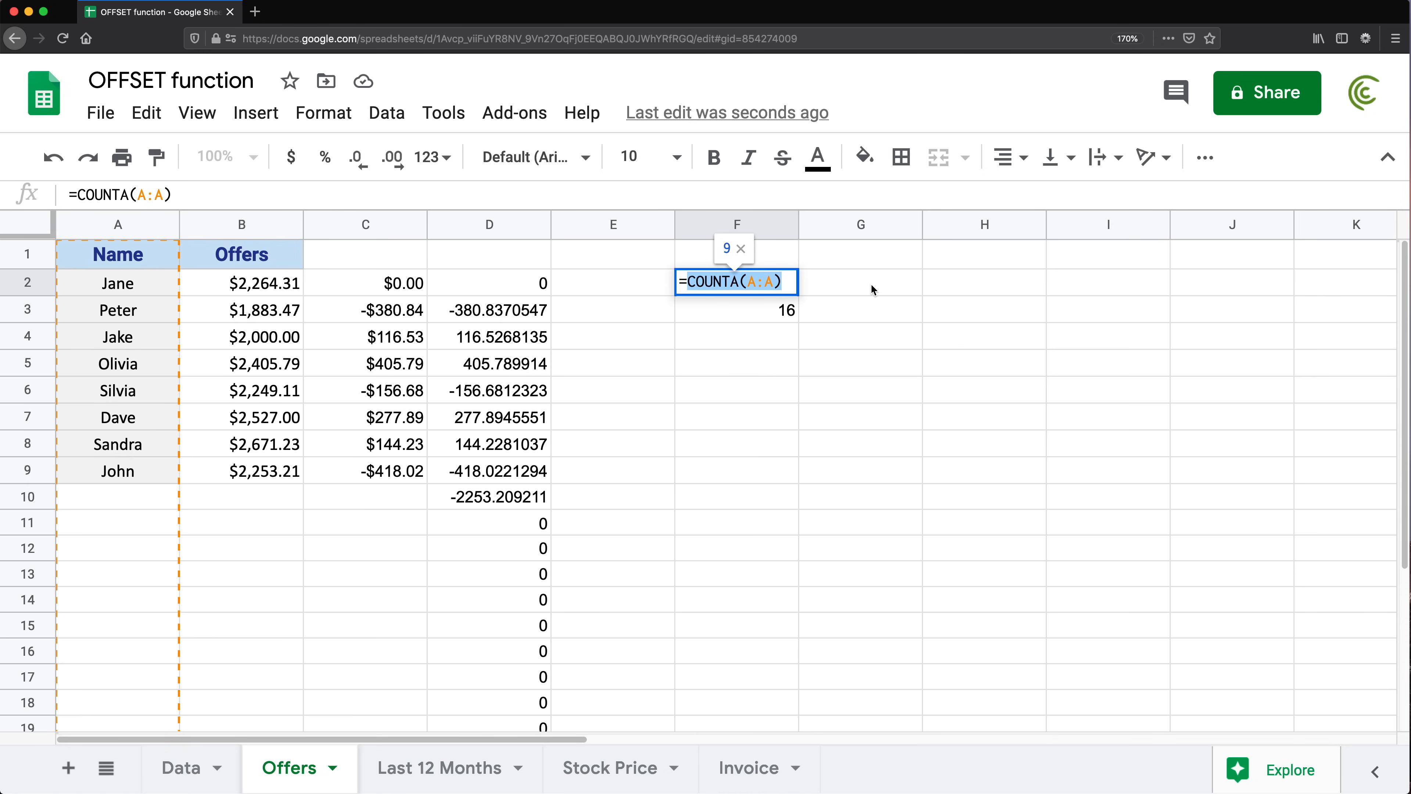
key("super+x")
key("BackSpace")
key("Return")
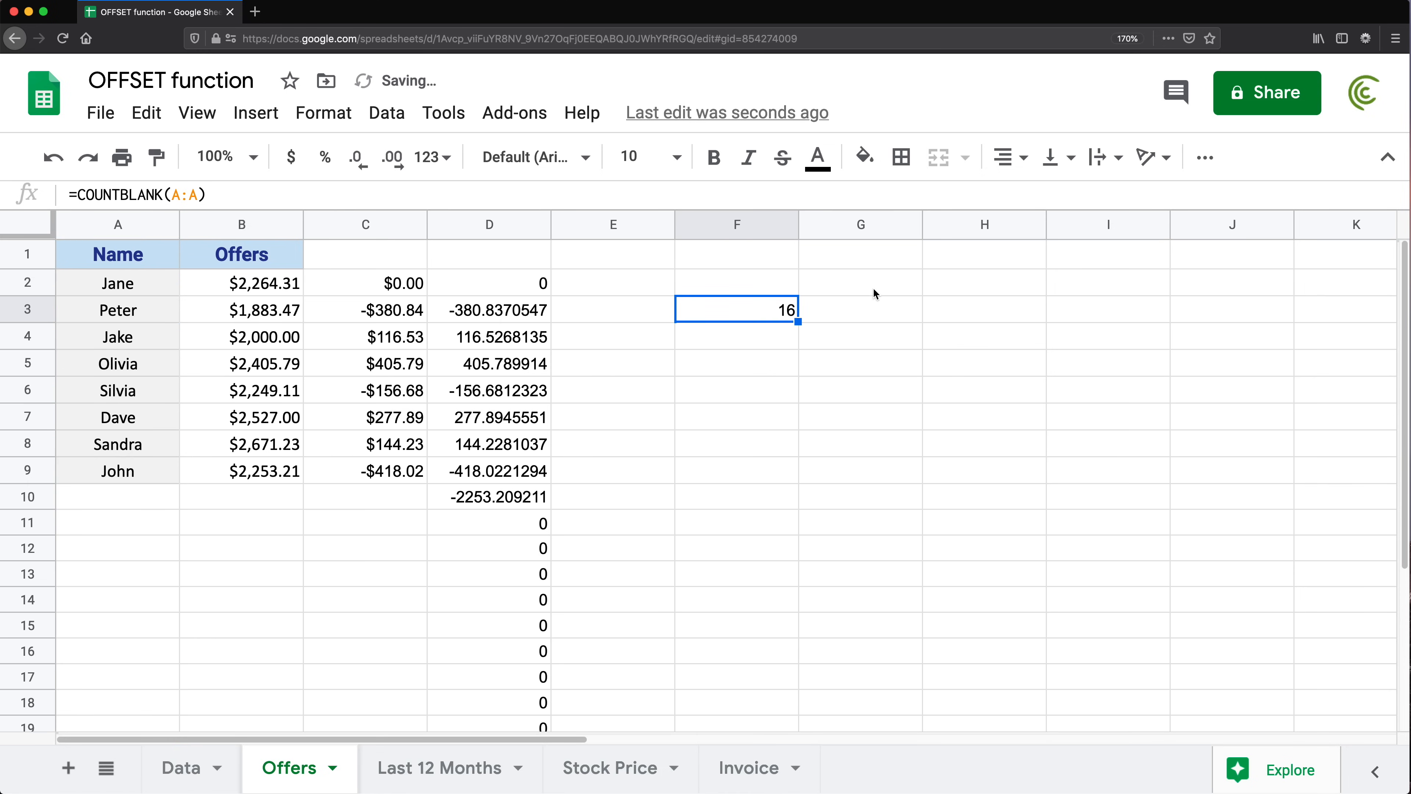
- Append the cut expression to the F3 formula, making it =COUNTBLANK(A:A)+COUNTA(A:A)
double_click(795, 314)
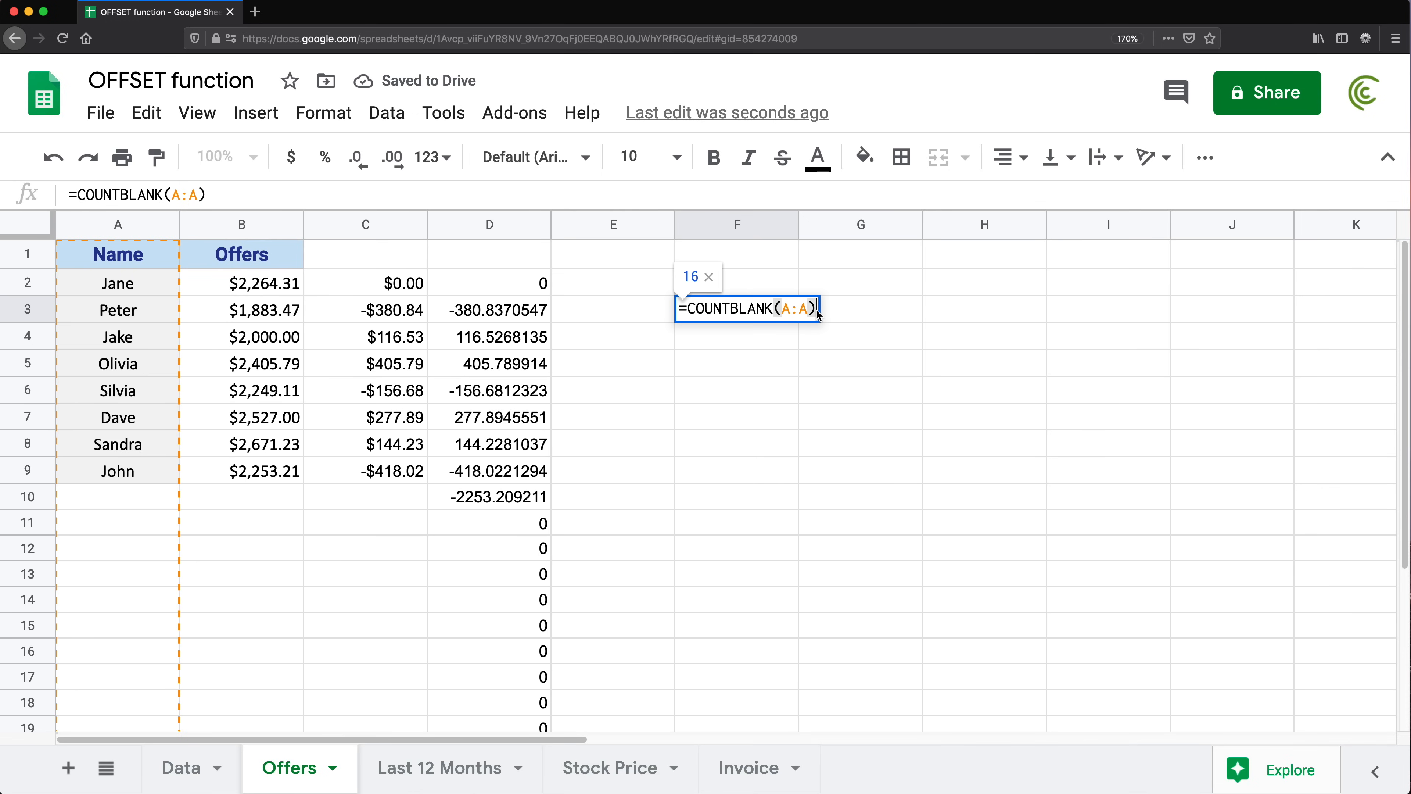
type("+")
key("super+v")
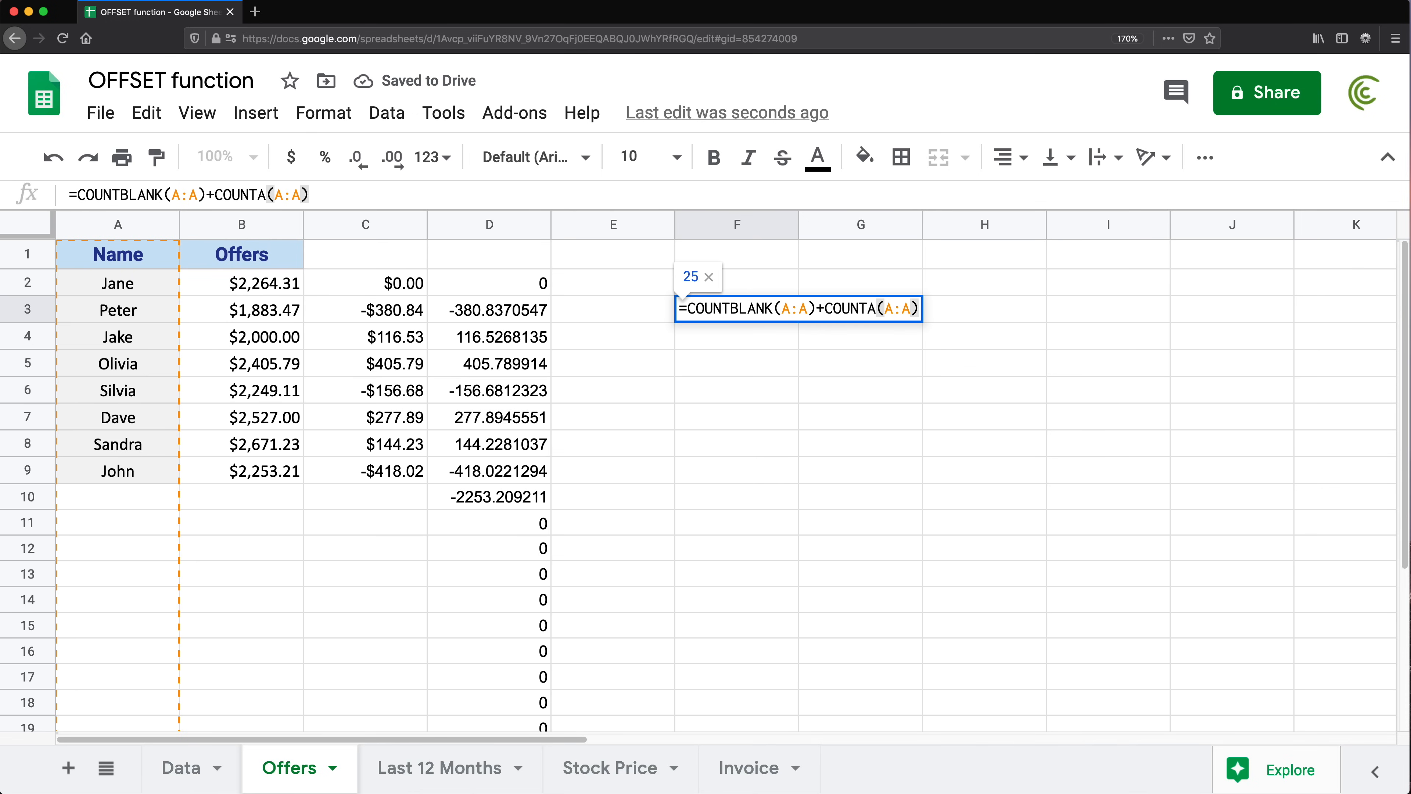
key("Return")
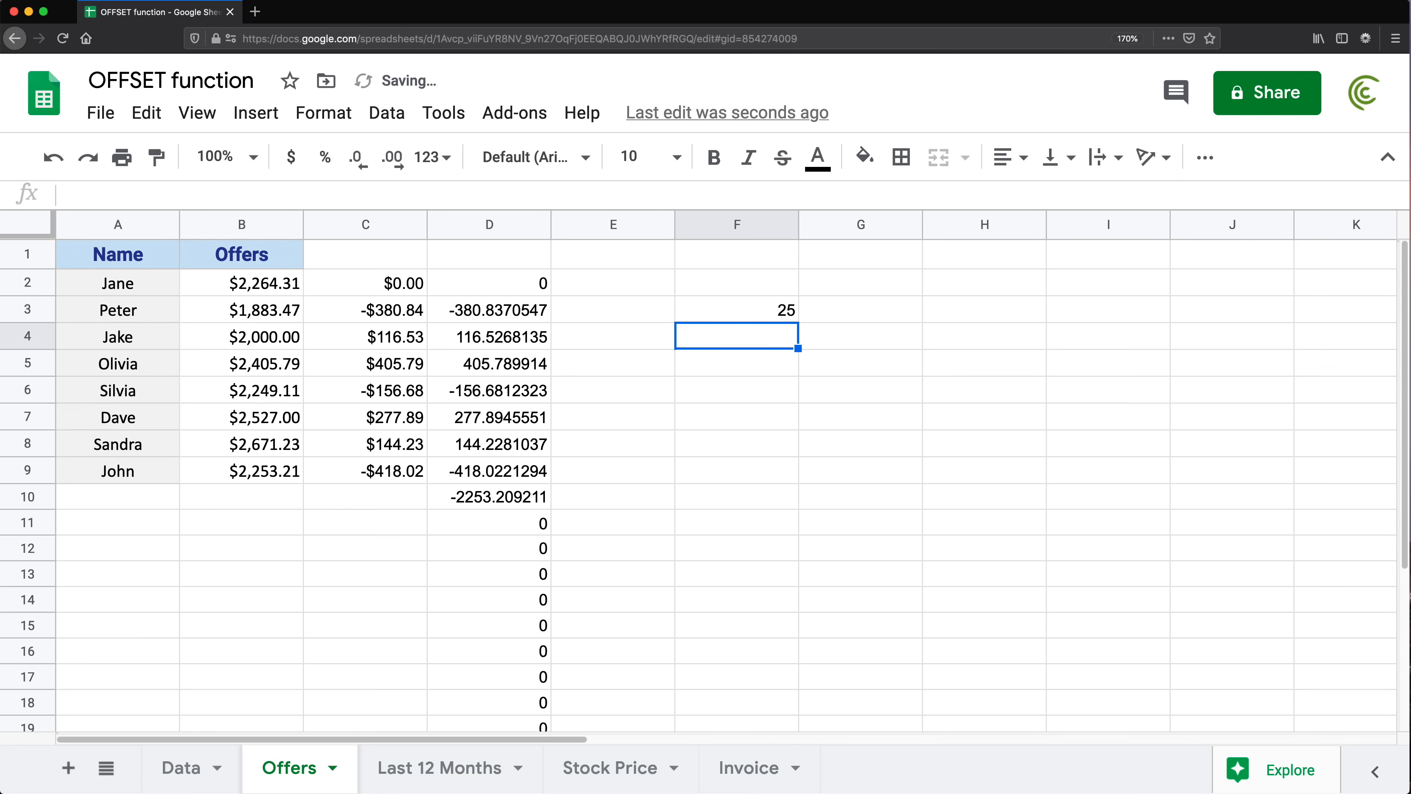
left_click(752, 310)
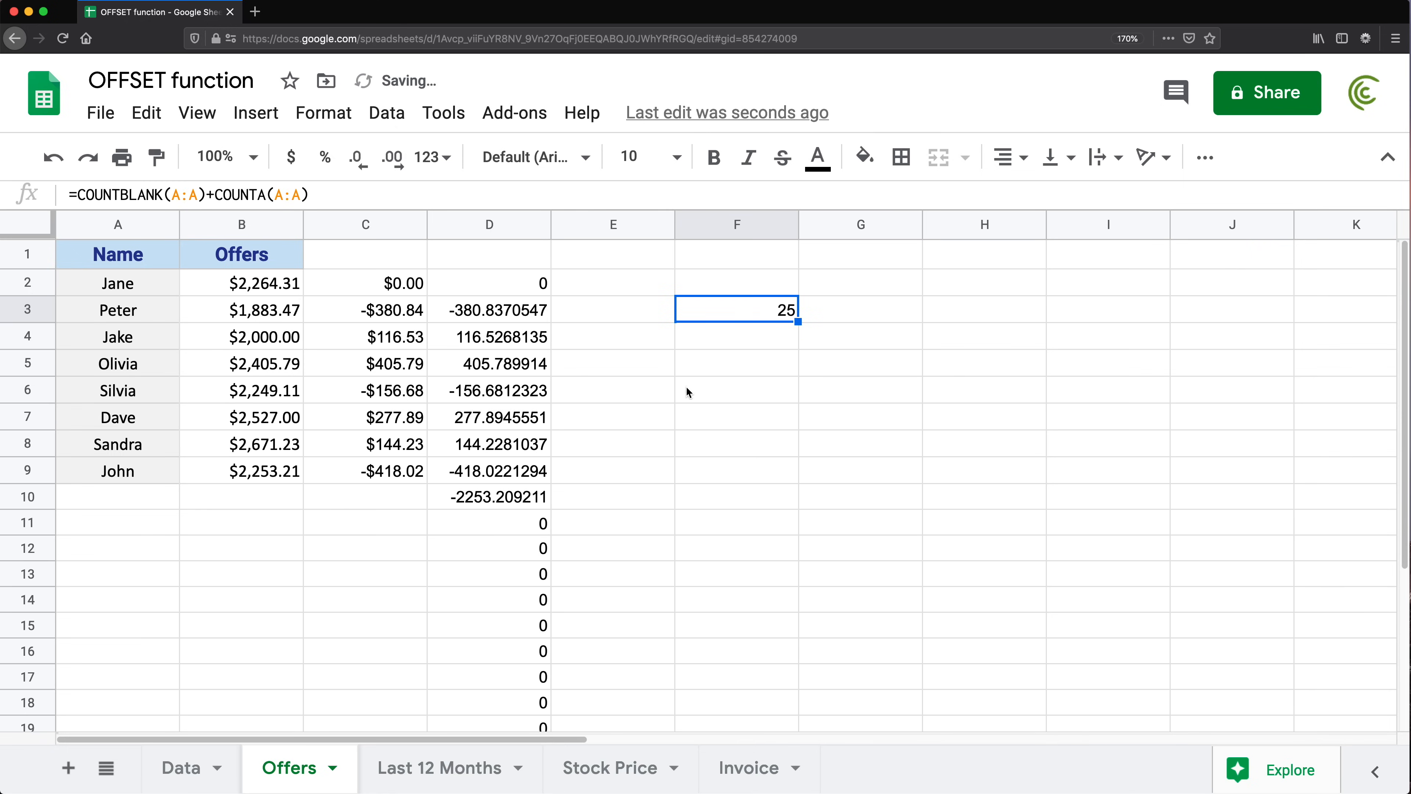
- Add 5 more rows at the end of the Offers sheet, and check the total in F3 against the last row
left_click(673, 391)
key("super+Down")
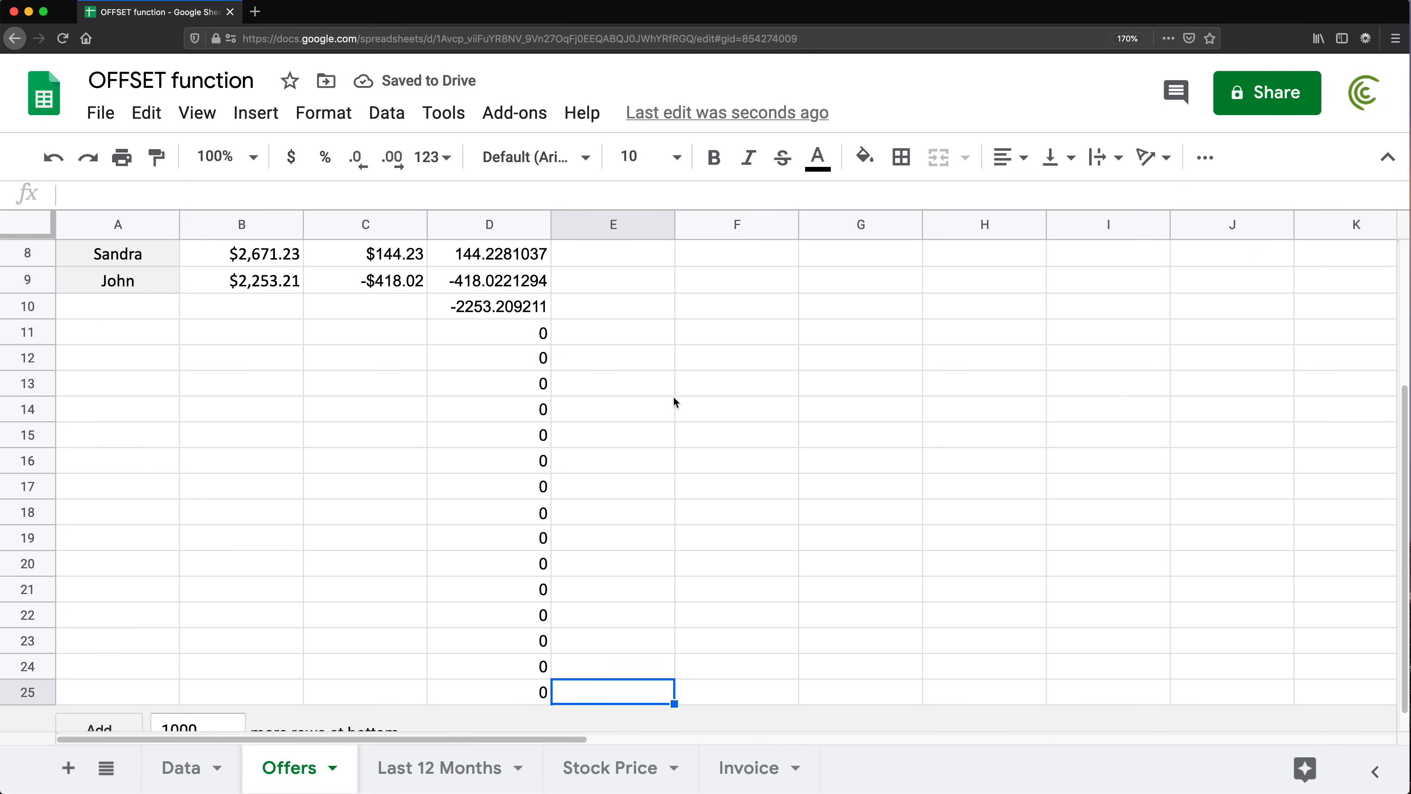
scroll(168, 707, "down", 1)
left_click(174, 704)
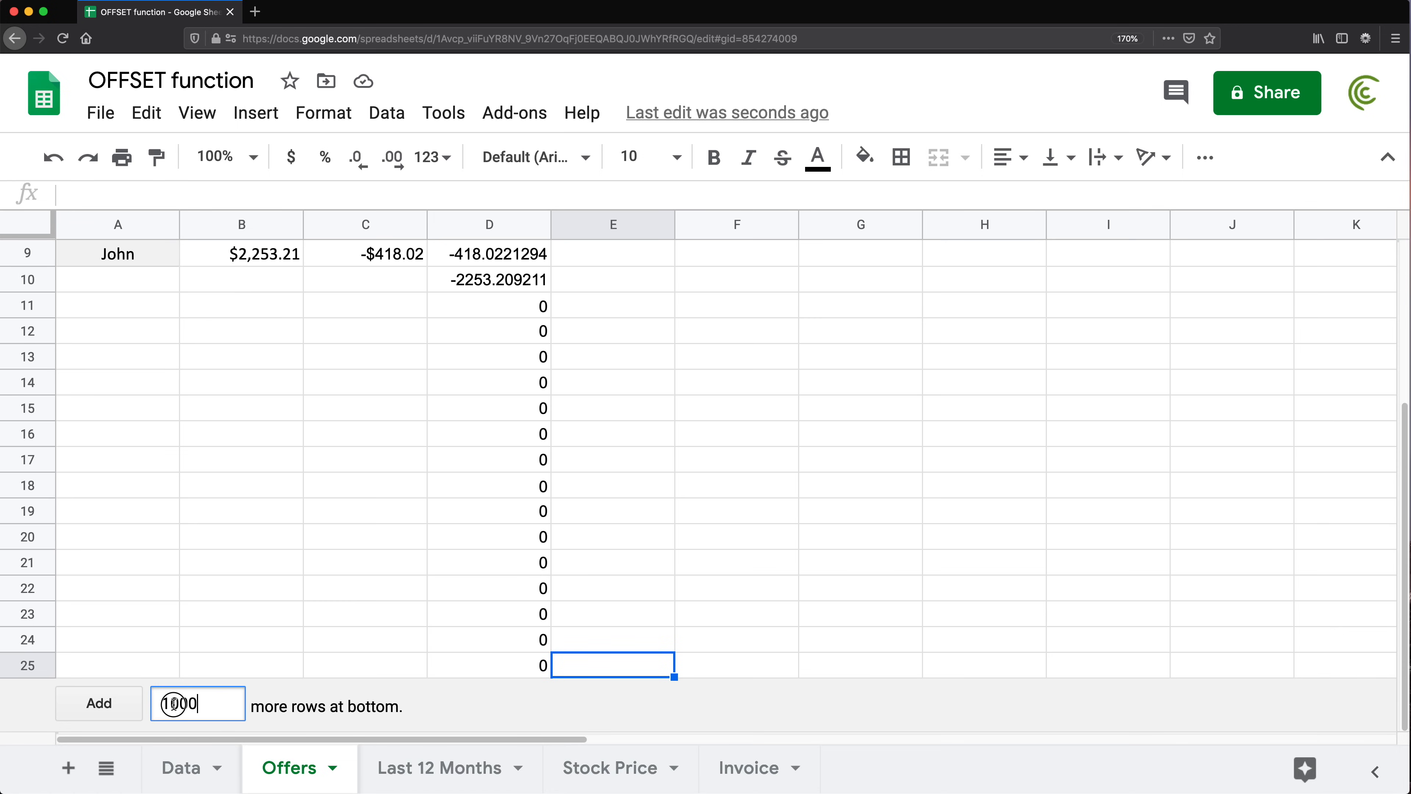
double_click(174, 704)
type("5")
left_click(92, 700)
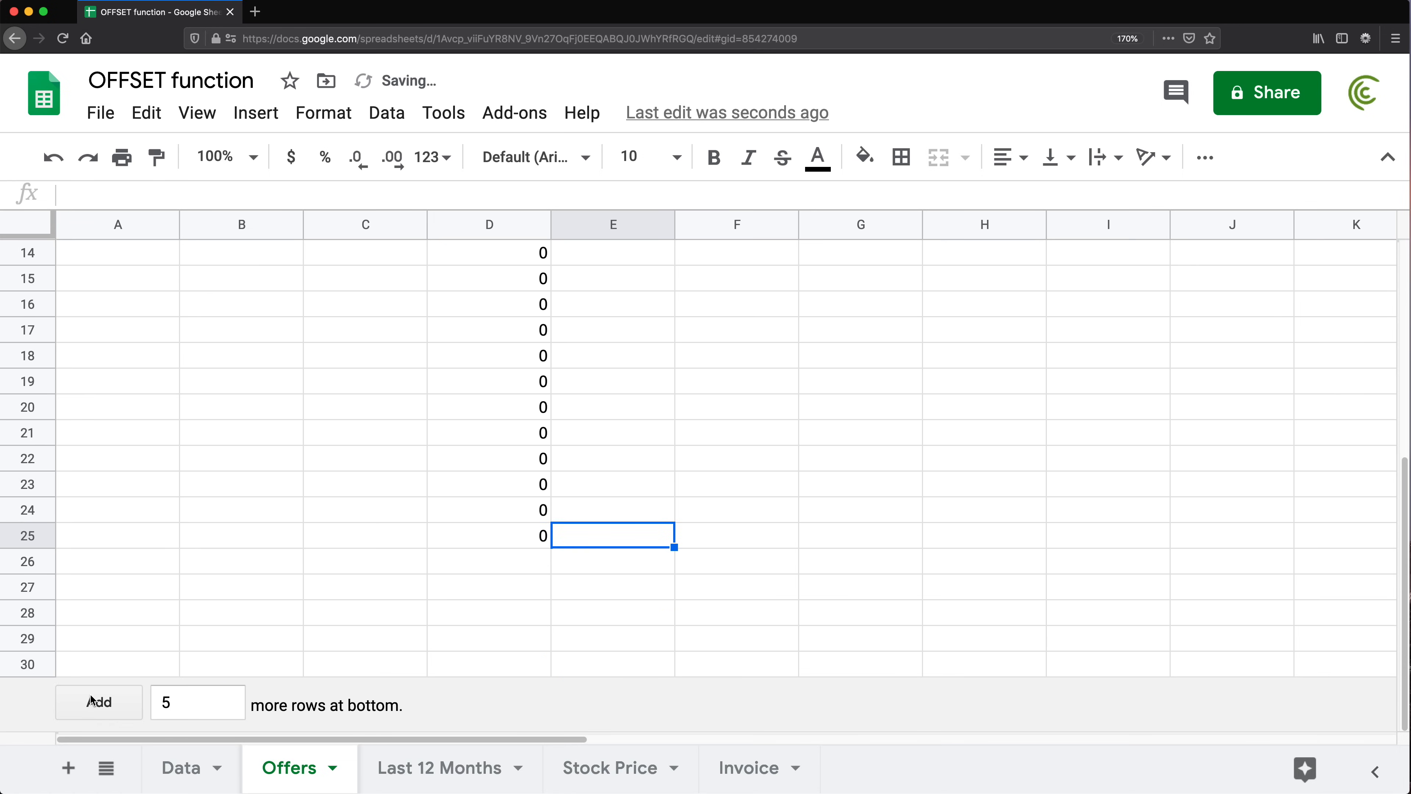
scroll(399, 454, "up", 5)
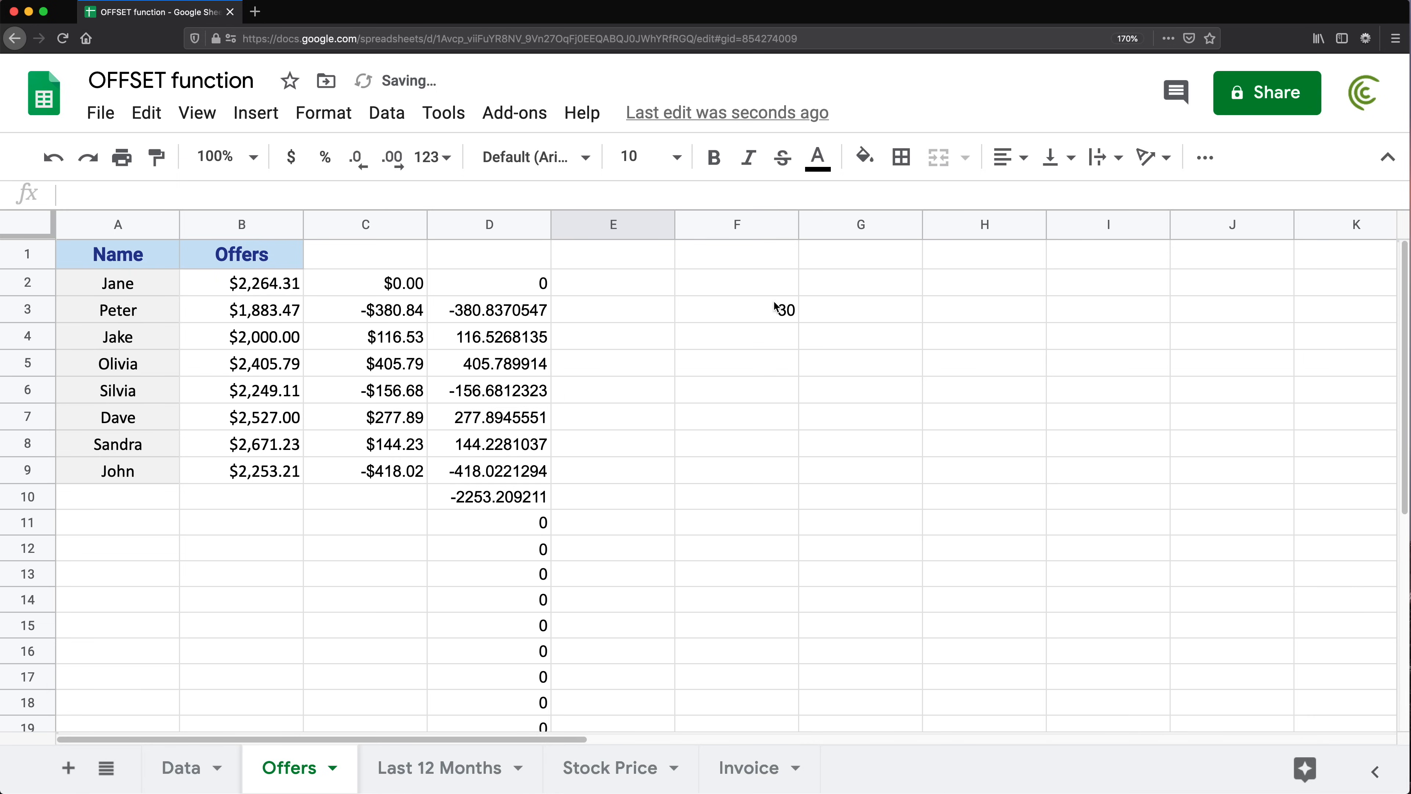
left_click(739, 314)
scroll(470, 501, "down", 5)
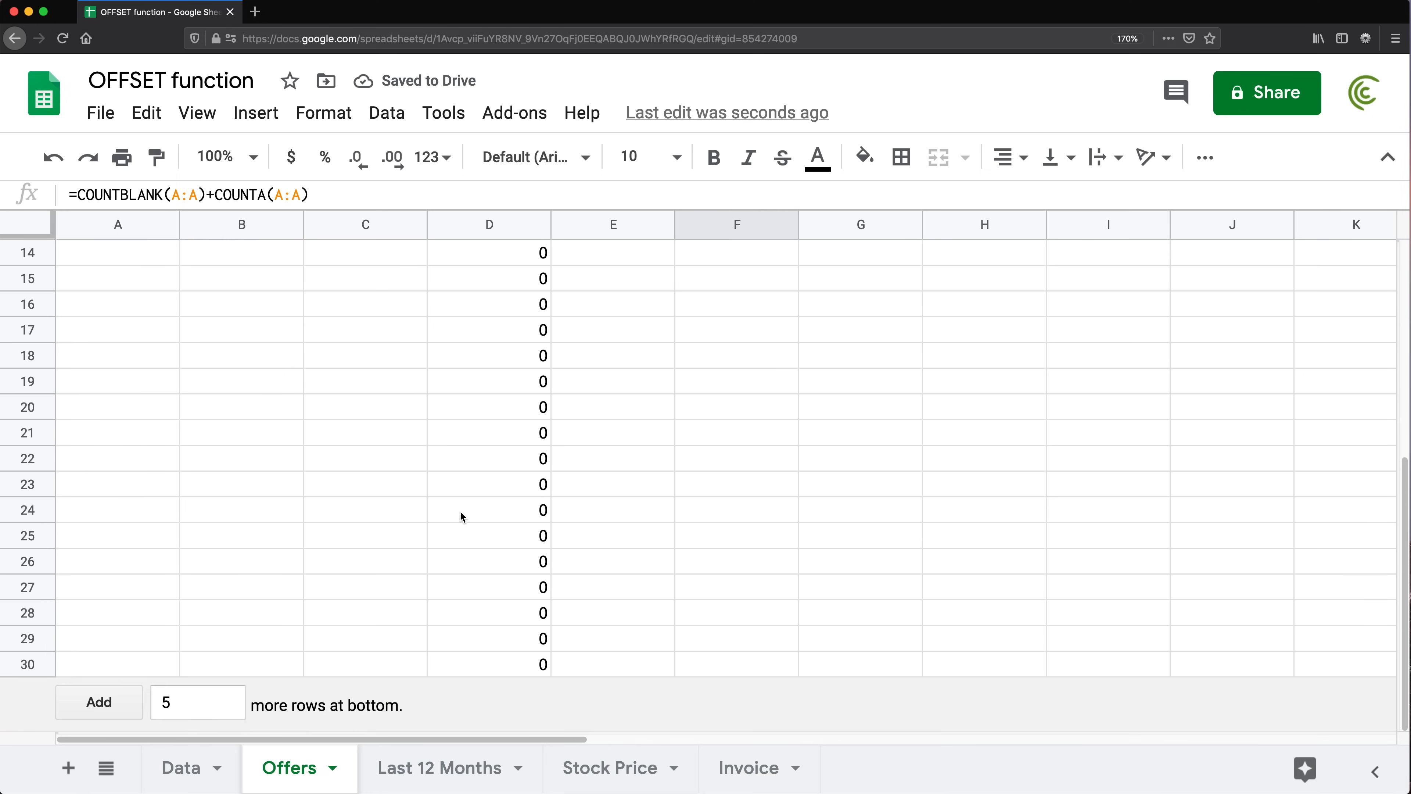
scroll(609, 293, "up", 5)
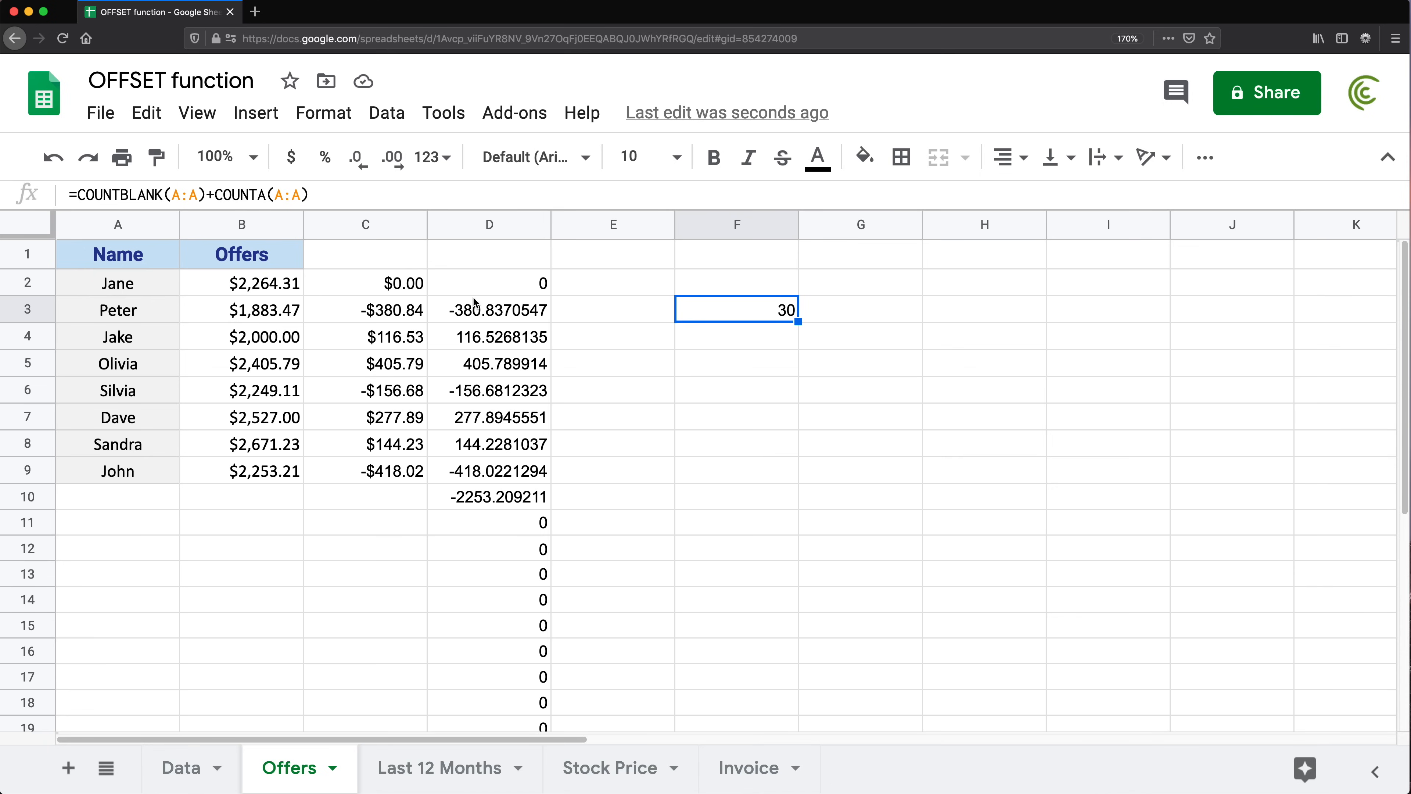
- Subtract 1 in the F3 formula for the header row, giving =COUNTBLANK(A:A)+COUNTA(A:A)-1
double_click(731, 308)
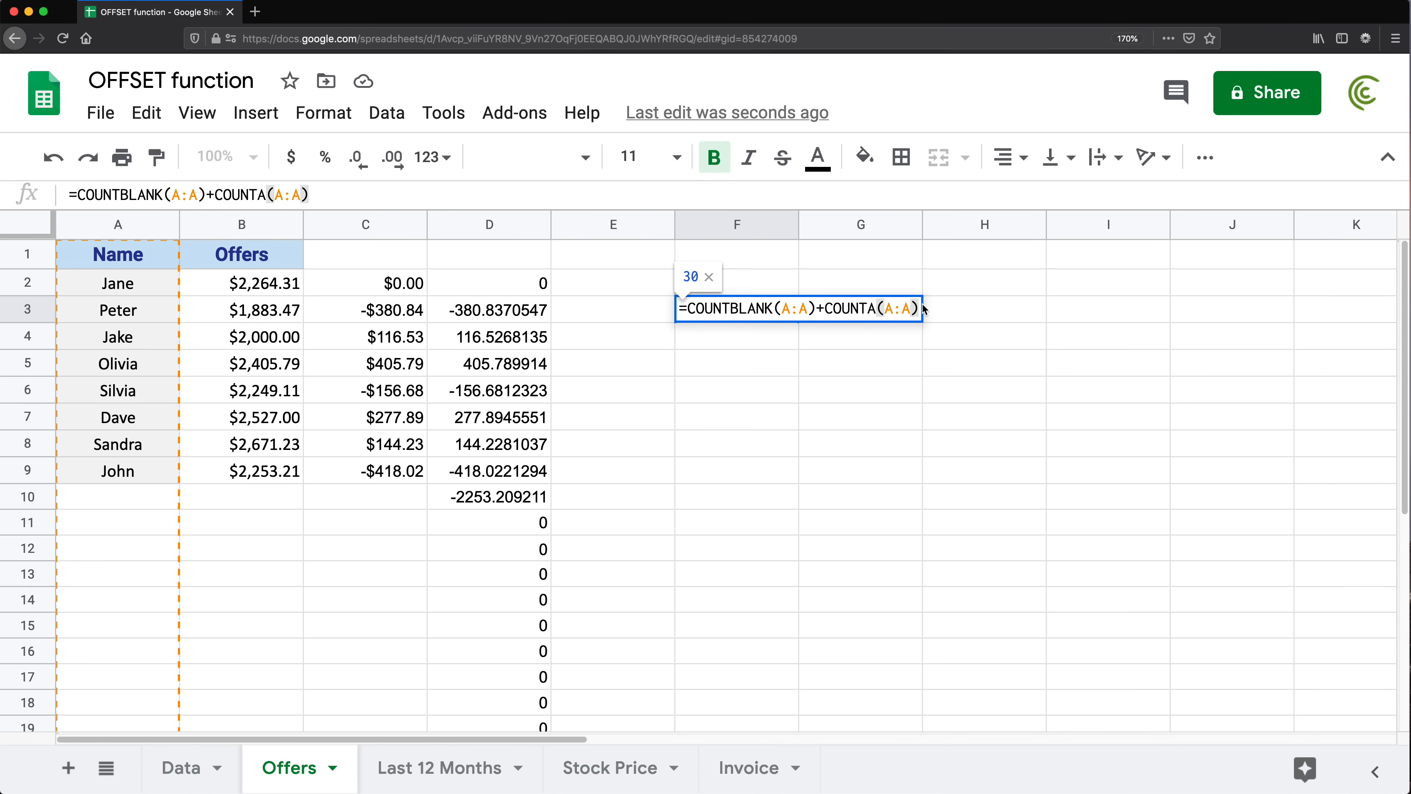
key("Return")
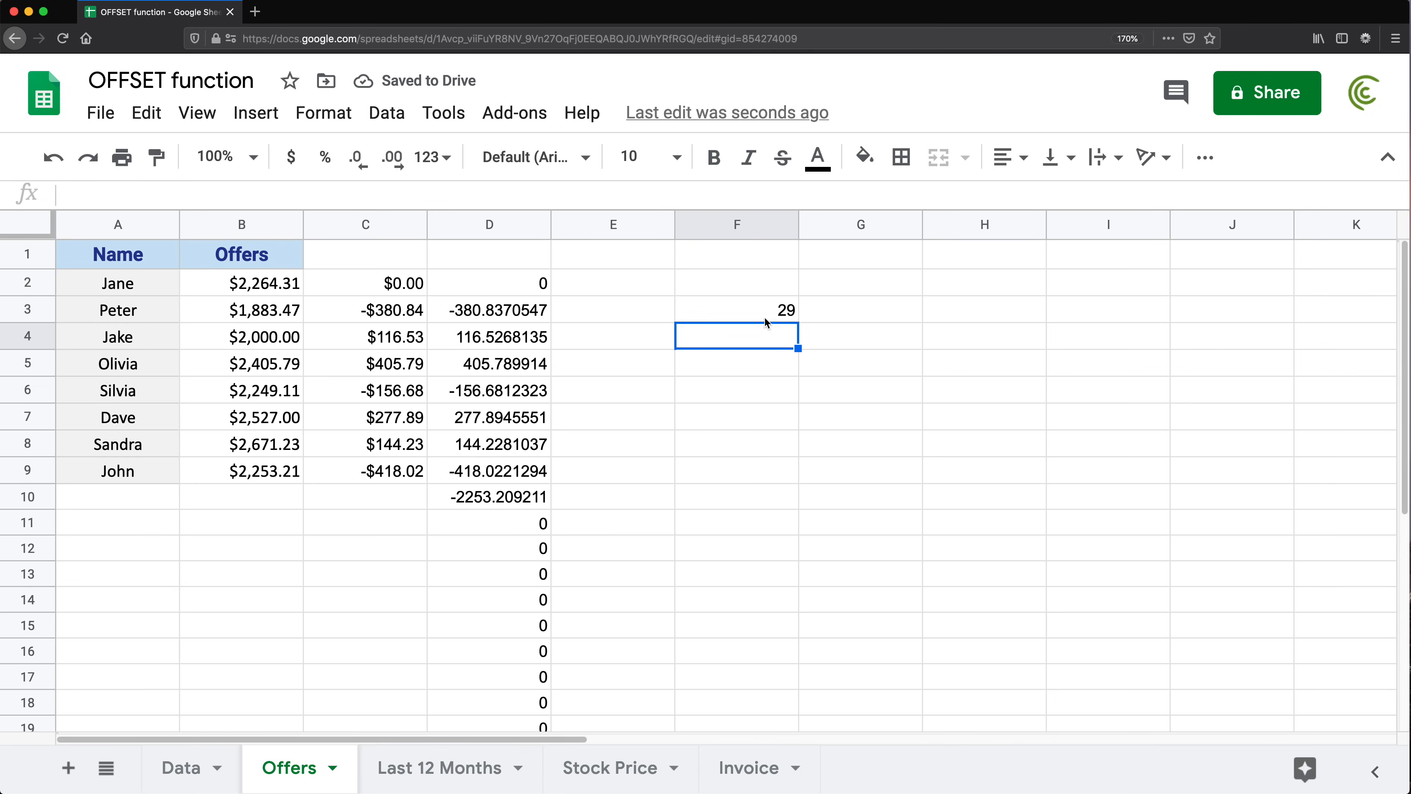
- Delete all rows from row 26 down to the end of the Offers sheet, and check the count in F3
scroll(361, 594, "down", 2)
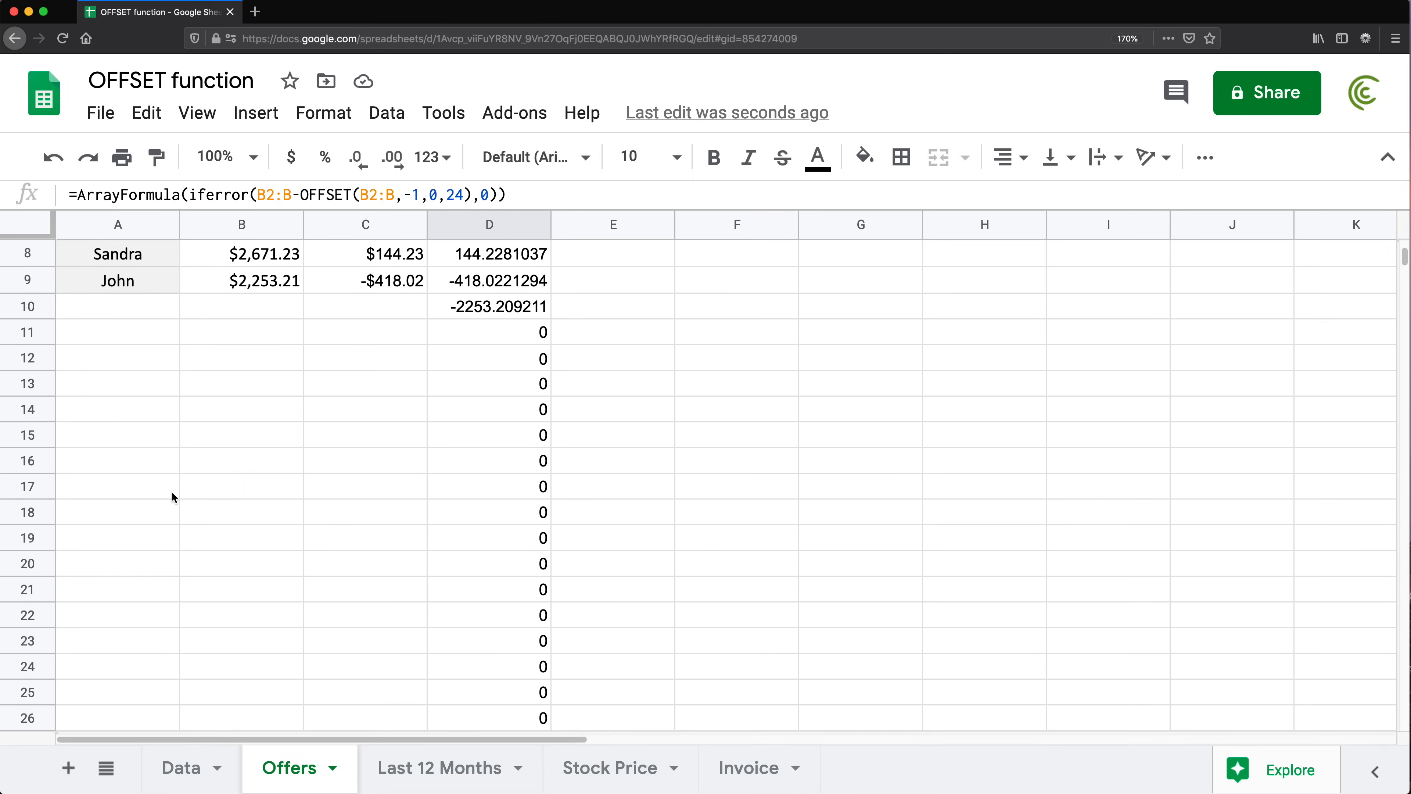
scroll(60, 675, "down", 1)
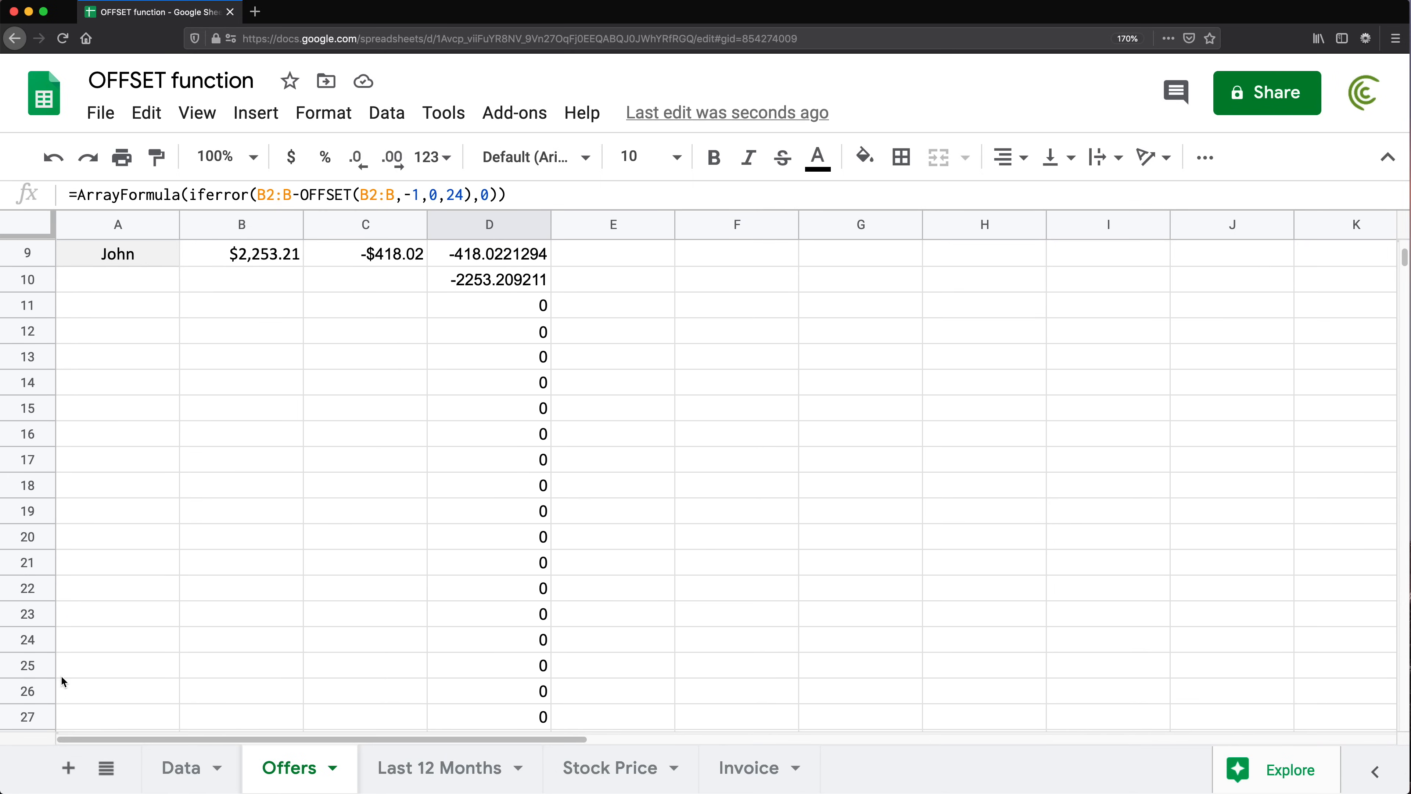
left_click(25, 692)
left_click(166, 405)
left_click(708, 321)
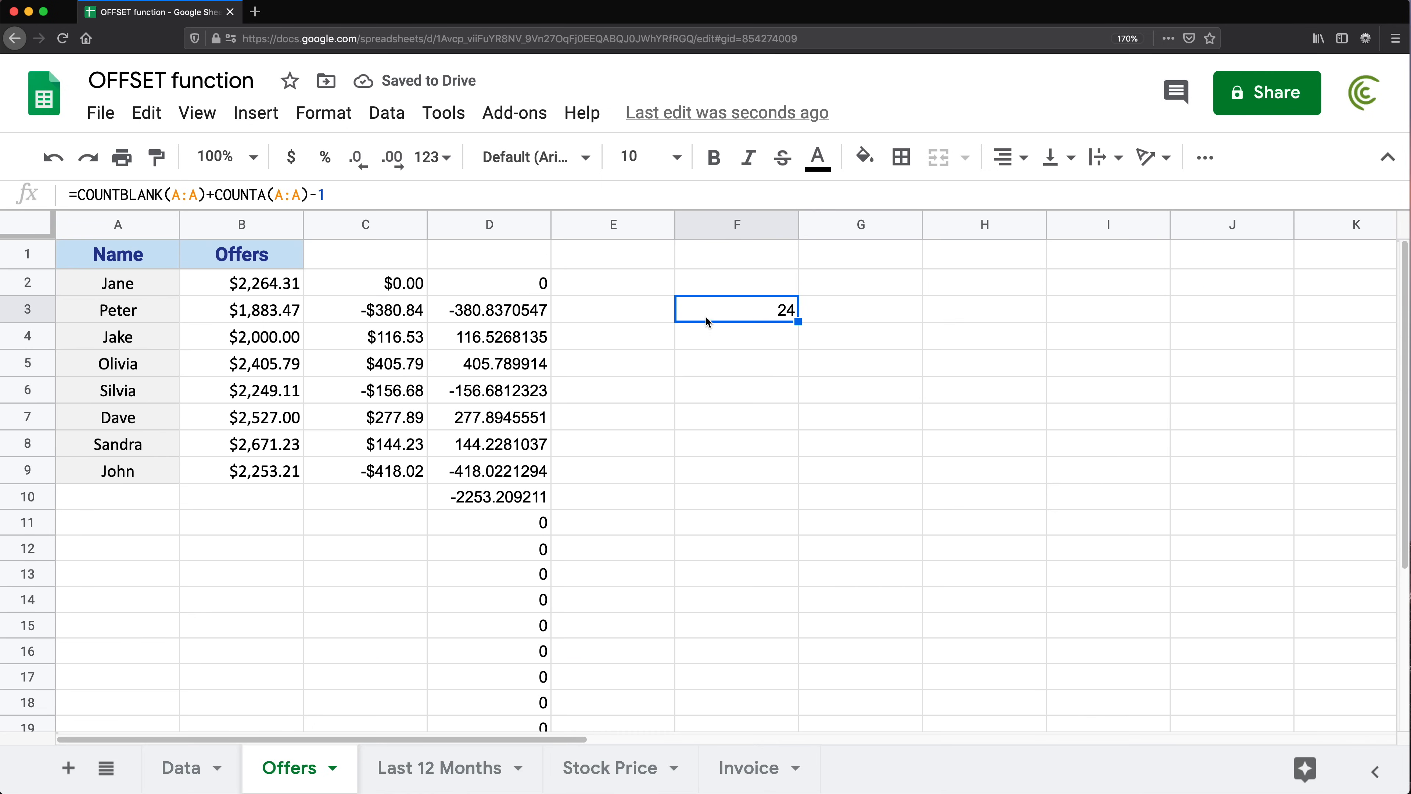
- Replace the OFFSET height of 24 in the D2 formula with COUNTBLANK(A:A)+COUNTA(A:A)-1 copied from F3
left_click(528, 286)
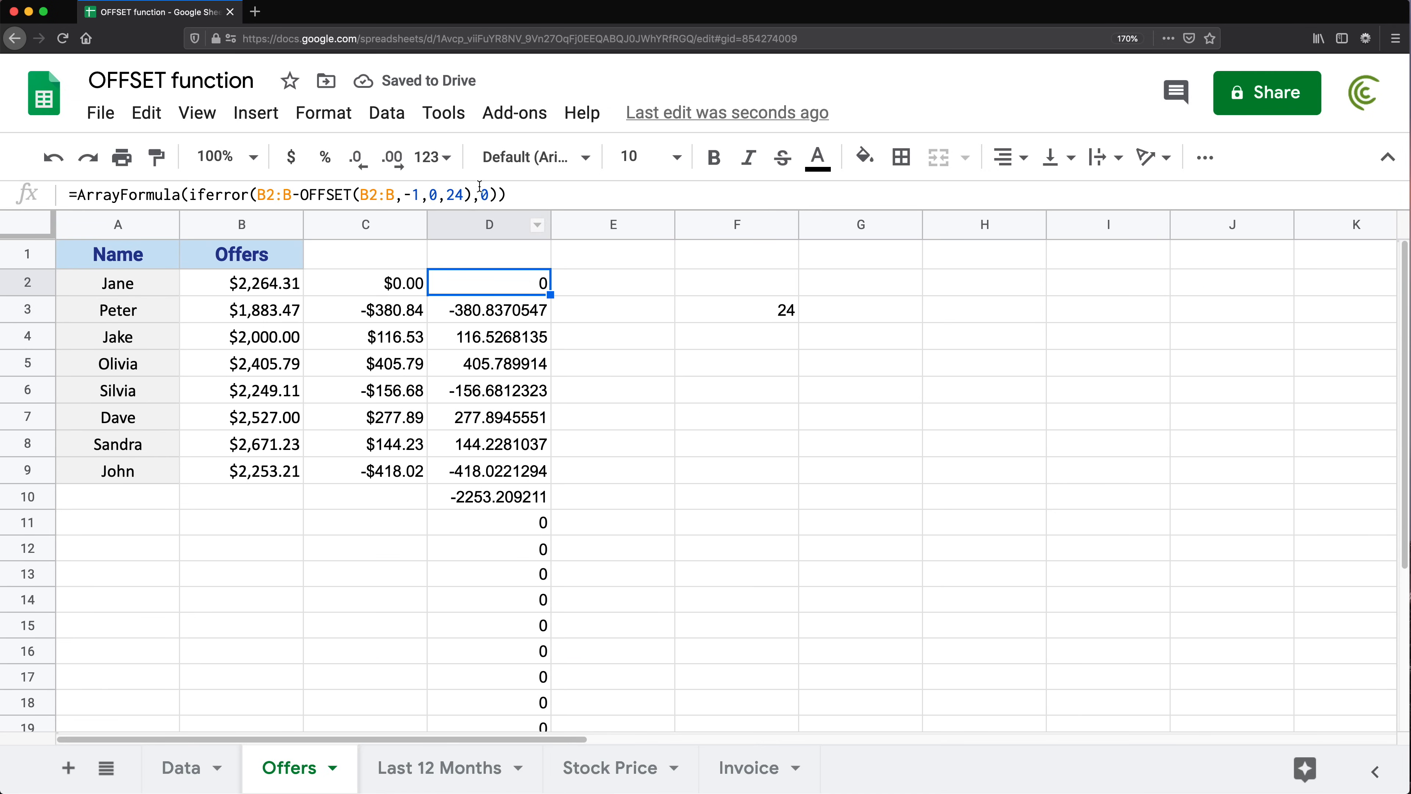
double_click(778, 310)
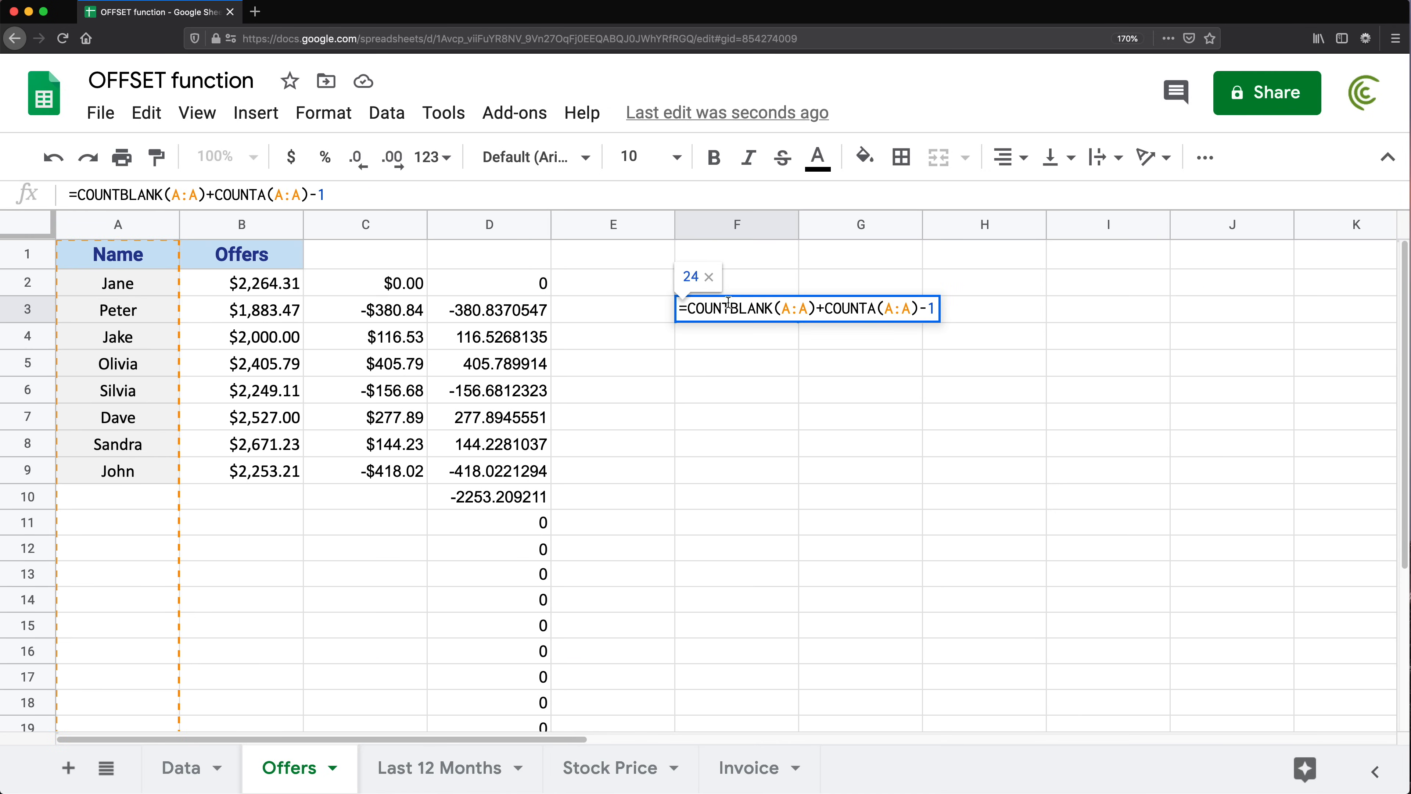
left_click_drag(686, 309, 967, 316)
key("super+c")
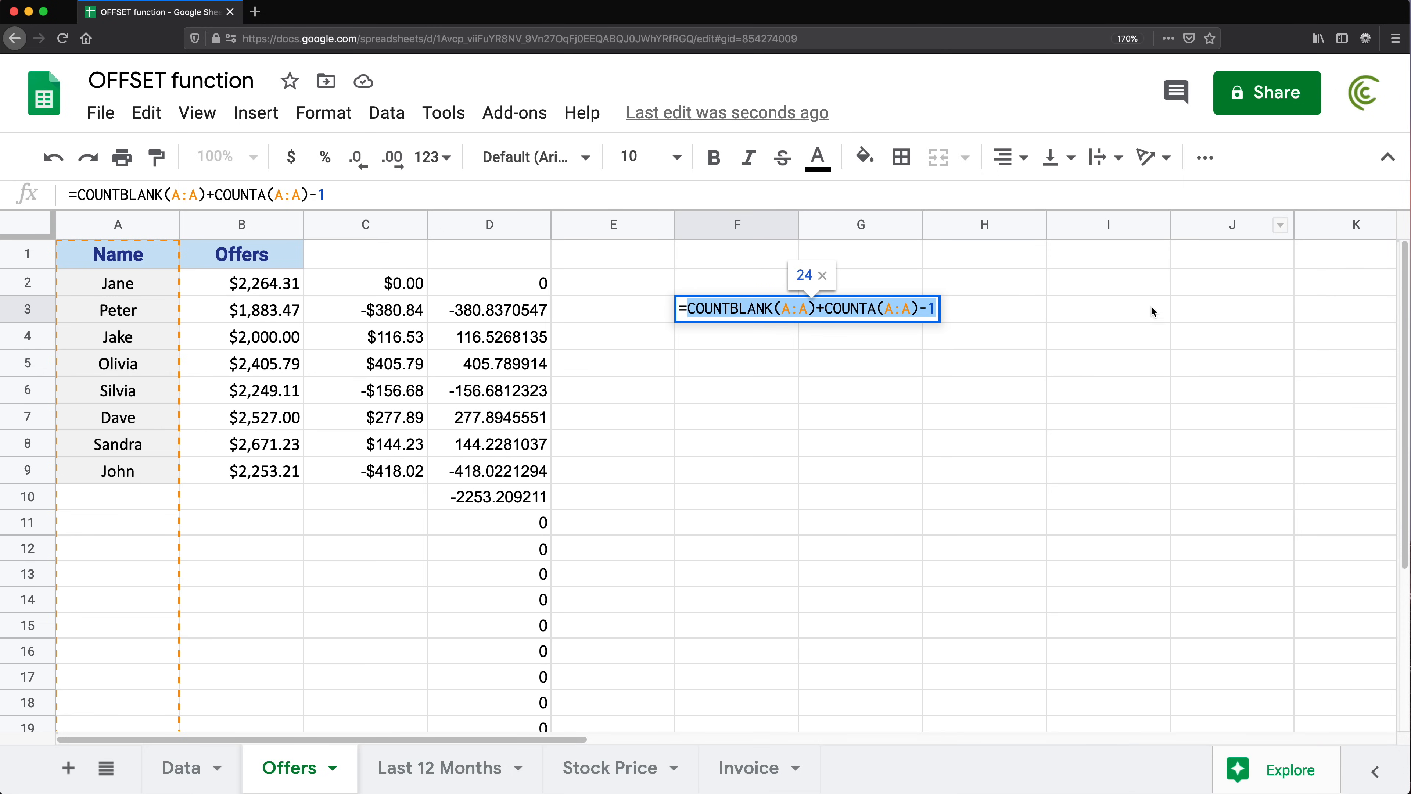
key("Escape")
double_click(441, 278)
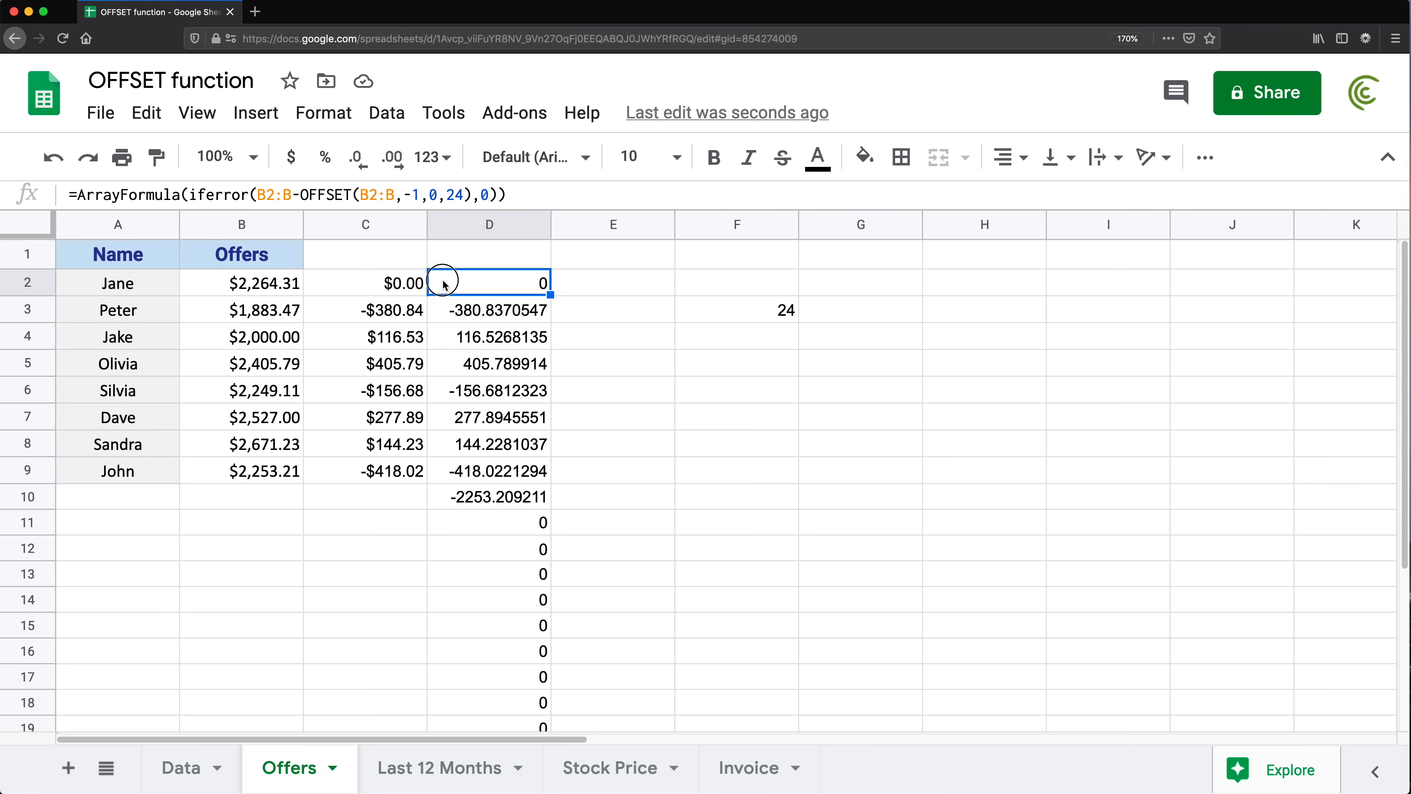
double_click(816, 282)
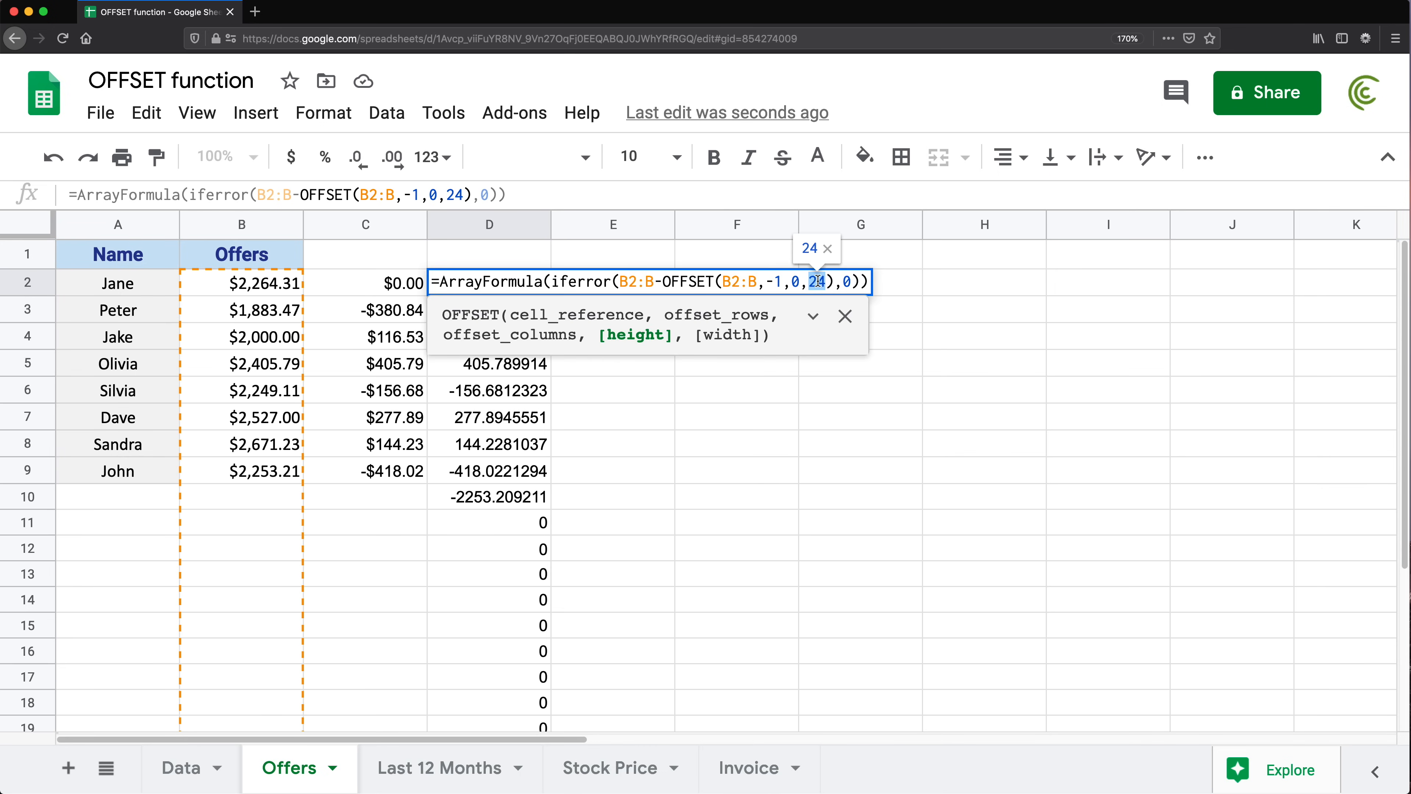
key("super+v")
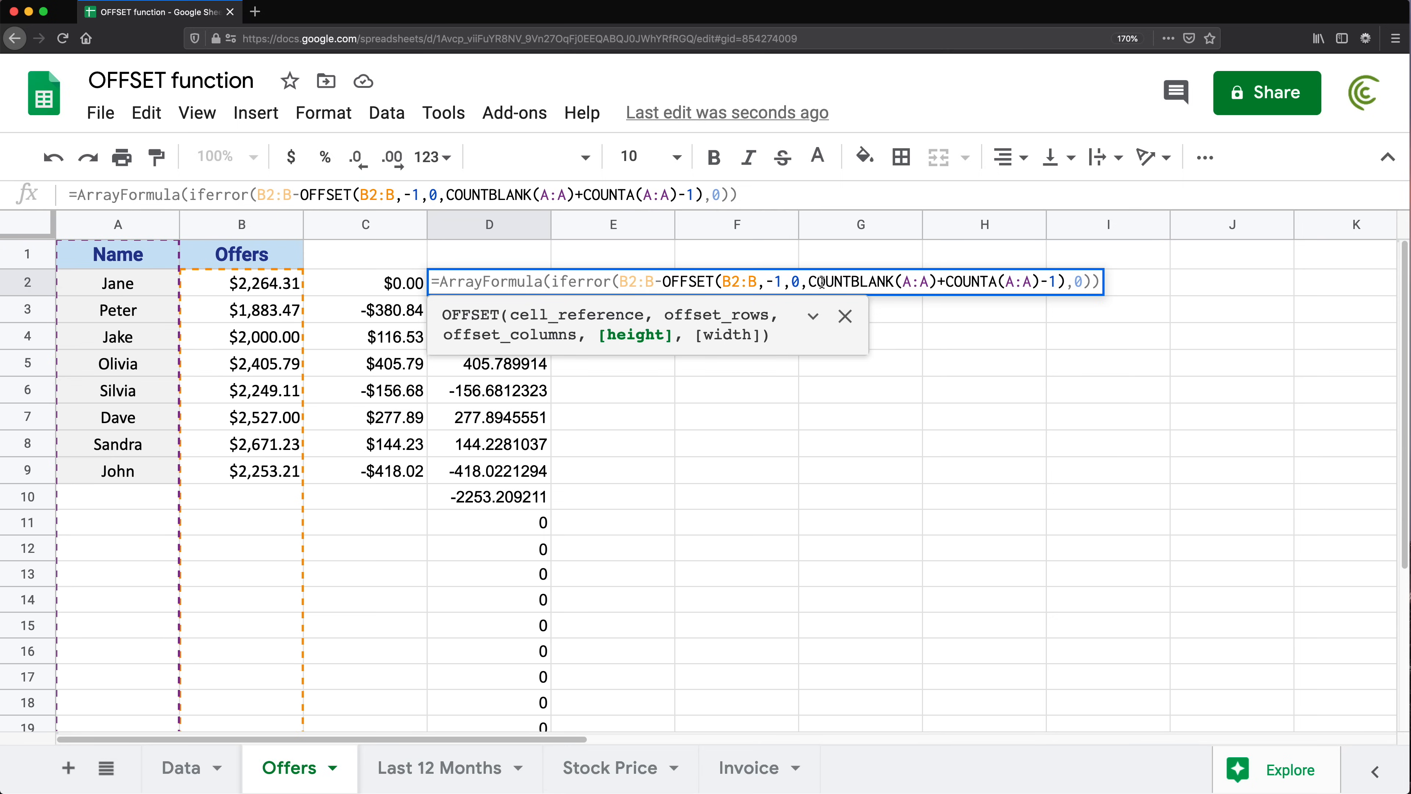
key("Return")
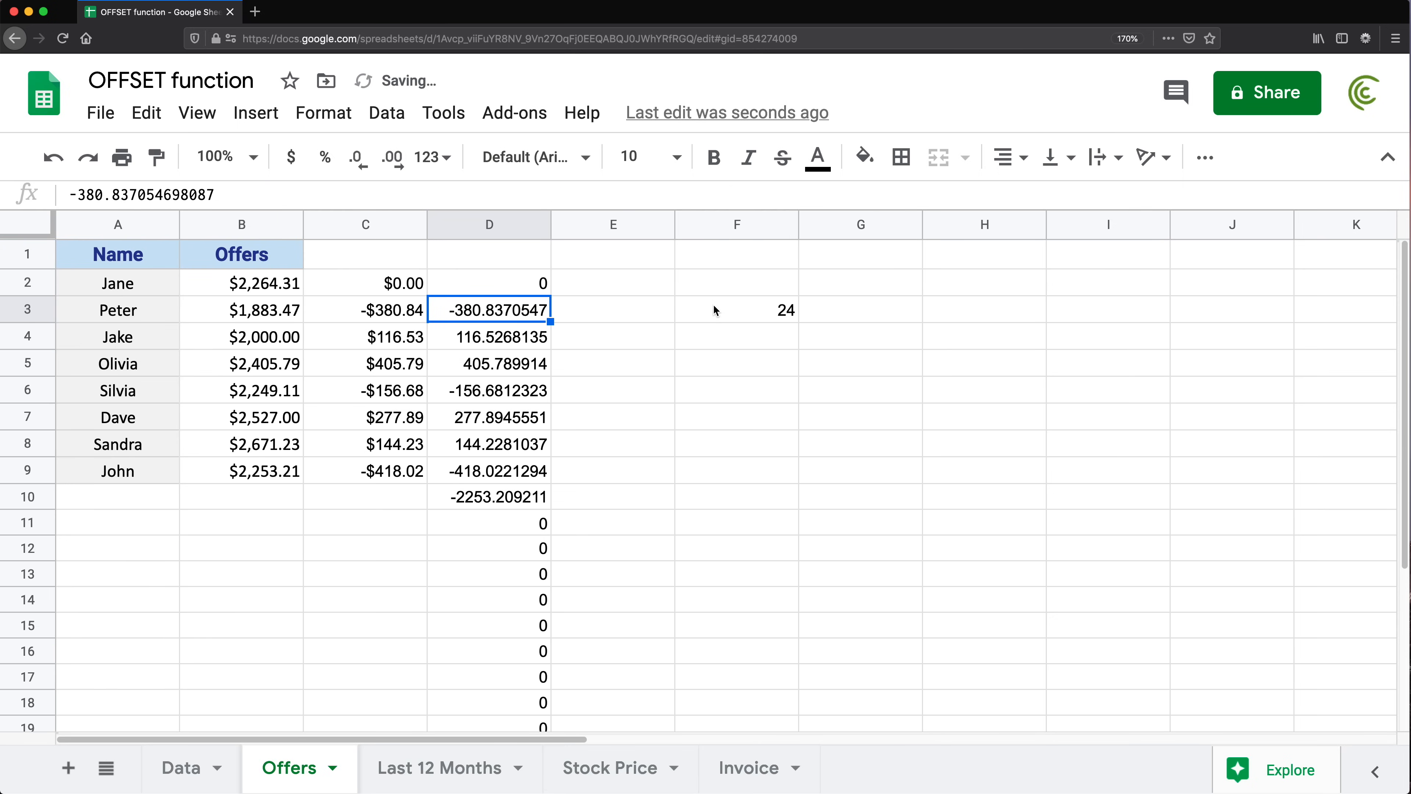
- Clear the helper formula from F3 and review the ArrayFormula in D2
left_click(716, 308)
key("BackSpace")
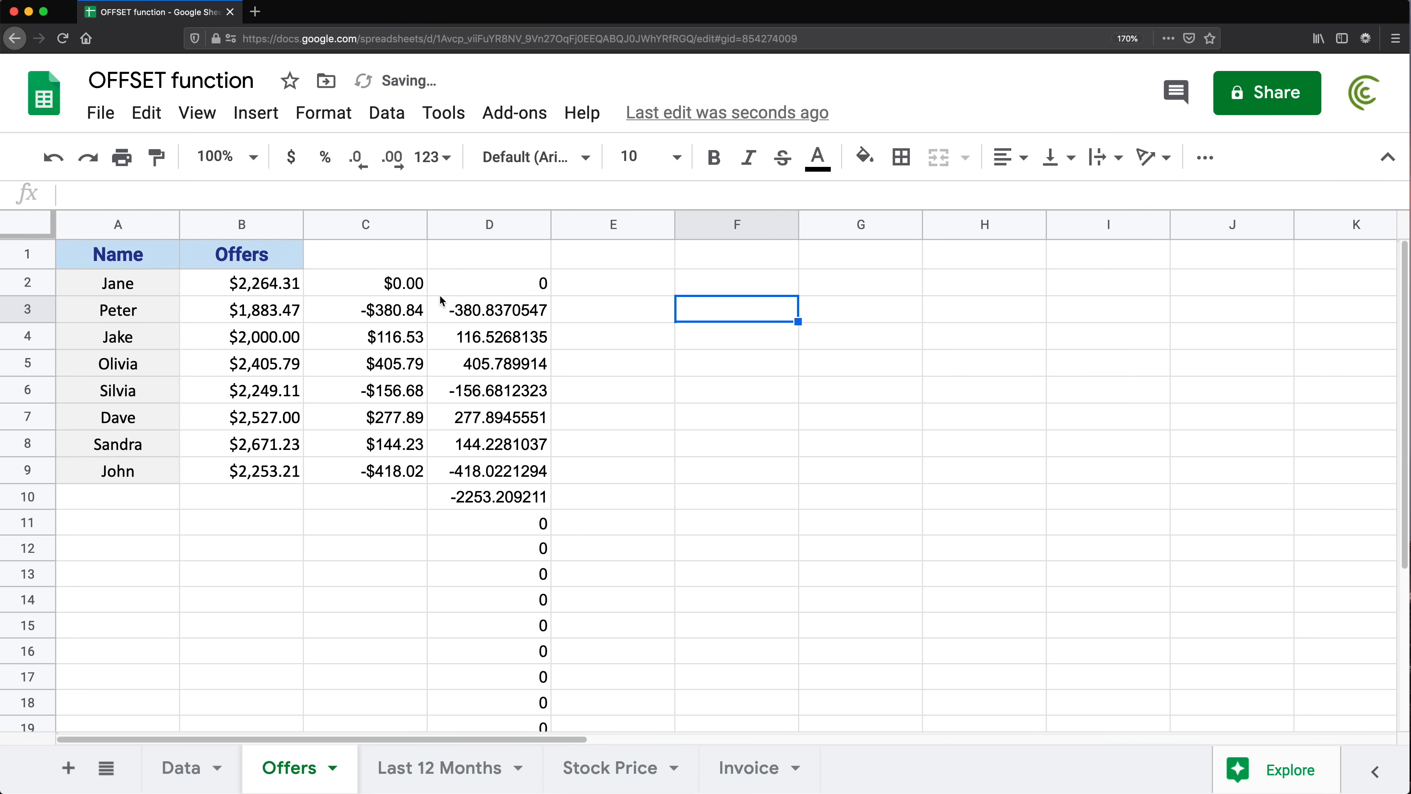
double_click(448, 265)
left_click(457, 283)
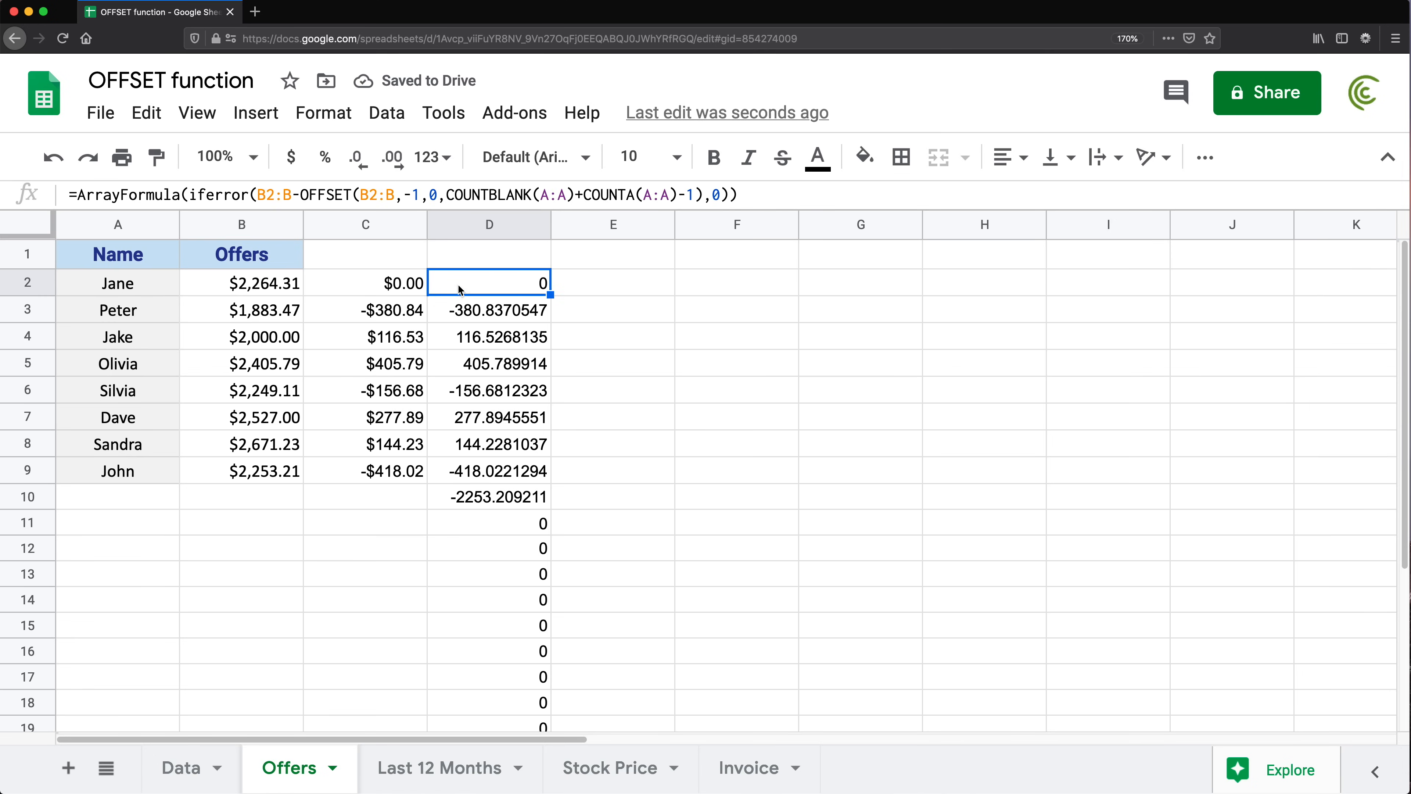
double_click(458, 283)
key("Escape")
- Add 5 more rows below row 25 of the Offers sheet to test the dynamic OFFSET height
scroll(334, 541, "down", 3)
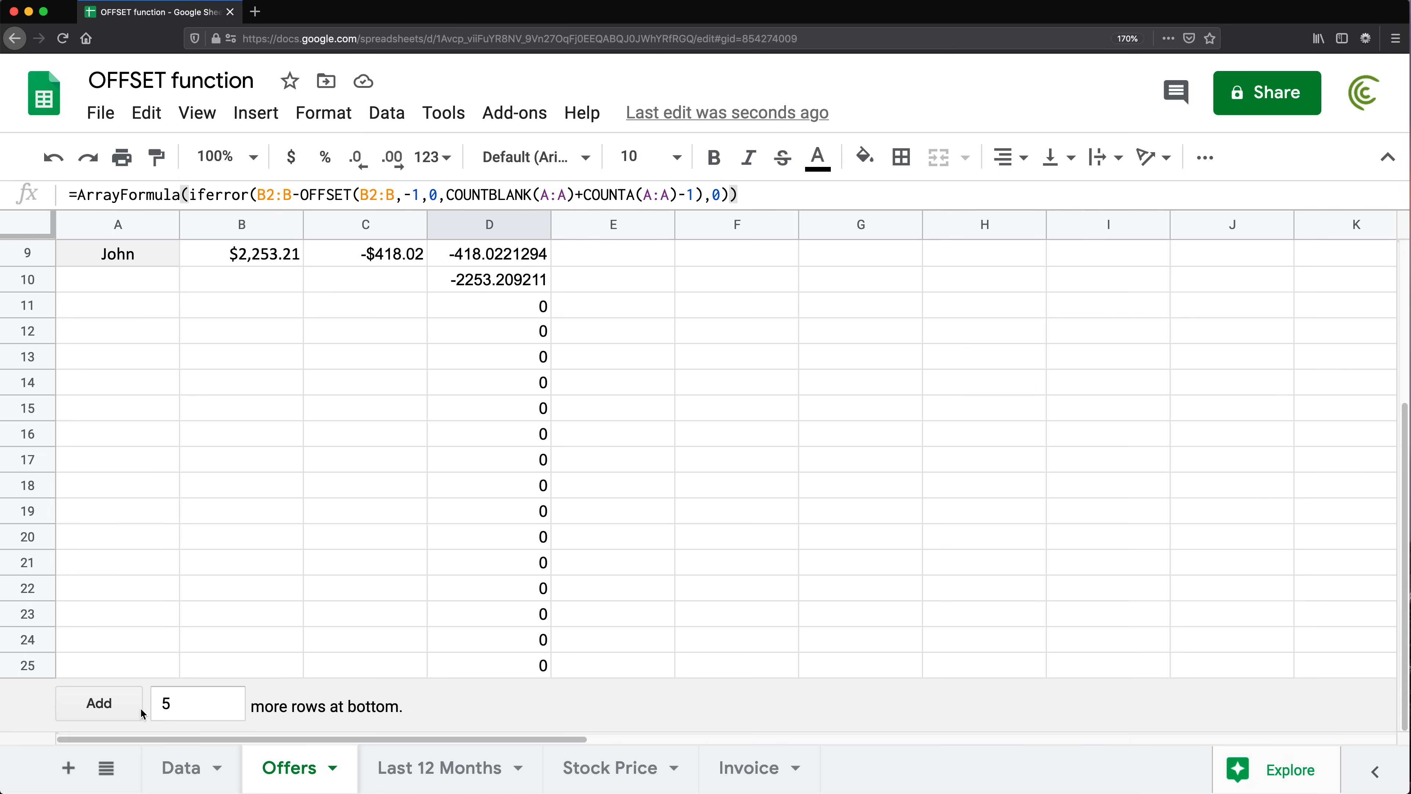
left_click(120, 703)
scroll(487, 346, "up", 5)
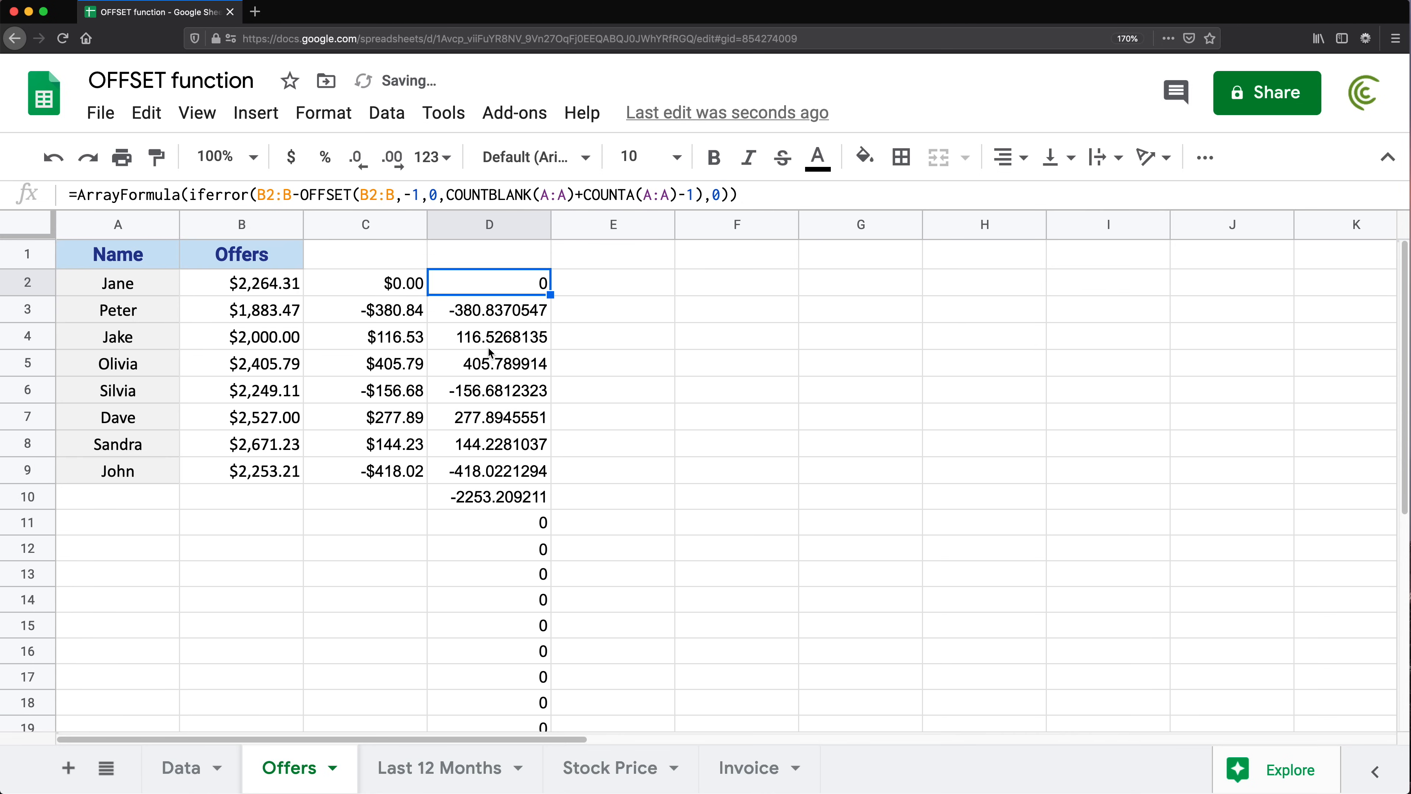
- Delete rows 16 through 30 from the Offers sheet to test the D2 formula with fewer rows
double_click(494, 283)
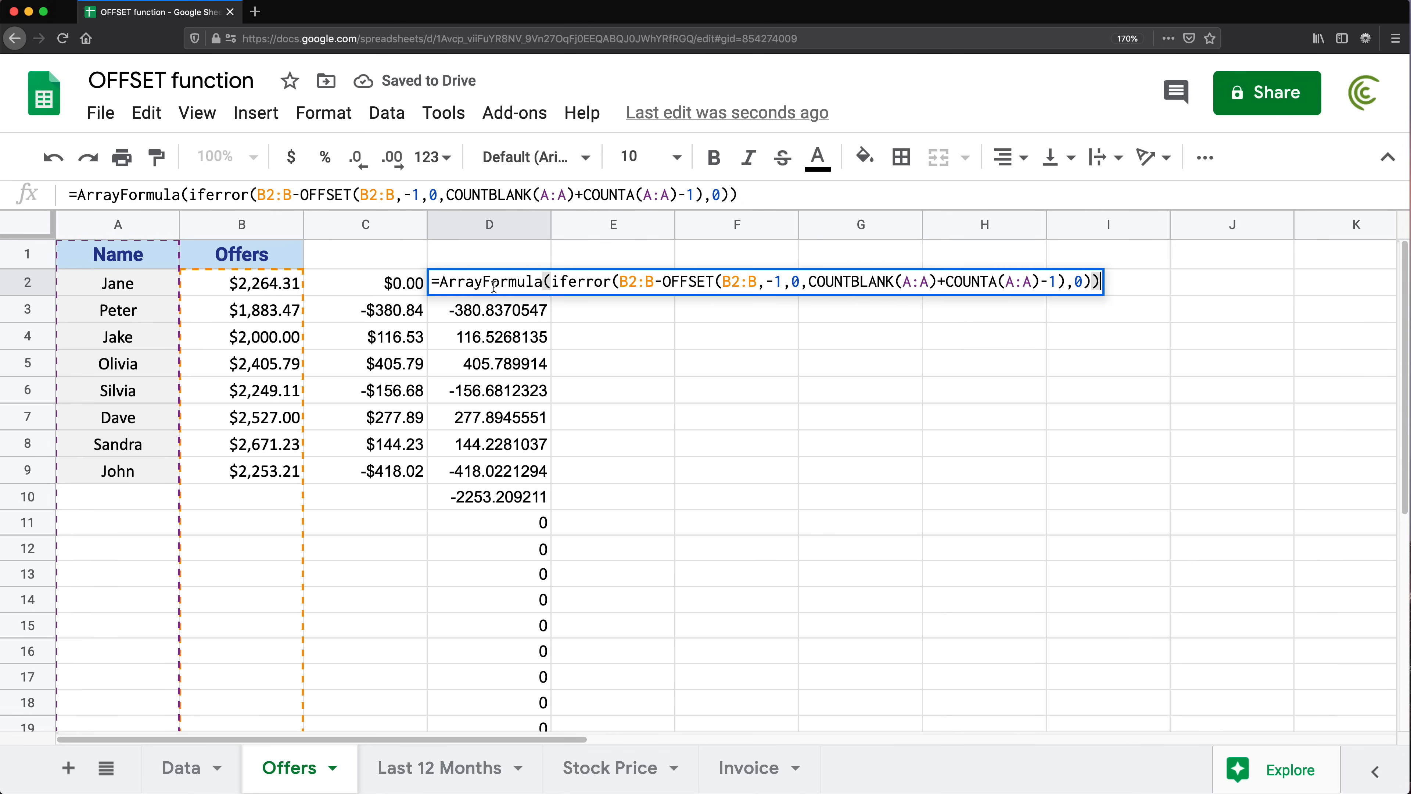
key("Escape")
scroll(401, 408, "down", 5)
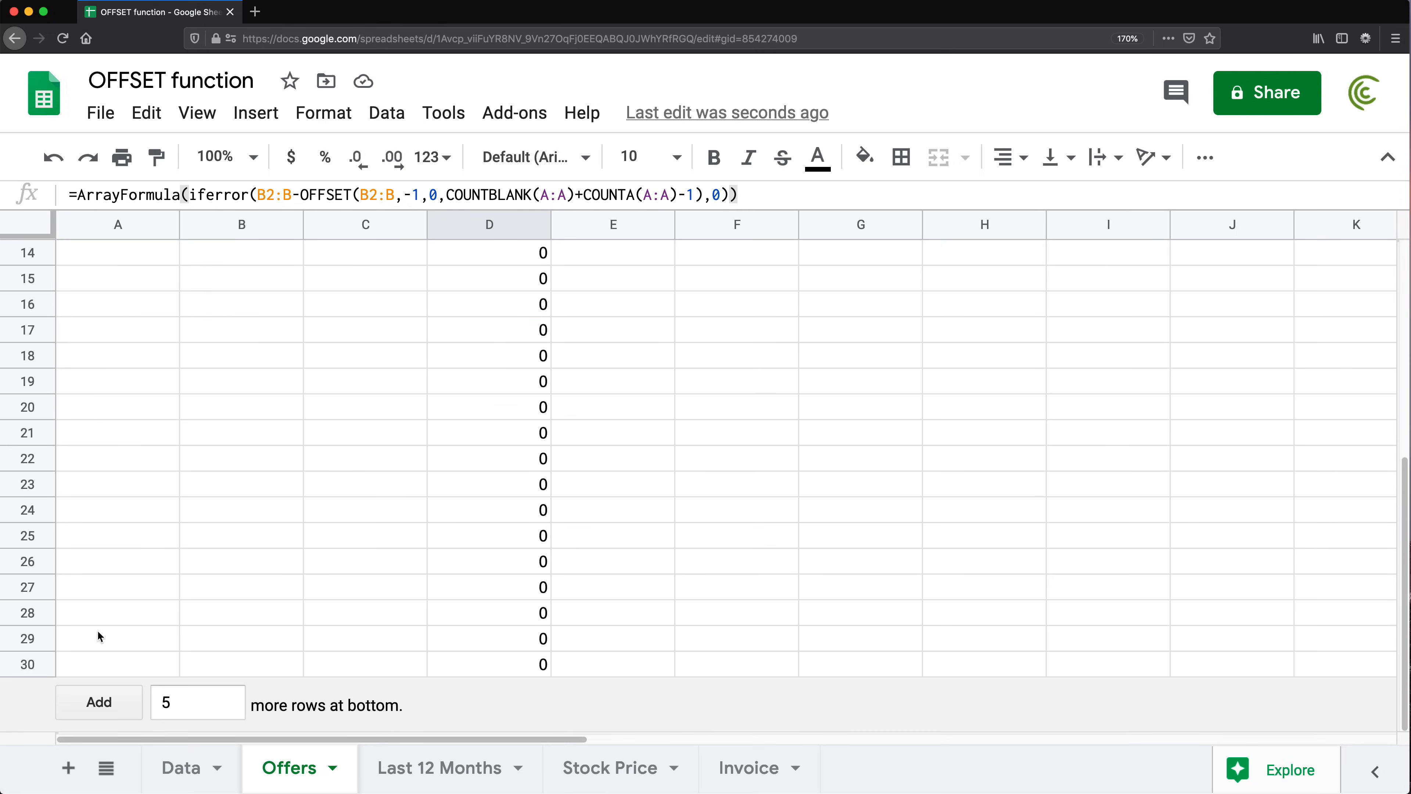
left_click_drag(42, 303, 44, 667)
right_click(44, 498)
left_click(106, 405)
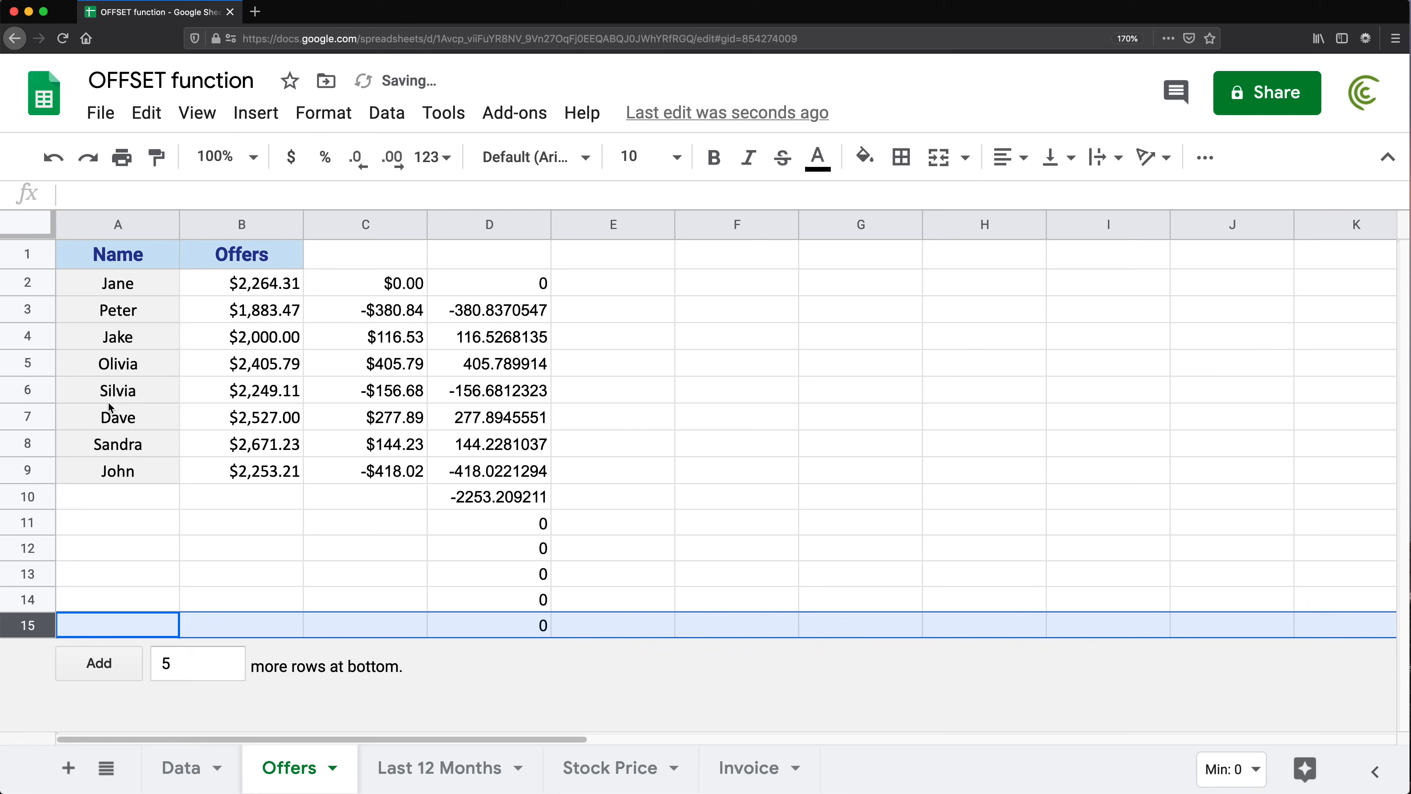
- Inspect the COUNTBLANK(A:A)+COUNTA(A:A)-1 height expression inside the D2 ArrayFormula
left_click(488, 280)
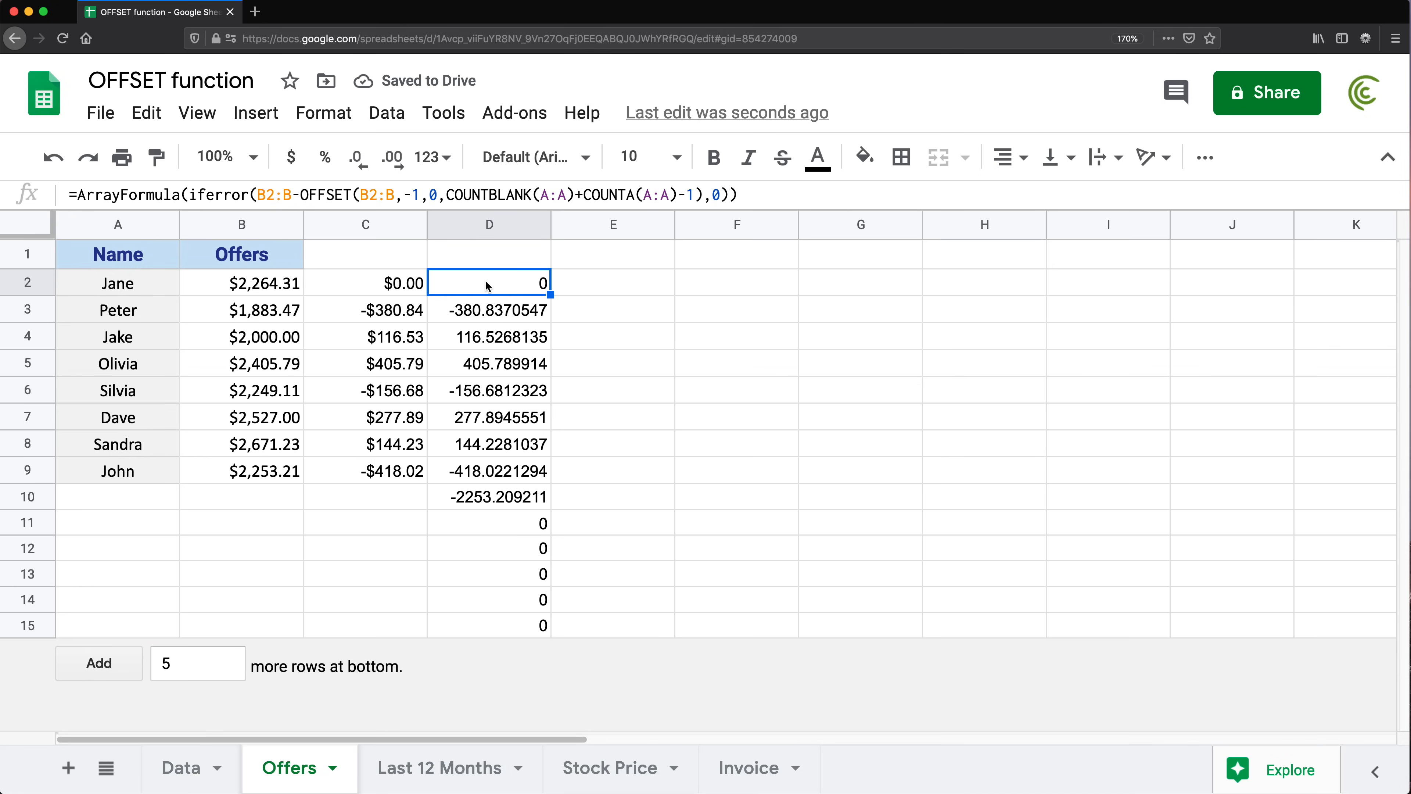
key("Return")
left_click_drag(809, 281, 1059, 278)
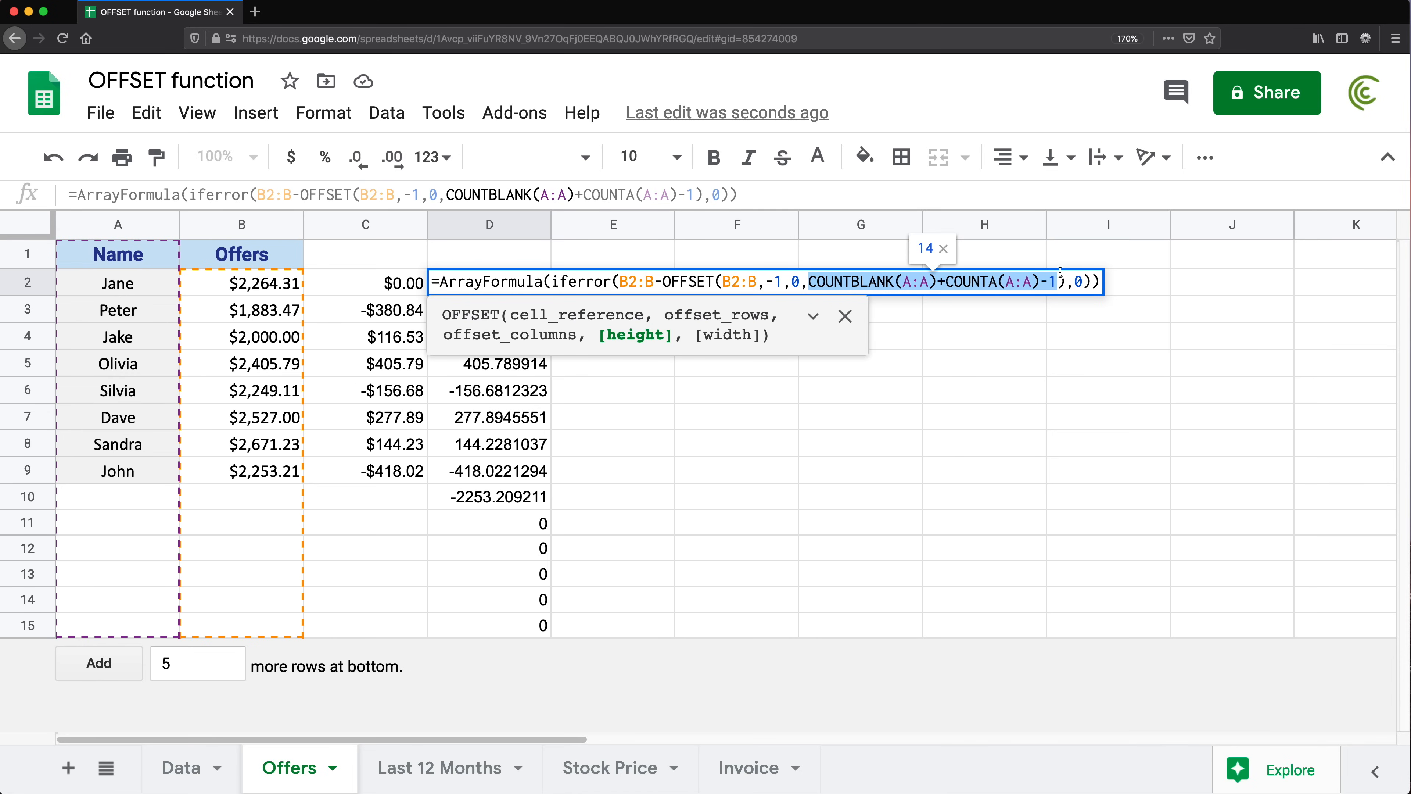
key("Return")
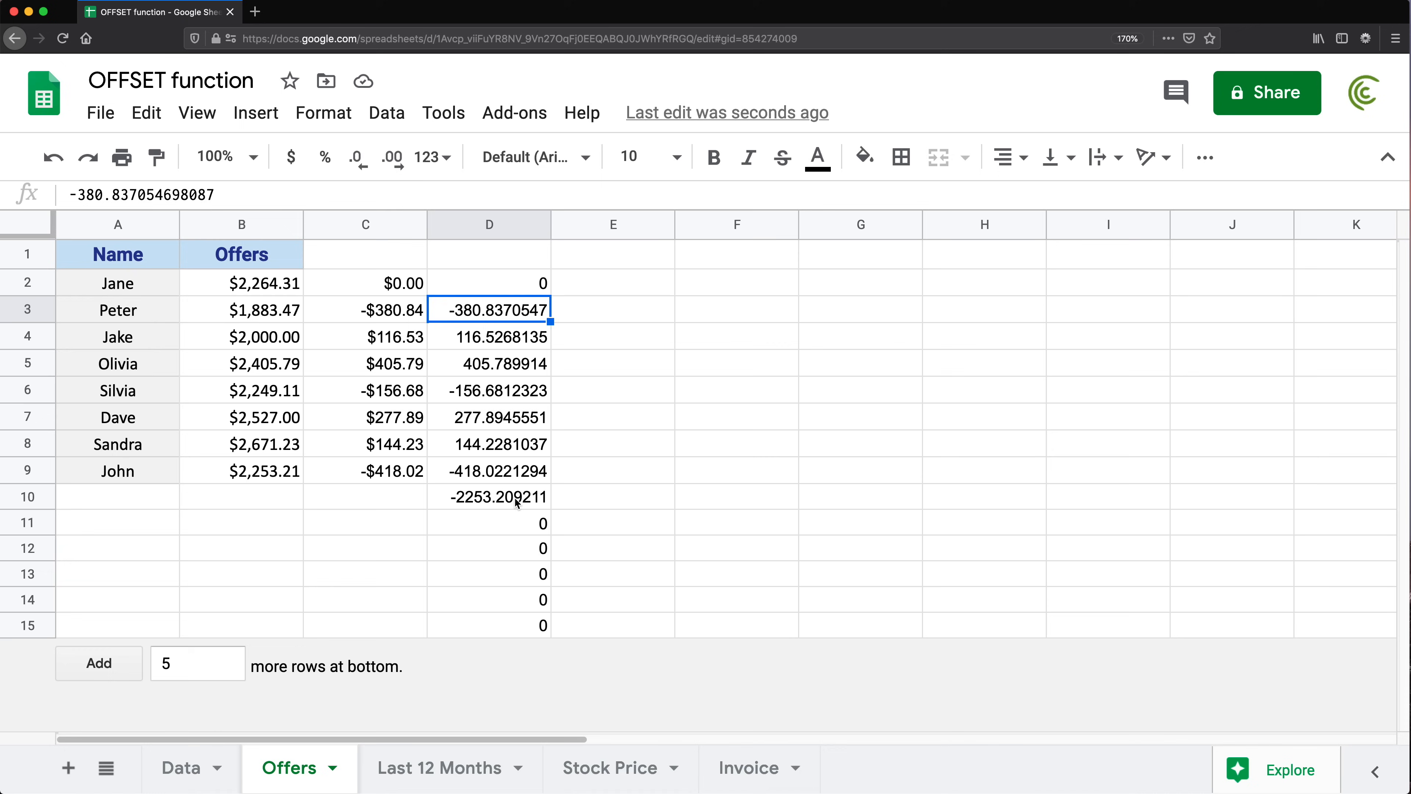
- Compare the surplus results in D10:D15 with the column C differences and the blank offer cells B10:B15
left_click_drag(542, 497, 504, 630)
left_click_drag(389, 283, 390, 473)
left_click(471, 500)
left_click_drag(472, 503, 473, 641)
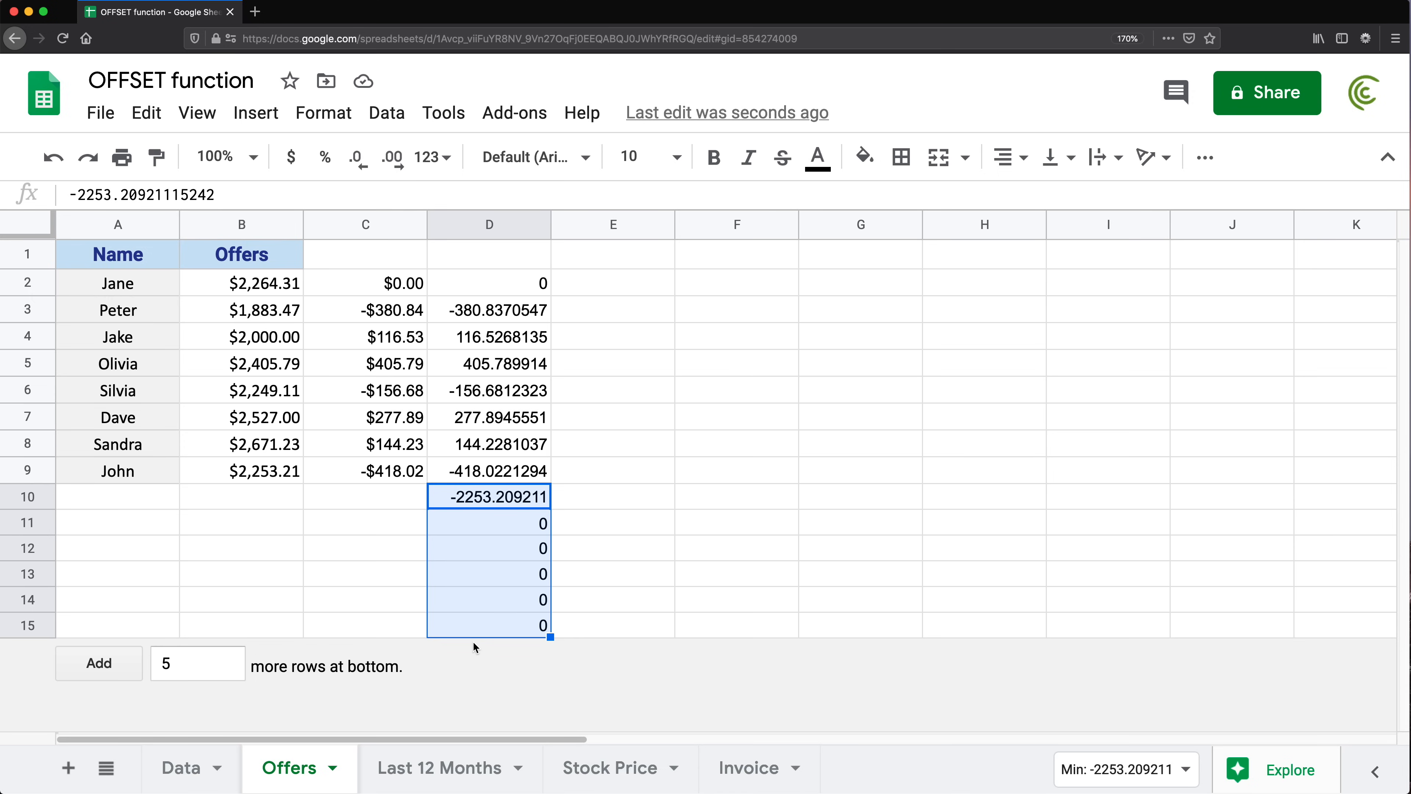
left_click_drag(223, 503, 239, 628)
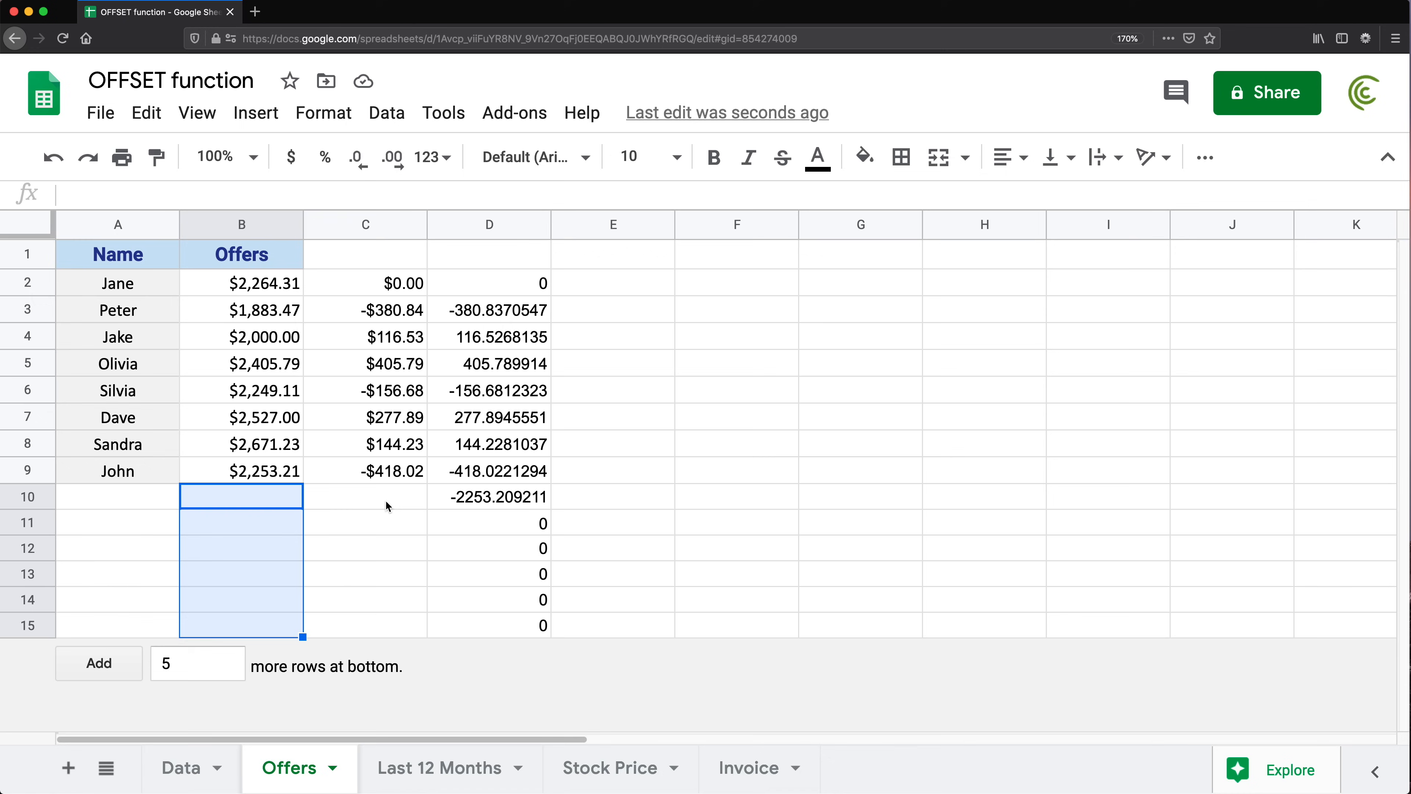
left_click(272, 492)
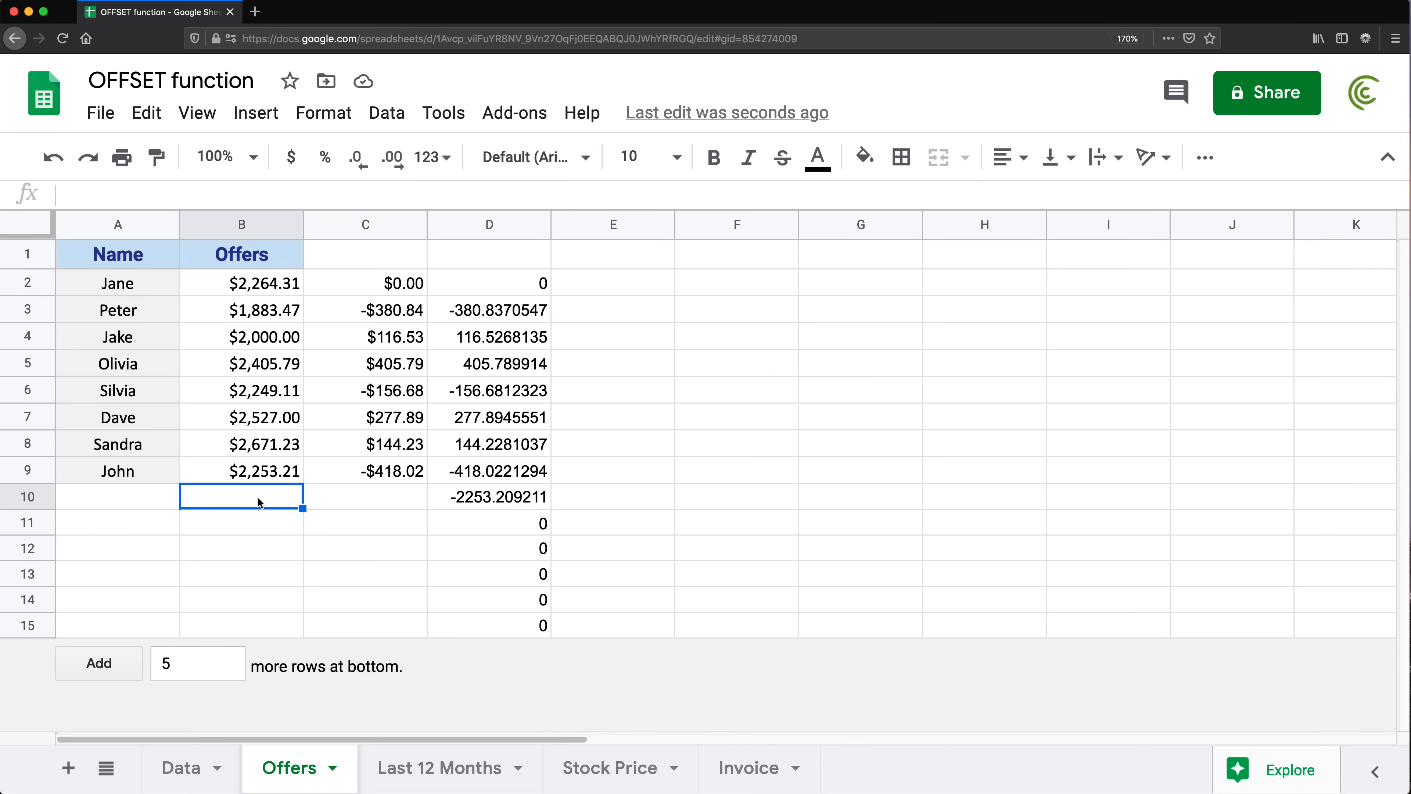
- Open the D2 formula and set its IFERROR part apart from the ArrayFormula wrapper with spaces on both sides
left_click(489, 285)
double_click(504, 282)
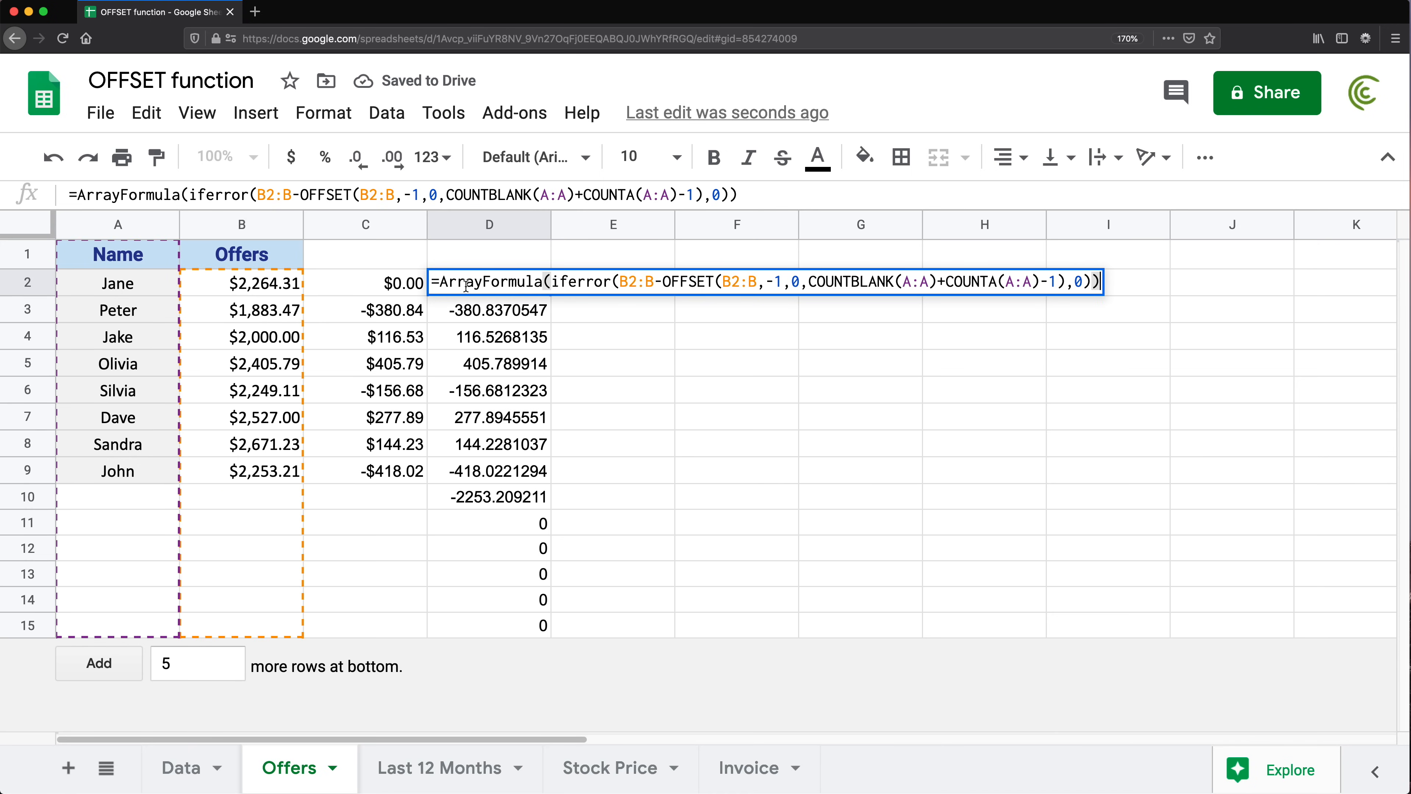
left_click(550, 282)
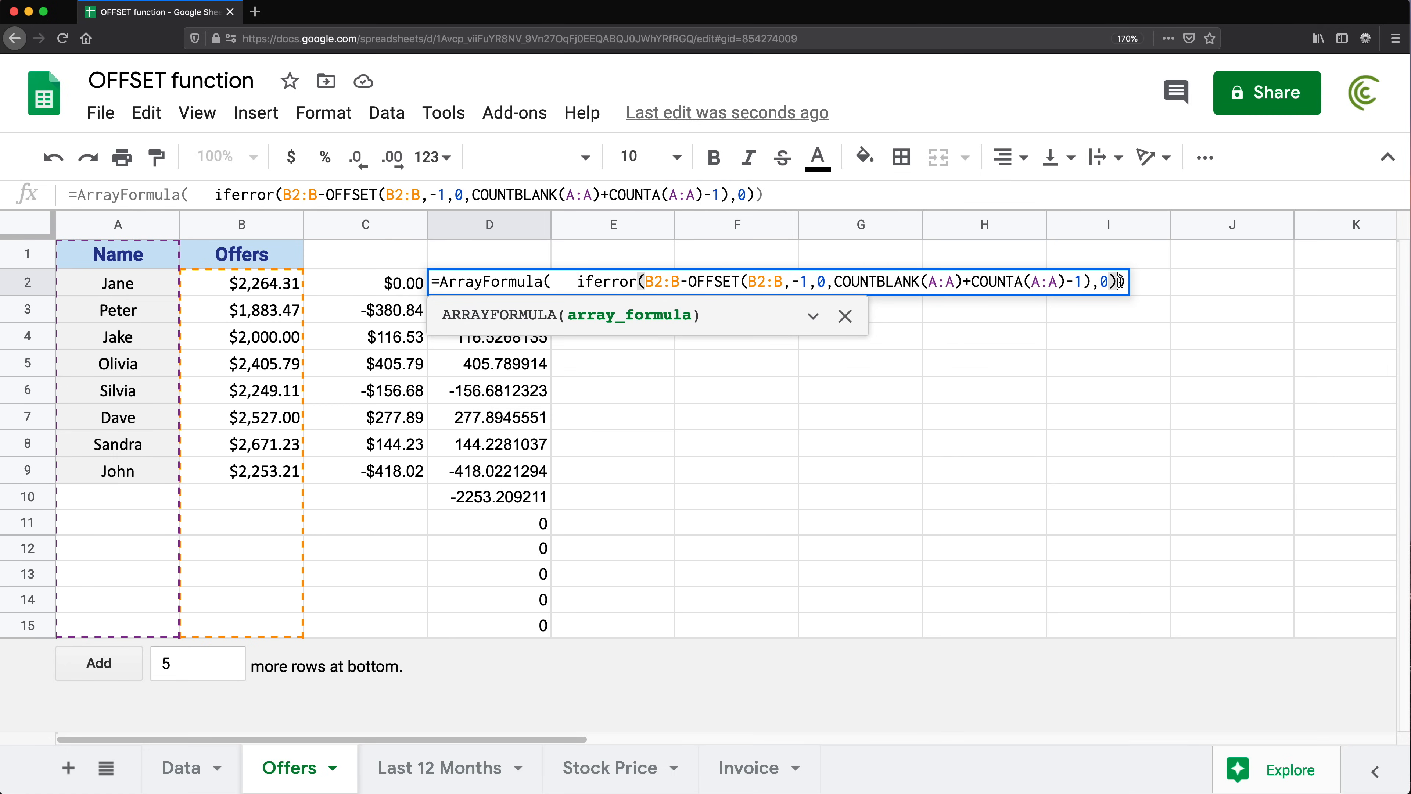
left_click(571, 285)
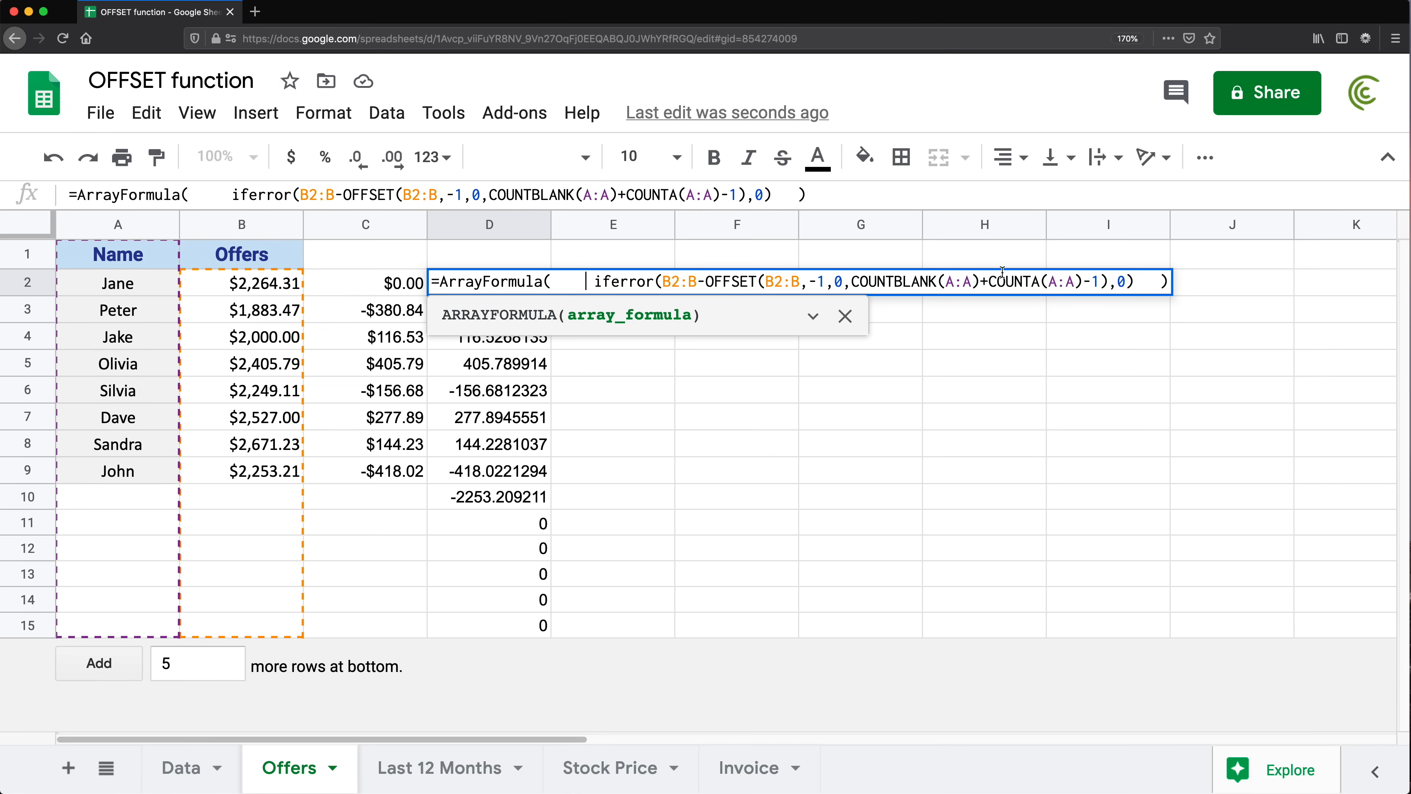
left_click(1171, 282)
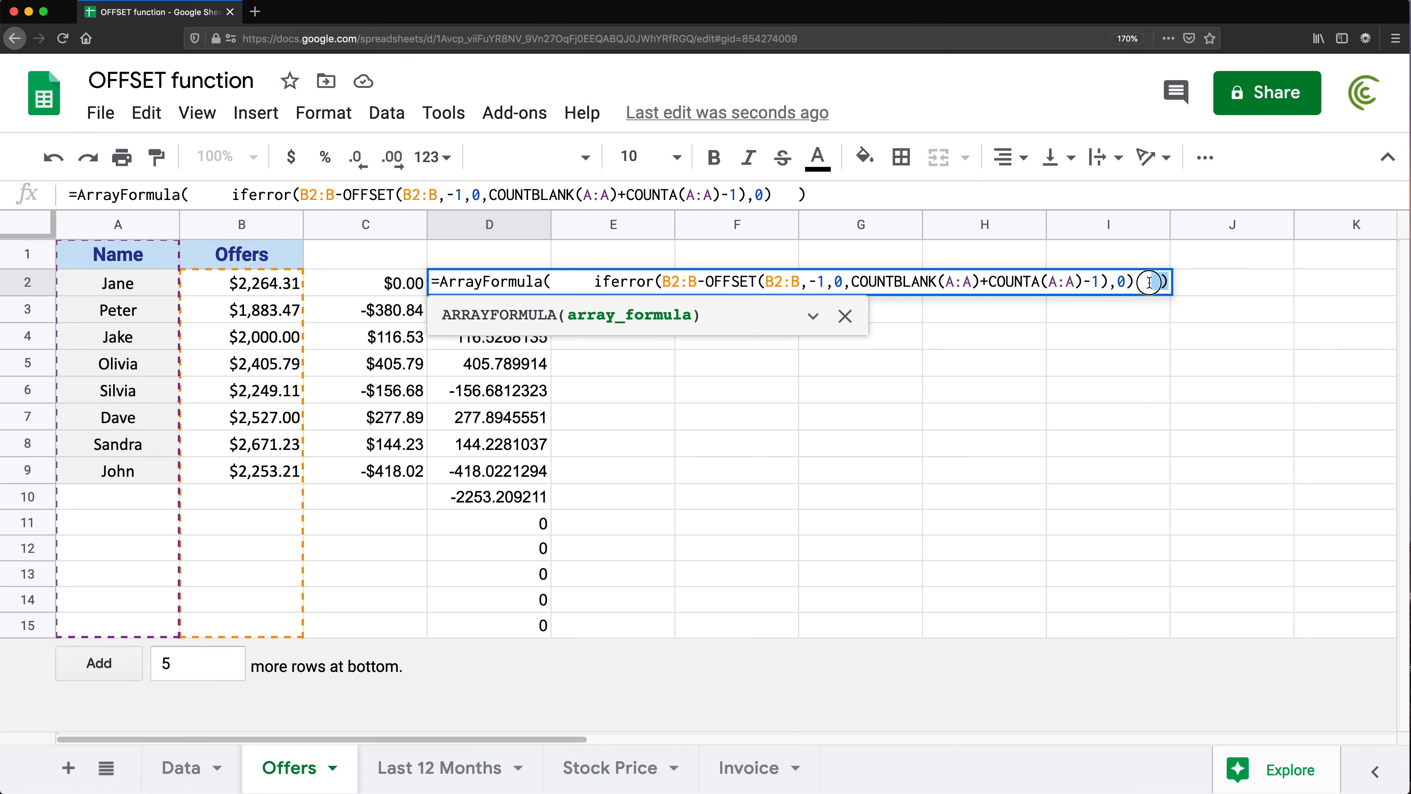
left_click(554, 282)
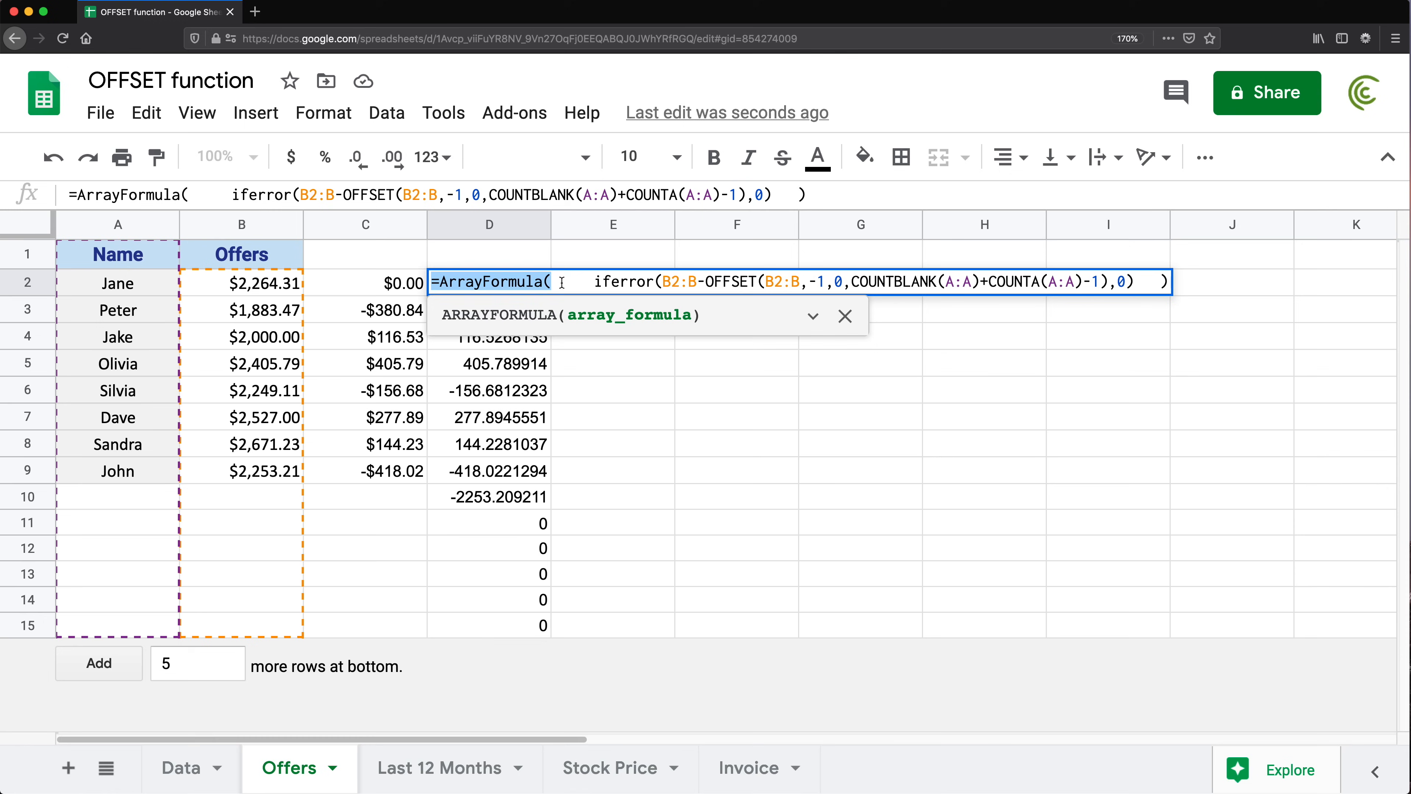
- Insert if(B2:B="","", before the IFERROR part of the D2 formula so blank offers return an empty string
type("if(")
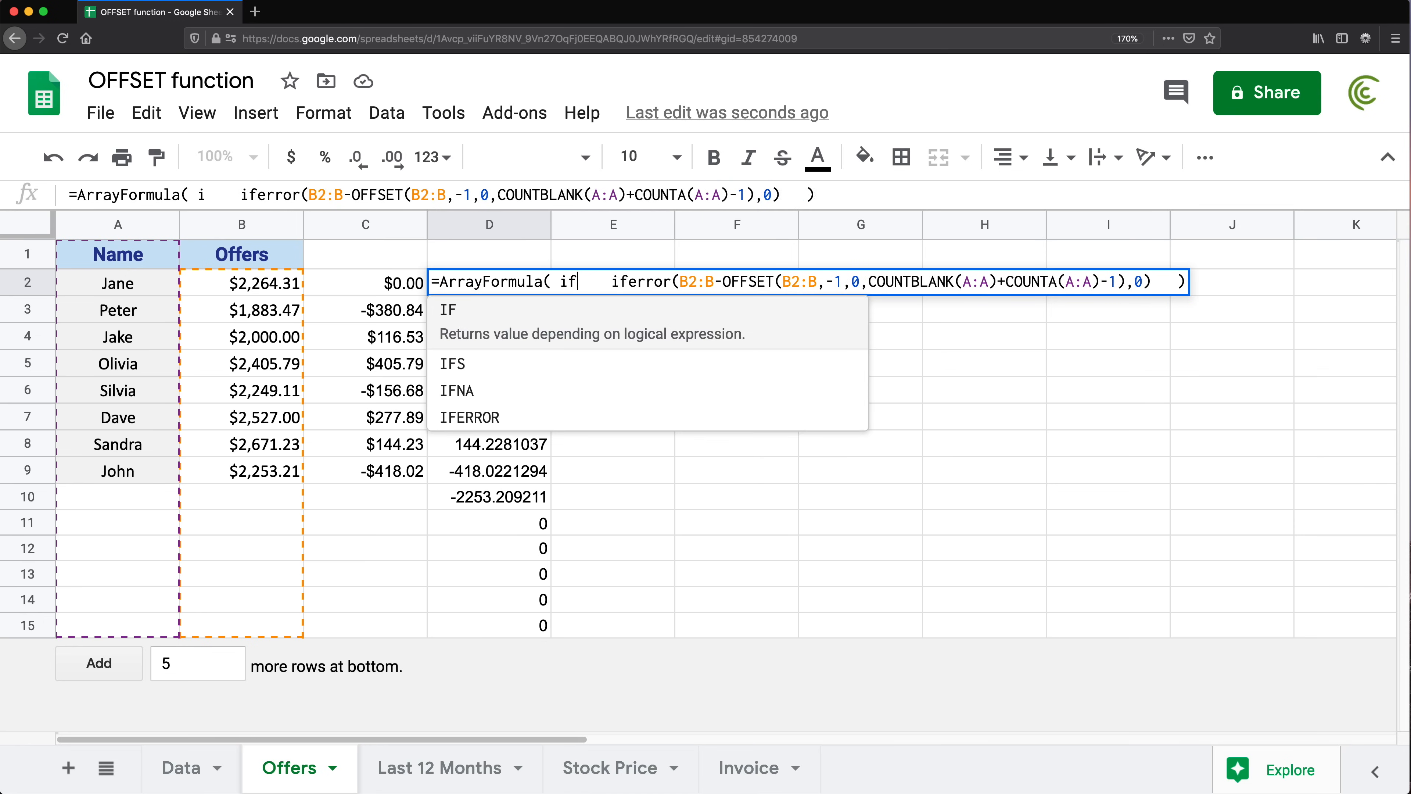
left_click_drag(248, 284, 246, 535)
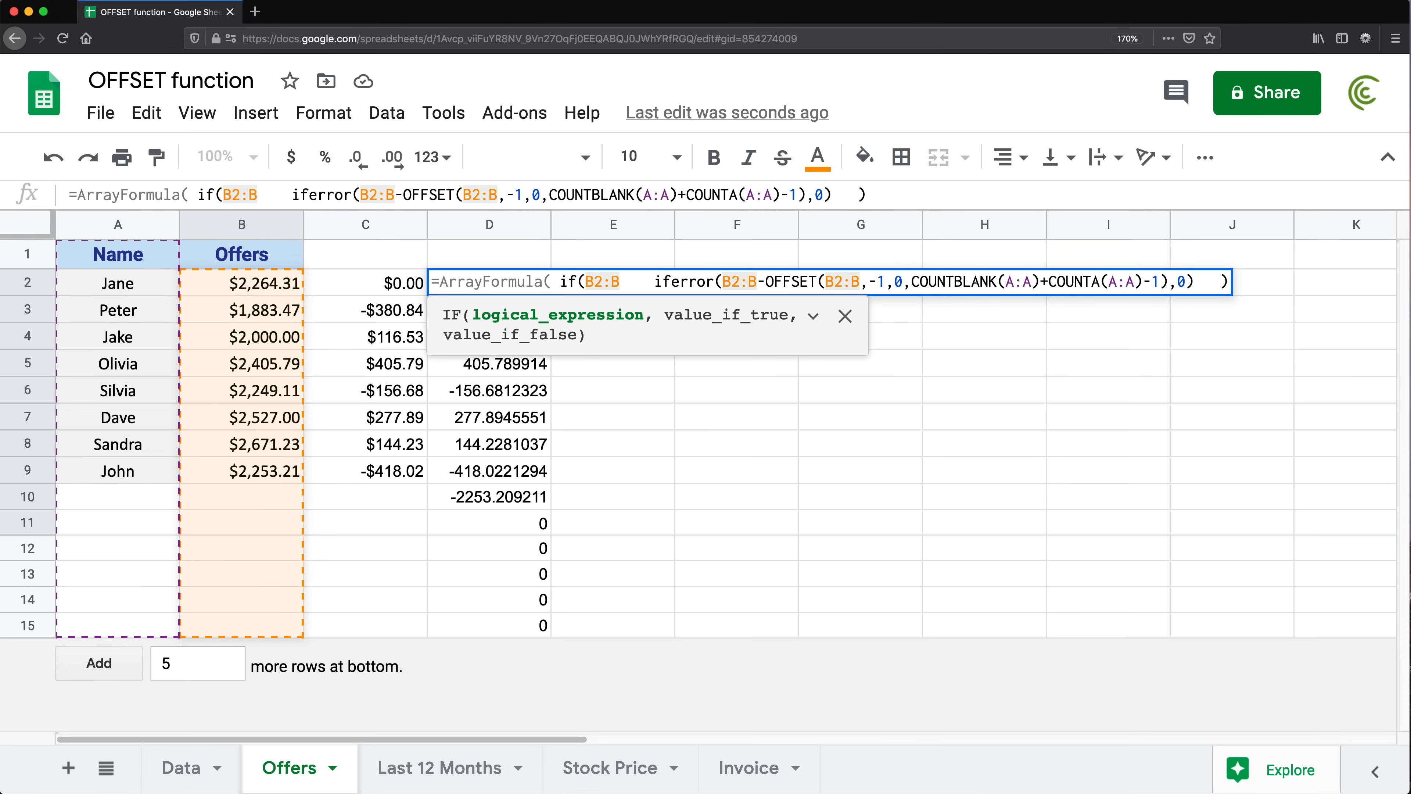
type("=\"\"")
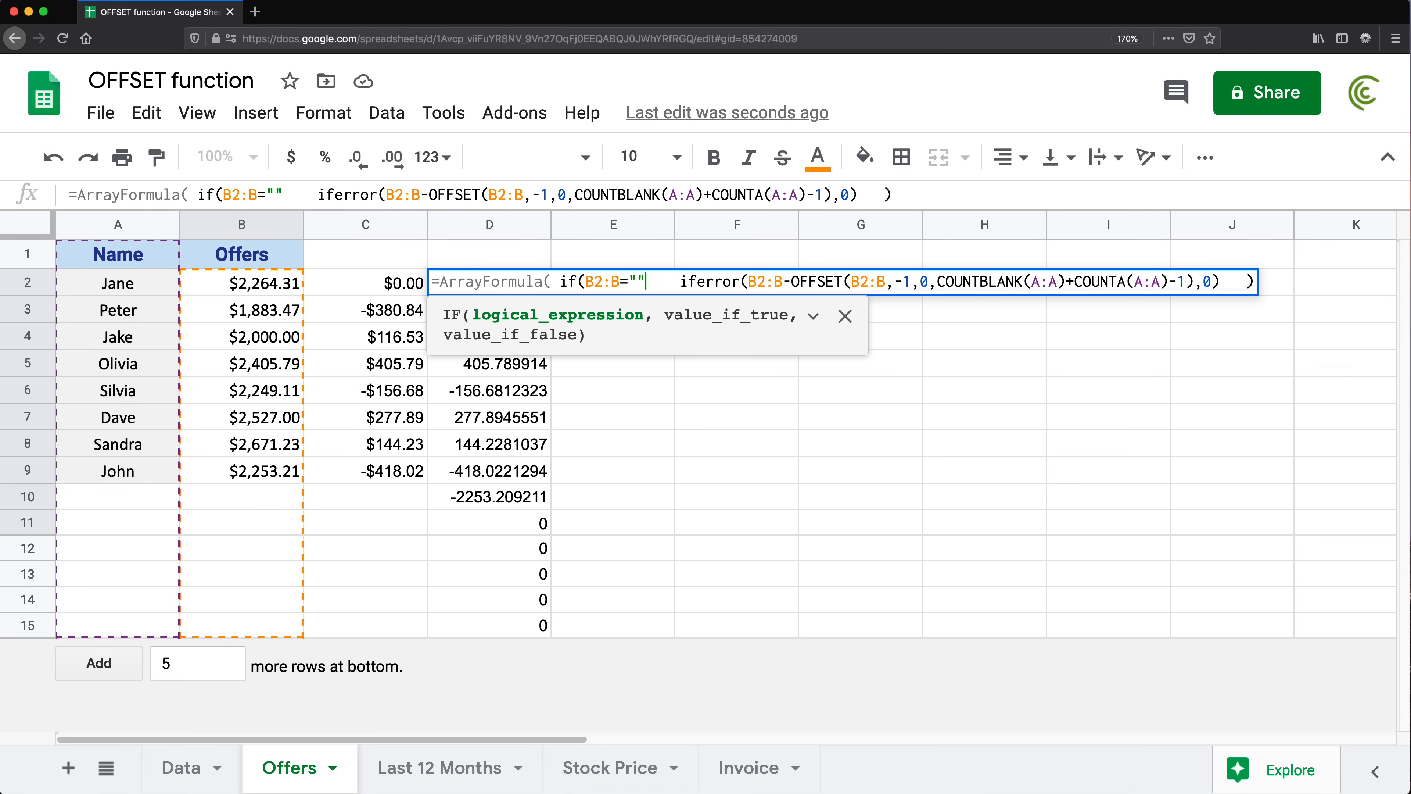
type(",")
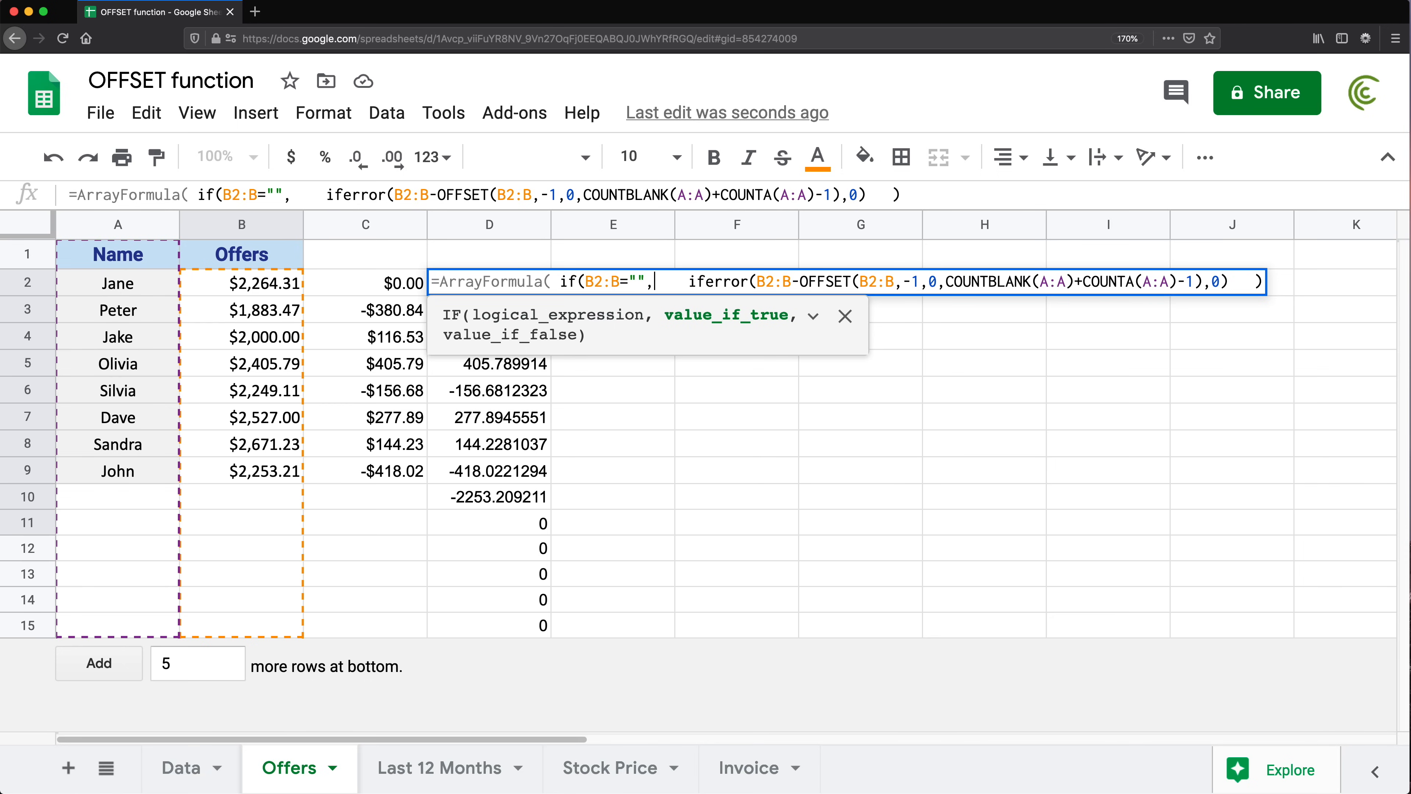
type("\"\"")
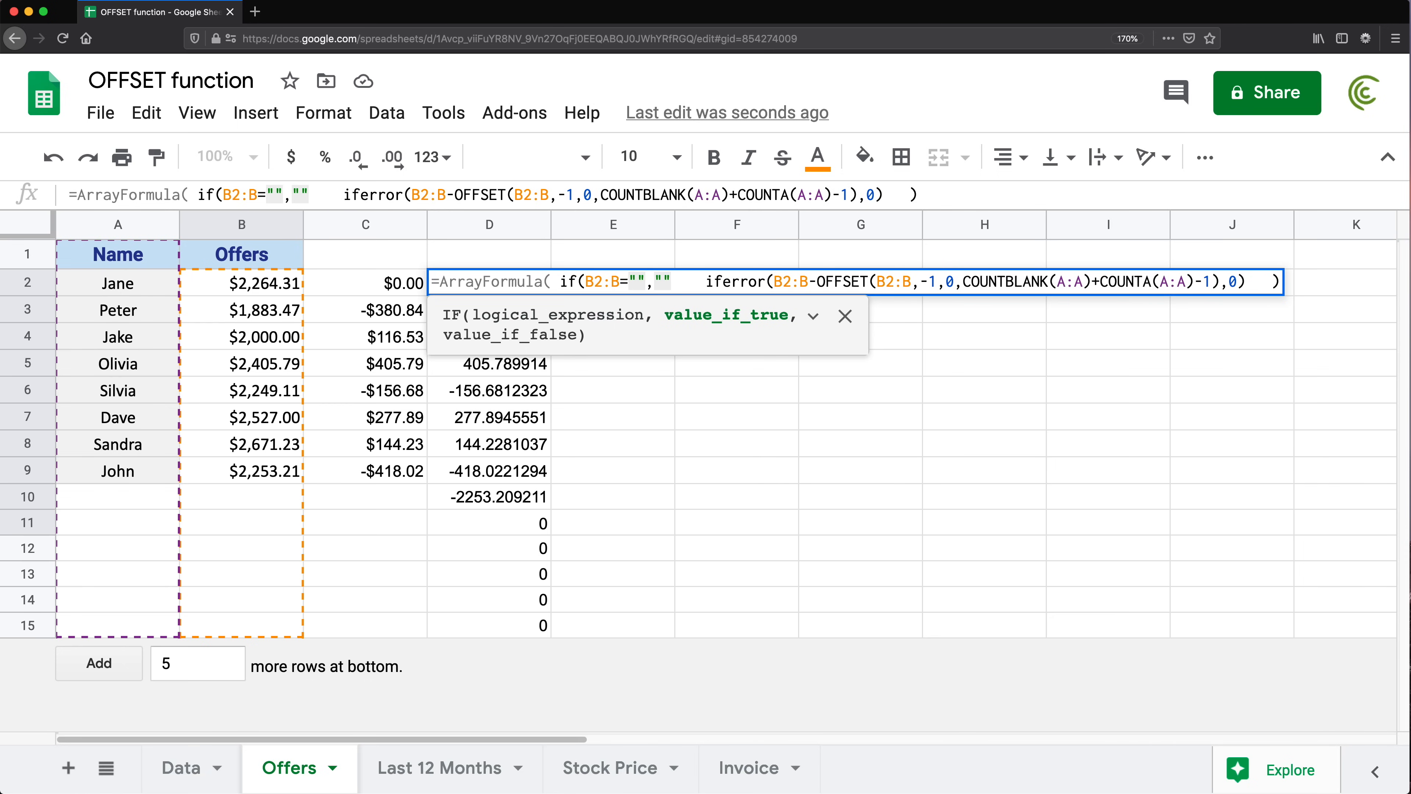
type(",")
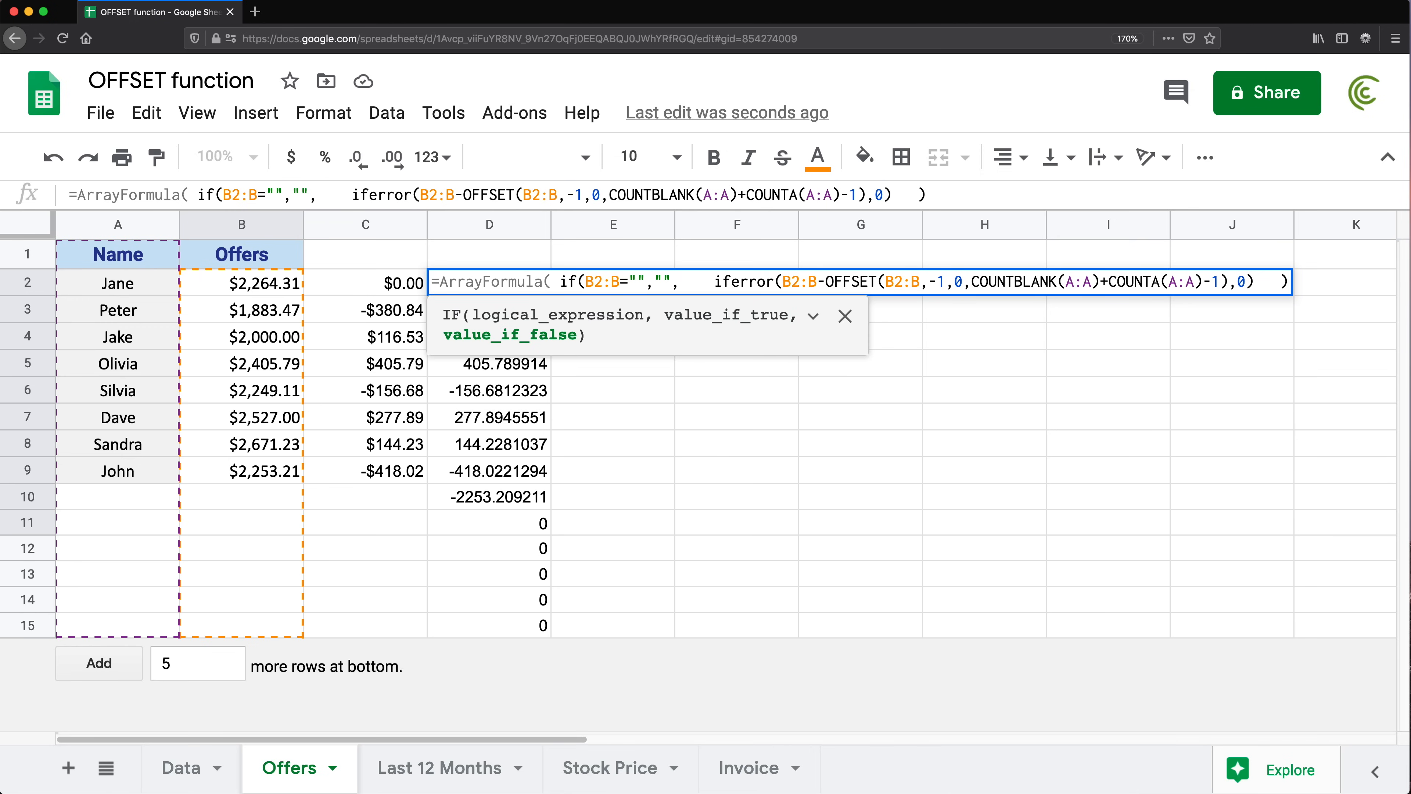
- Remove the surplus spaces before IFERROR, add the closing parenthesis for the IF, and commit the D2 formula
key("Delete")
key("Delete")
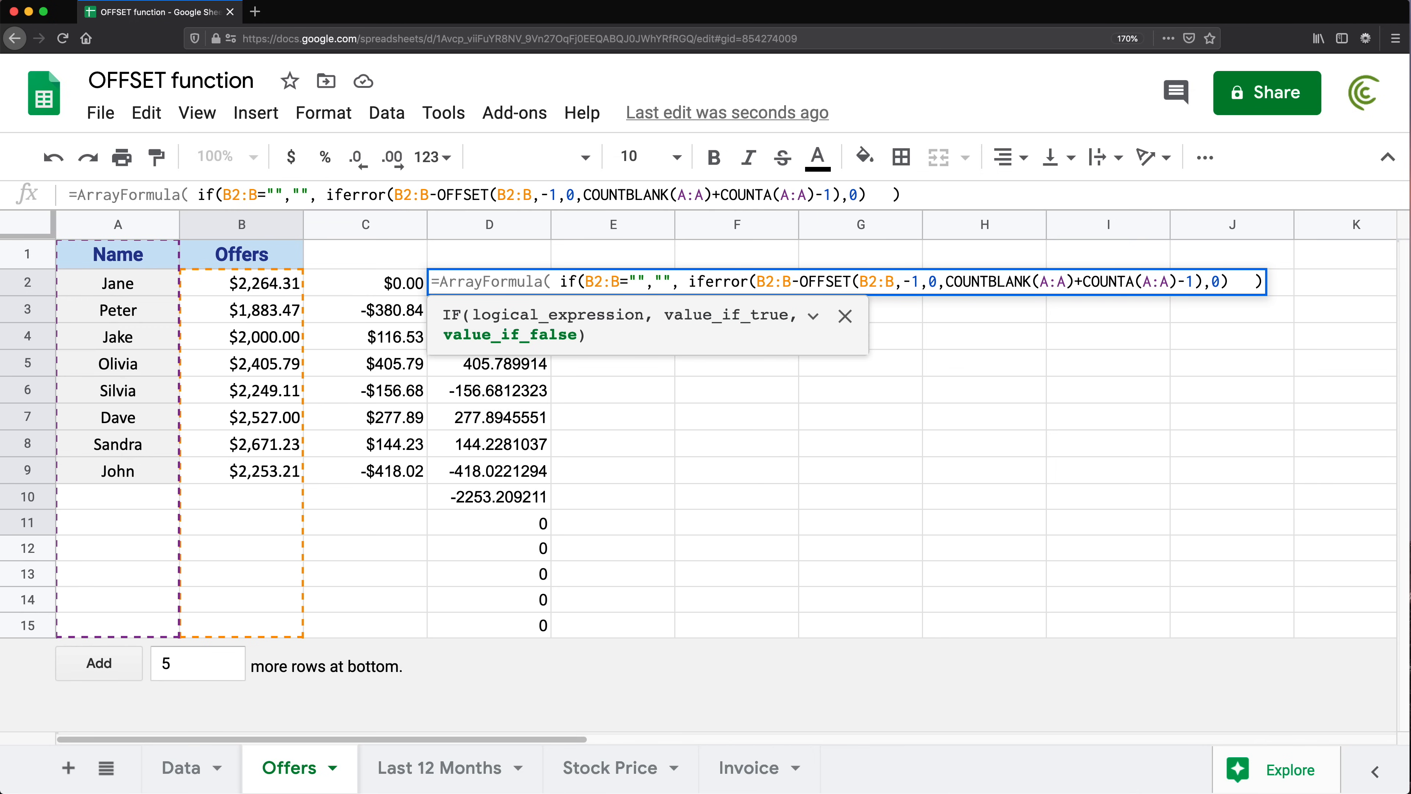
key("Delete")
left_click(1247, 282)
type(")")
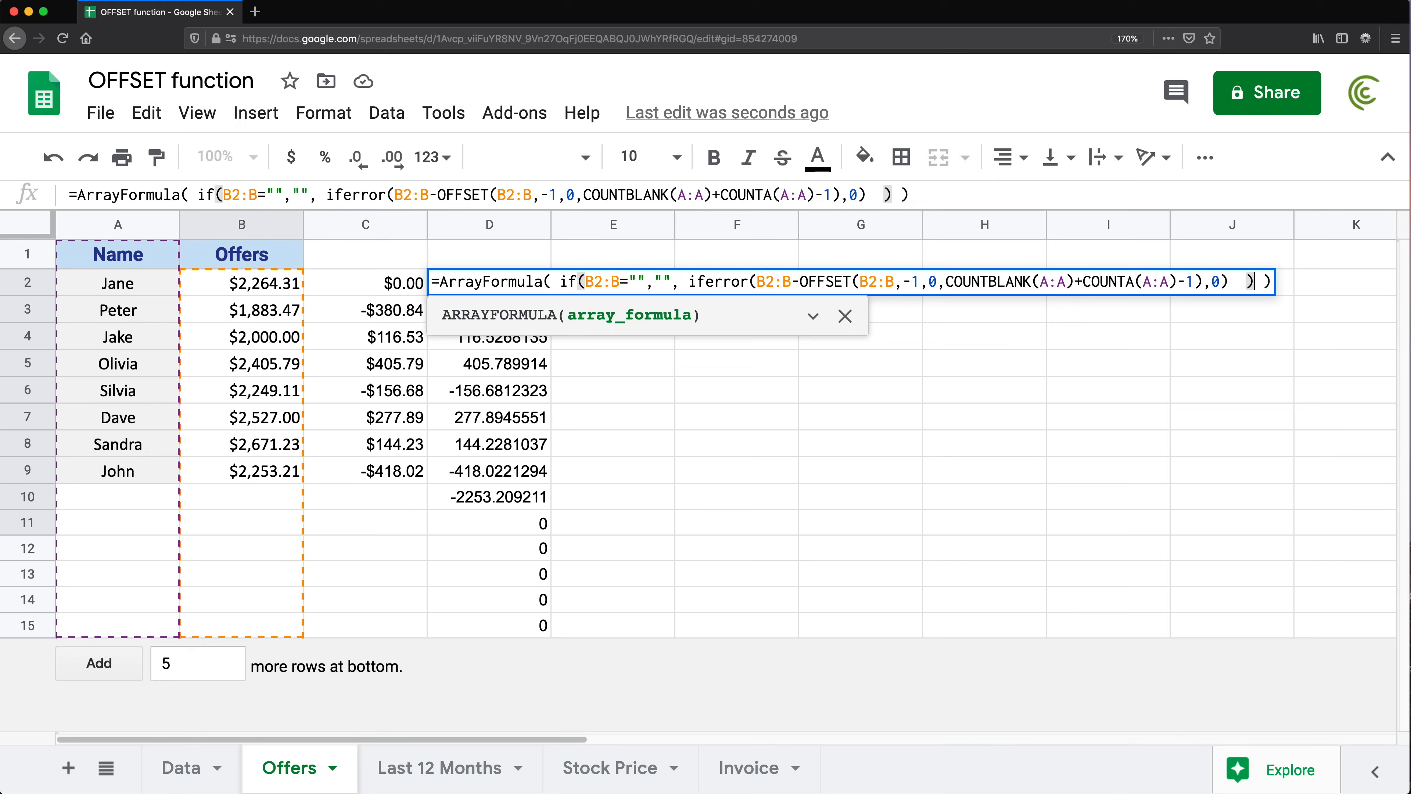
key("Return")
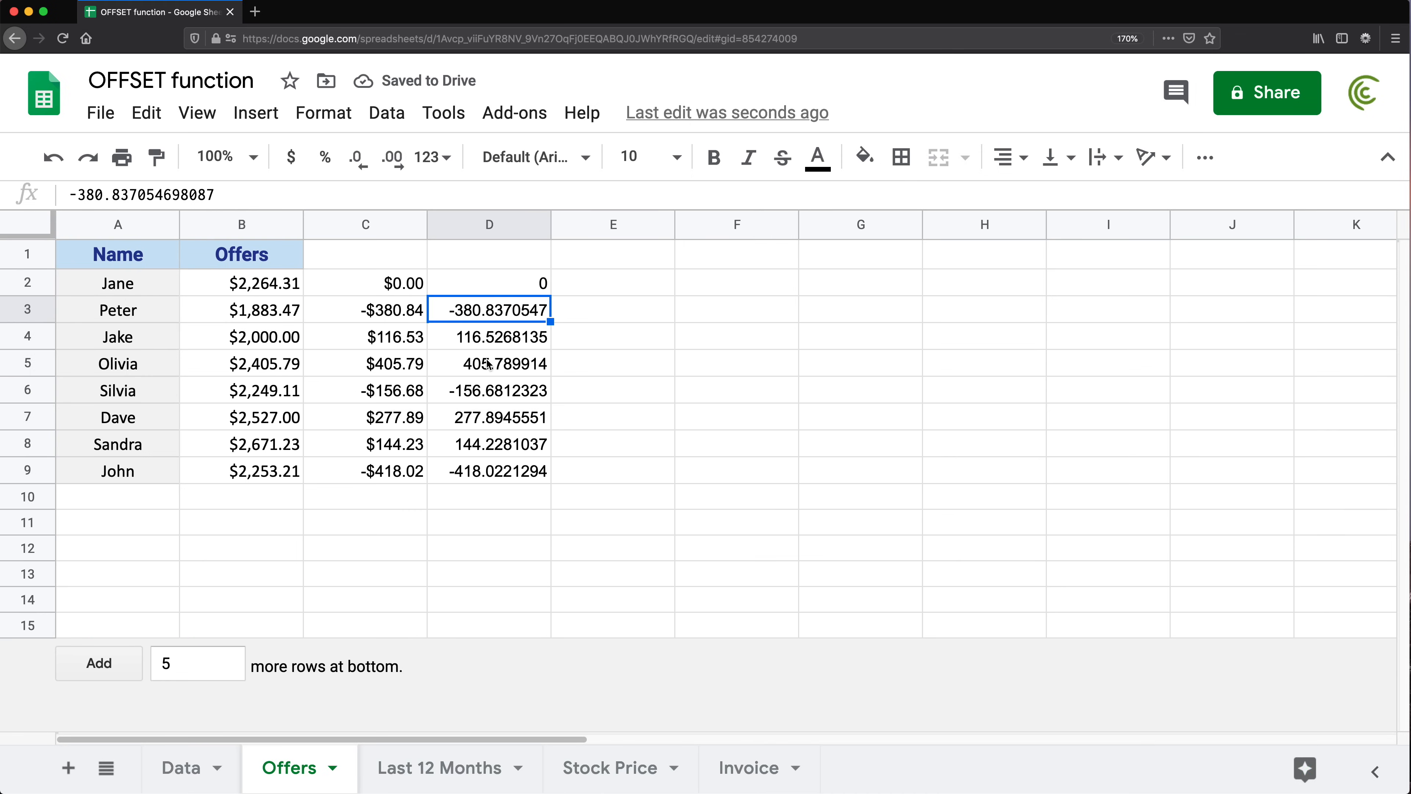
- Format the whole of column D as currency
left_click_drag(472, 474, 466, 290)
left_click(488, 224)
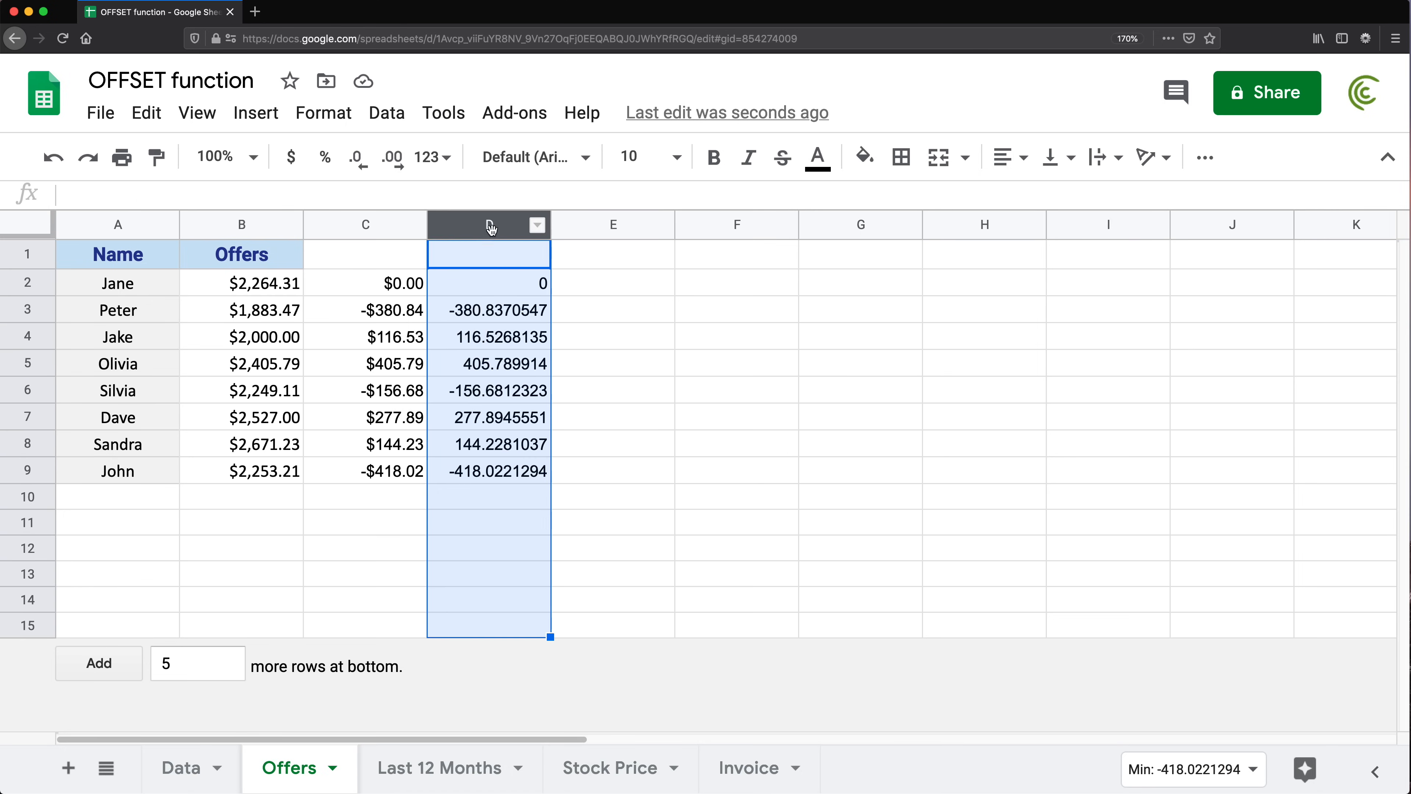
left_click(290, 157)
left_click(477, 310)
- Delete column C with the old difference formulas
left_click(364, 225)
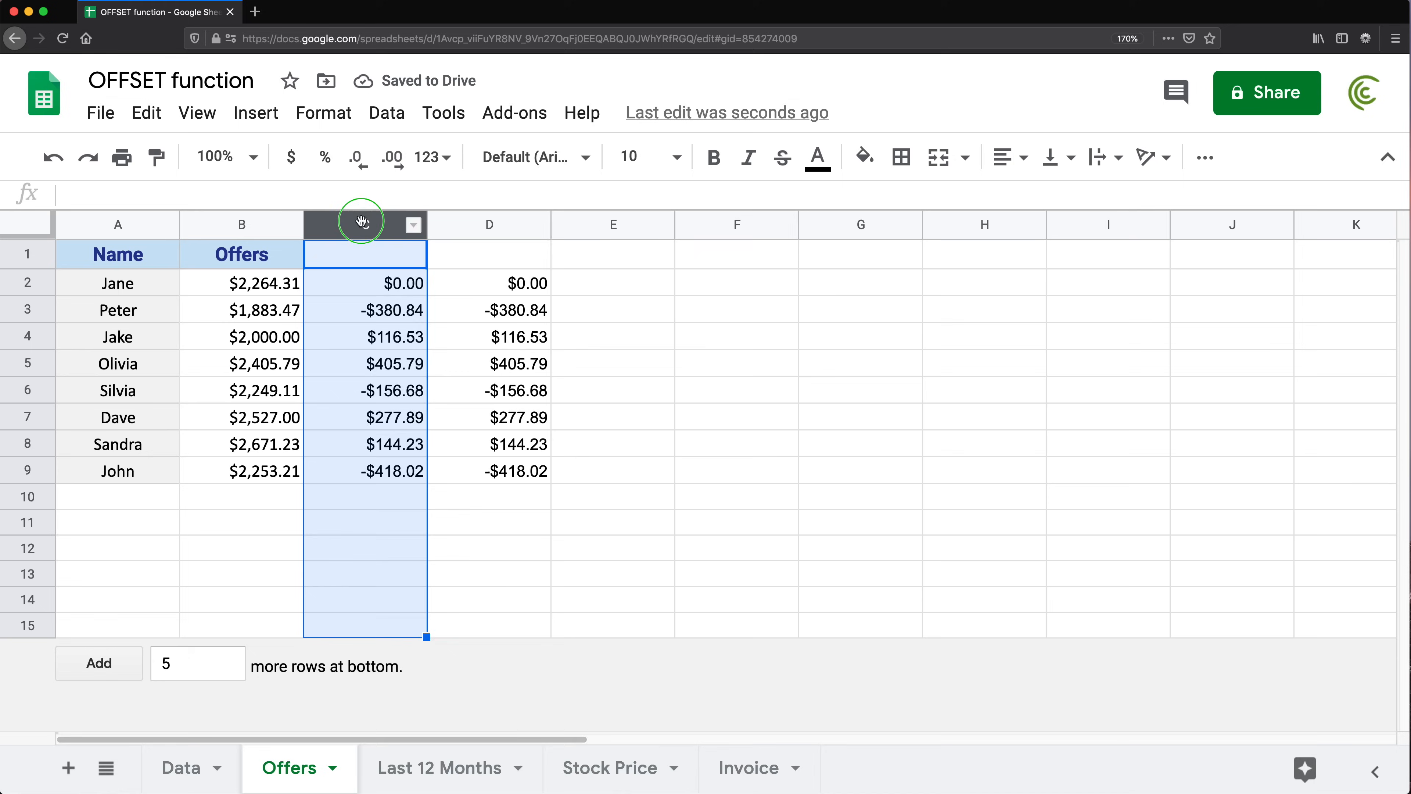
right_click(364, 225)
left_click(457, 397)
- Enter the header Difference in C1 and copy the formatting of the Offers header onto it
left_click(363, 260)
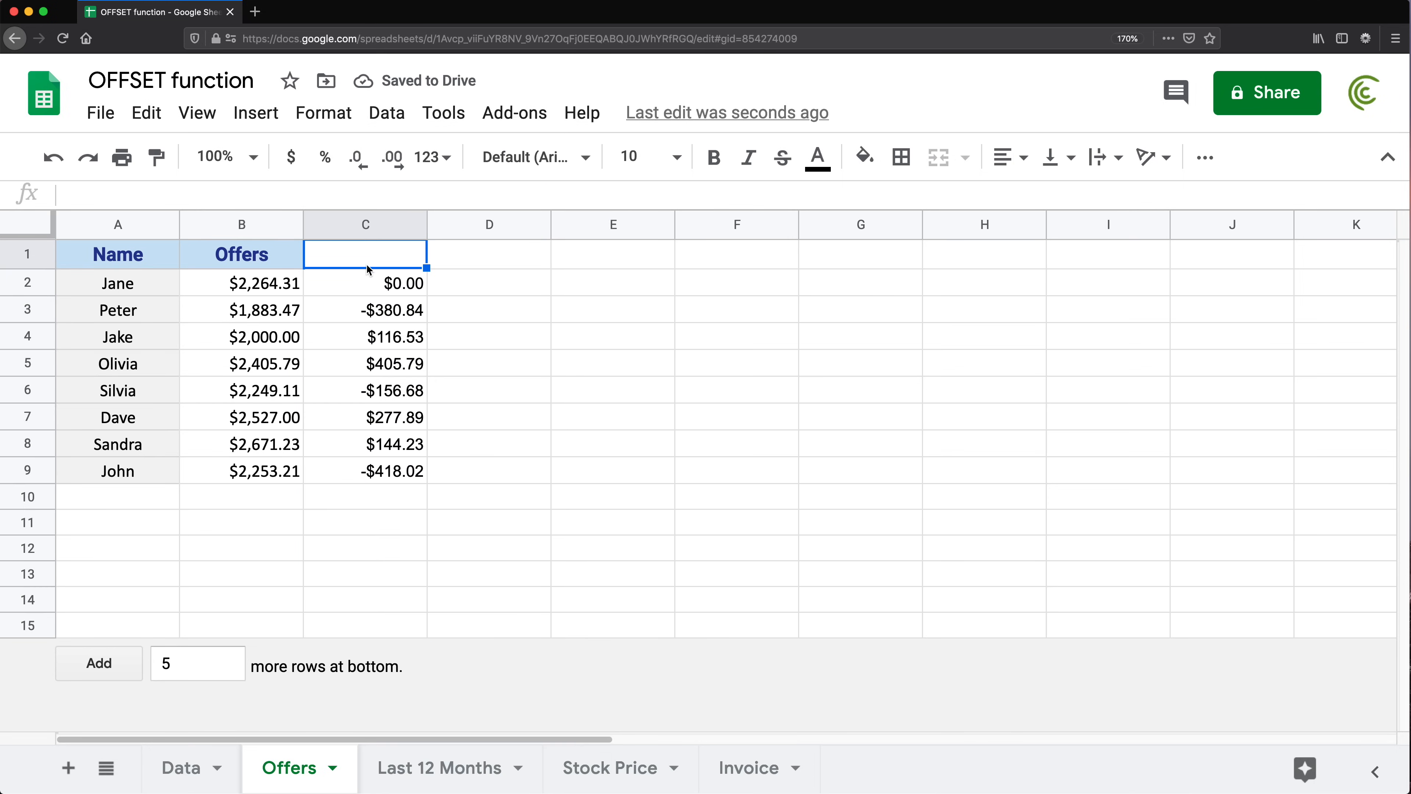
type("Difference")
left_click(242, 254)
left_click(157, 157)
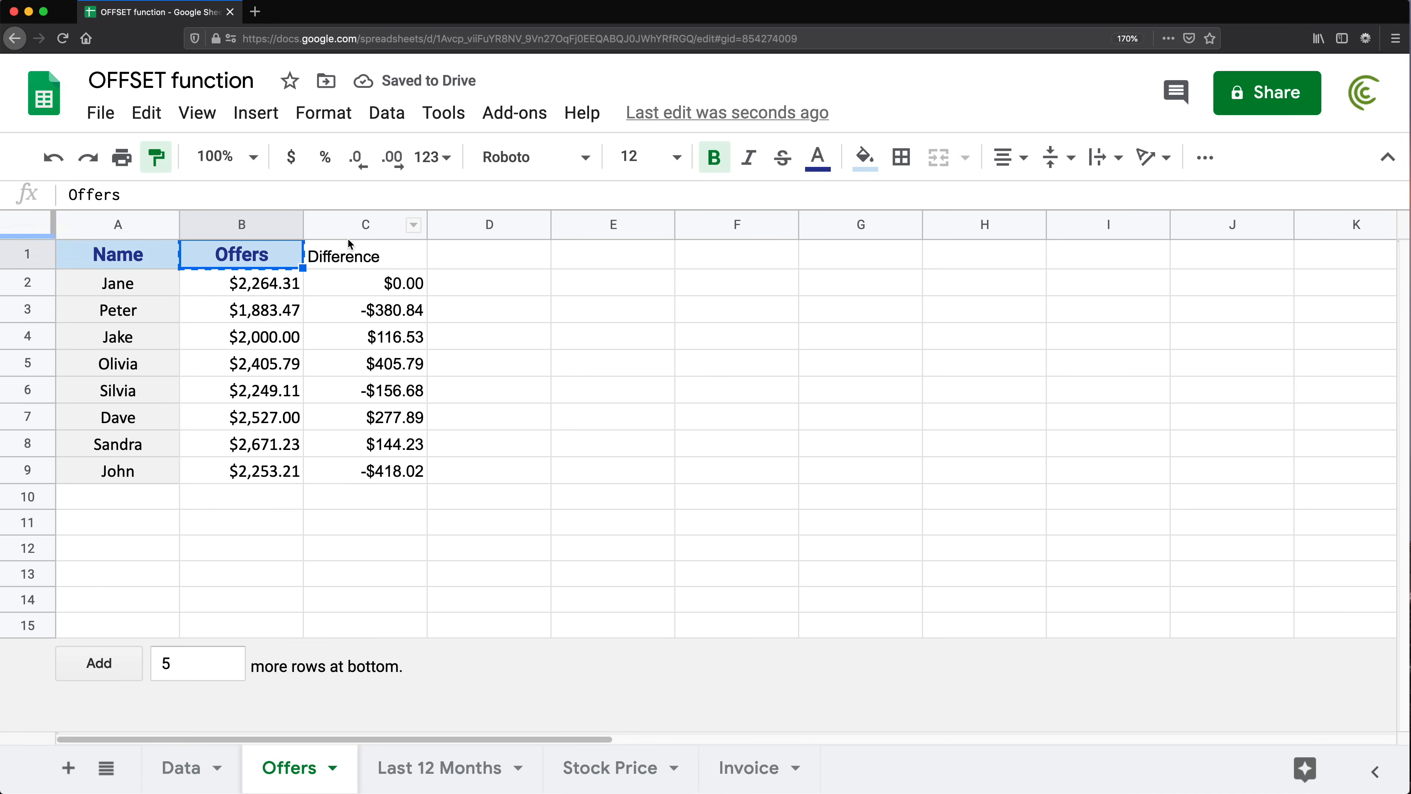
left_click(350, 247)
left_click(364, 254)
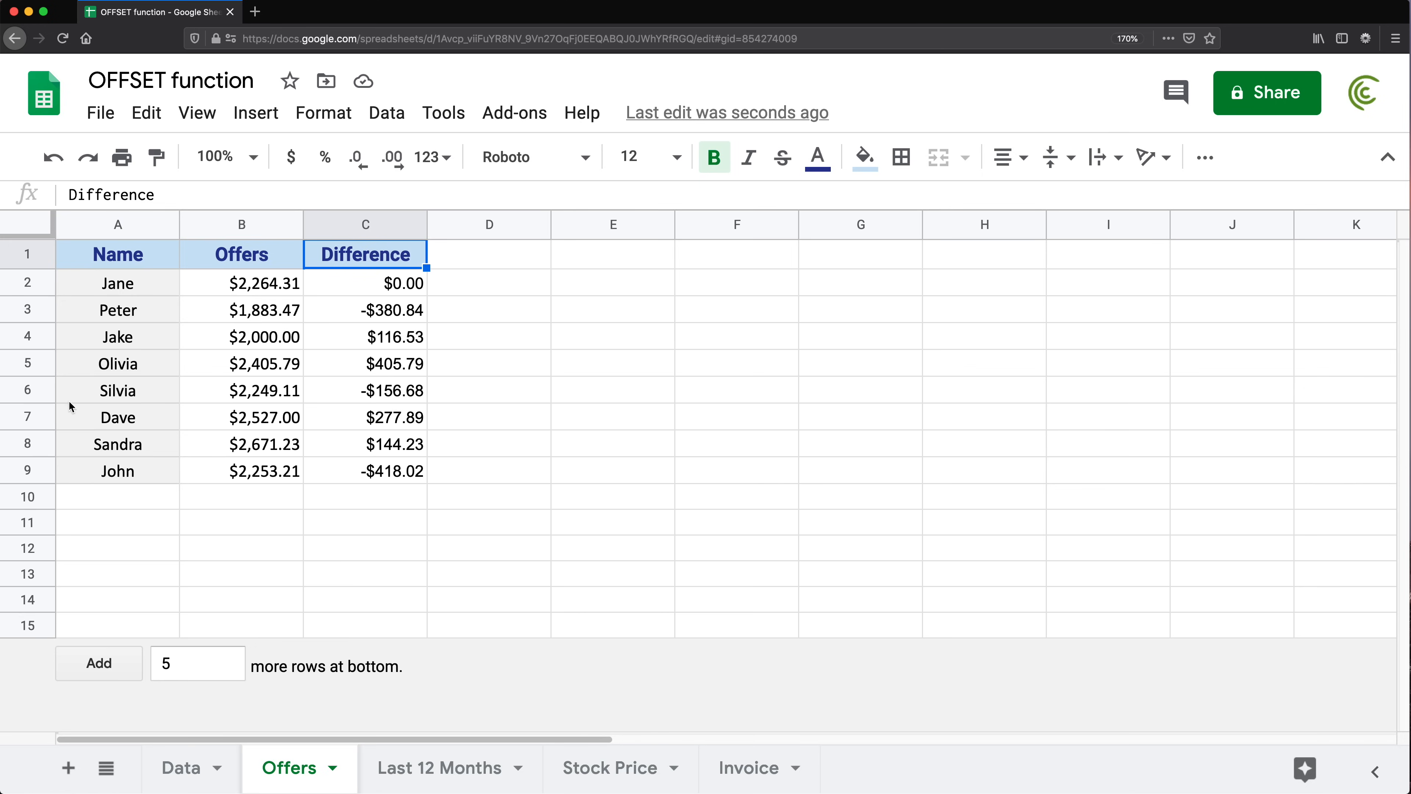
- Insert a row above row 4 and fill it with a new person's first name and an offer of 1900
right_click(25, 334)
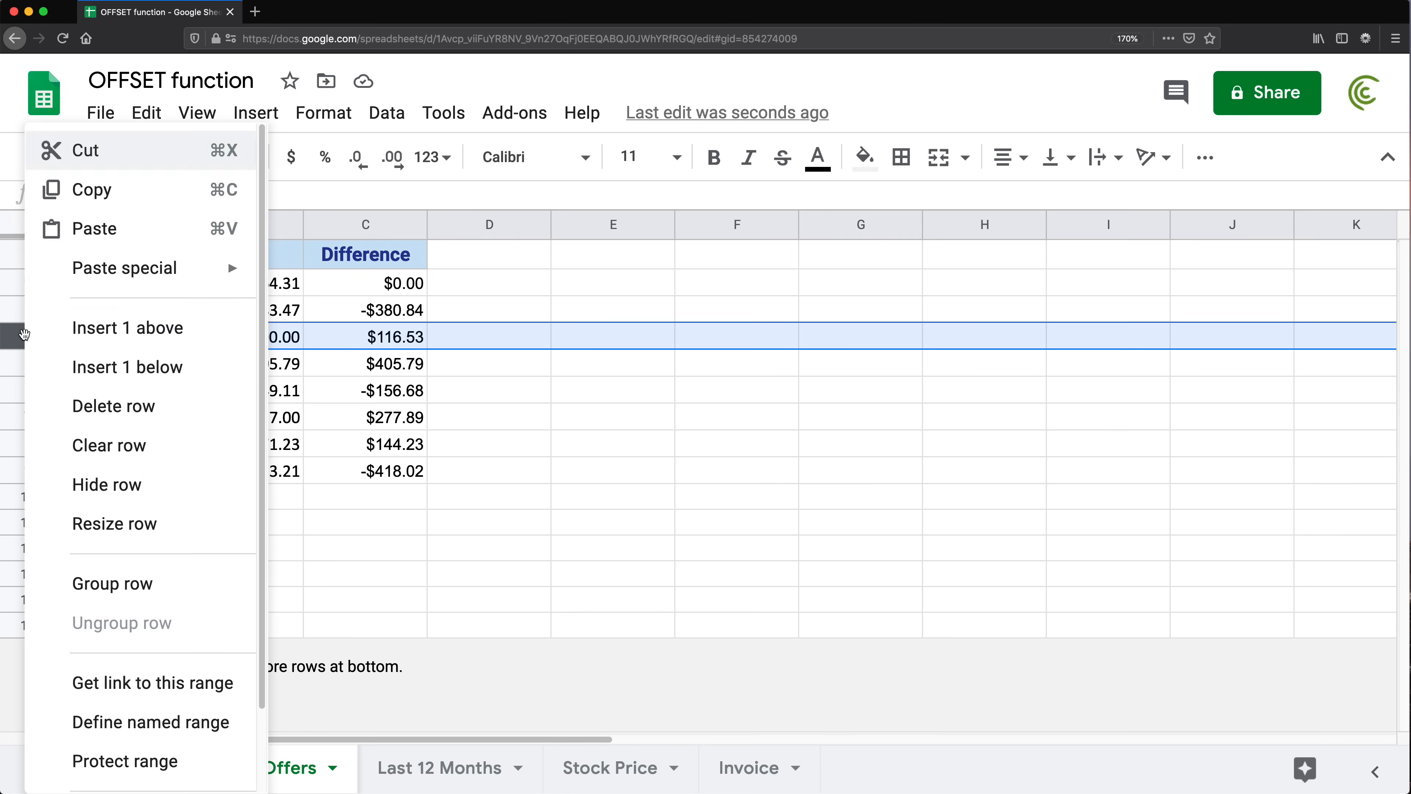
left_click(132, 325)
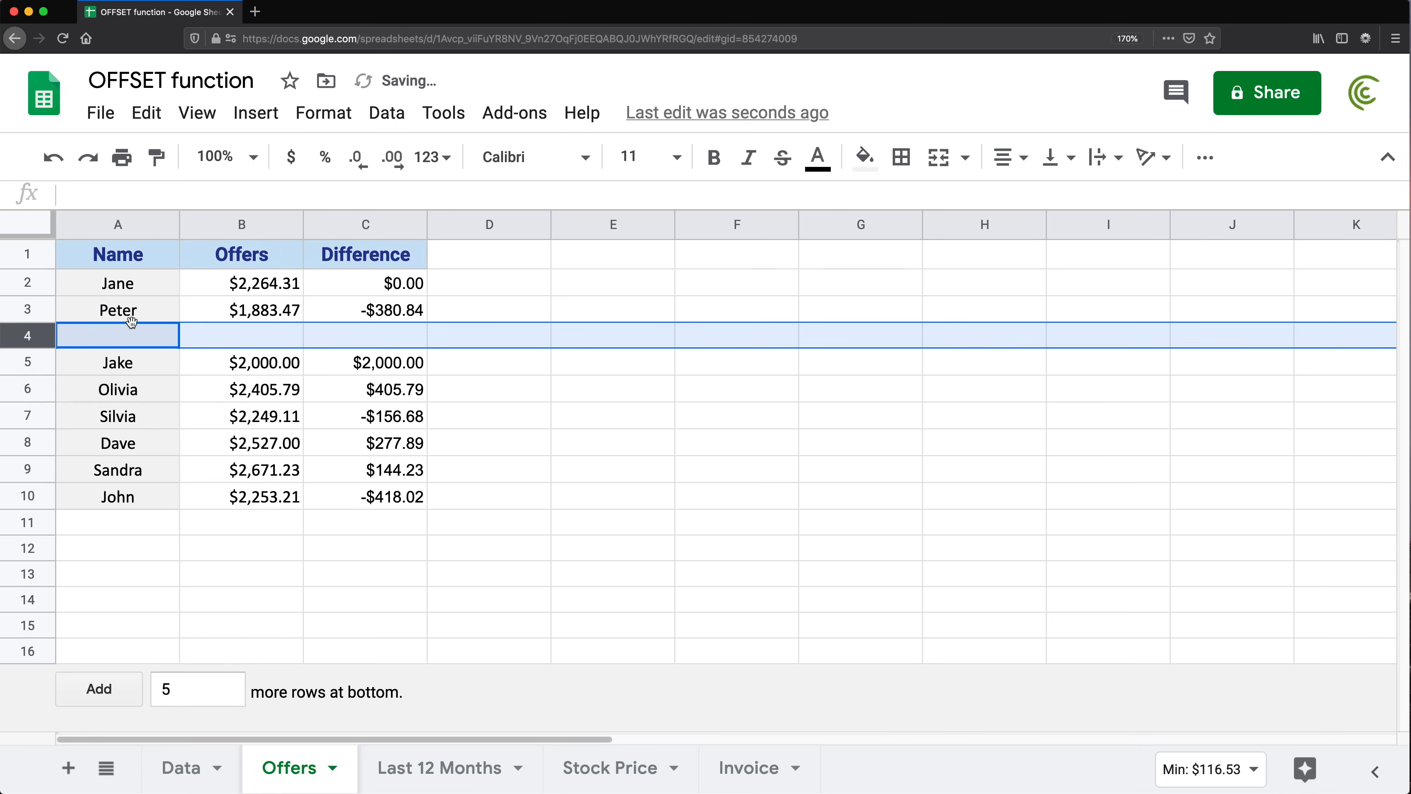
left_click(138, 342)
type("Ana")
key("Tab")
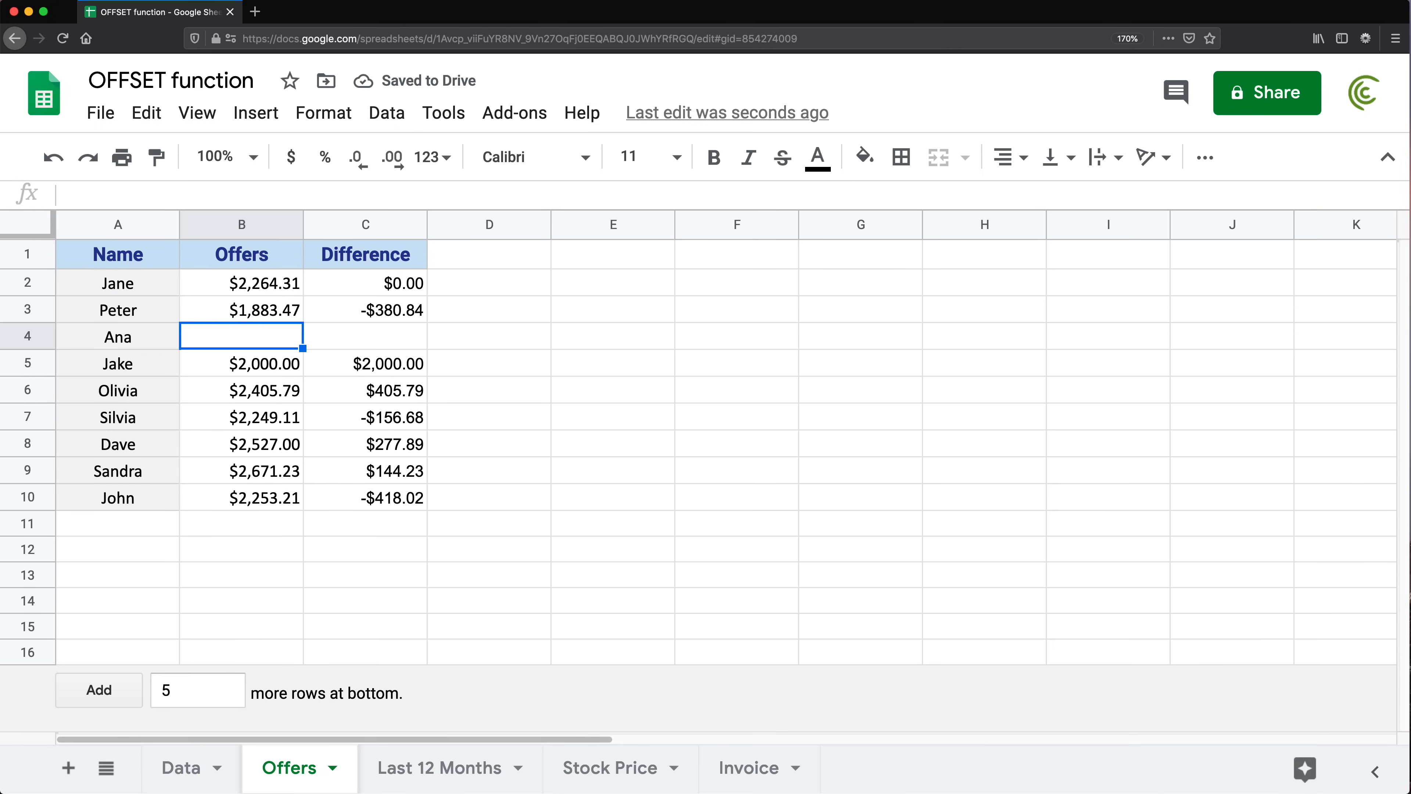
type("1900")
key("Return")
- Check the Difference results around the inserted row against the neighbouring offers, and open the ArrayFormula in C2 for review
left_click_drag(389, 283, 379, 499)
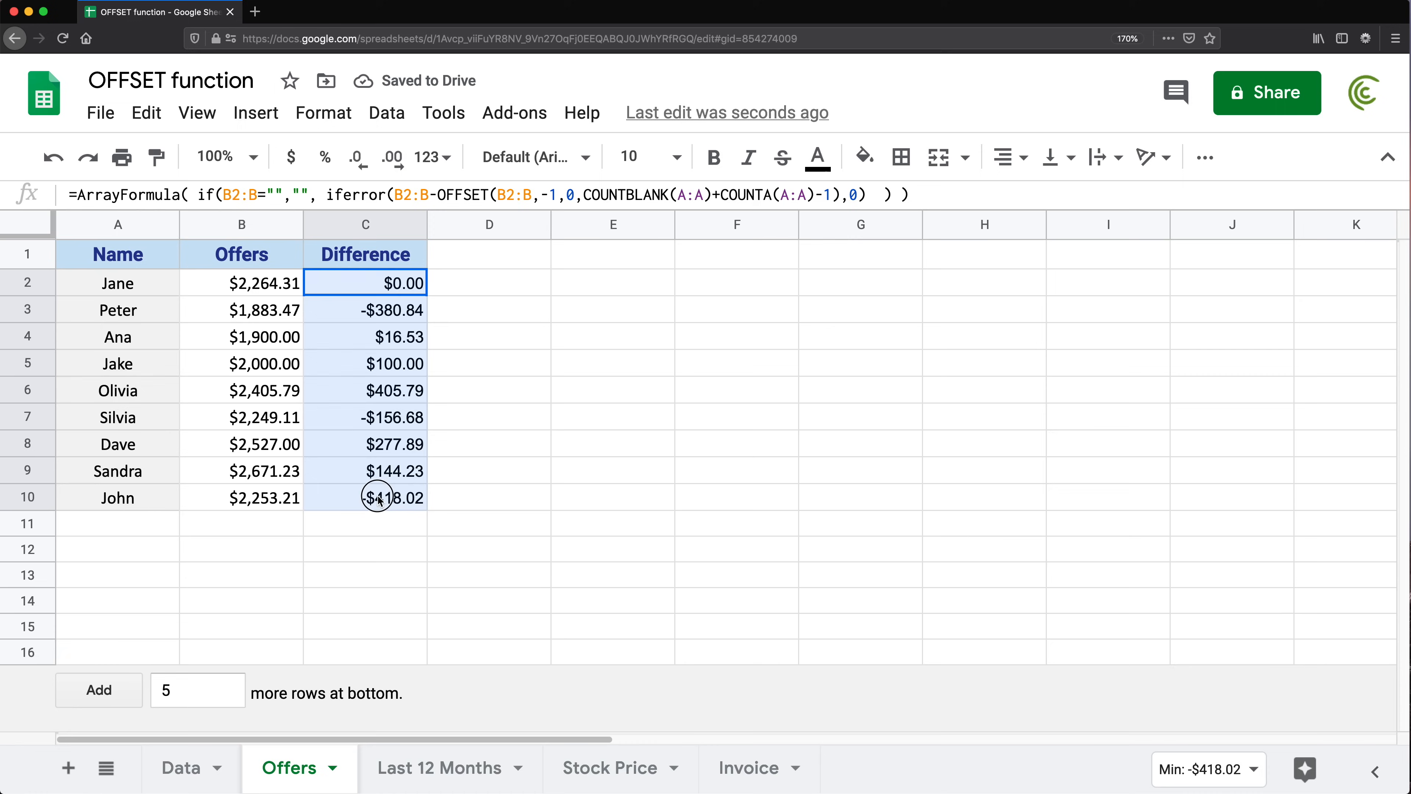
left_click(378, 333)
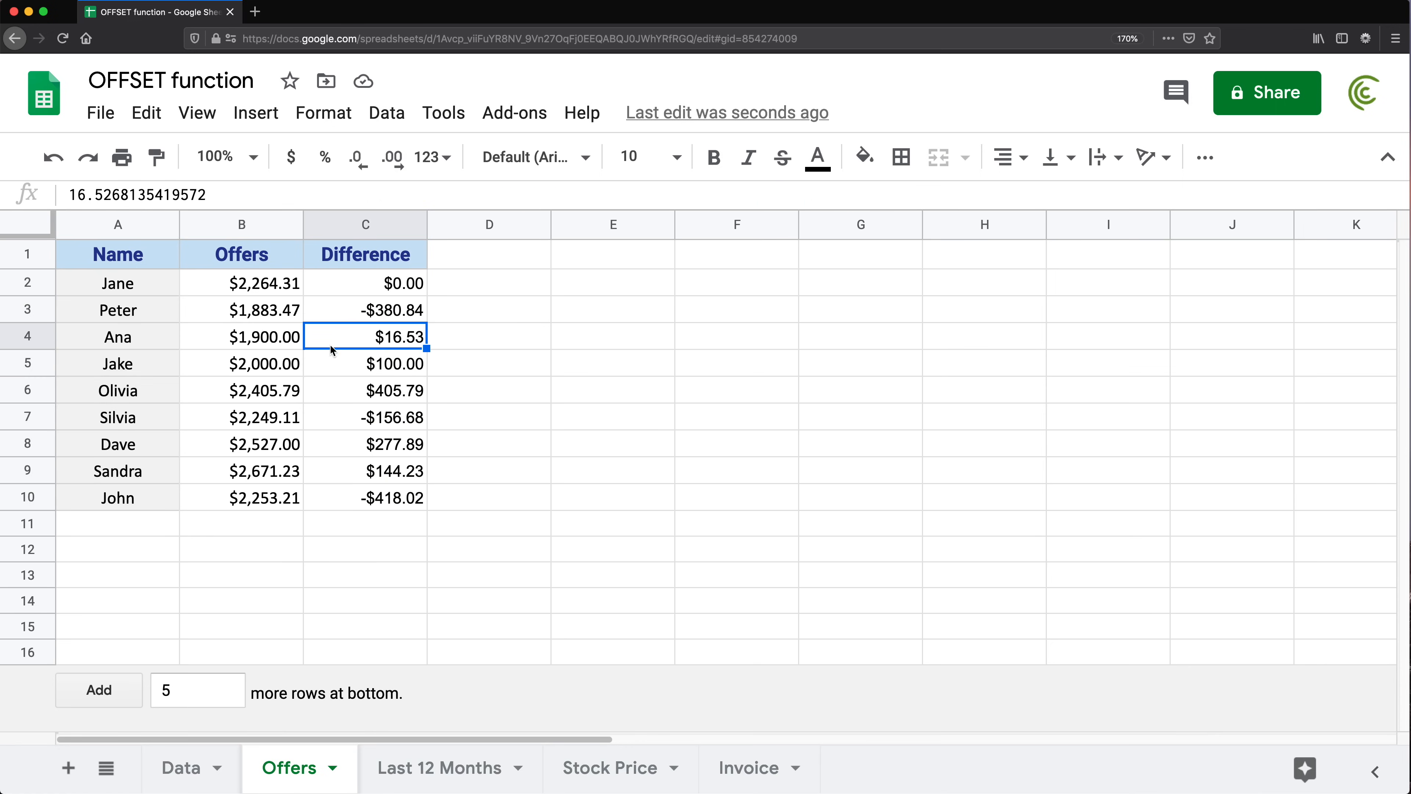
left_click_drag(258, 314, 262, 347)
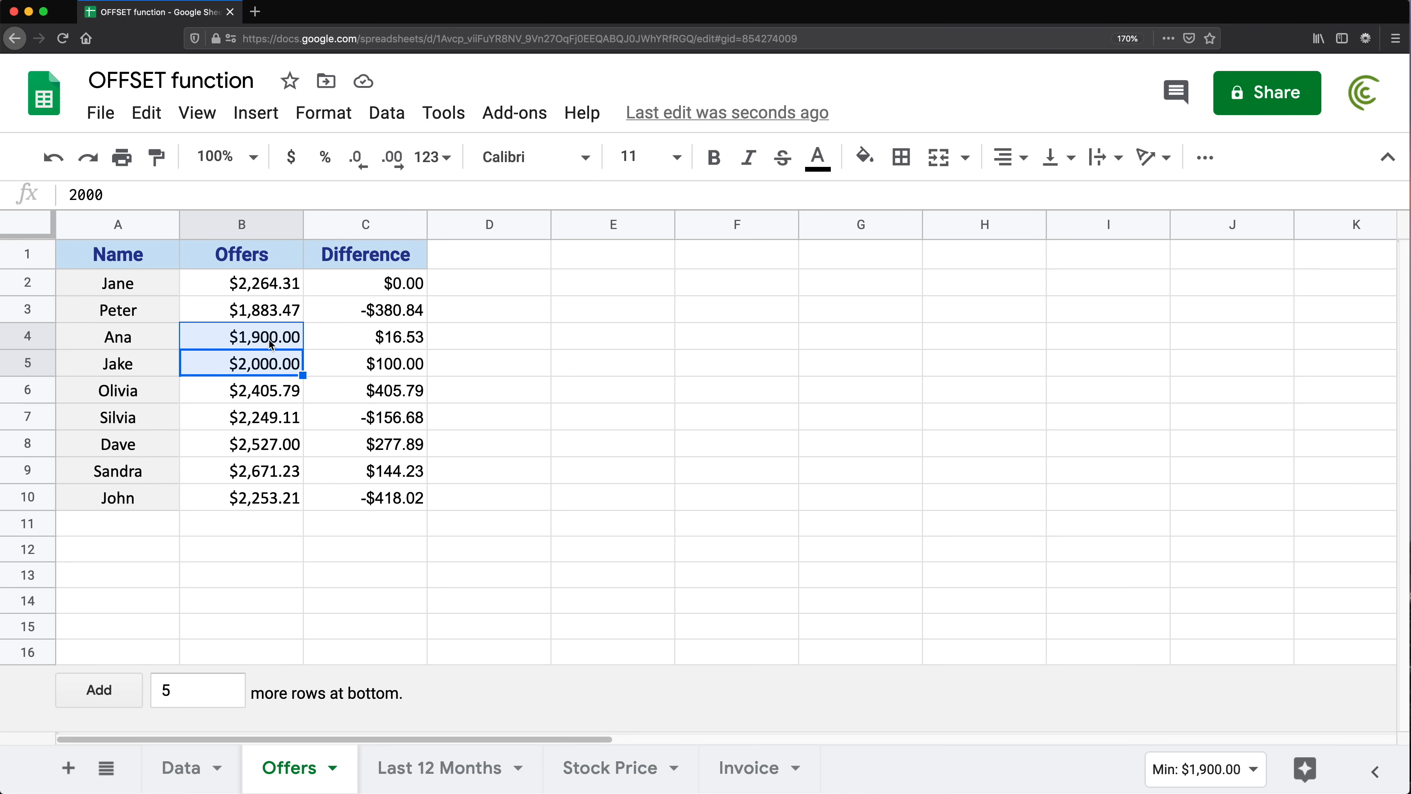
double_click(372, 284)
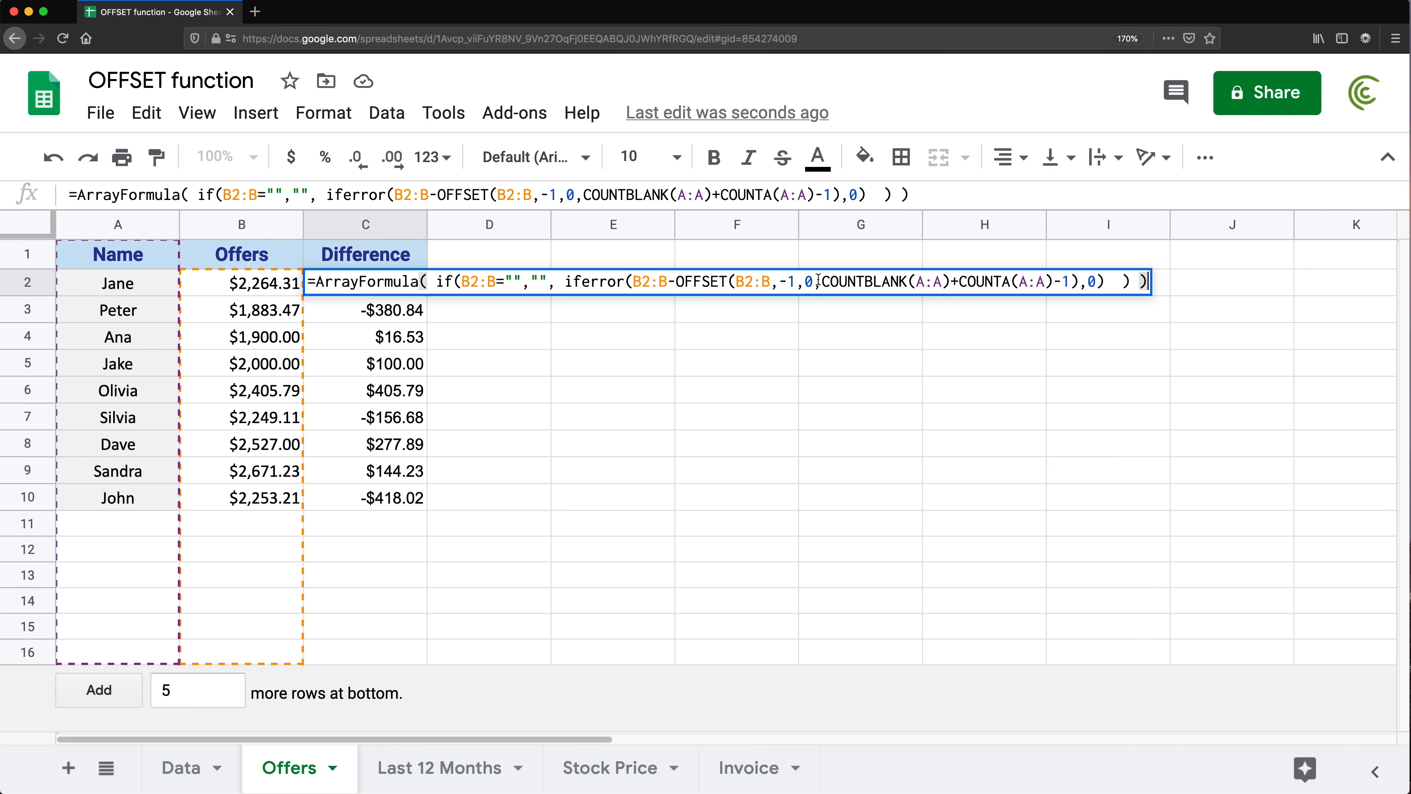
- Examine the OFFSET height argument and the full IF expression in C2's ArrayFormula, leaving the formula unedited
left_click_drag(824, 281, 1081, 280)
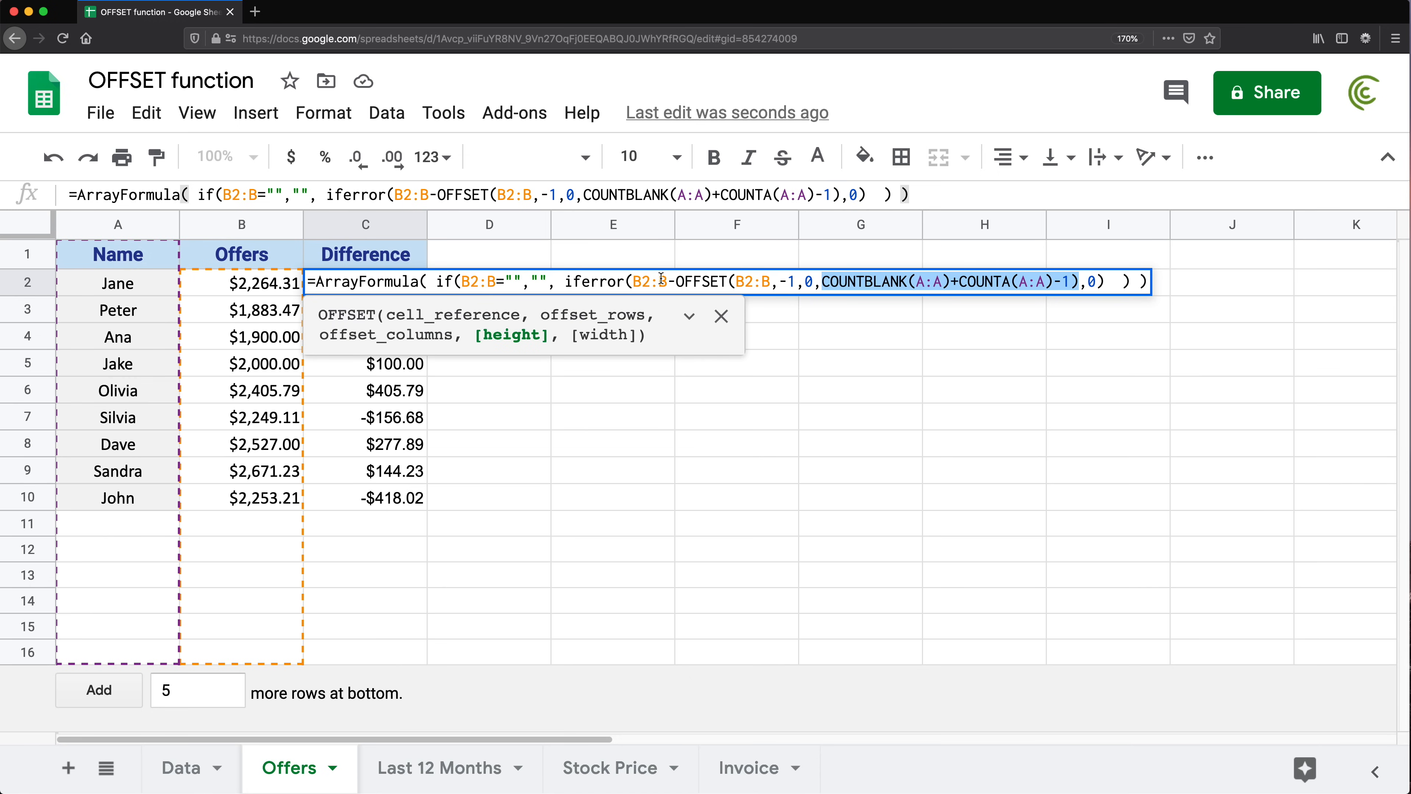
left_click(421, 281)
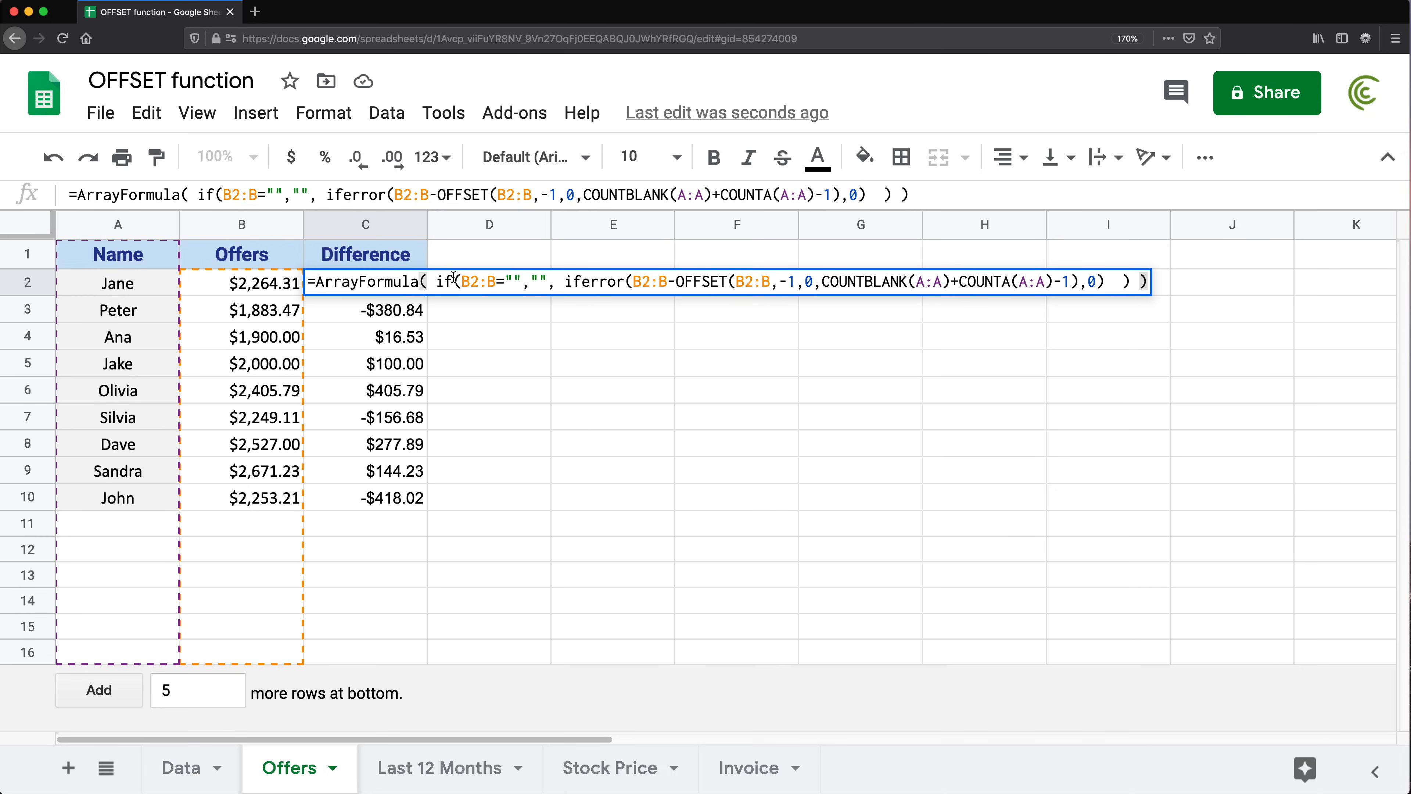
left_click_drag(438, 282, 1151, 285)
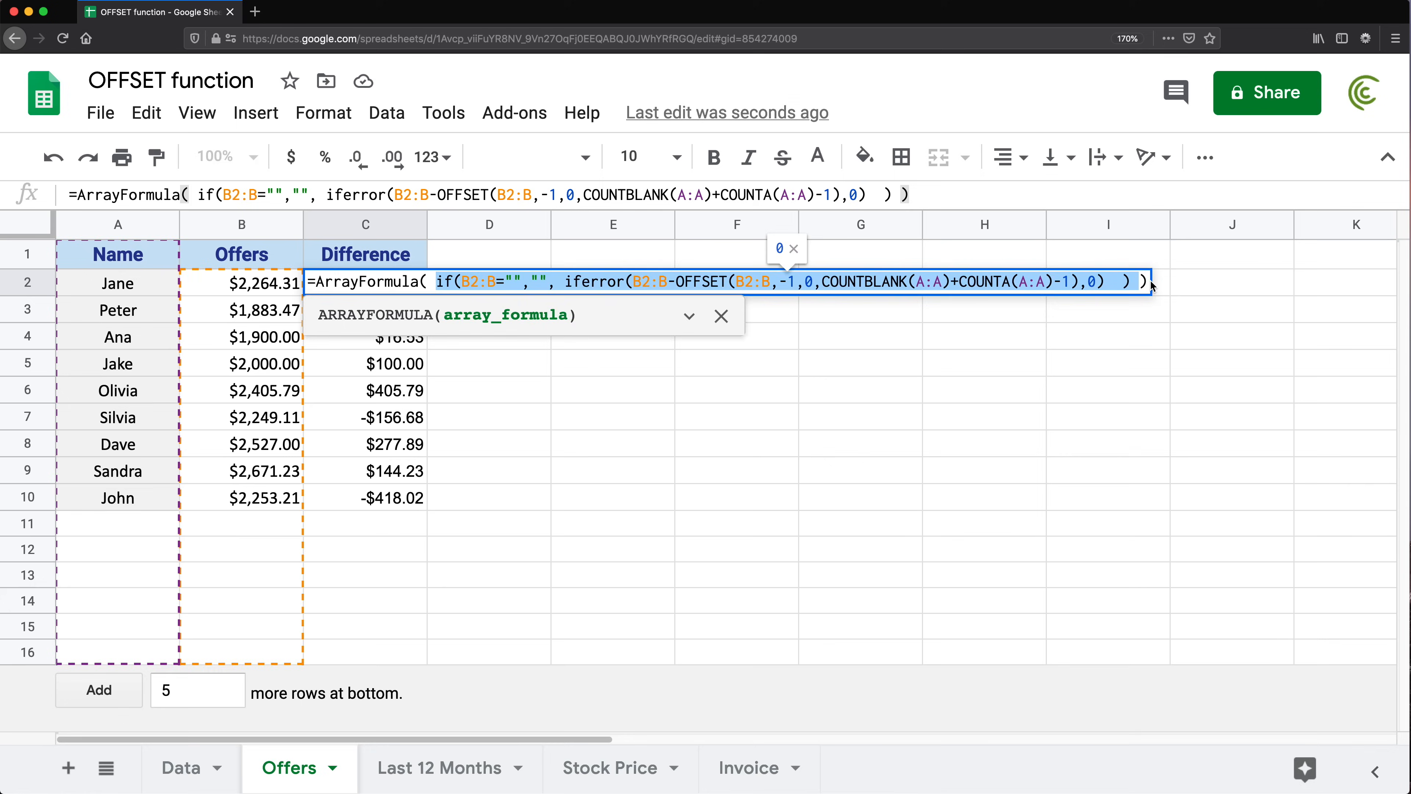
key("Escape")
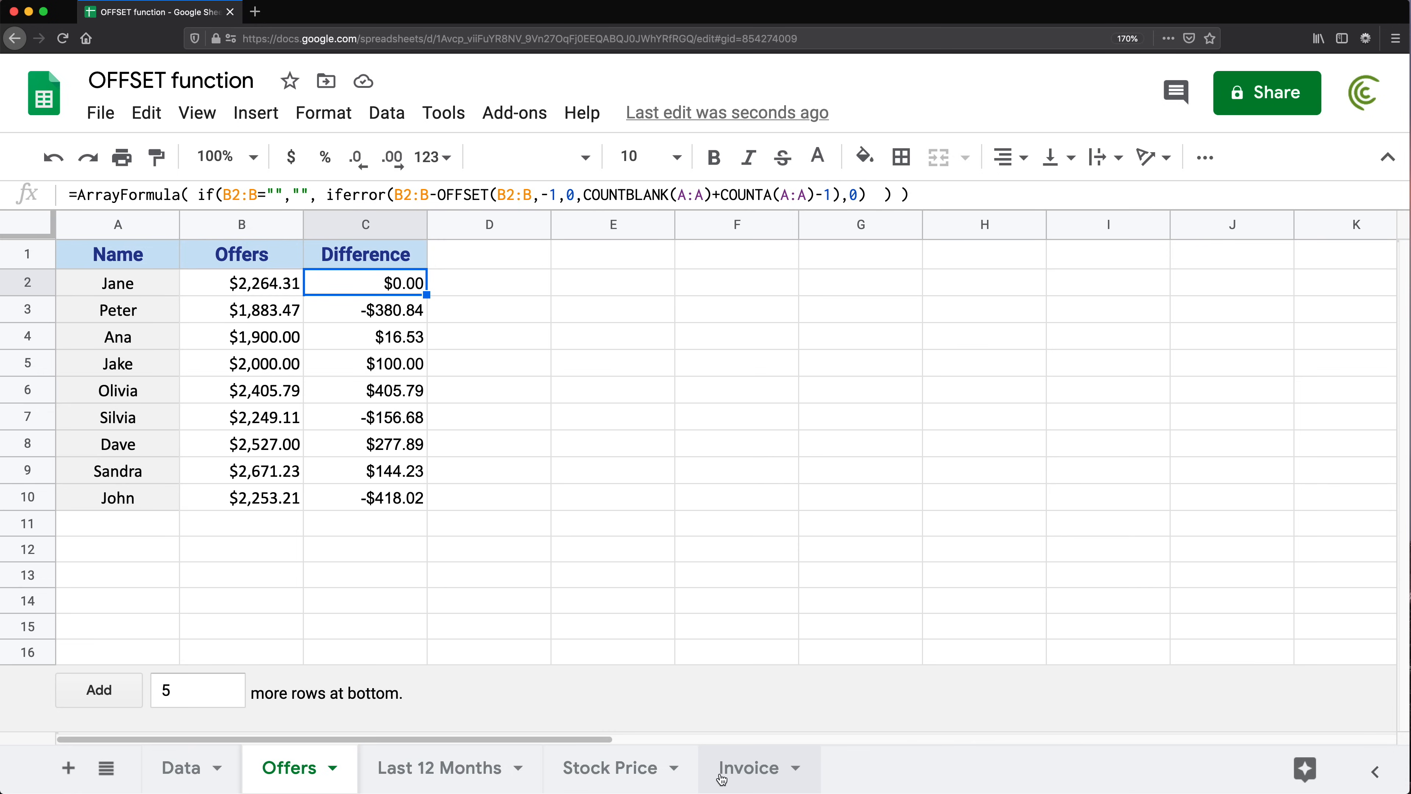
- Switch to the Invoice sheet and inspect the Total Price column's header formula and line-item cells
left_click(735, 776)
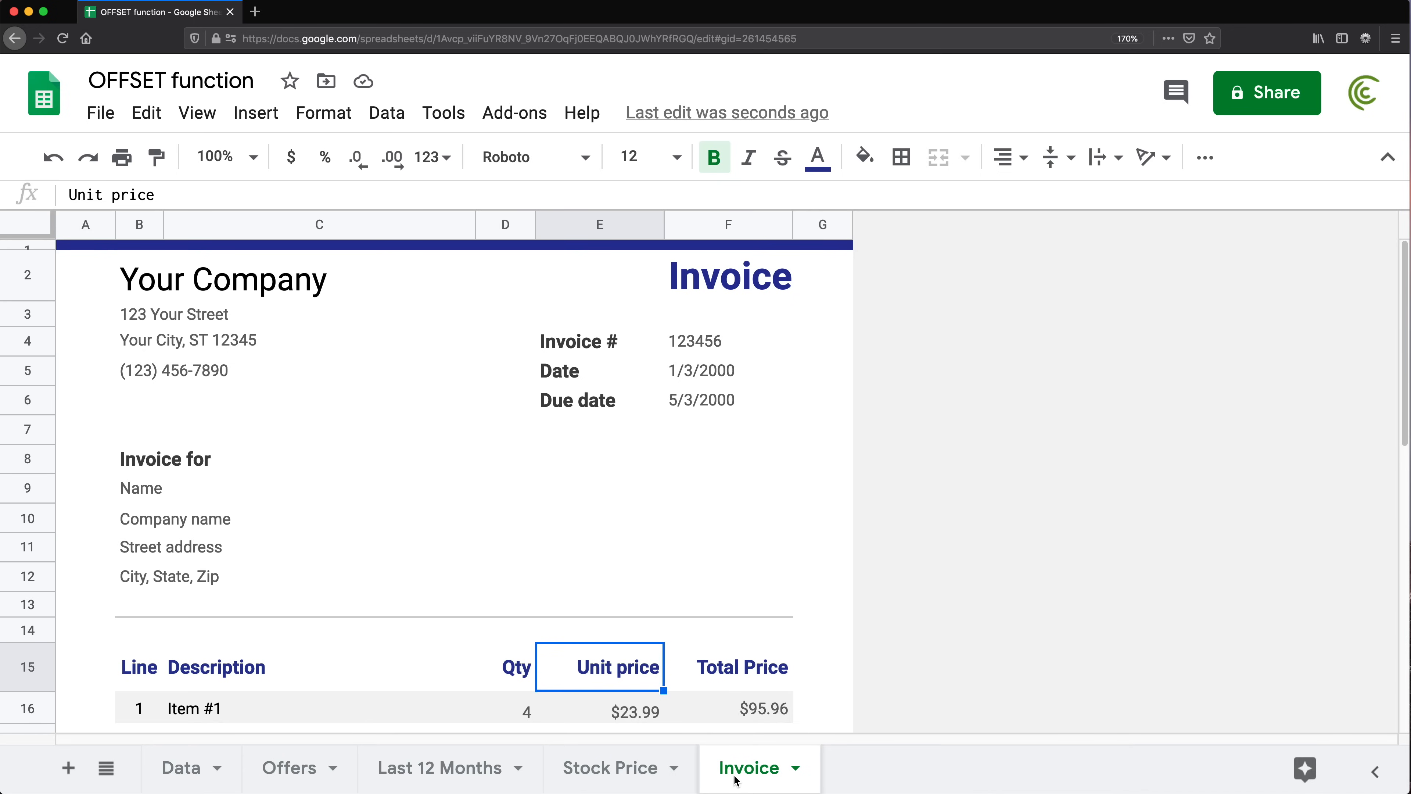
scroll(483, 457, "down", 5)
scroll(484, 456, "down", 1)
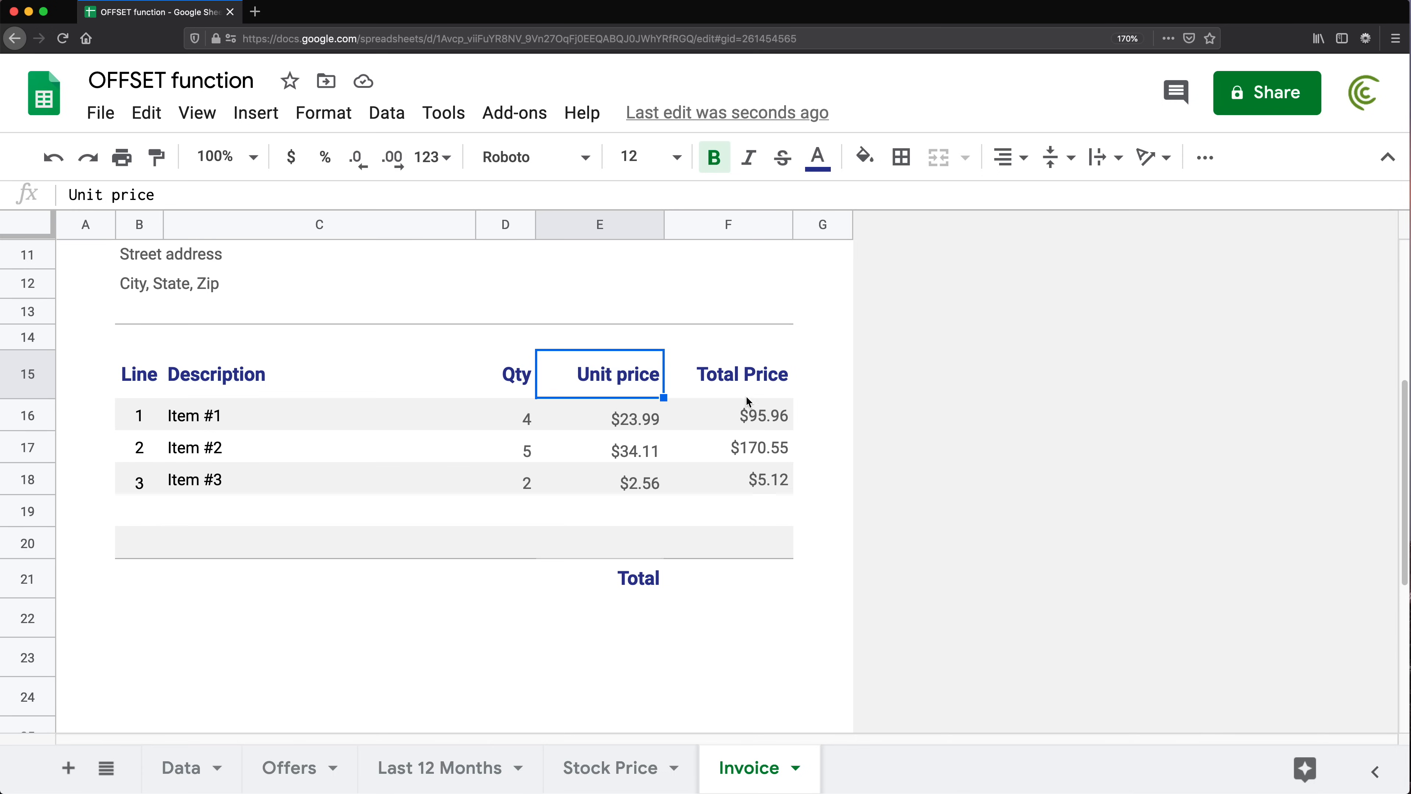
left_click(750, 424)
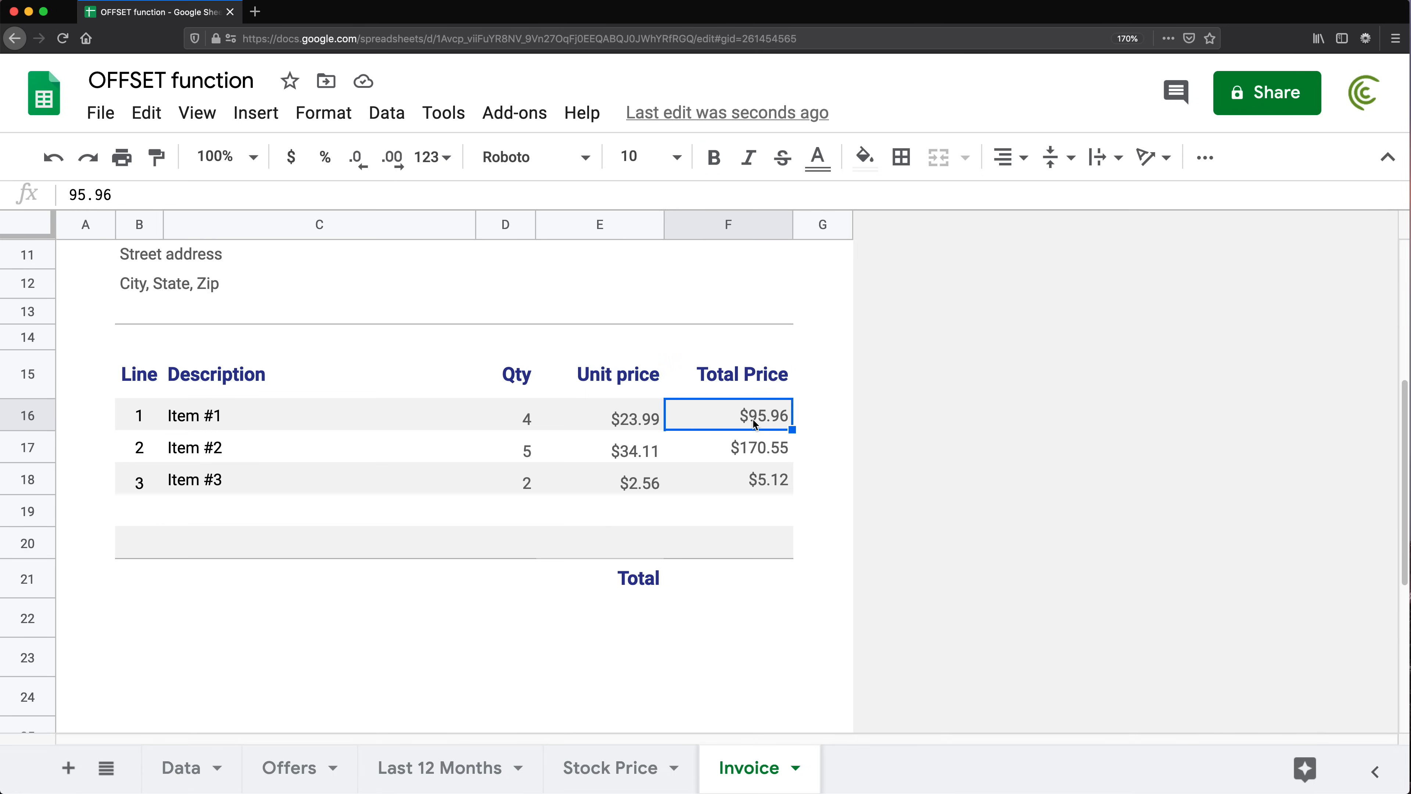
left_click(738, 384)
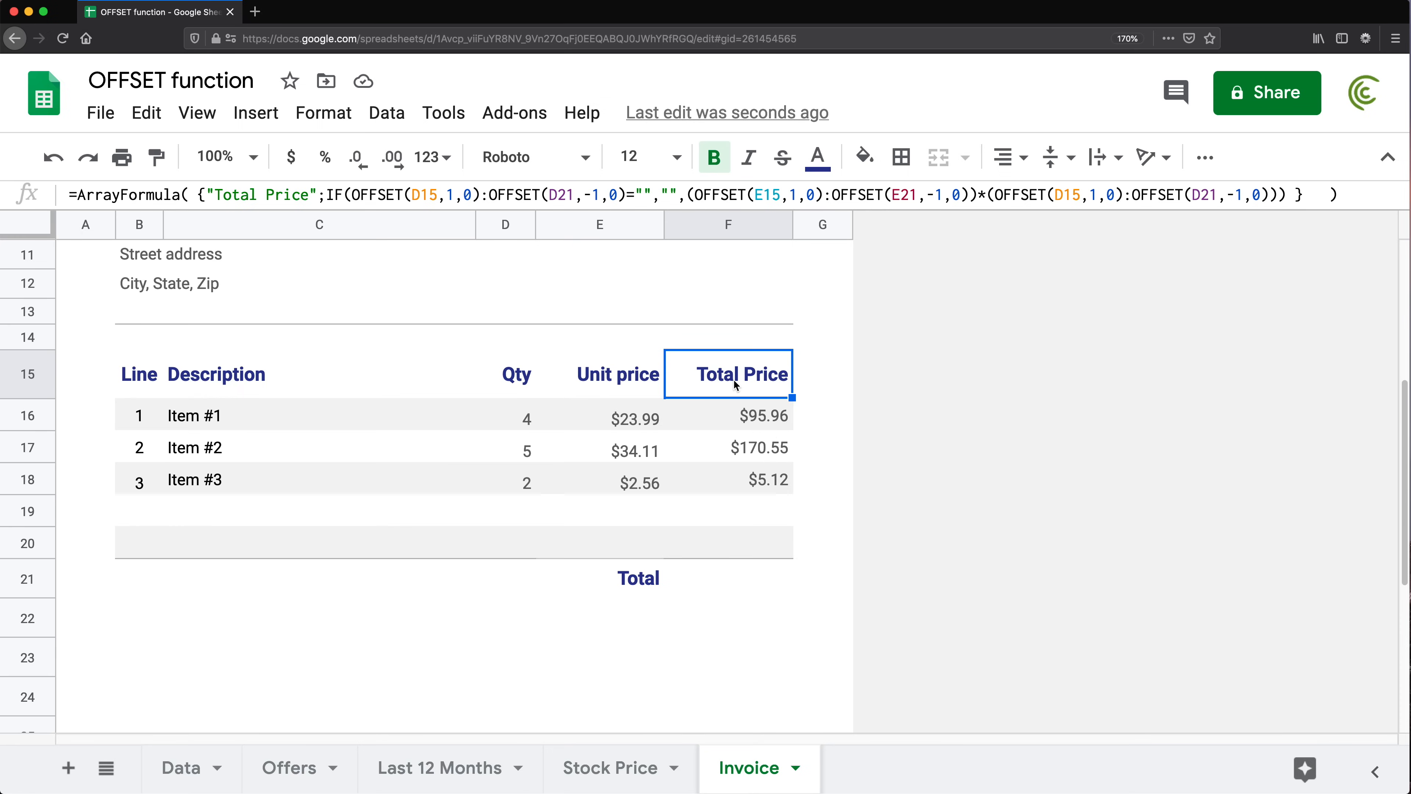
left_click(742, 543)
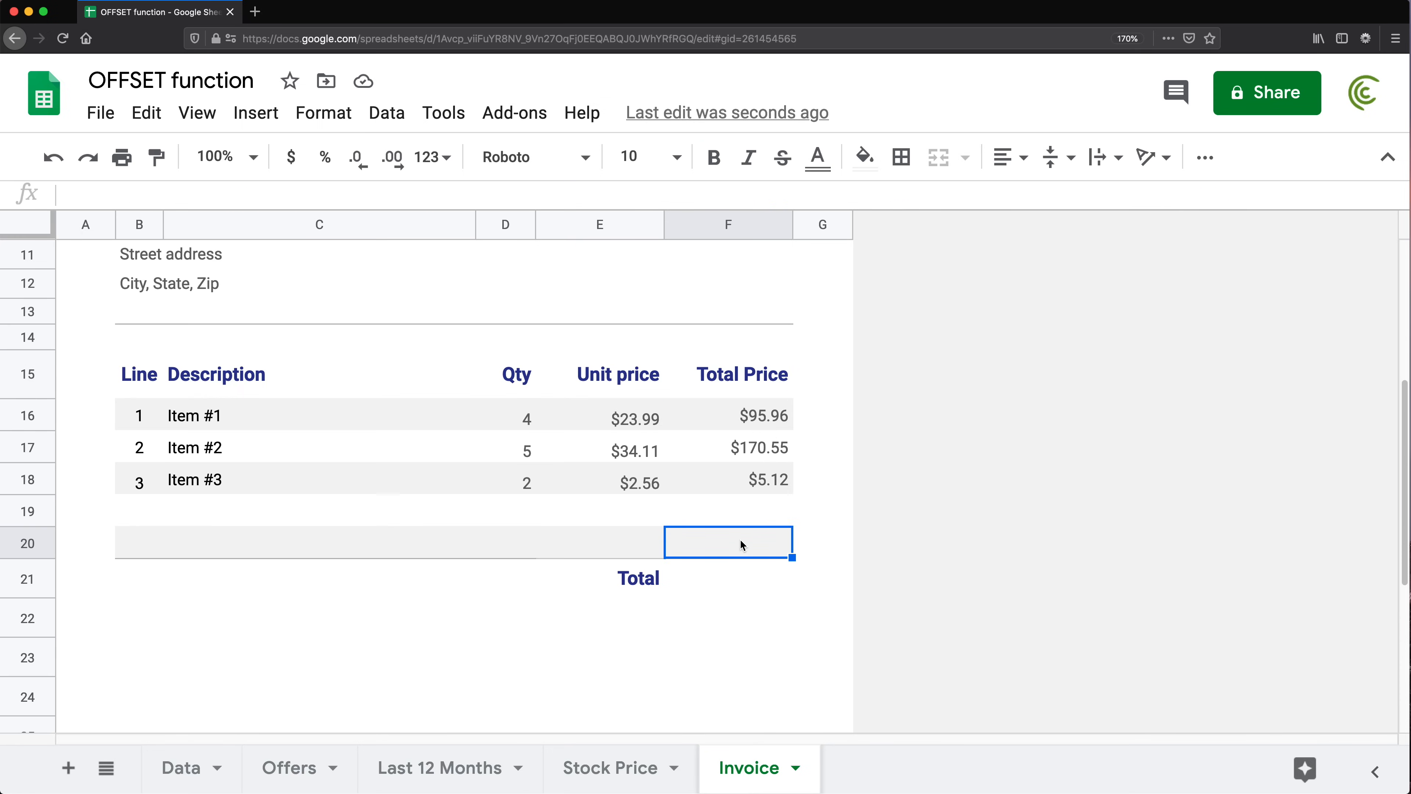
- Enter a SUM of F16:F20 as the invoice total in F21
left_click(740, 578)
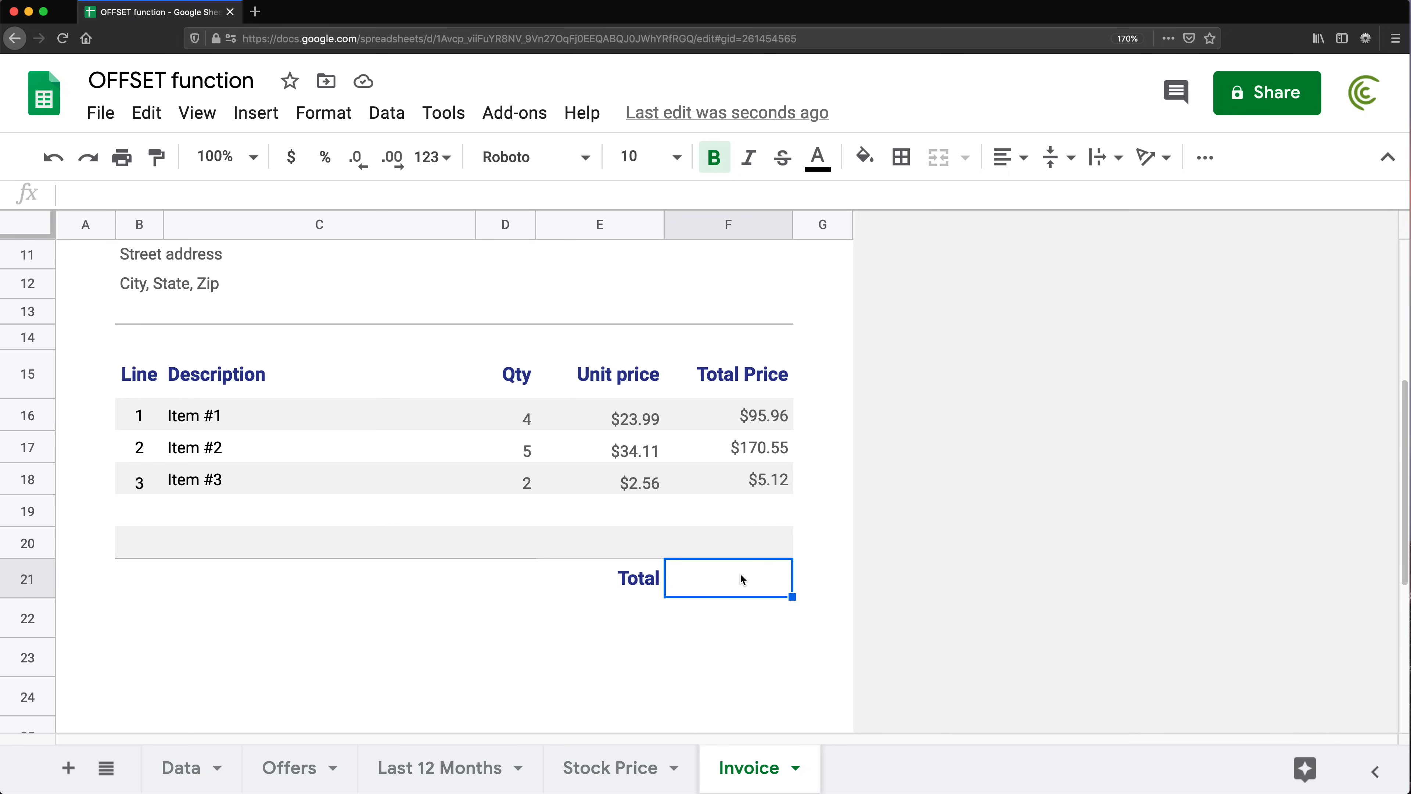
type("=sUM(")
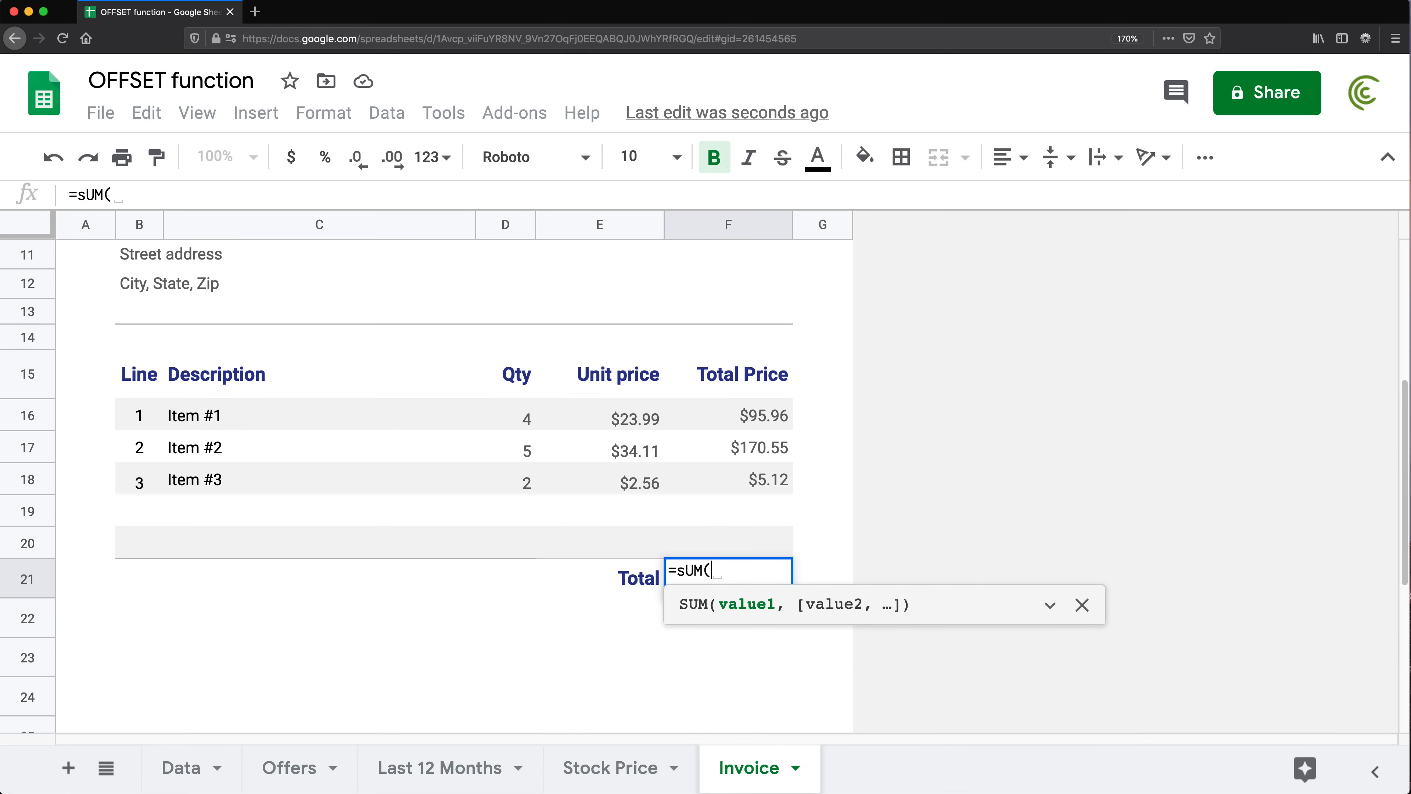
left_click_drag(753, 416, 728, 534)
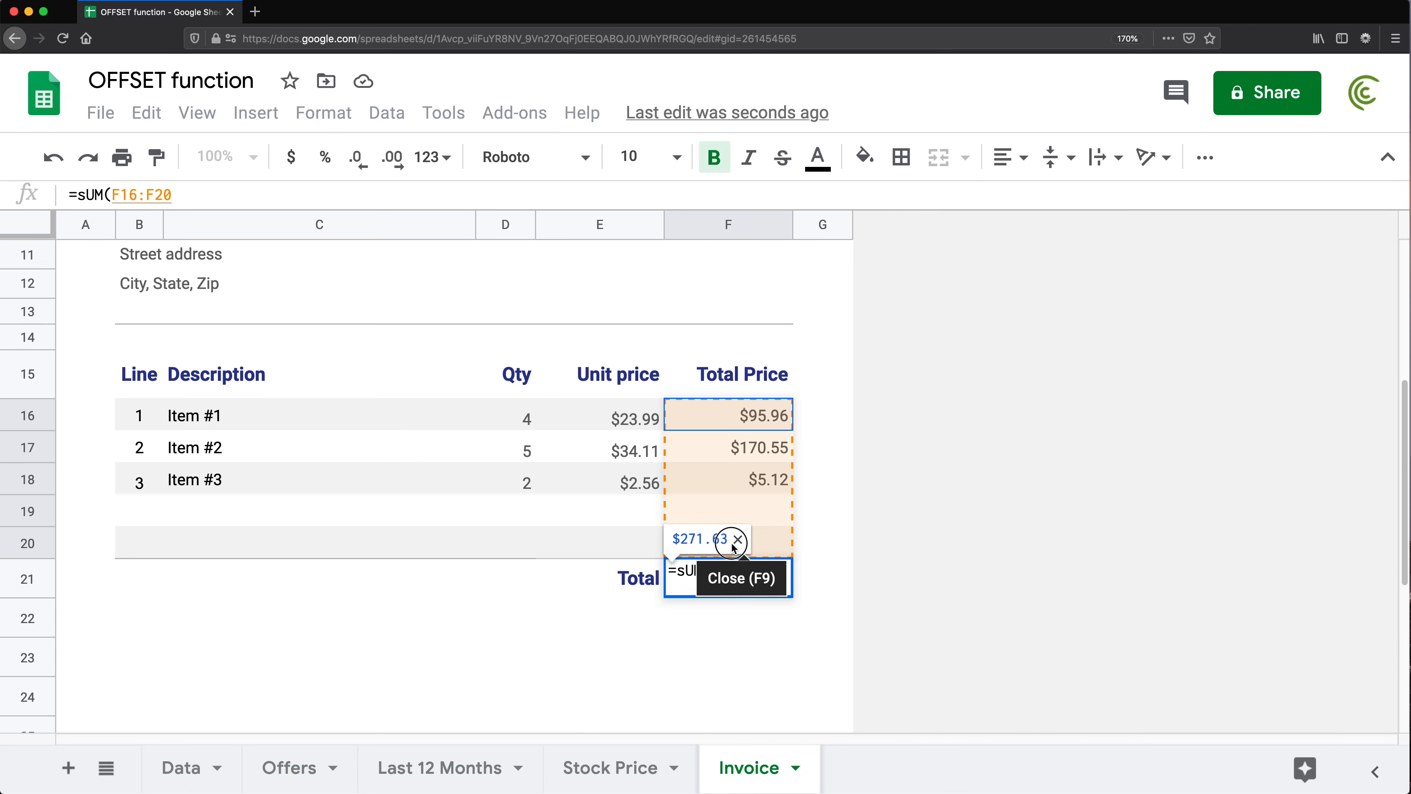
key("Return")
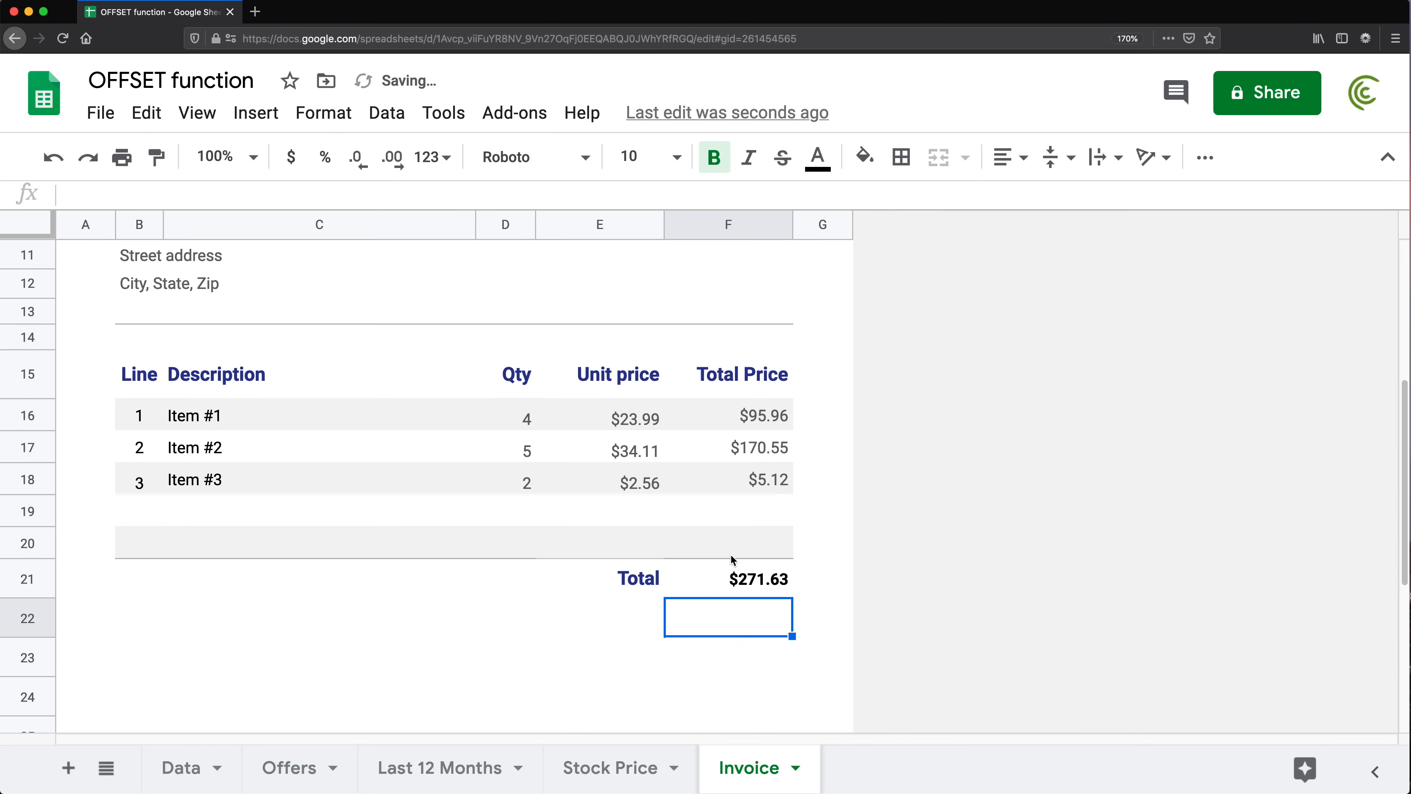
double_click(734, 564)
key("Escape")
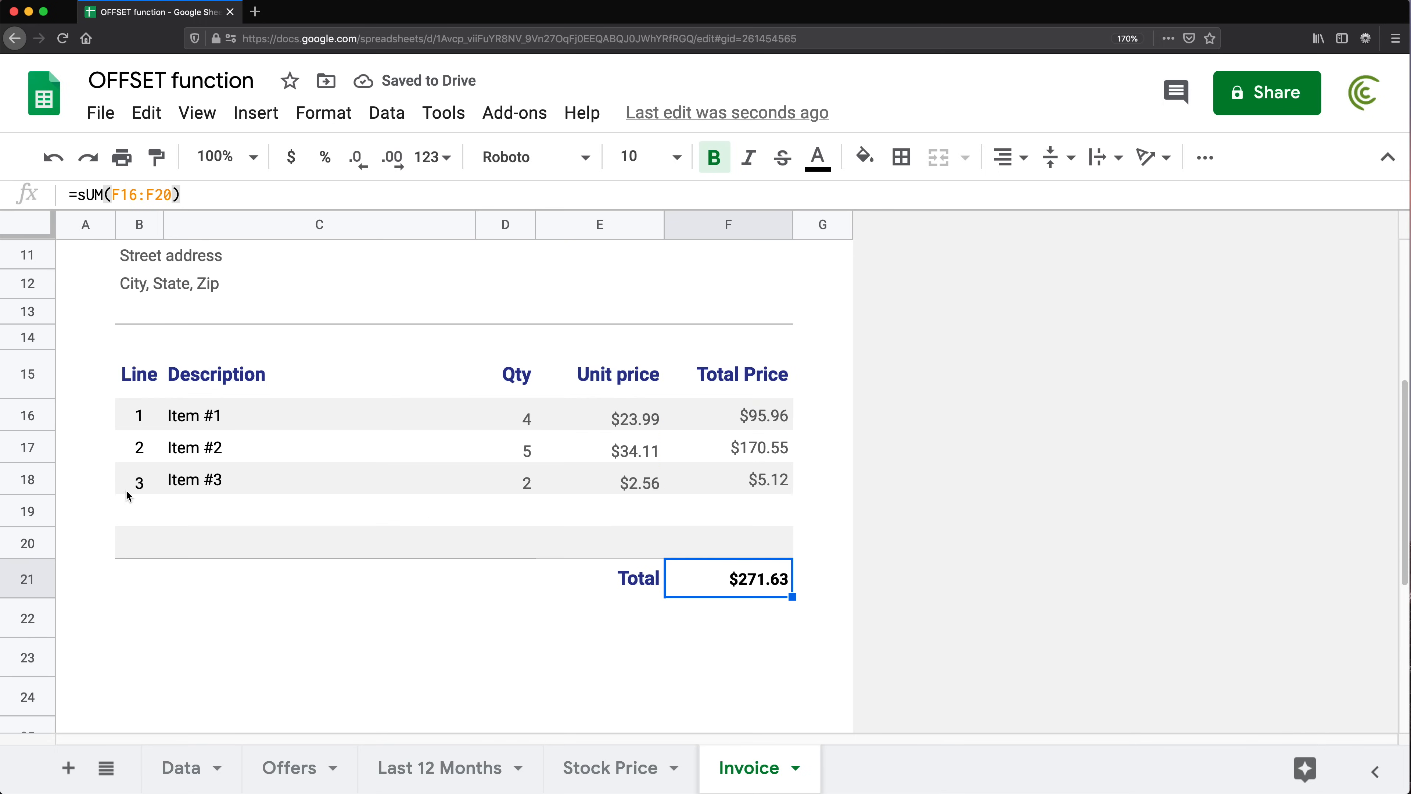
- Insert a row above the first invoice item in row 16 and check which range the total formula covers
right_click(25, 415)
left_click(125, 328)
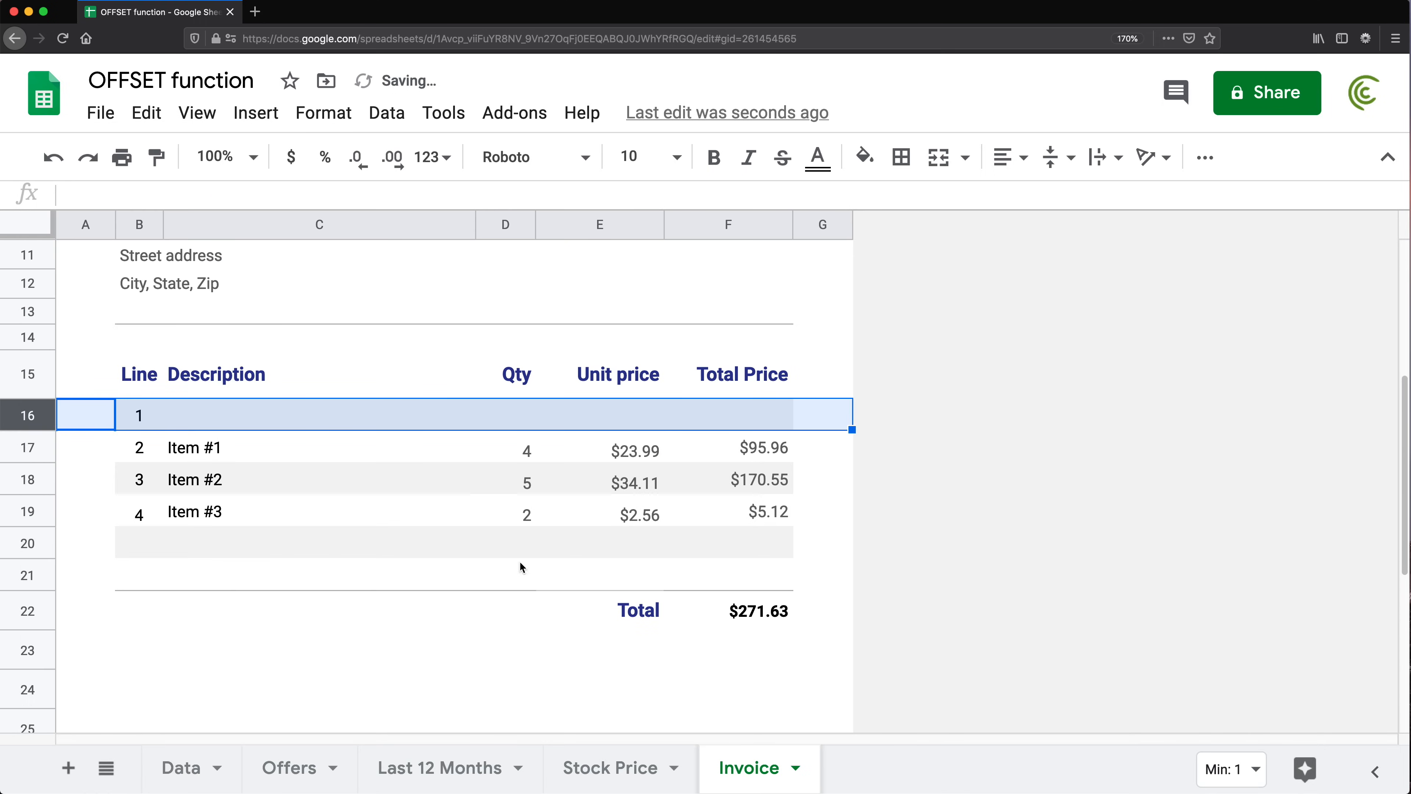
left_click(745, 616)
double_click(745, 616)
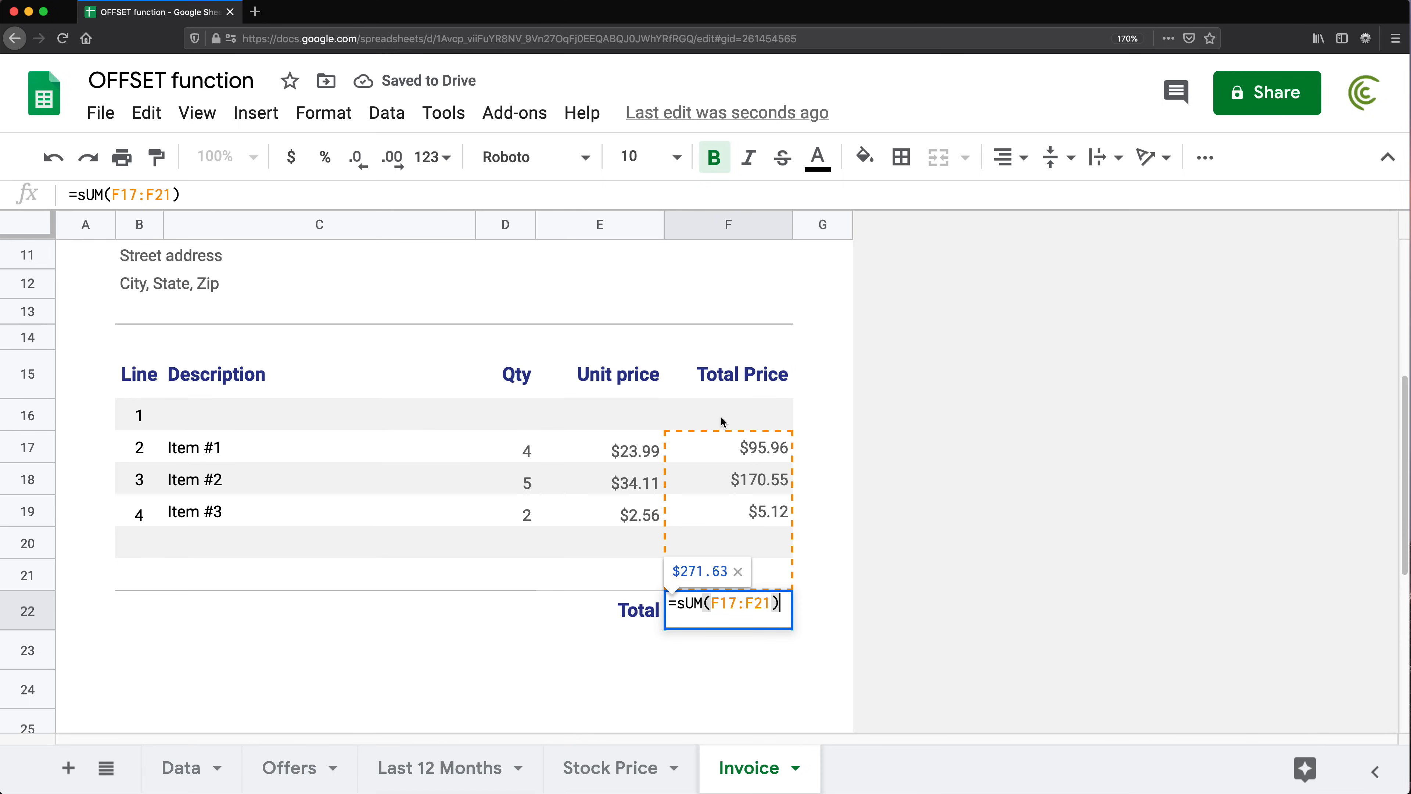
left_click(747, 416)
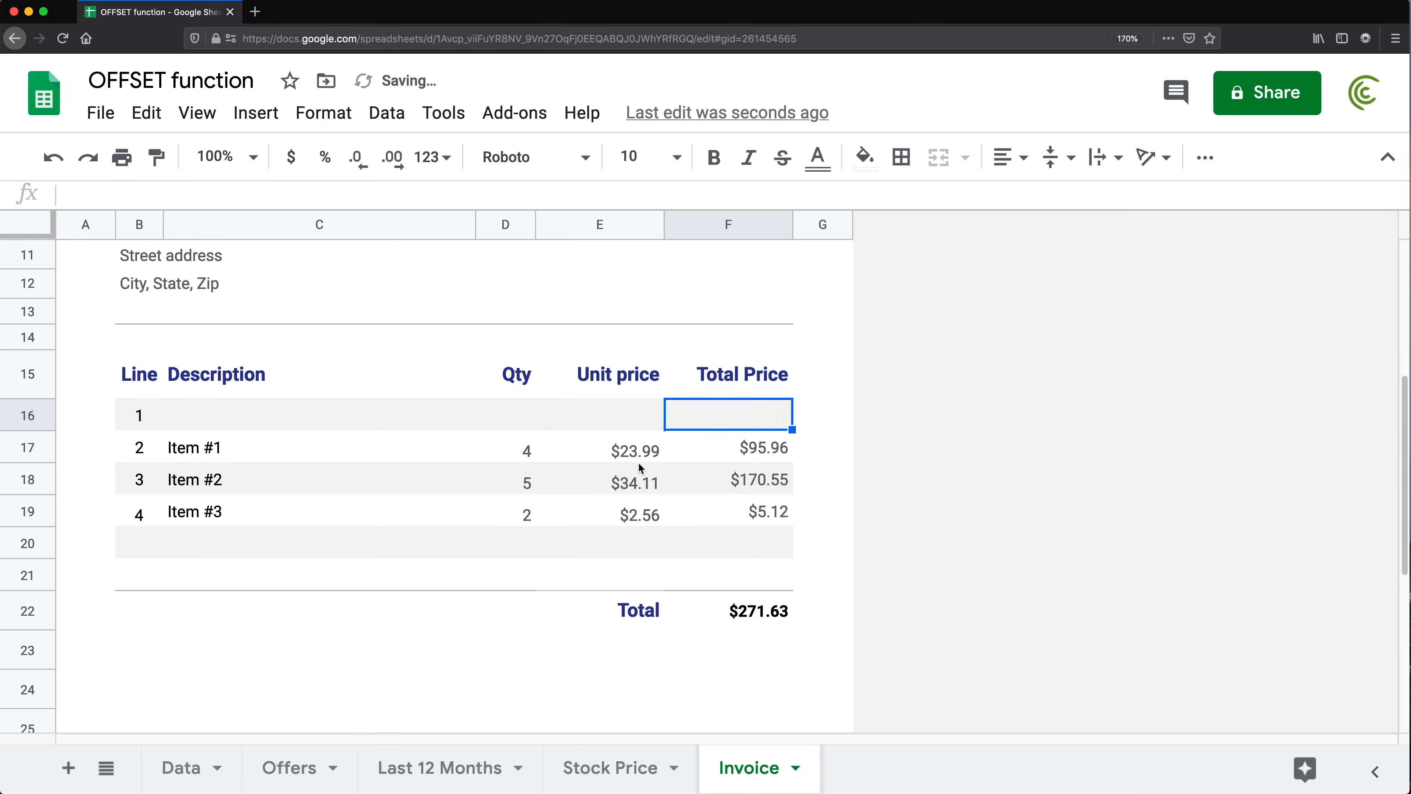
- Fill the new row 16 with quantity 4 and unit price 45, and check the invoice total's formula
left_click(524, 418)
type("4")
key("Tab")
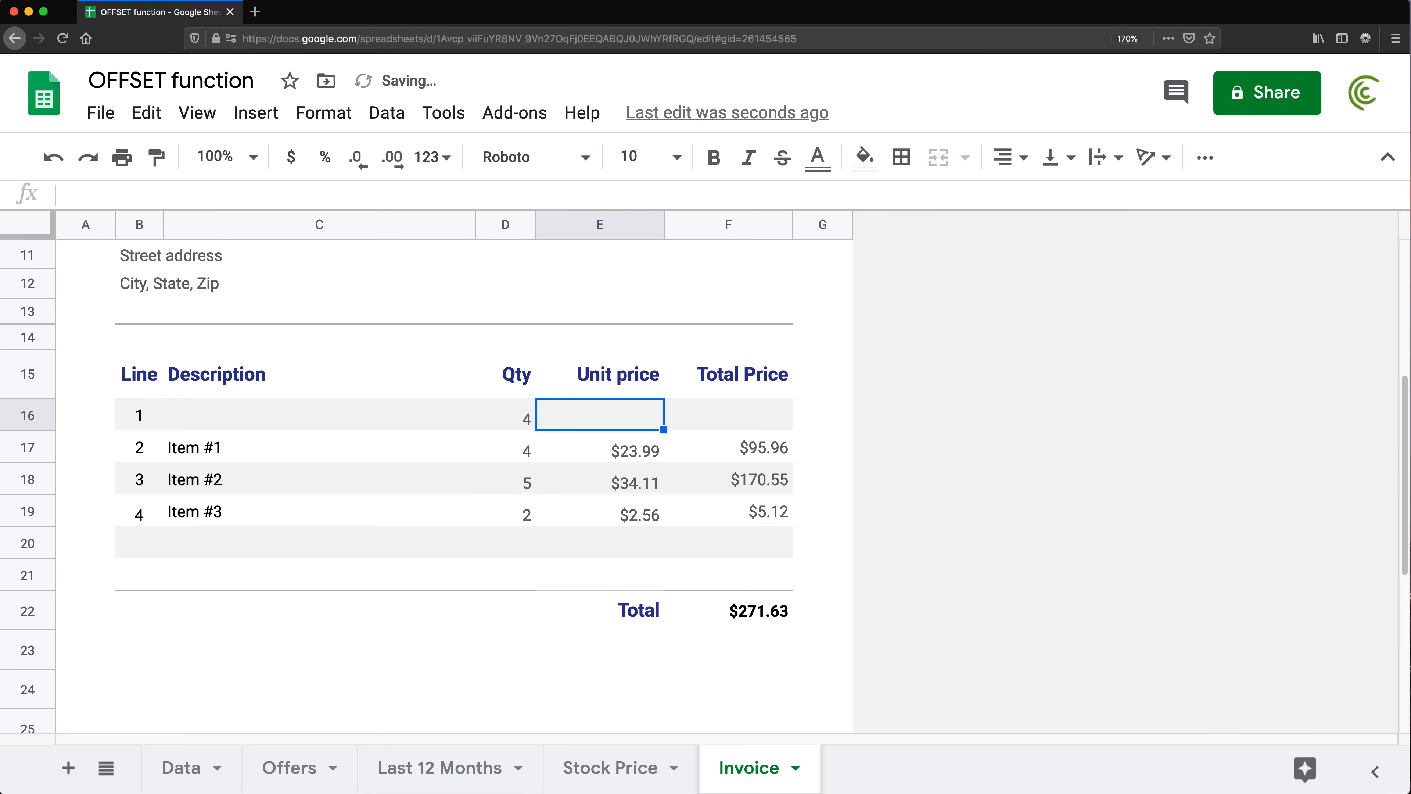
type("45")
key("Return")
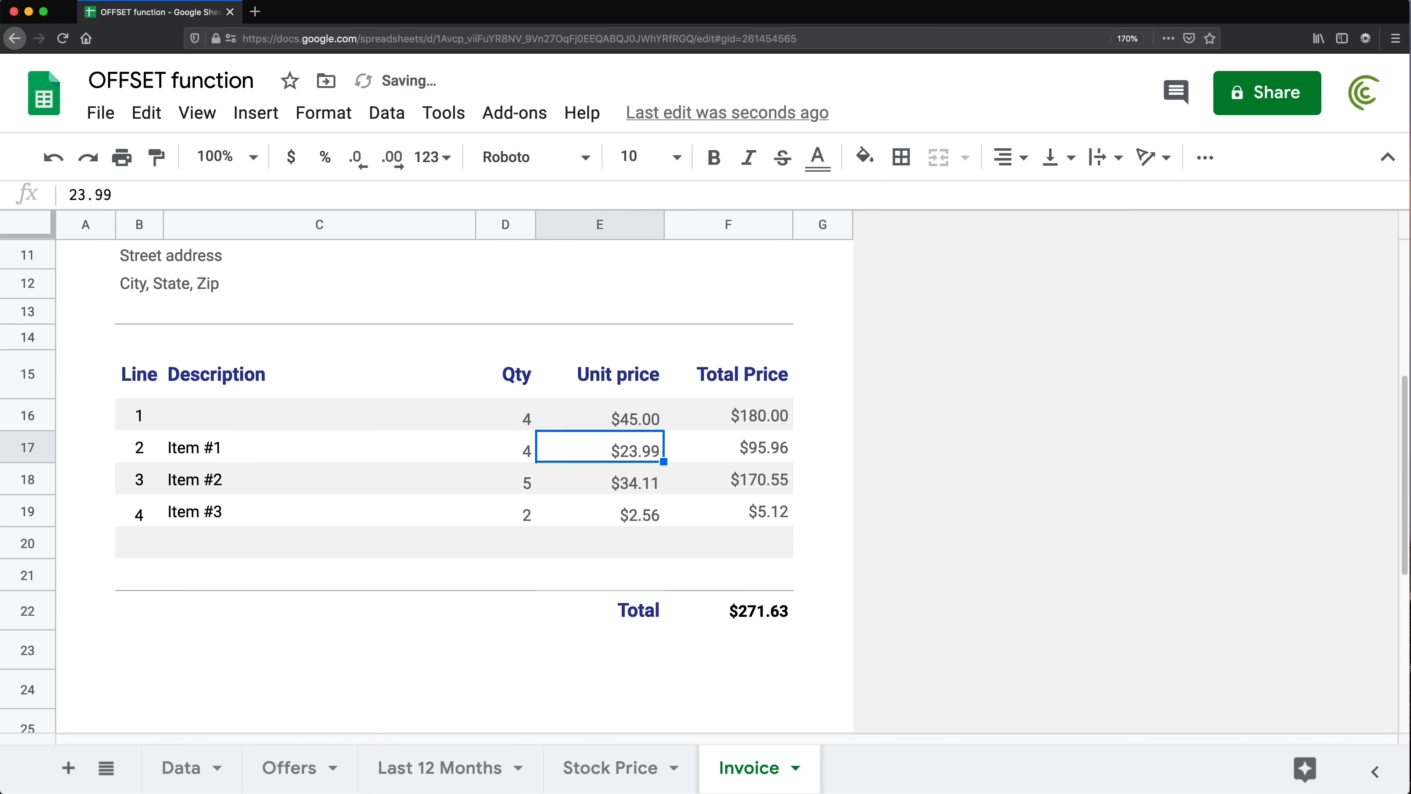
left_click(743, 417)
left_click(771, 613)
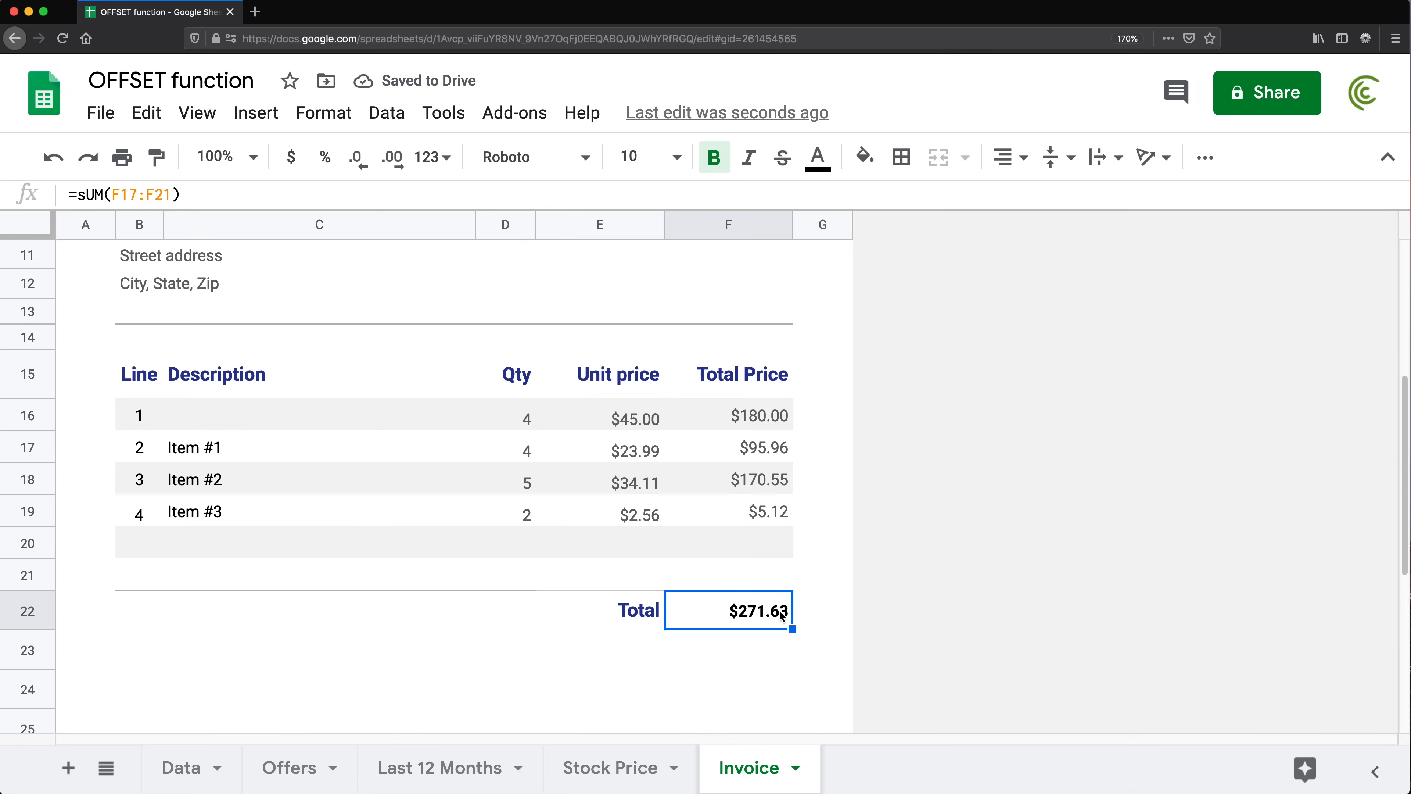
- Undo the test quantity, the test unit price and the row insertion on the invoice
key("super+z")
key("super+z")
key("super+z")
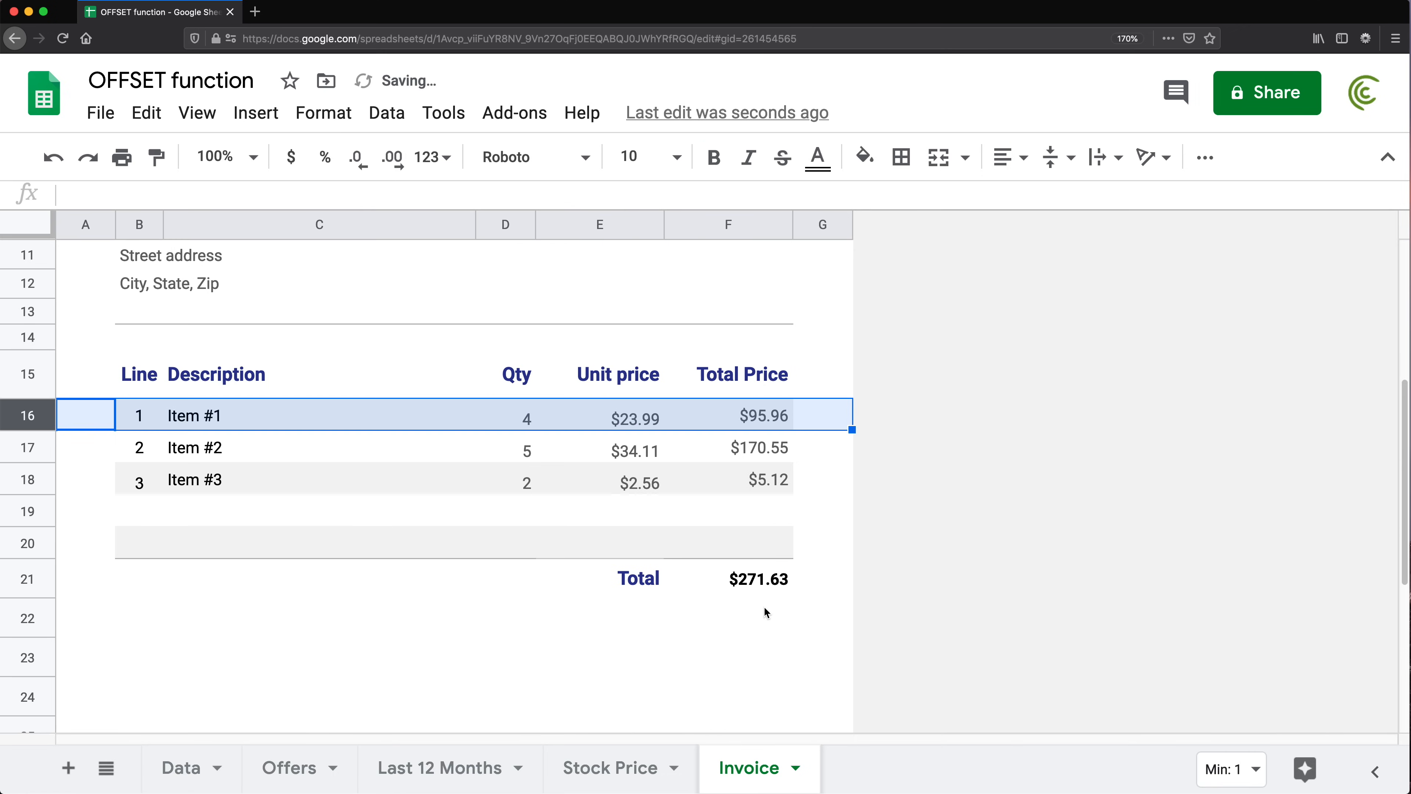
- Replace F16 in the F21 total formula with OFFSET(F15,1,0), giving =sUM(OFFSET(F15,1,0):F20)
double_click(751, 583)
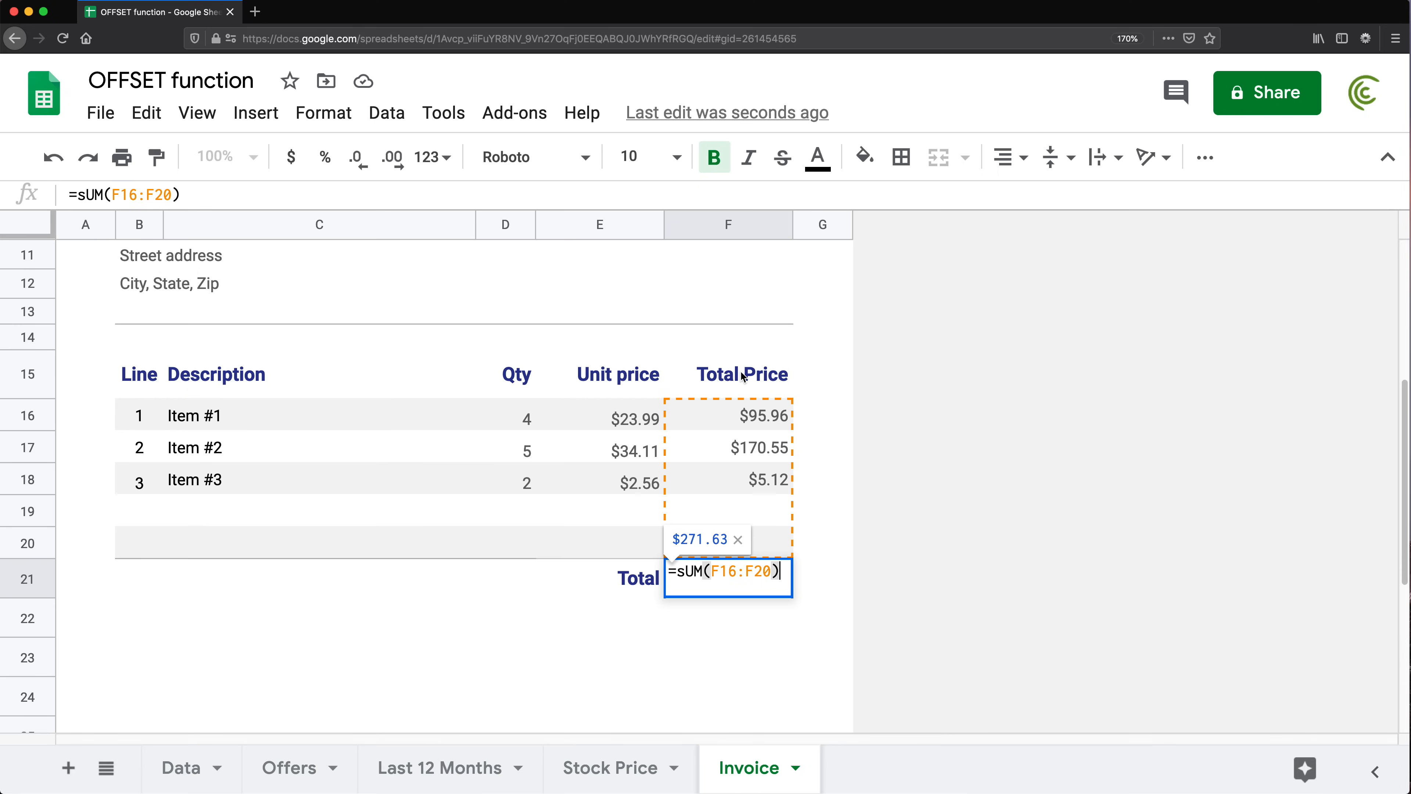
left_click_drag(738, 569, 711, 570)
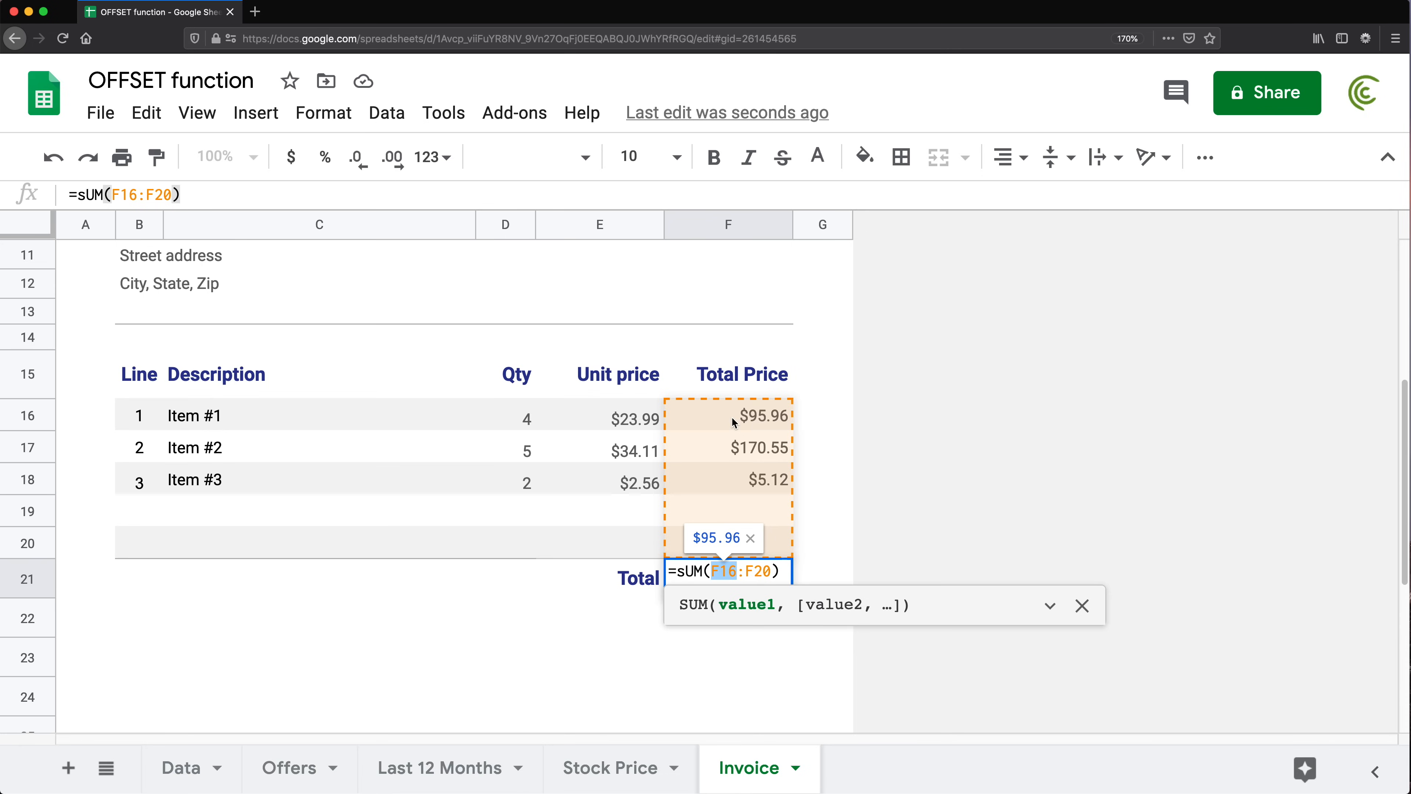
type("OFFSET(")
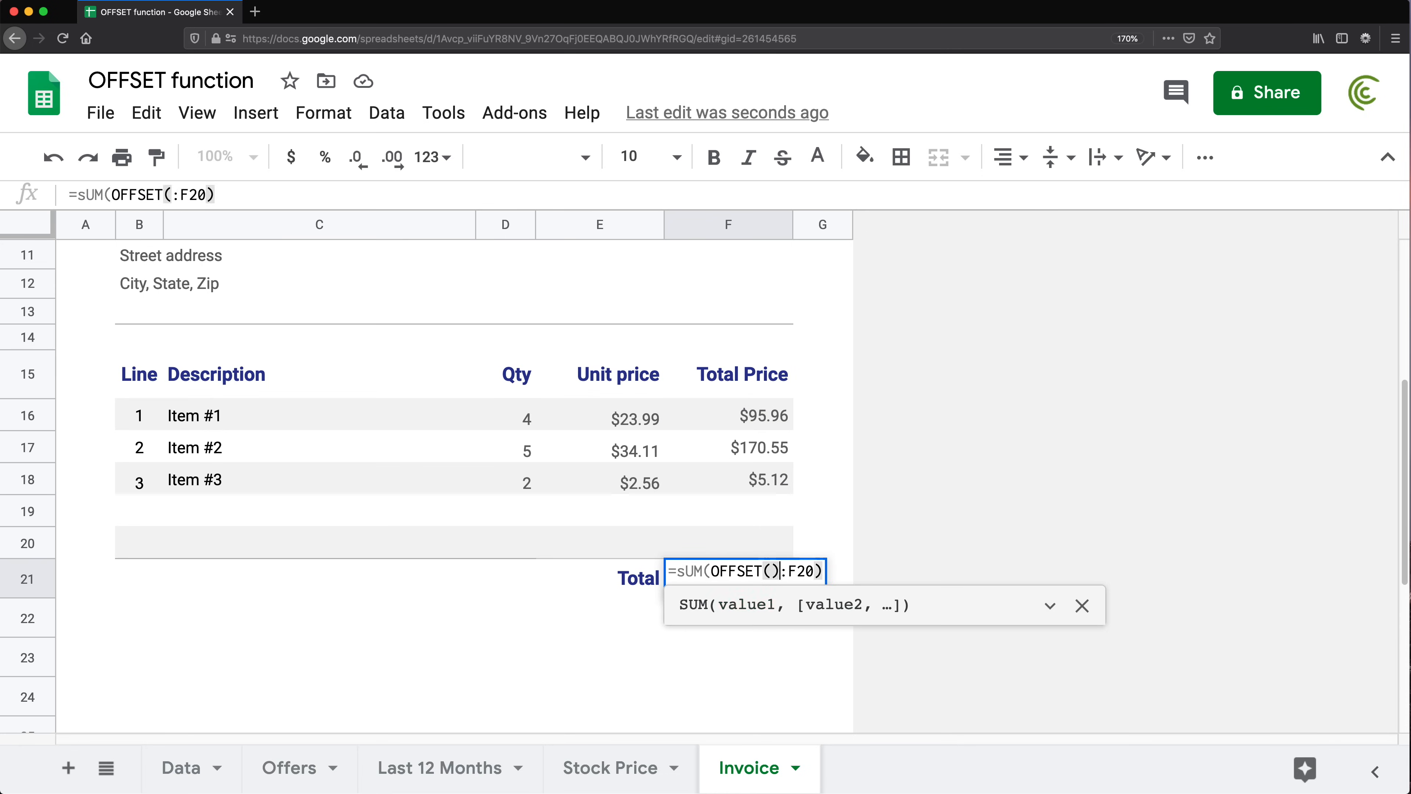
left_click(728, 373)
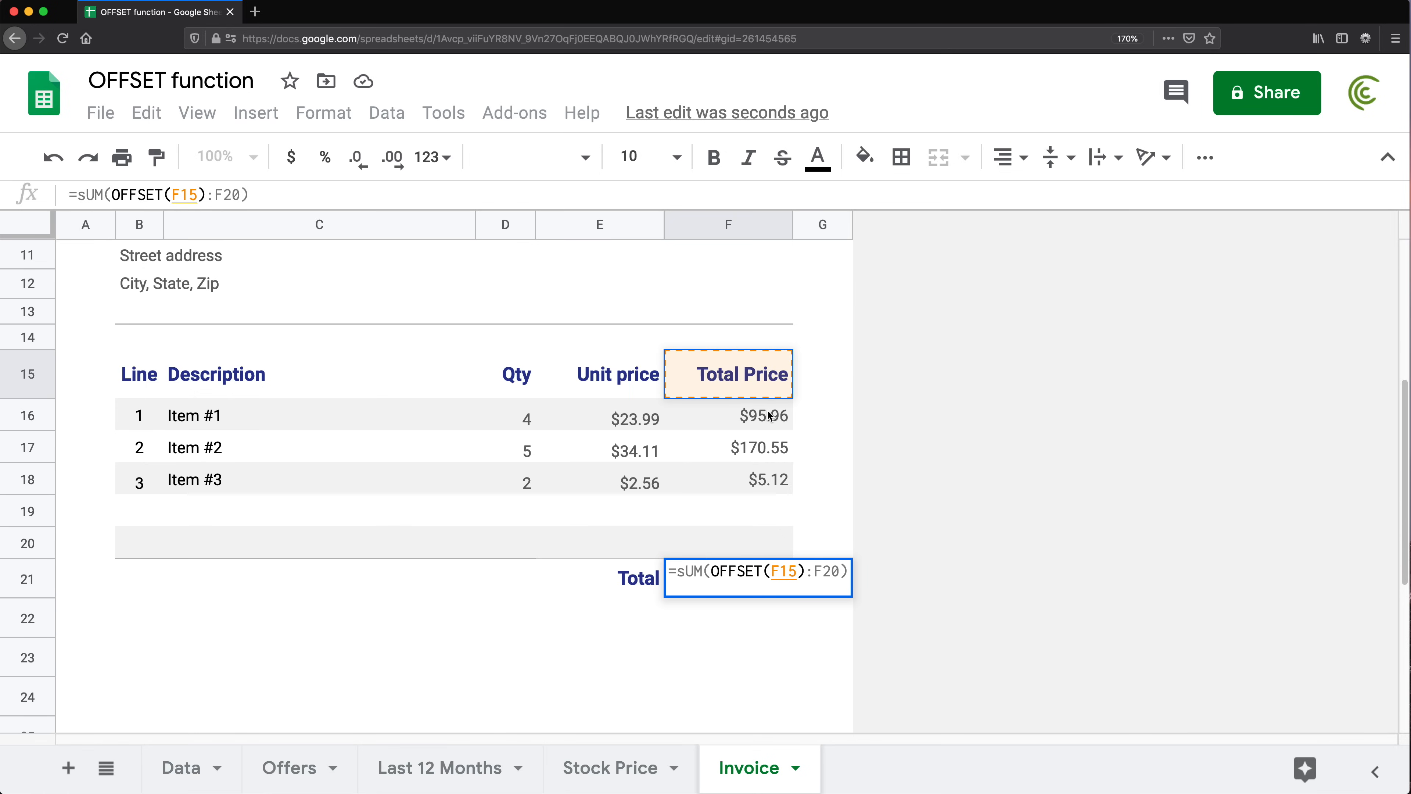
type(",")
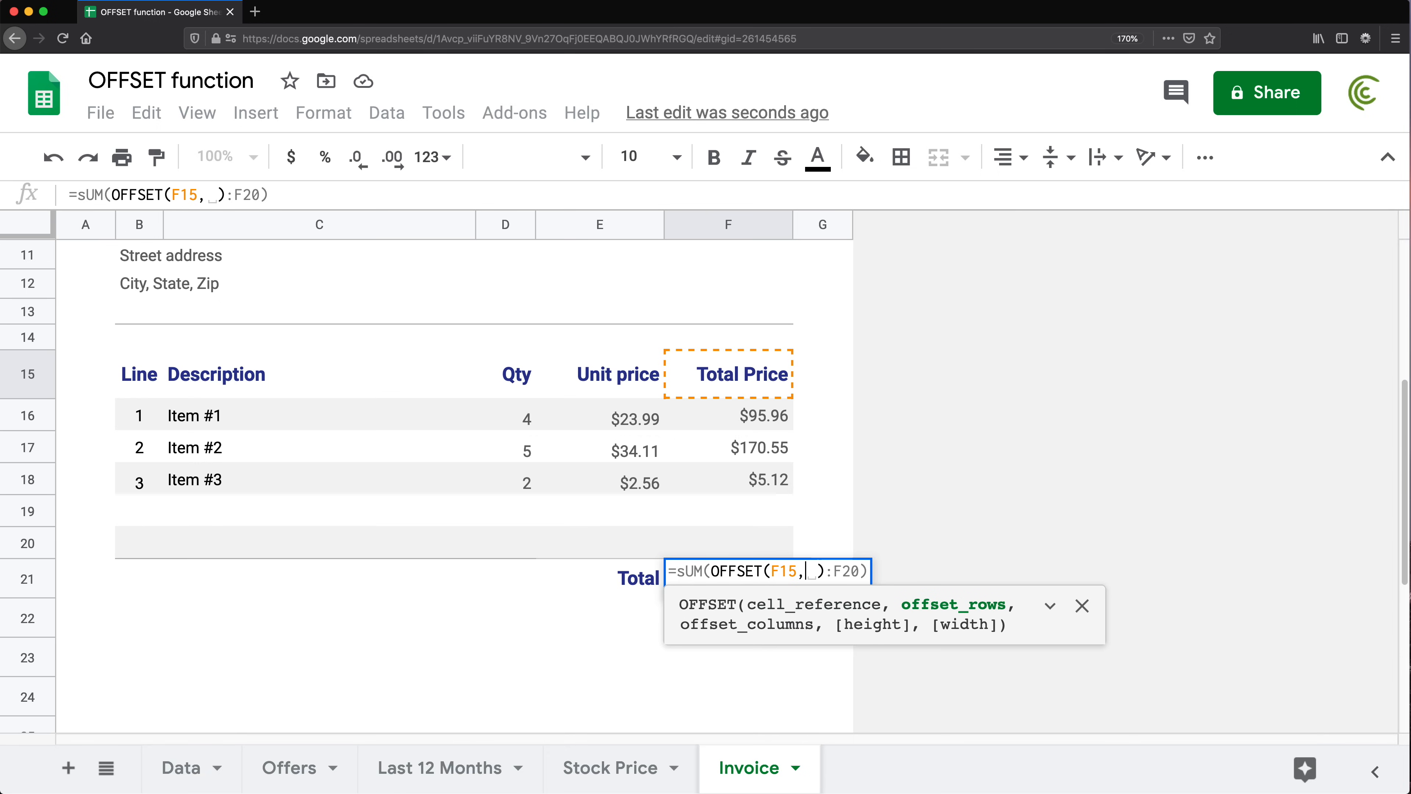
type("1")
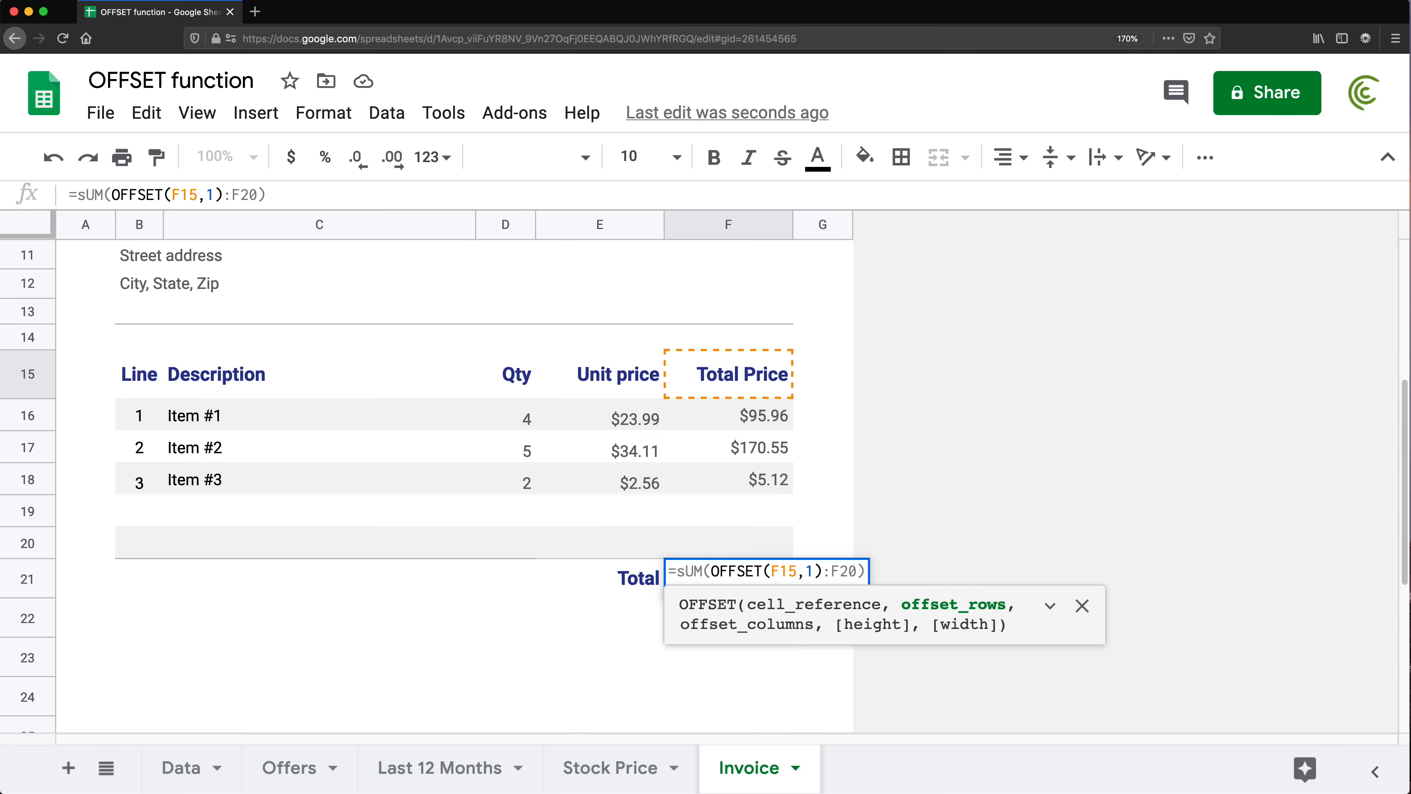
type(",0")
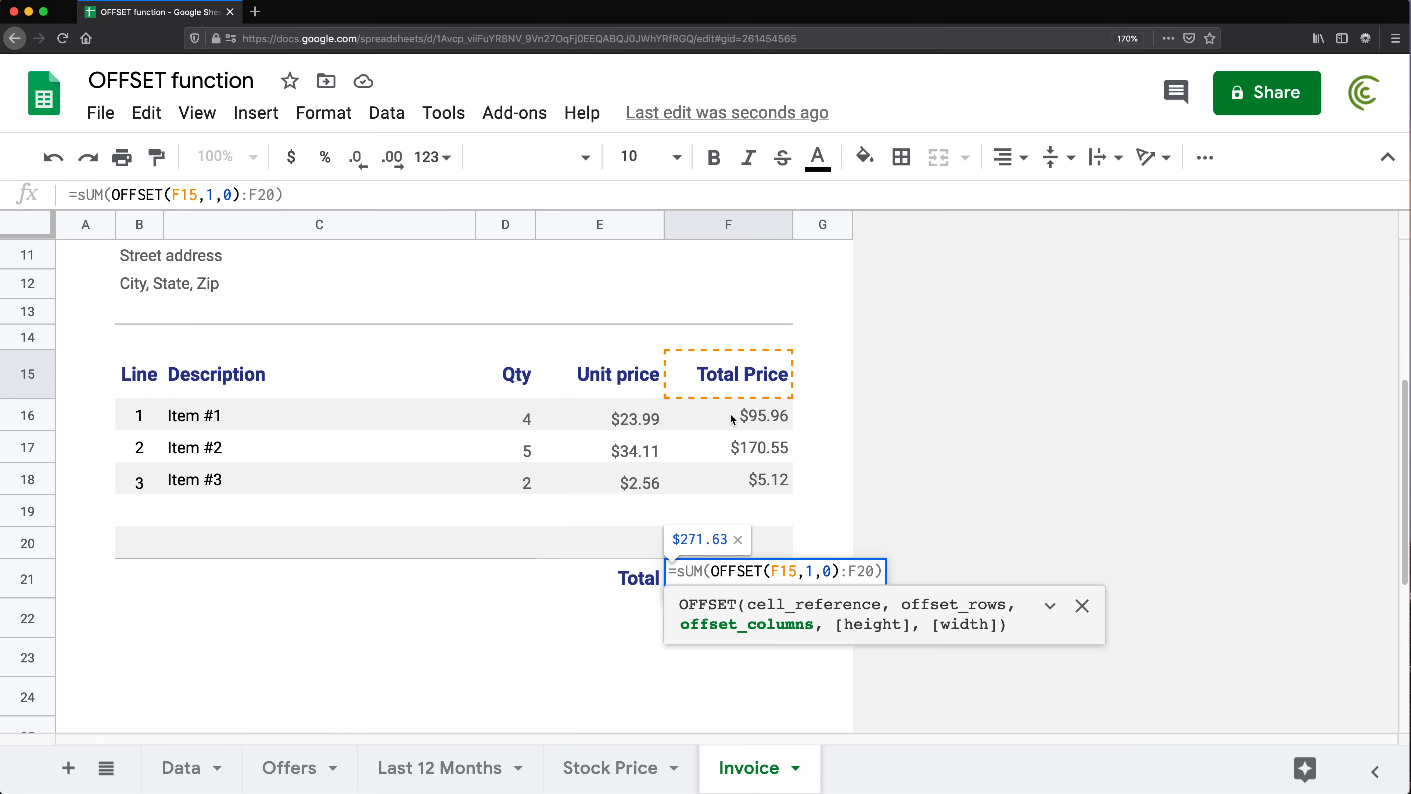
left_click(838, 572)
left_click_drag(838, 572, 712, 573)
left_click(853, 568)
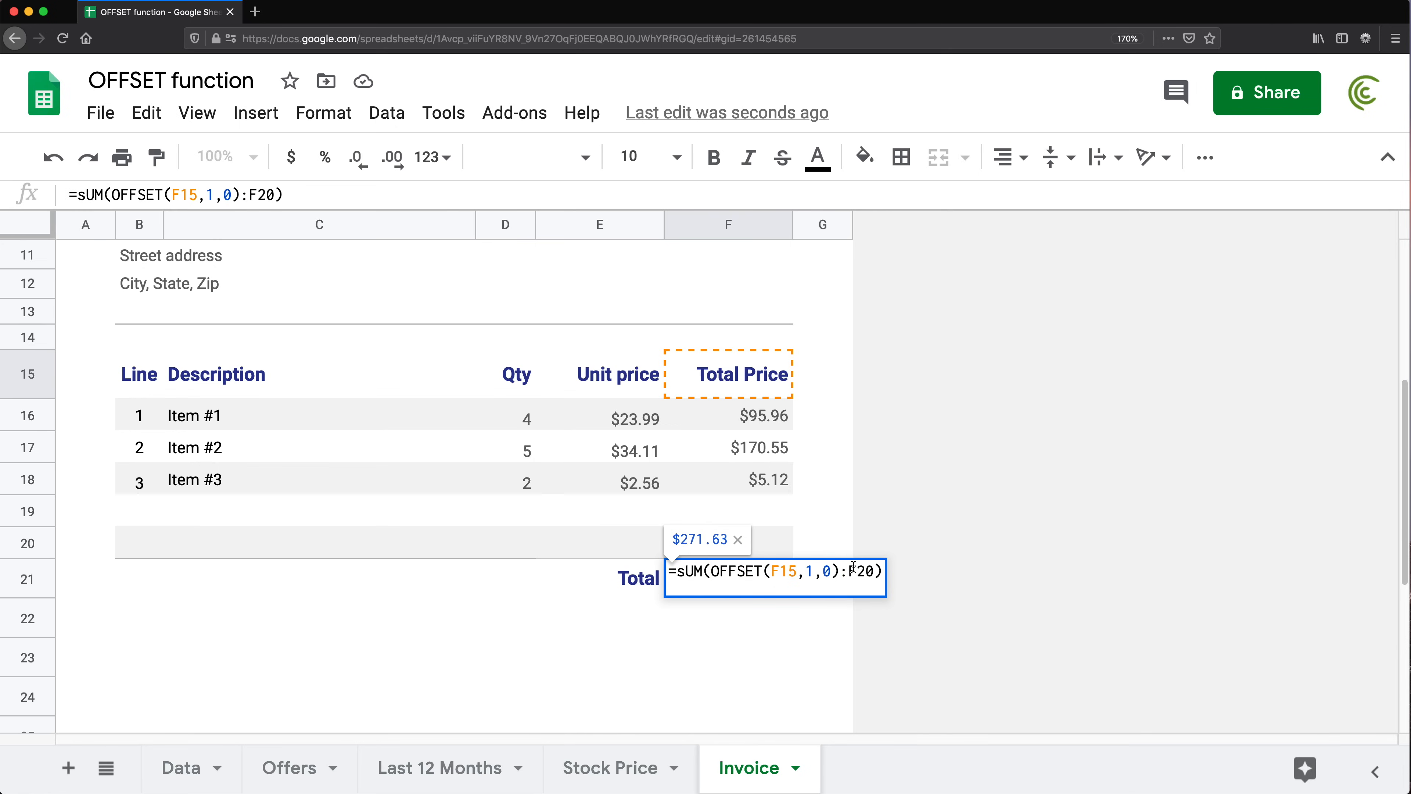
key("Return")
- Correct the function name's capitalisation in F21 so the formula reads =SUM(OFFSET(F15,1,0):F20)
left_click(751, 584)
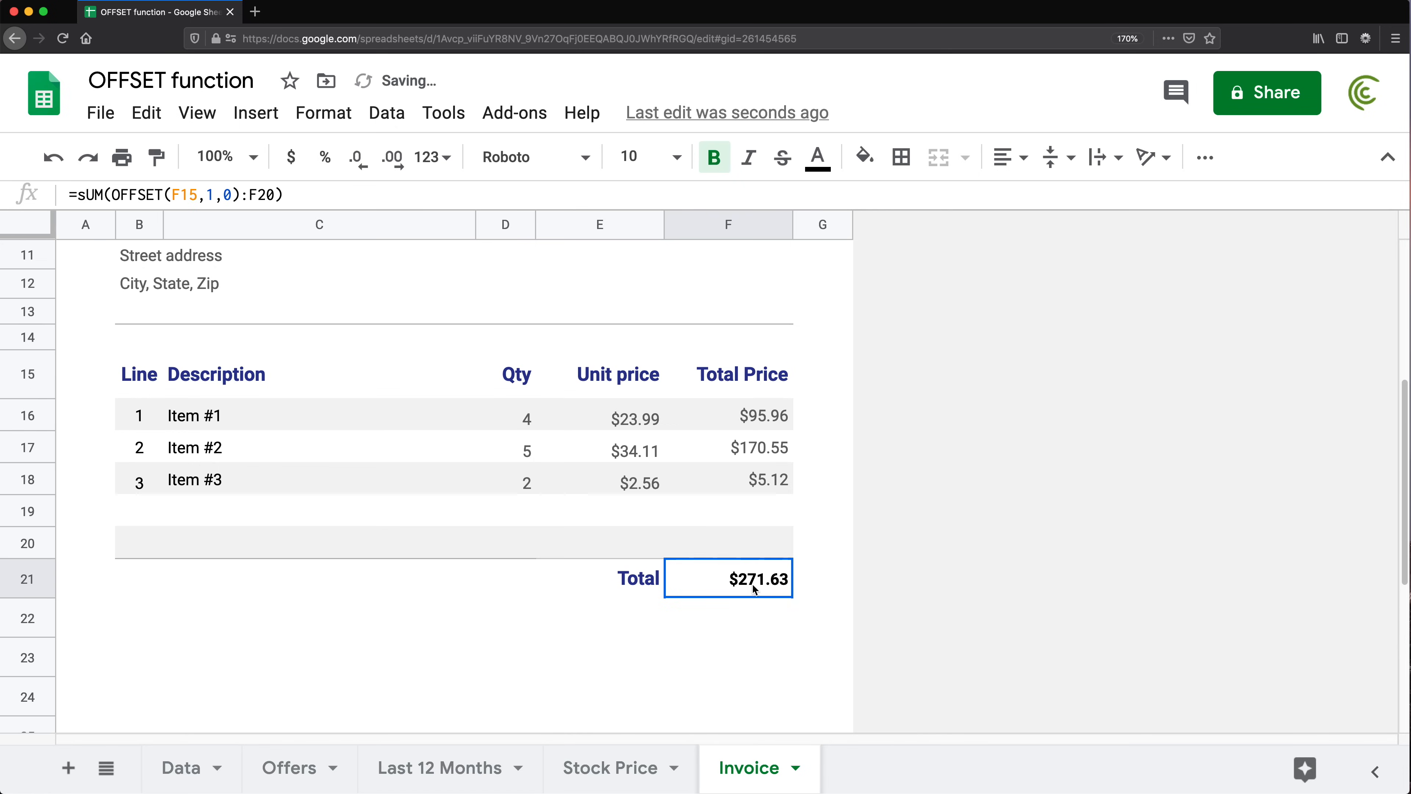
double_click(751, 584)
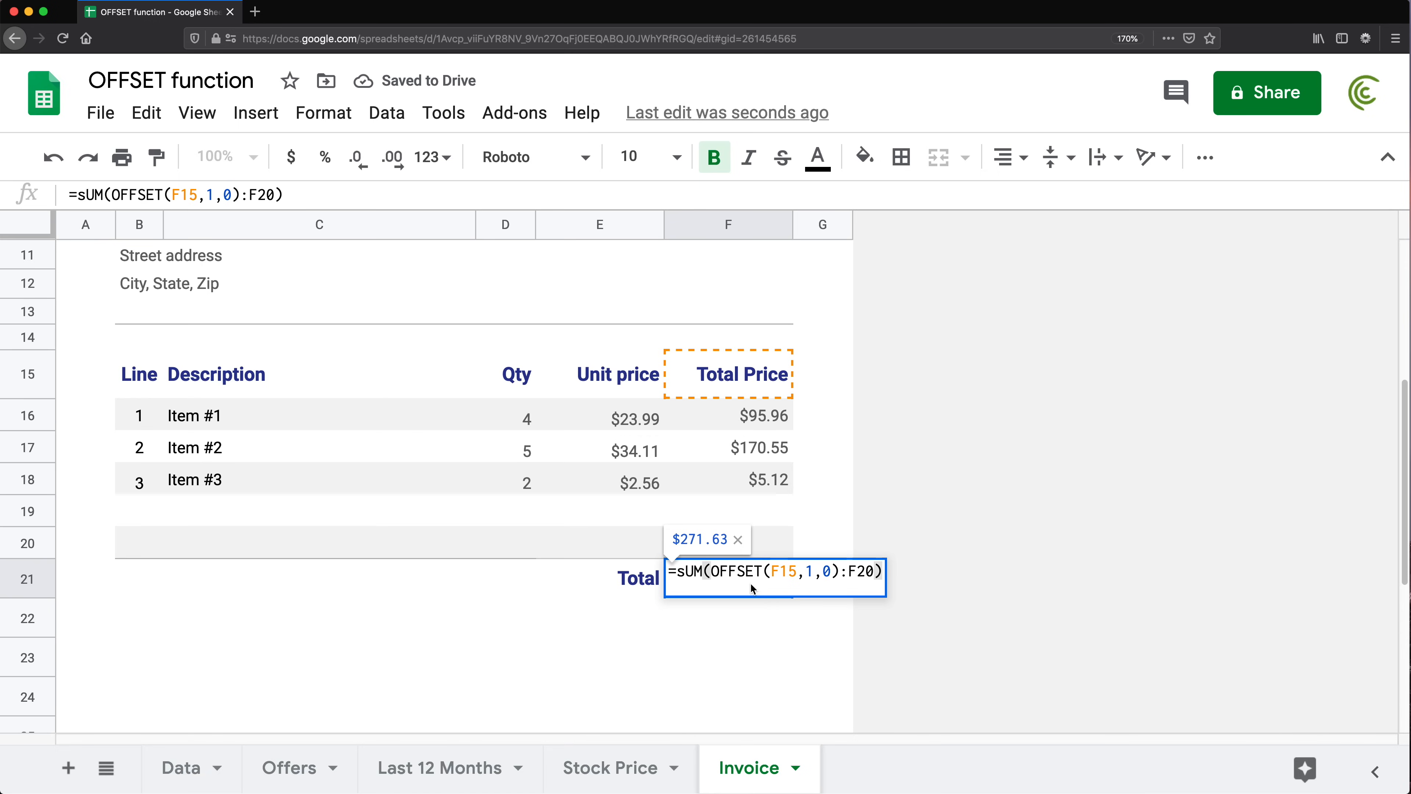
left_click(689, 573)
key("BackSpace")
type("S")
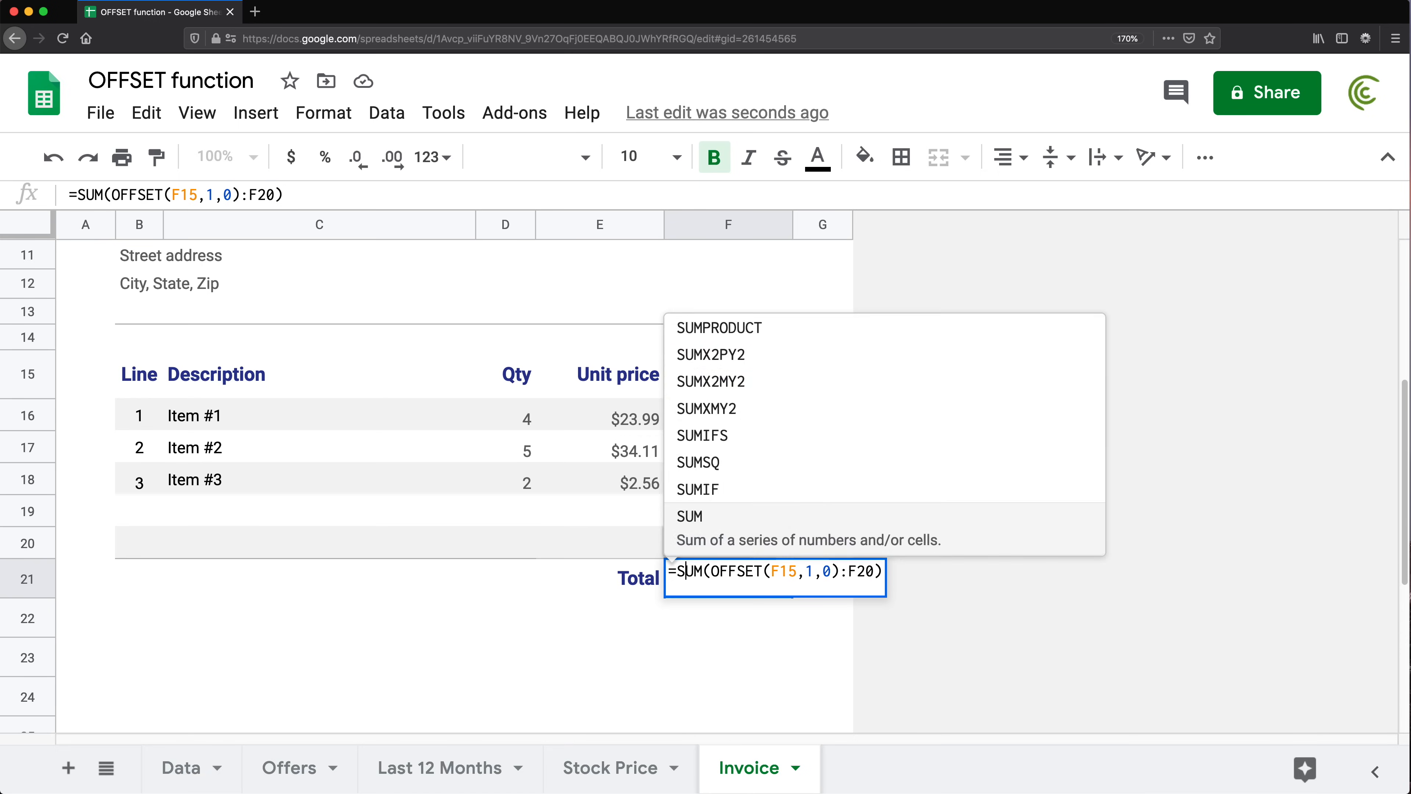
key("Tab")
key("Return")
- Check the total formula's fixed end reference F20 against the last row above the total
double_click(761, 586)
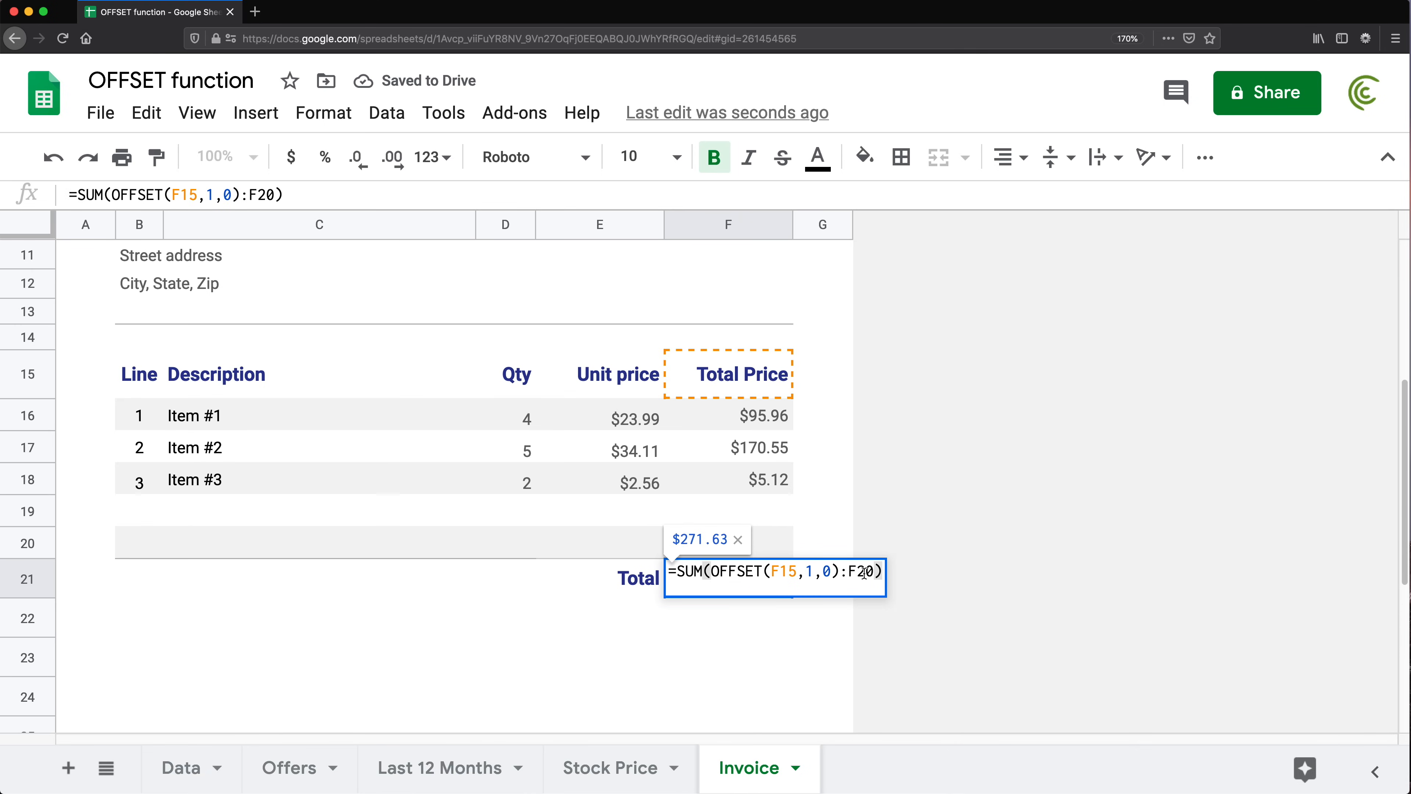
key("Escape")
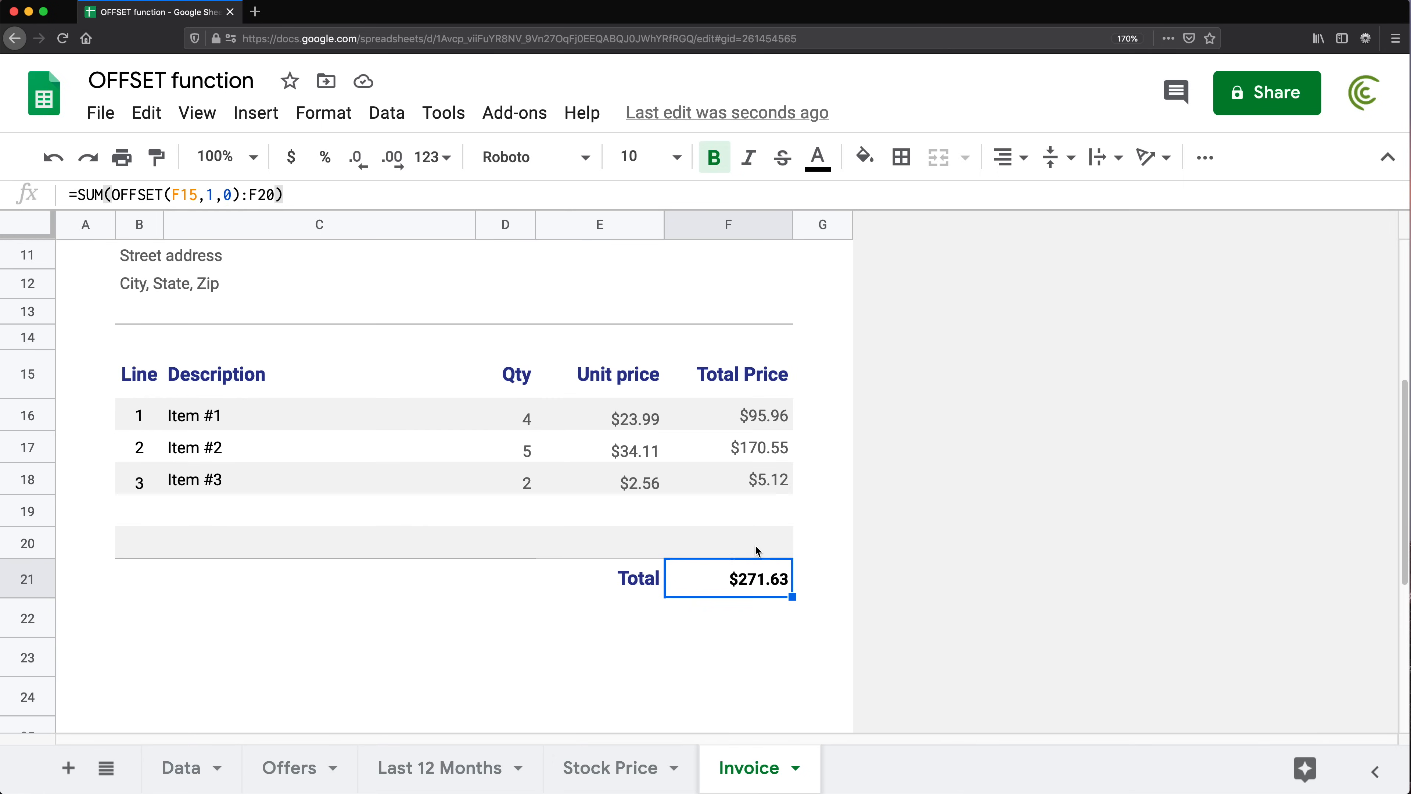
left_click(738, 549)
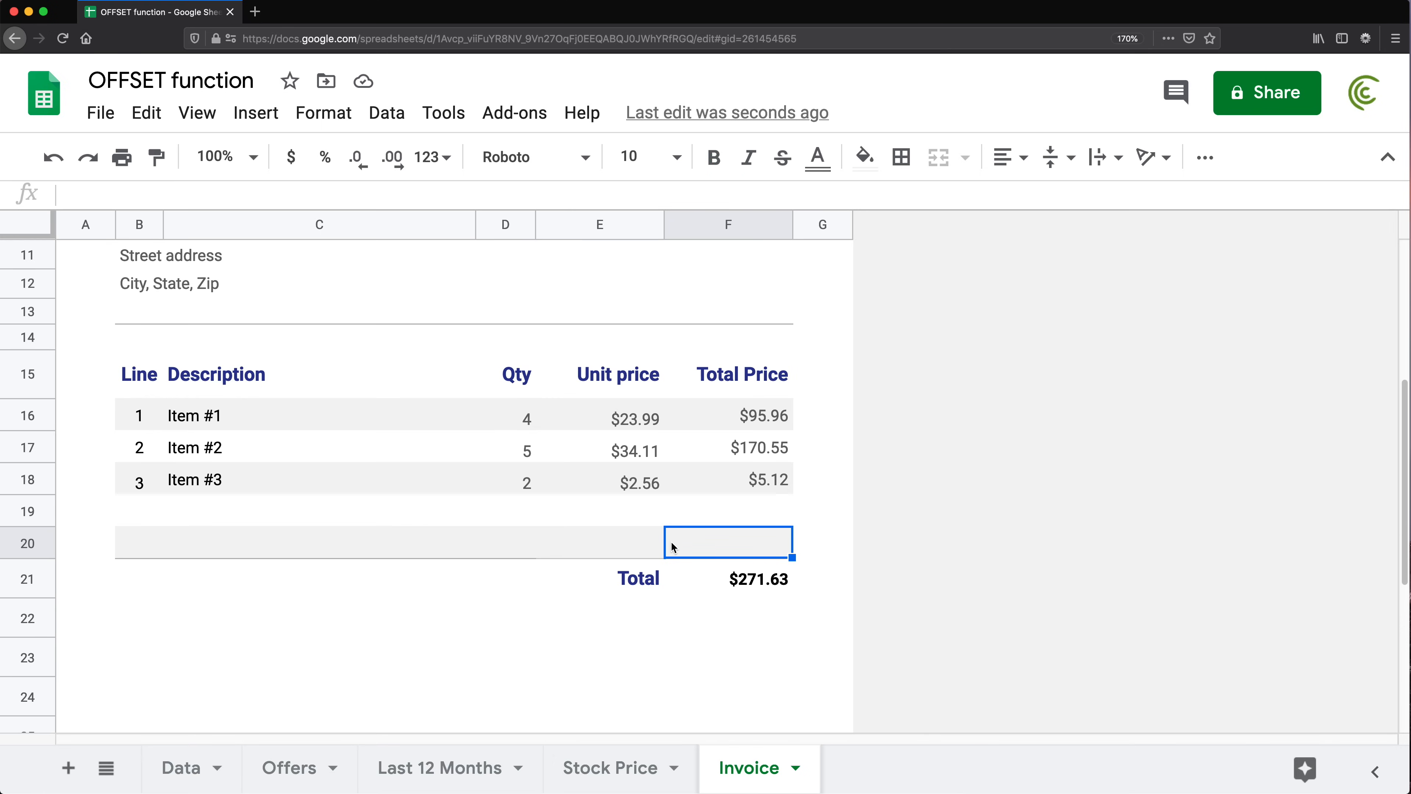
- Replace F20 in the F21 total formula with OFFSET(F21,-1,0), giving =SUM(OFFSET(F15,1,0):OFFSET(F21,-1,0))
left_click(765, 580)
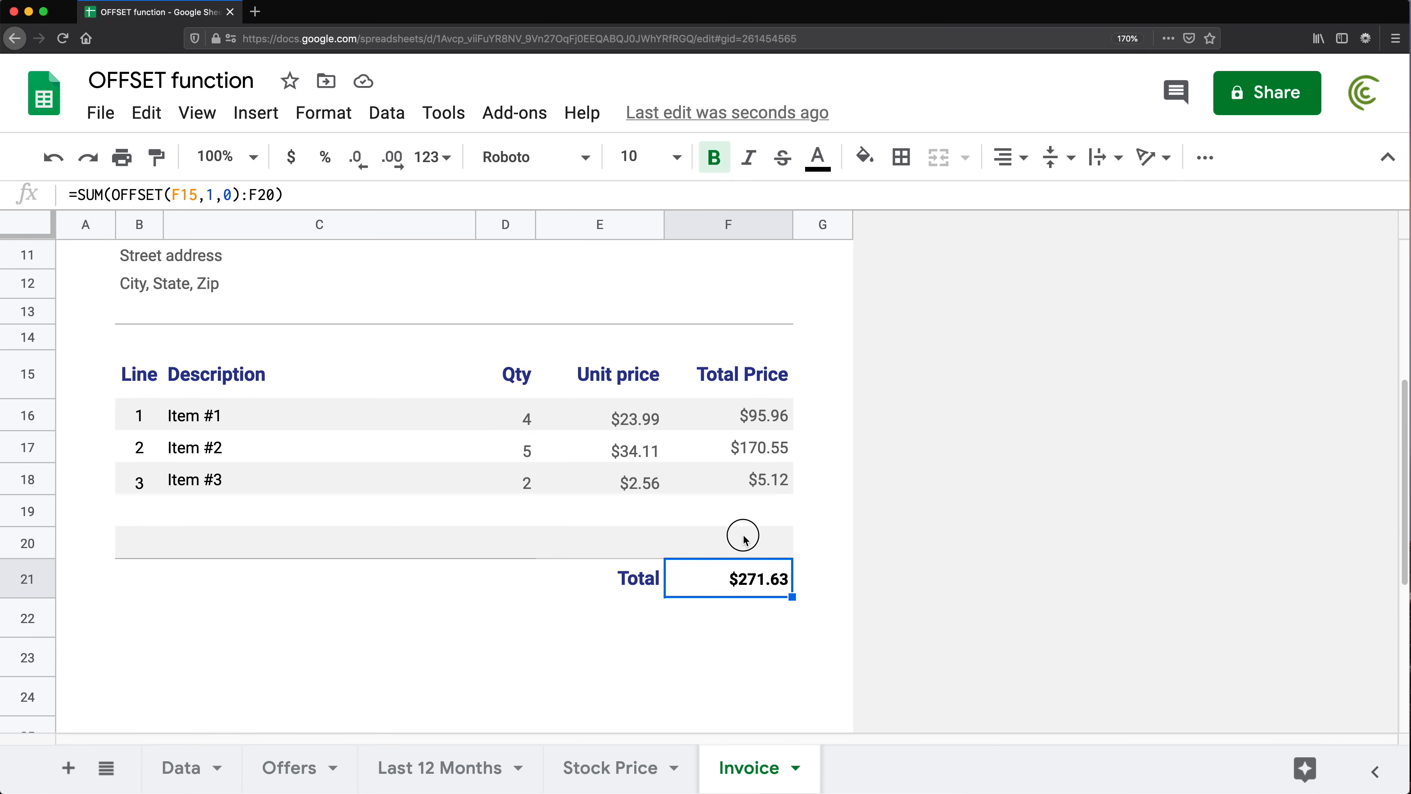
left_click(744, 533)
double_click(746, 579)
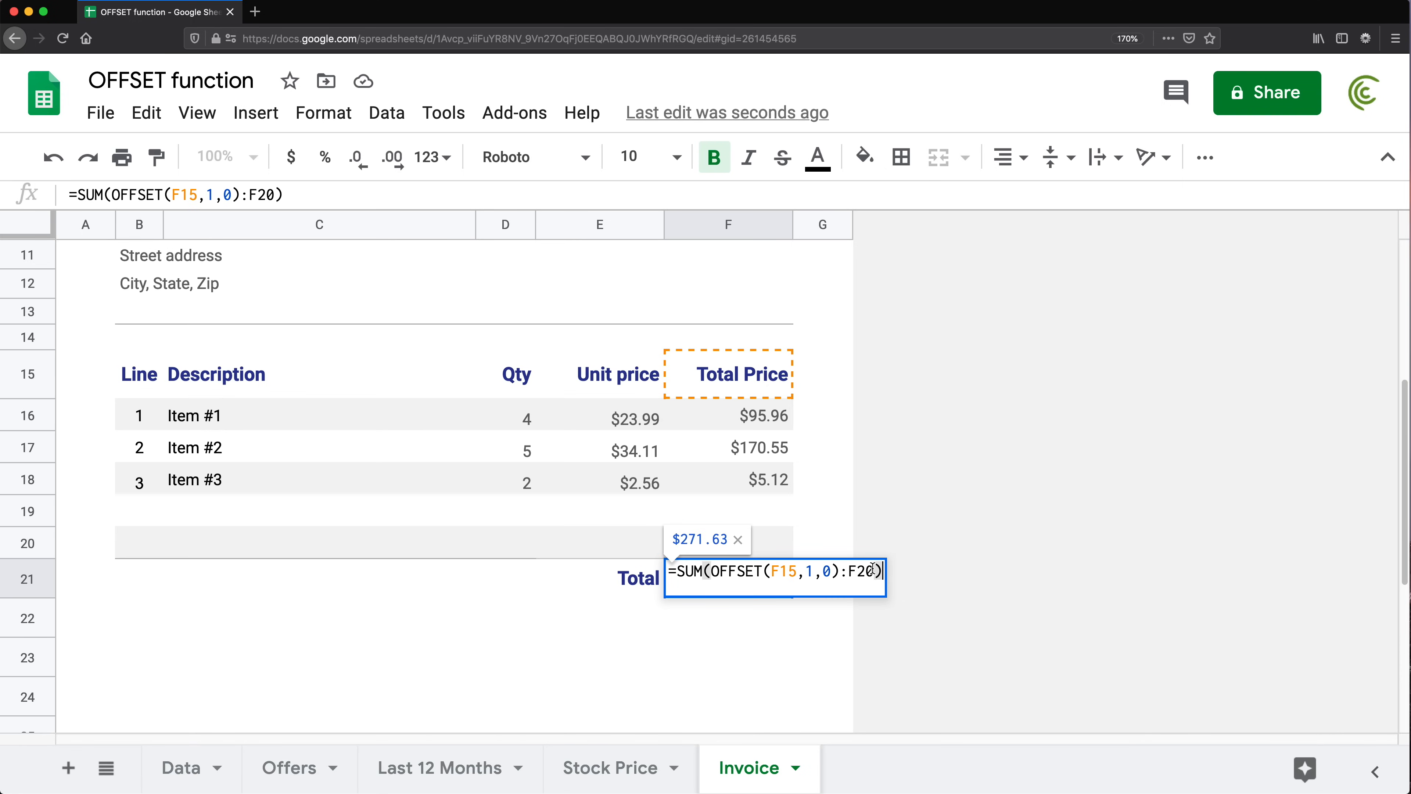
double_click(862, 570)
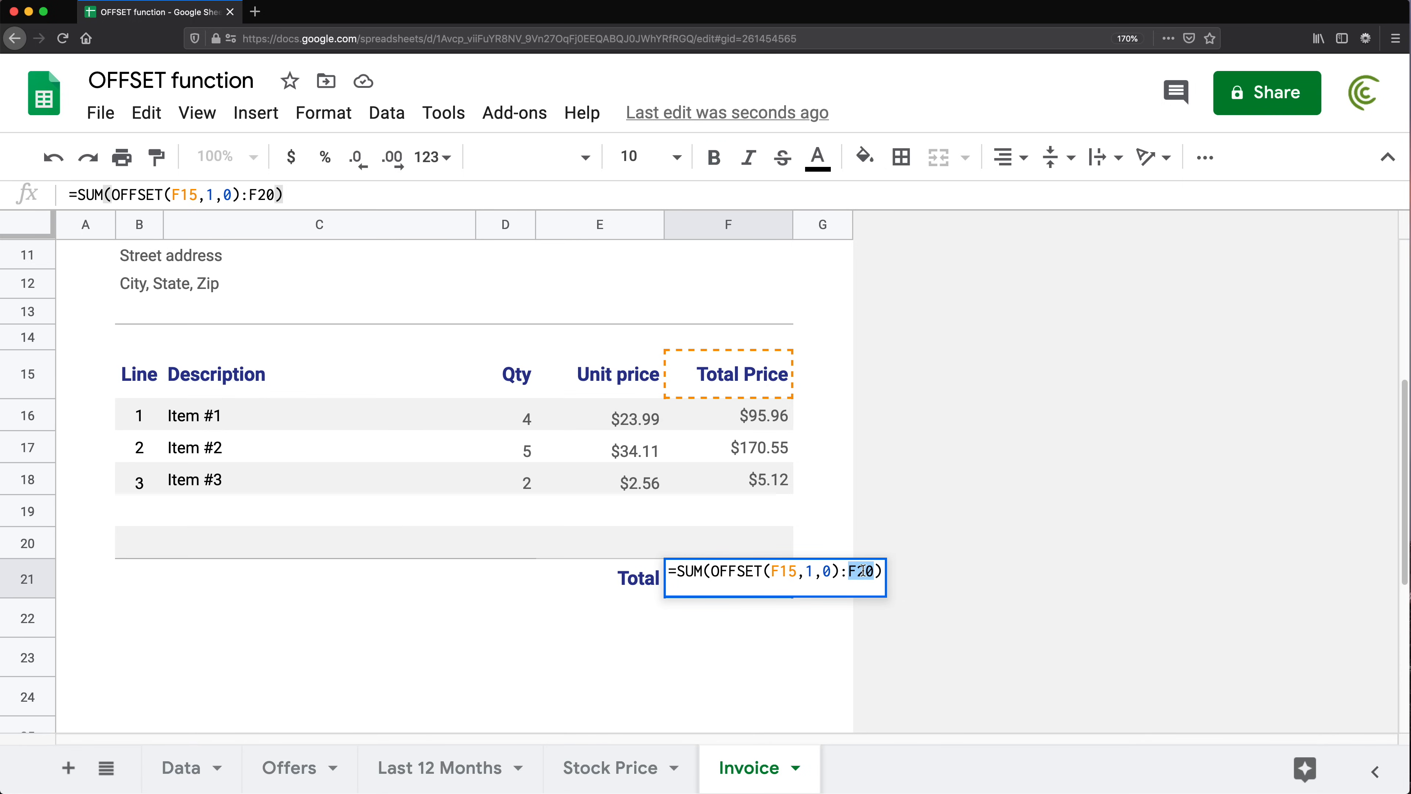
type("OFFSET(F15,1,0):OFFSET(")
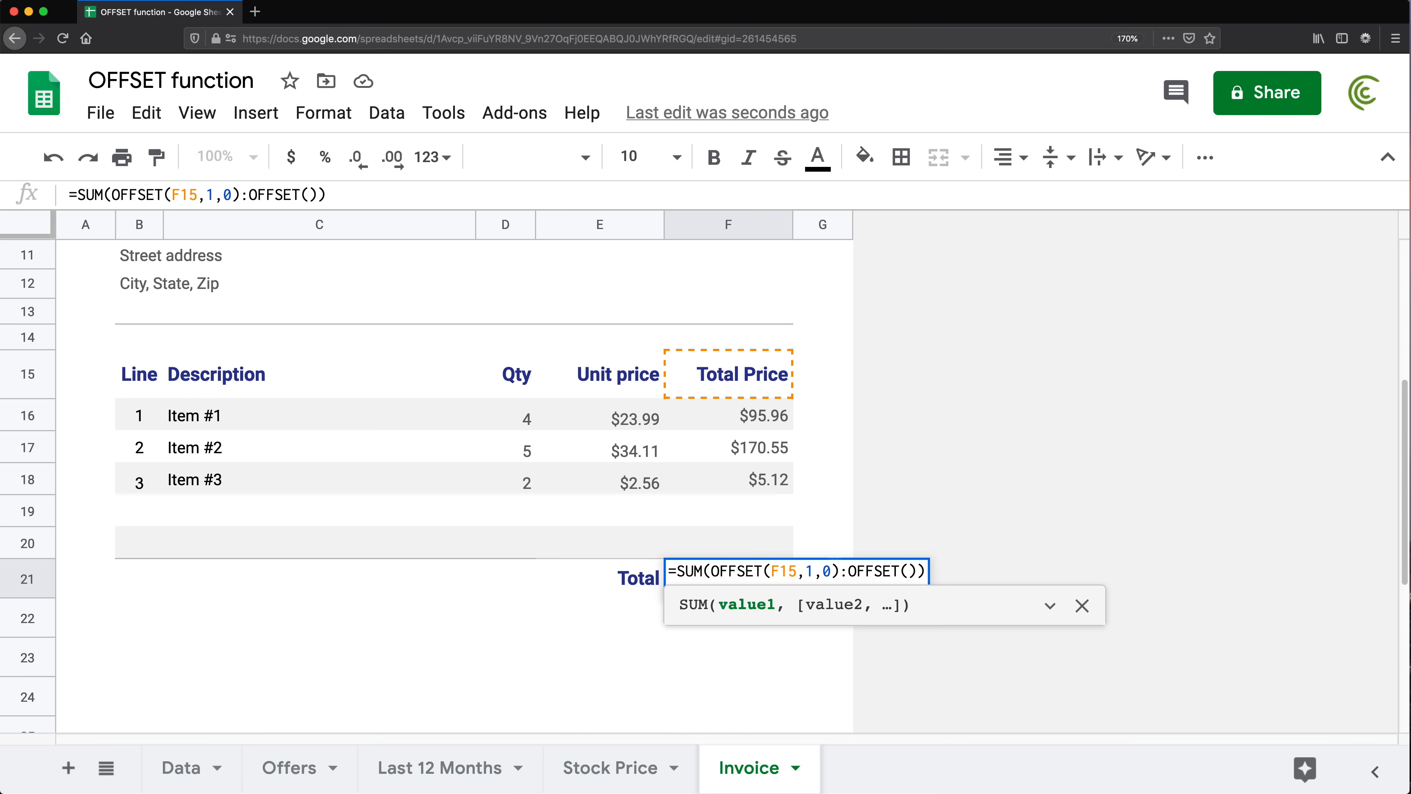
type("F")
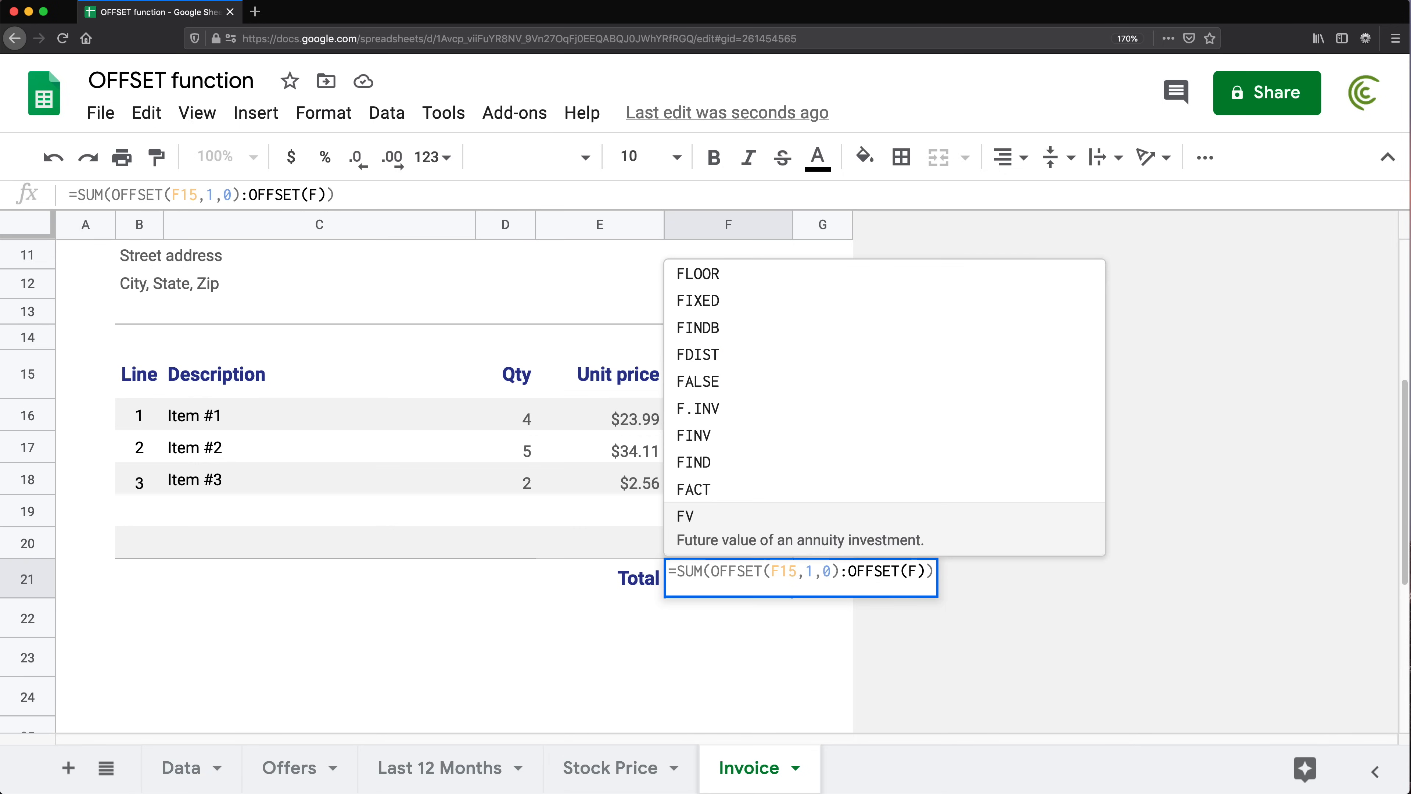
type("21")
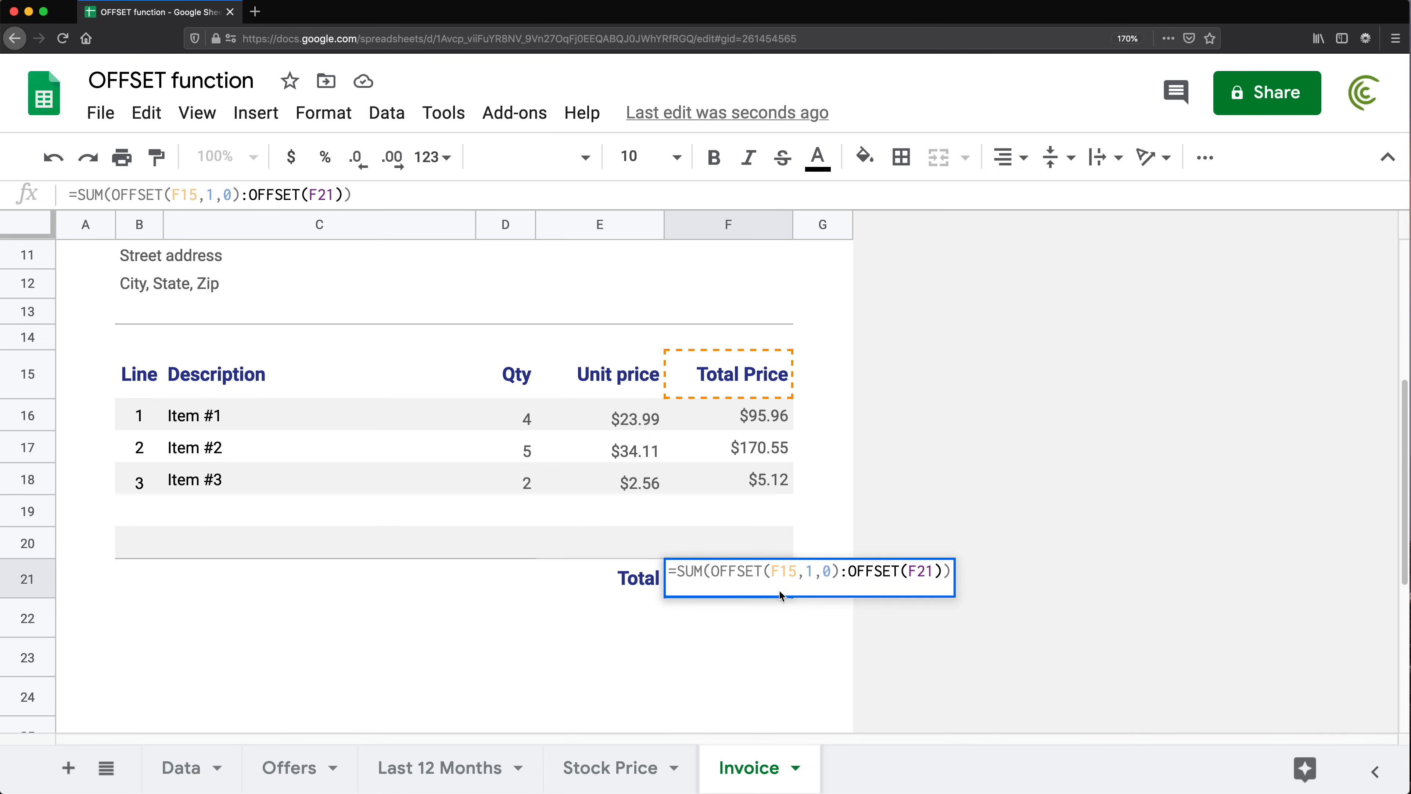
type(",")
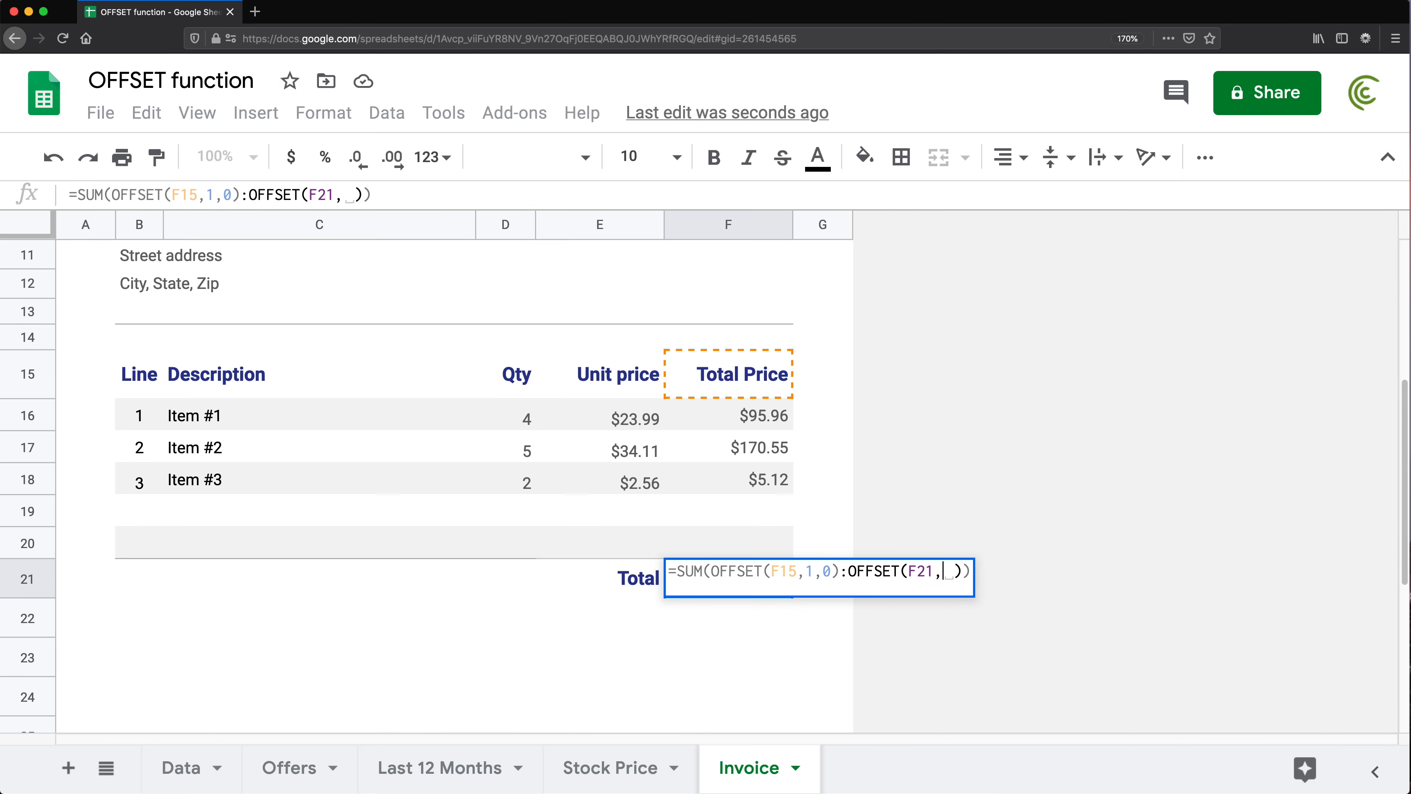
type("-1")
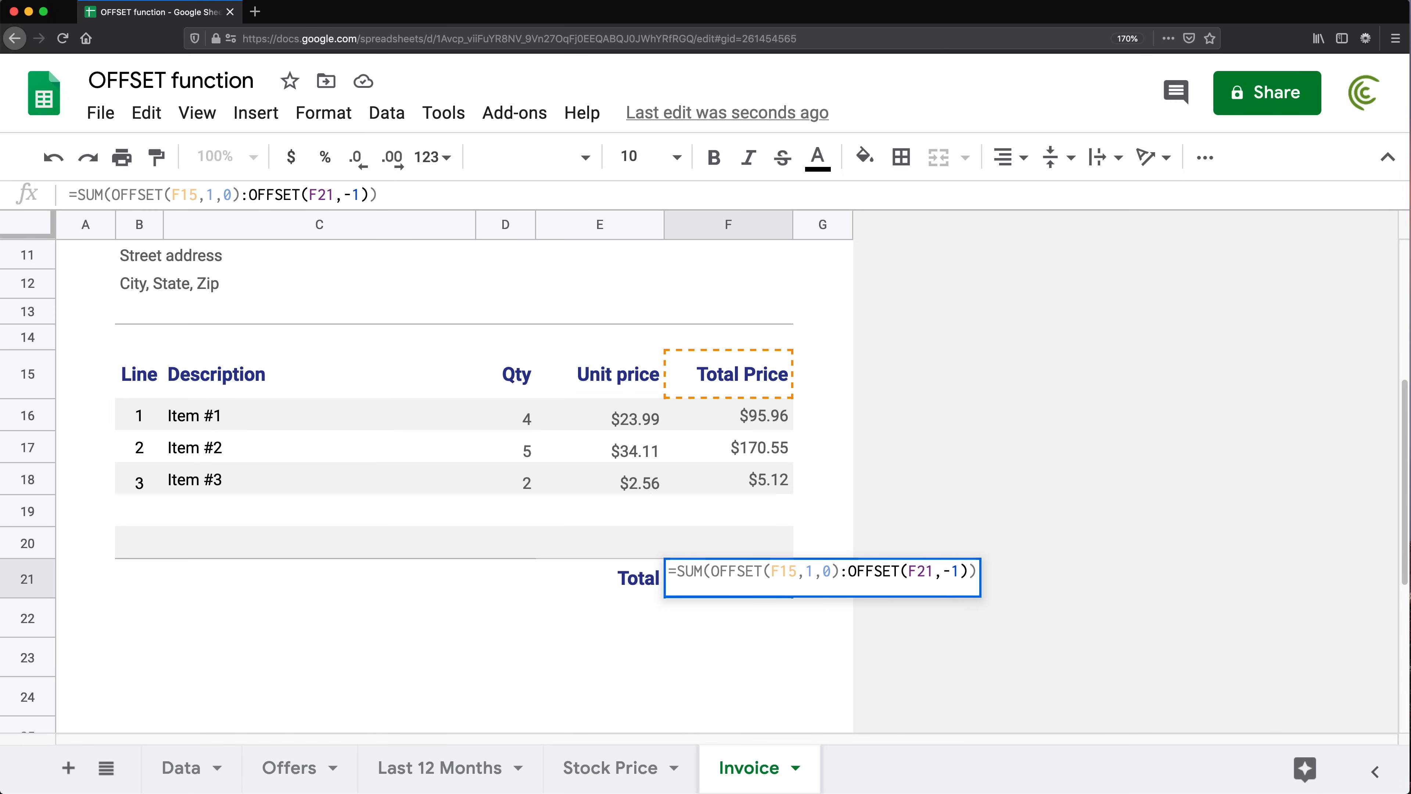
type(",")
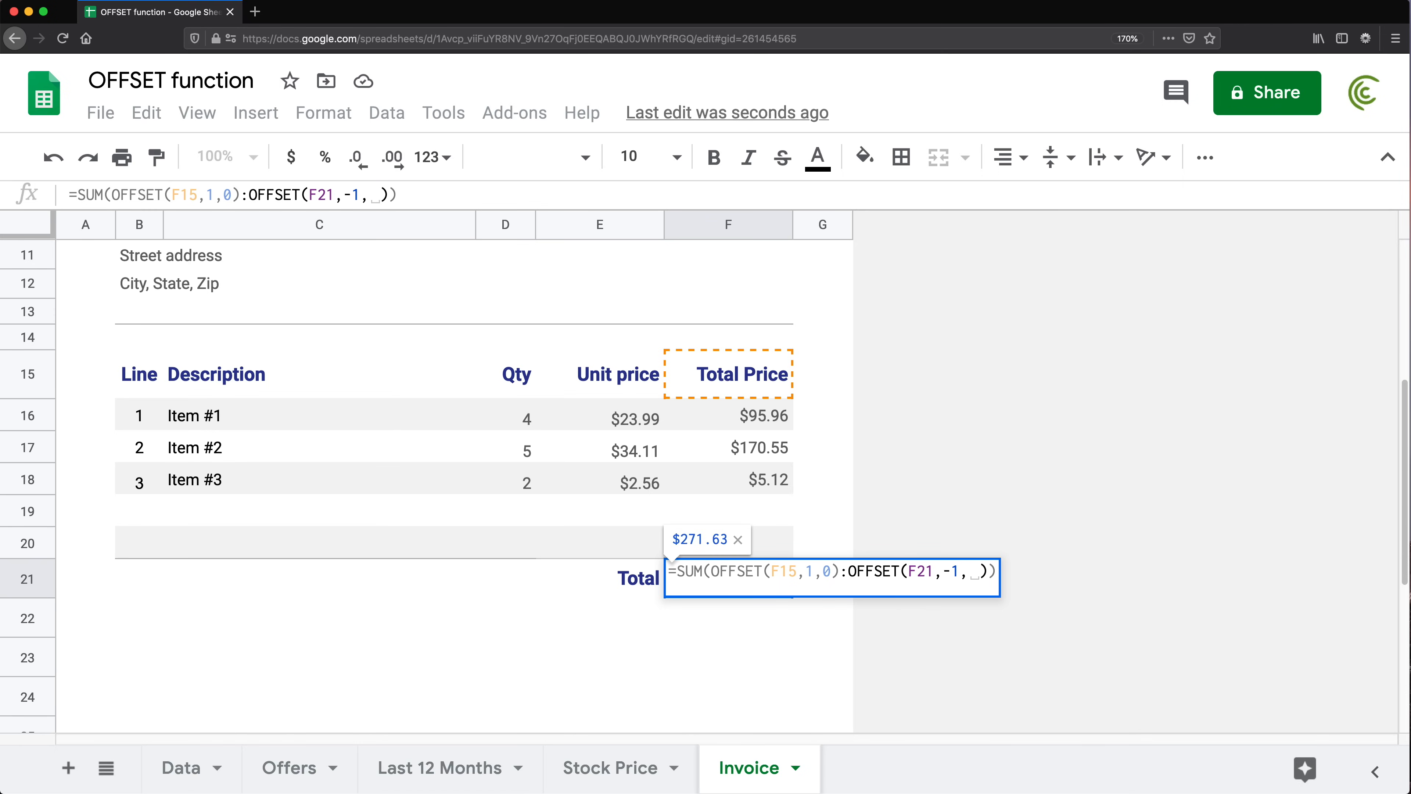
type("0")
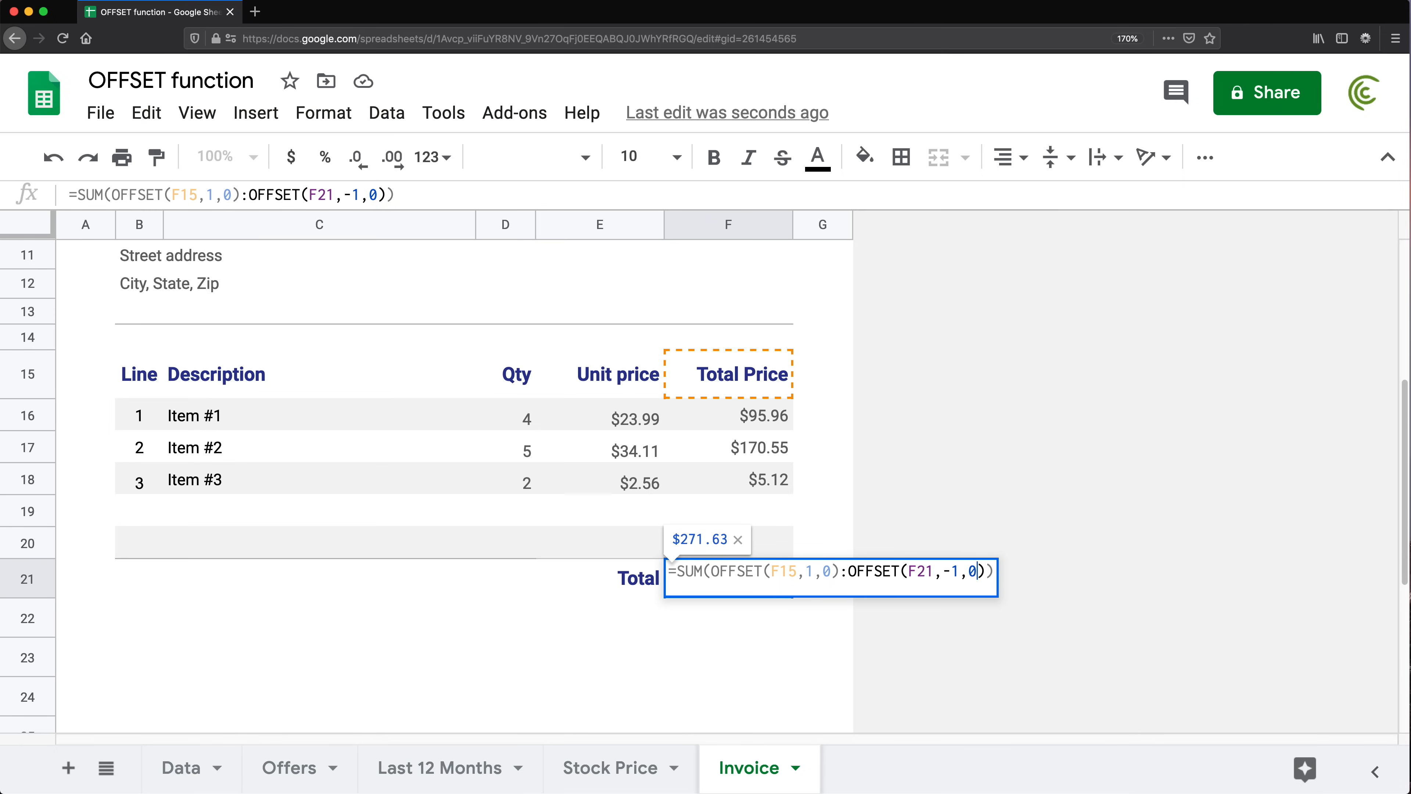
key("Right")
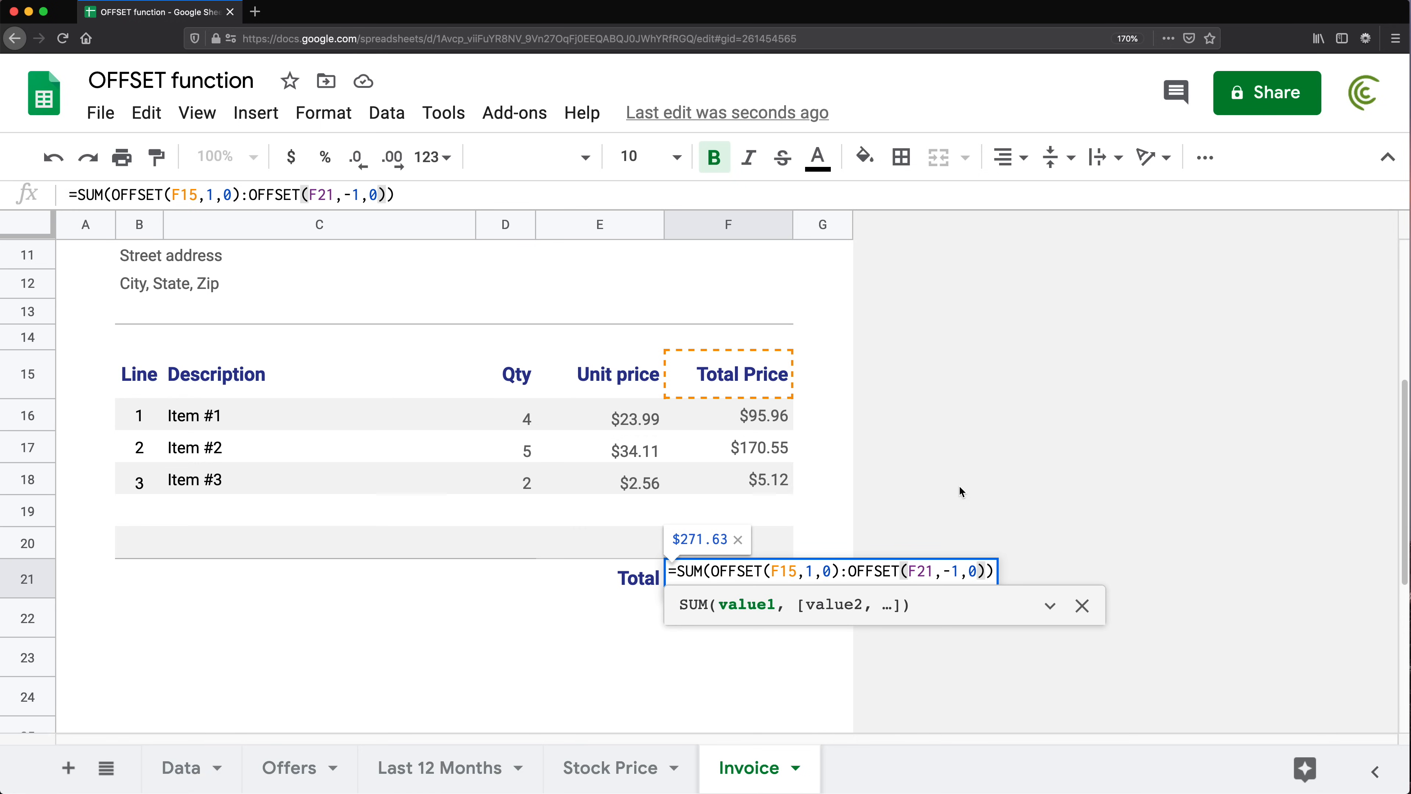
left_click_drag(986, 572, 711, 570)
left_click(993, 571)
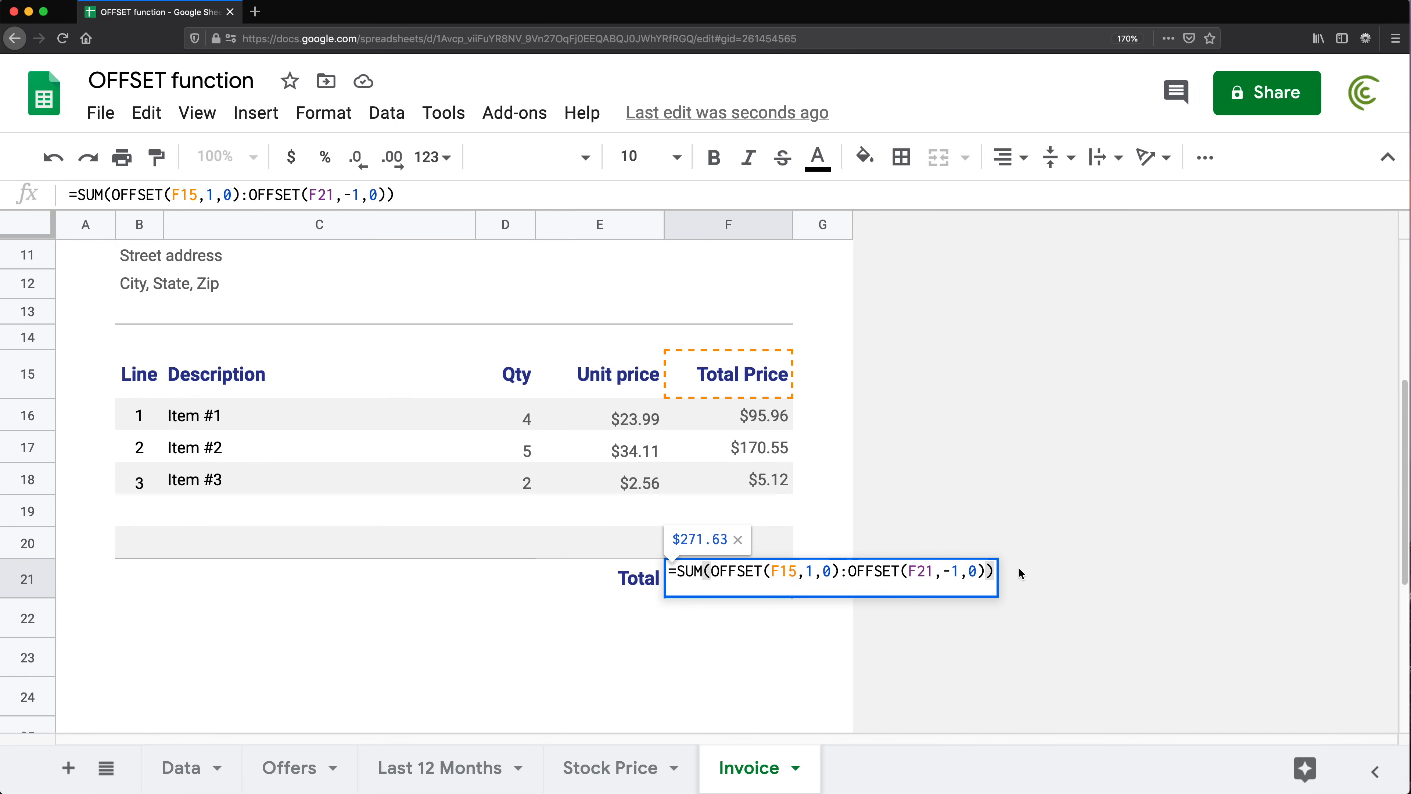
key("Return")
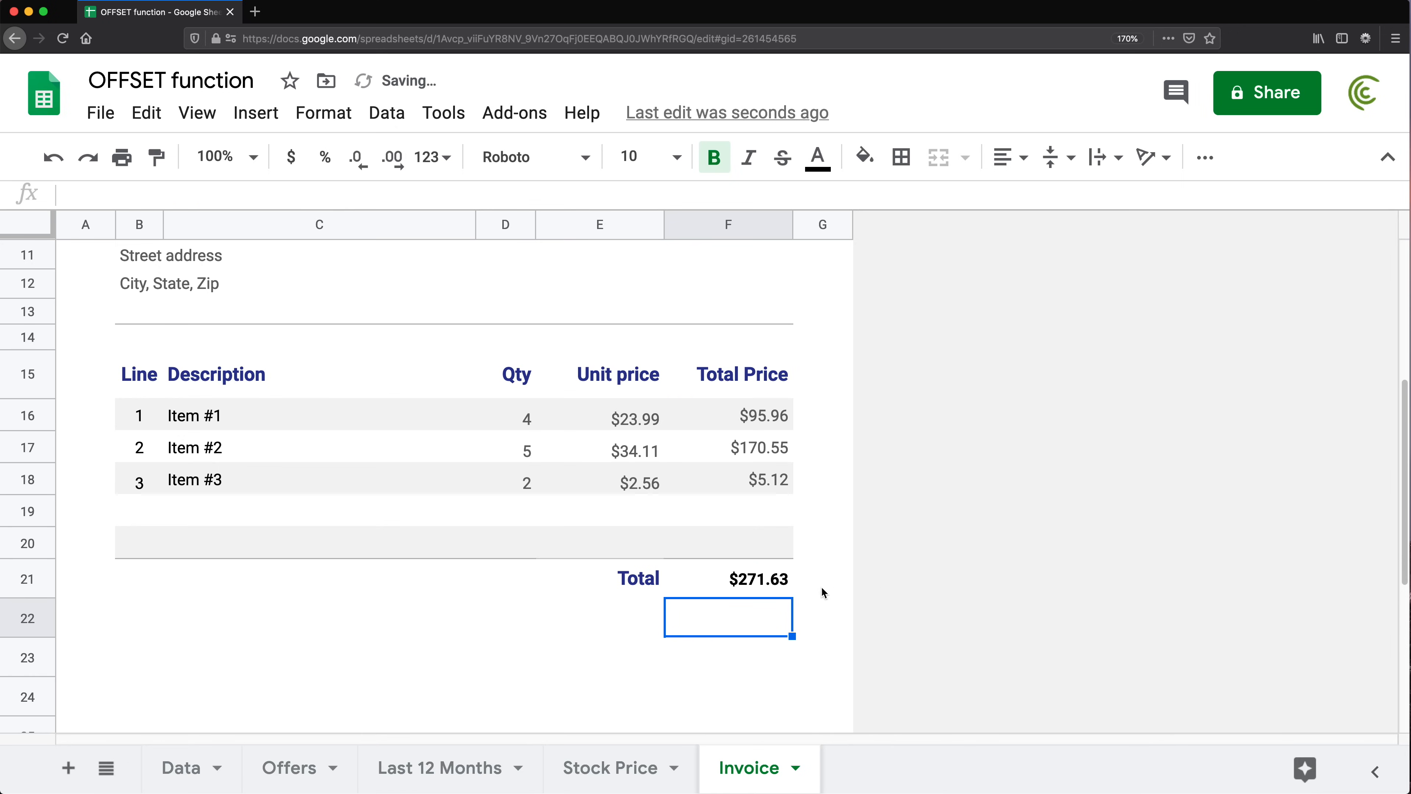
- Insert a row above row 16 and give the new invoice line a quantity of 4 and a unit price of 56
left_click(764, 581)
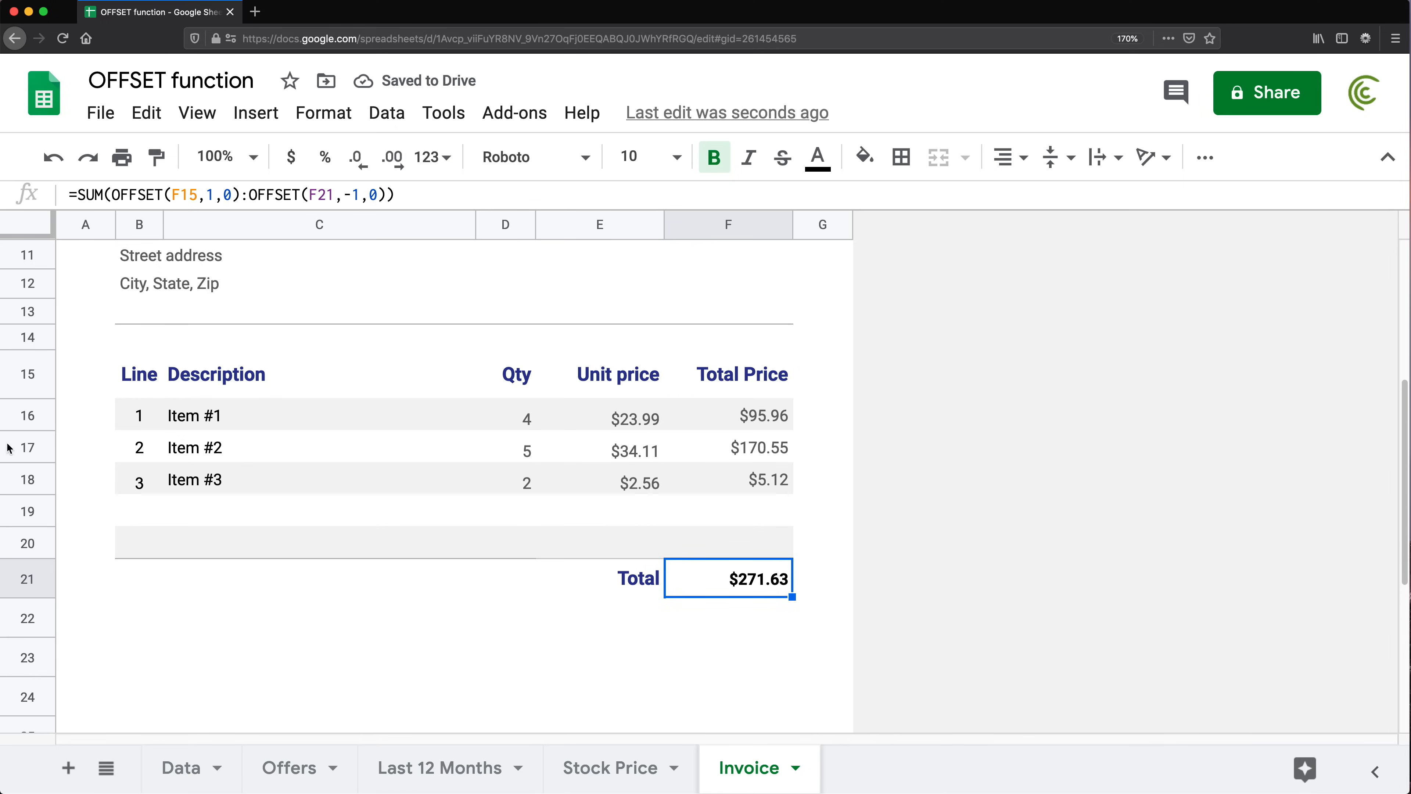
right_click(35, 417)
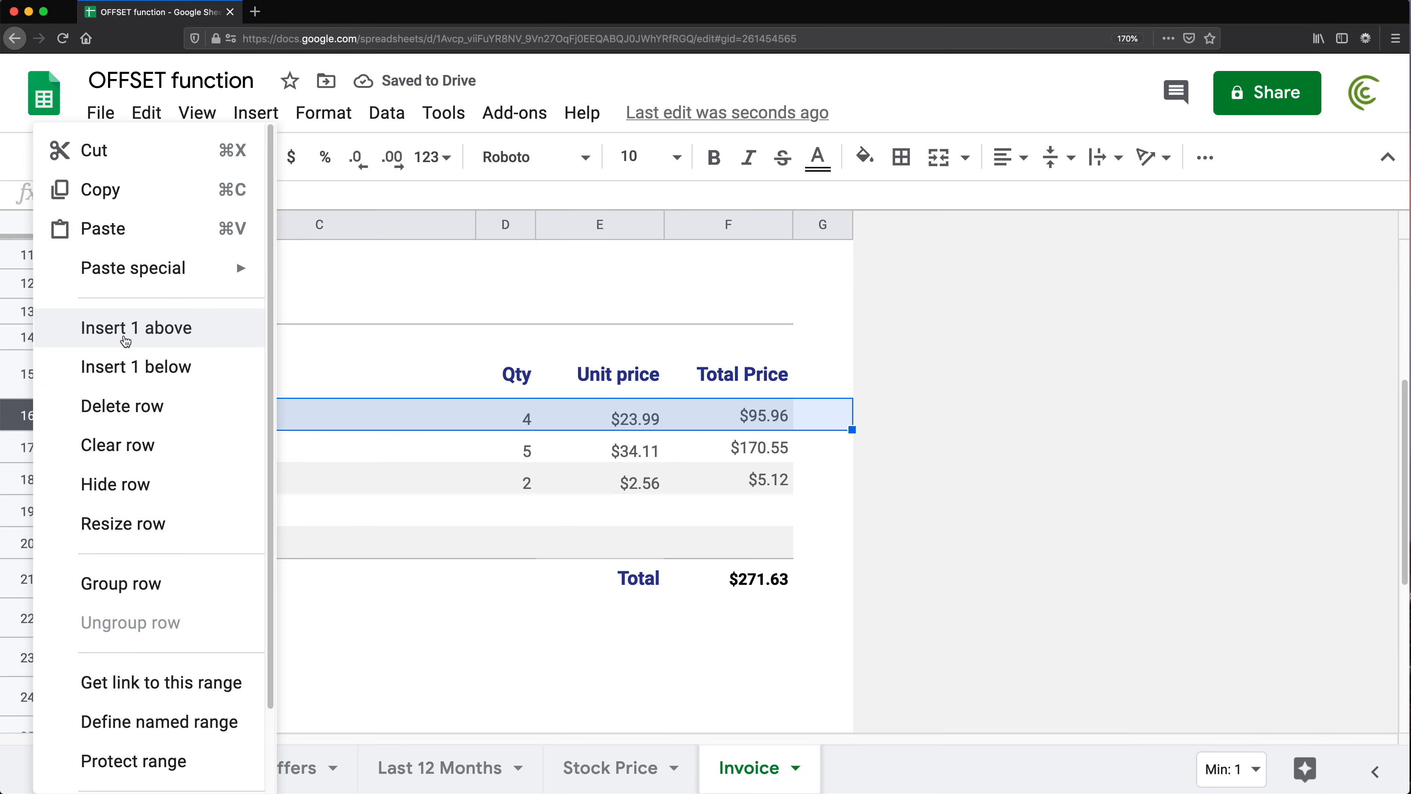
left_click(126, 341)
left_click(518, 414)
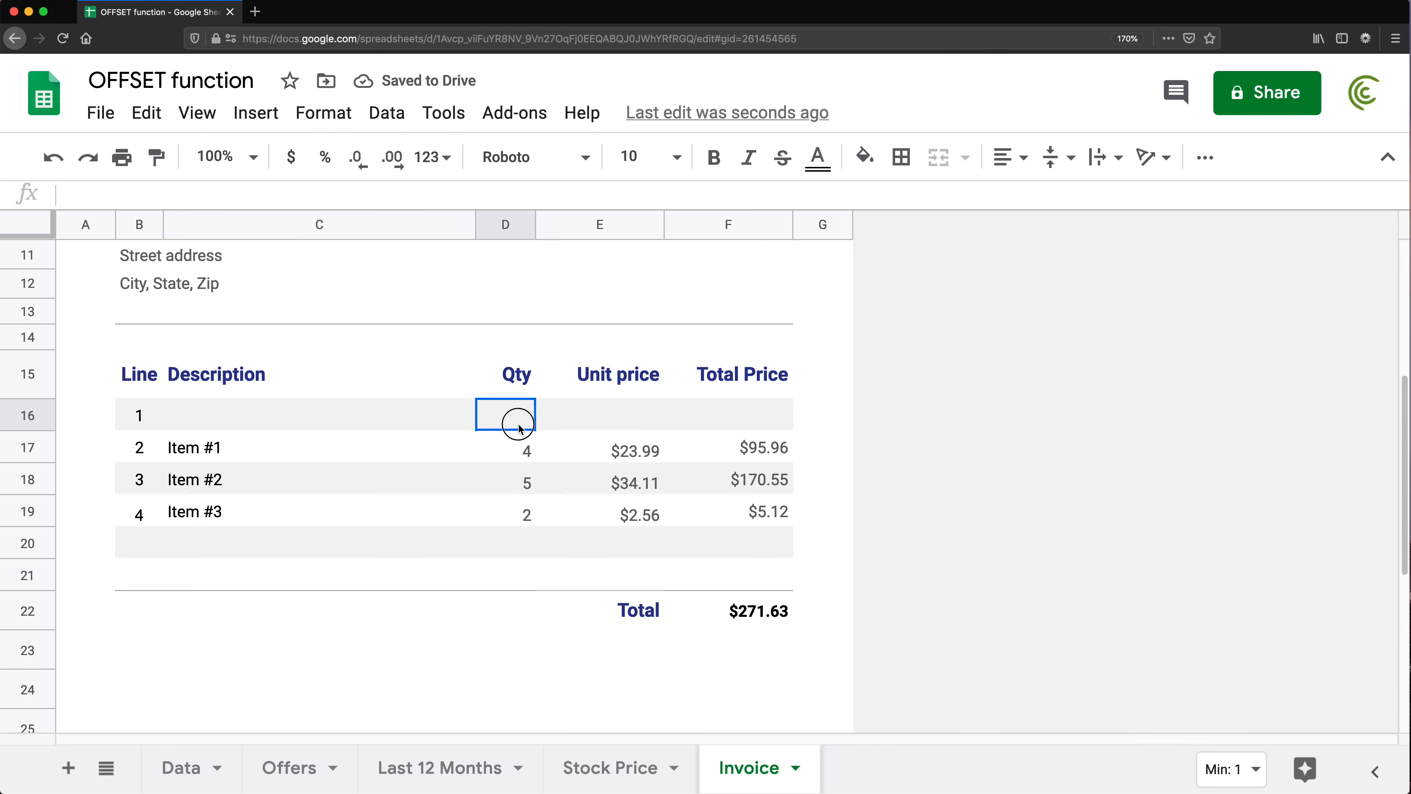
type("4")
type("56")
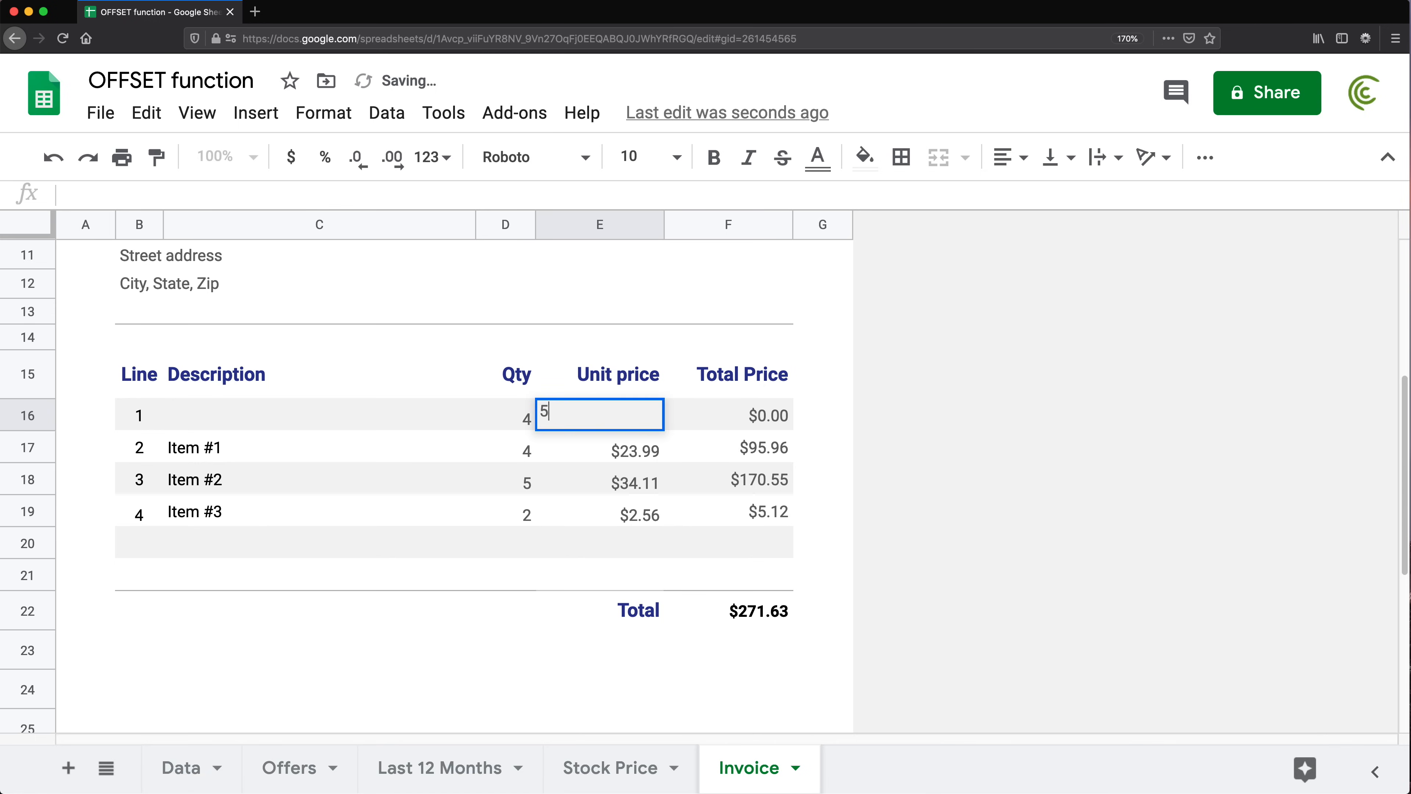
key("Return")
left_click(739, 612)
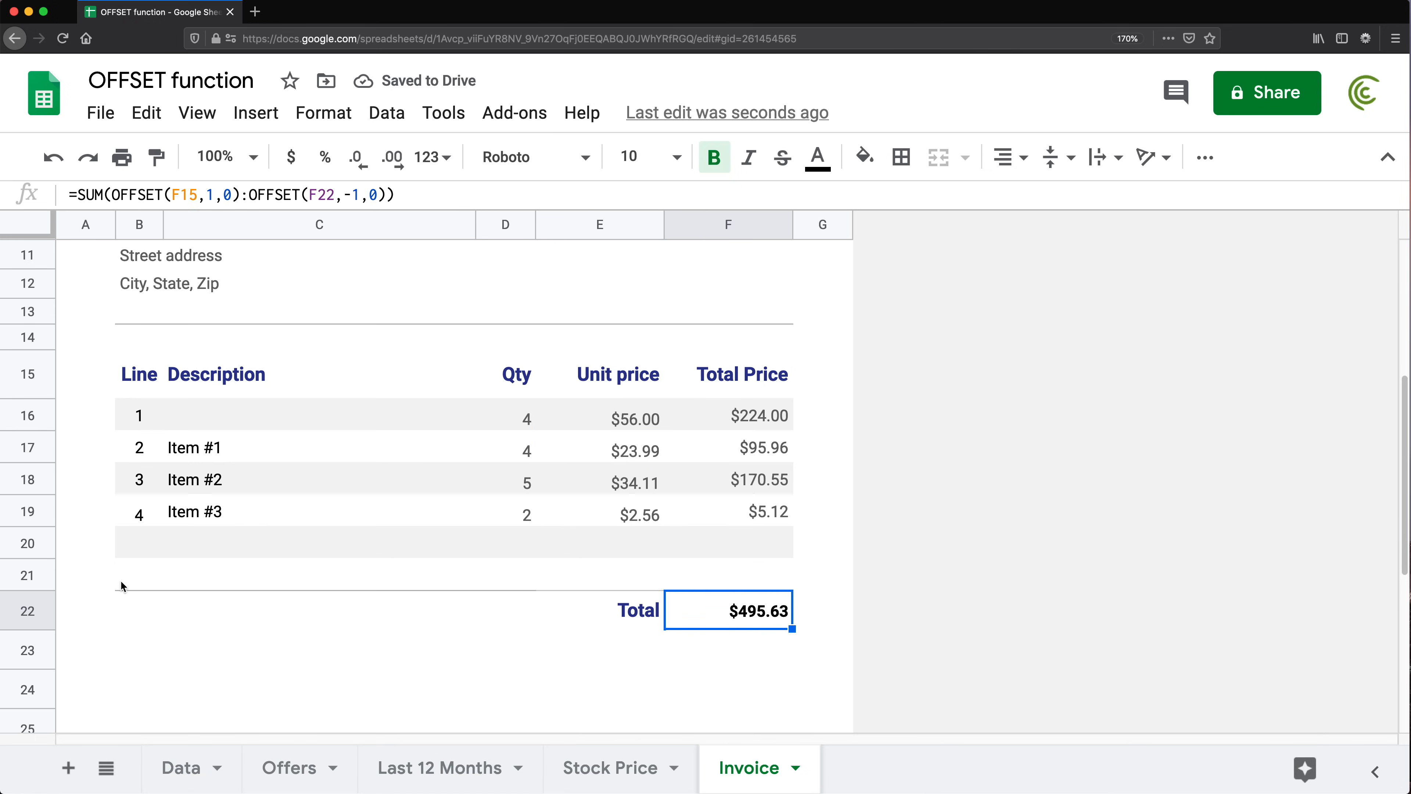
- Insert a row below row 21 and enter quantity 5 and unit price 44 in the new row directly above the total
right_click(28, 576)
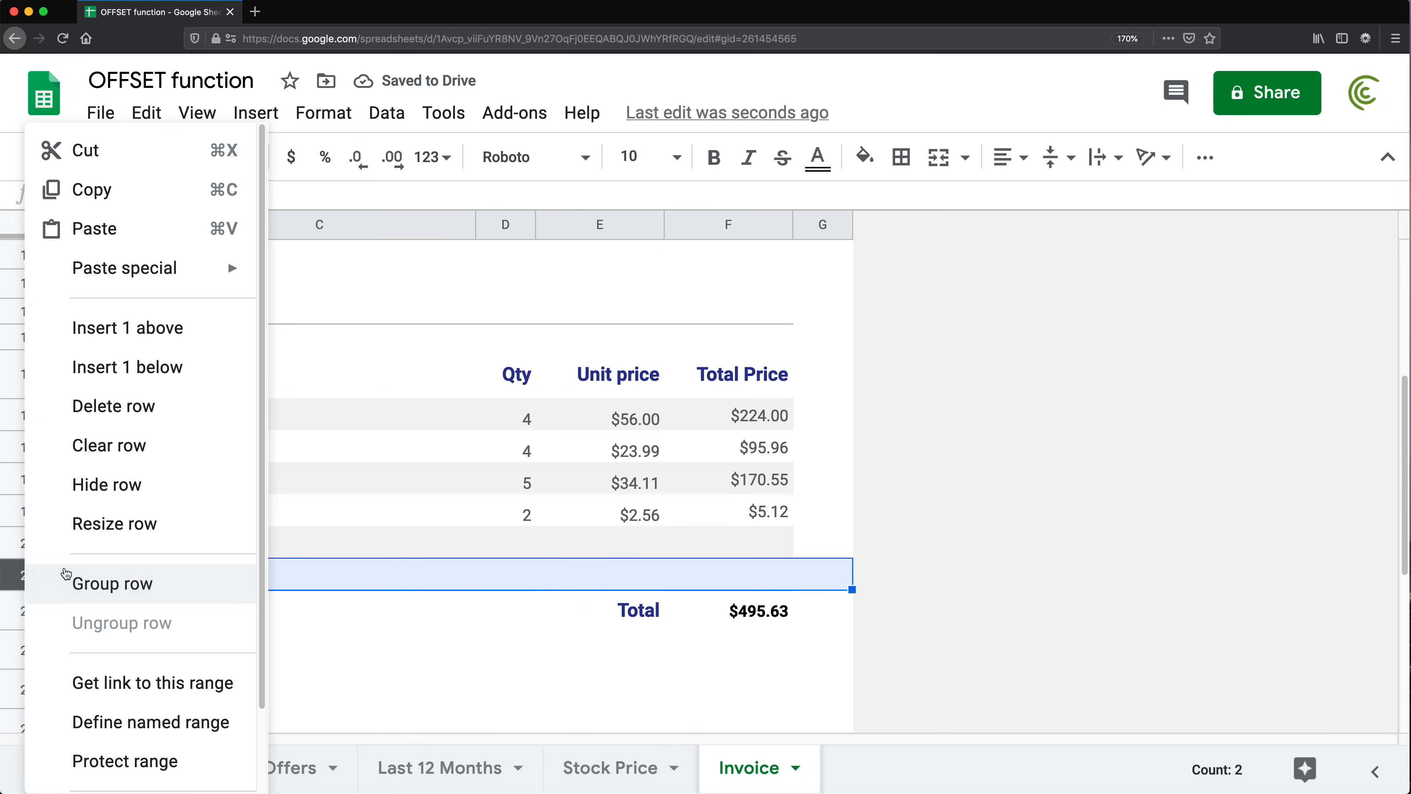
left_click(123, 368)
left_click(526, 606)
type("5")
key("Tab")
type("44")
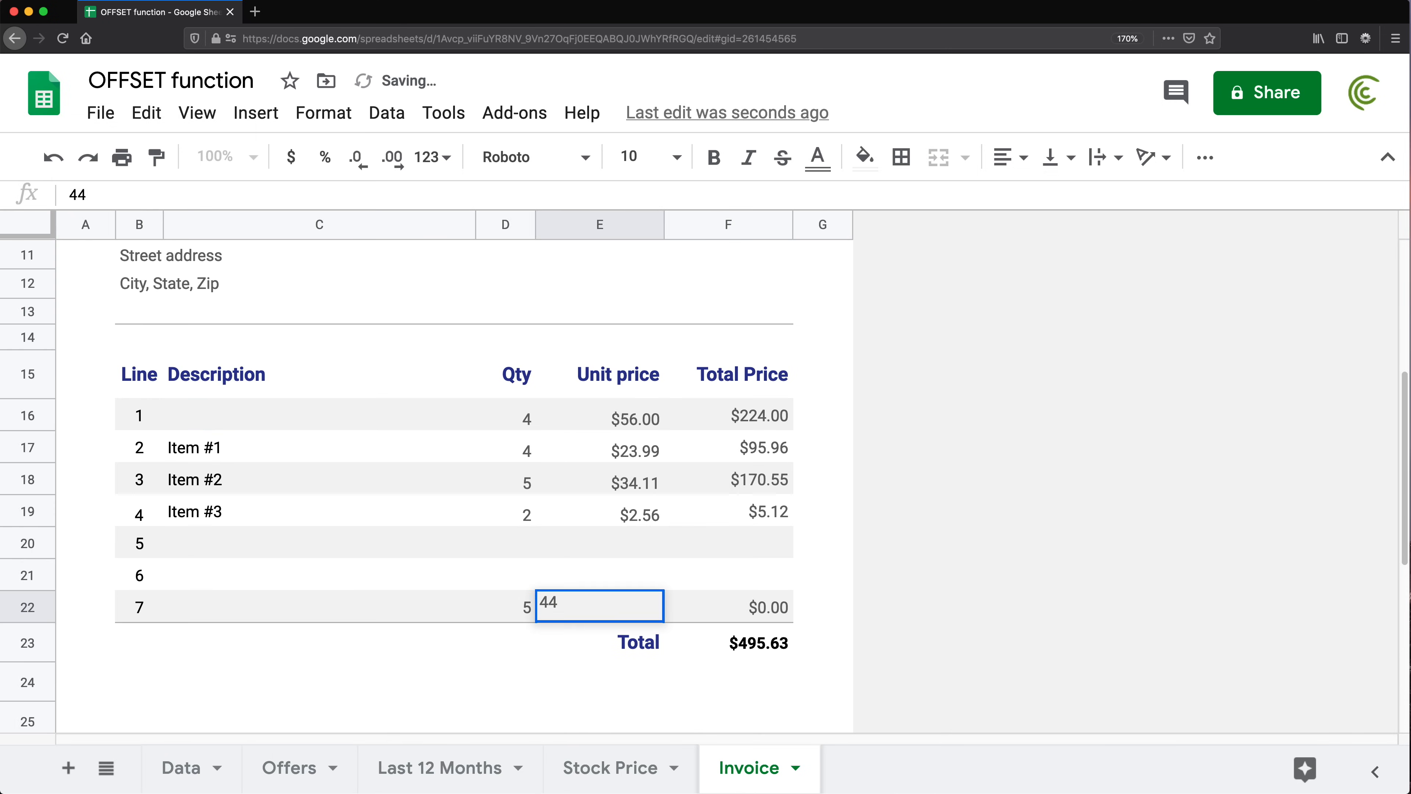
key("Tab")
left_click(765, 655)
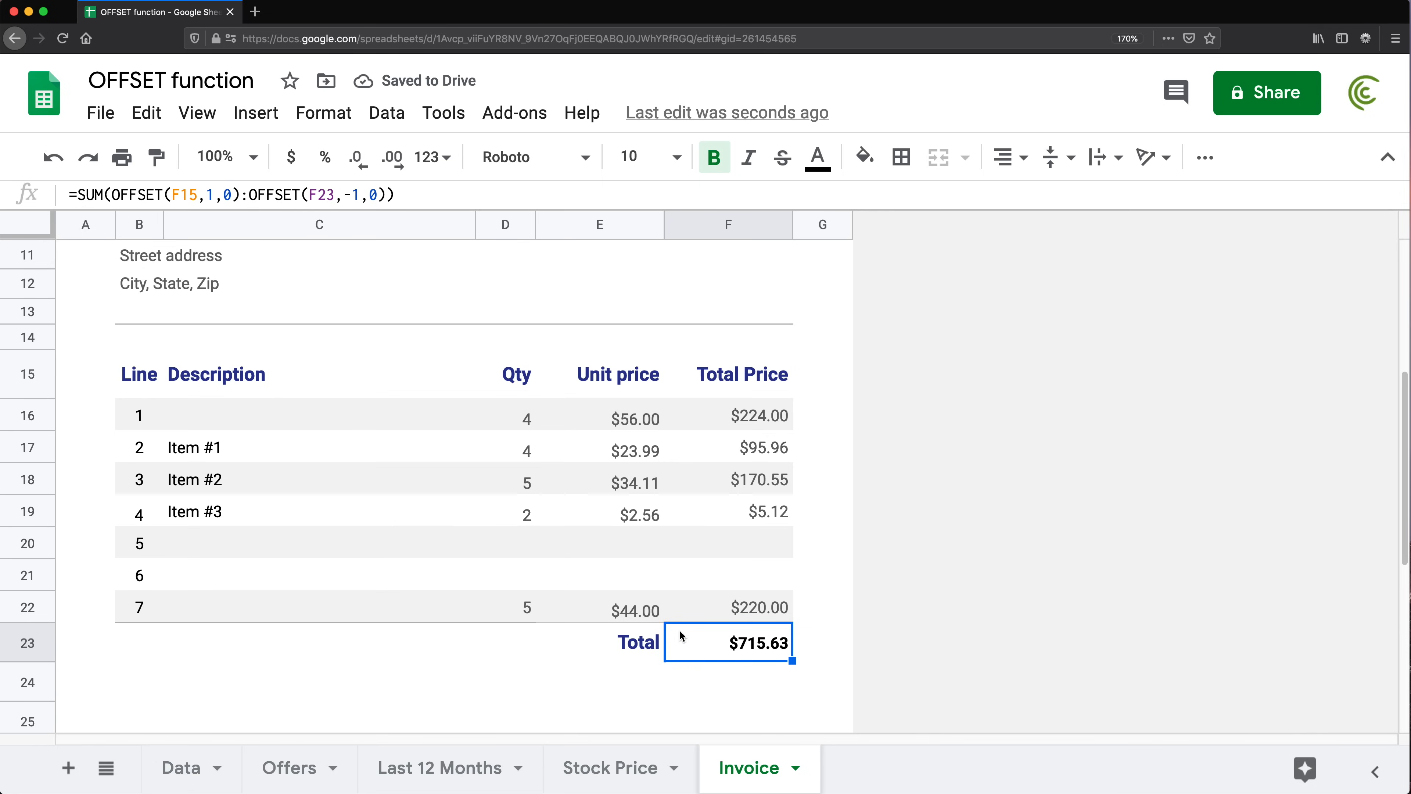
- Review the invoice and examine the F23 total formula, including its starting reference OFFSET(F15,1,0)
scroll(681, 603, "up", 3)
scroll(721, 571, "down", 3)
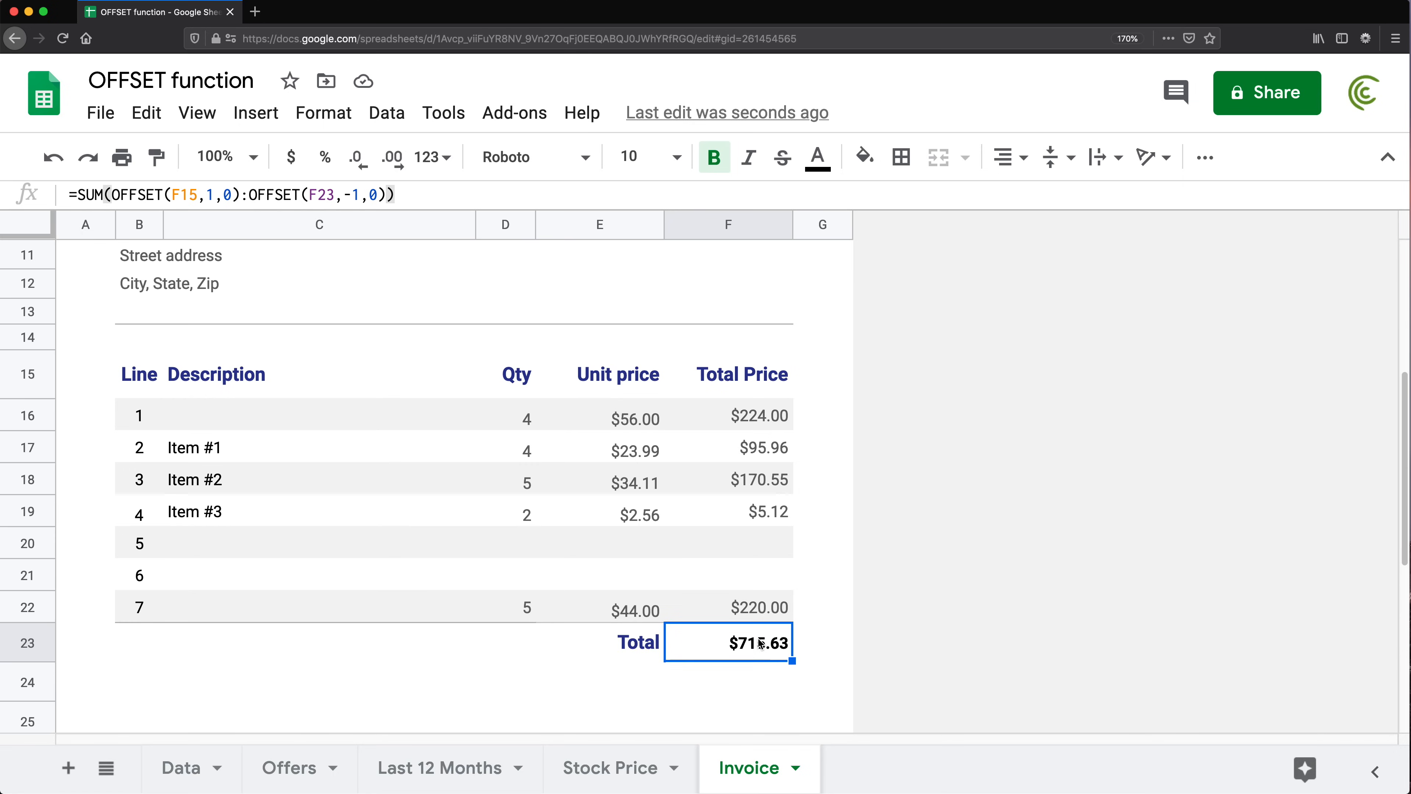
scroll(757, 638, "up", 5)
scroll(732, 591, "down", 1)
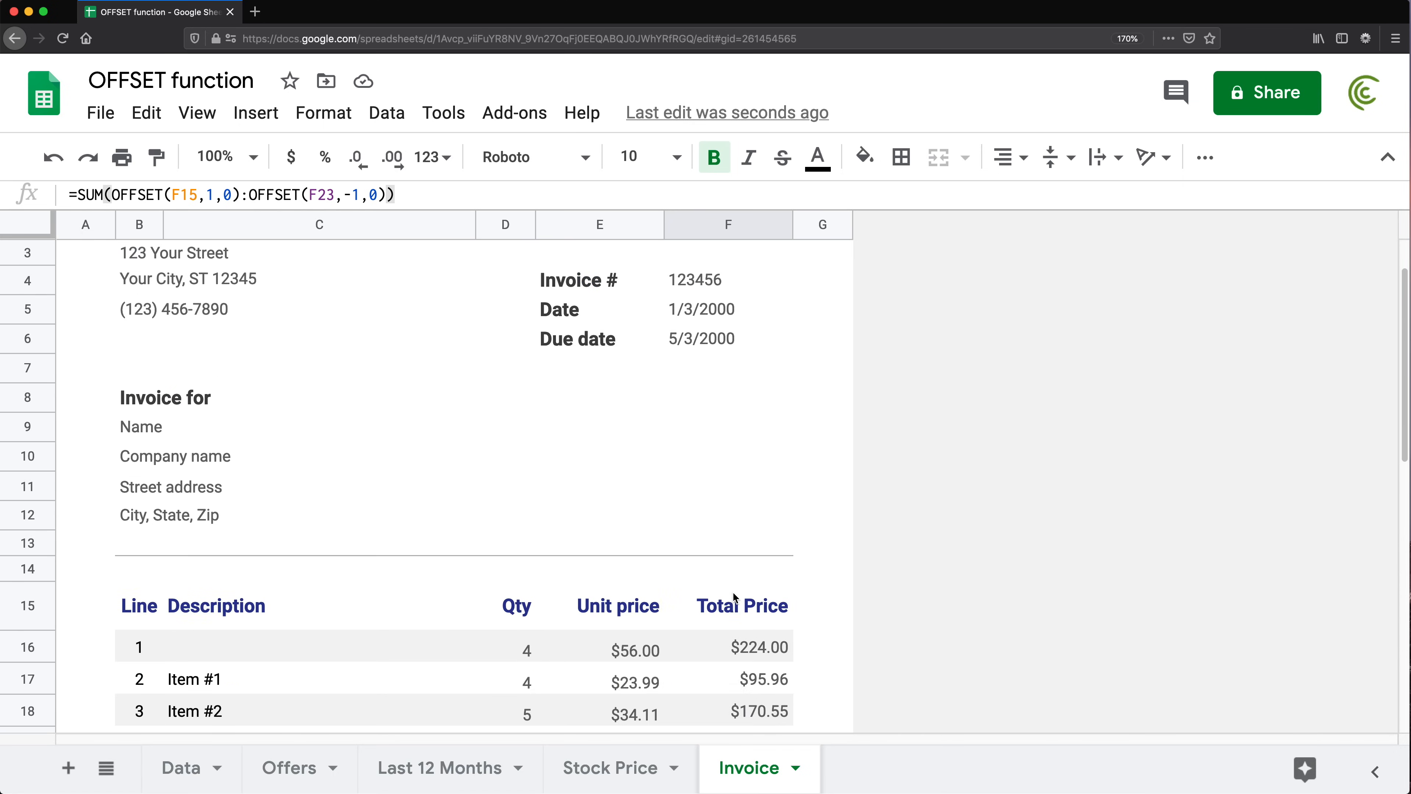
scroll(732, 592, "down", 10)
scroll(734, 388, "up", 3)
left_click(749, 453)
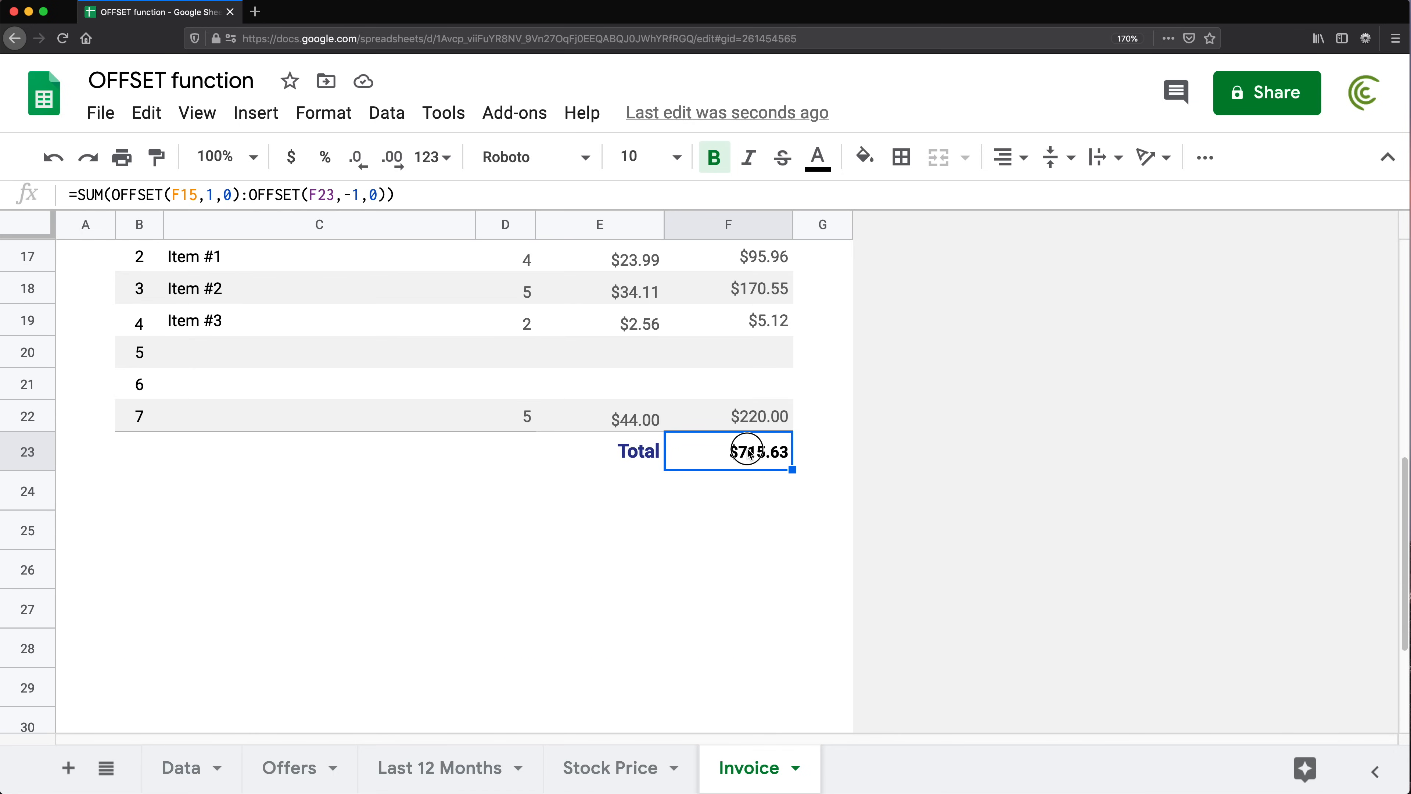
double_click(748, 453)
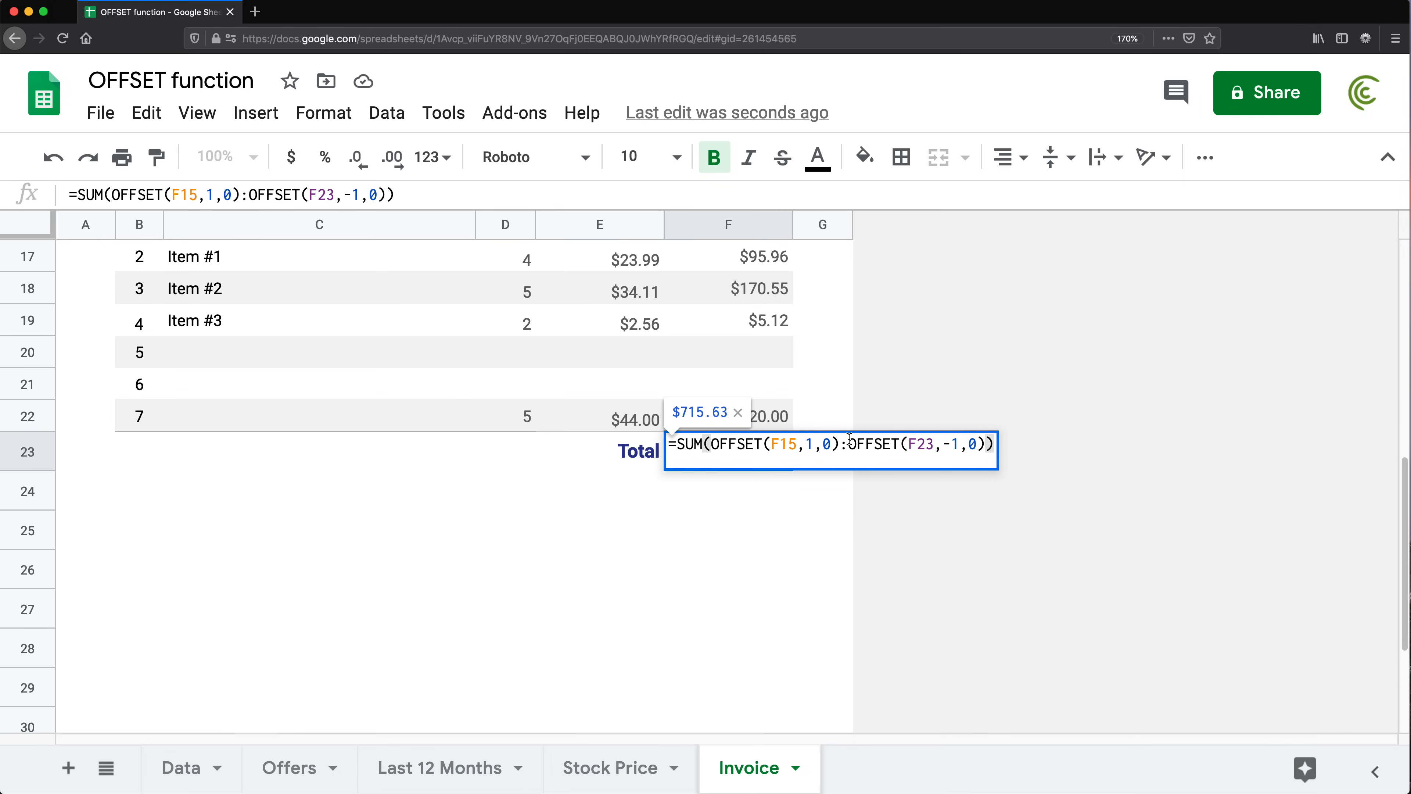
key("Escape")
left_click(742, 453)
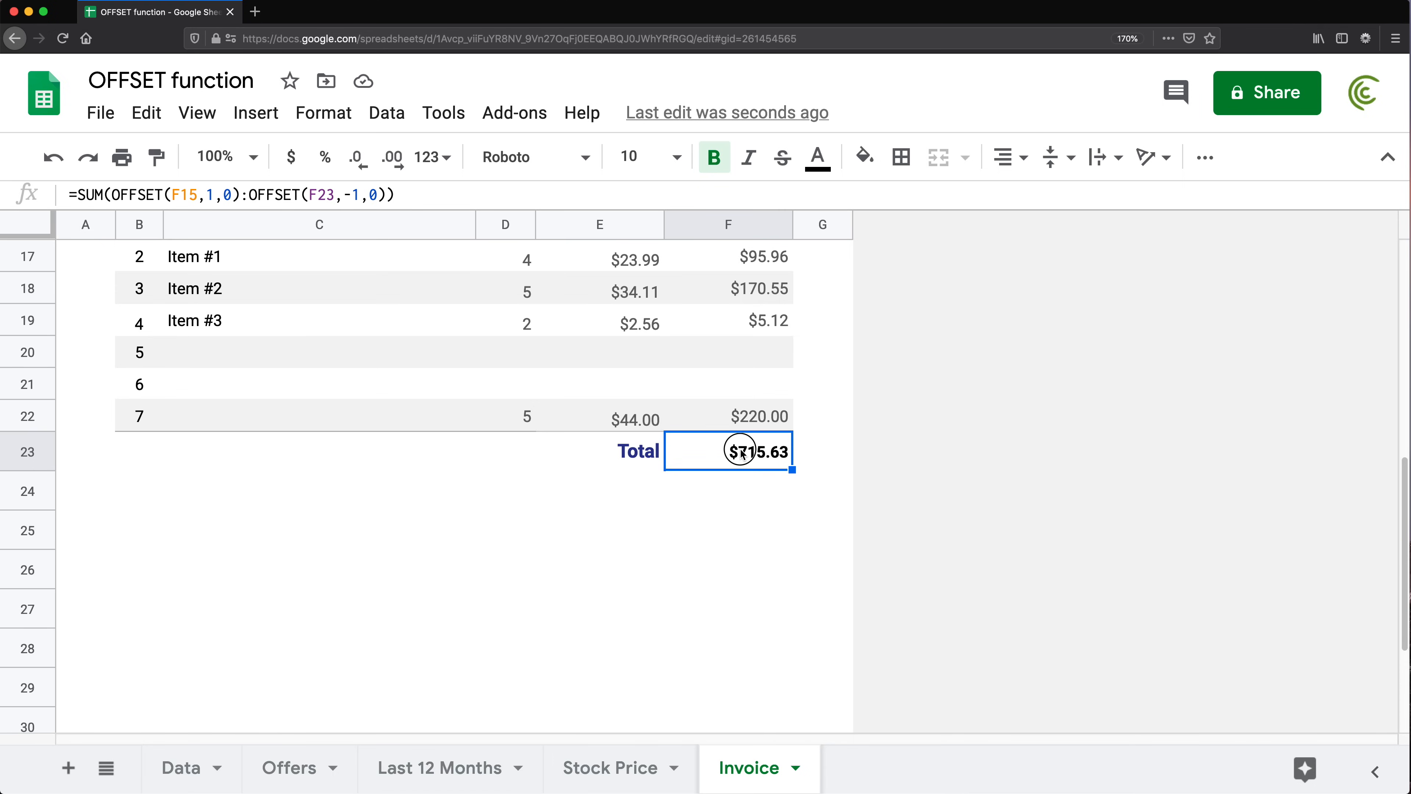
double_click(741, 453)
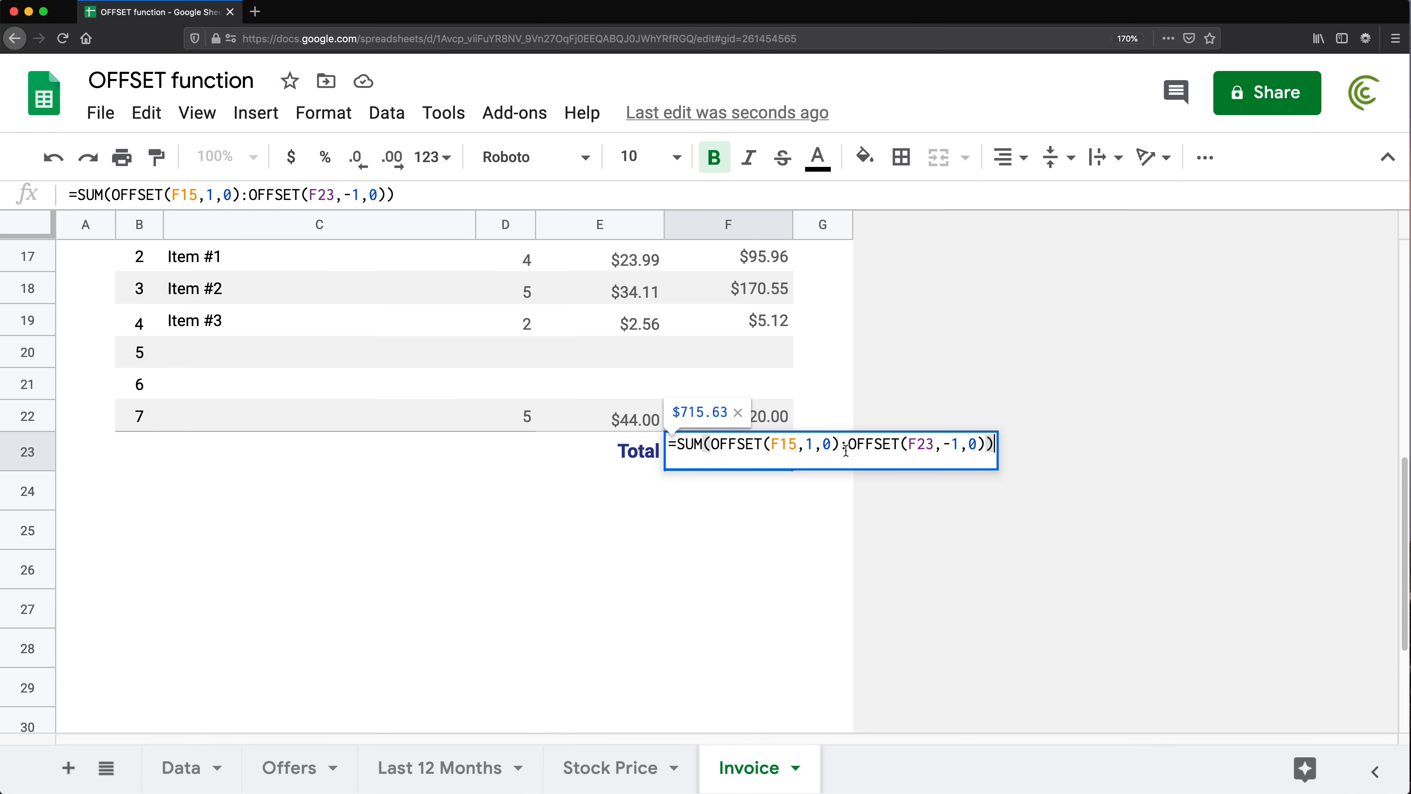
left_click_drag(841, 447, 710, 448)
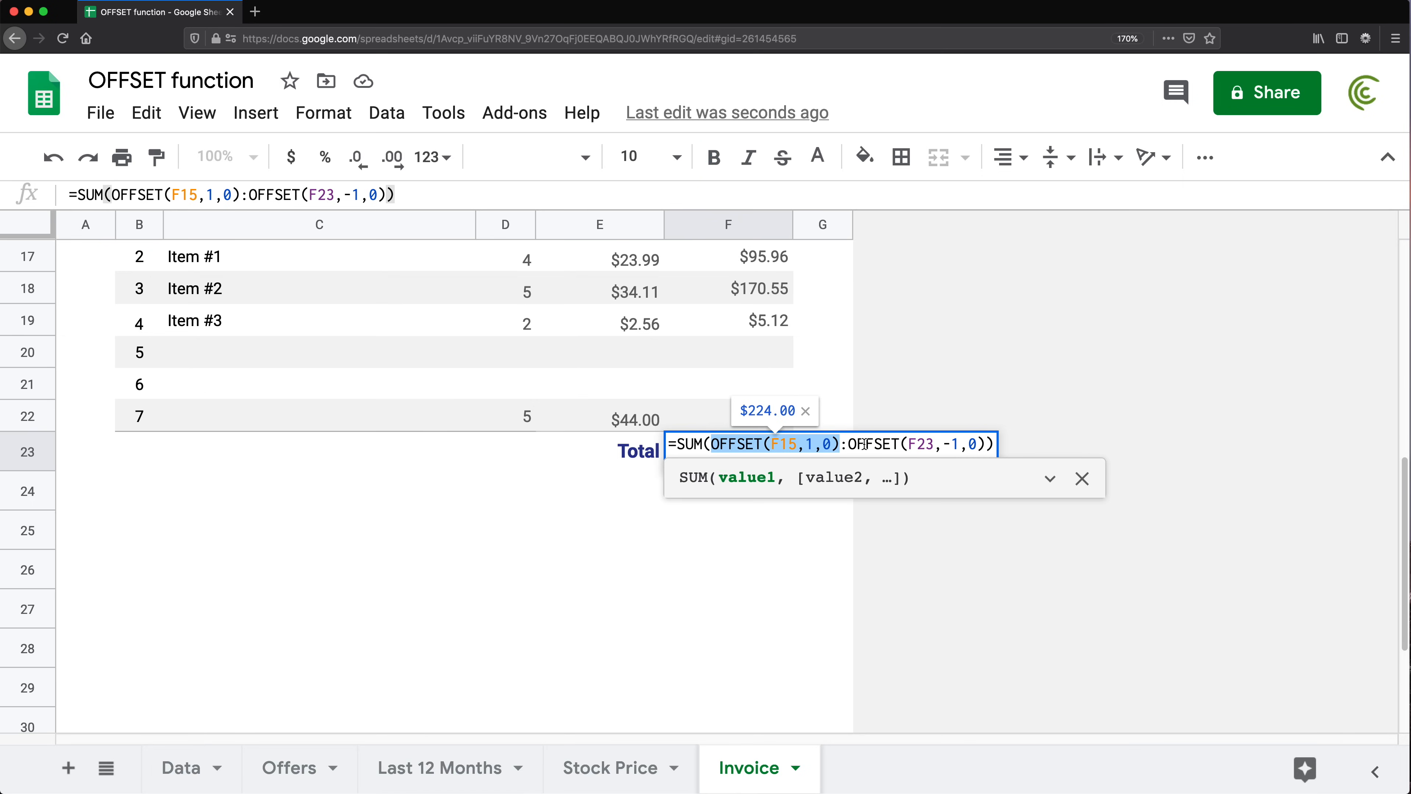
left_click(998, 446)
key("Return")
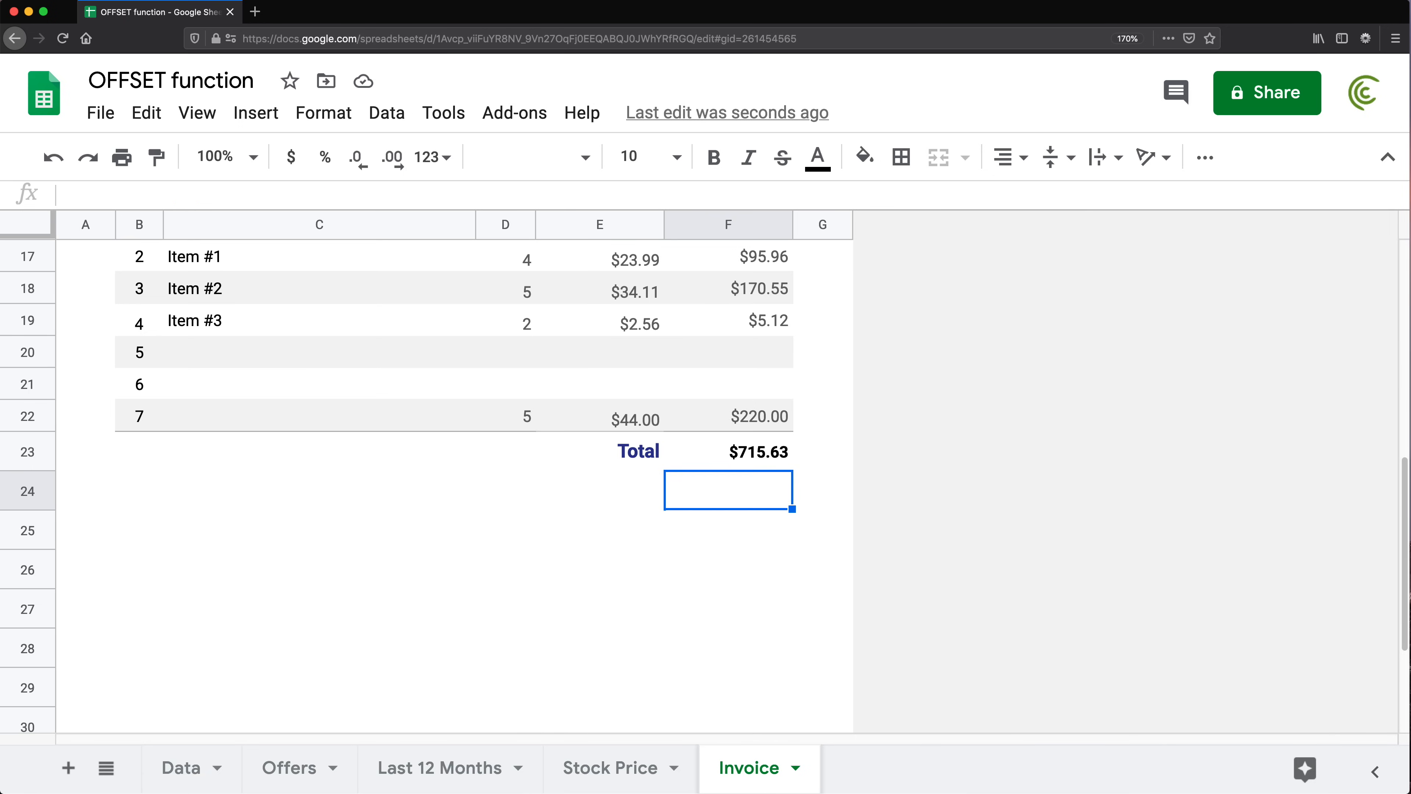
- Return to cell A1 of the invoice and switch to the Data sheet
scroll(750, 460, "up", 5)
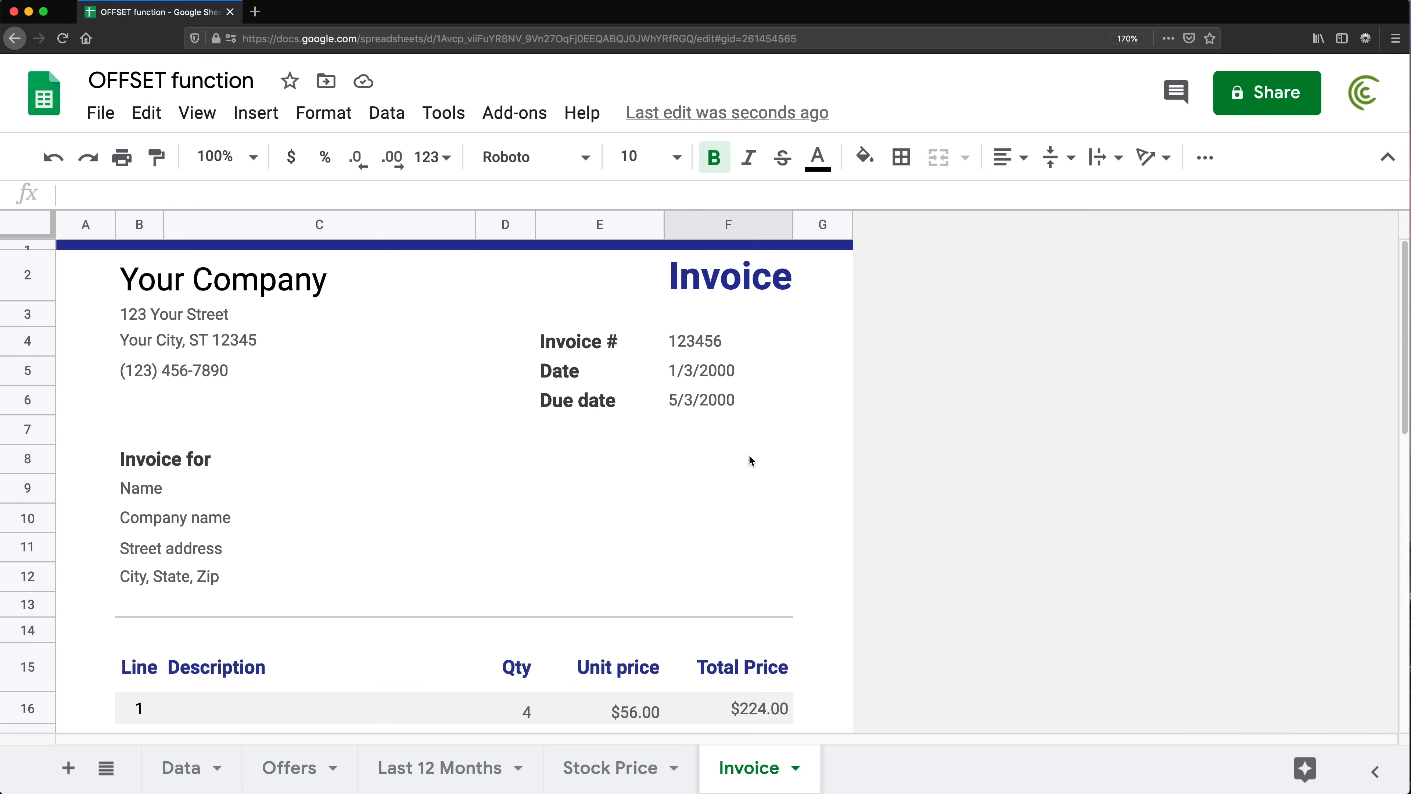
left_click(89, 249)
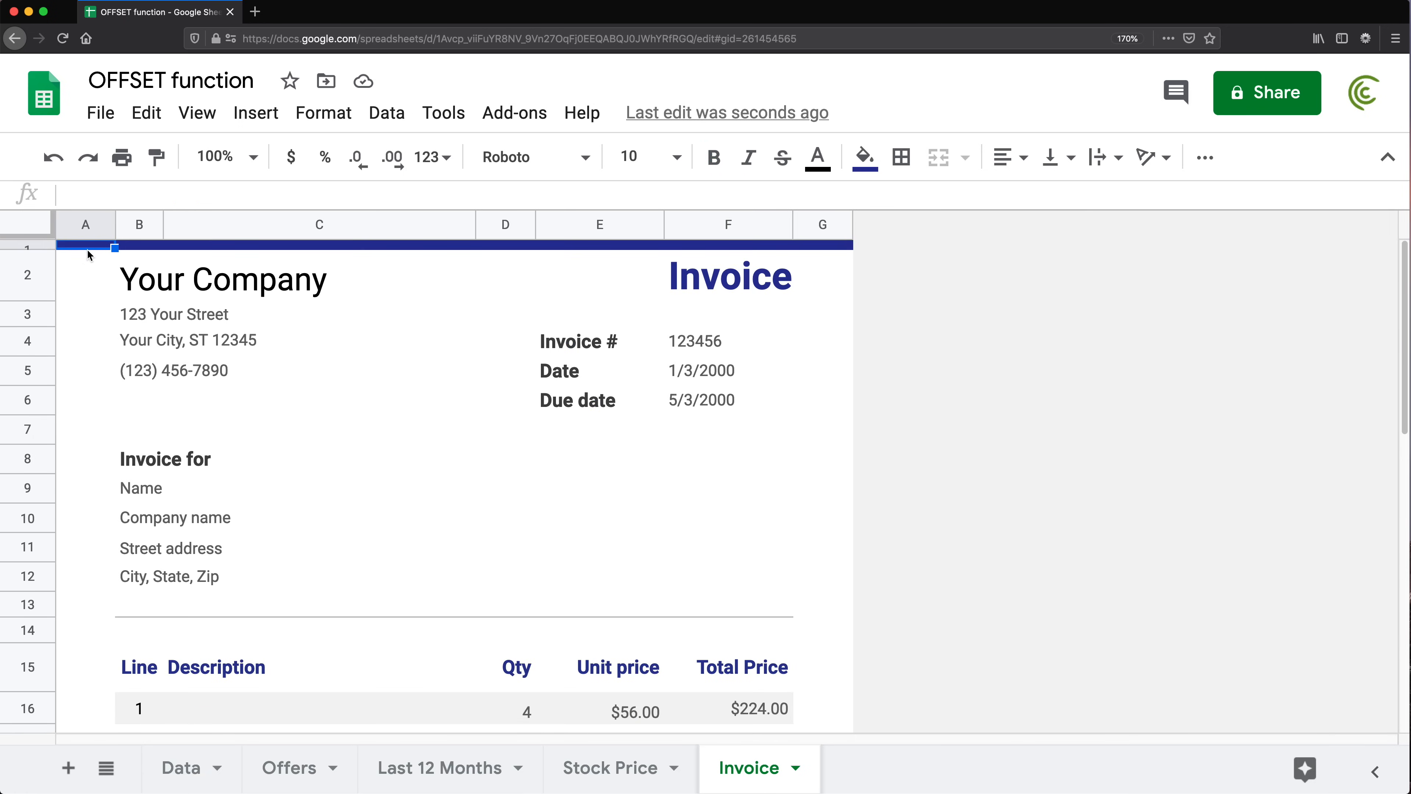
left_click(189, 774)
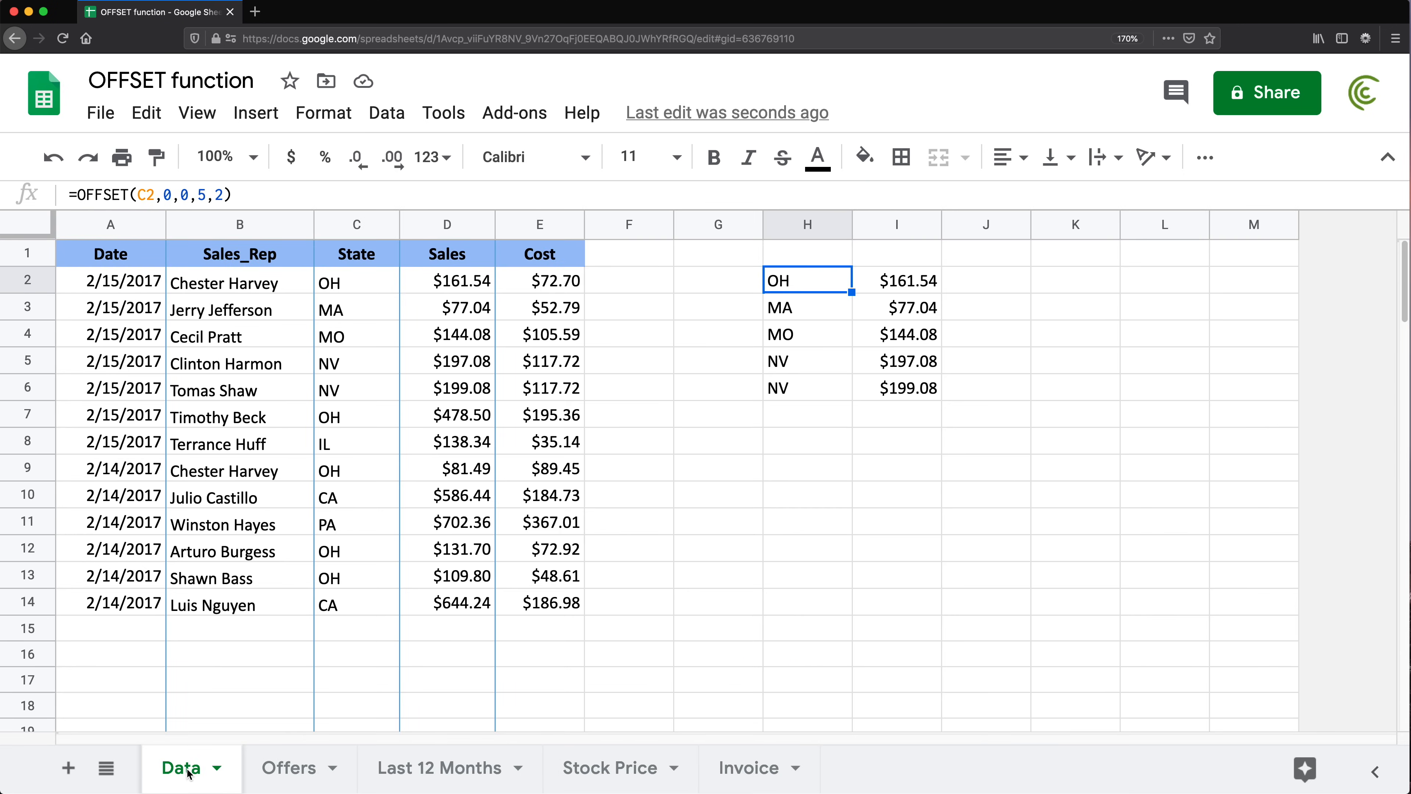